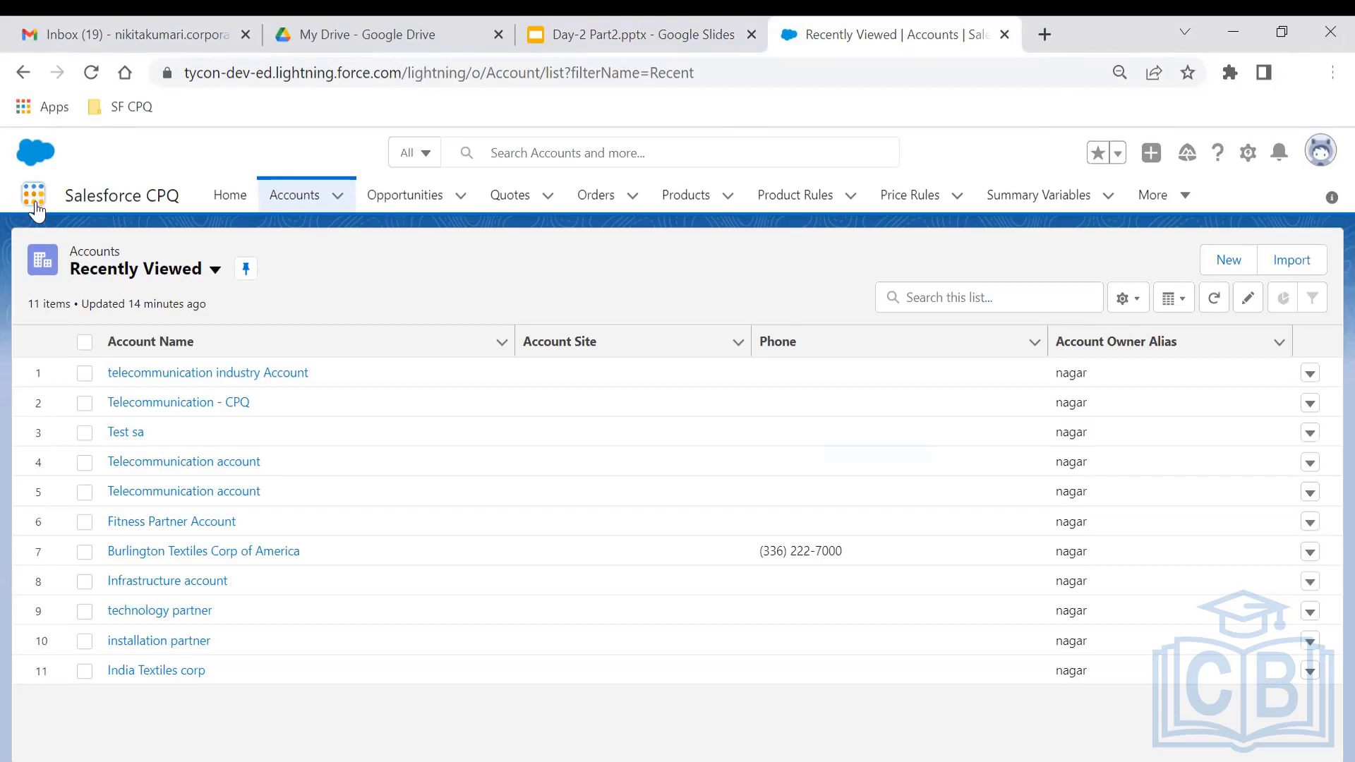
- Search all records for laptop 15 and open the 15" Laptop product with code LAPTOP15 in a separate browser tab
{"action": "left_click", "coordinate": [34, 194]}
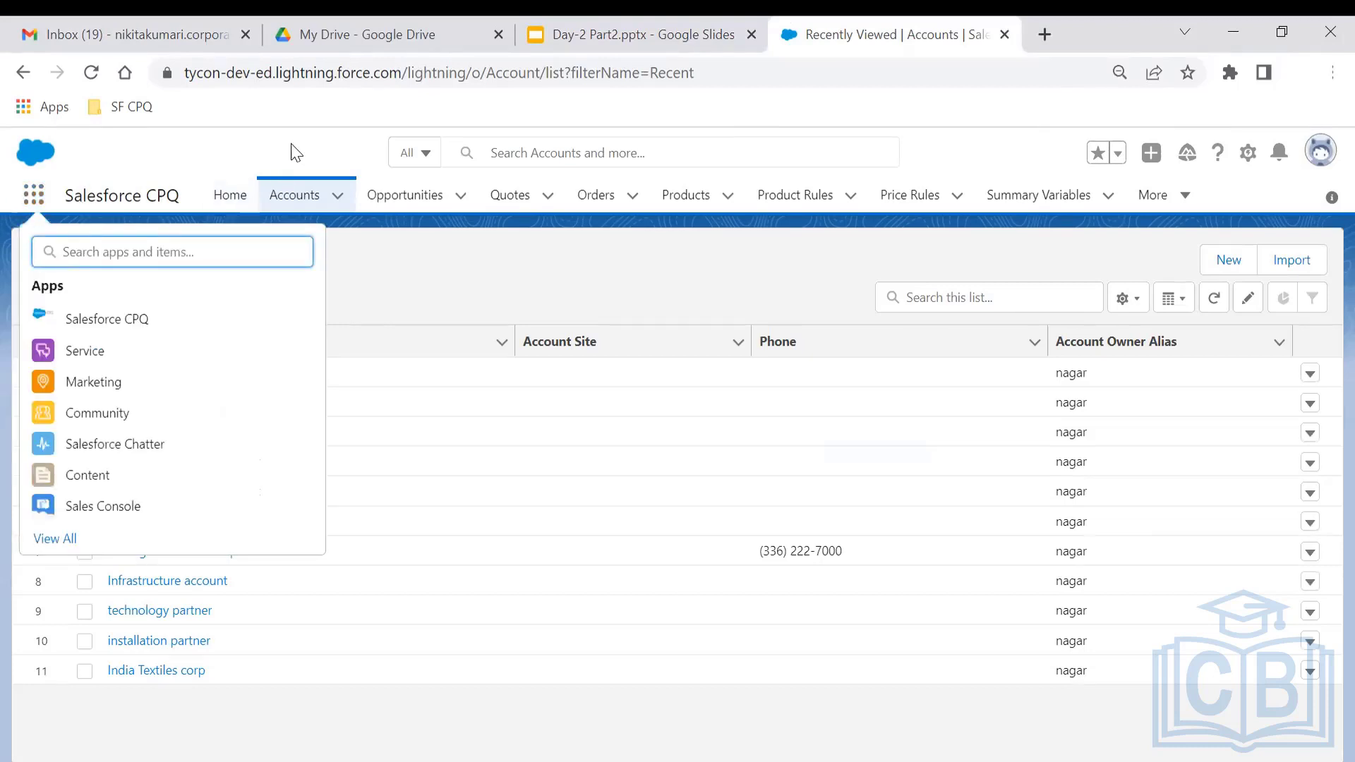
{"action": "left_click", "coordinate": [576, 153]}
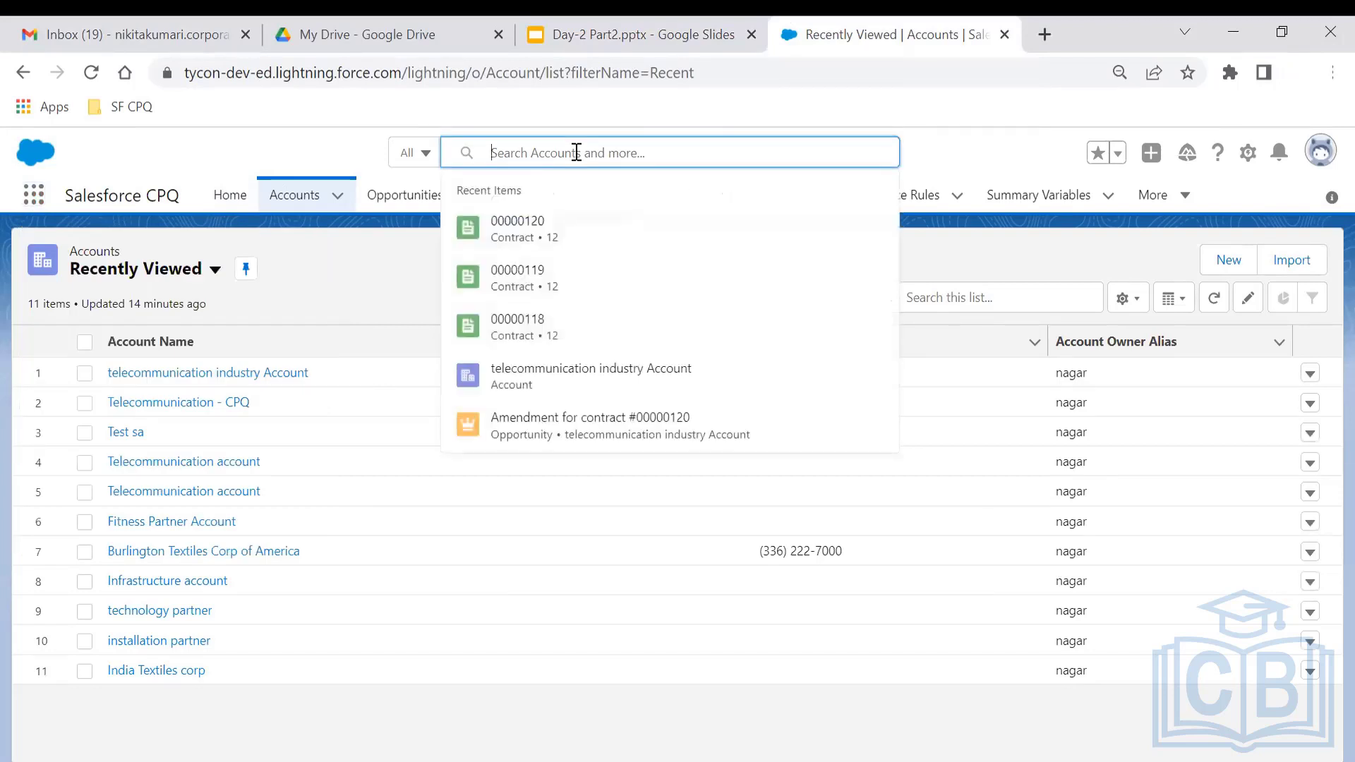
{"action": "type", "text": "l"}
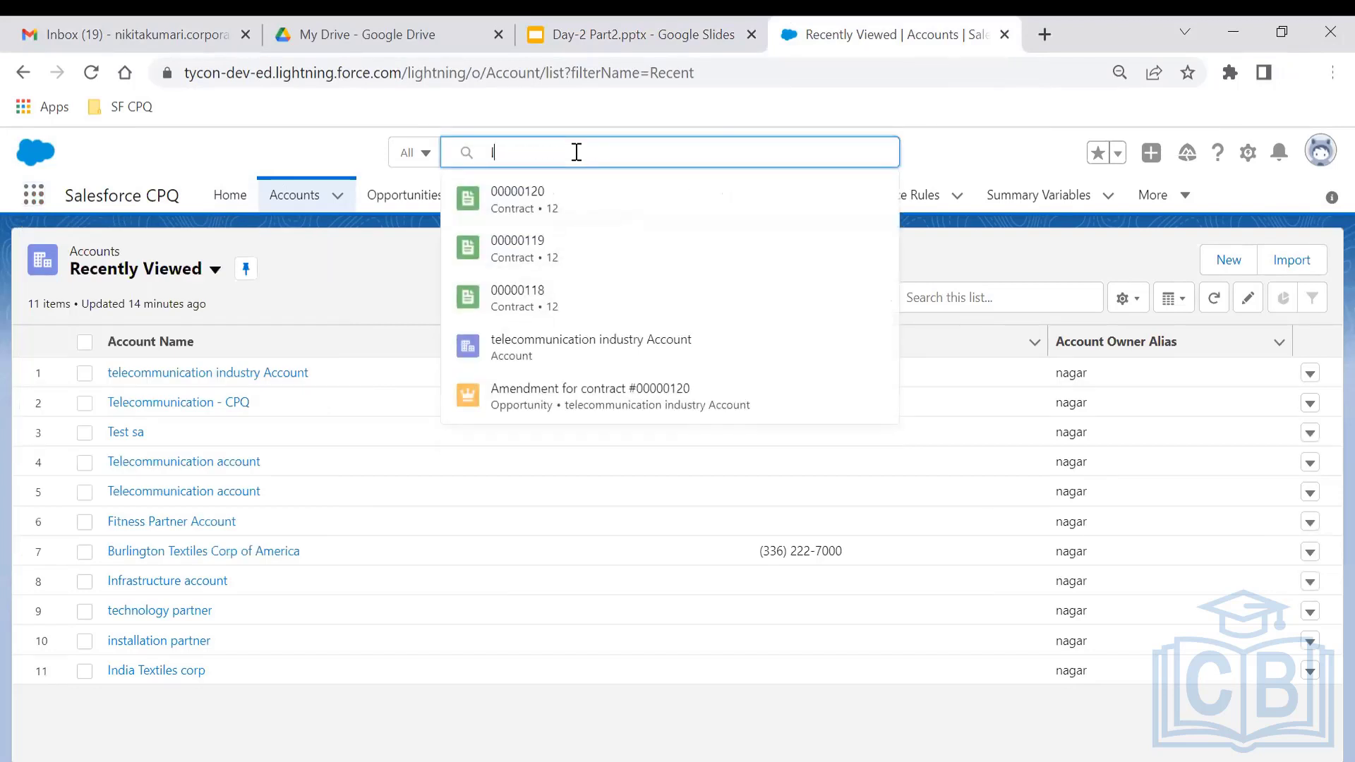
{"action": "type", "text": "aptop"}
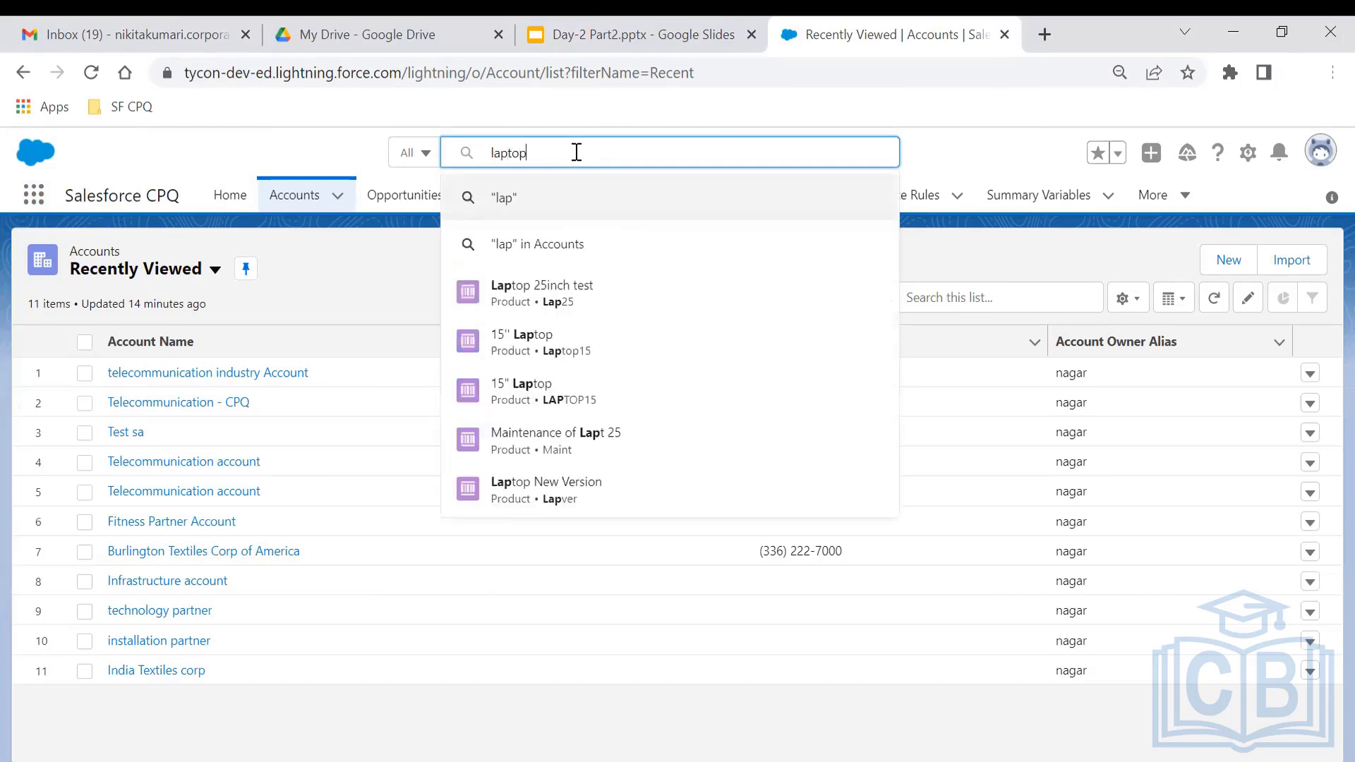
{"action": "type", "text": " 15"}
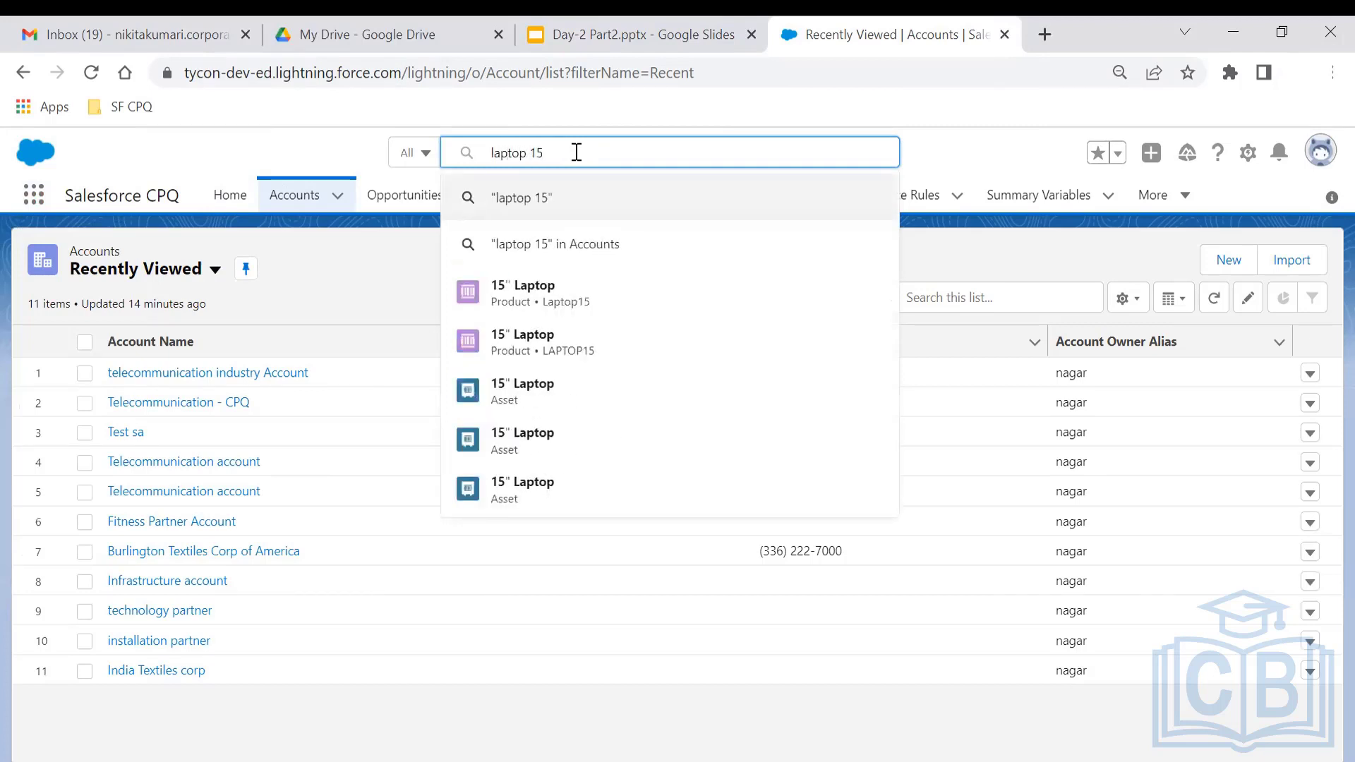
{"action": "key", "text": "Return"}
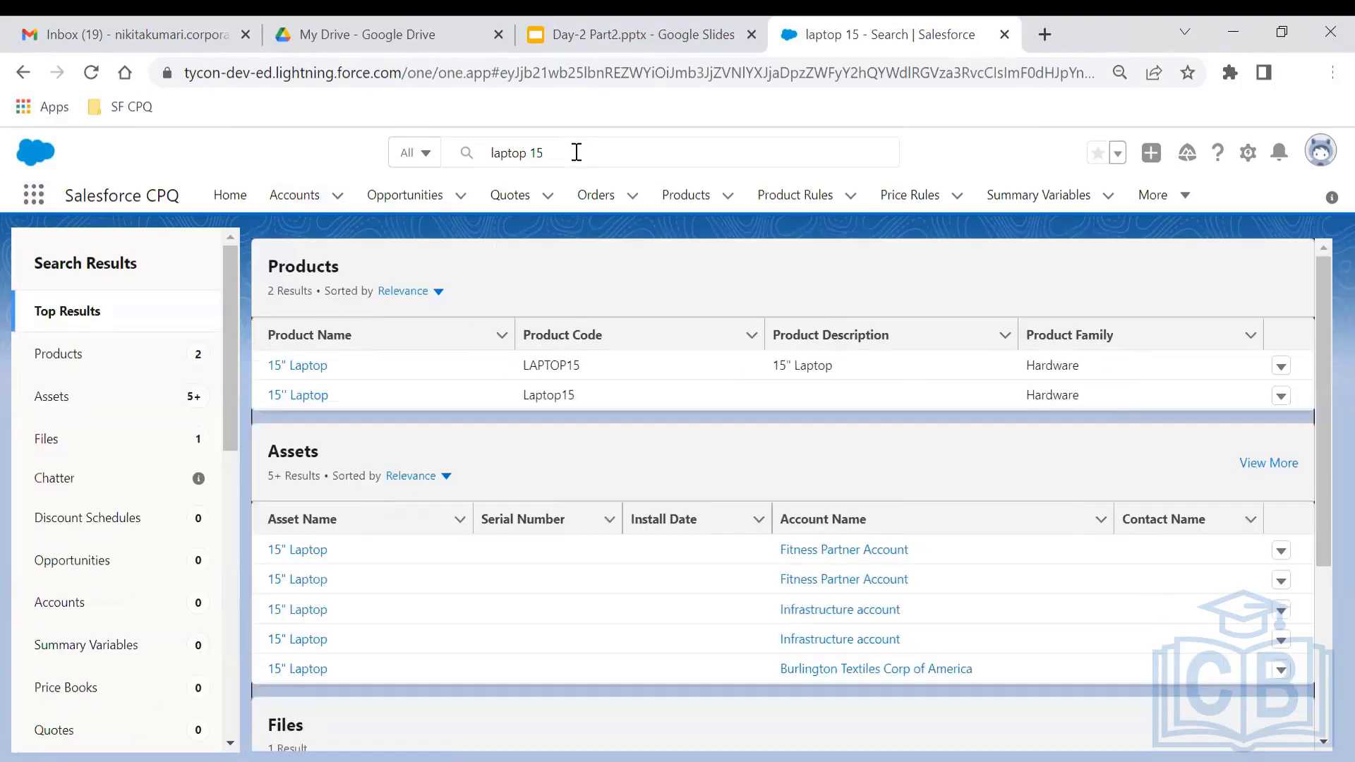
{"action": "left_click", "coordinate": [303, 372], "text": "ctrl"}
{"action": "left_click", "coordinate": [1003, 17]}
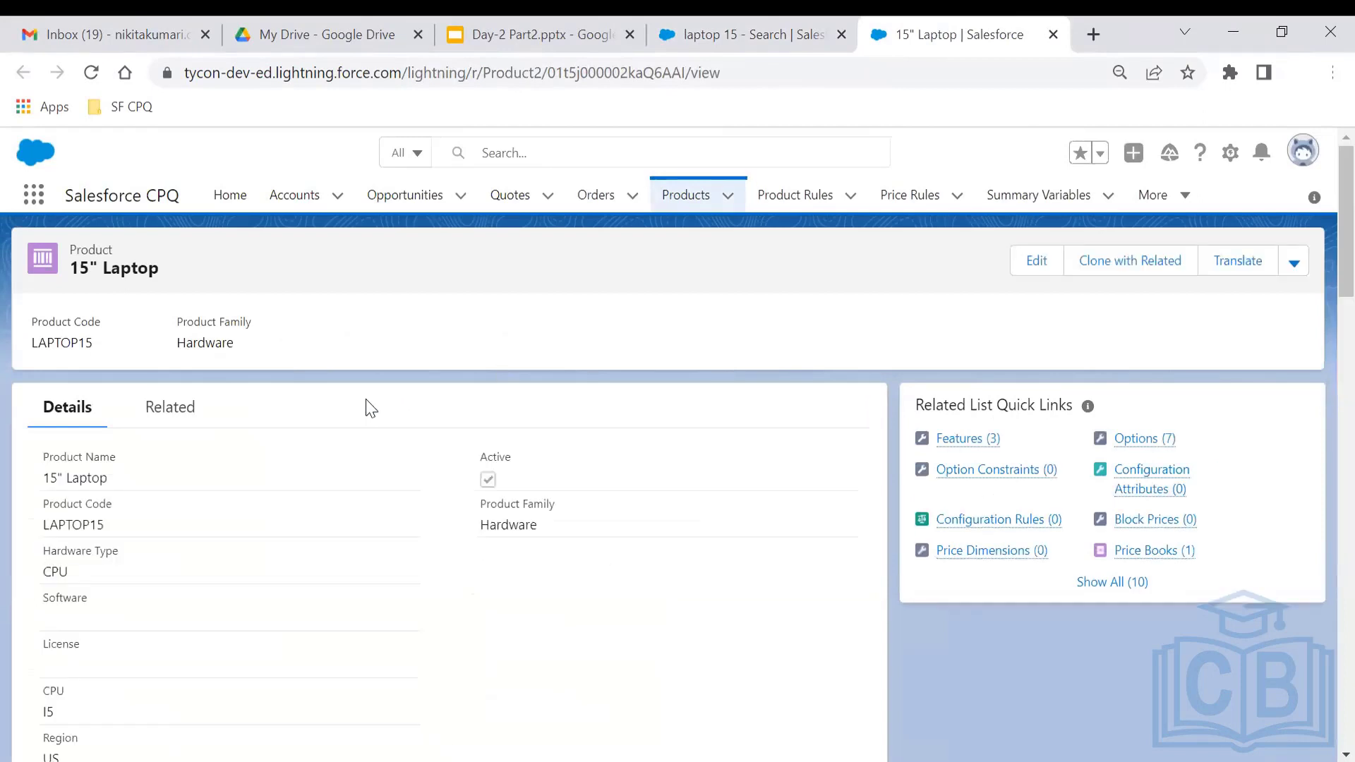
- Review the product's related features and options, and view its complete options list in a separate browser tab
{"action": "left_click", "coordinate": [158, 422]}
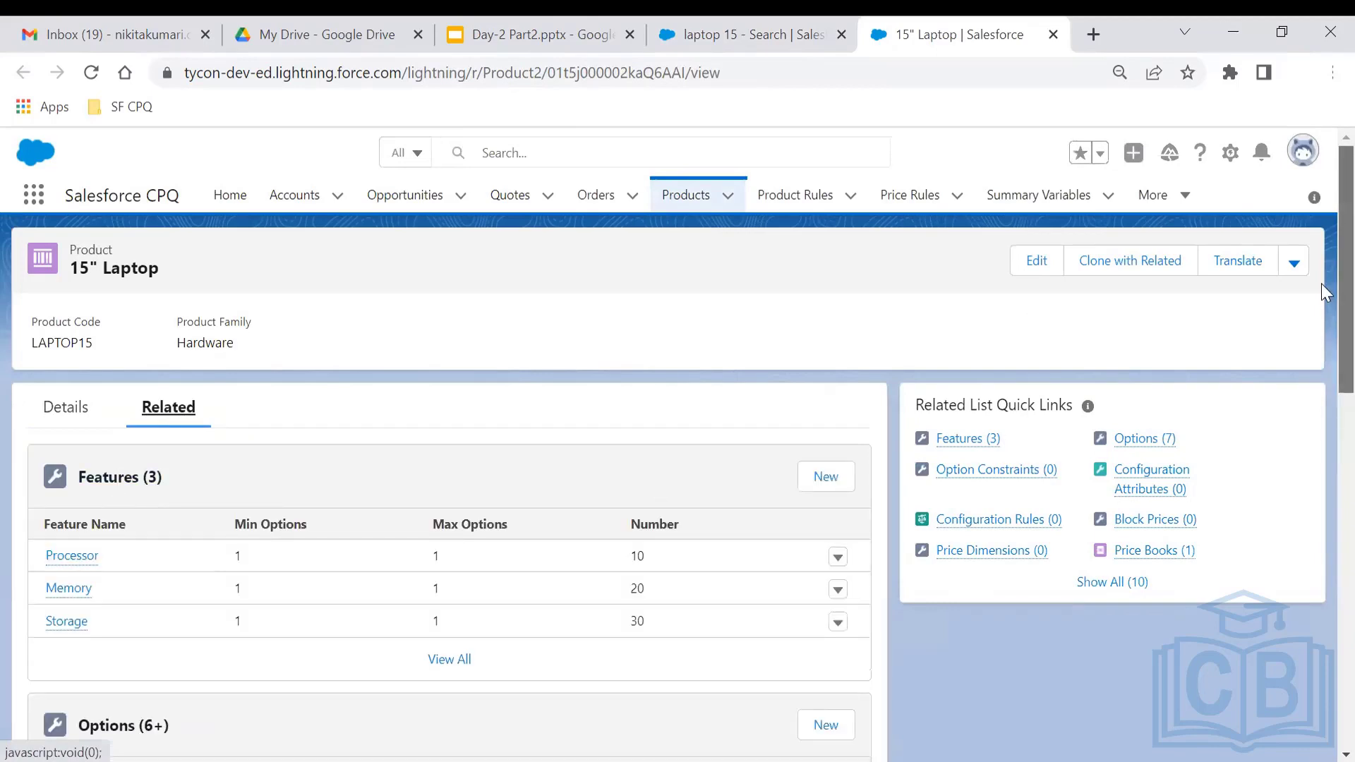
{"action": "scroll", "coordinate": [1321, 283], "scroll_direction": "down", "scroll_amount": 6}
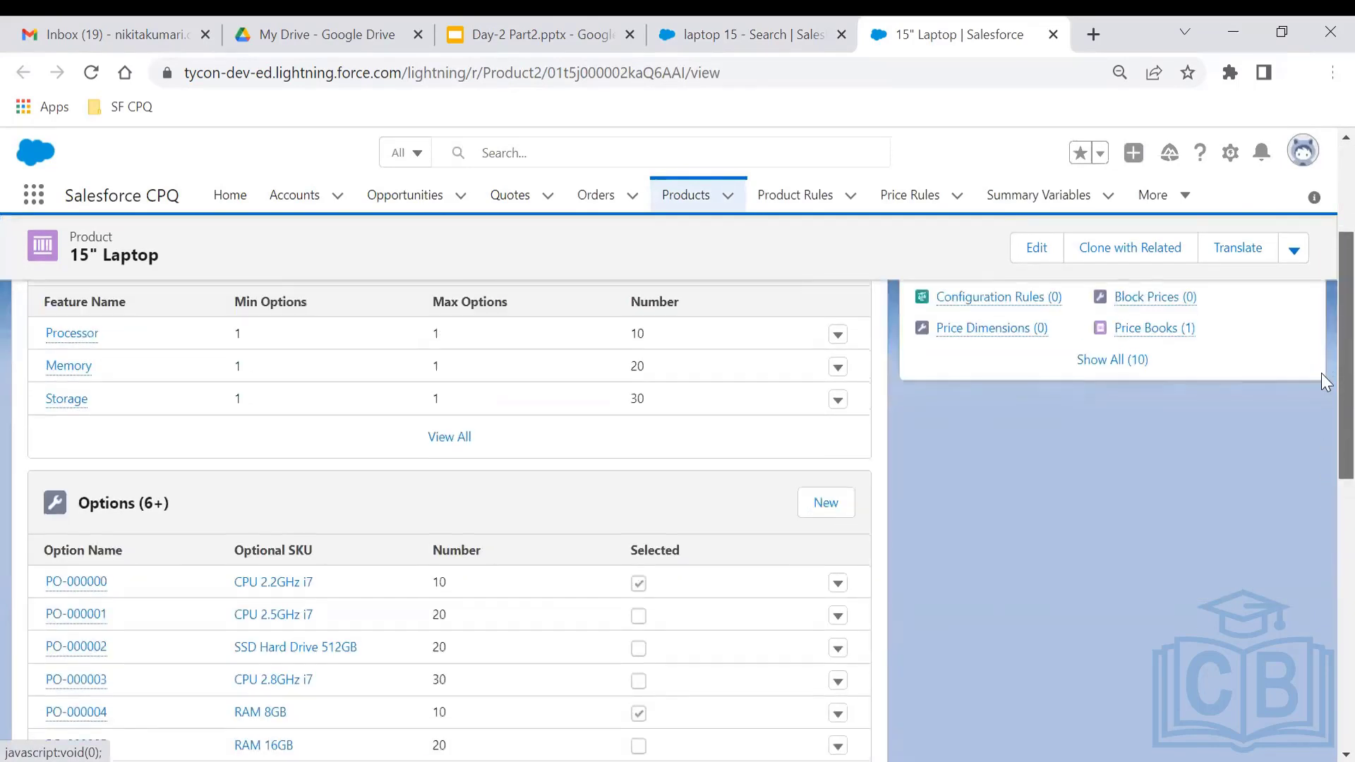
{"action": "scroll", "coordinate": [1321, 363], "scroll_direction": "down", "scroll_amount": 3}
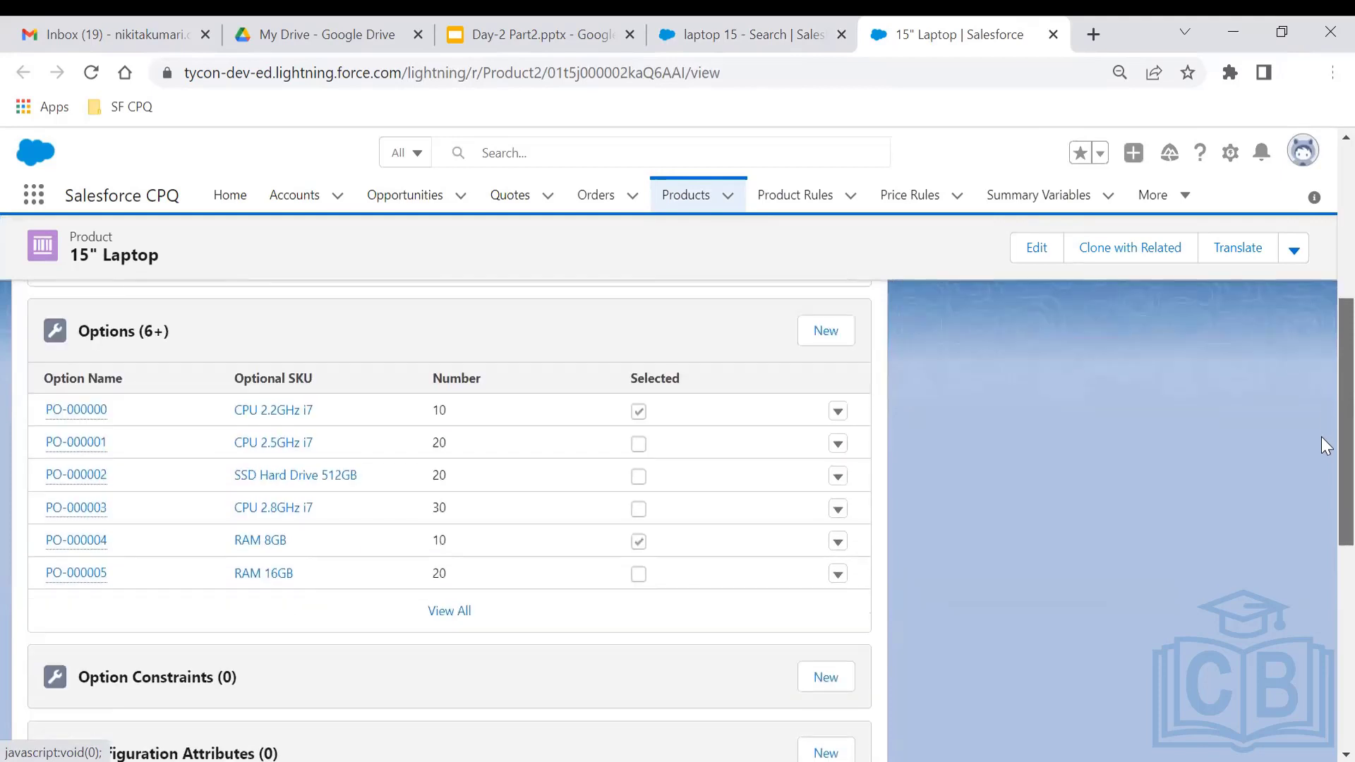
{"action": "scroll", "coordinate": [1321, 451], "scroll_direction": "down", "scroll_amount": 3}
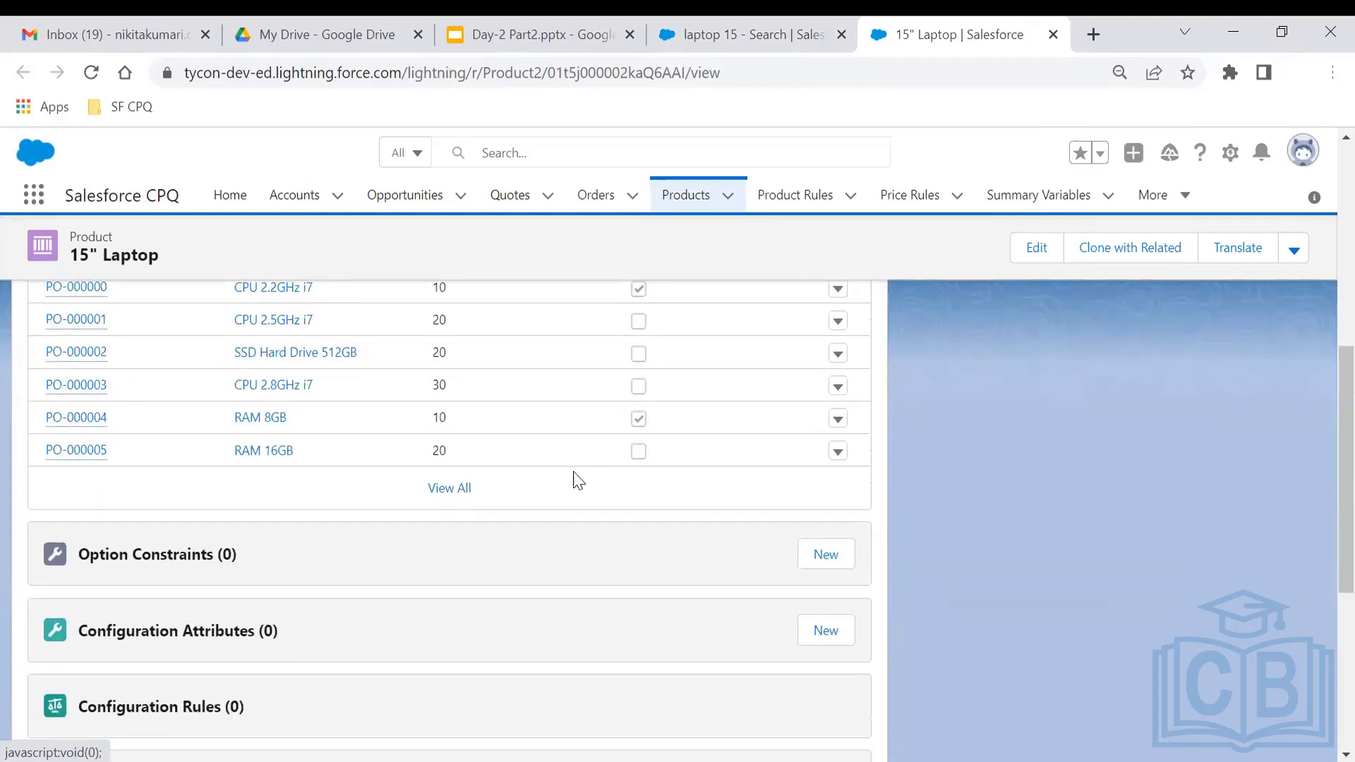
{"action": "right_click", "coordinate": [465, 494]}
{"action": "left_click", "coordinate": [531, 509]}
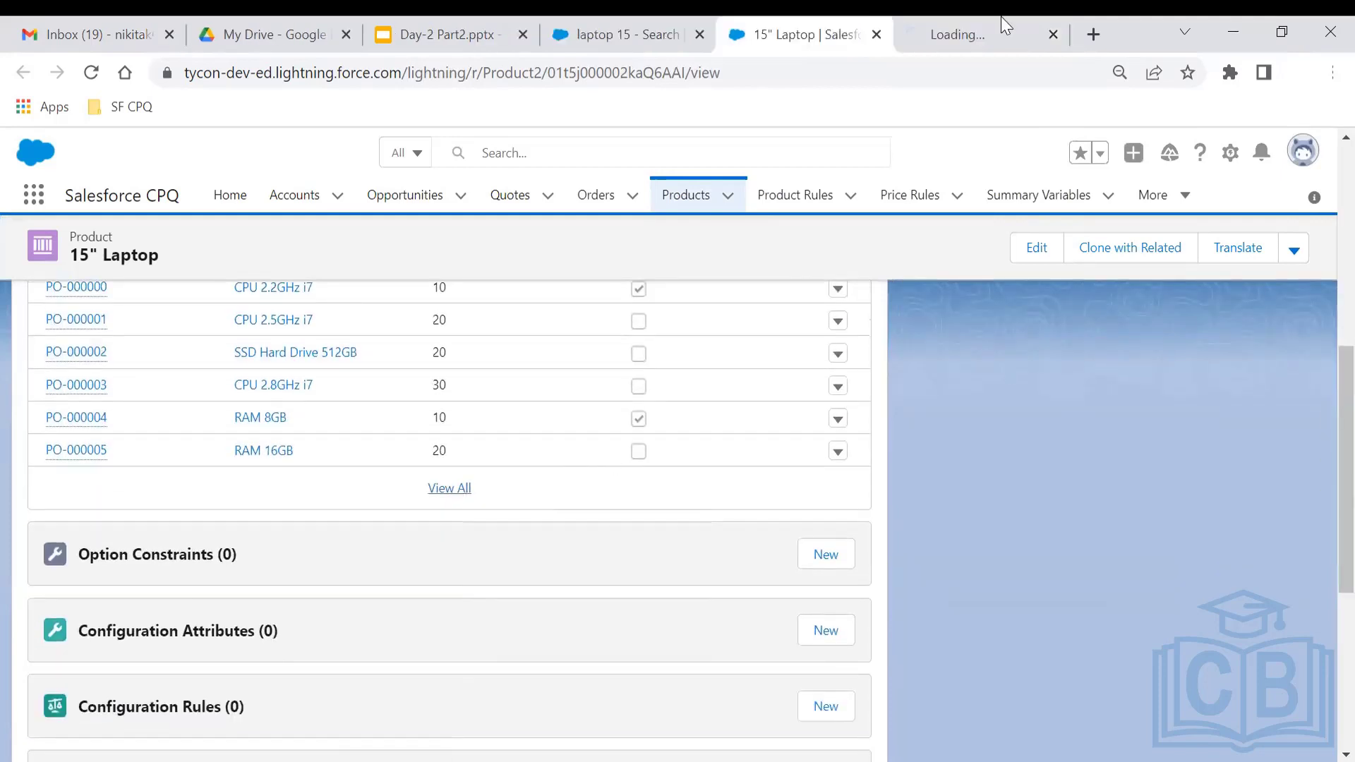
{"action": "left_click", "coordinate": [1013, 23]}
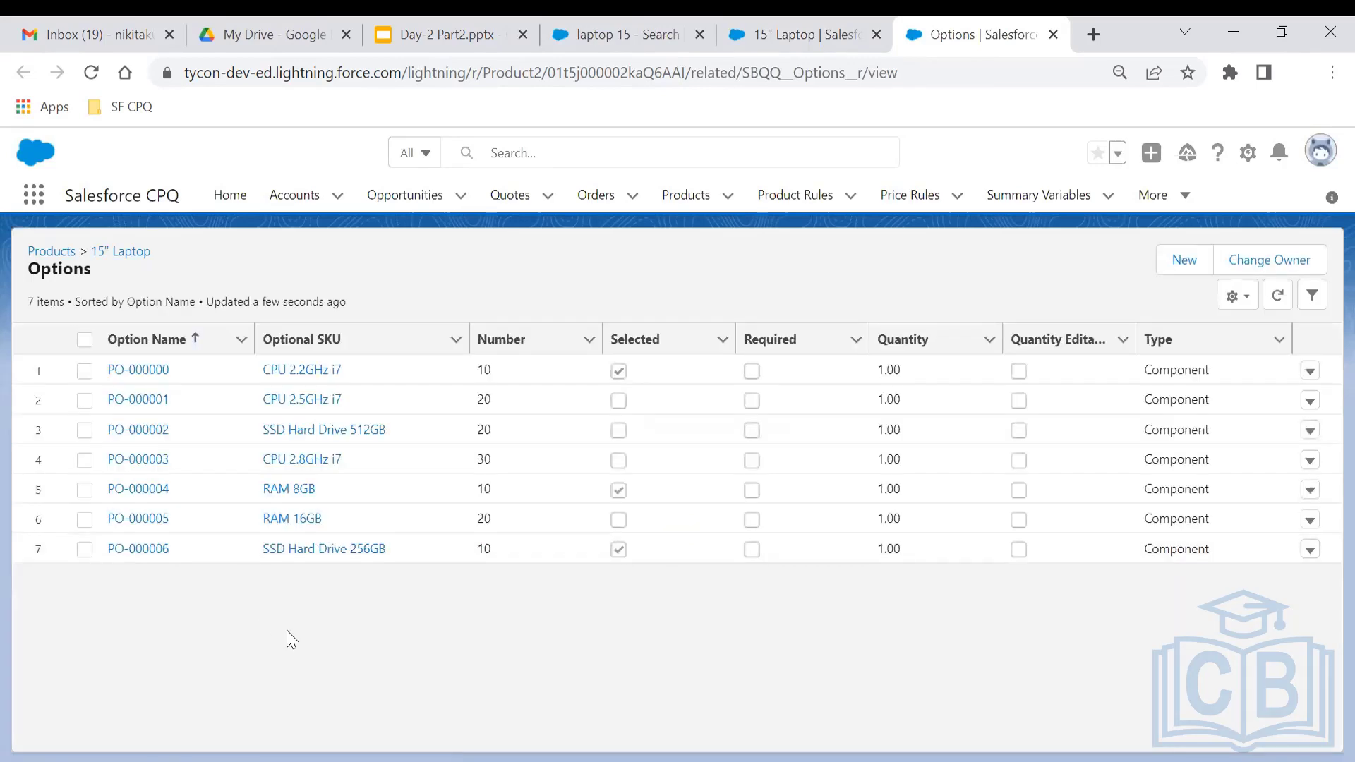
- Search all records for laptop, open the 15'' Laptop product with code Laptop15, and close the earlier search results tab
{"action": "left_click", "coordinate": [817, 16]}
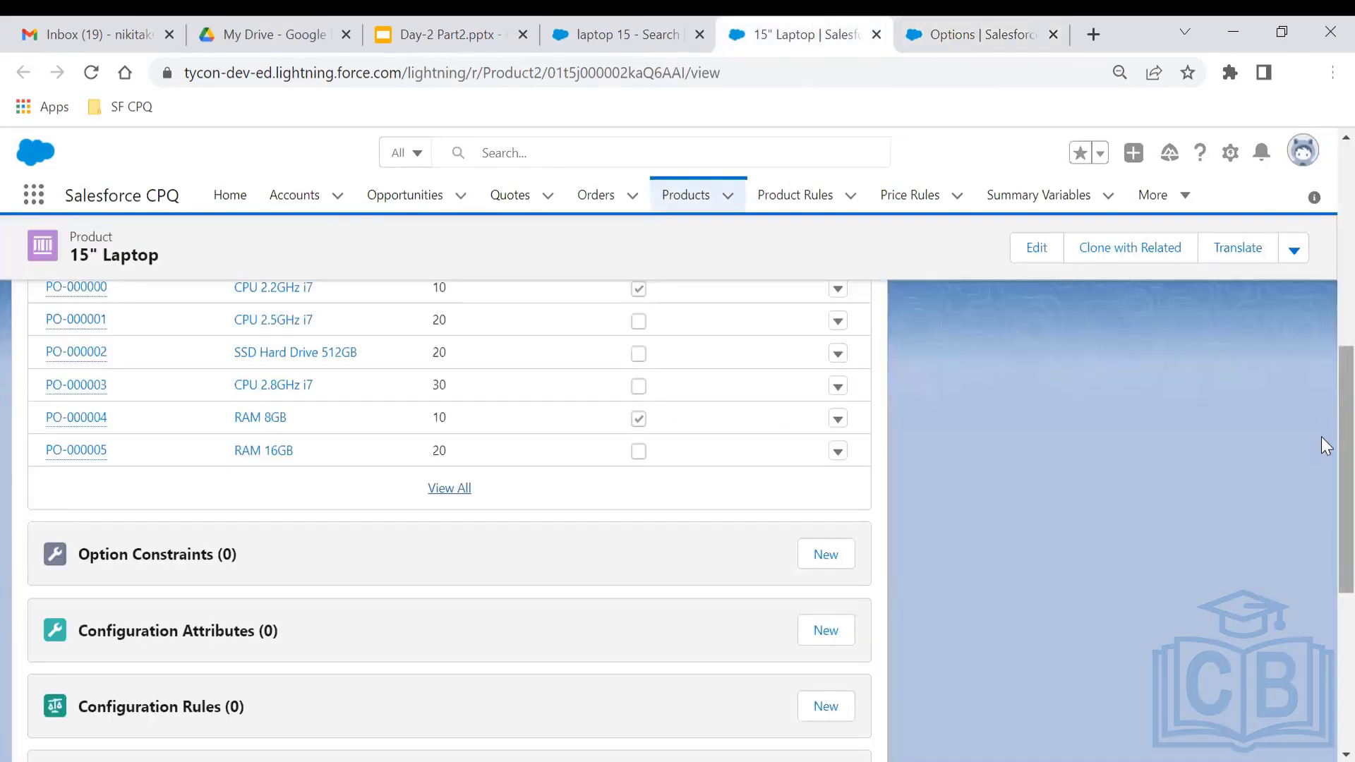
{"action": "scroll", "coordinate": [1321, 437], "scroll_direction": "up", "scroll_amount": 6}
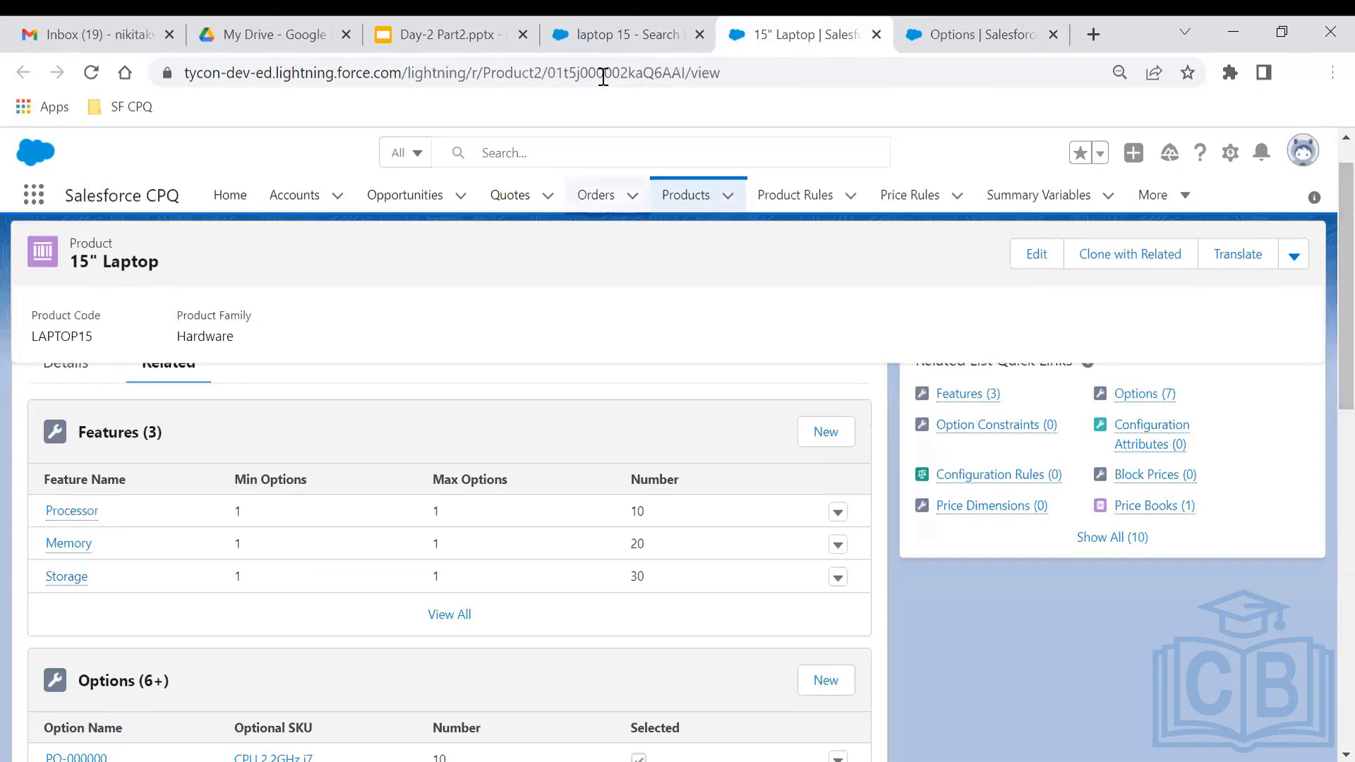
{"action": "left_click", "coordinate": [590, 150]}
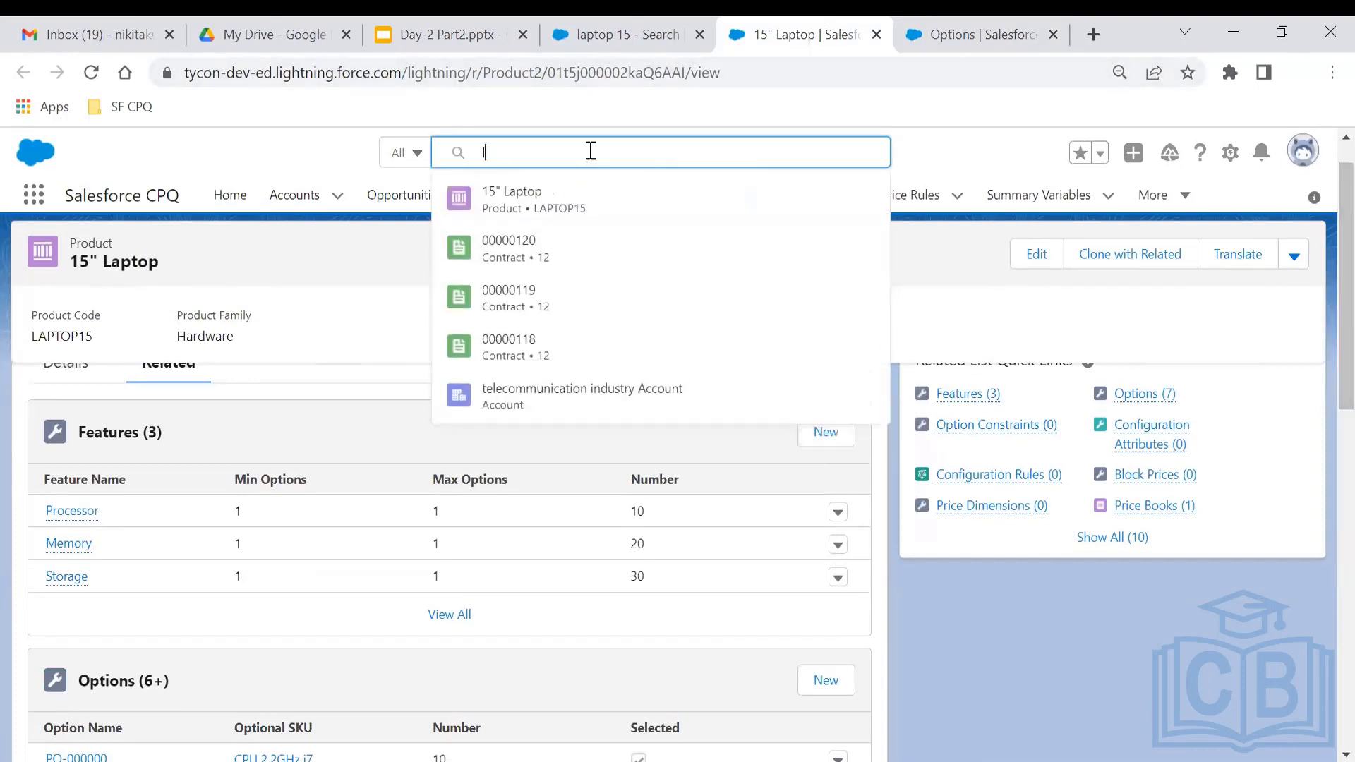
{"action": "type", "text": "laptop"}
{"action": "key", "text": "BackSpace"}
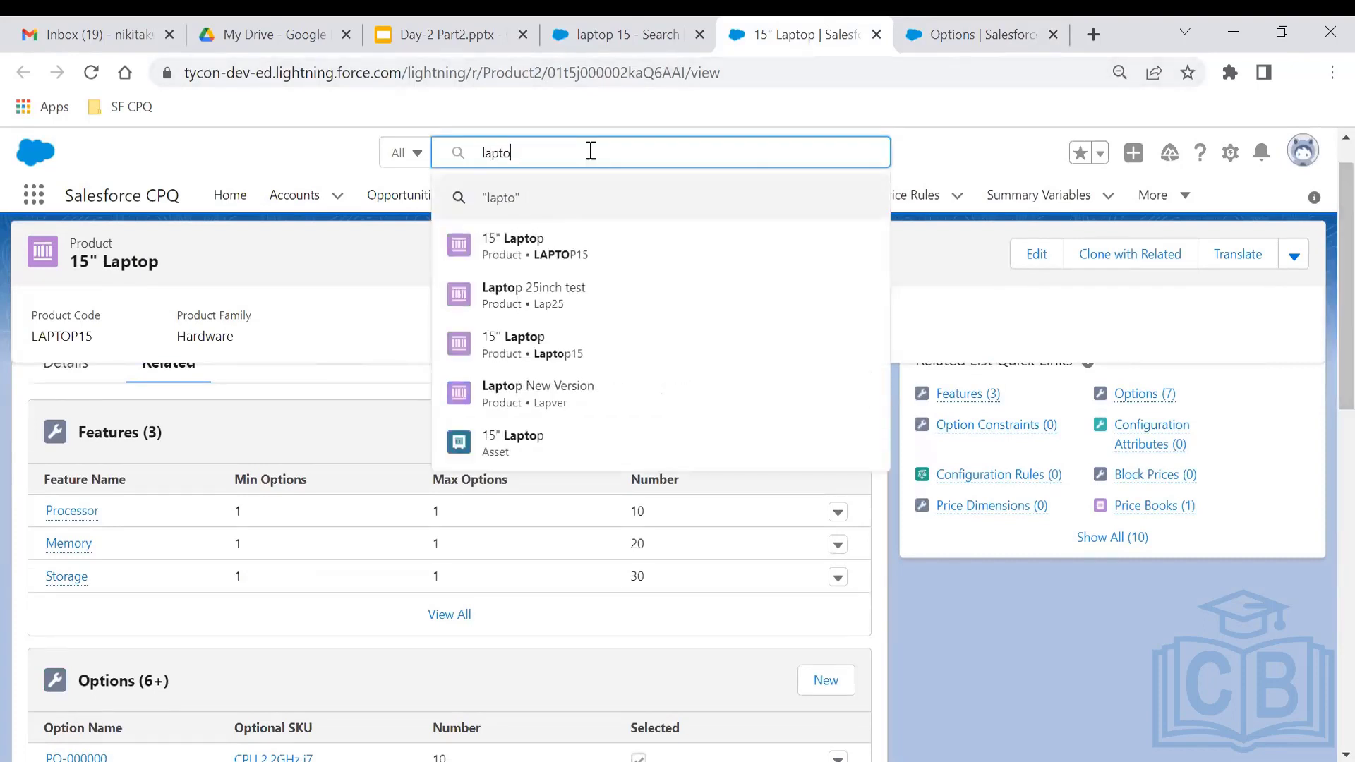
{"action": "type", "text": "p"}
{"action": "key", "text": "Return"}
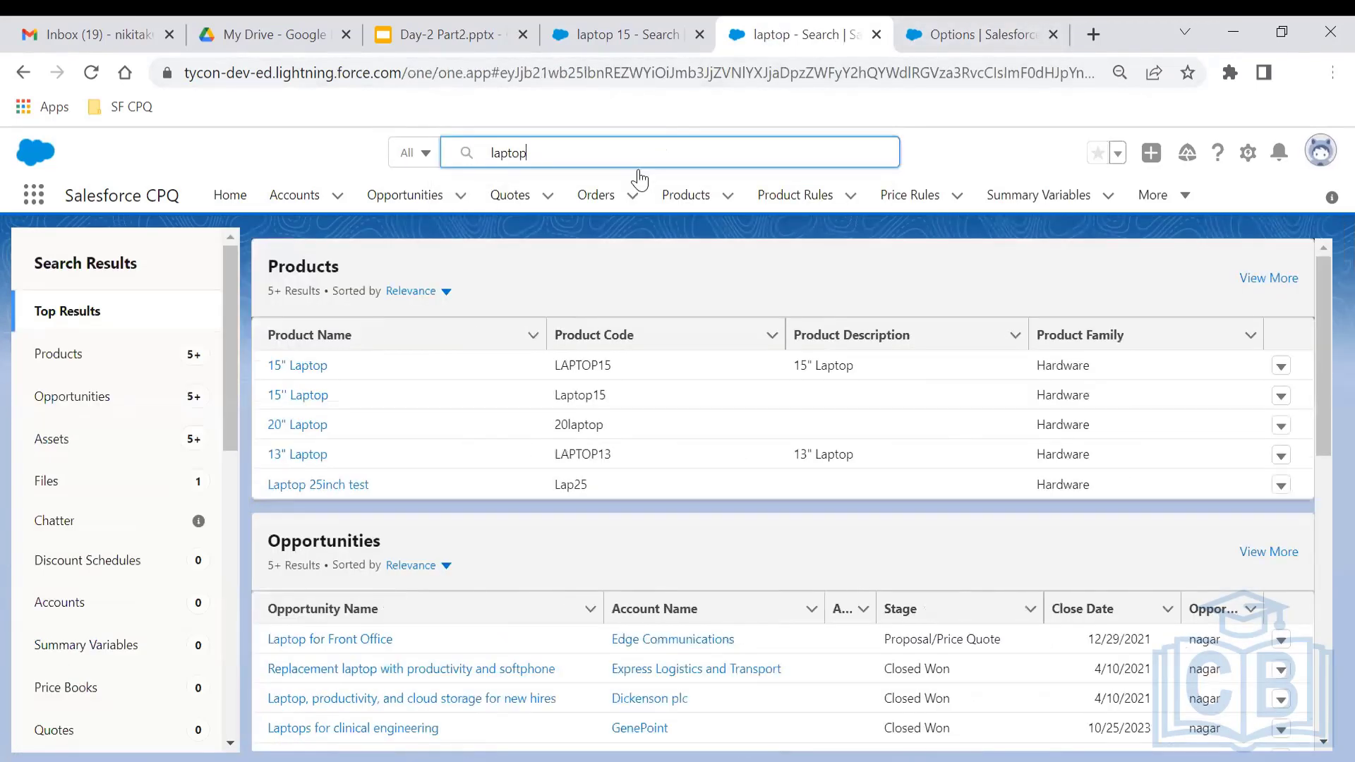
{"action": "left_click", "coordinate": [378, 167]}
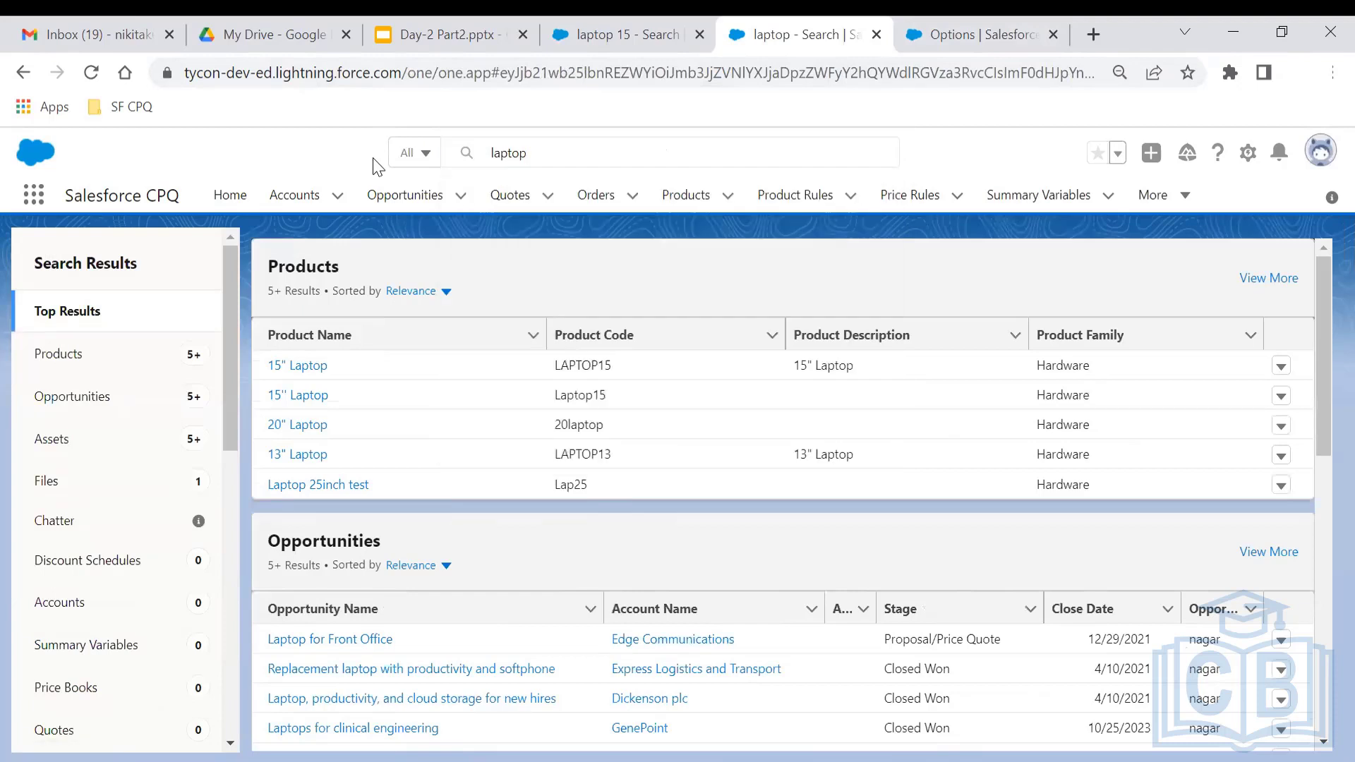
{"action": "left_click", "coordinate": [299, 397]}
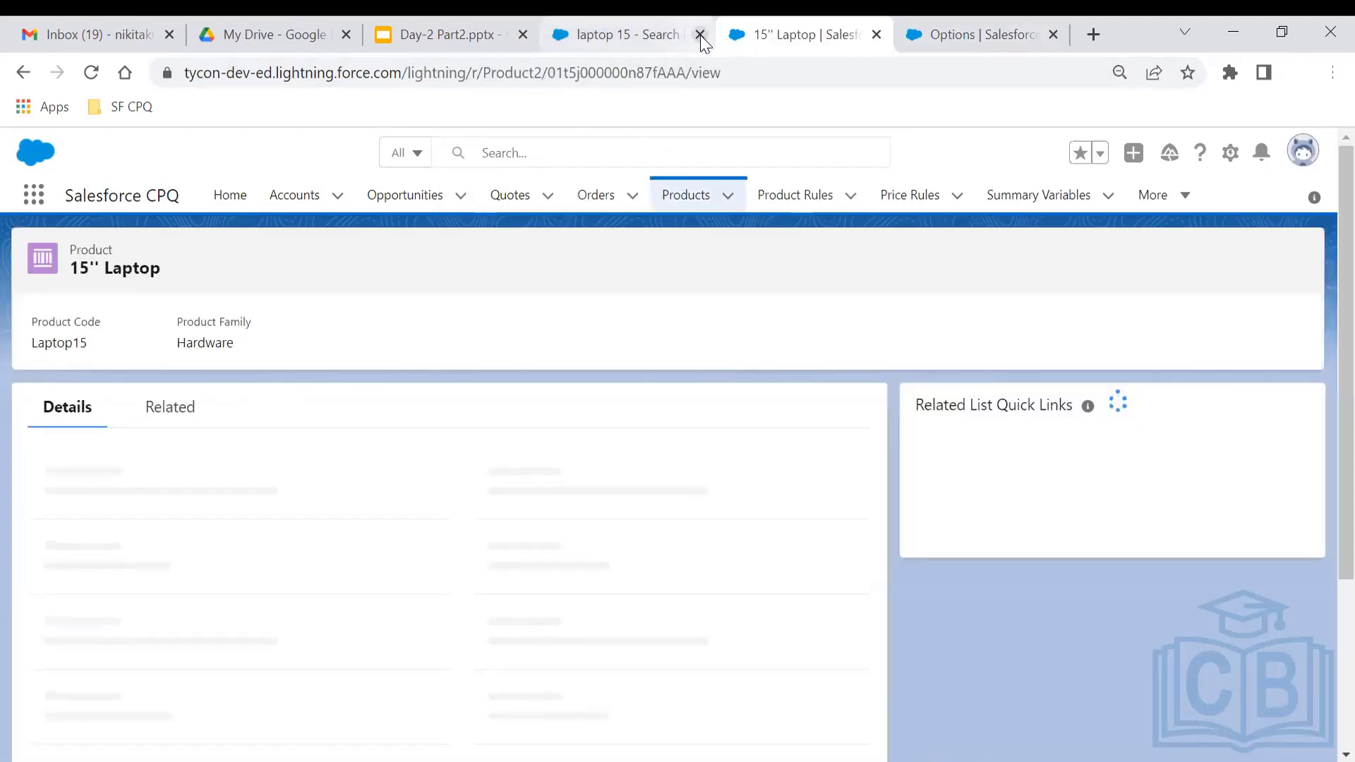
{"action": "left_click", "coordinate": [700, 34]}
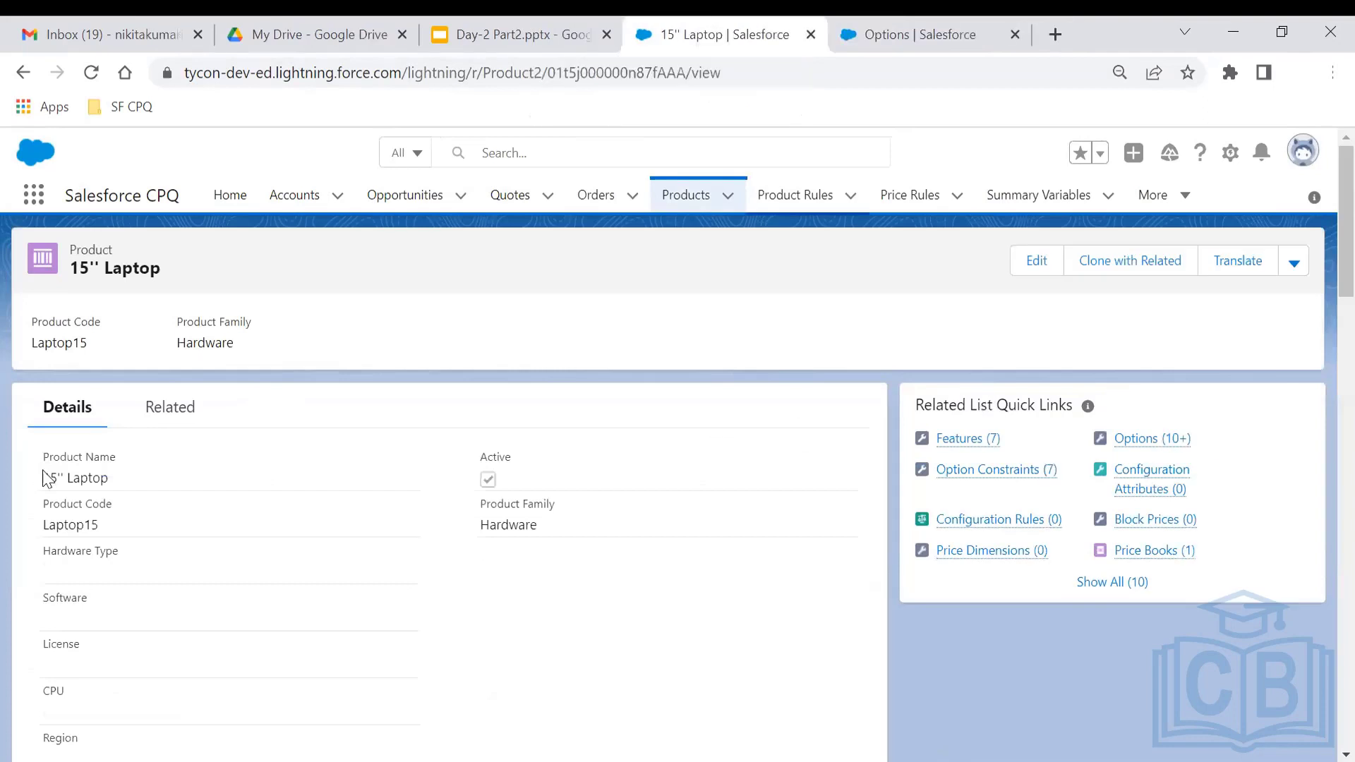
- Close the other product's options tab and view the complete options list related to the Laptop15 product
{"action": "left_click", "coordinate": [166, 410]}
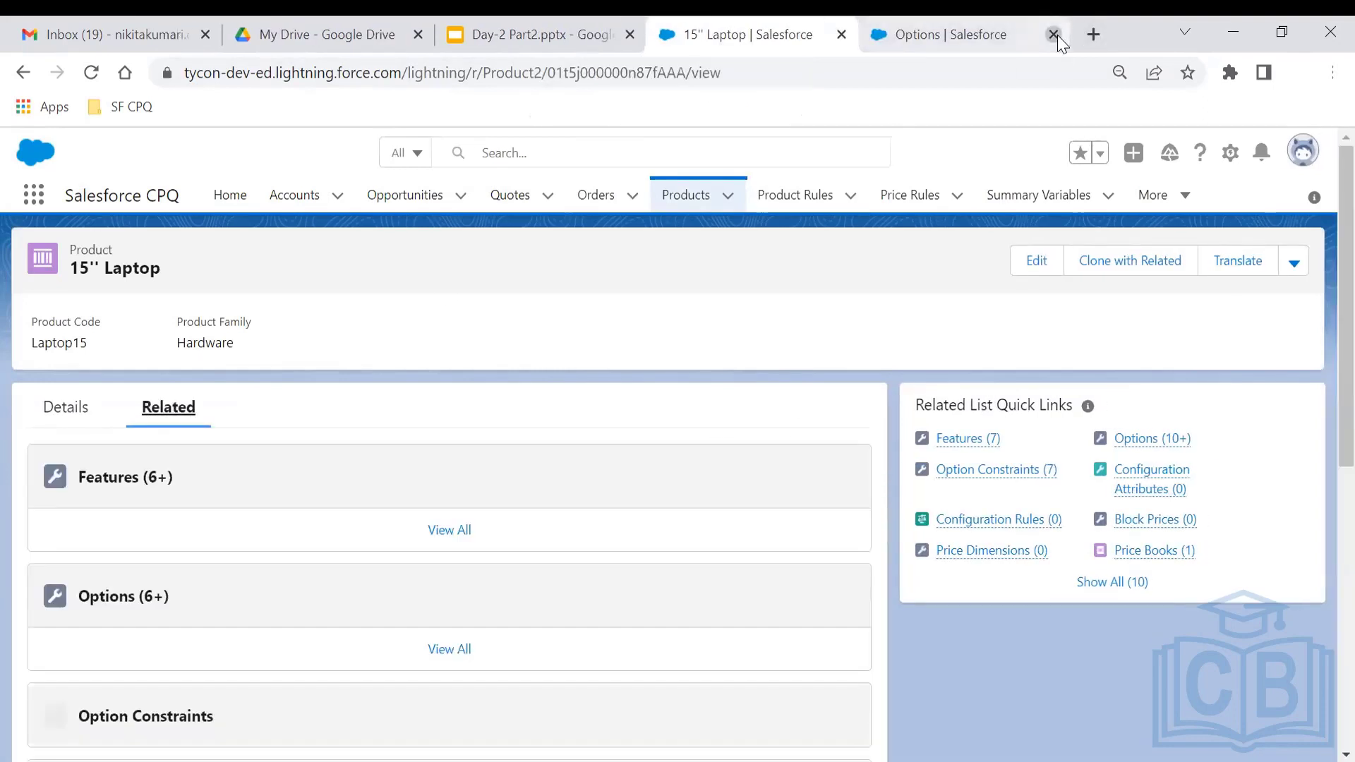
{"action": "left_click", "coordinate": [1052, 35]}
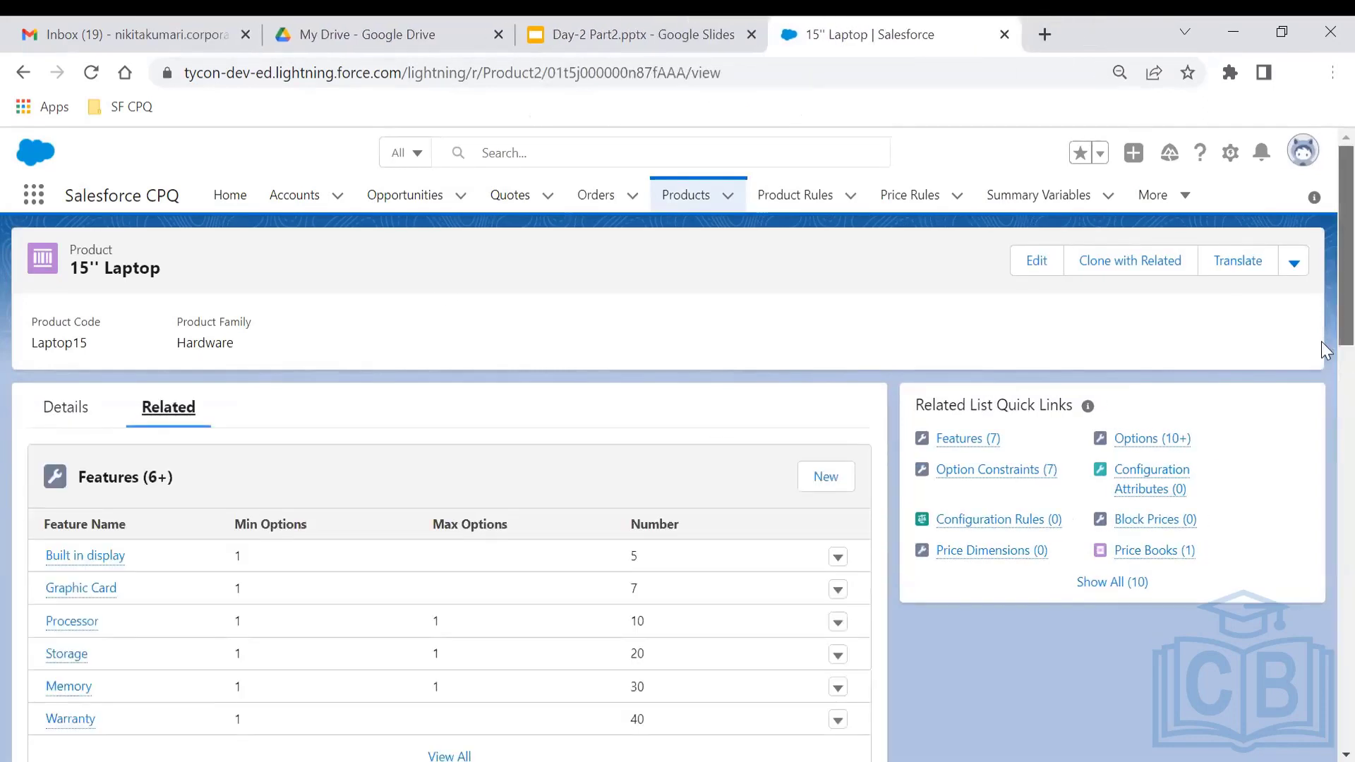
{"action": "scroll", "coordinate": [1322, 378], "scroll_direction": "down", "scroll_amount": 8}
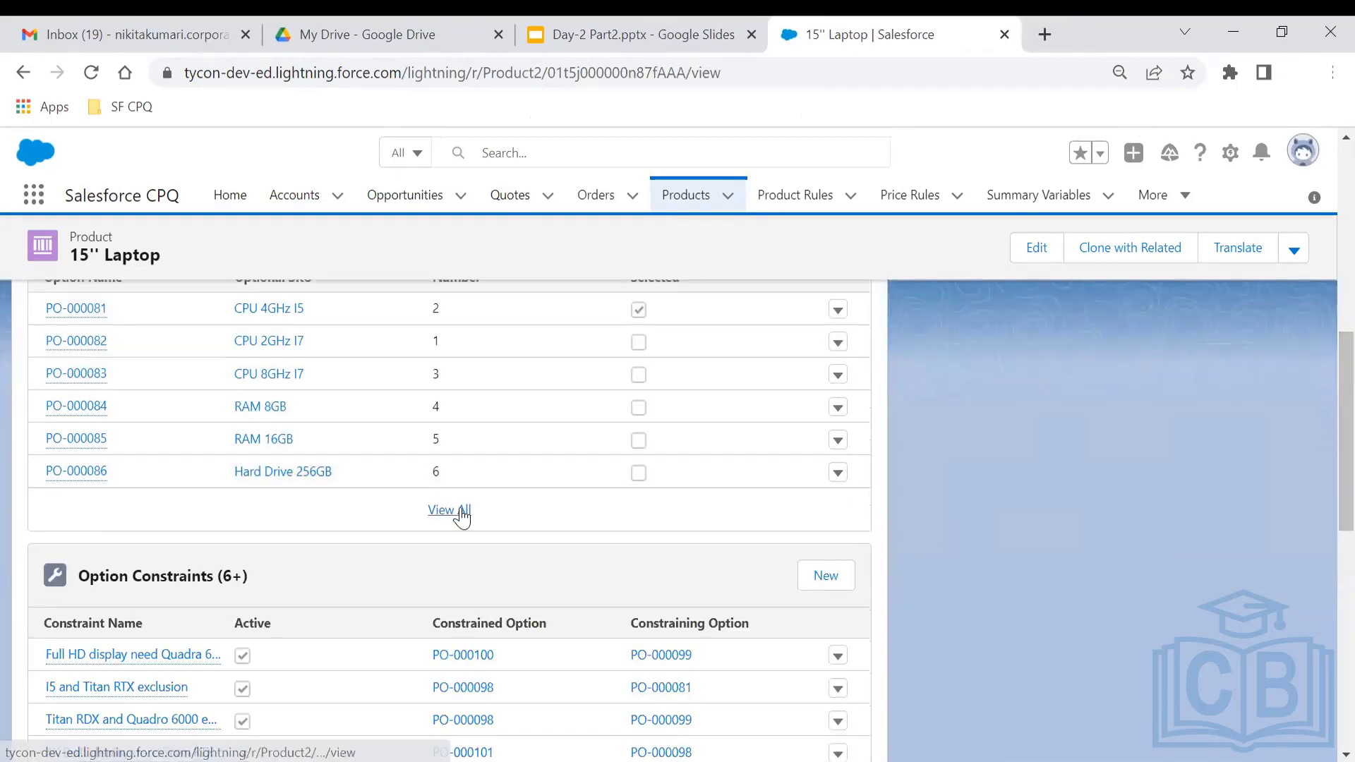
{"action": "left_click", "coordinate": [452, 511]}
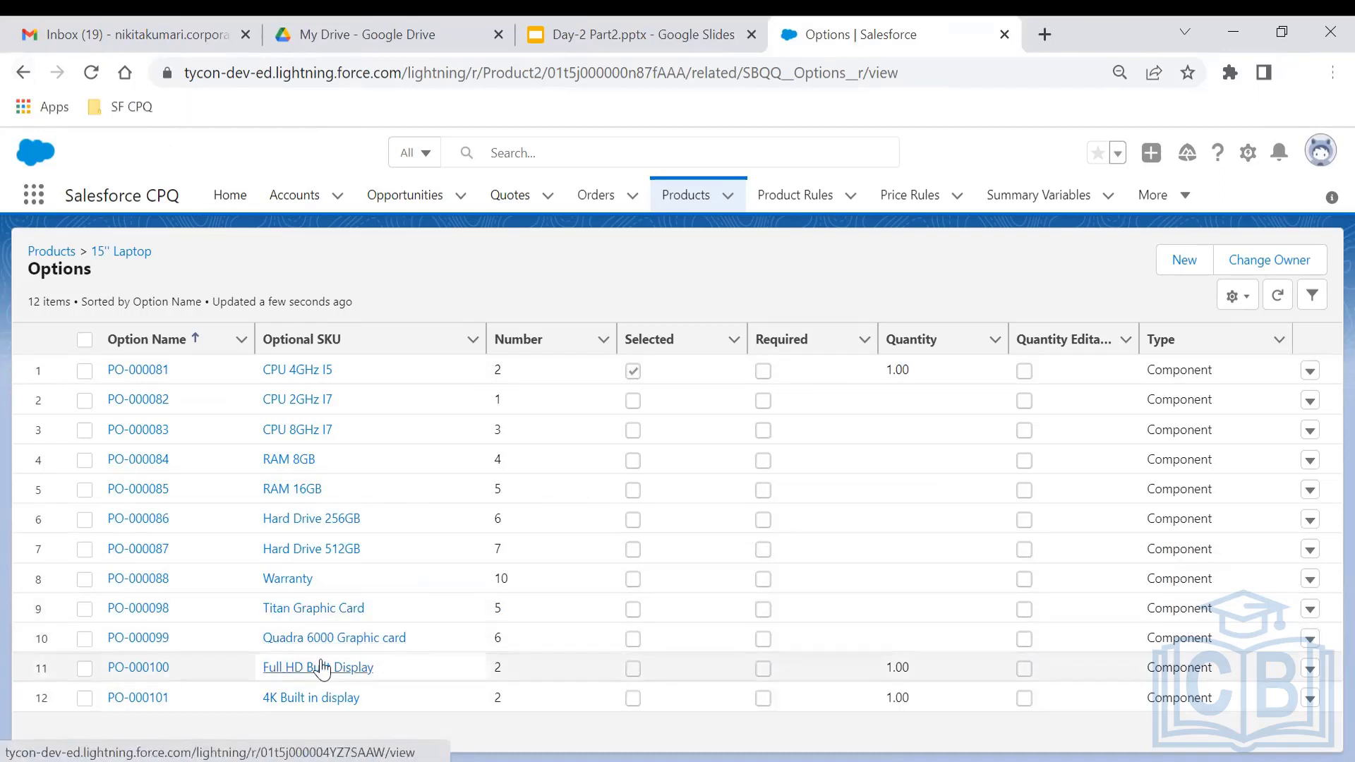
- Return to the 15'' Laptop product's related records and open its complete option constraints list
{"action": "left_click", "coordinate": [29, 78]}
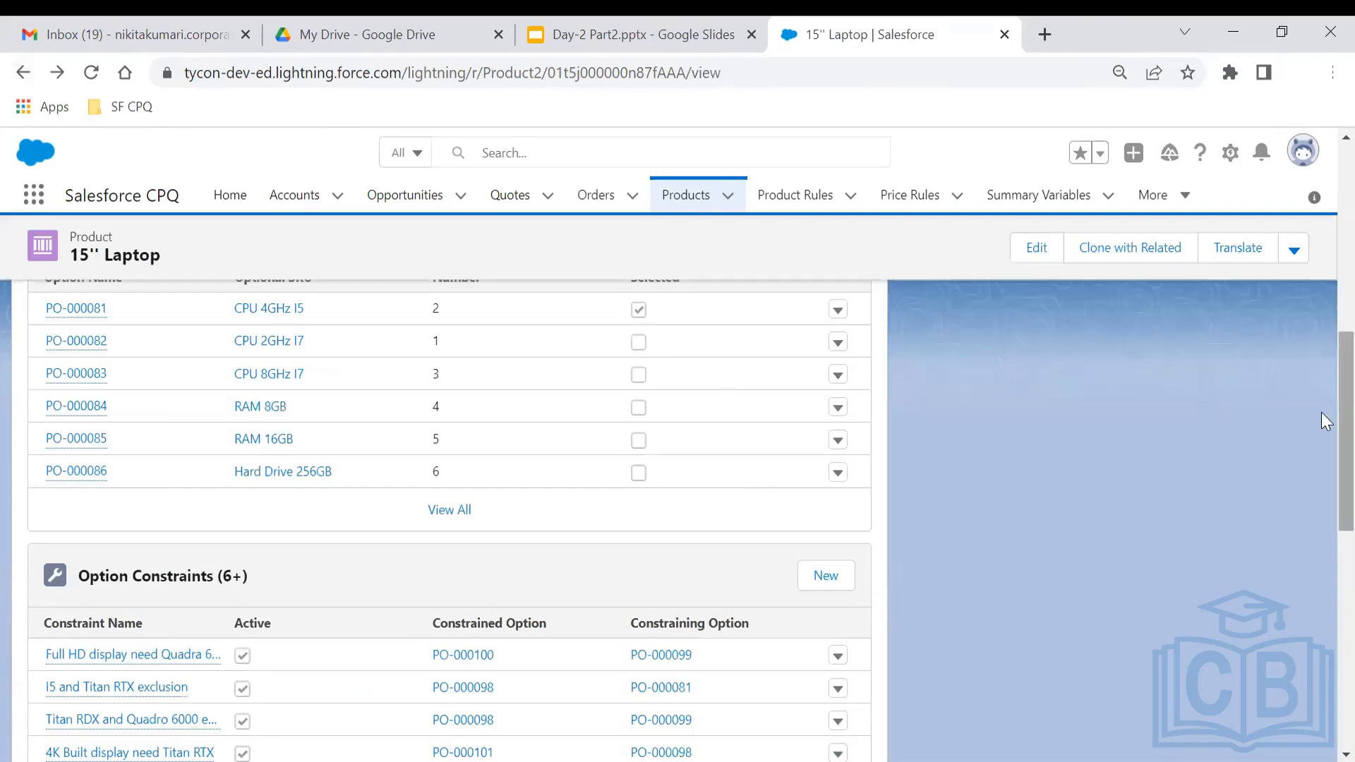
{"action": "scroll", "coordinate": [1322, 384], "scroll_direction": "up", "scroll_amount": 2}
{"action": "scroll", "coordinate": [1321, 414], "scroll_direction": "down", "scroll_amount": 2}
{"action": "scroll", "coordinate": [1322, 414], "scroll_direction": "down", "scroll_amount": 1}
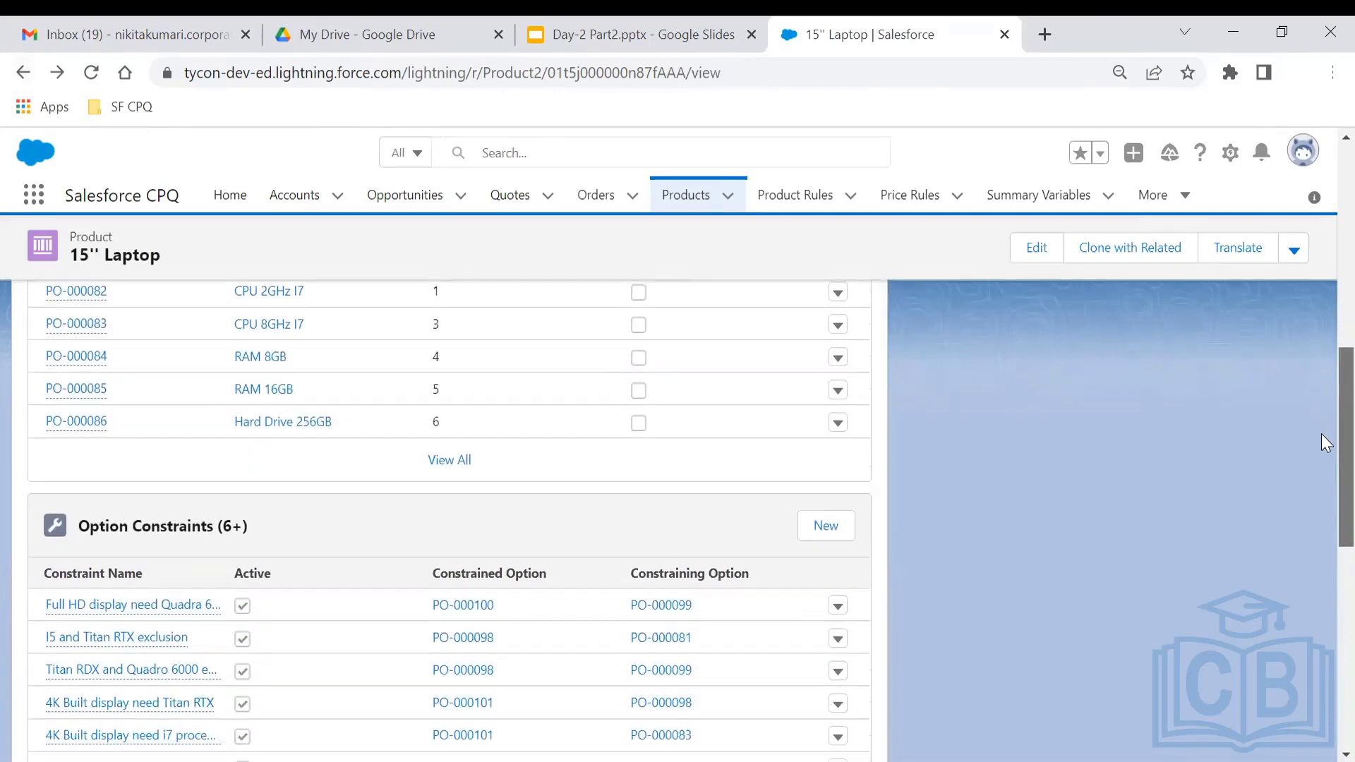
{"action": "scroll", "coordinate": [1321, 423], "scroll_direction": "down", "scroll_amount": 2}
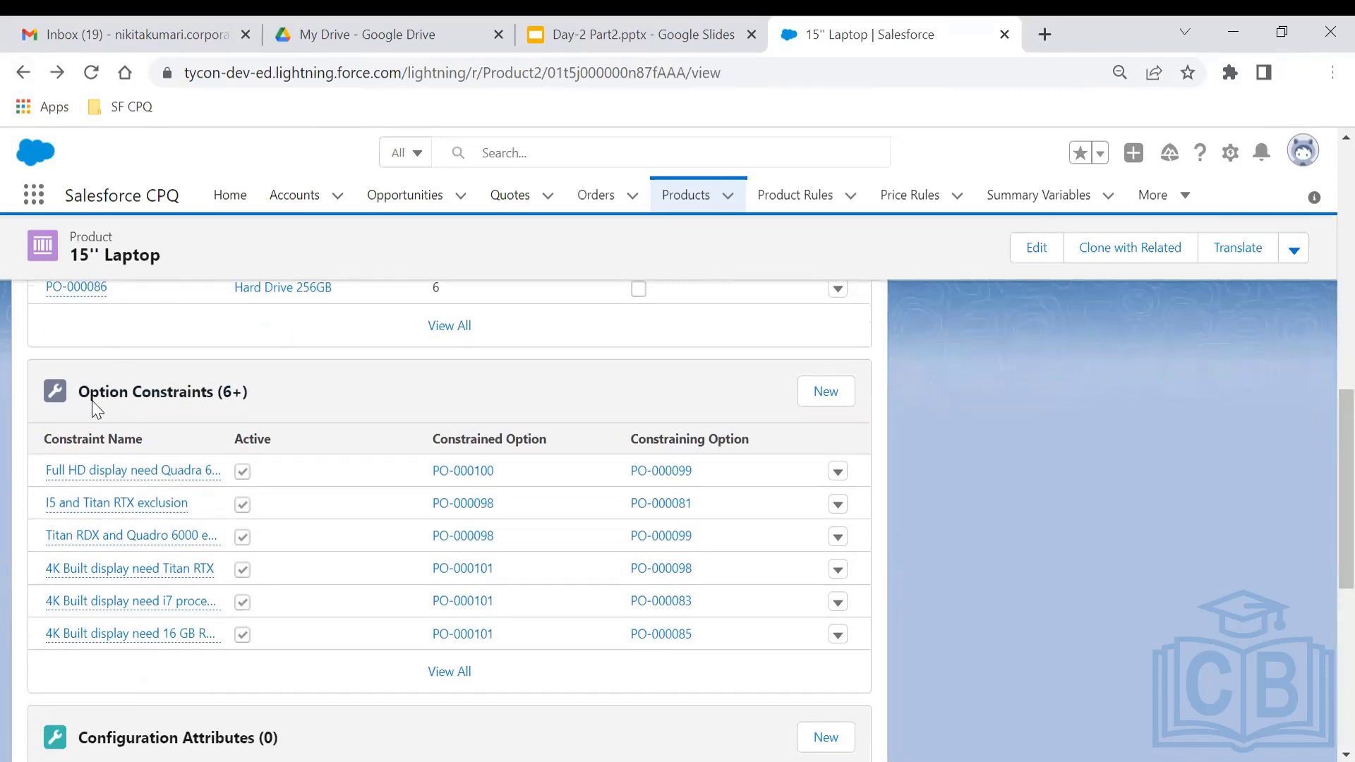
{"action": "left_click", "coordinate": [467, 655]}
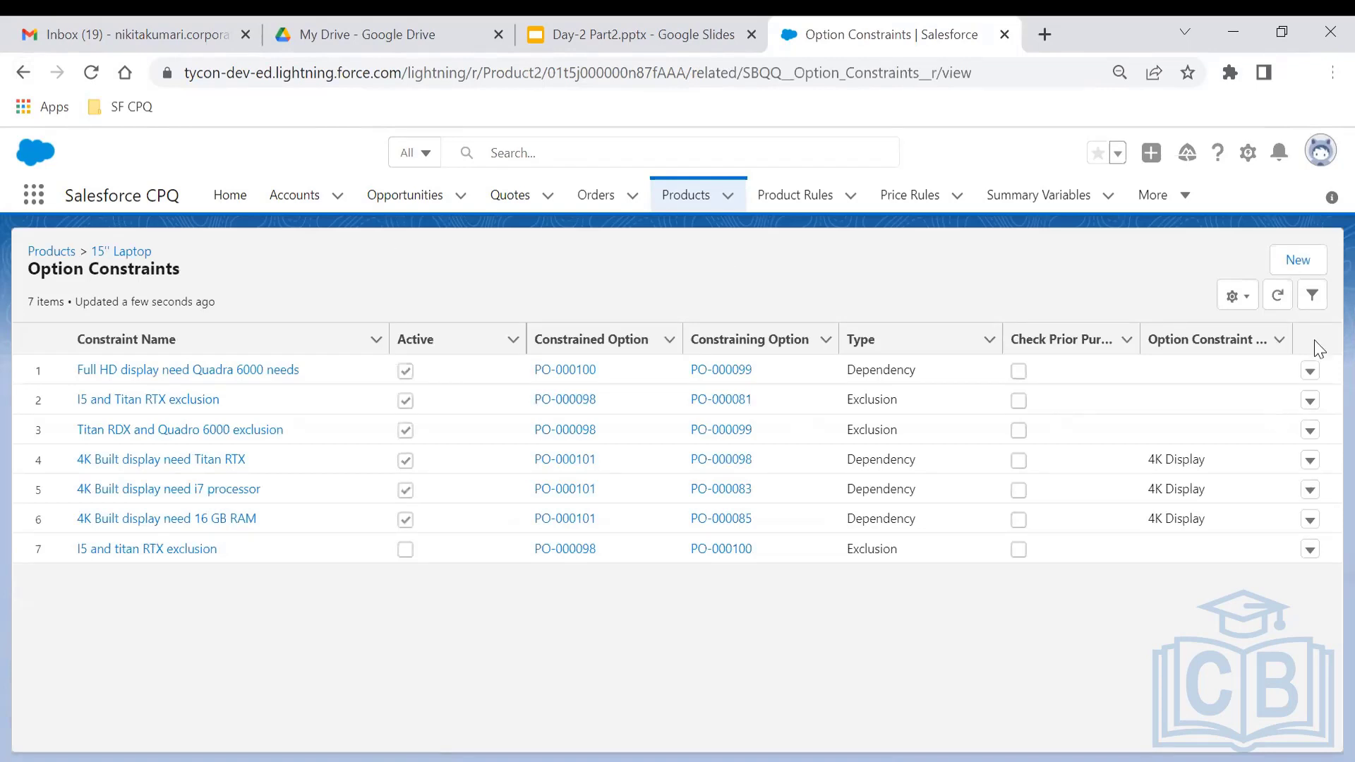
- Start a new option constraint for the 15'' Laptop and name it Dependent test
{"action": "left_click", "coordinate": [1284, 262]}
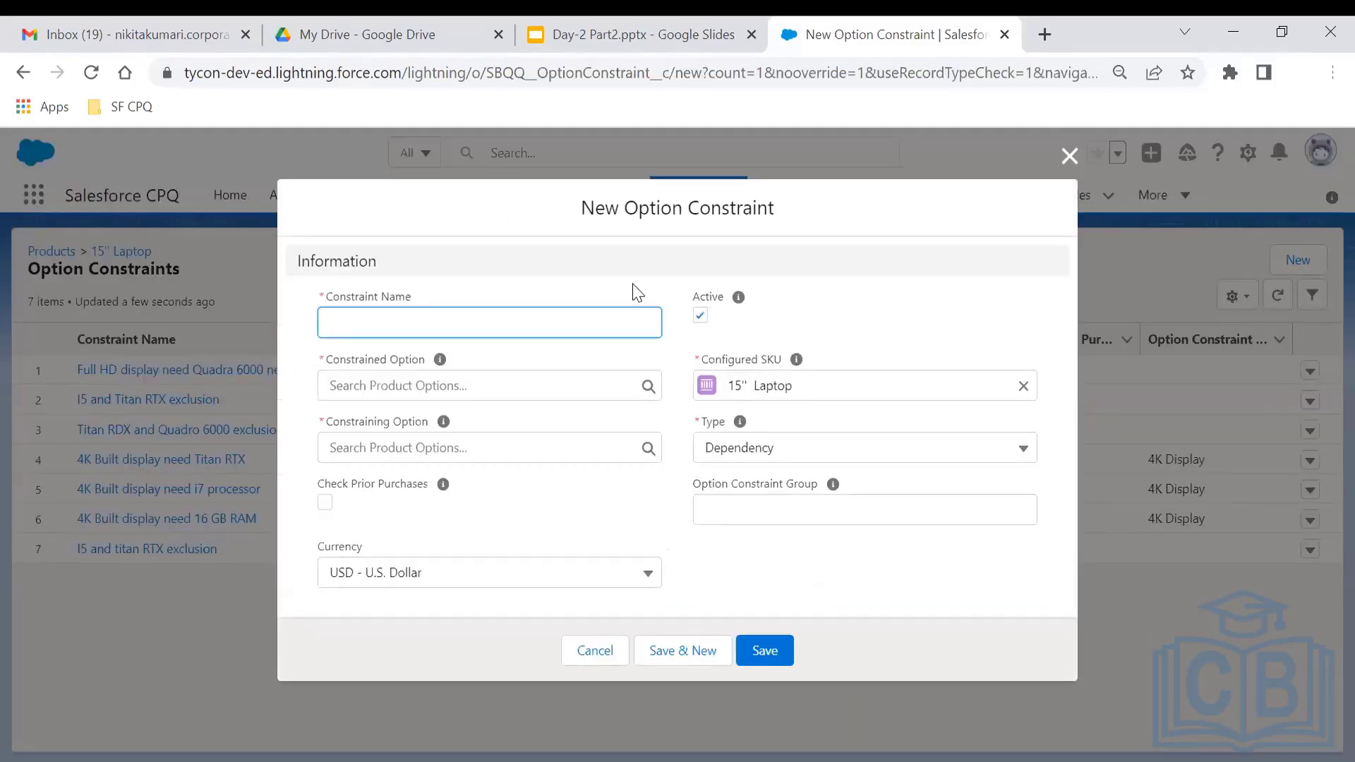
{"action": "left_click", "coordinate": [387, 320]}
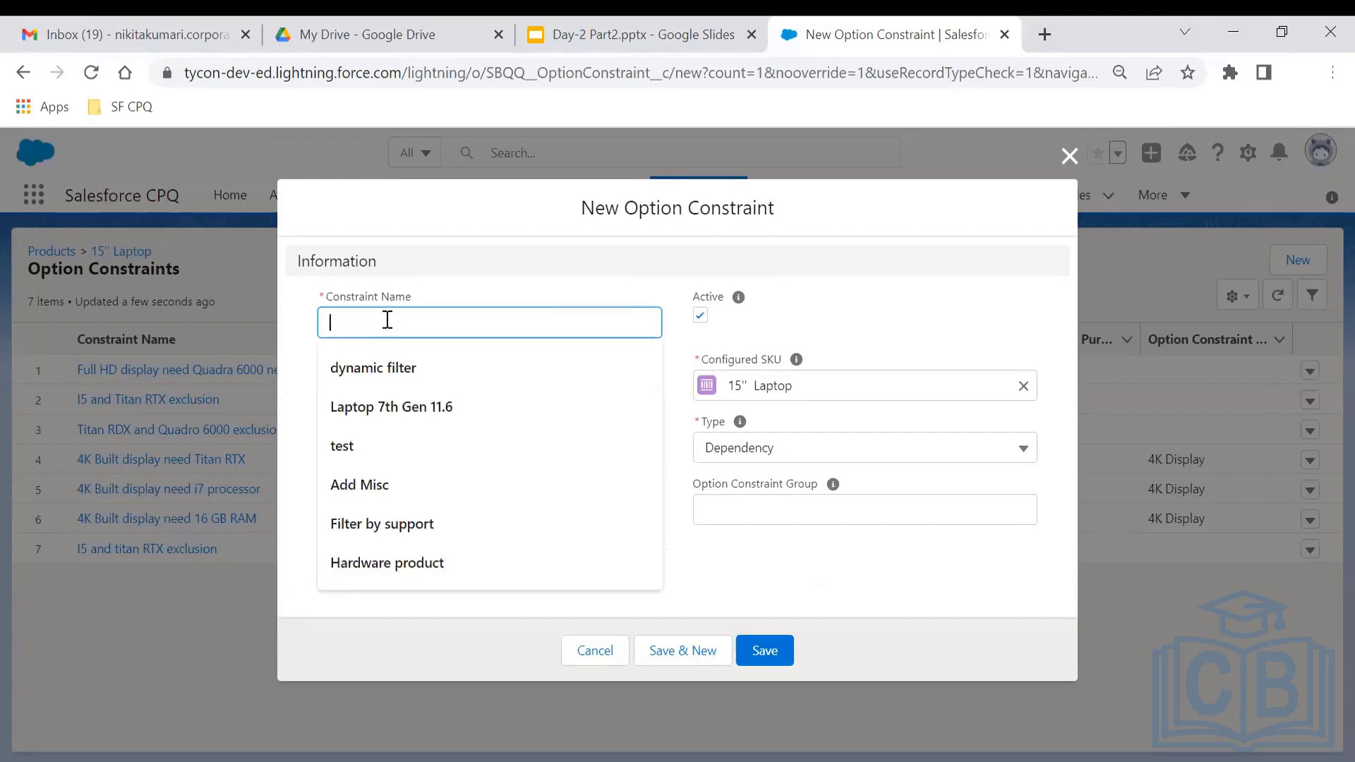
{"action": "type", "text": "Dependent test"}
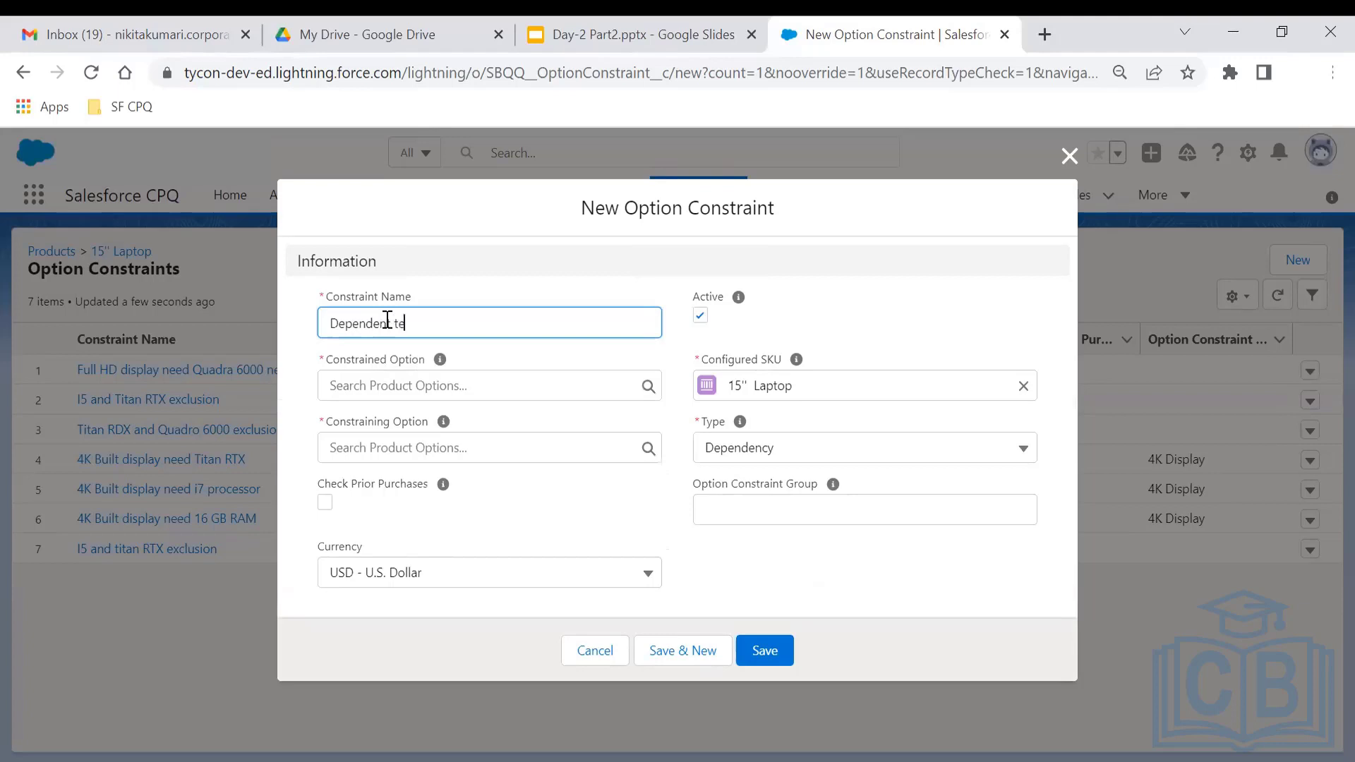
{"action": "left_click", "coordinate": [504, 303]}
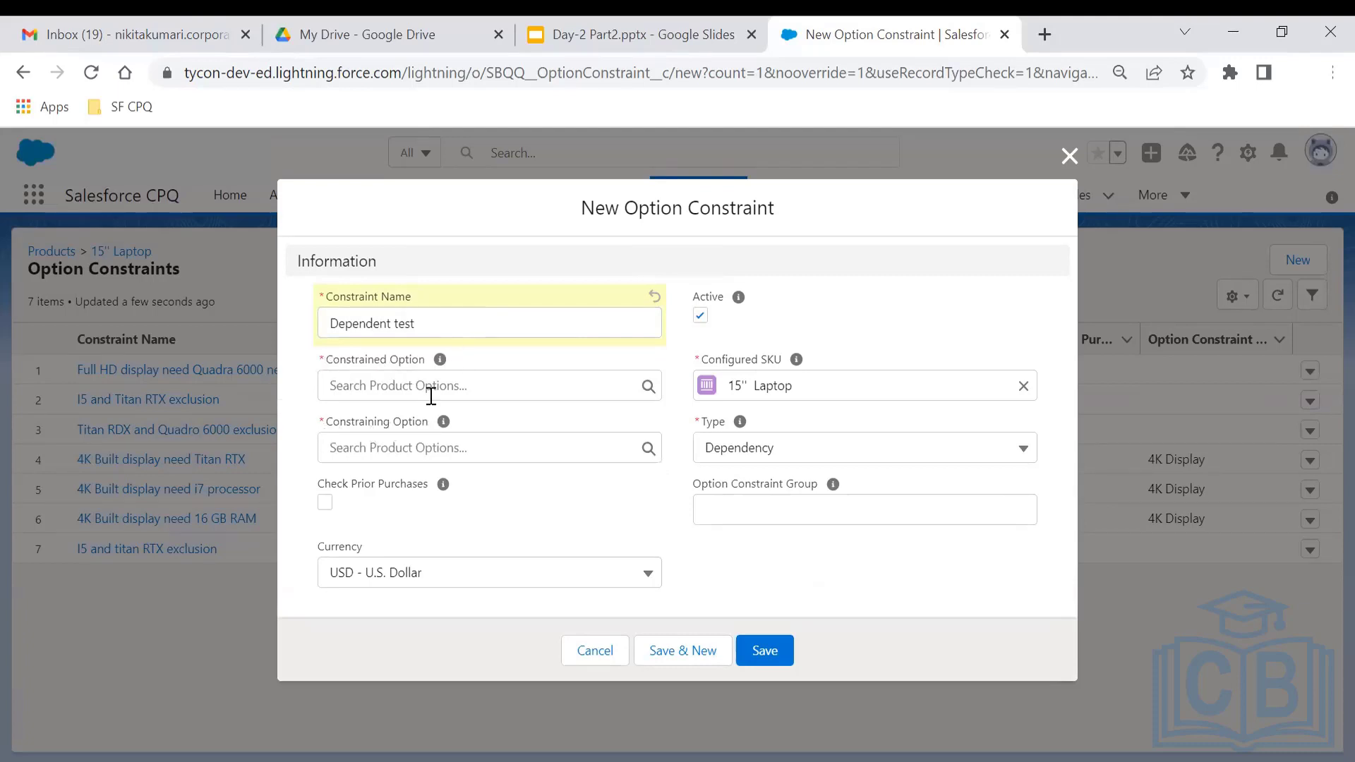
- Read the help for the Constrained Option and Constraining Option fields, and discard the unsaved Dependent test constraint
{"action": "mouse_move", "coordinate": [446, 368]}
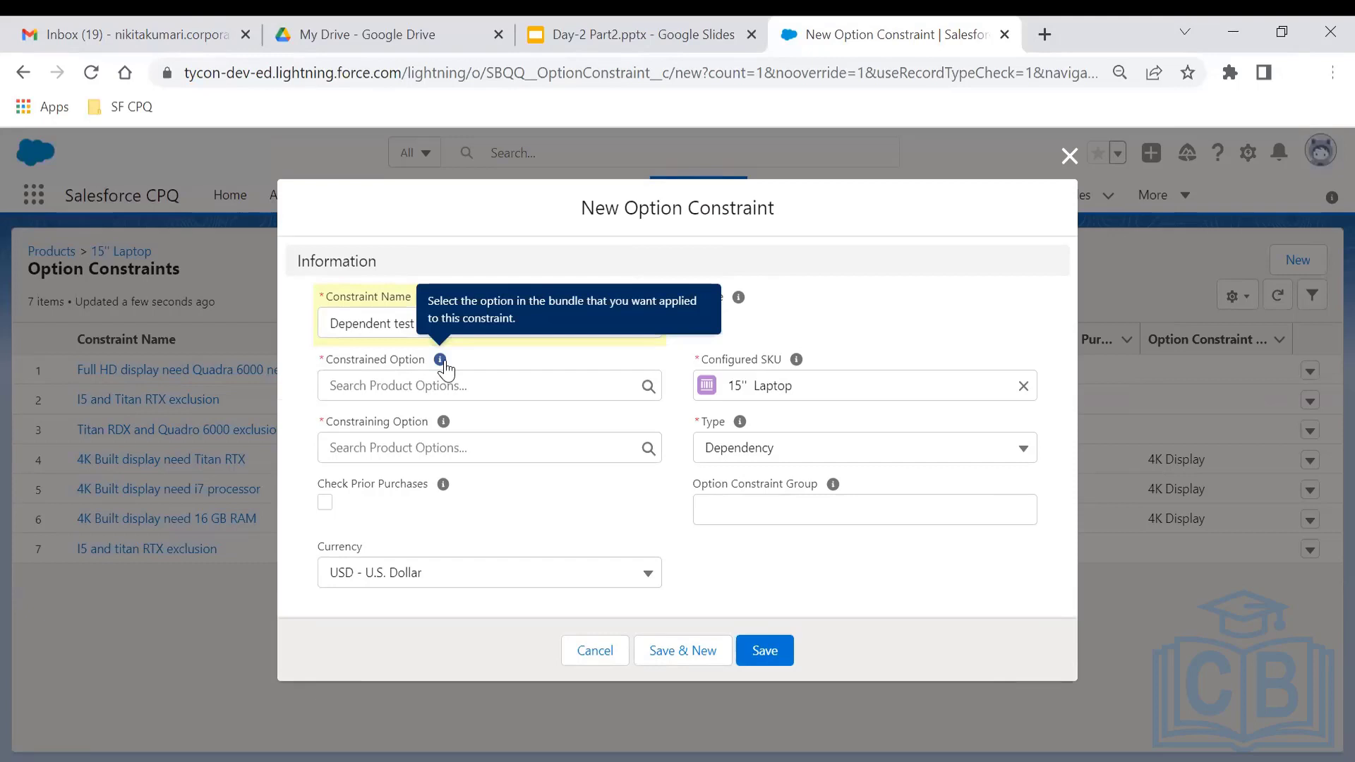
{"action": "left_click", "coordinate": [445, 385]}
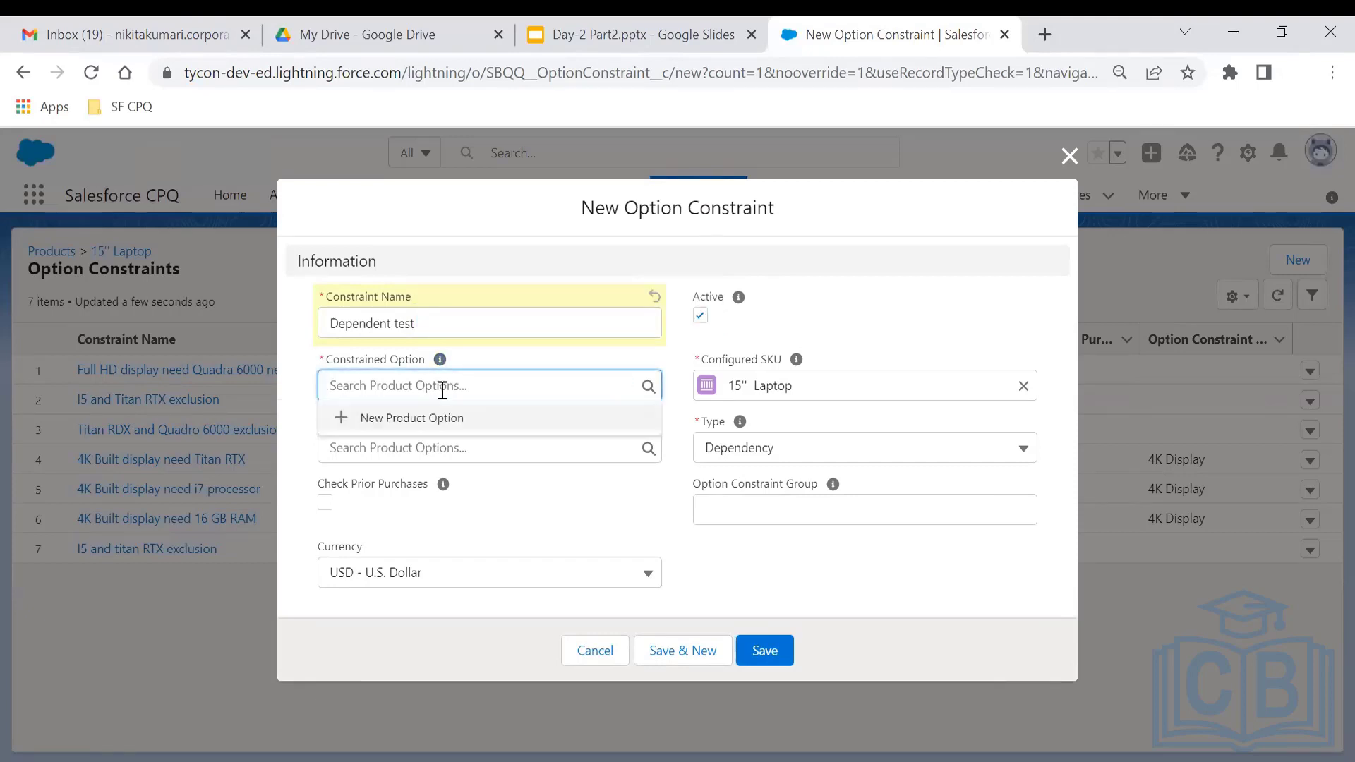
{"action": "left_click", "coordinate": [465, 517]}
{"action": "mouse_move", "coordinate": [443, 441]}
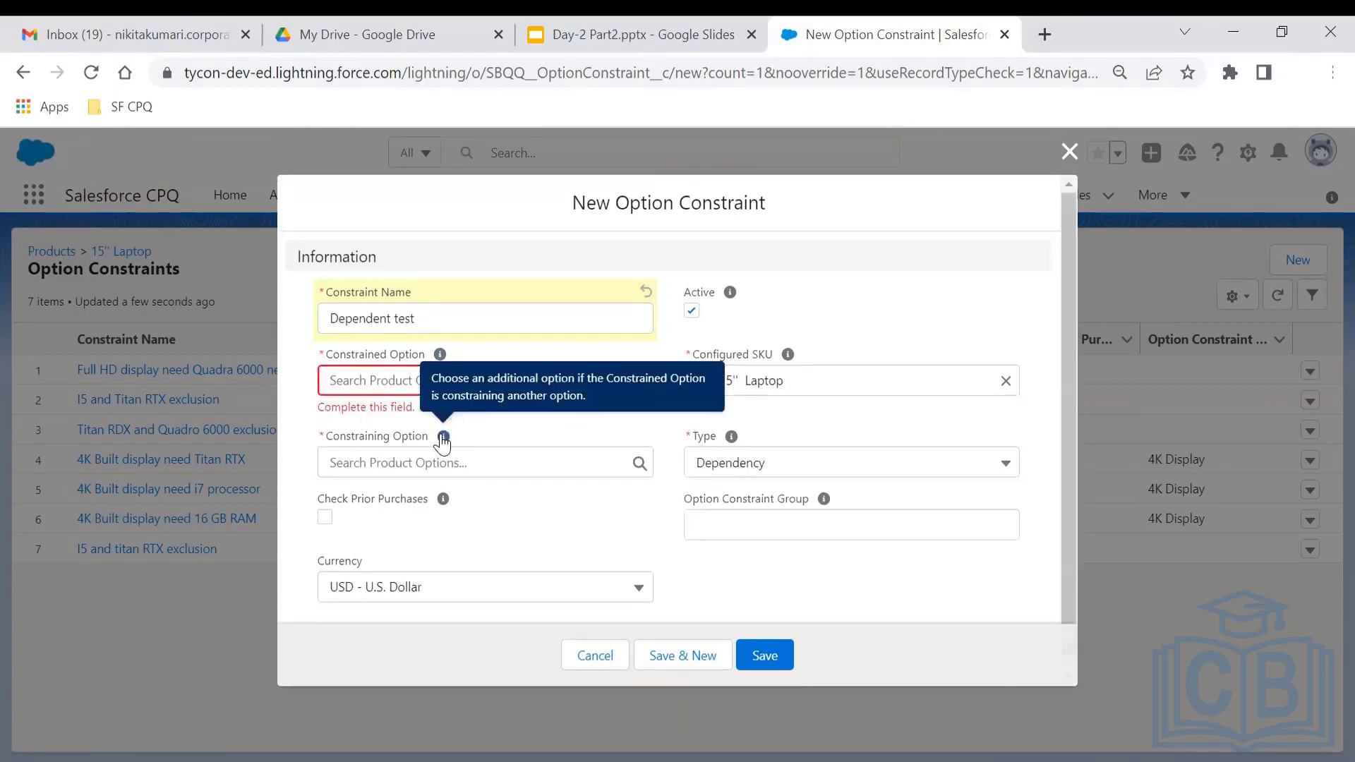
{"action": "left_click", "coordinate": [1070, 154]}
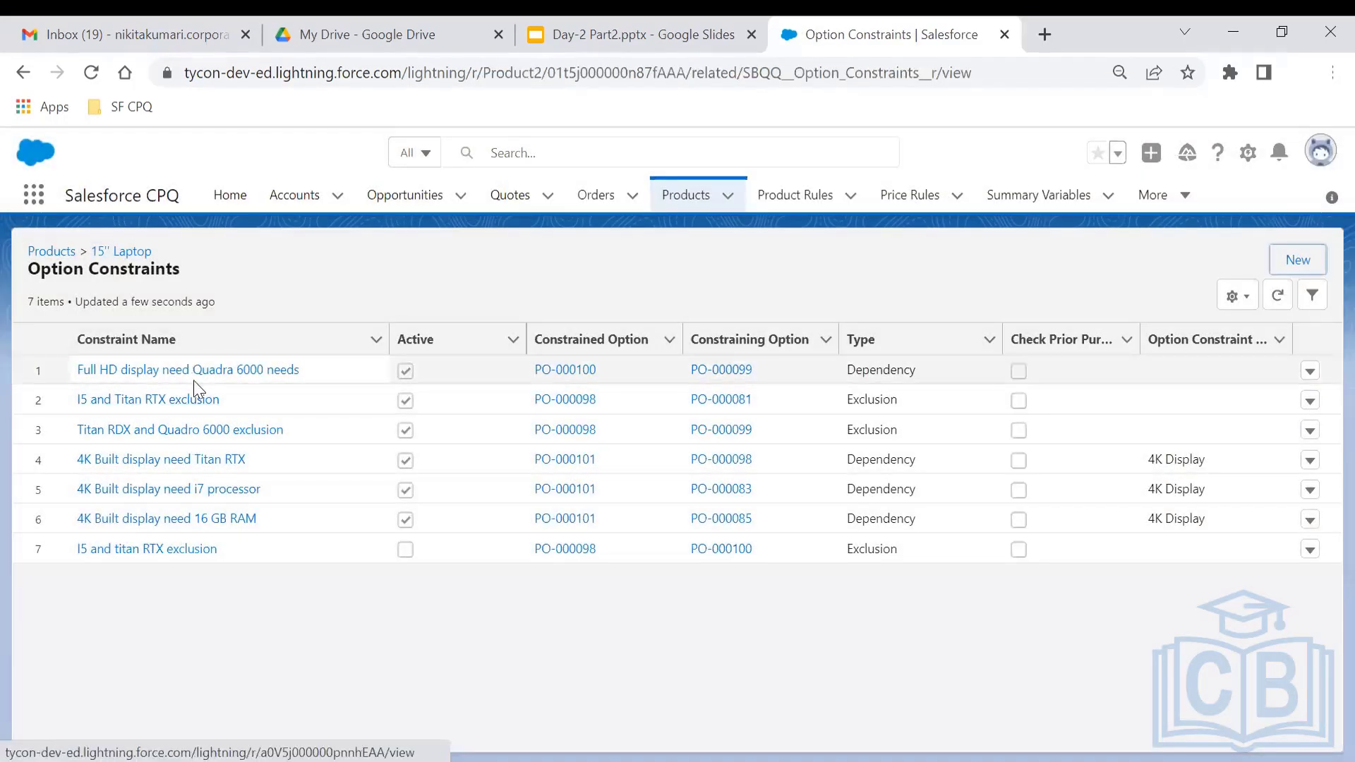
- Open the constraint "Full HD display need Quadra 6000 needs" in a new tab, view its edit form, and close the form without saving
{"action": "left_click", "coordinate": [193, 375]}
{"action": "left_click", "coordinate": [1133, 268]}
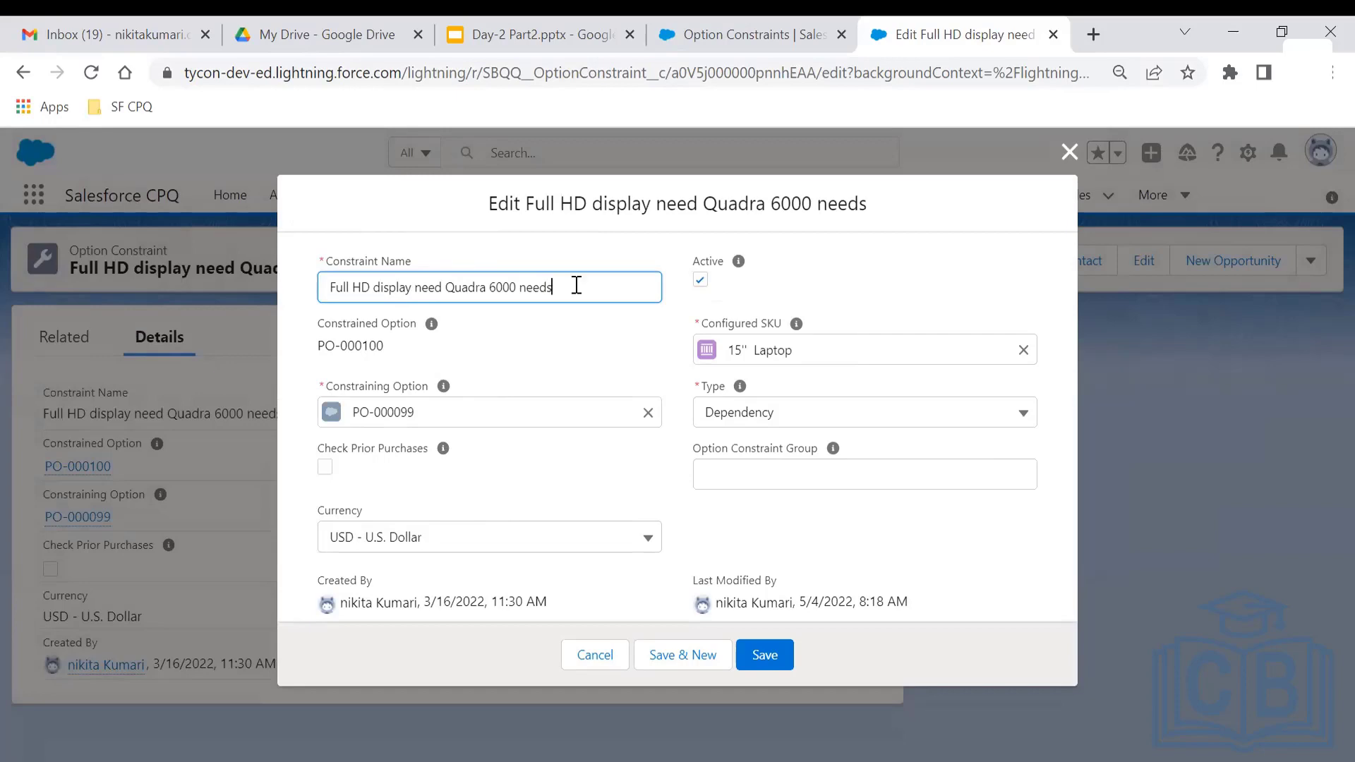
{"action": "left_click", "coordinate": [1069, 152]}
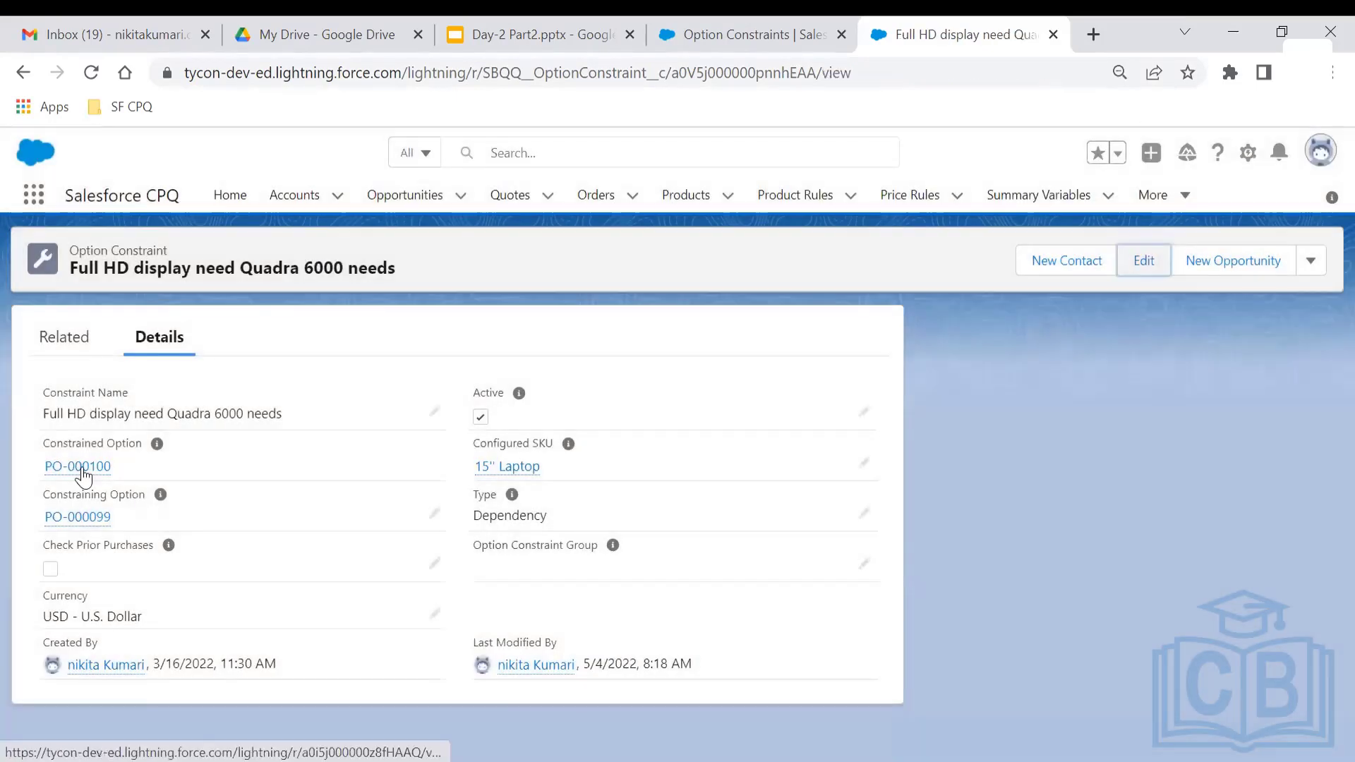
- Open the constraint's constrained option PO-000100 and constraining option PO-000099 in separate new tabs
{"action": "right_click", "coordinate": [84, 478]}
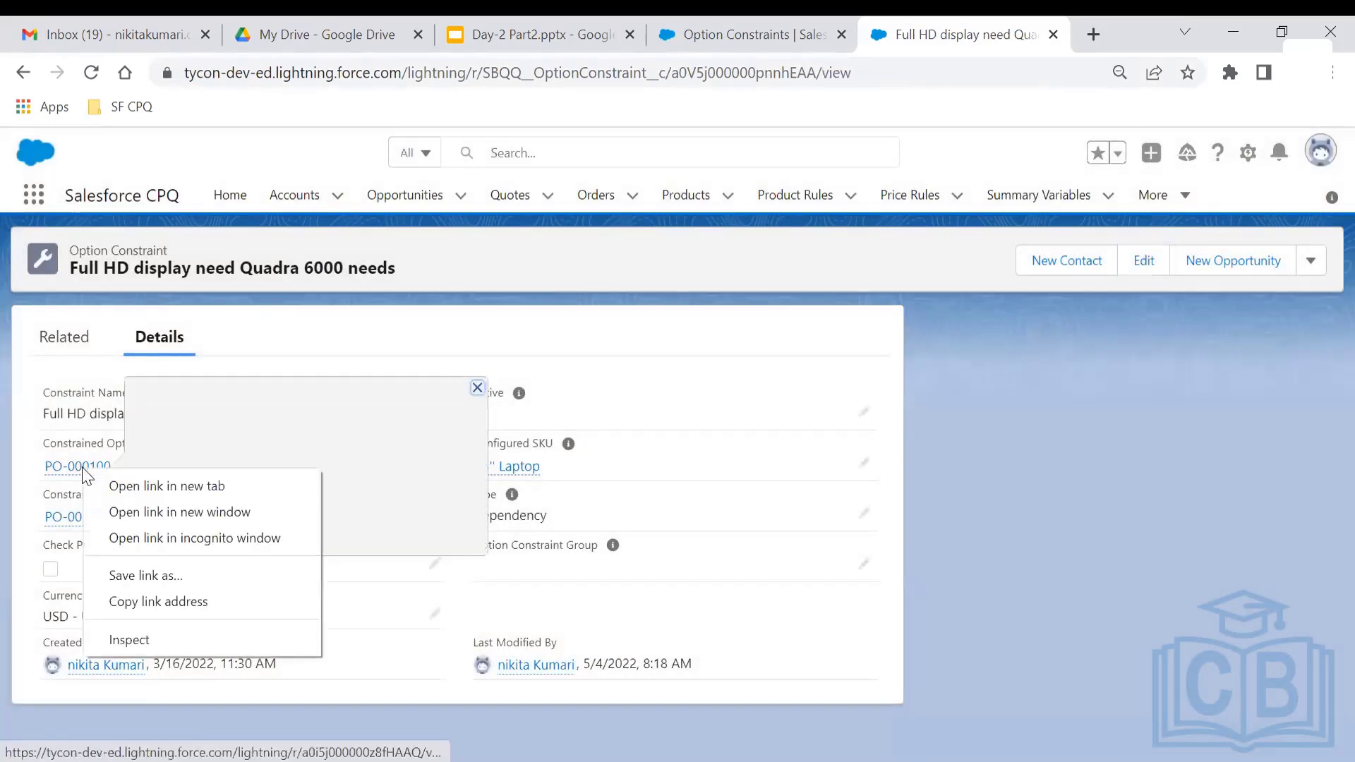
{"action": "left_click", "coordinate": [116, 484]}
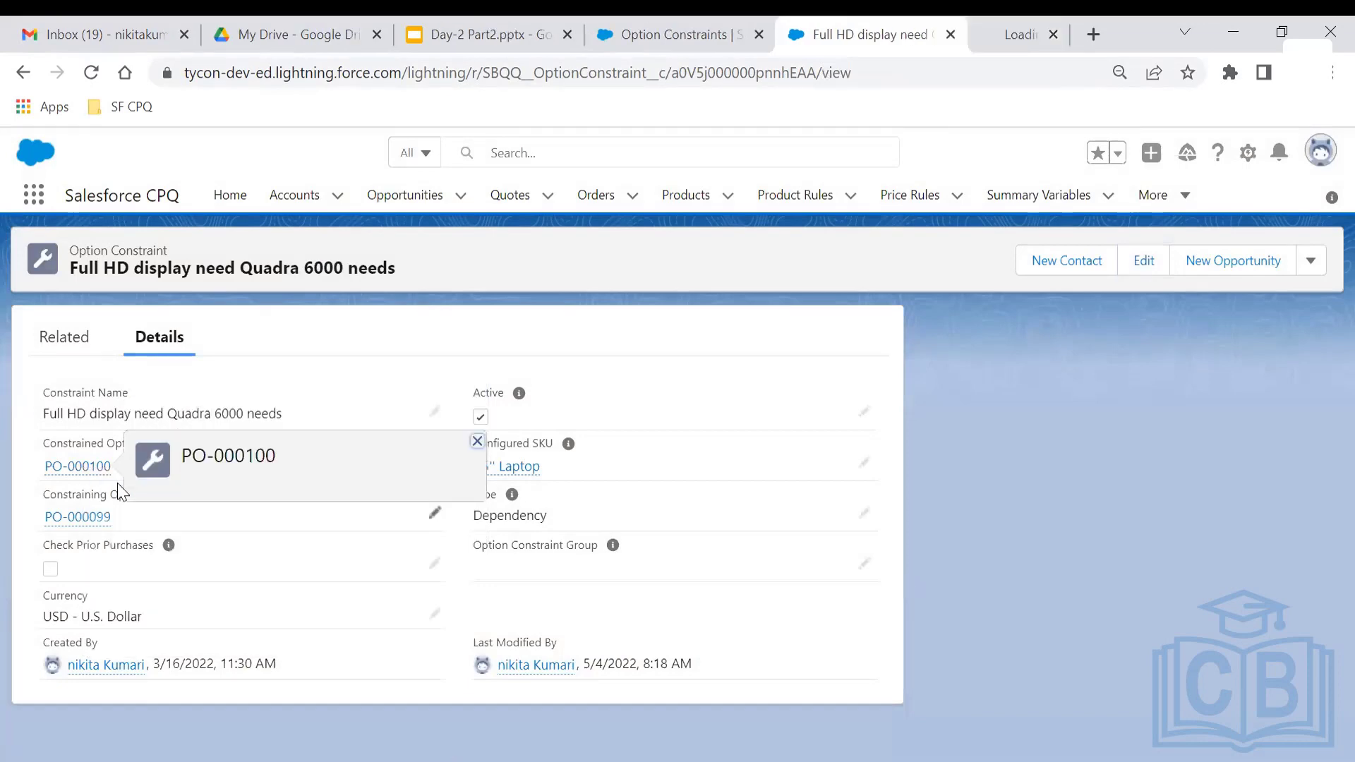
{"action": "right_click", "coordinate": [88, 523]}
{"action": "left_click", "coordinate": [123, 540]}
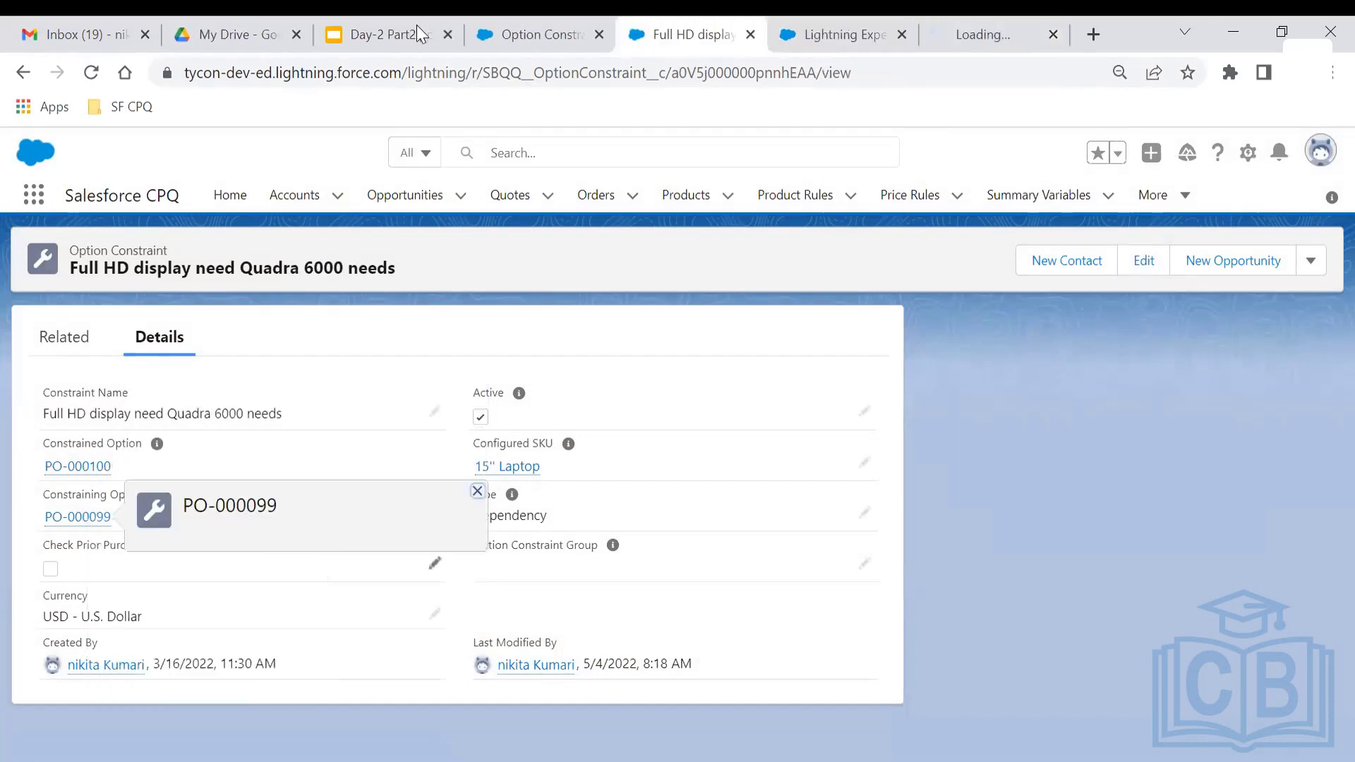
- Open Quotes in a new tab from the Option Constraints page and bring up product selection for quote Q-00144
{"action": "left_click", "coordinate": [552, 28]}
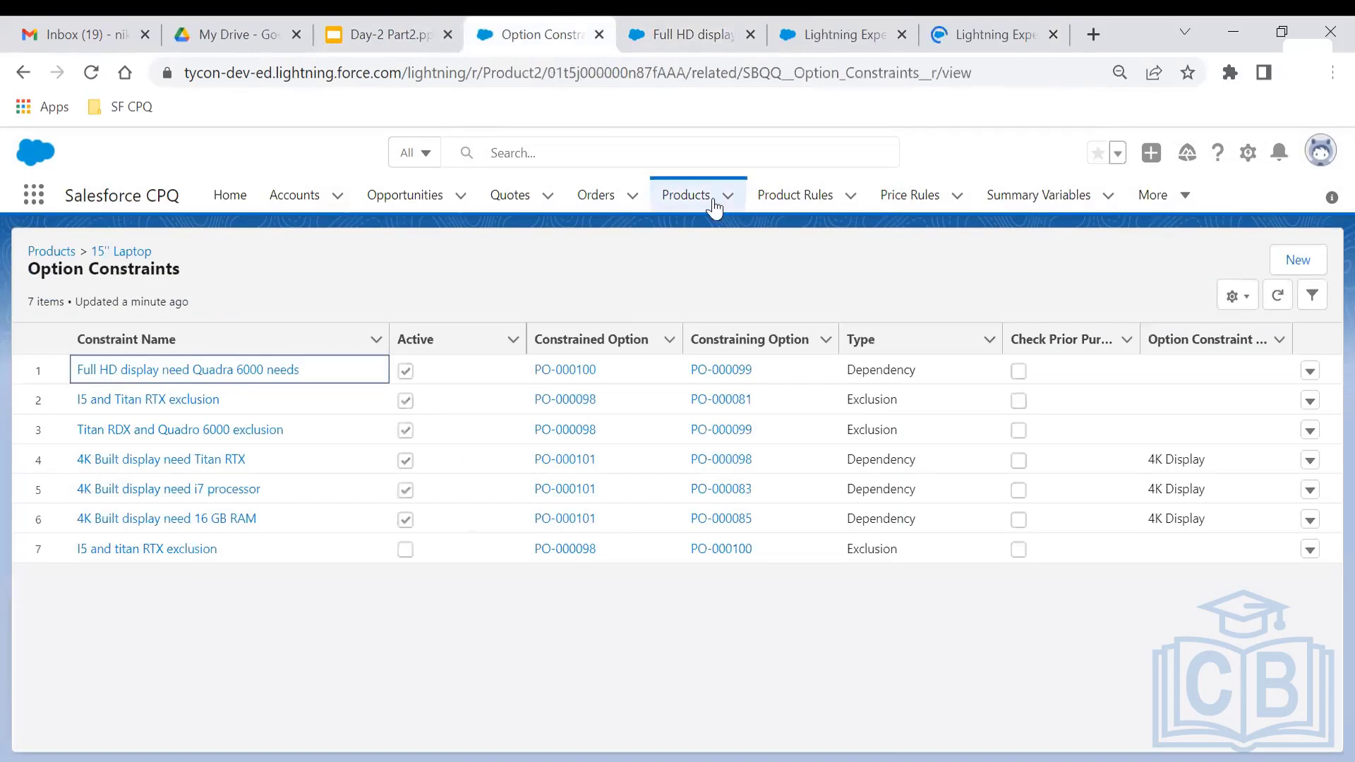
{"action": "right_click", "coordinate": [509, 195]}
{"action": "left_click", "coordinate": [542, 214]}
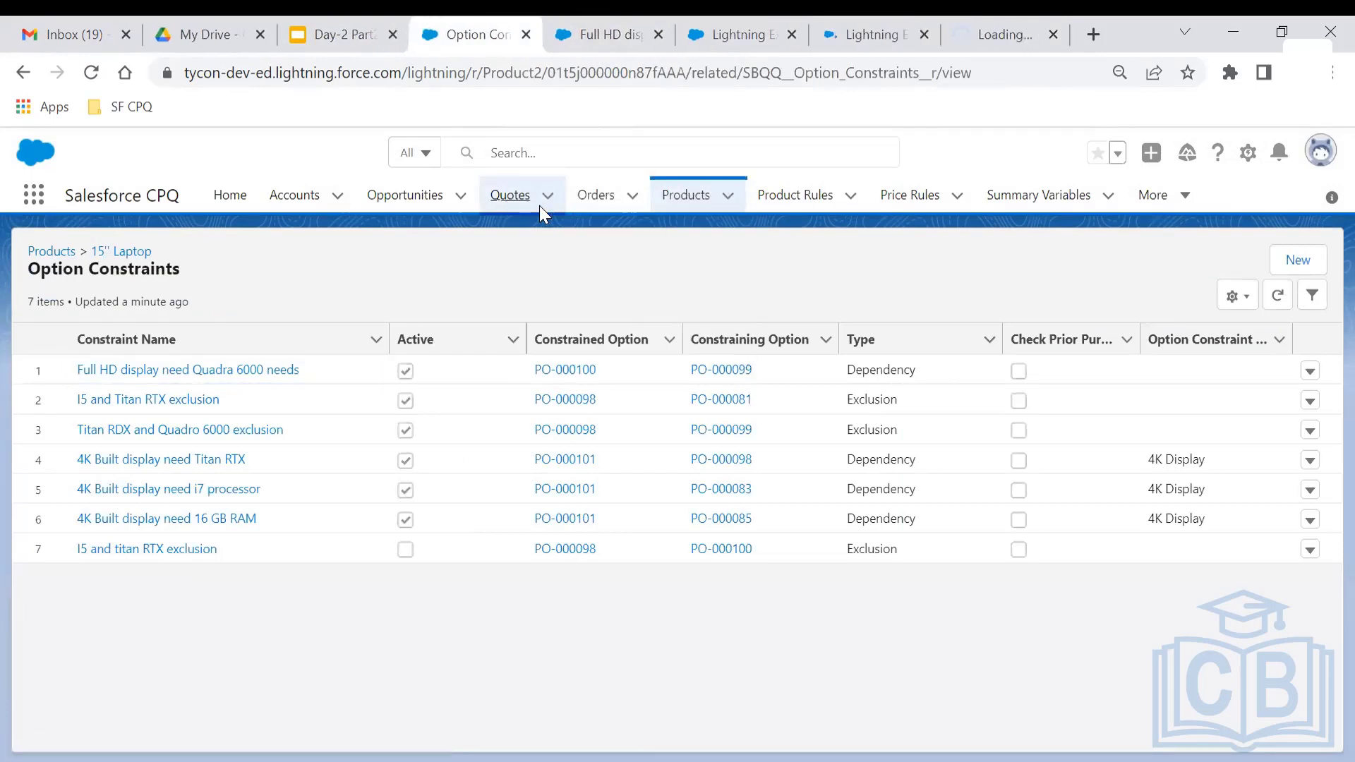
{"action": "left_click", "coordinate": [889, 20]}
{"action": "left_click", "coordinate": [966, 20]}
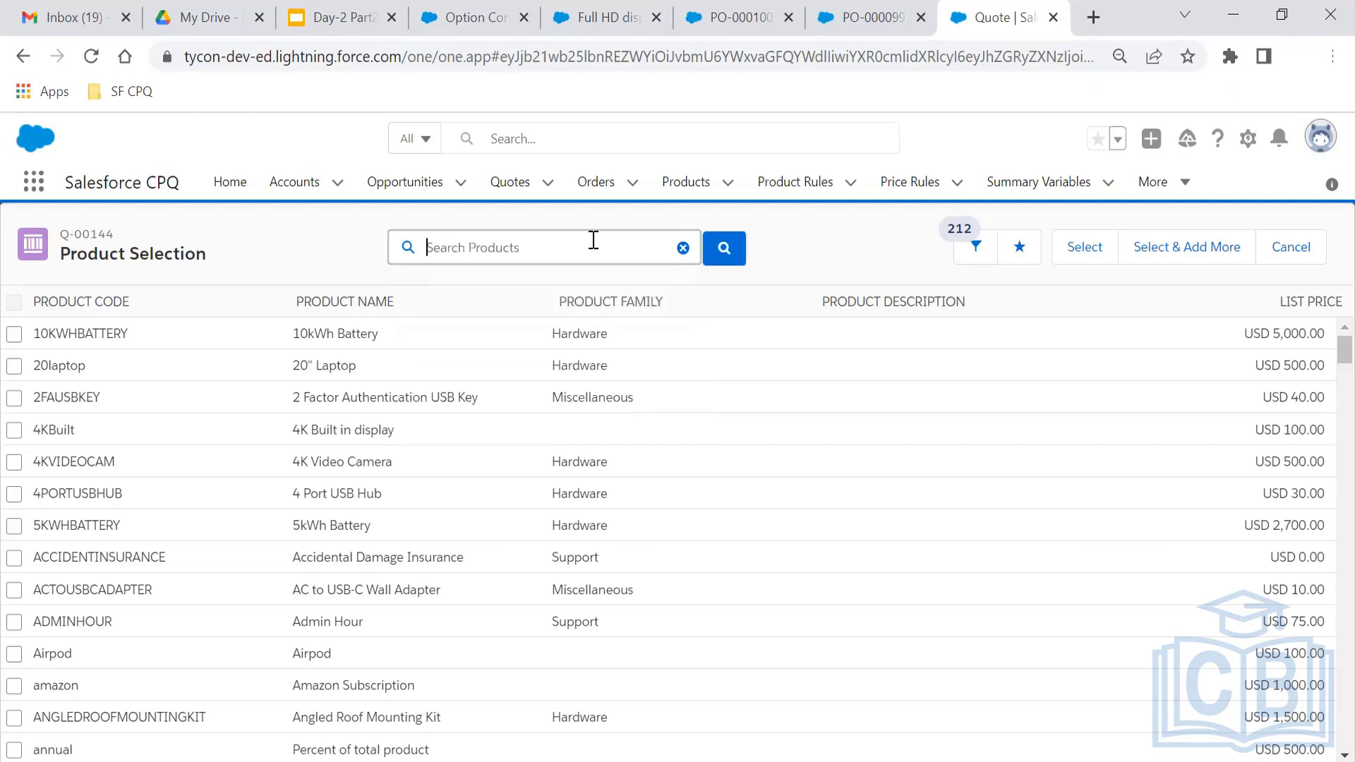
- Search the quote's products for laptop, and select the 15'' Laptop with code Laptop15 for configuration
{"action": "type", "text": "laptop"}
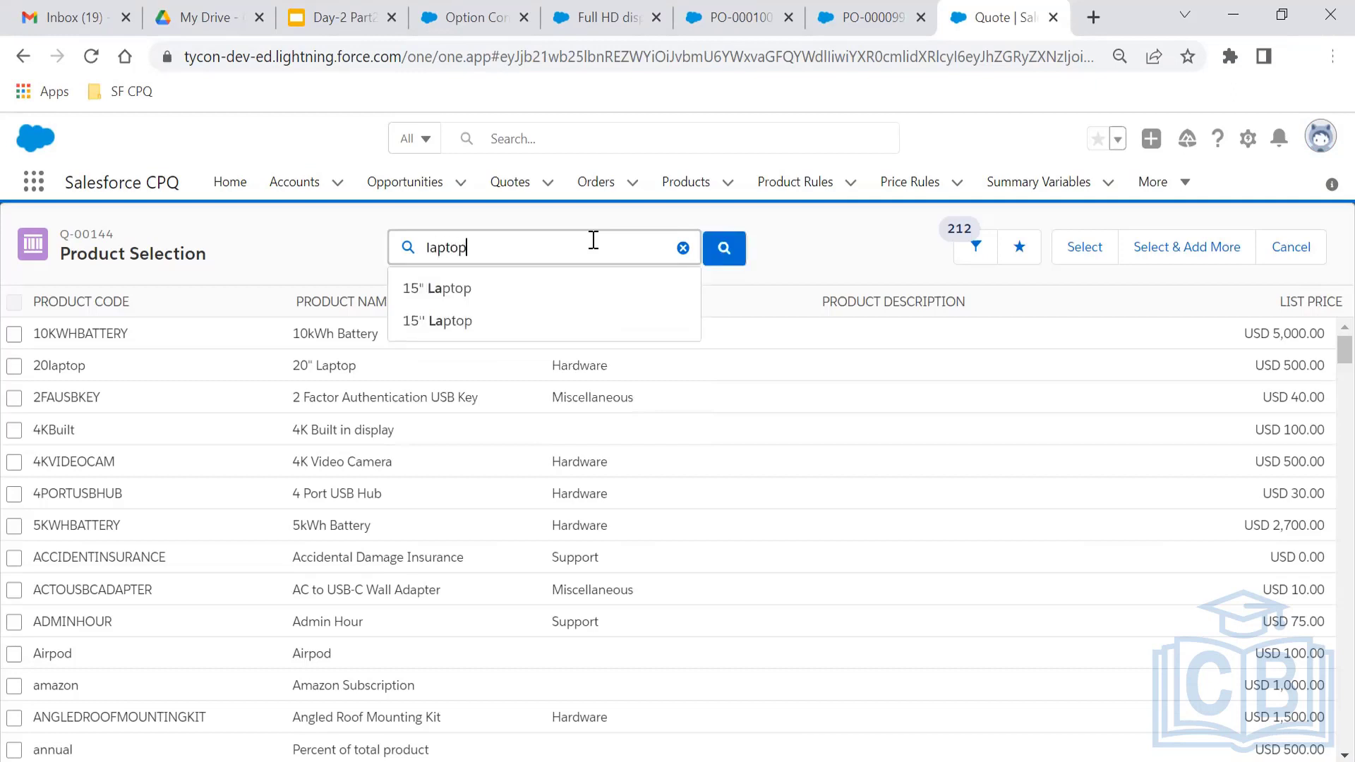
{"action": "key", "text": "Return"}
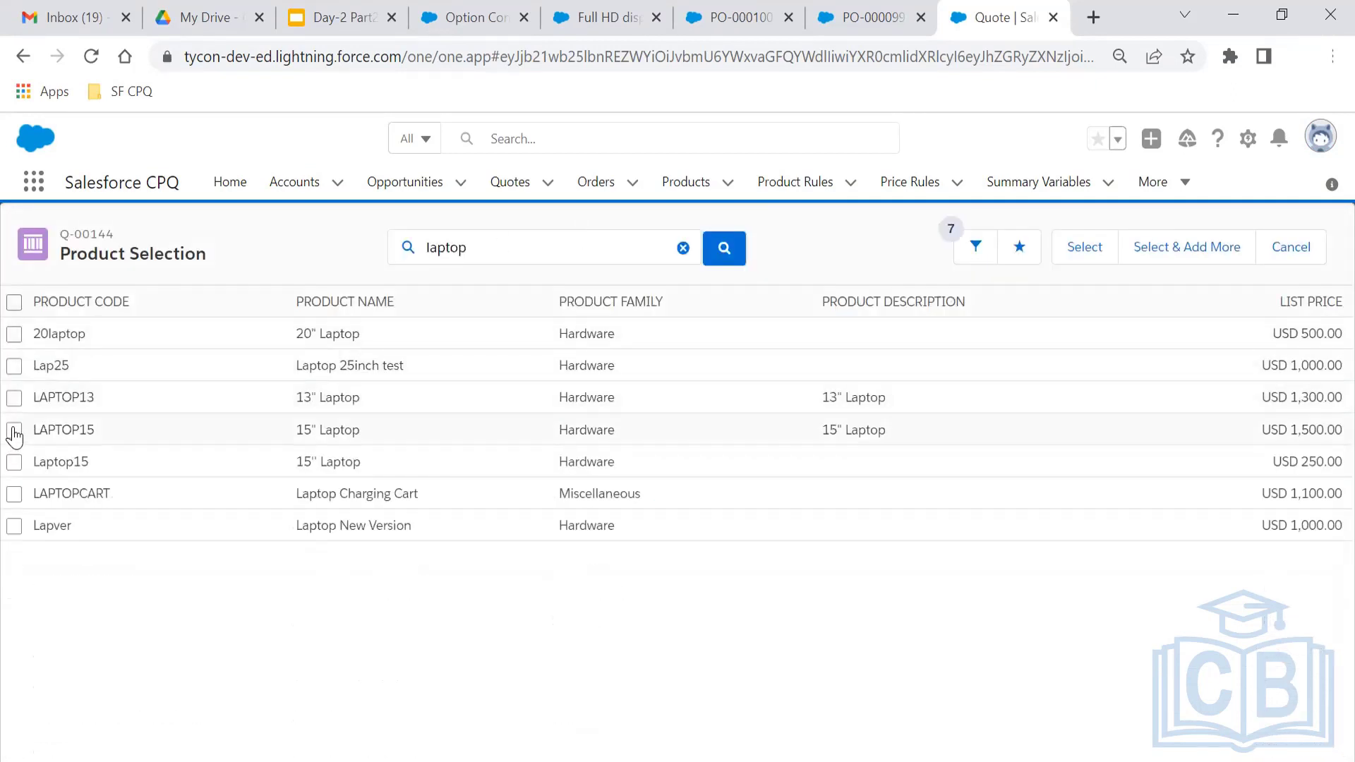
{"action": "left_click", "coordinate": [13, 462]}
{"action": "left_click", "coordinate": [1097, 258]}
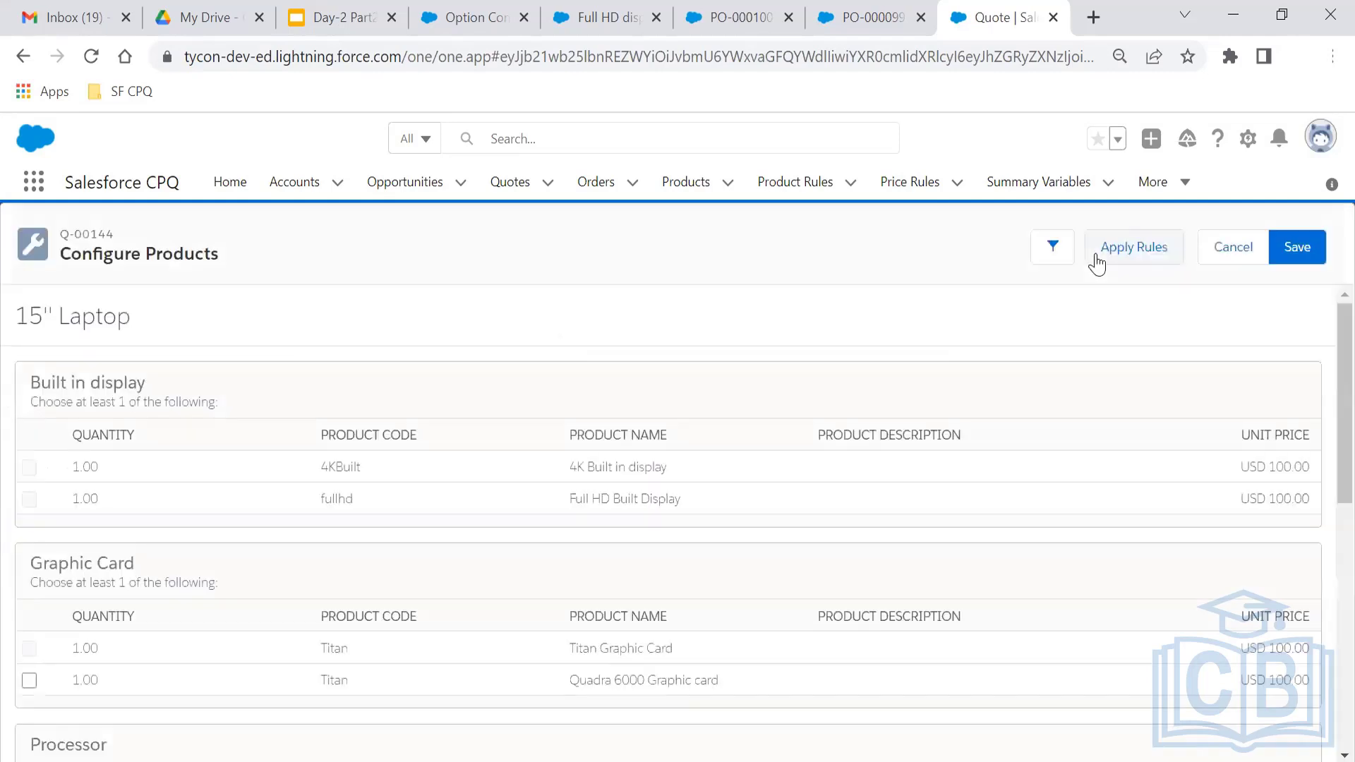
- Review the Full HD display use case slide and product option PO-000100, and examine the option rules in the 15'' Laptop configuration
{"action": "left_click", "coordinate": [309, 6]}
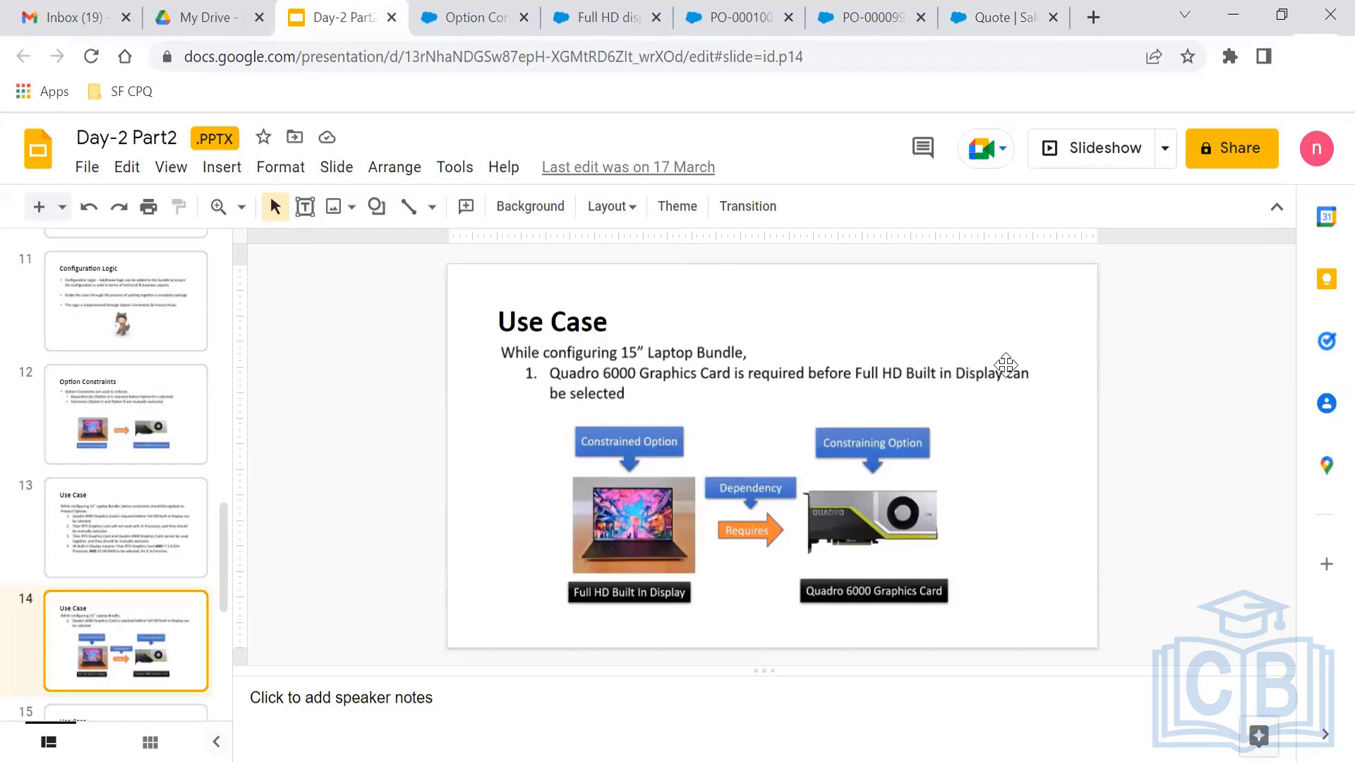
{"action": "left_click", "coordinate": [734, 17]}
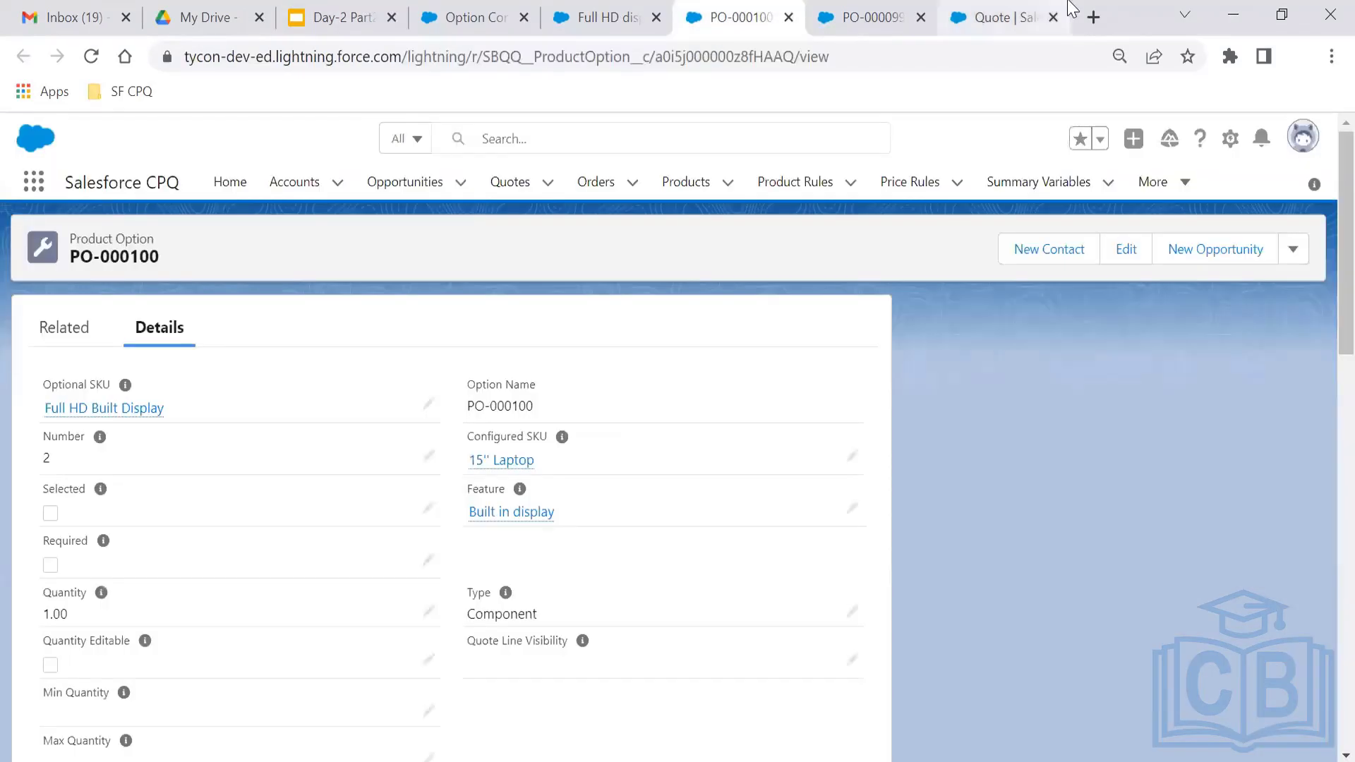
{"action": "left_click", "coordinate": [1067, 10]}
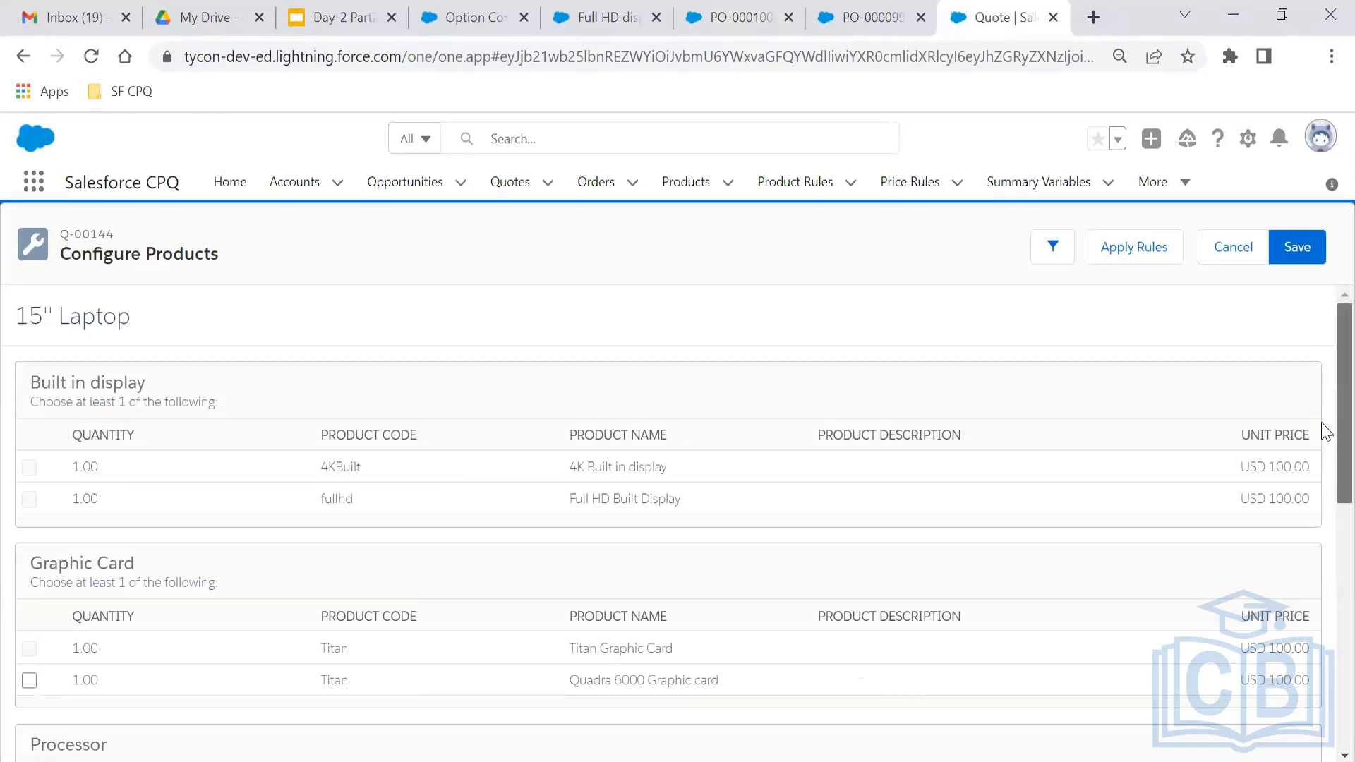
{"action": "scroll", "coordinate": [1326, 432], "scroll_direction": "down", "scroll_amount": 3}
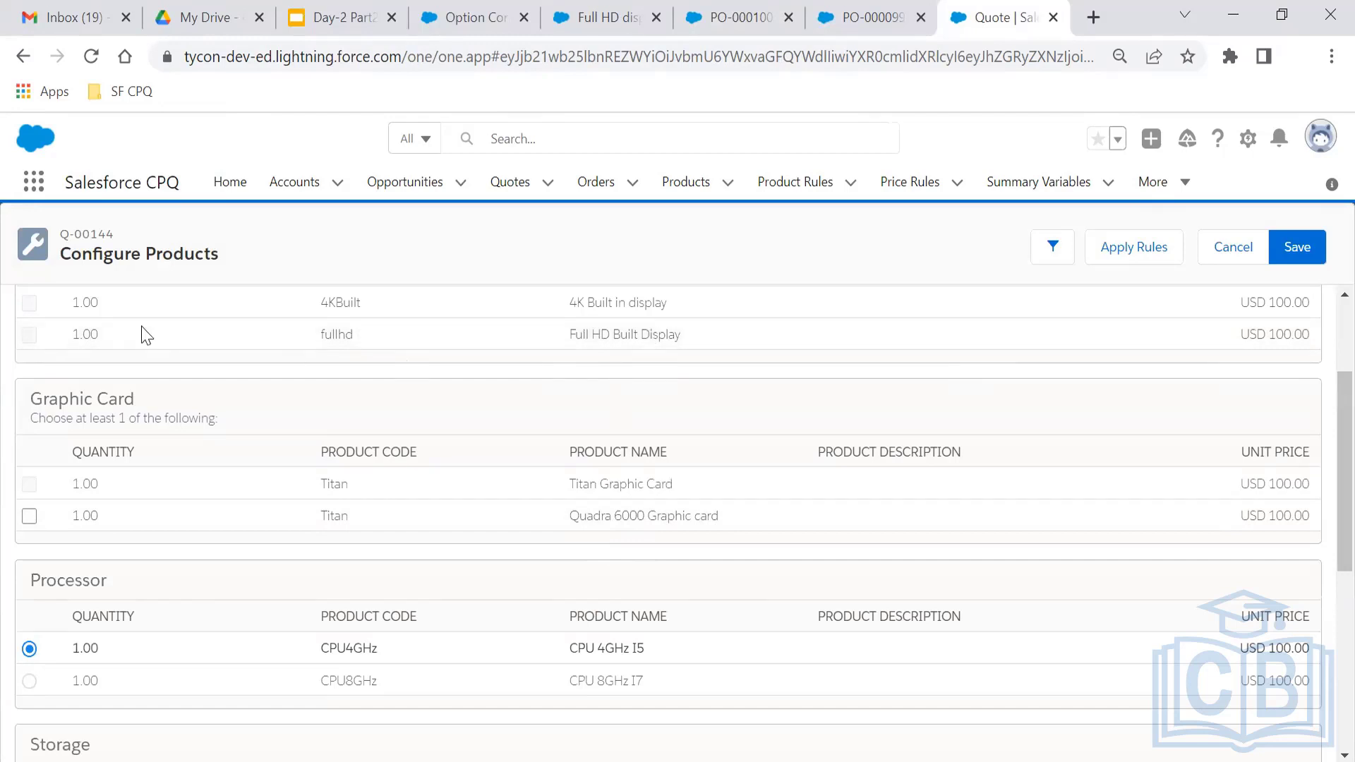
{"action": "mouse_move", "coordinate": [30, 333]}
{"action": "mouse_move", "coordinate": [33, 518]}
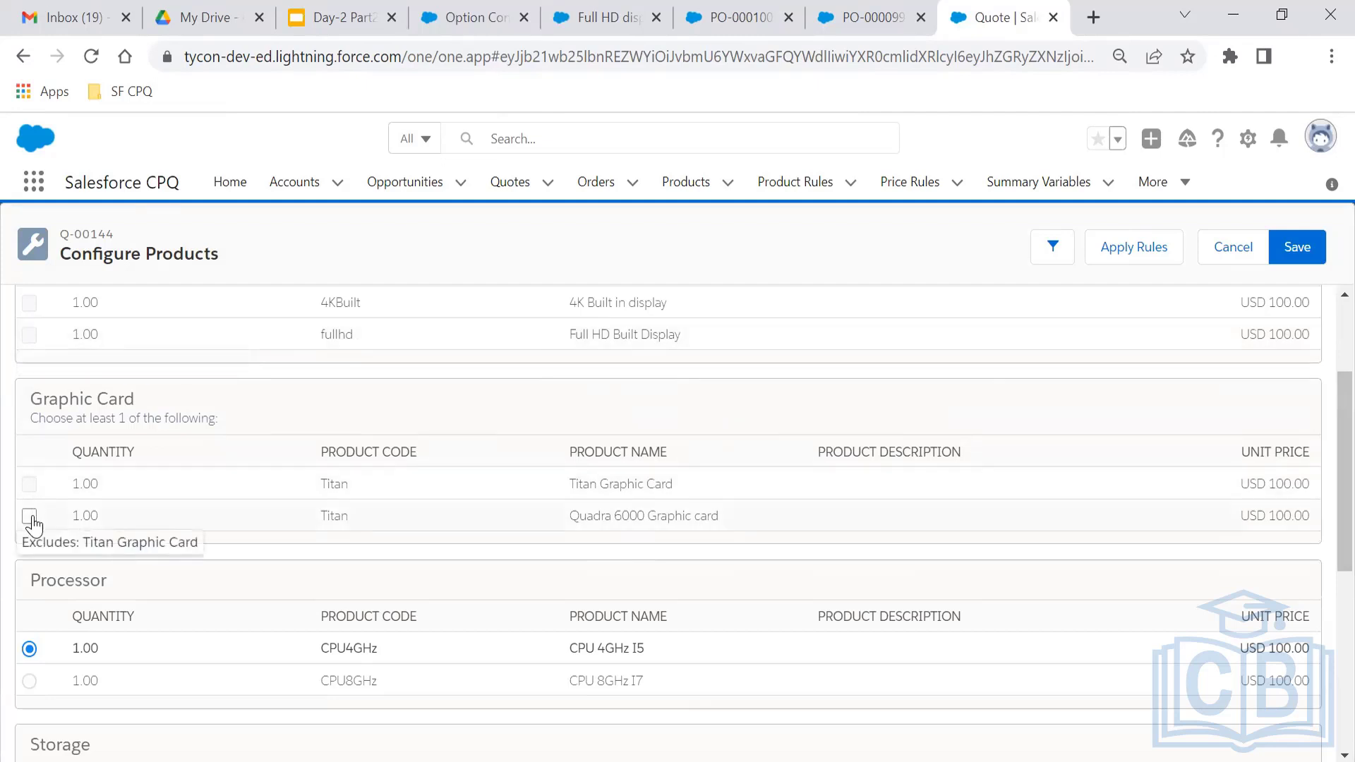
- Select the Quadra 6000 Graphic card in the bundle, and test selecting and clearing the Full HD Built Display
{"action": "left_click", "coordinate": [30, 517]}
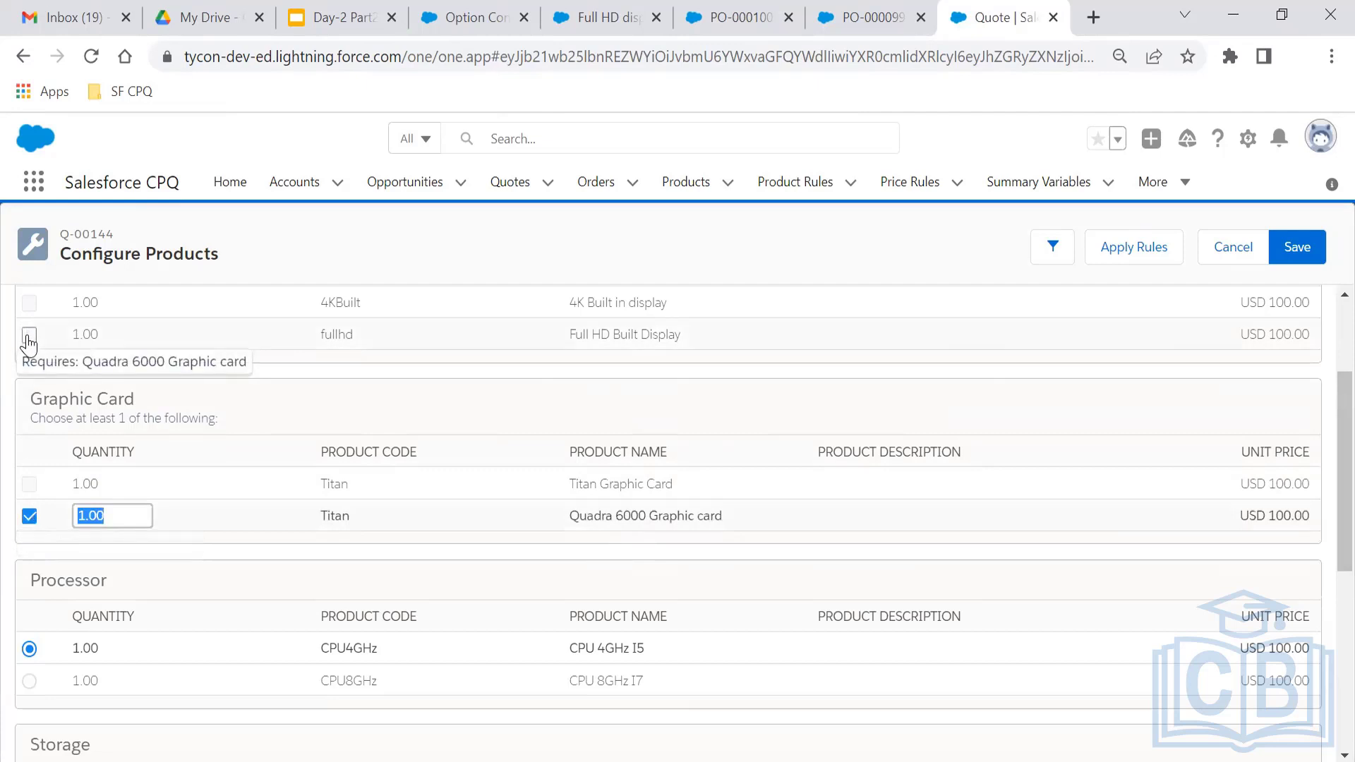
{"action": "left_click", "coordinate": [28, 336]}
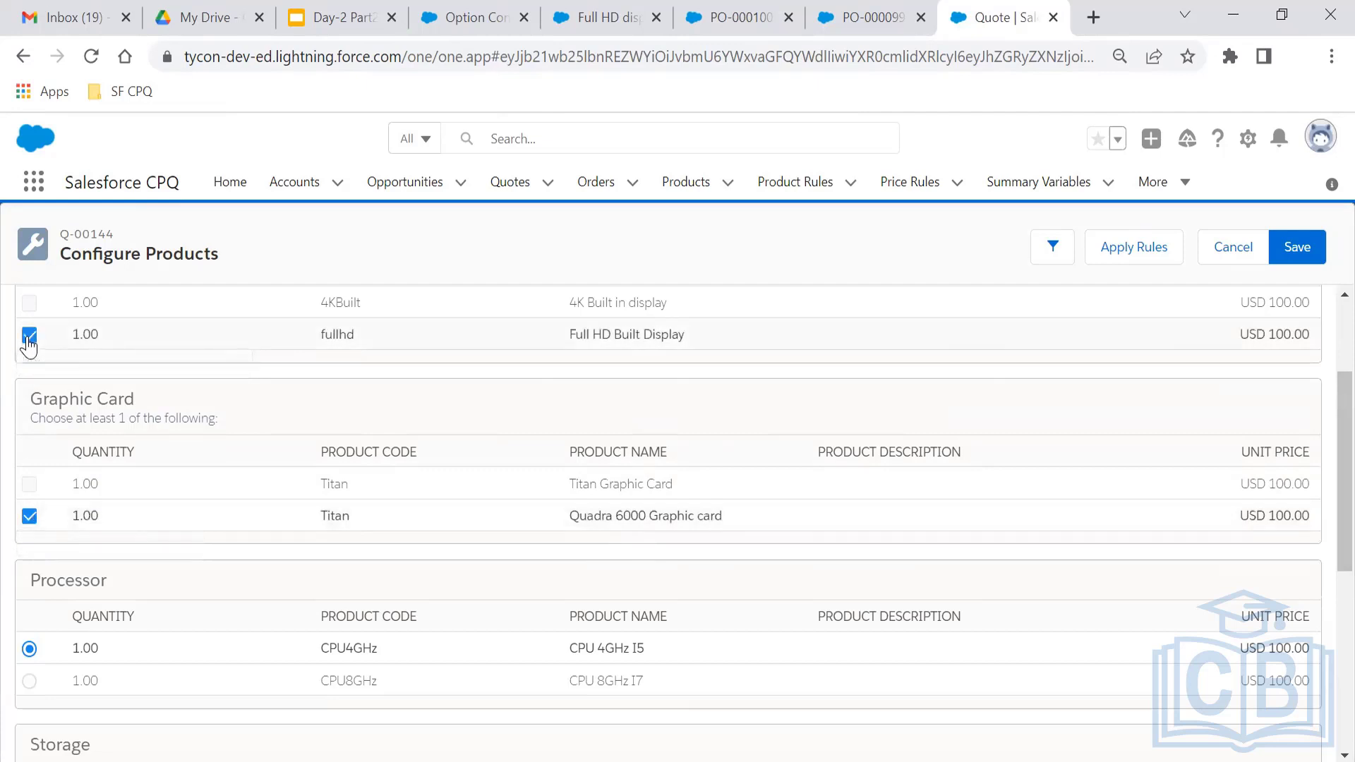
{"action": "left_click", "coordinate": [29, 337]}
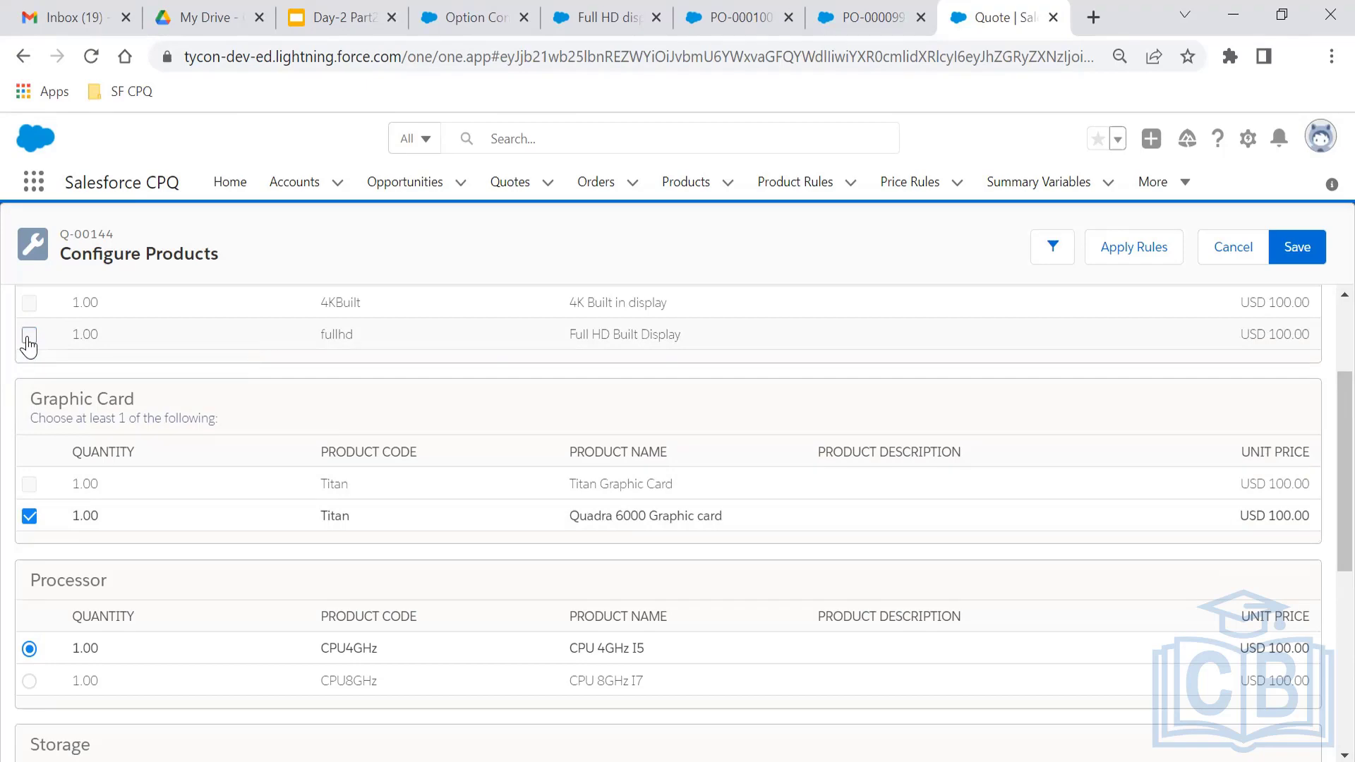
- Recheck product option PO-000100, and clear the Quadra 6000 Graphic card in the bundle configuration
{"action": "left_click", "coordinate": [729, 10]}
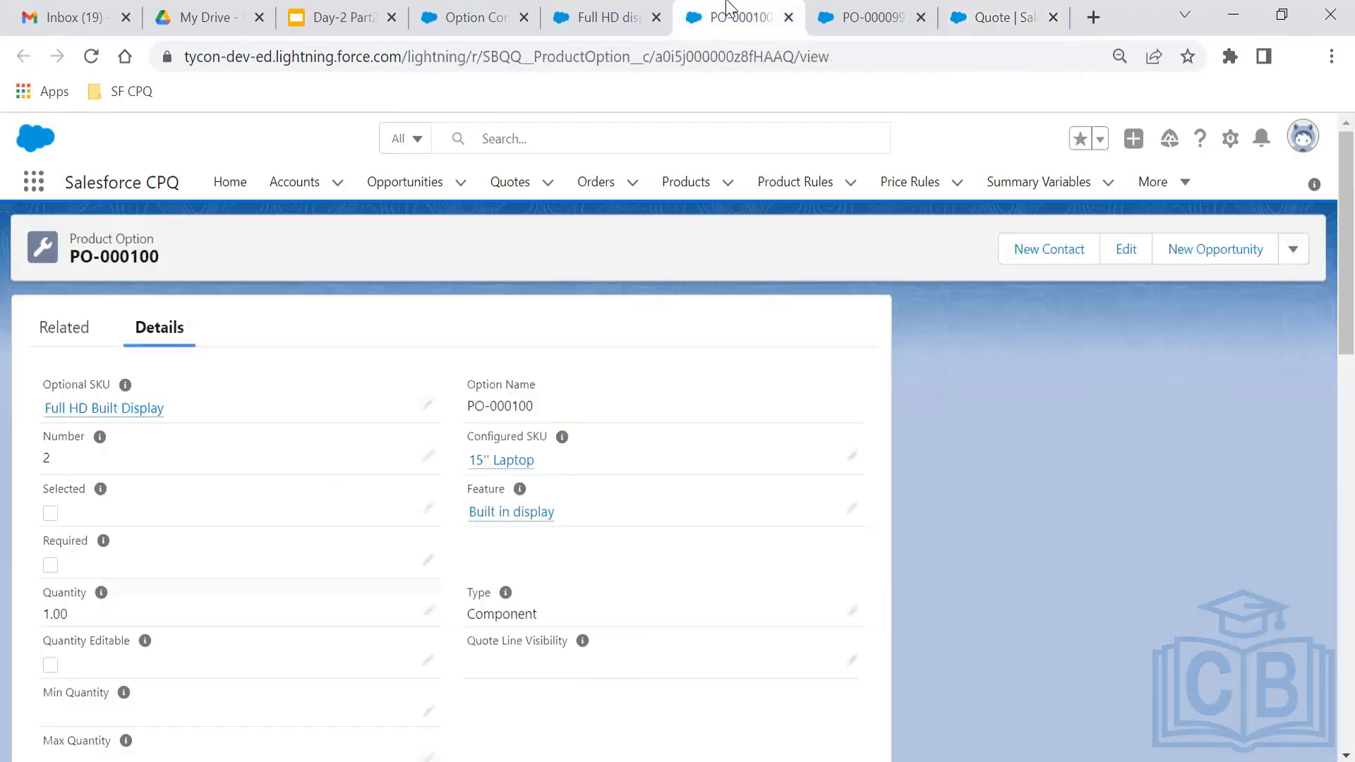
{"action": "left_click", "coordinate": [1004, 13]}
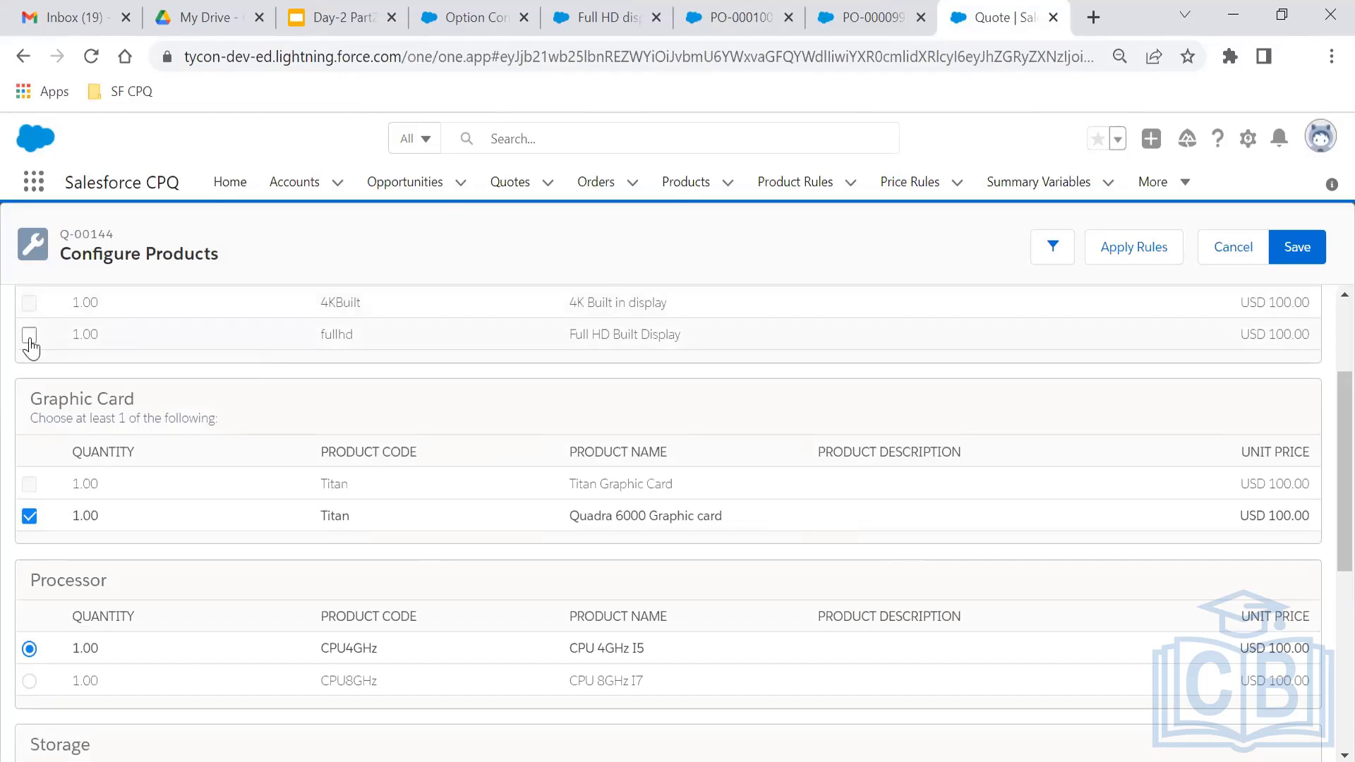
{"action": "mouse_move", "coordinate": [30, 346]}
{"action": "left_click", "coordinate": [28, 518]}
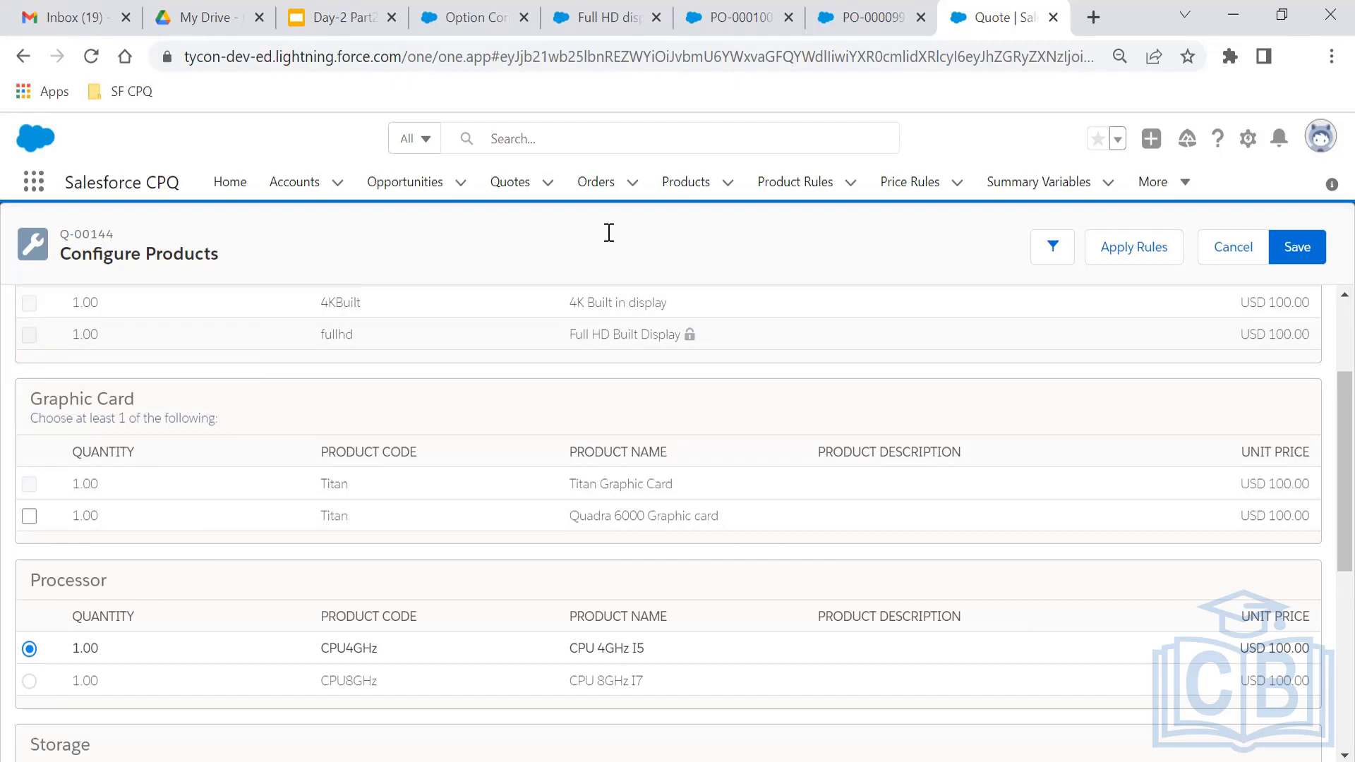
- Return to the "Full HD display need Quadra 6000 needs" constraint and examine its constrained and constraining options
{"action": "left_click", "coordinate": [452, 16]}
{"action": "left_click", "coordinate": [568, 10]}
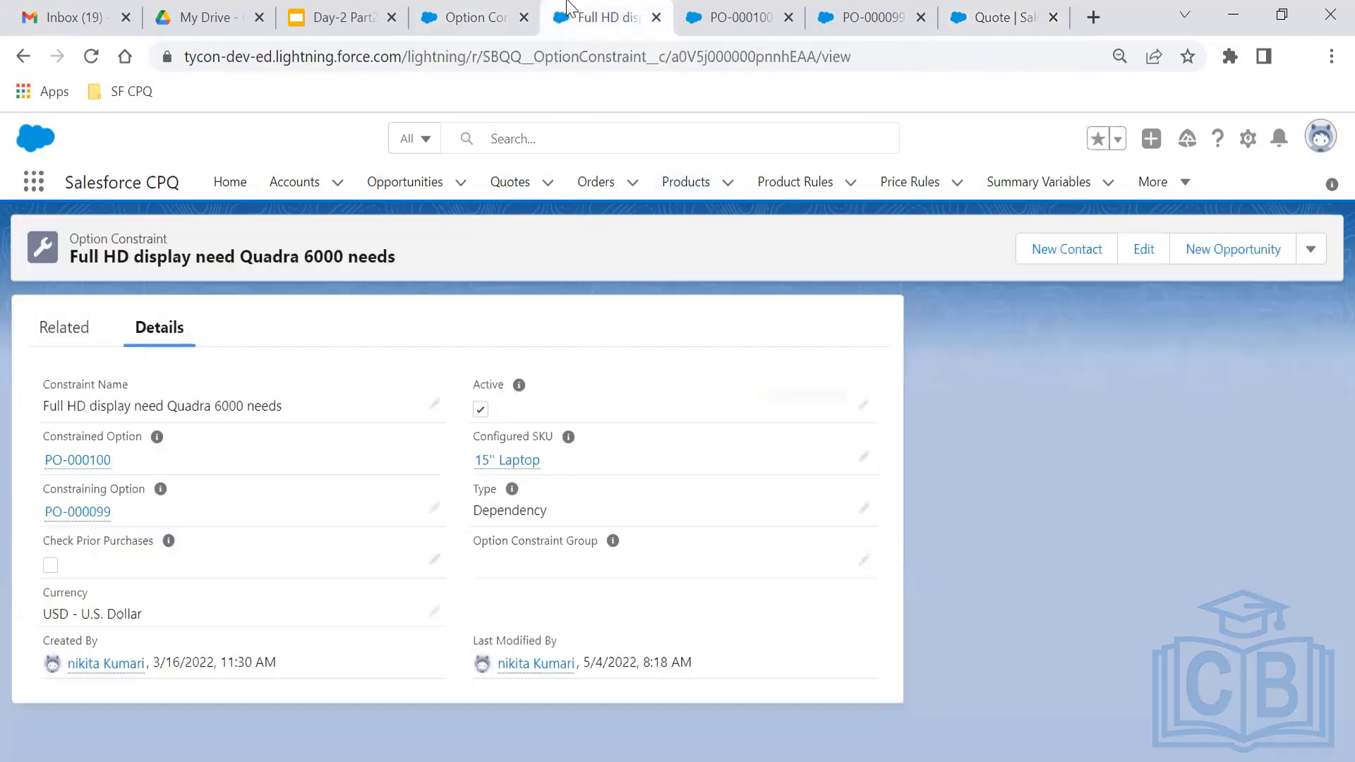
{"action": "mouse_move", "coordinate": [83, 471]}
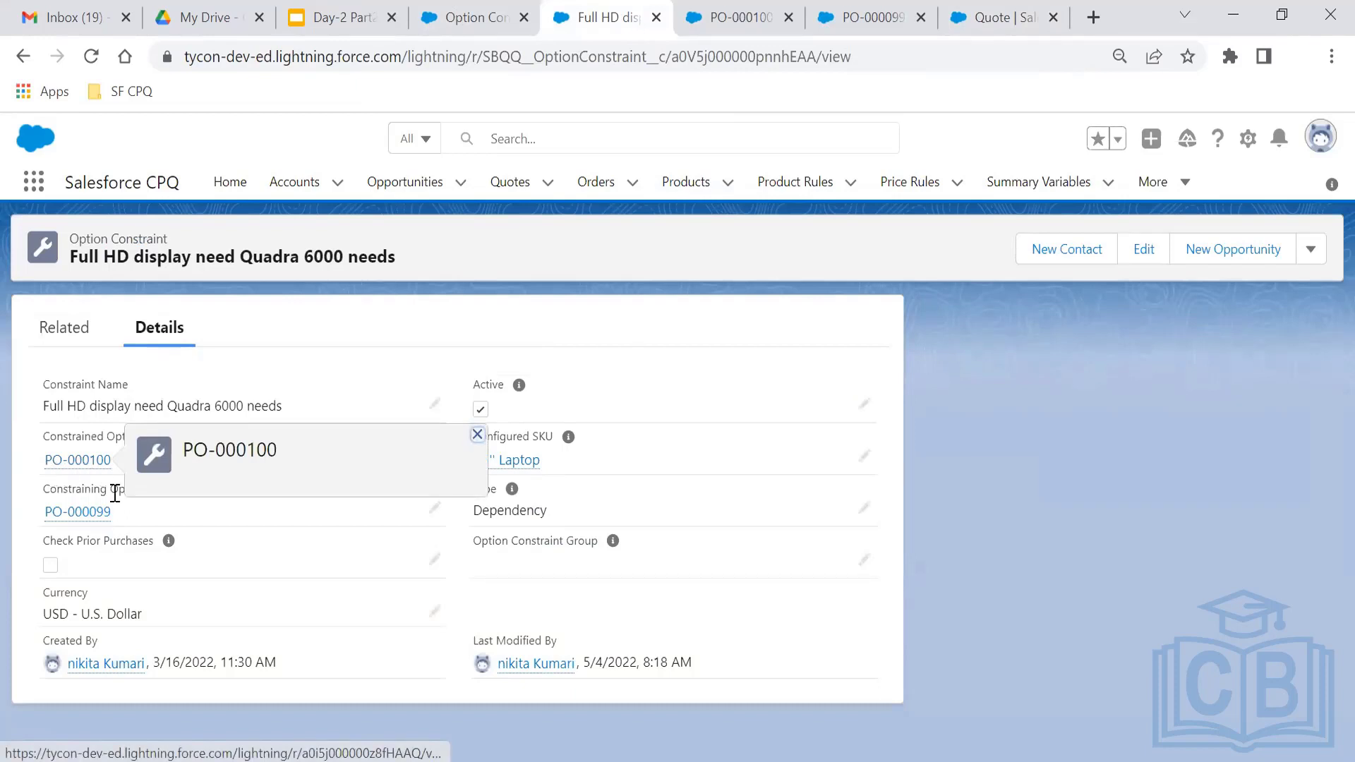
{"action": "mouse_move", "coordinate": [98, 518]}
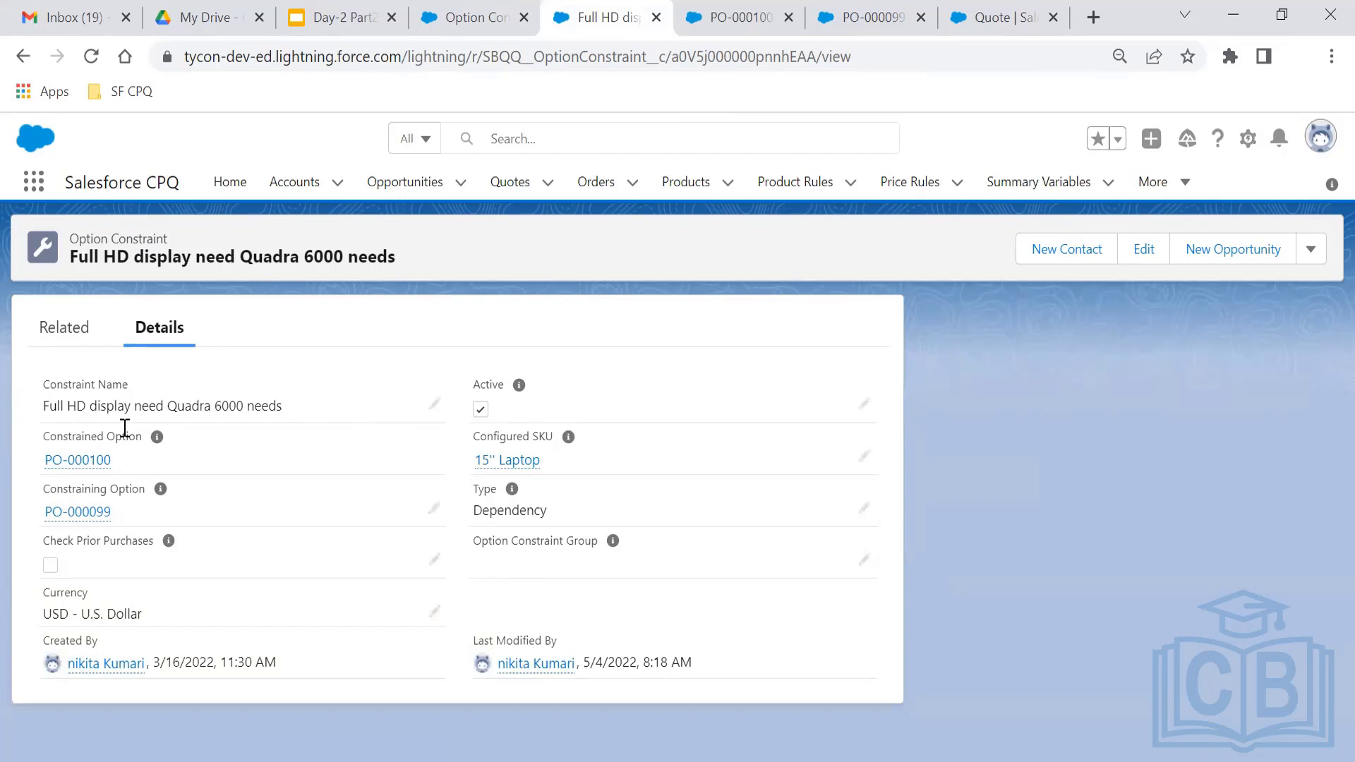
- Start editing the "Full HD display need Quadra 6000 needs" constraint and keep its type as Dependency
{"action": "left_click", "coordinate": [1127, 266]}
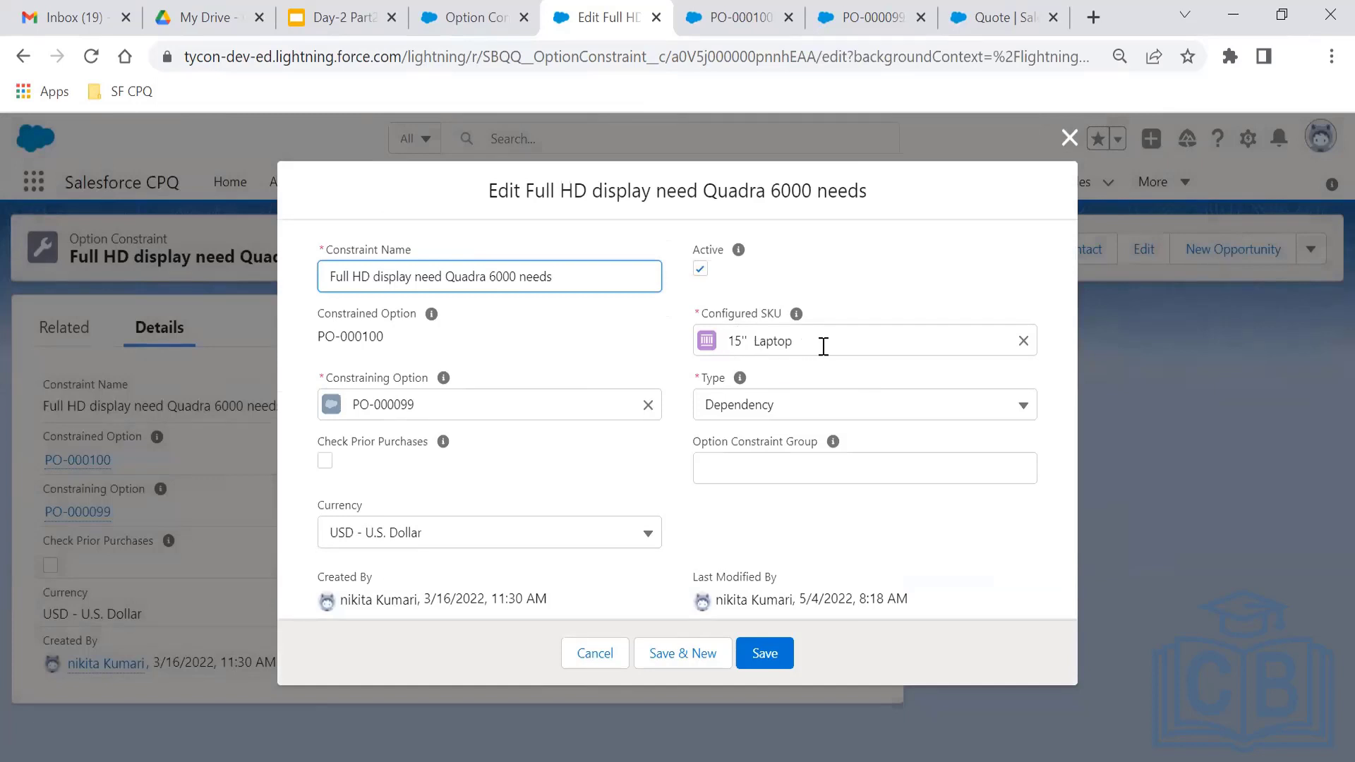
{"action": "left_click", "coordinate": [714, 414]}
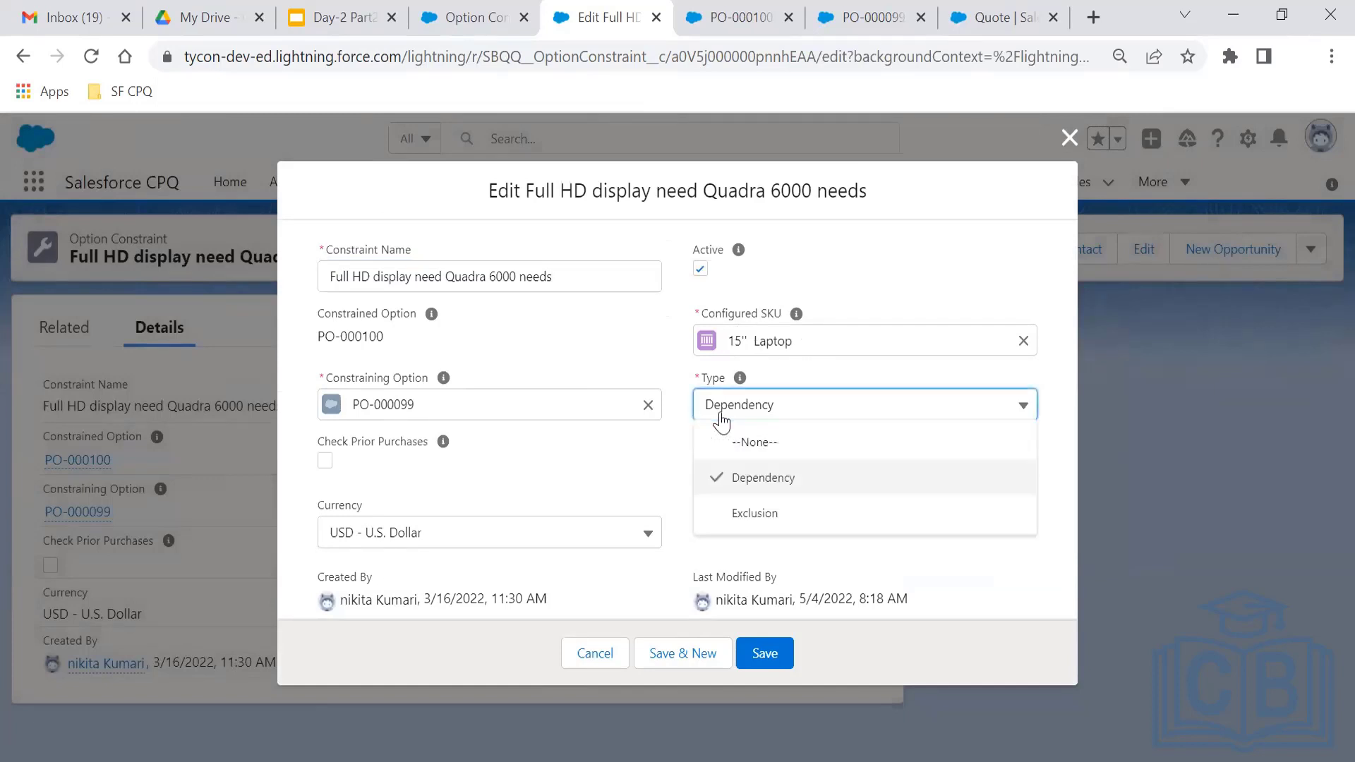
{"action": "left_click", "coordinate": [780, 480]}
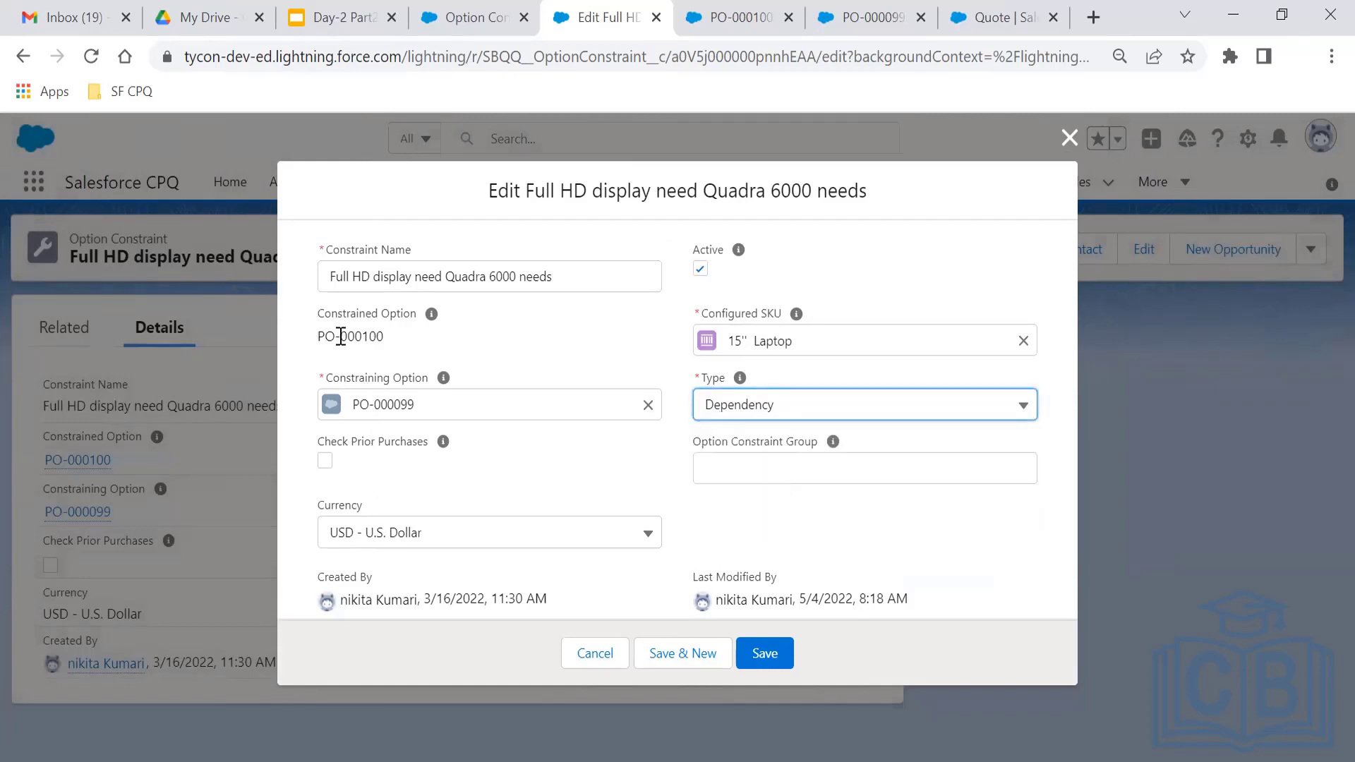
- Clear the constraint's Constraining Option, try searching product options for "quadr", and erase the search text
{"action": "left_click_drag", "start_coordinate": [317, 336], "coordinate": [387, 341]}
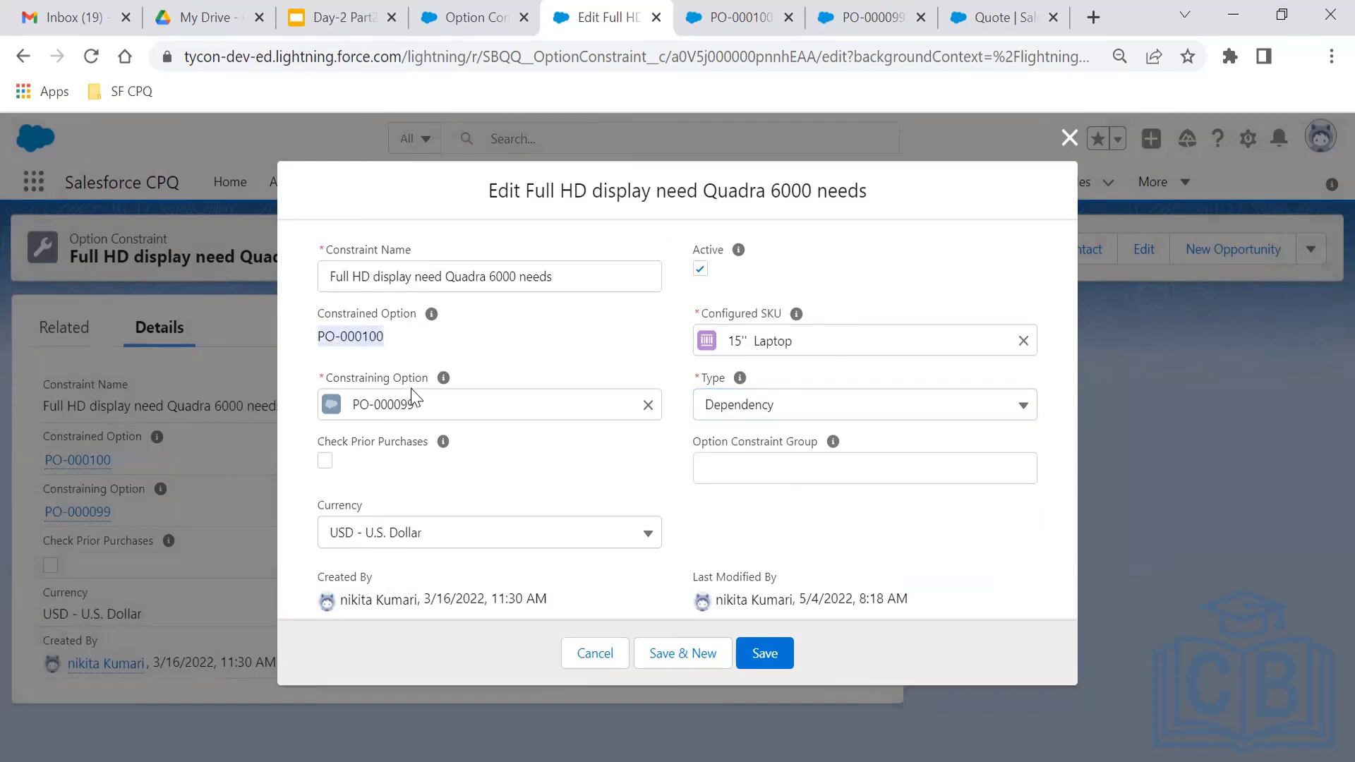
{"action": "left_click_drag", "start_coordinate": [416, 396], "coordinate": [353, 403]}
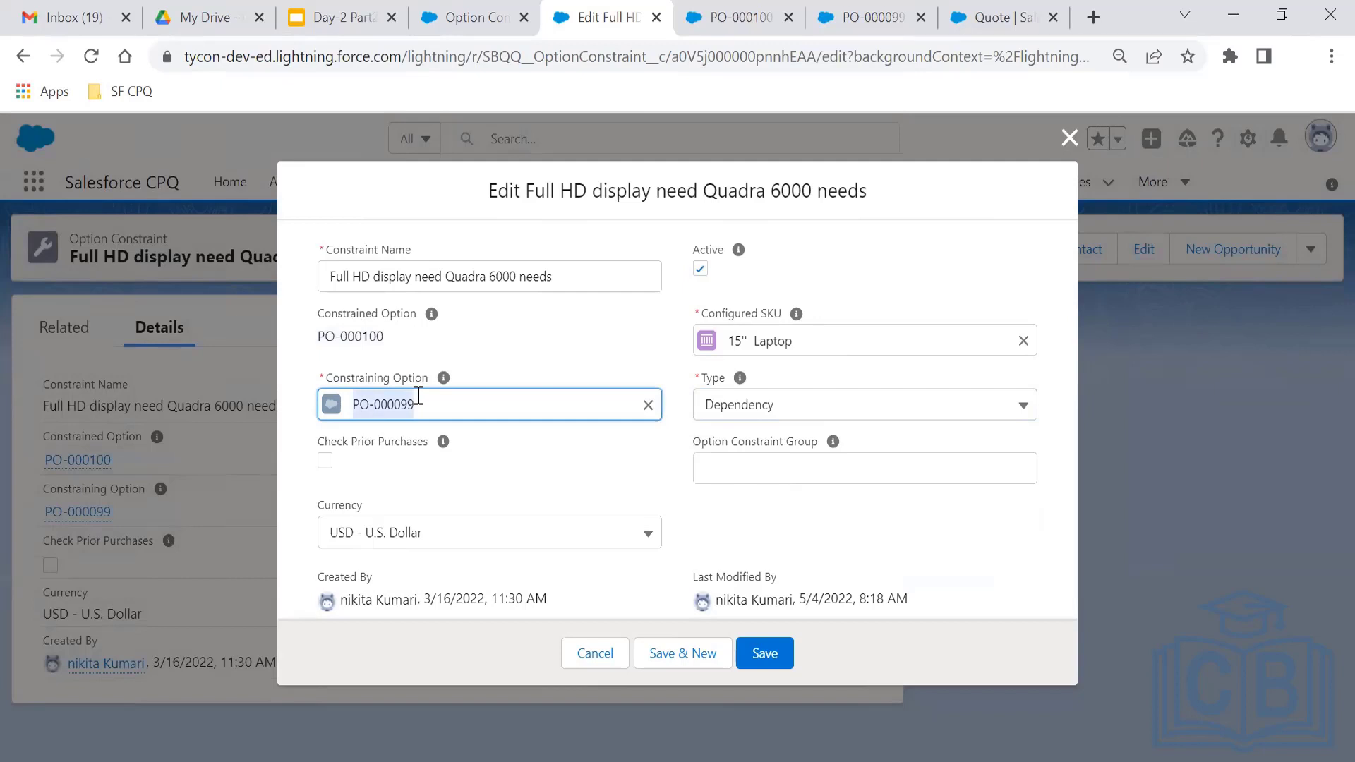
{"action": "left_click", "coordinate": [647, 406]}
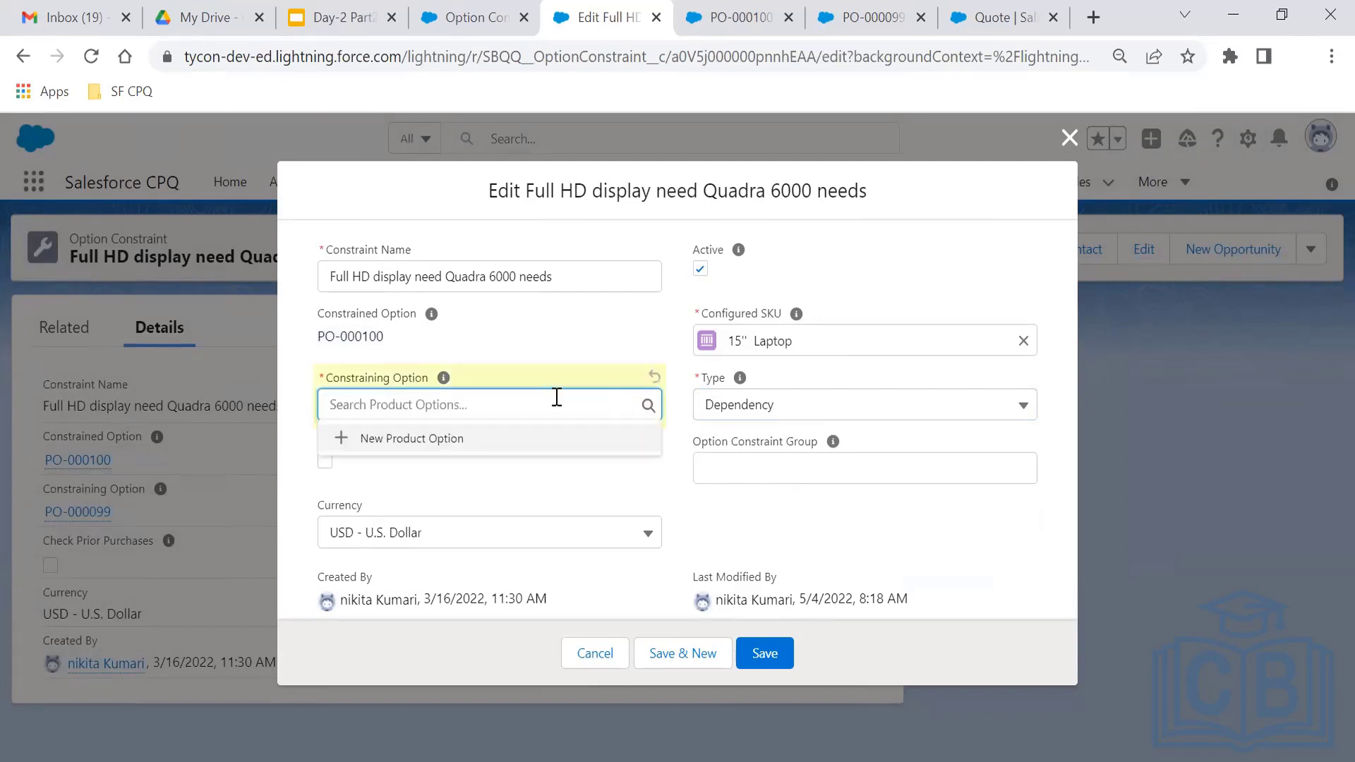
{"action": "type", "text": "quadr"}
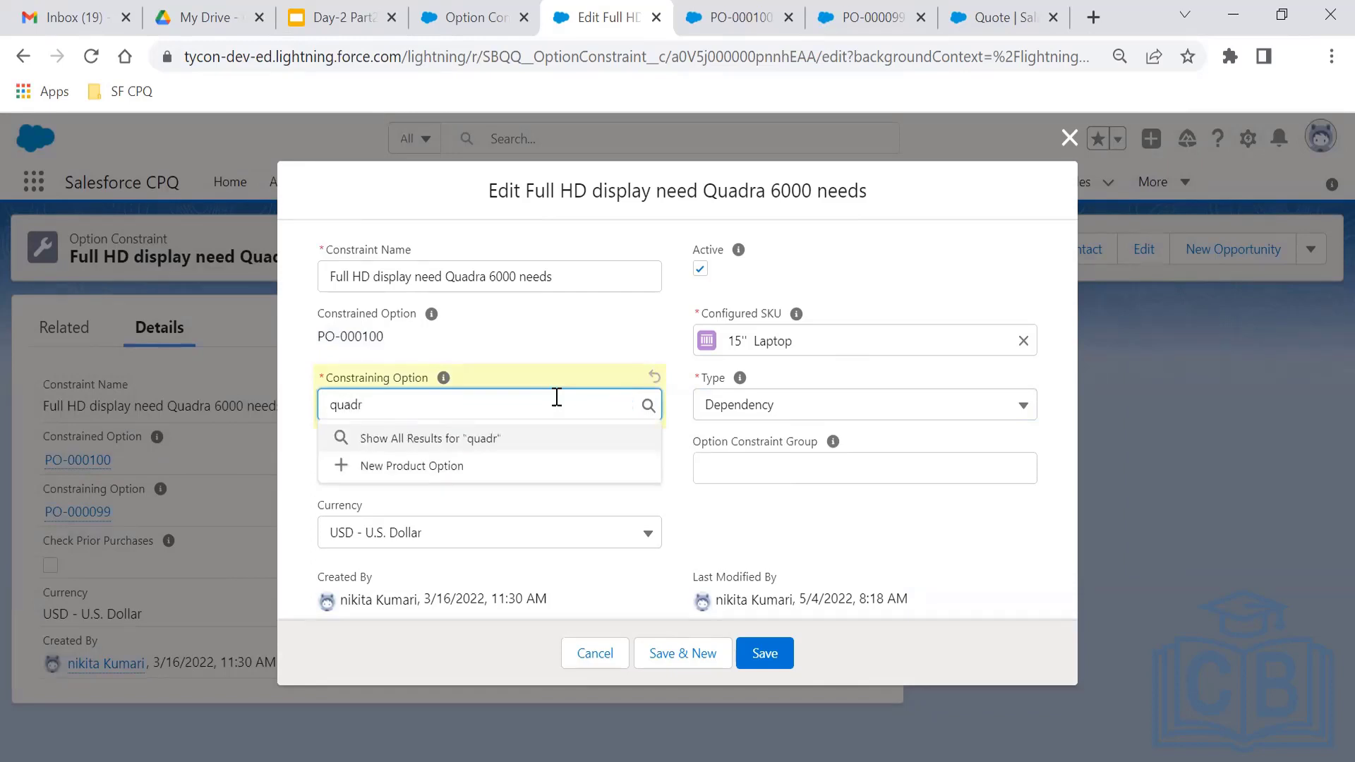
{"action": "key", "text": "BackSpace"}
{"action": "key", "text": "BackSpace"}
{"action": "key", "text": "BackSpace"}
{"action": "key", "text": "BackSpace"}
{"action": "key", "text": "BackSpace"}
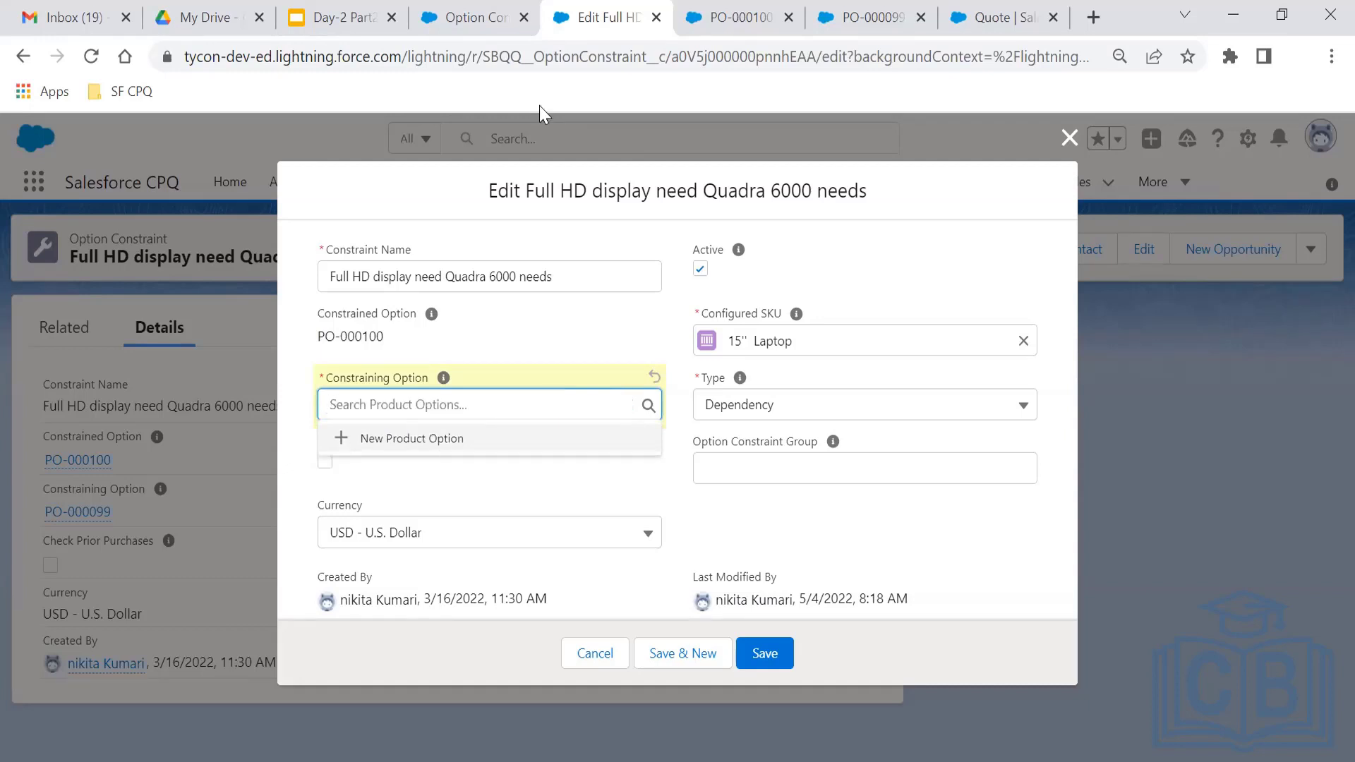
- Open the Products list in a new browser tab and place it ahead of the Option Constraints tab
{"action": "left_click", "coordinate": [494, 8]}
{"action": "right_click", "coordinate": [709, 192]}
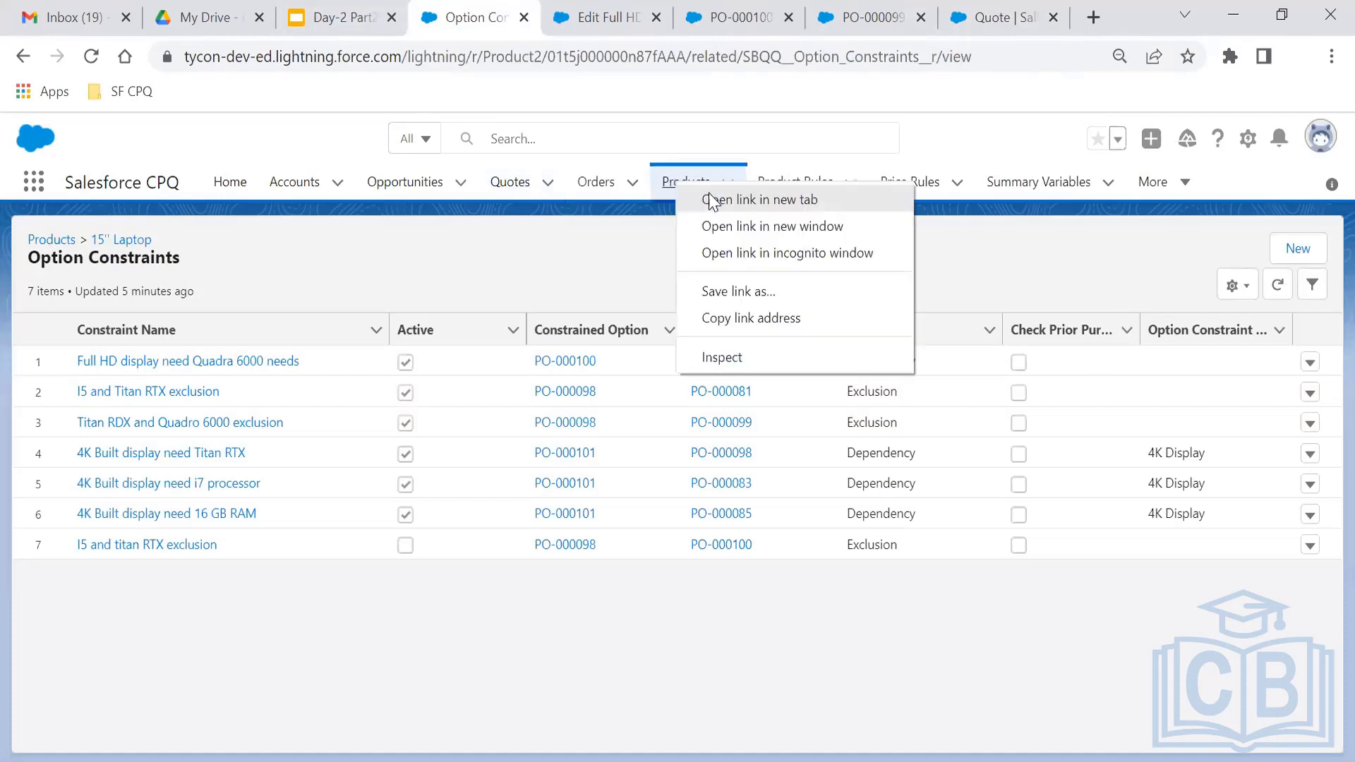
{"action": "left_click", "coordinate": [709, 200]}
{"action": "left_click_drag", "start_coordinate": [502, 14], "coordinate": [403, 10]}
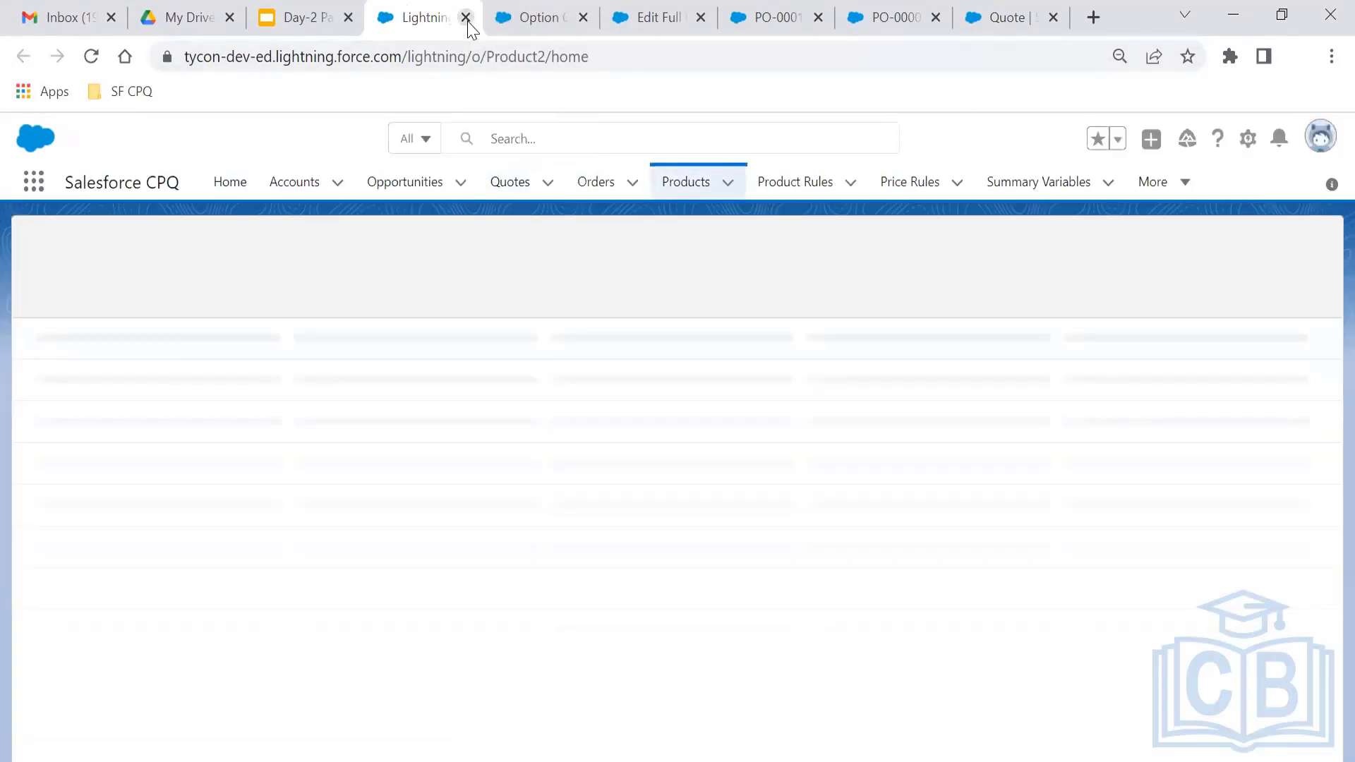
- Search for "laptop 15", open the 15'' Laptop product with code Laptop15, and display its full list of options
{"action": "left_click", "coordinate": [575, 135]}
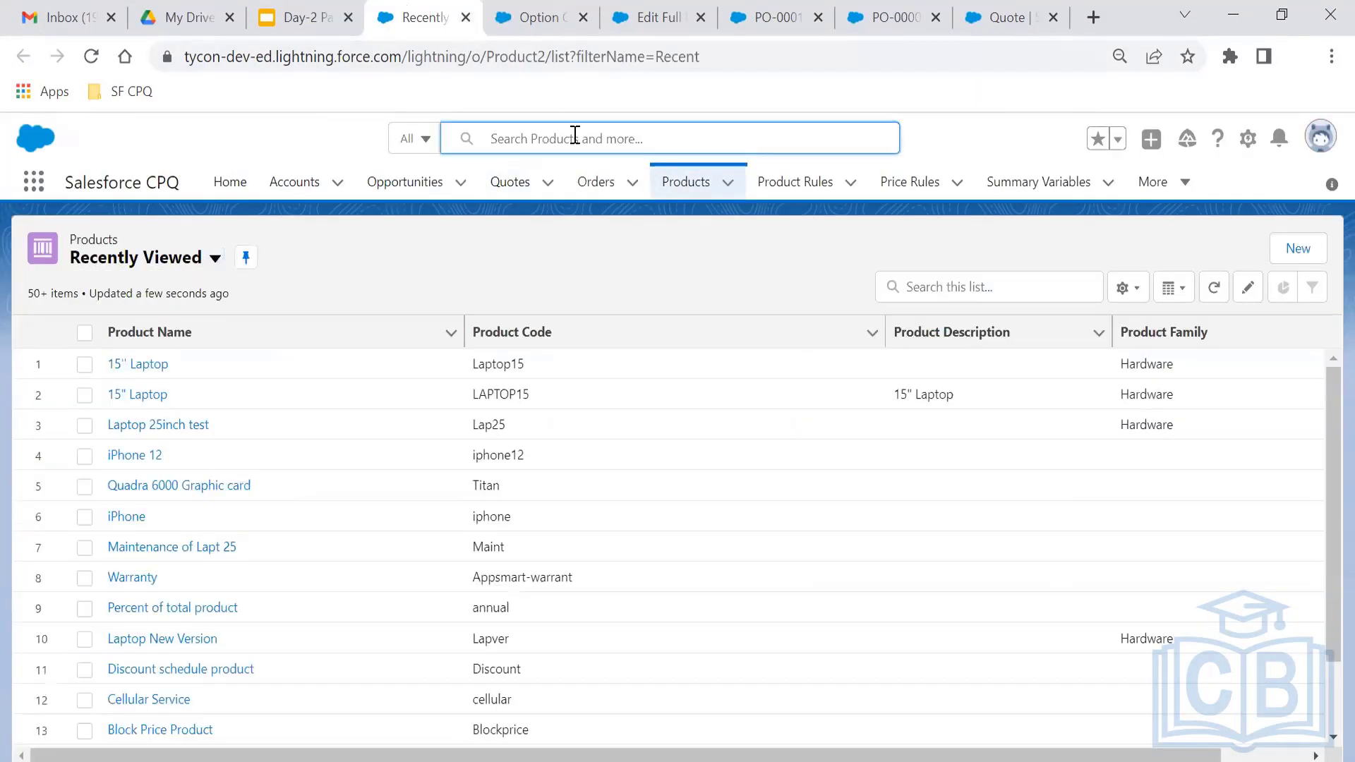
{"action": "type", "text": "laptop"}
{"action": "type", "text": "15"}
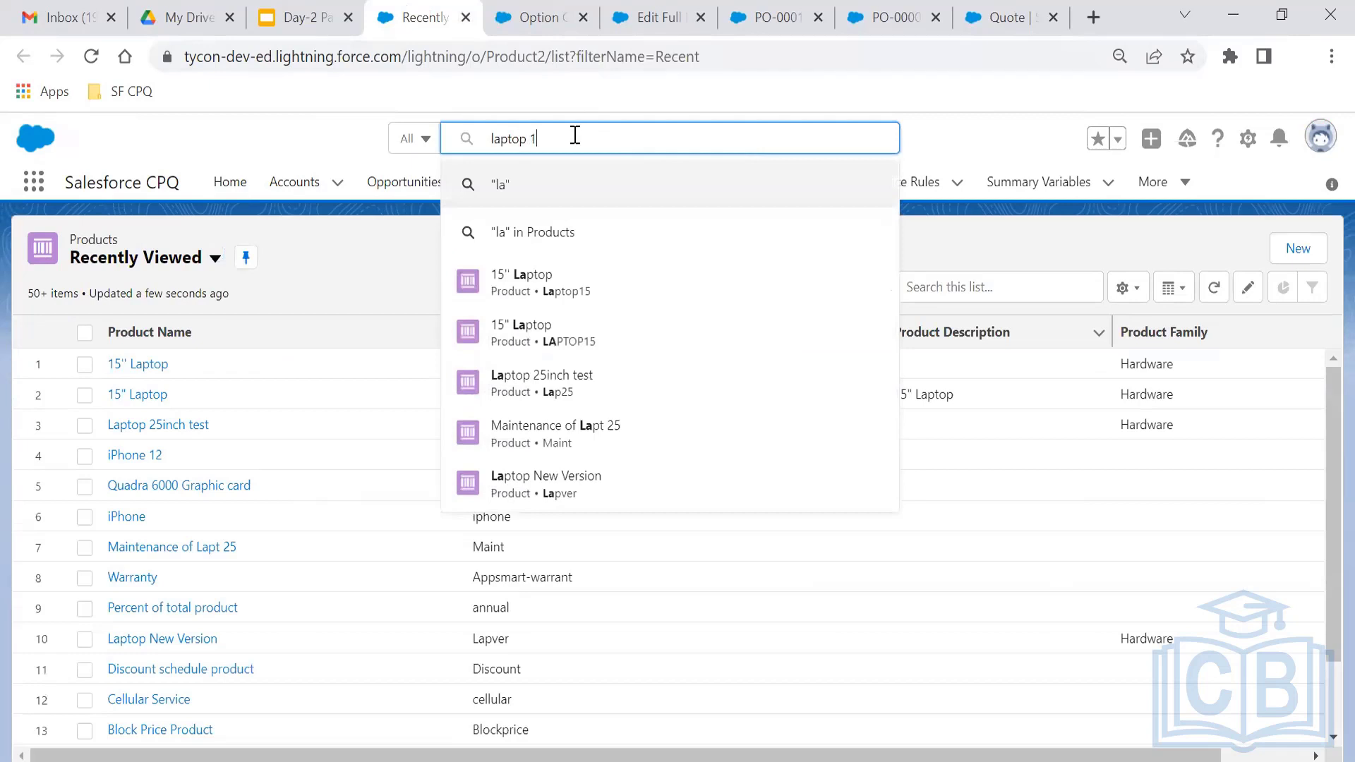
{"action": "key", "text": "Return"}
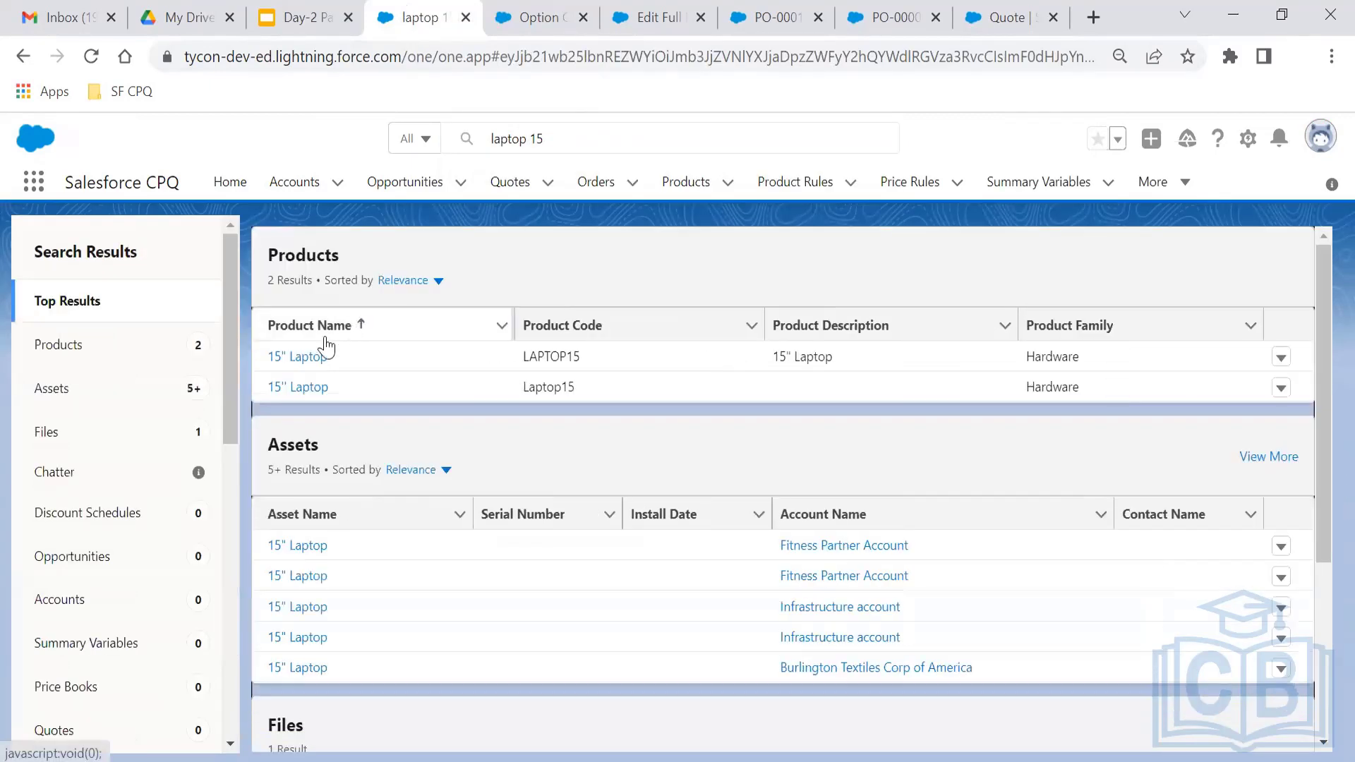
{"action": "left_click", "coordinate": [318, 388]}
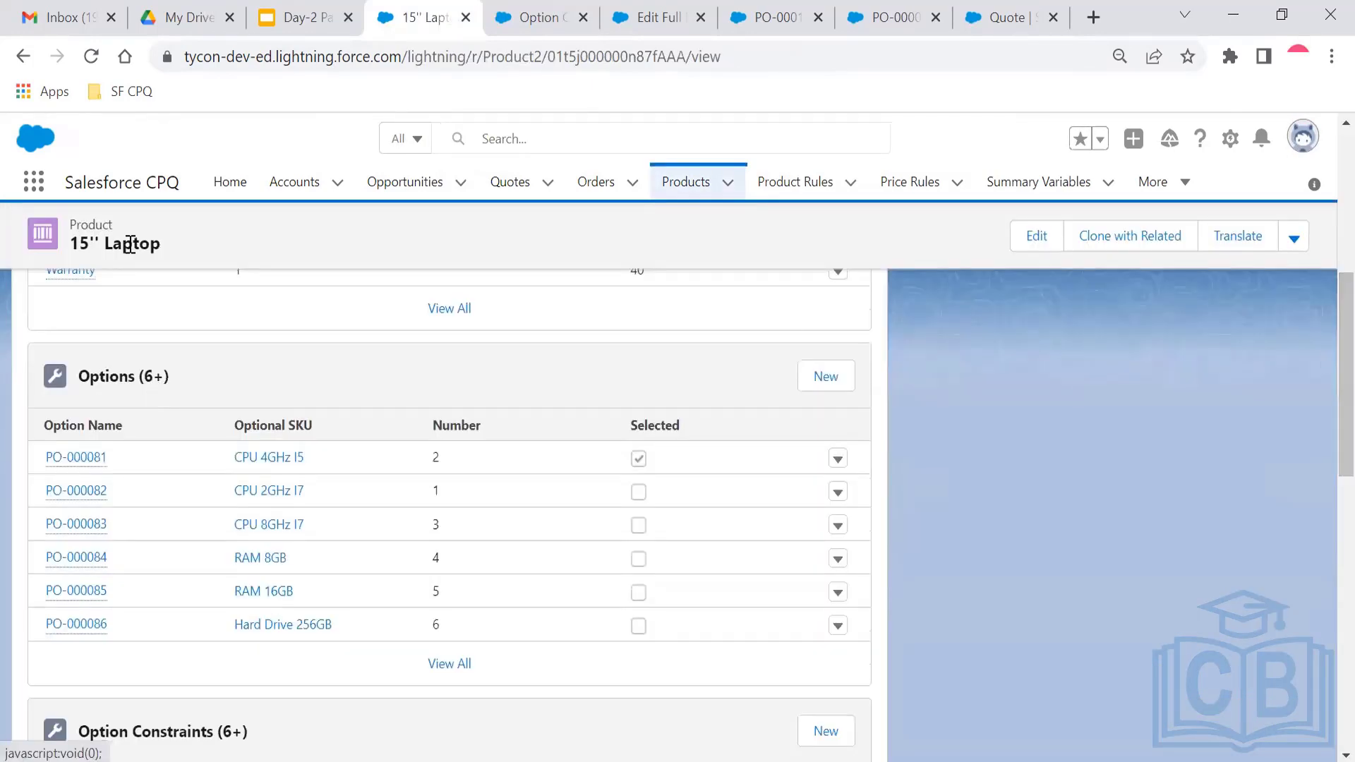
{"action": "left_click", "coordinate": [408, 639]}
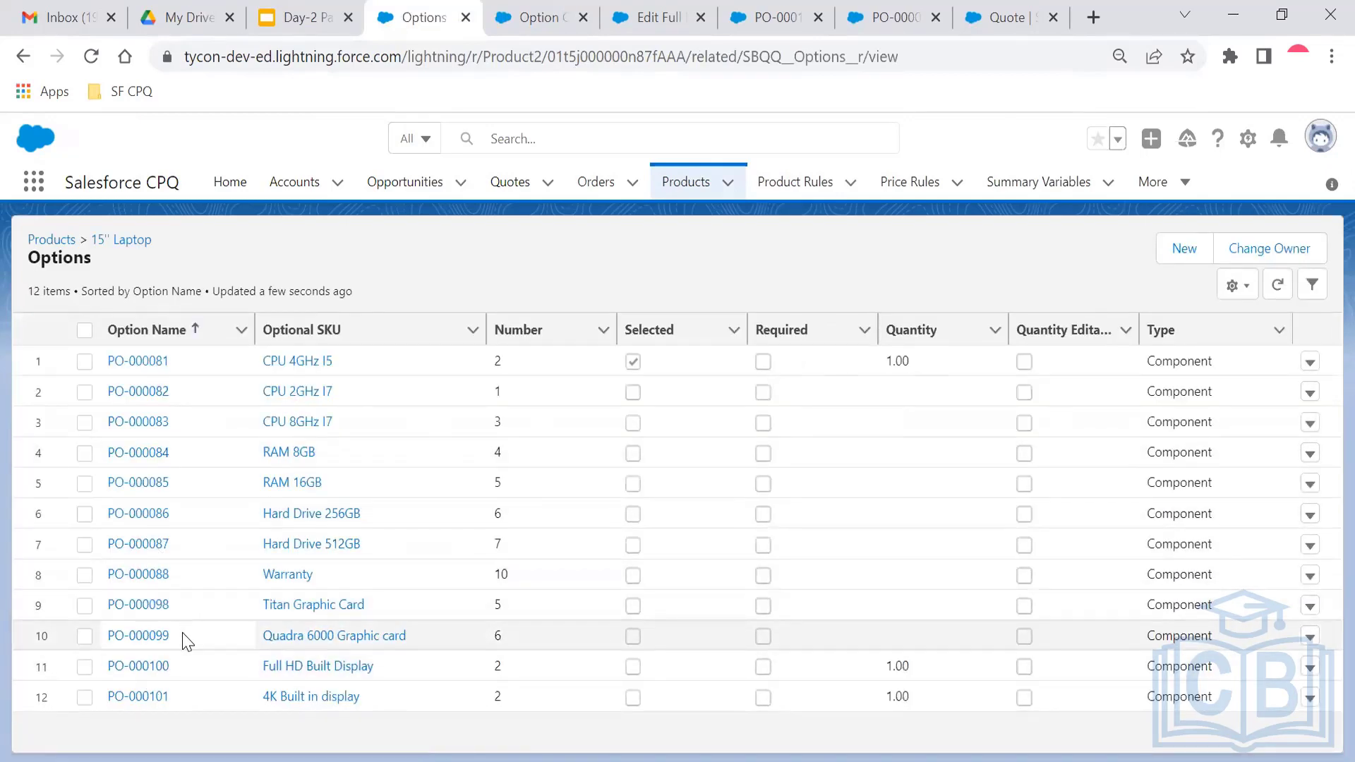
- Copy the Quadra 6000 Graphic card's option name PO-000099 and set it as the constraint's Constraining Option
{"action": "left_click_drag", "start_coordinate": [185, 641], "coordinate": [114, 632]}
{"action": "key", "text": "ctrl+c"}
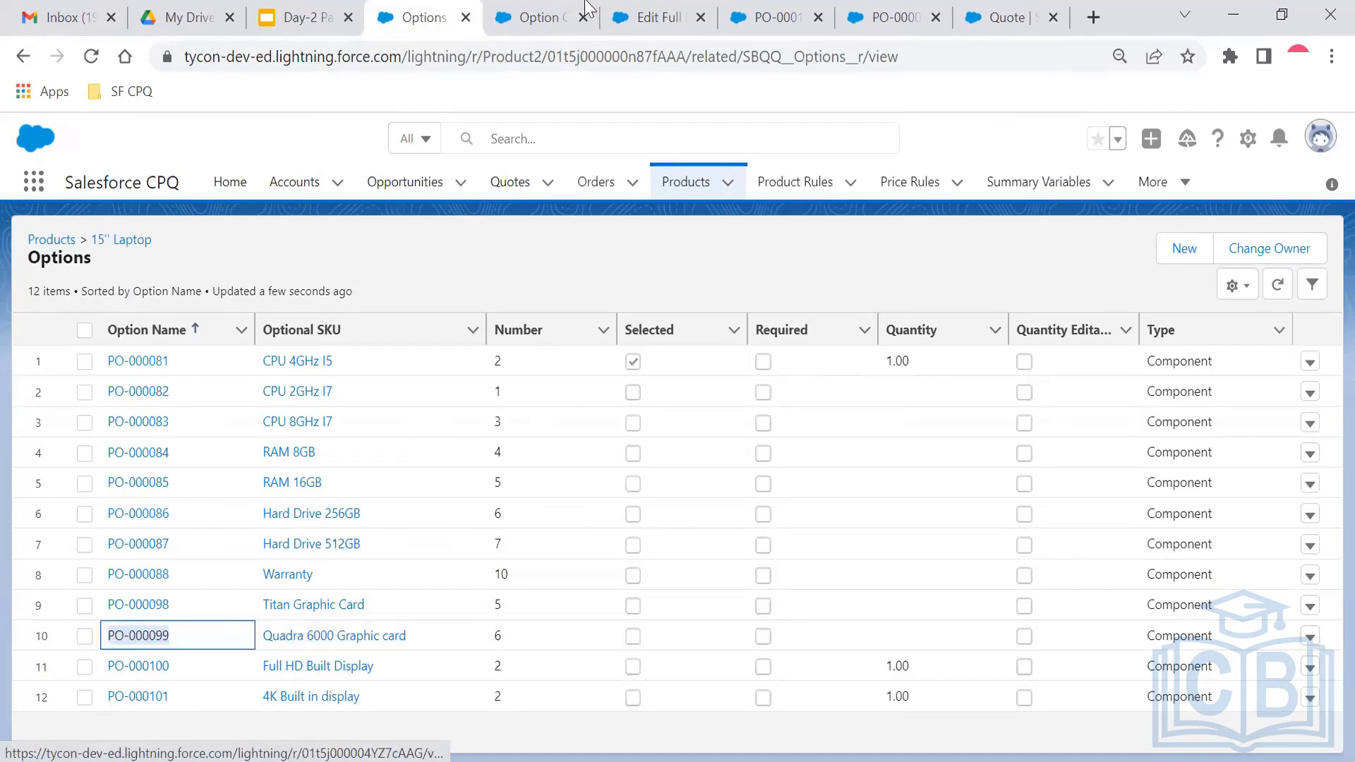
{"action": "left_click", "coordinate": [656, 17]}
{"action": "key", "text": "ctrl+v"}
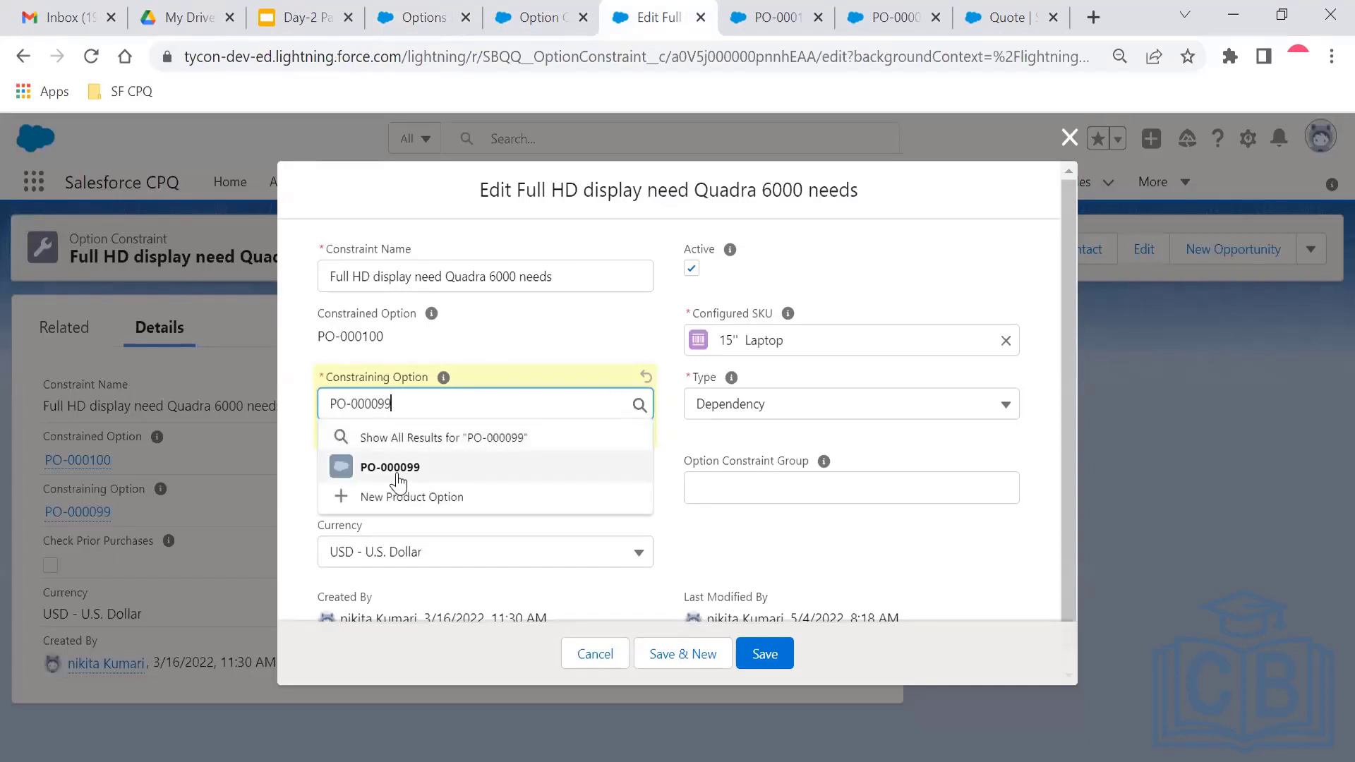
{"action": "left_click", "coordinate": [409, 466]}
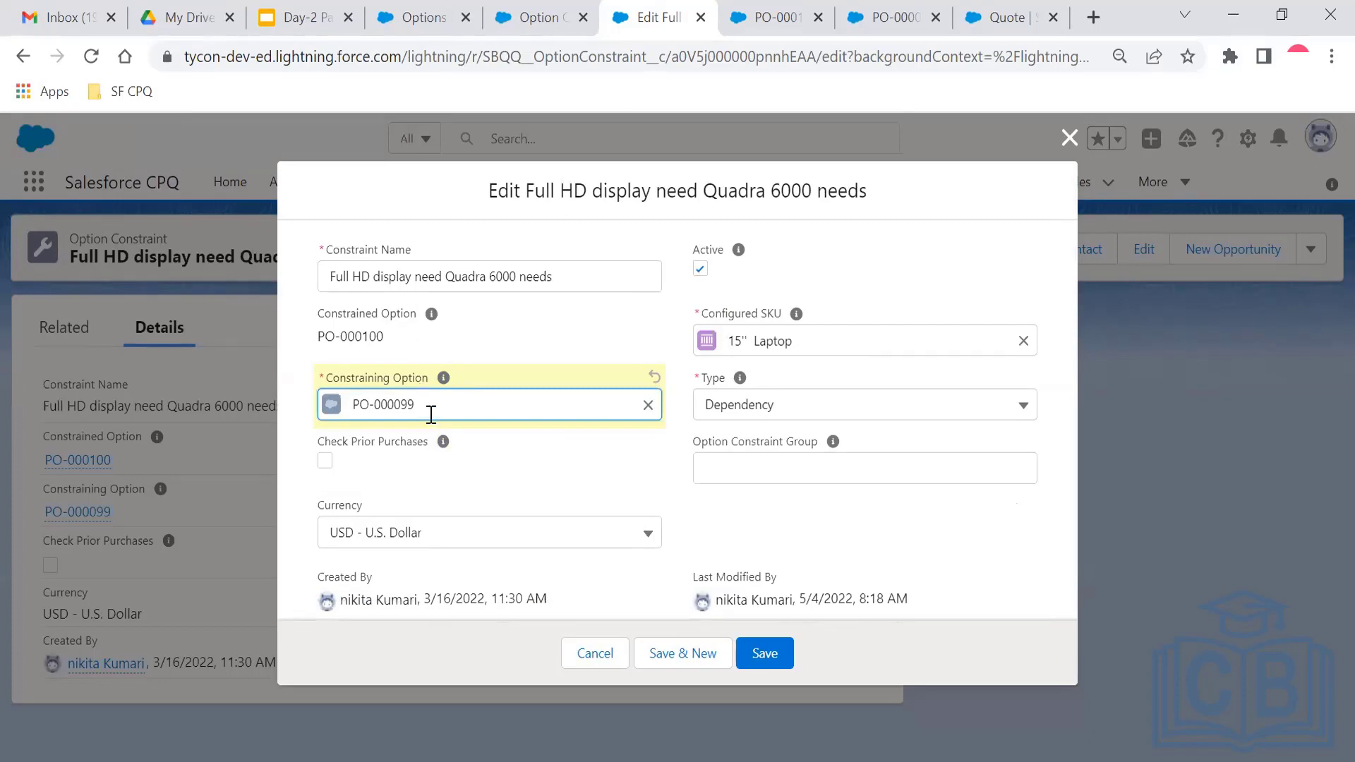
- Recheck the 15'' Laptop options list, and close the constraint's edit form without saving
{"action": "left_click", "coordinate": [420, 16]}
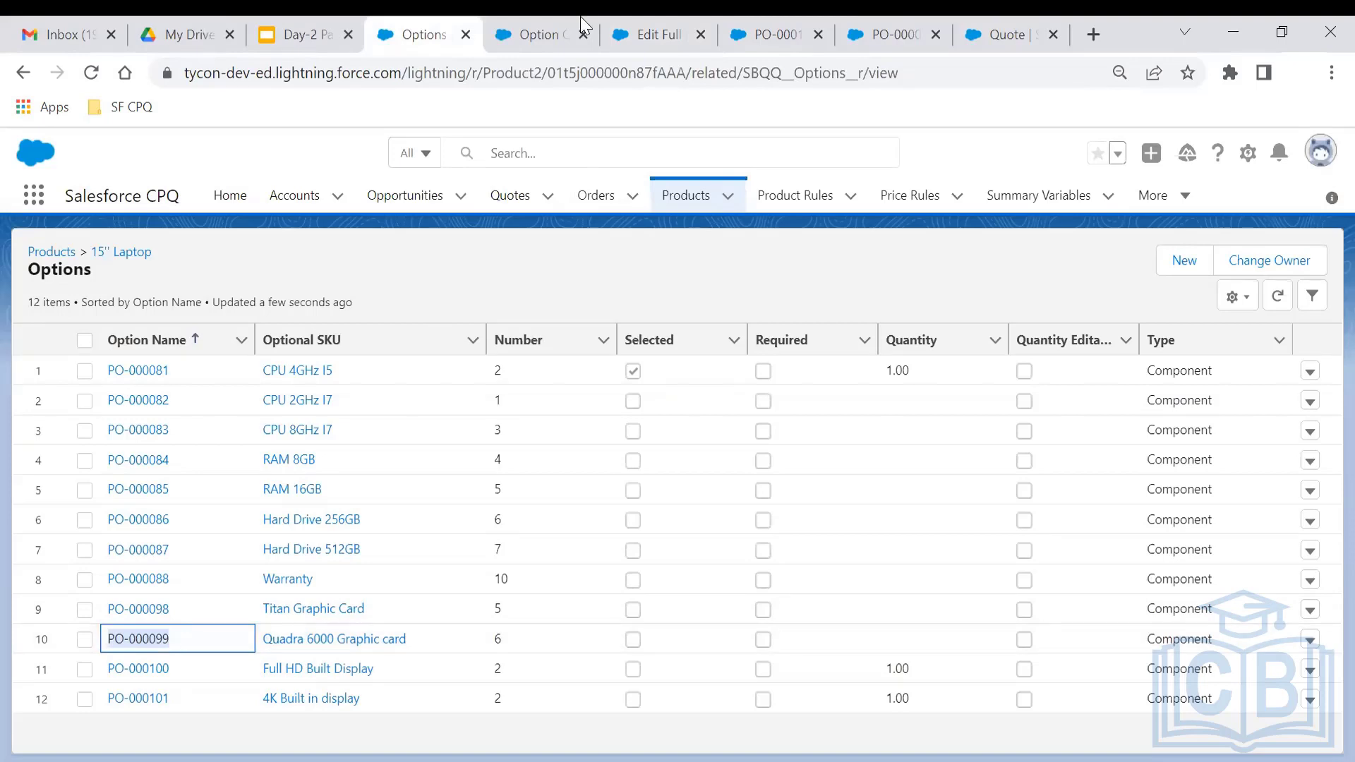
{"action": "left_click", "coordinate": [665, 20]}
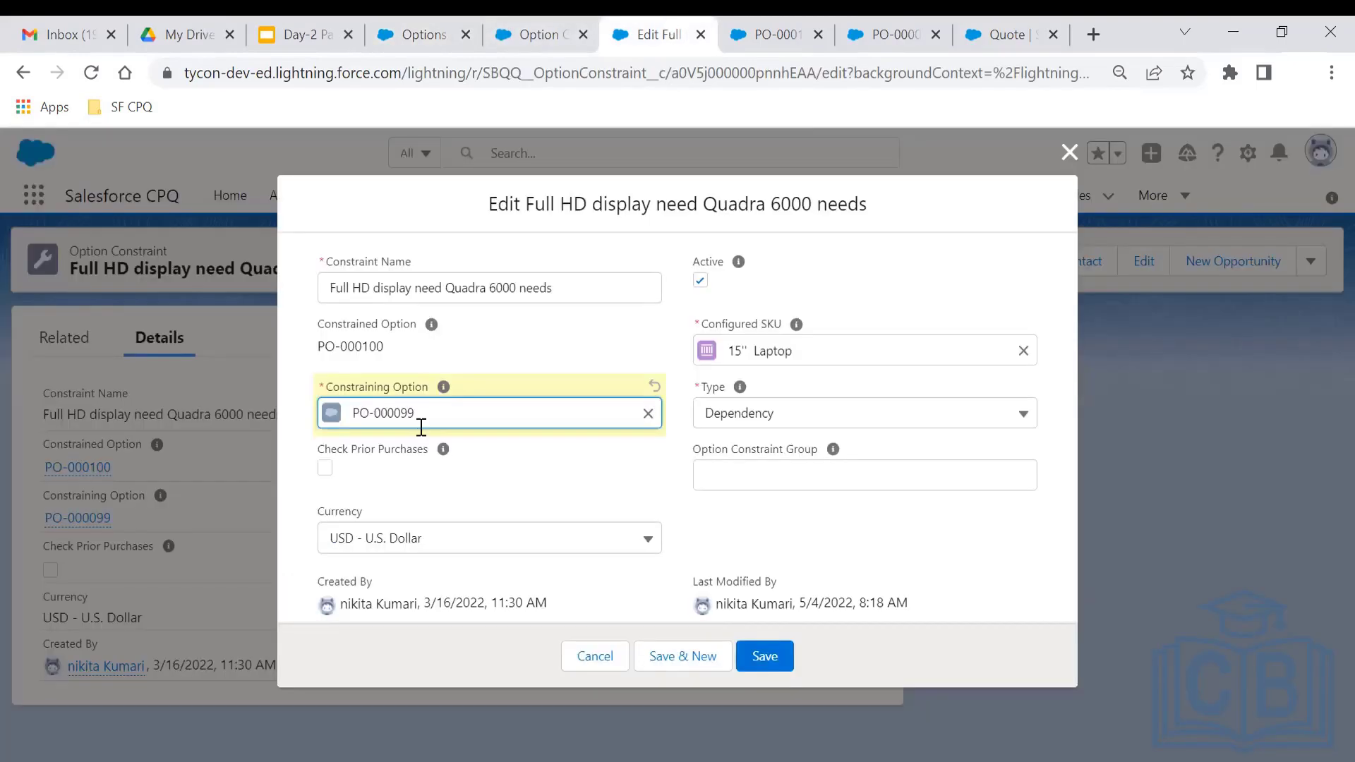
{"action": "left_click", "coordinate": [1074, 153]}
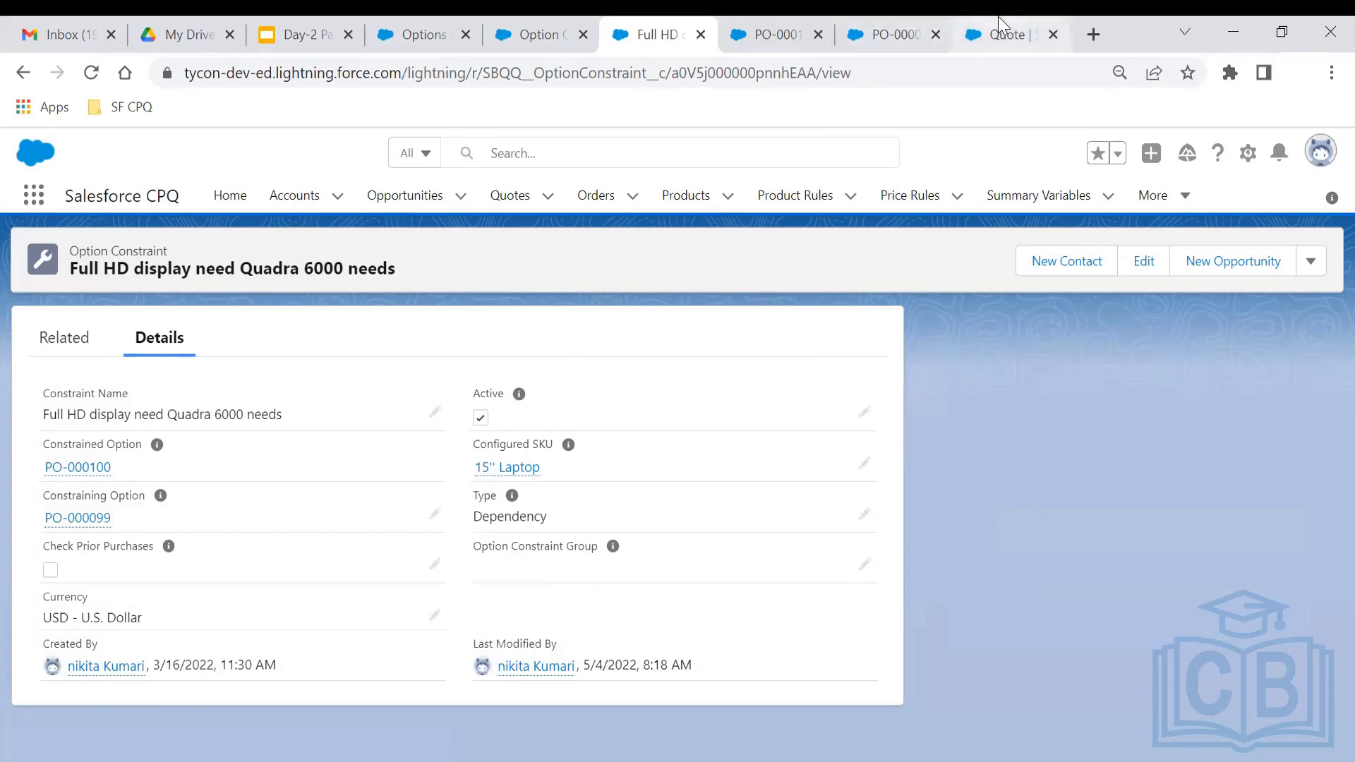
- Review product option PO-000099 and the graphic cards in the quote's bundle configuration, and return to the Full HD display constraint
{"action": "left_click", "coordinate": [867, 16]}
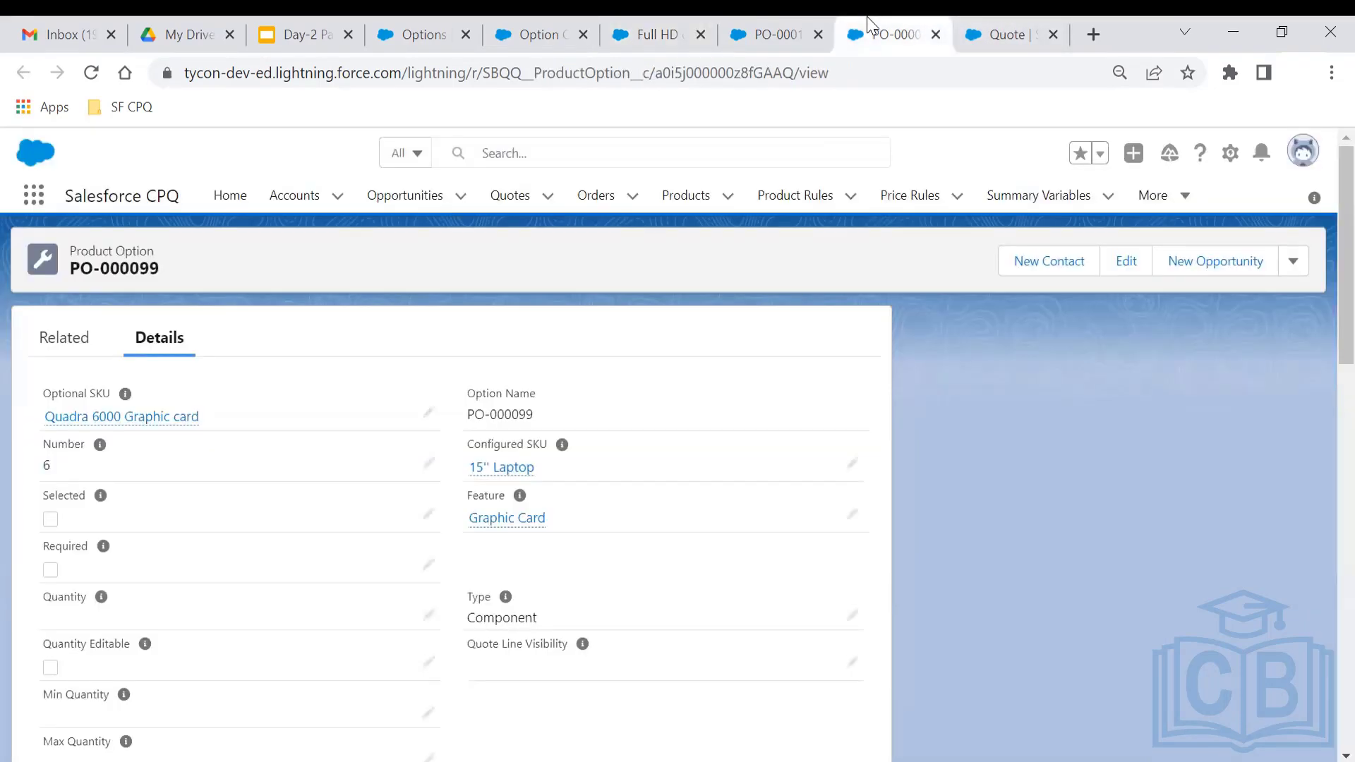
{"action": "left_click", "coordinate": [666, 15]}
{"action": "left_click", "coordinate": [1015, 16]}
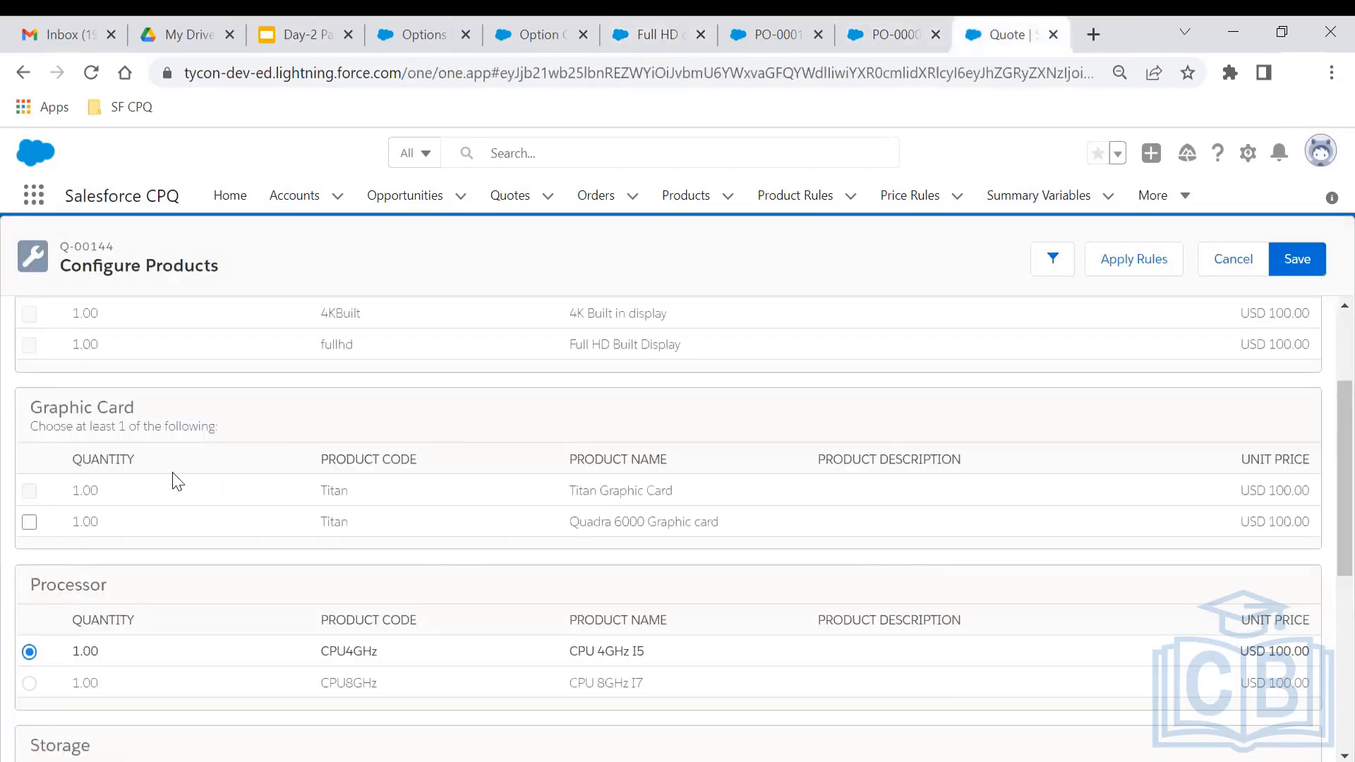
{"action": "left_click", "coordinate": [613, 16]}
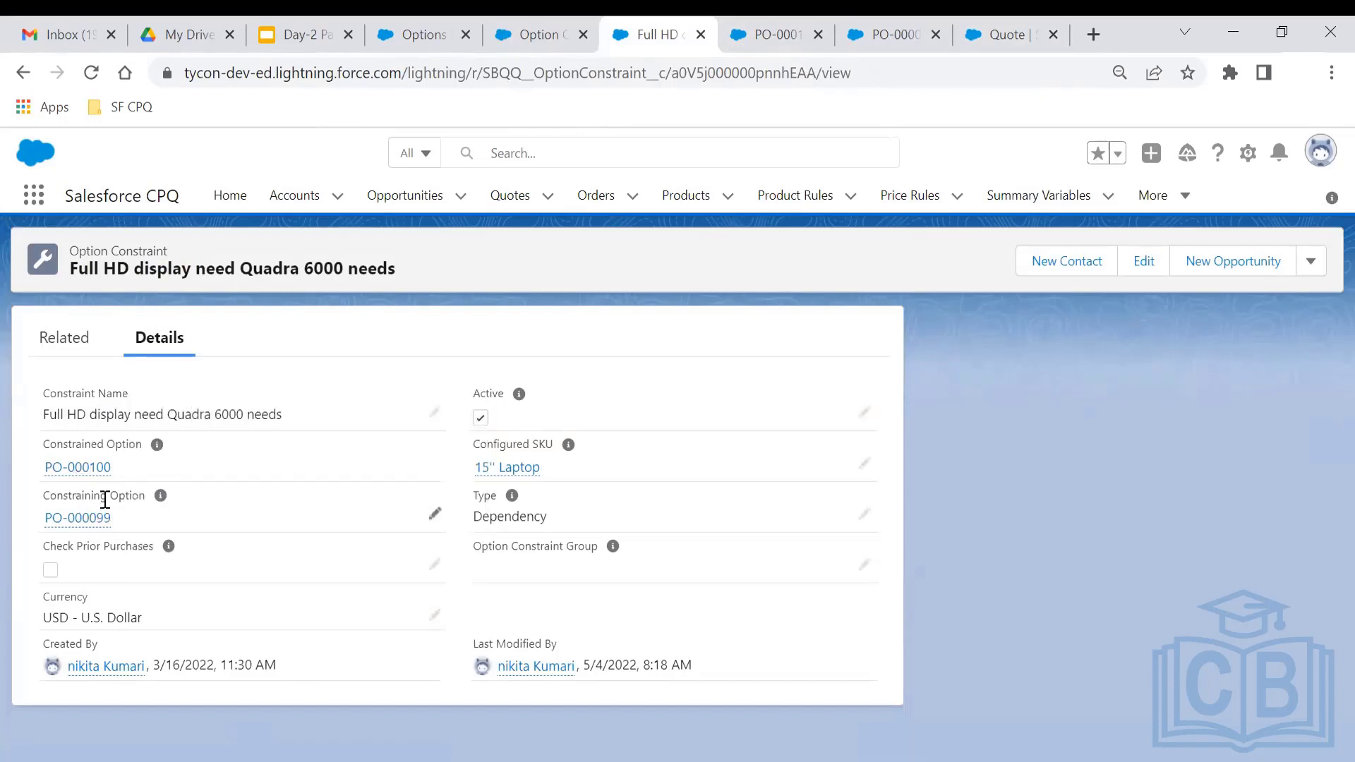
- Switch to the Day-2 Part2 presentation in Google Slides and read slide 13, the Use Case list of laptop bundle constraints
{"action": "left_click", "coordinate": [289, 21]}
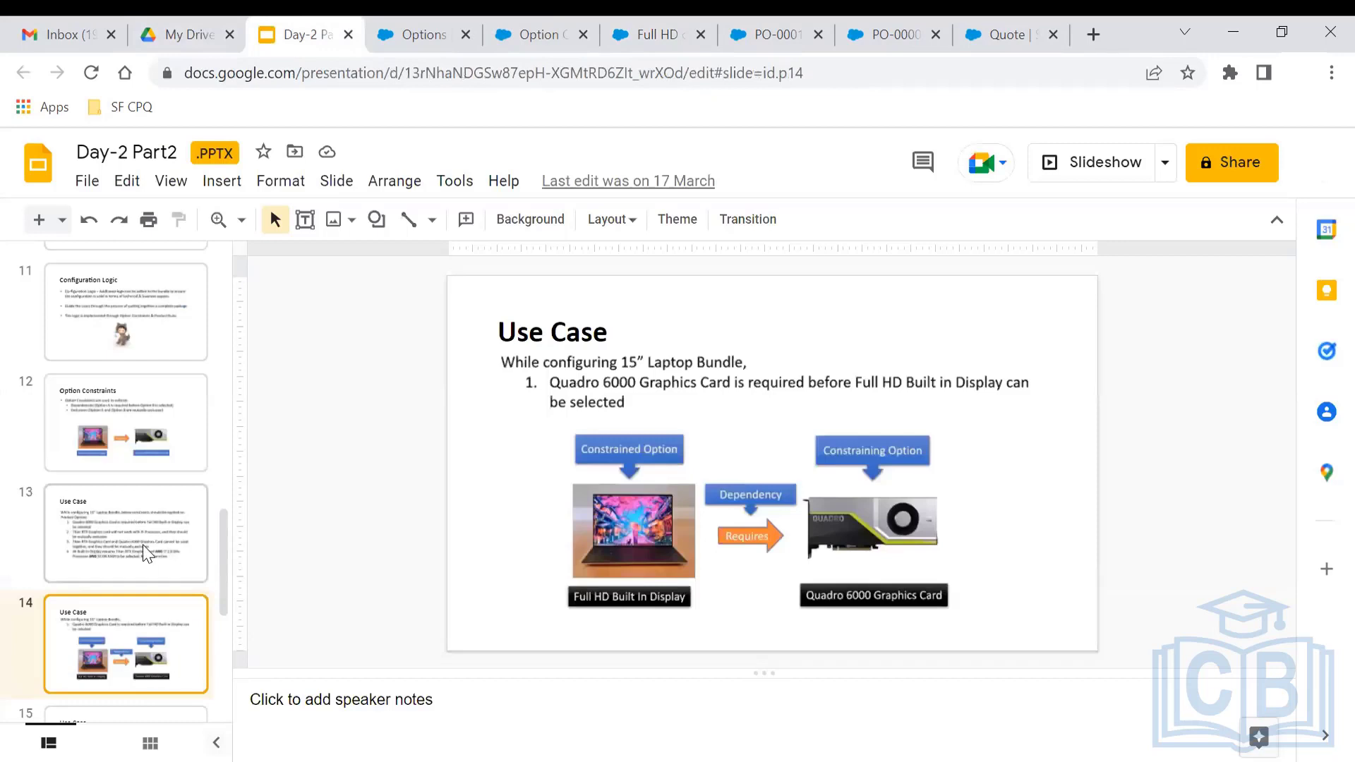
{"action": "left_click", "coordinate": [146, 554]}
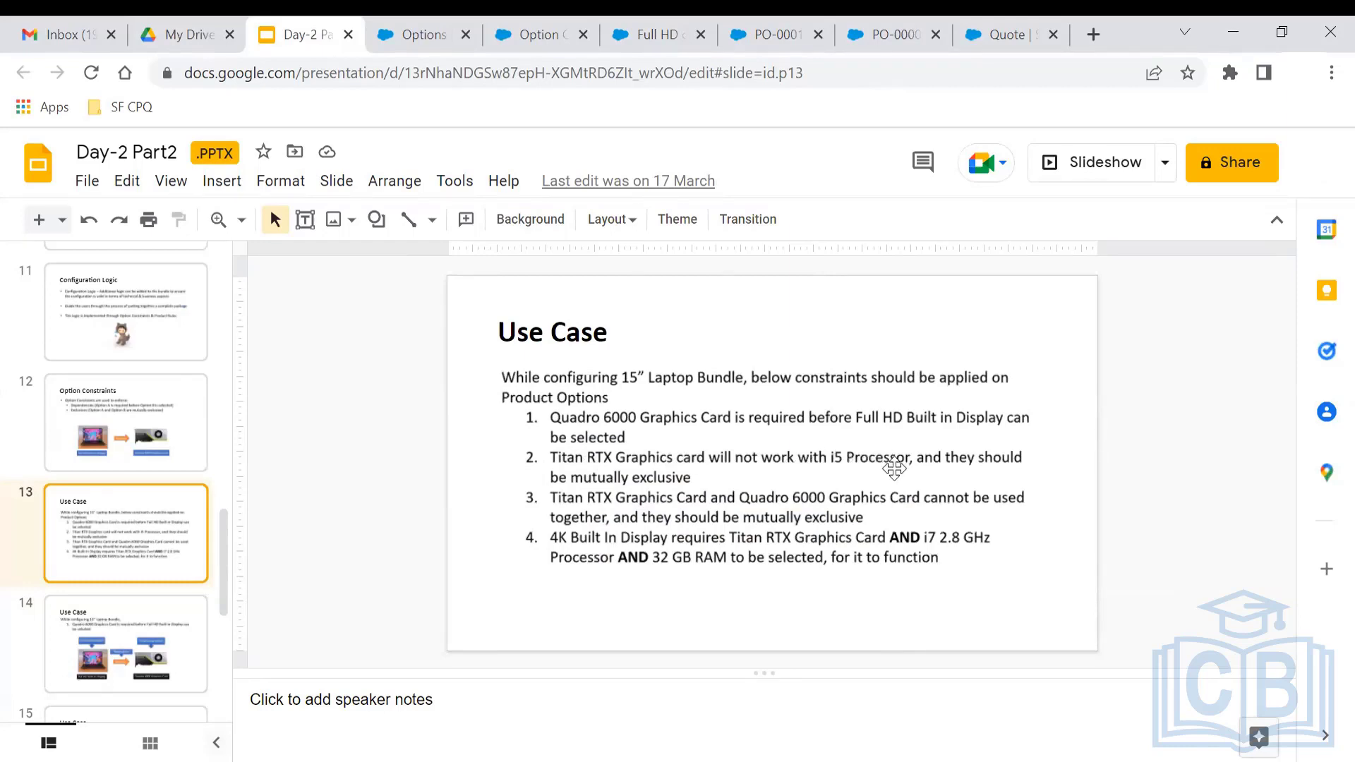
- Open the "I5 and Titan RTX exclusion" constraint from the Option Constraints list in a new tab, and close the Full HD constraint tab
{"action": "left_click", "coordinate": [553, 28]}
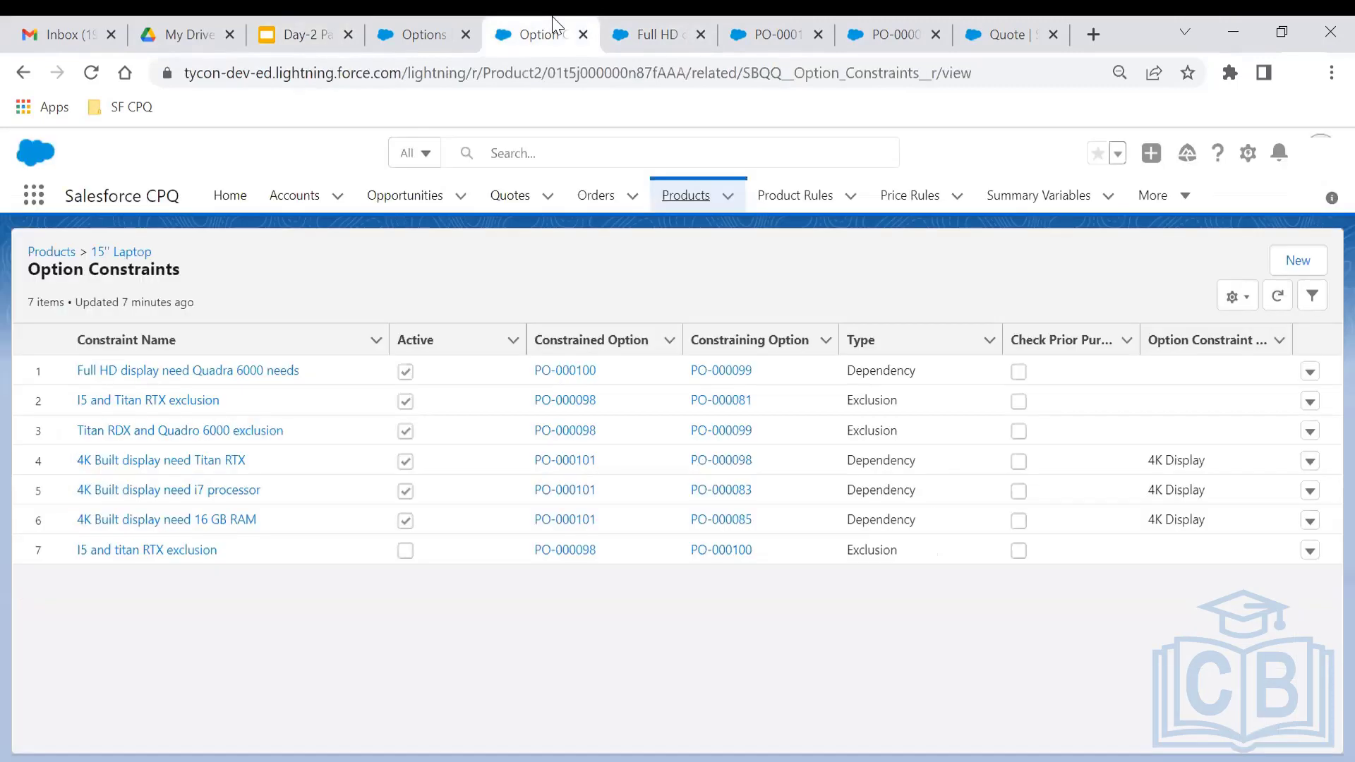
{"action": "left_click", "coordinate": [208, 395], "text": "ctrl"}
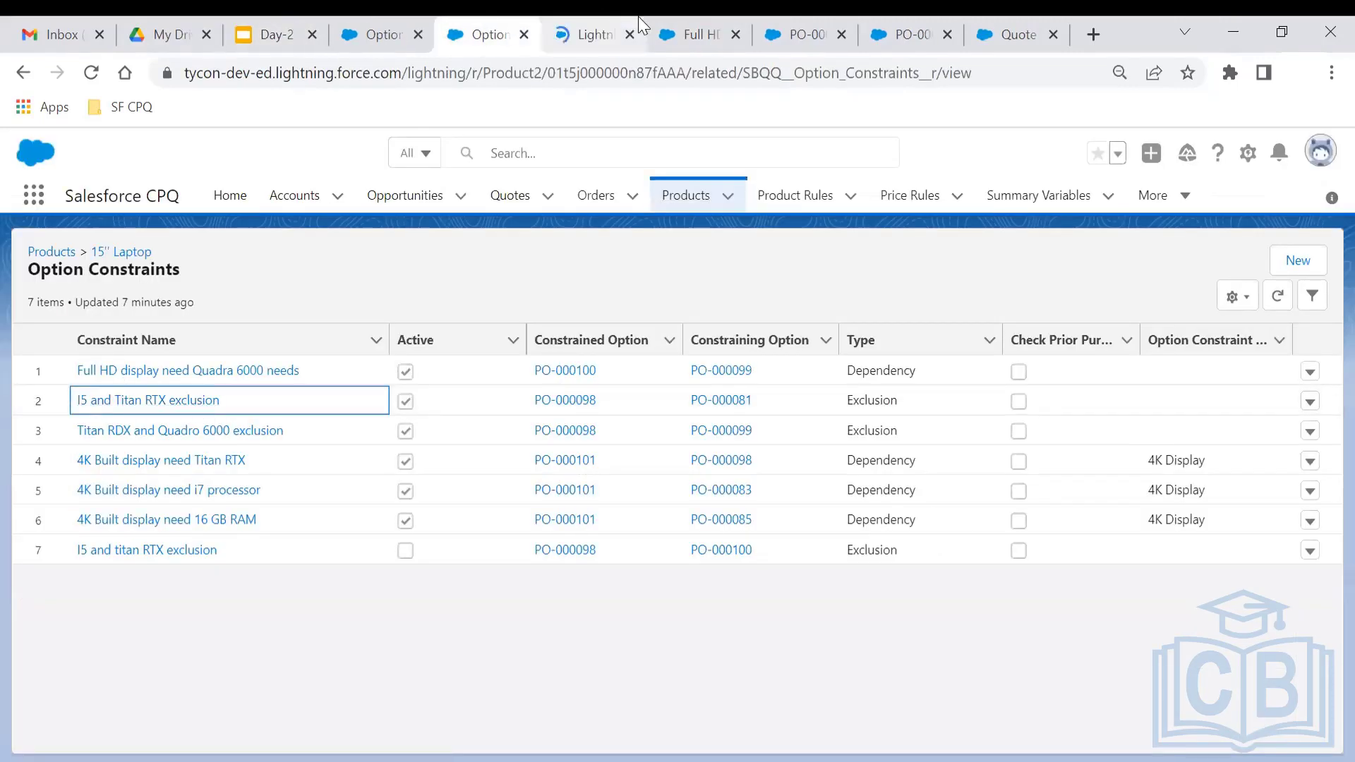
{"action": "left_click", "coordinate": [575, 21]}
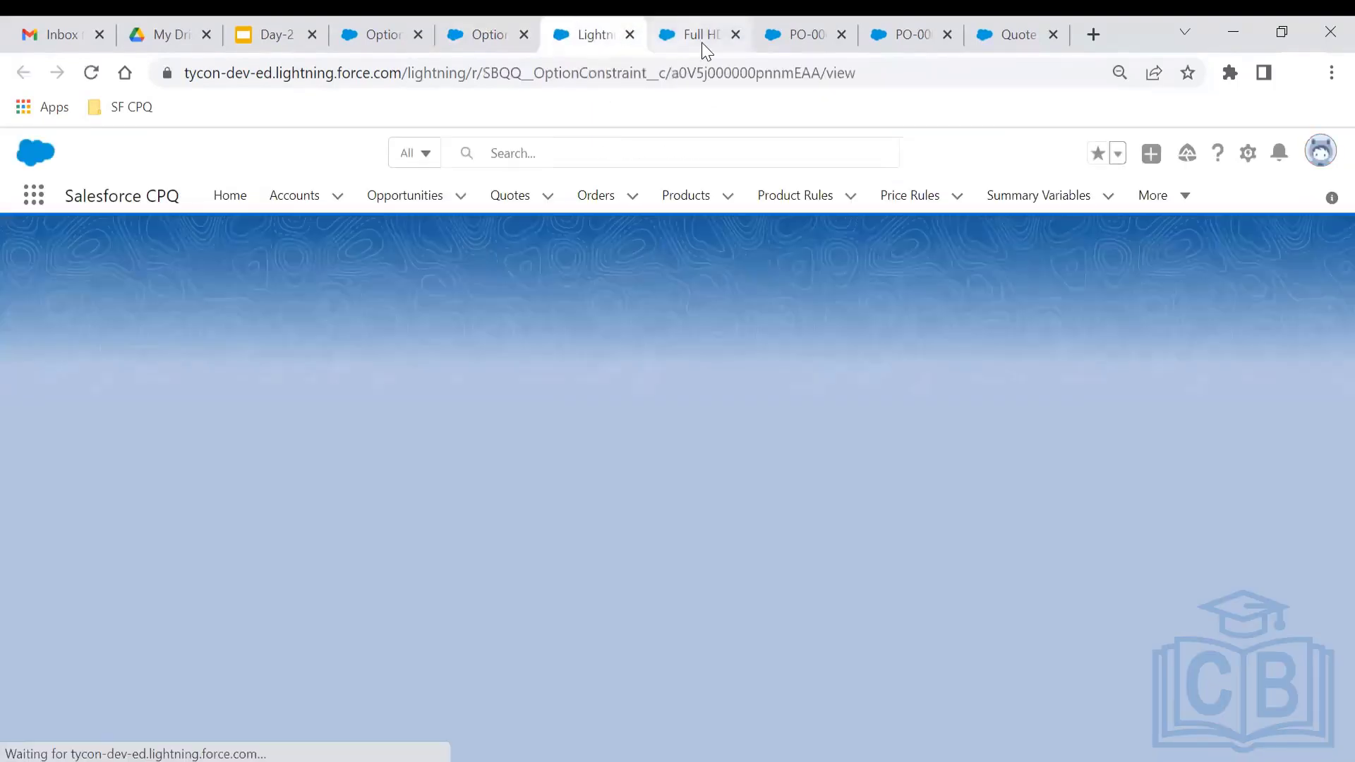
{"action": "left_click", "coordinate": [736, 35]}
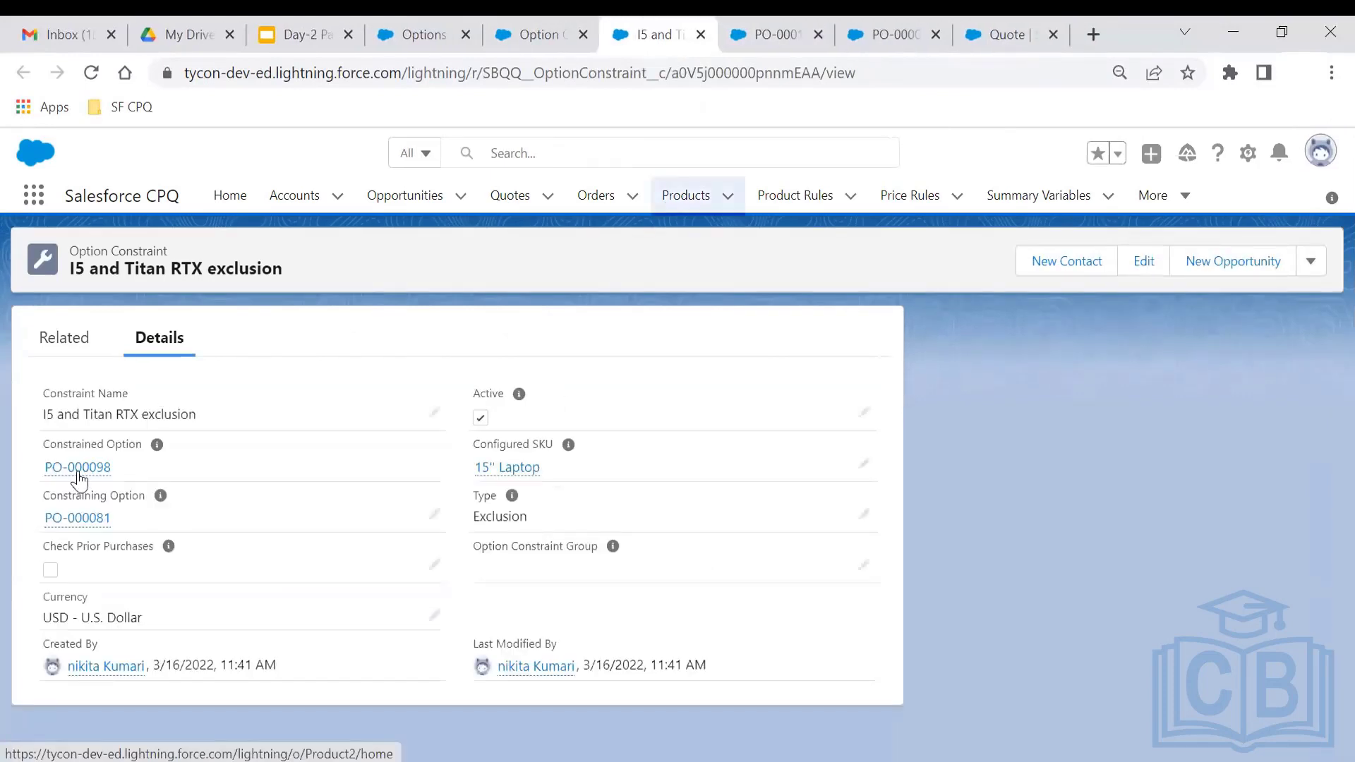
- Open the exclusion constraint's constrained option PO-000098 and constraining option PO-000081 in separate tabs
{"action": "mouse_move", "coordinate": [77, 472]}
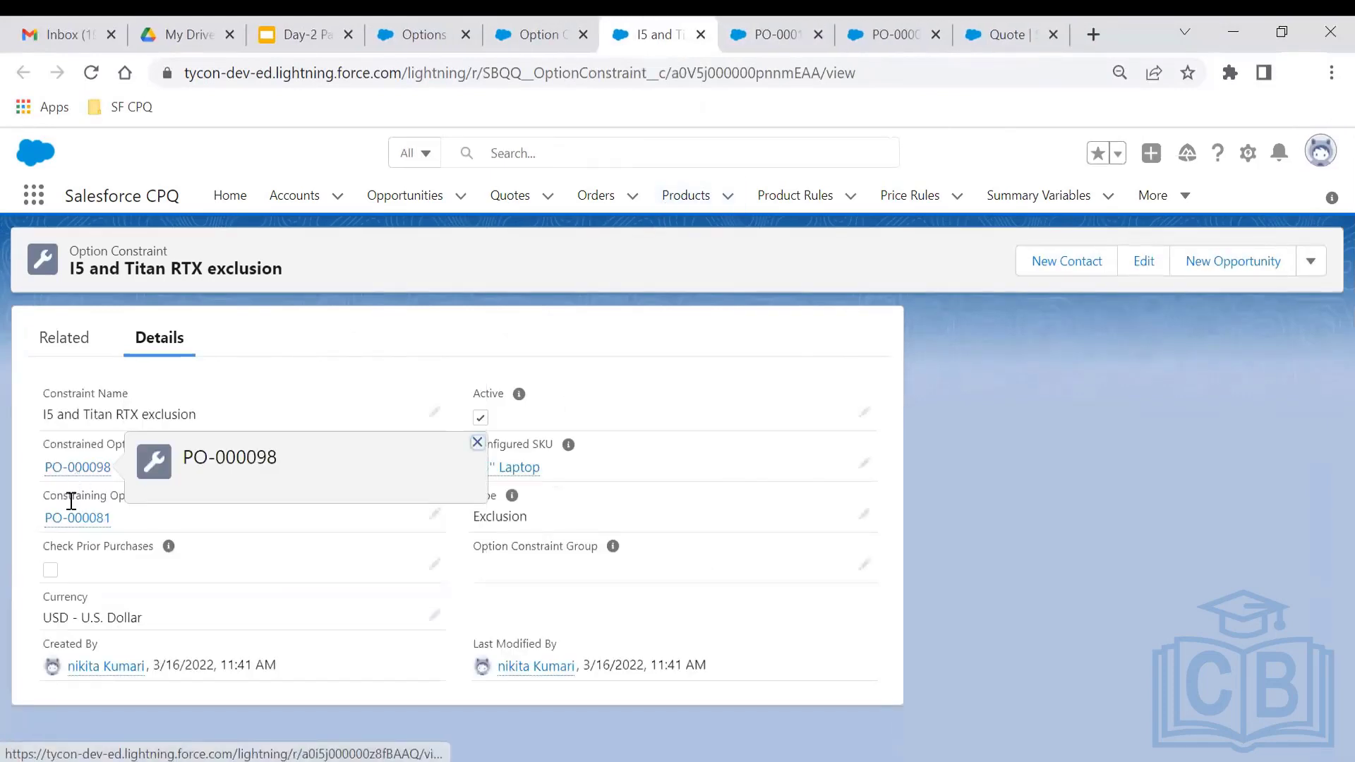
{"action": "mouse_move", "coordinate": [75, 529]}
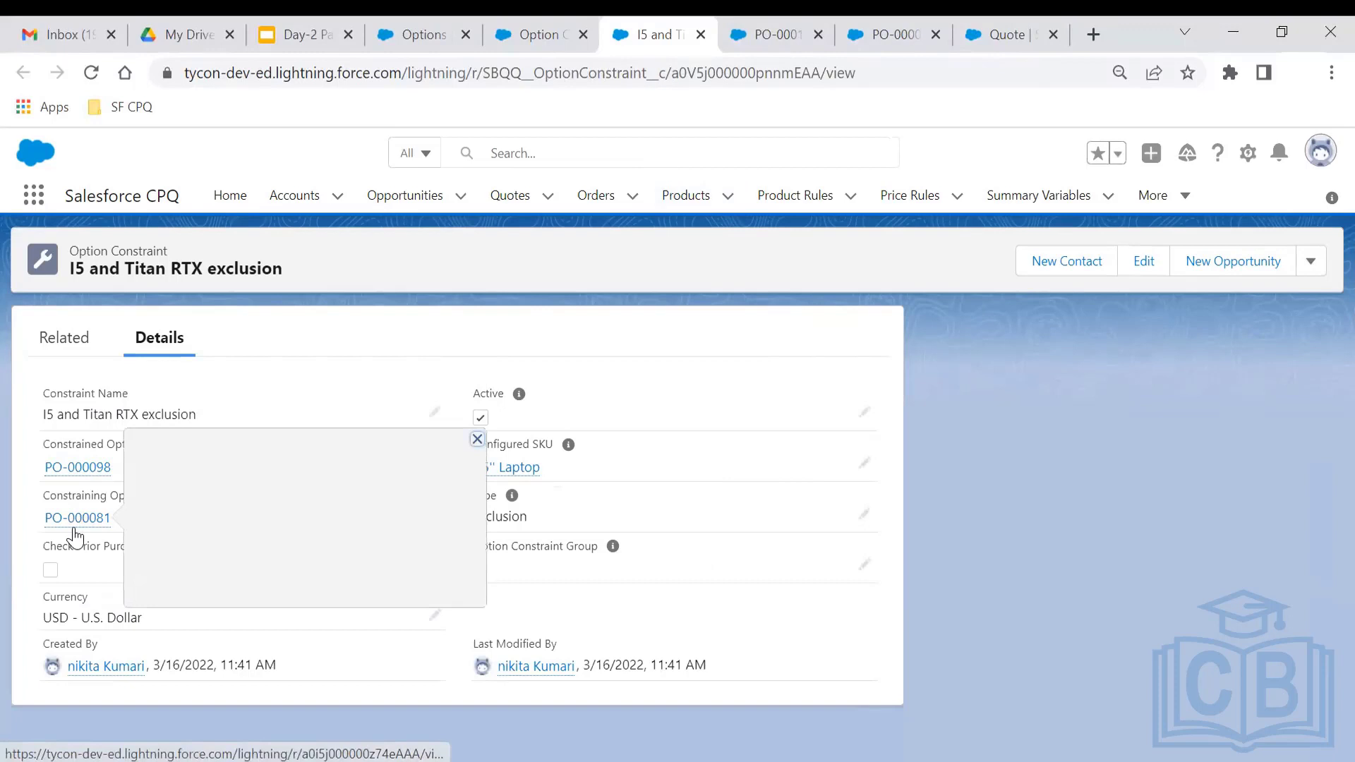
{"action": "left_click", "coordinate": [93, 471], "text": "ctrl"}
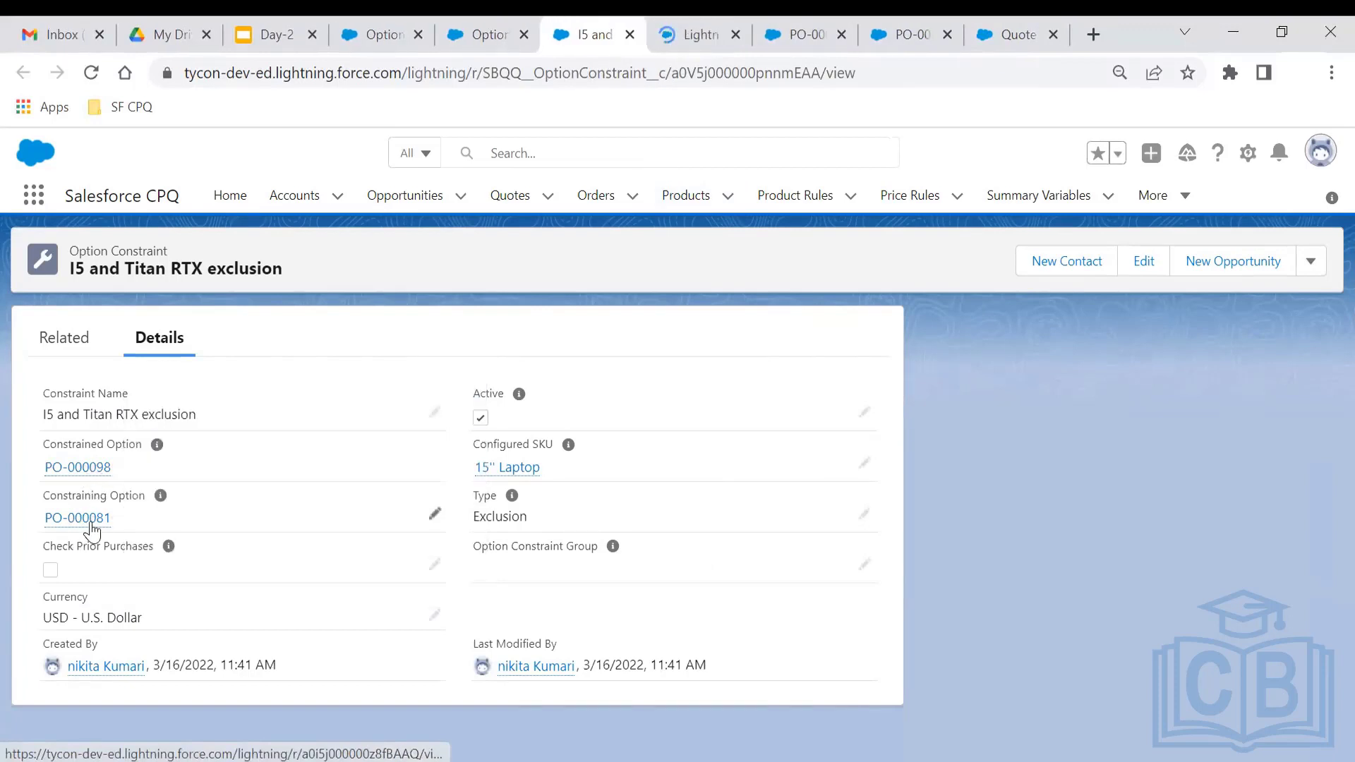
{"action": "mouse_move", "coordinate": [82, 502]}
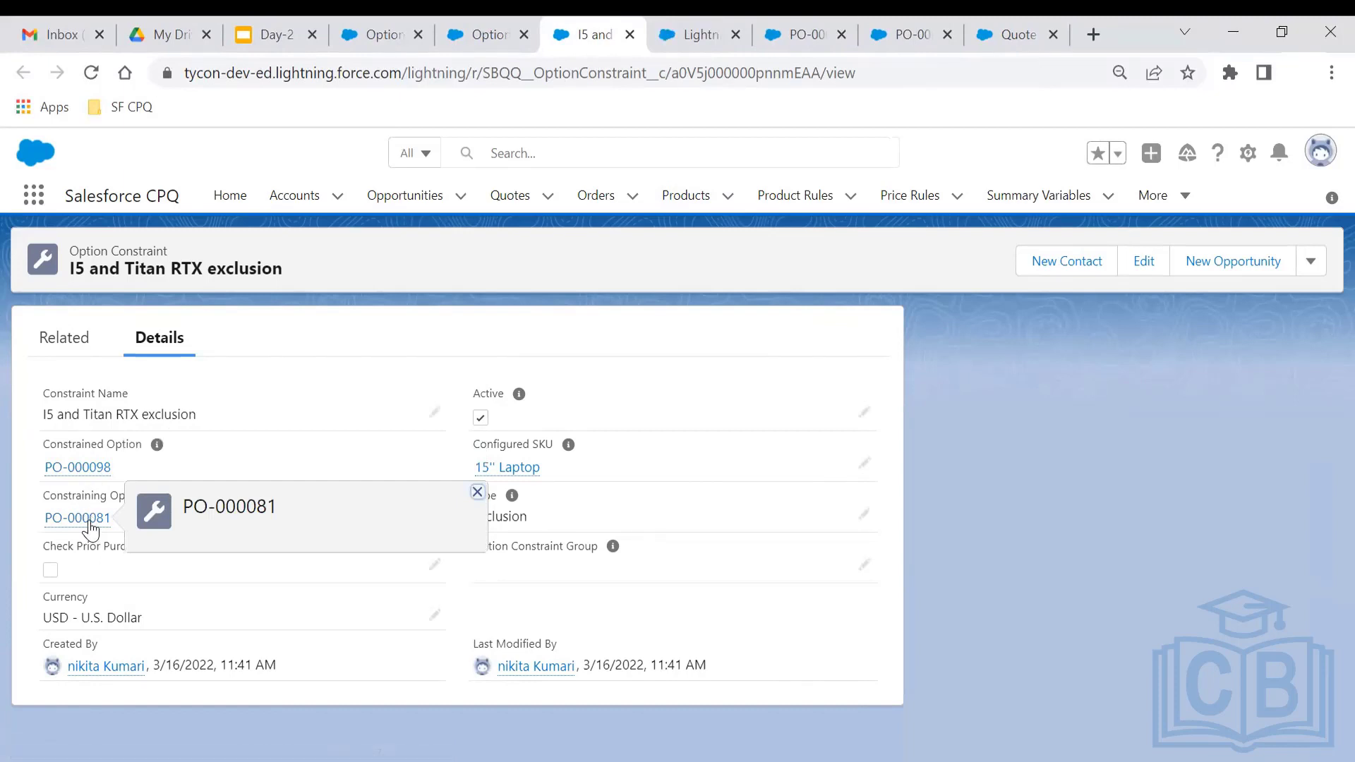
{"action": "left_click", "coordinate": [91, 528], "text": "ctrl"}
- Examine the Optional SKU of PO-000098 and of PO-000081, and return to the quote's product configuration
{"action": "left_click", "coordinate": [616, 32]}
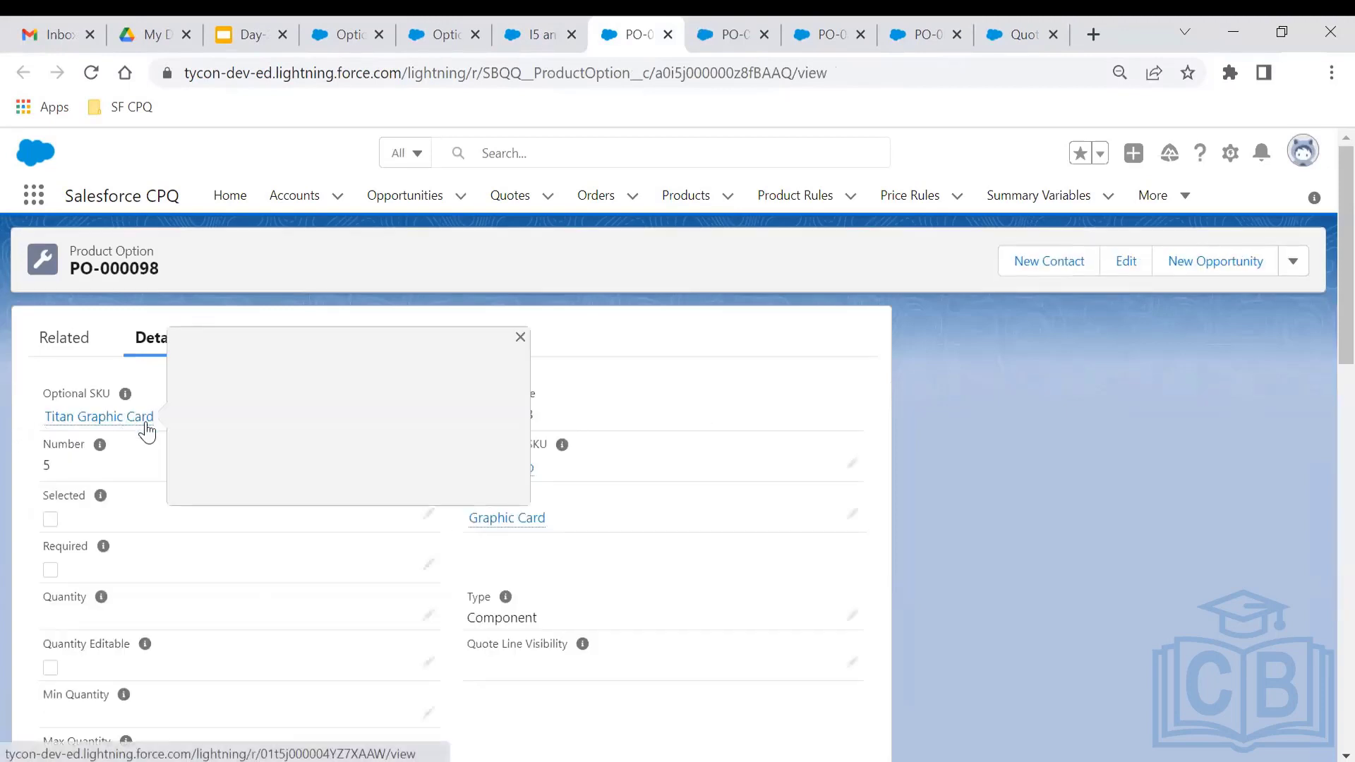
{"action": "left_click", "coordinate": [725, 28]}
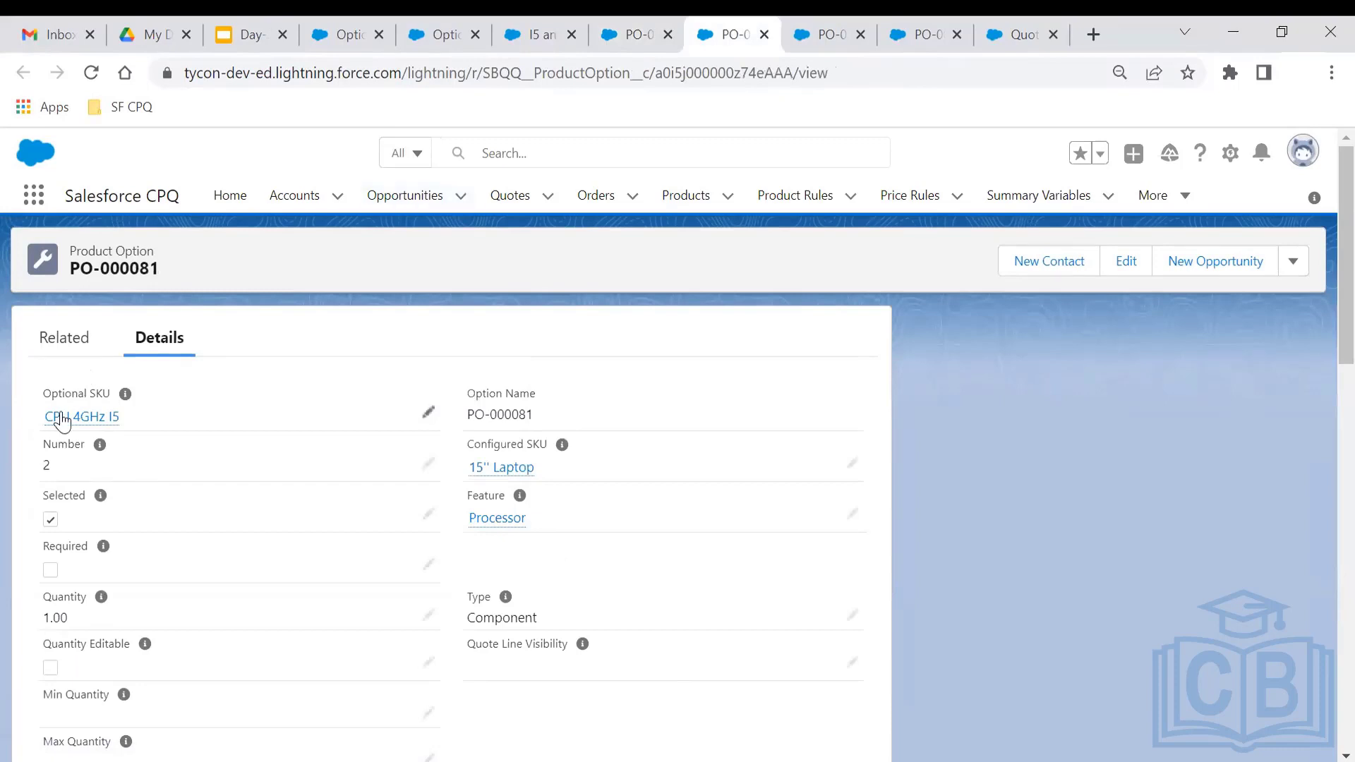
{"action": "mouse_move", "coordinate": [106, 424]}
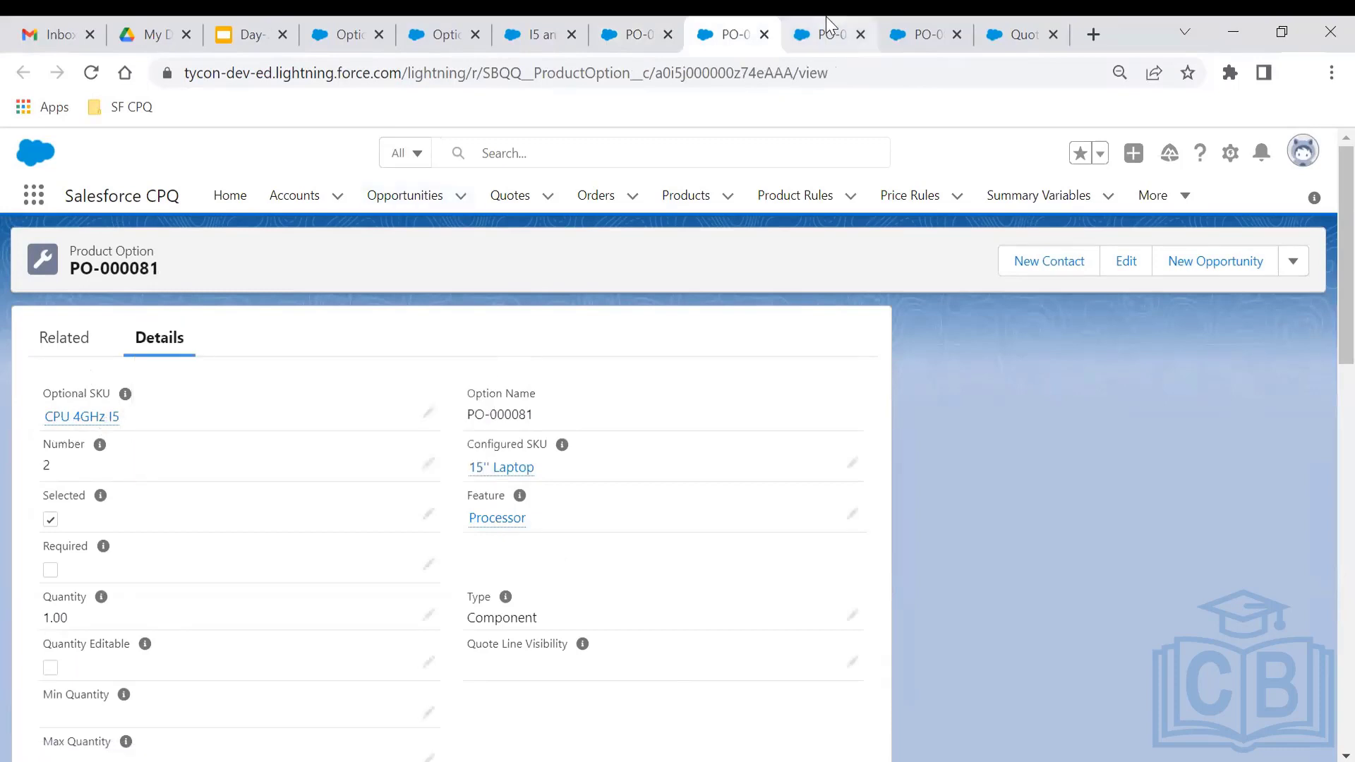
{"action": "left_click", "coordinate": [1029, 18]}
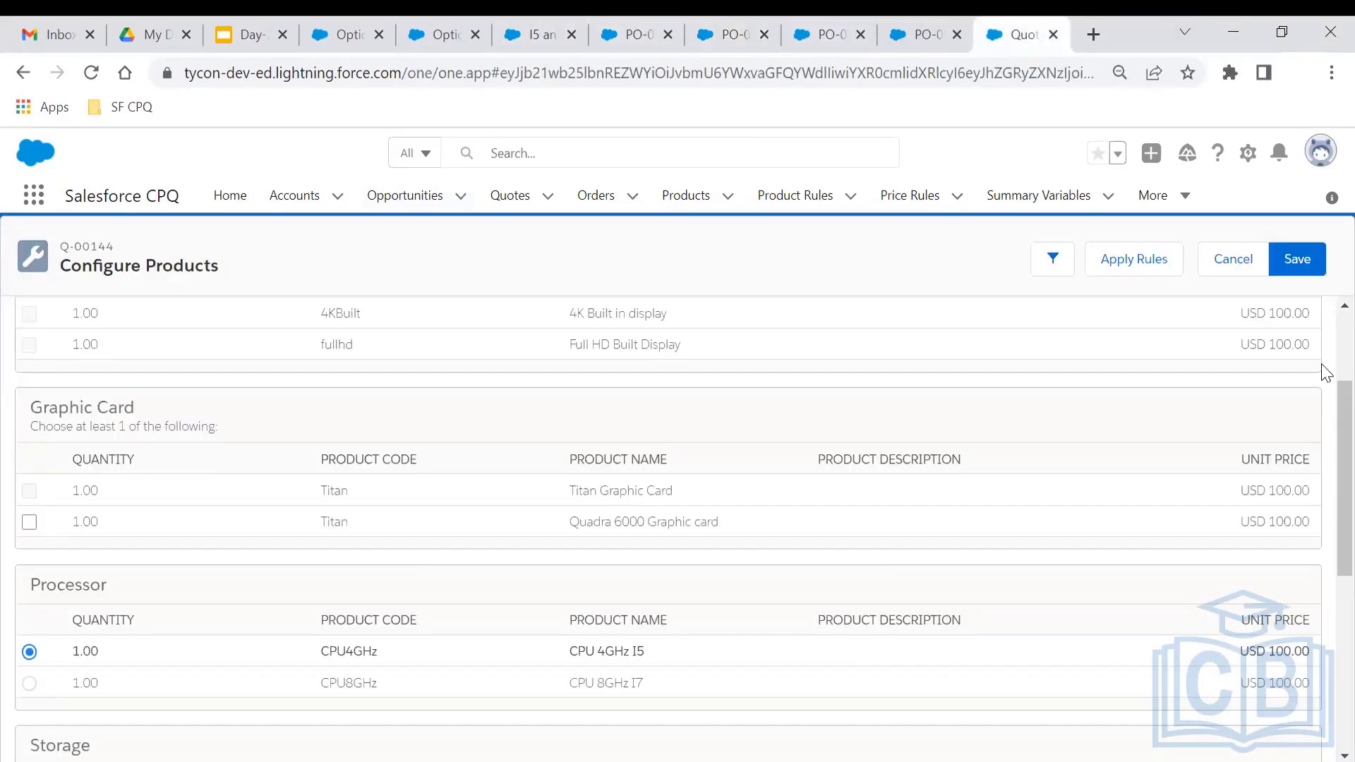
- Select the CPU 8GHz I7 processor and the Titan Graphic Card, and try to switch the processor to CPU 4GHz I5
{"action": "scroll", "coordinate": [1321, 445], "scroll_direction": "up", "scroll_amount": 2}
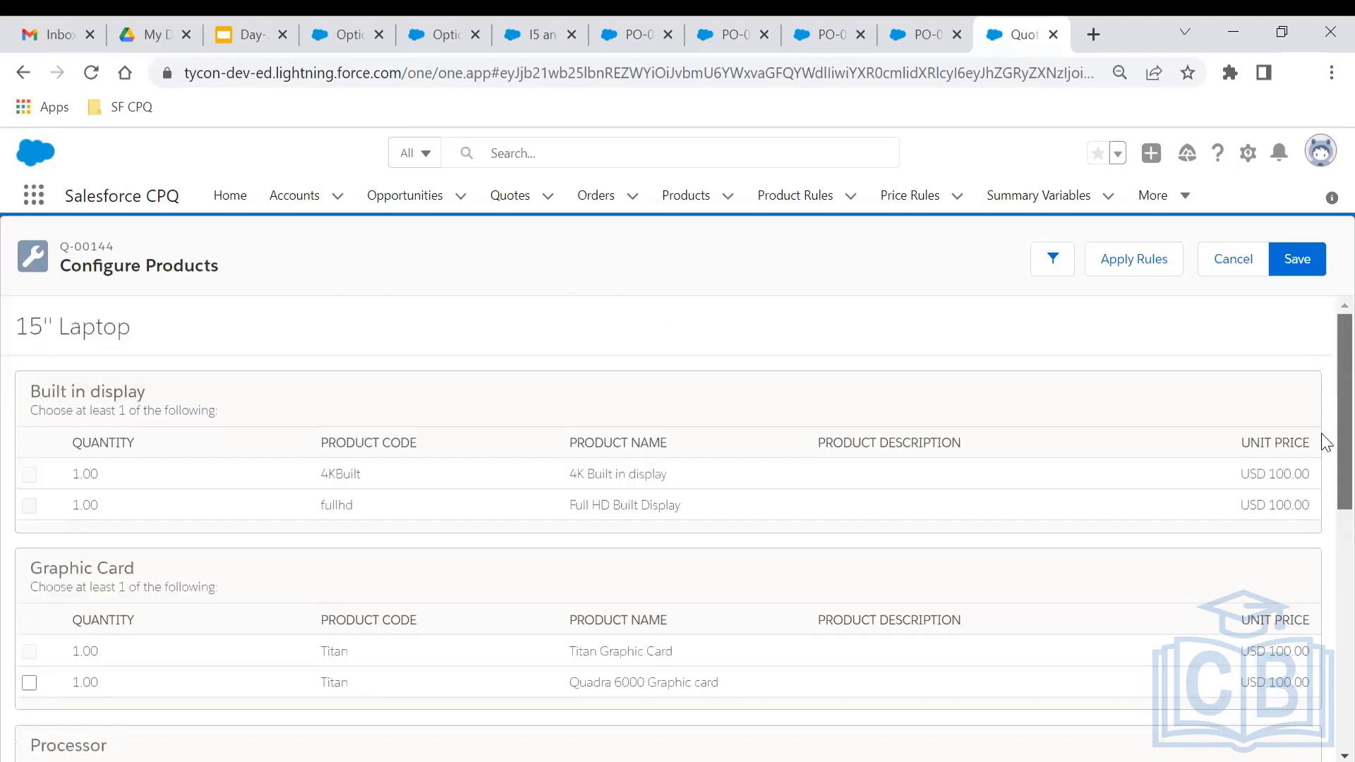
{"action": "scroll", "coordinate": [1321, 445], "scroll_direction": "down", "scroll_amount": 3}
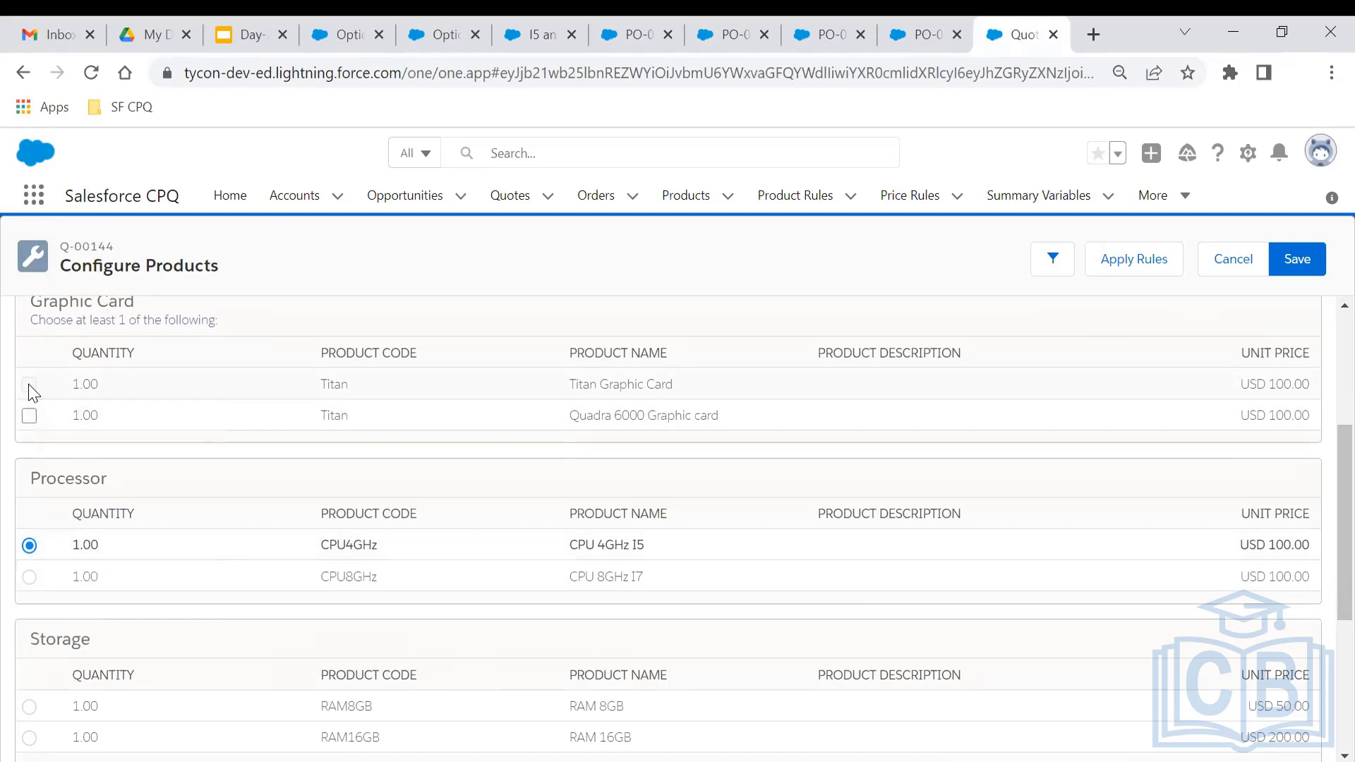
{"action": "left_click", "coordinate": [28, 578]}
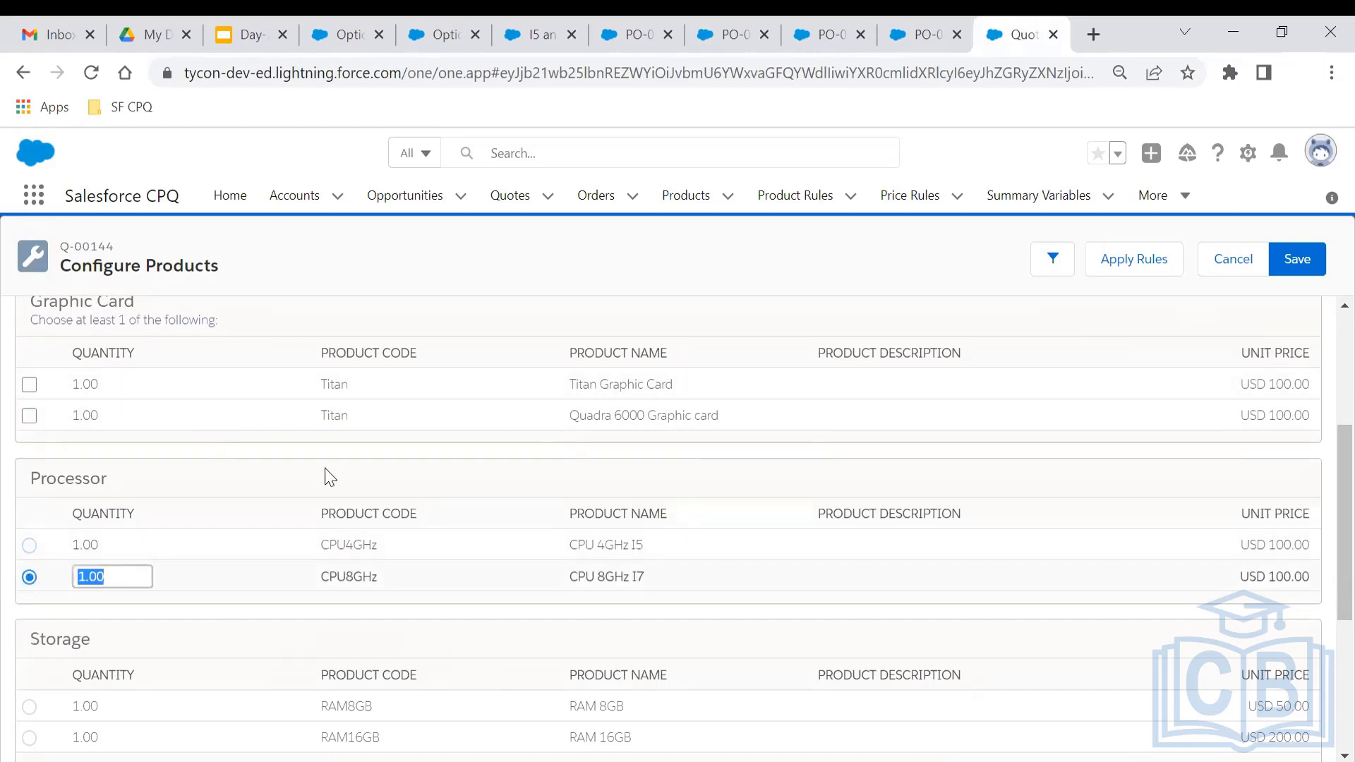
{"action": "left_click", "coordinate": [30, 386]}
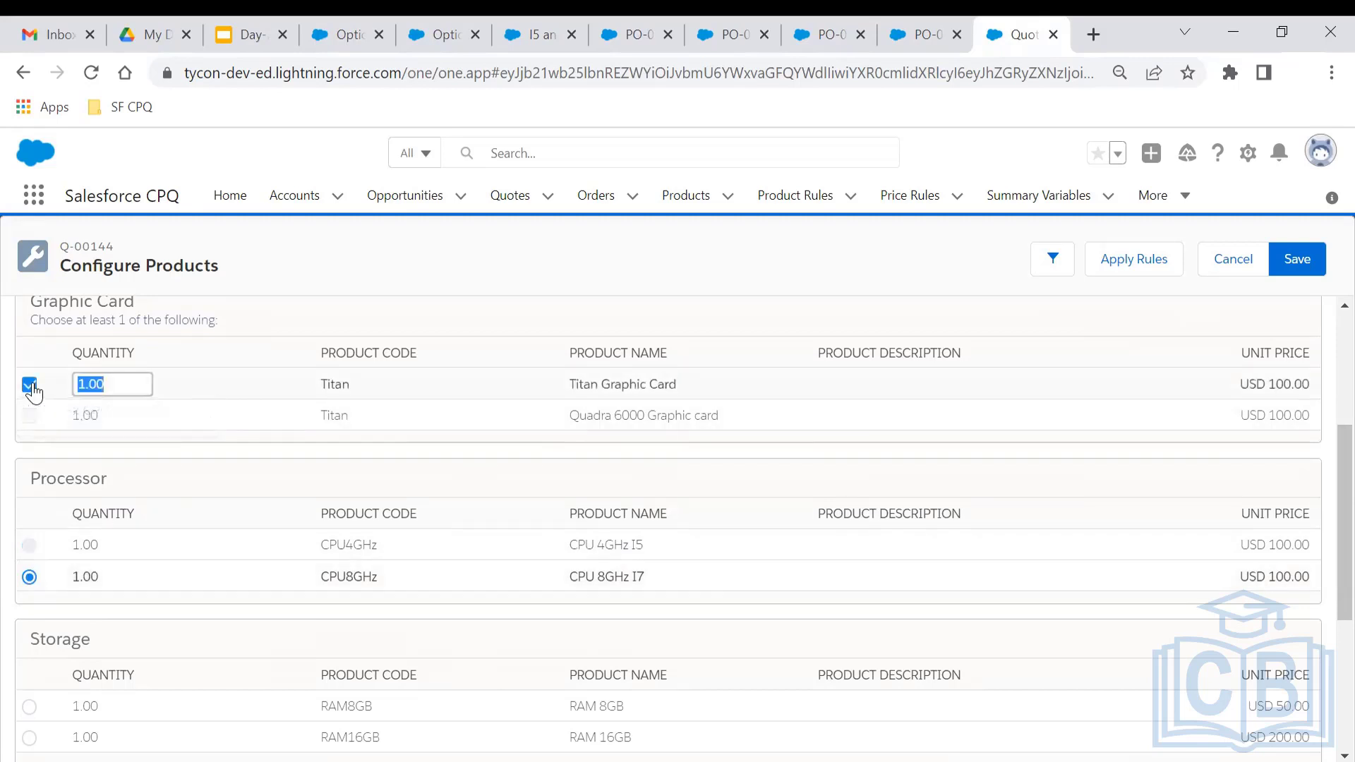
{"action": "left_click", "coordinate": [30, 549]}
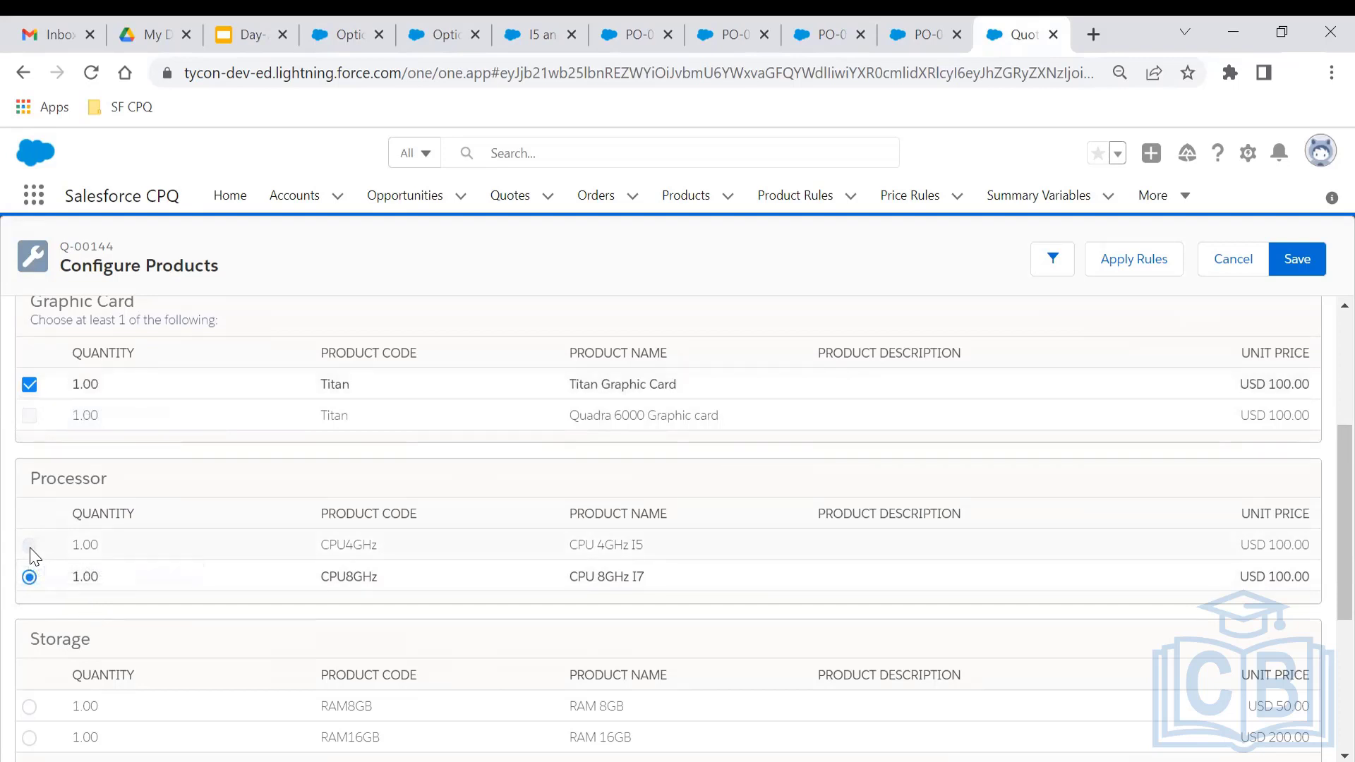
{"action": "scroll", "coordinate": [30, 554], "scroll_direction": "up", "scroll_amount": 4}
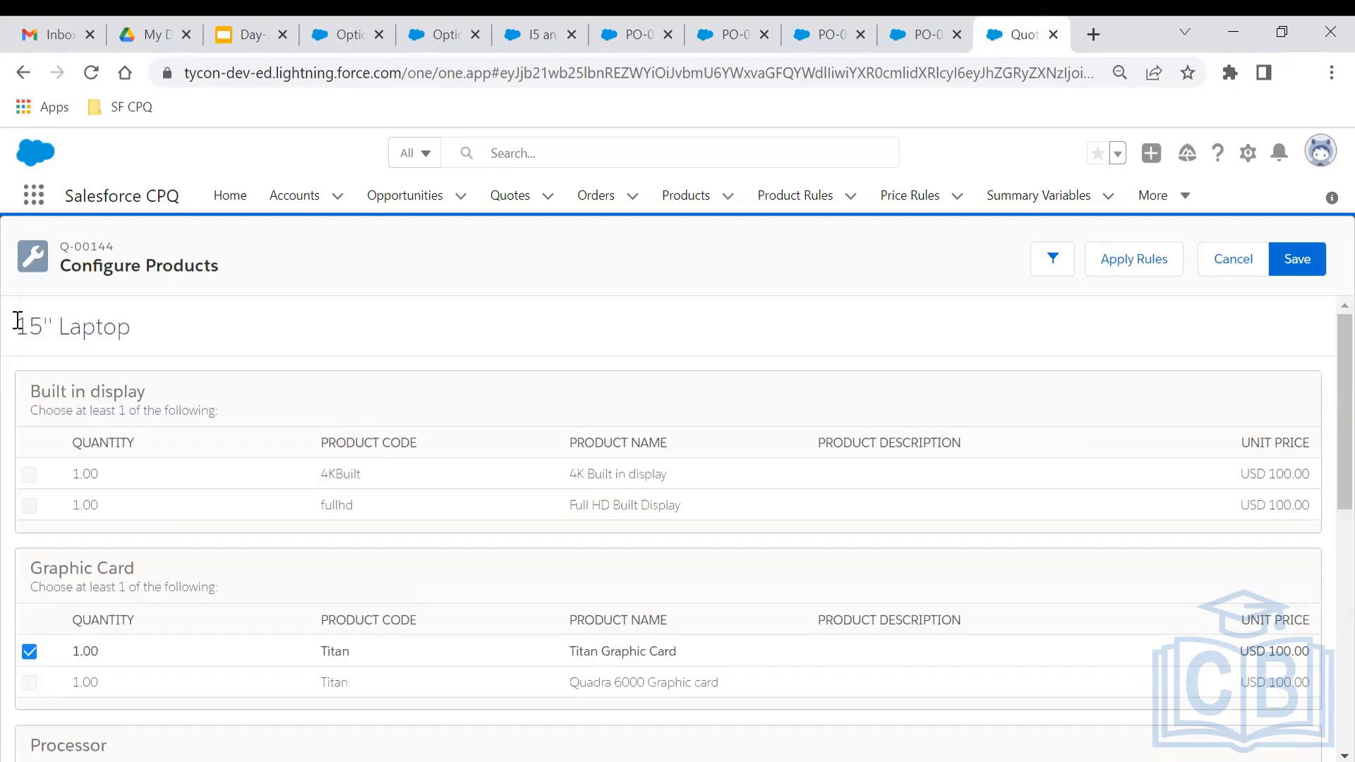
- Open the 15'' Laptop bundle's product record from the Products list and locate its Option Constraints related list
{"action": "left_click_drag", "start_coordinate": [16, 326], "coordinate": [146, 329]}
{"action": "left_click", "coordinate": [146, 329]}
{"action": "left_click", "coordinate": [530, 18]}
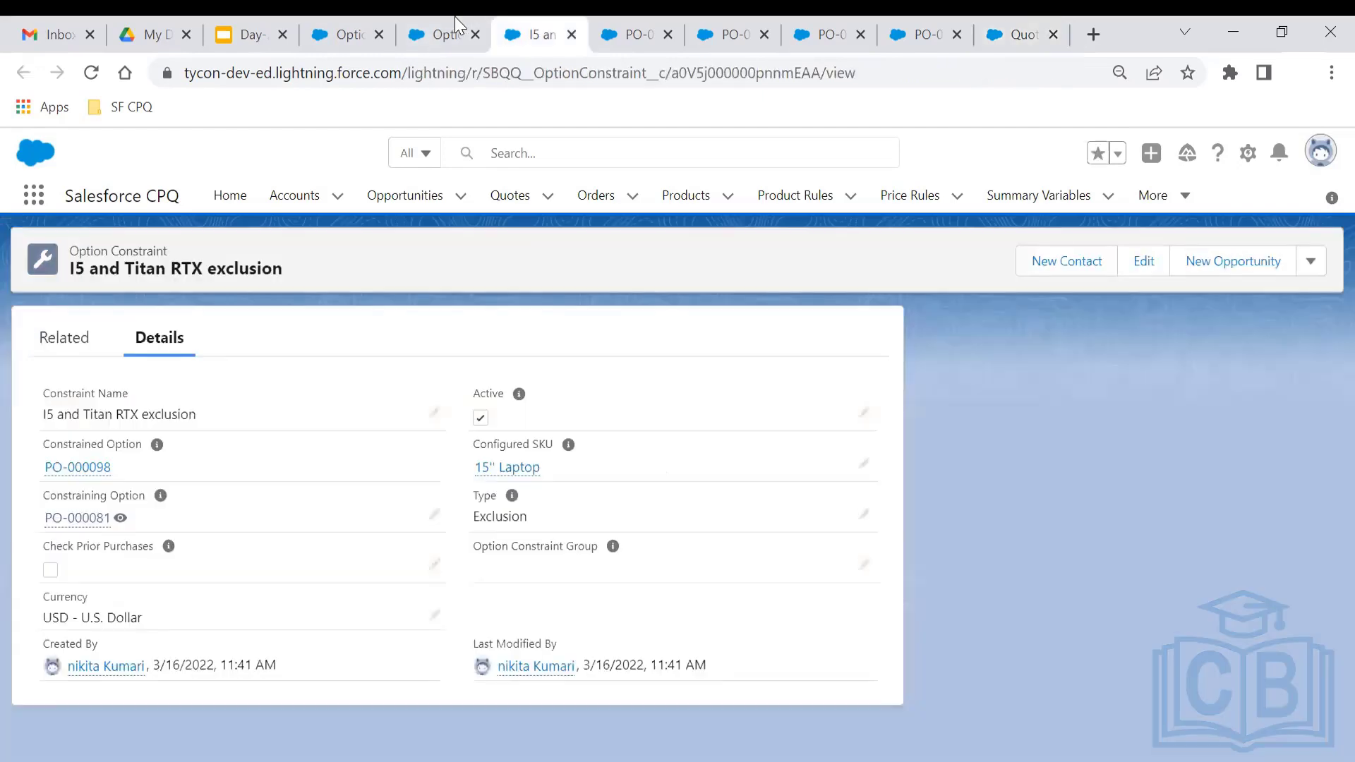
{"action": "left_click", "coordinate": [455, 18]}
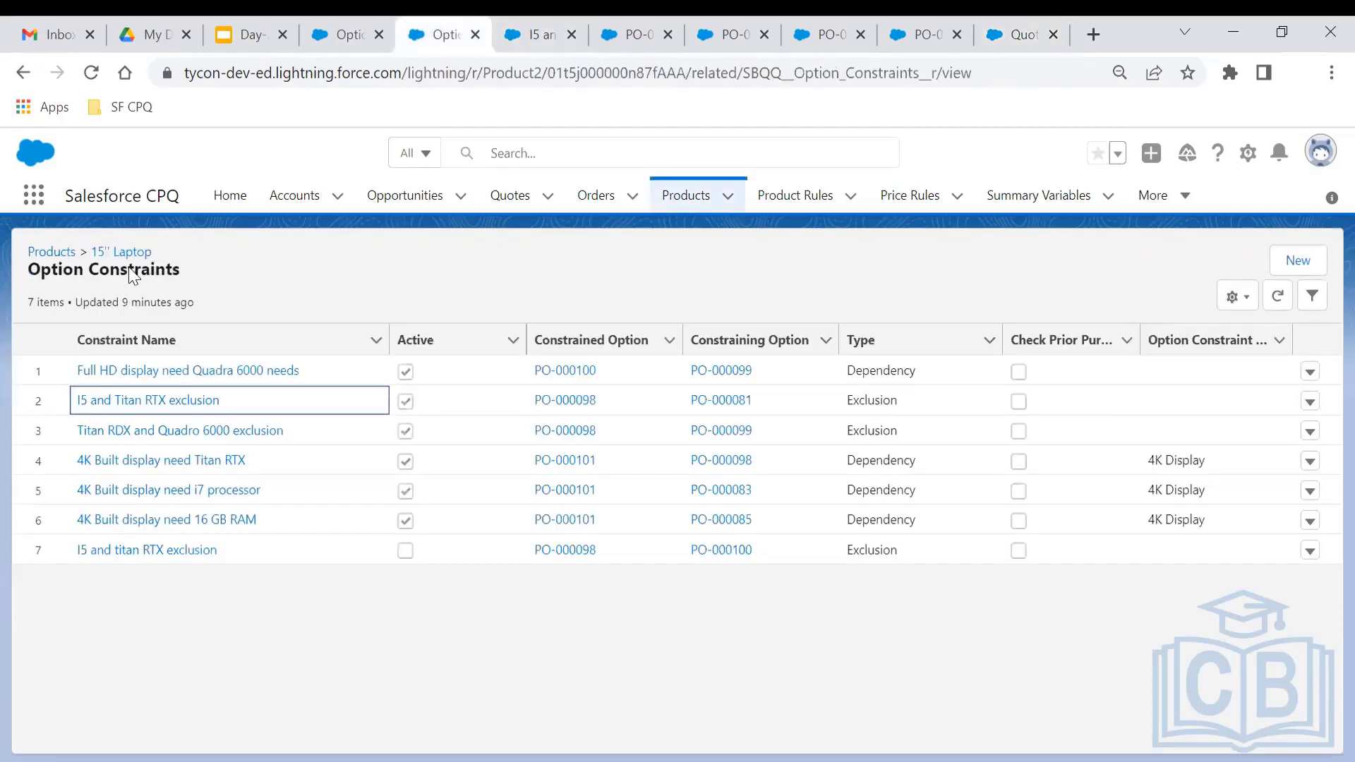
{"action": "left_click", "coordinate": [50, 254]}
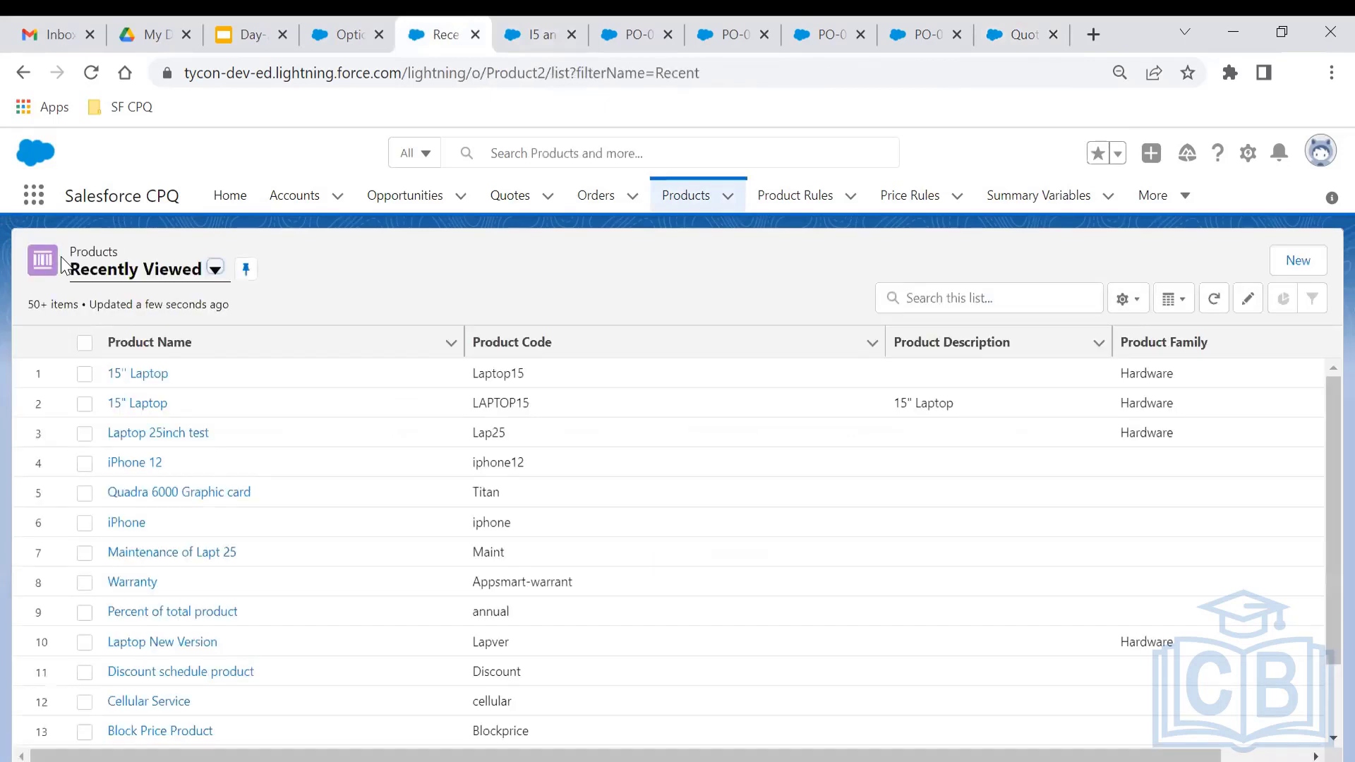
{"action": "left_click", "coordinate": [147, 374]}
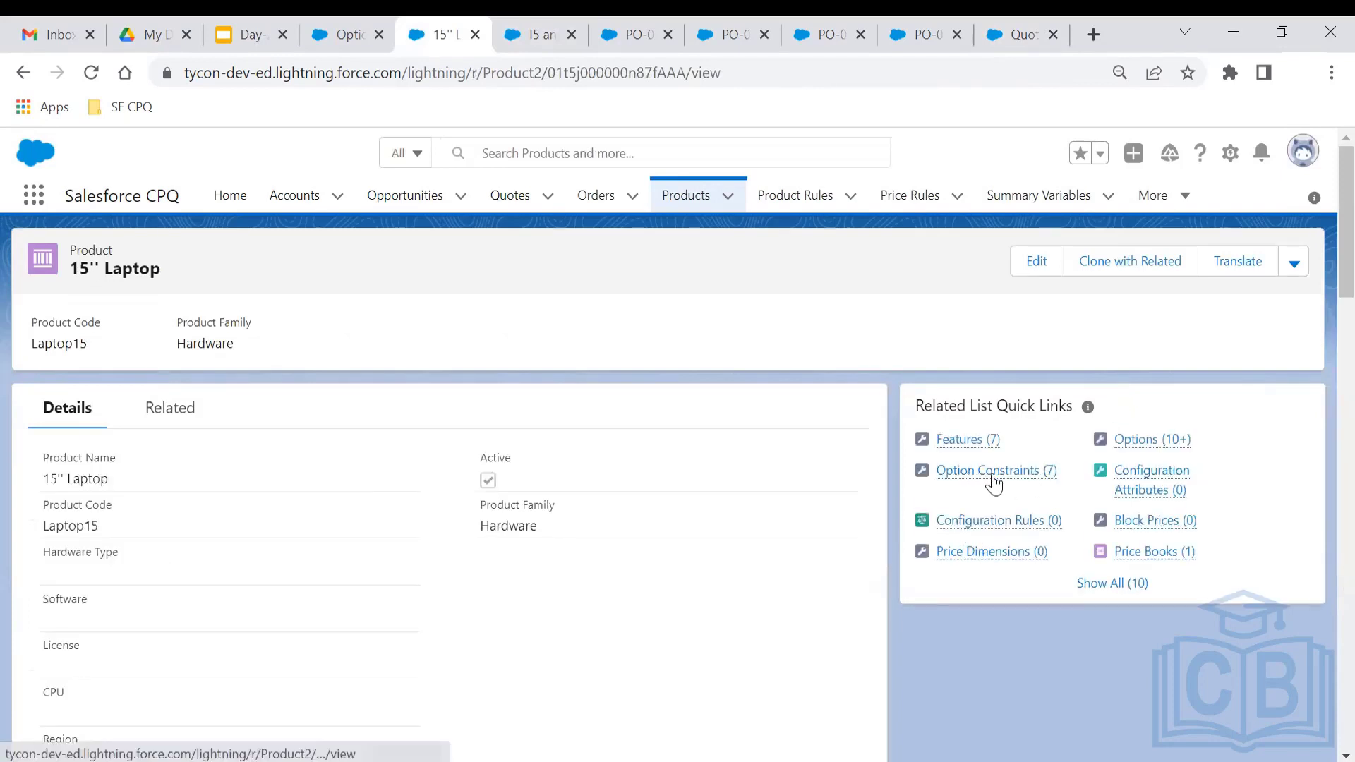
{"action": "mouse_move", "coordinate": [1015, 484]}
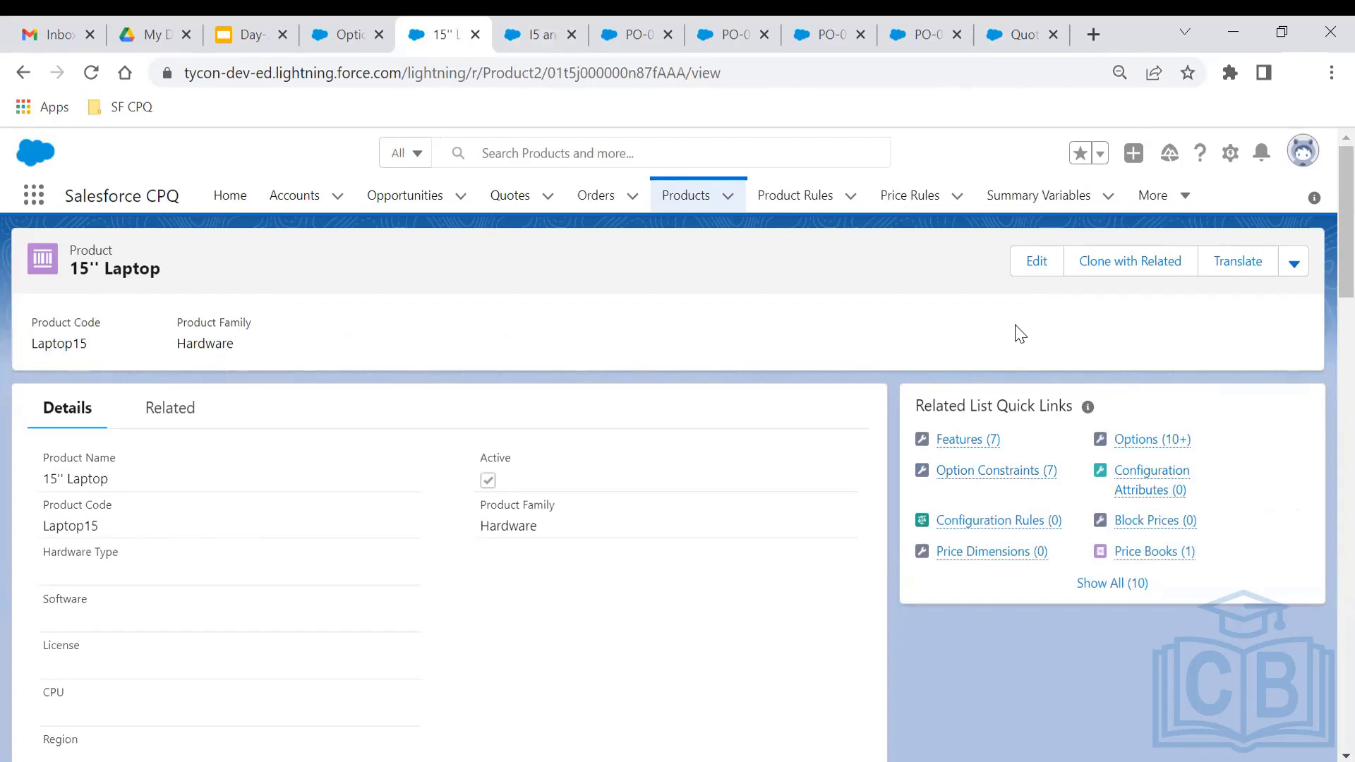
- Close the I5 and Titan RTX exclusion constraint tab and the four product option tabs
{"action": "left_click", "coordinate": [572, 34]}
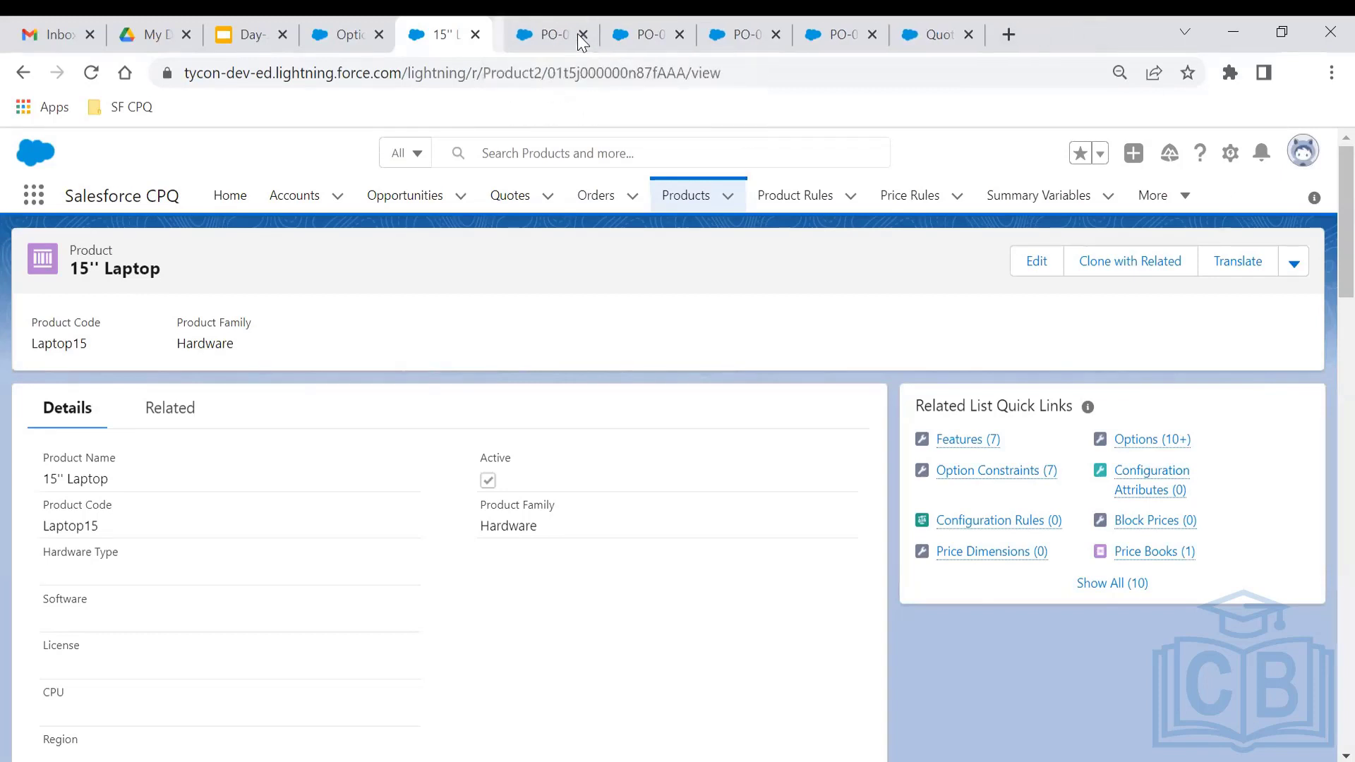
{"action": "left_click", "coordinate": [572, 34]}
{"action": "left_click", "coordinate": [572, 35]}
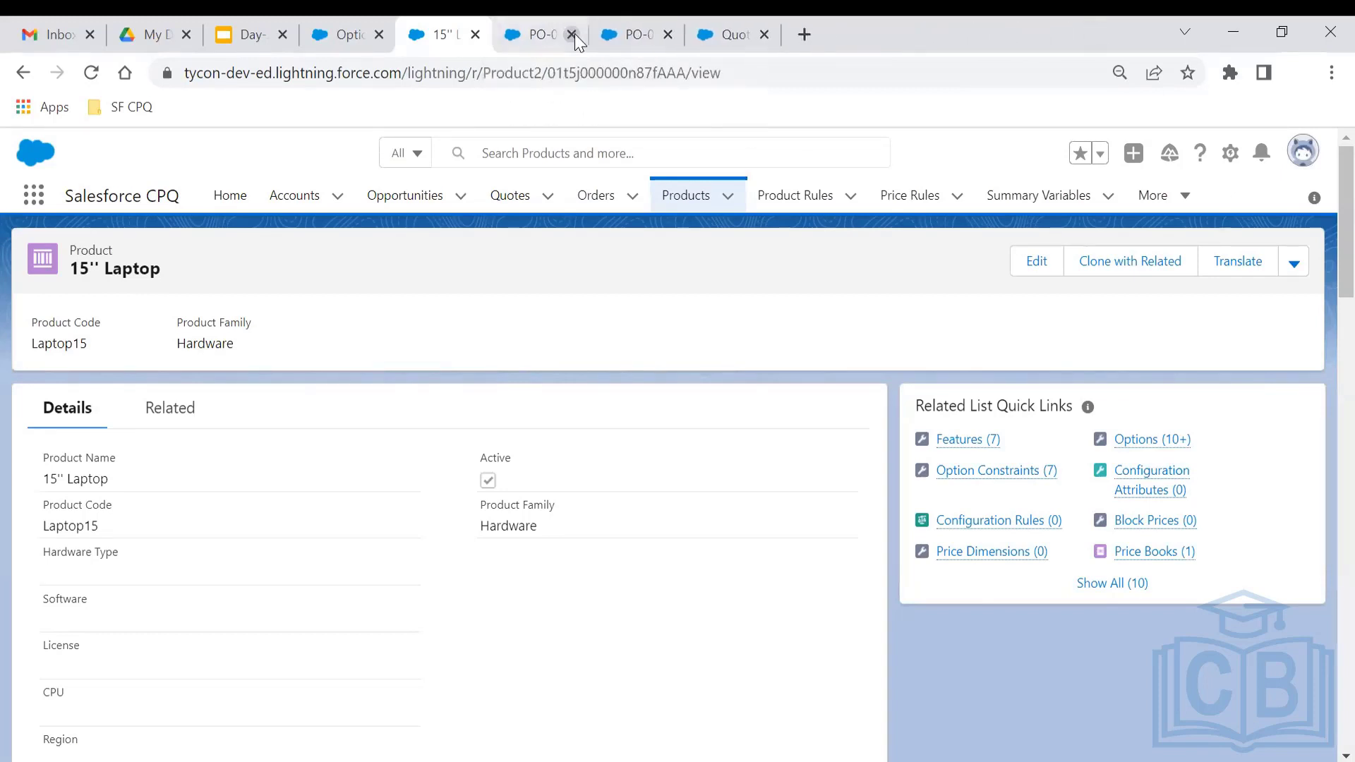
{"action": "left_click", "coordinate": [572, 35]}
{"action": "left_click", "coordinate": [573, 36]}
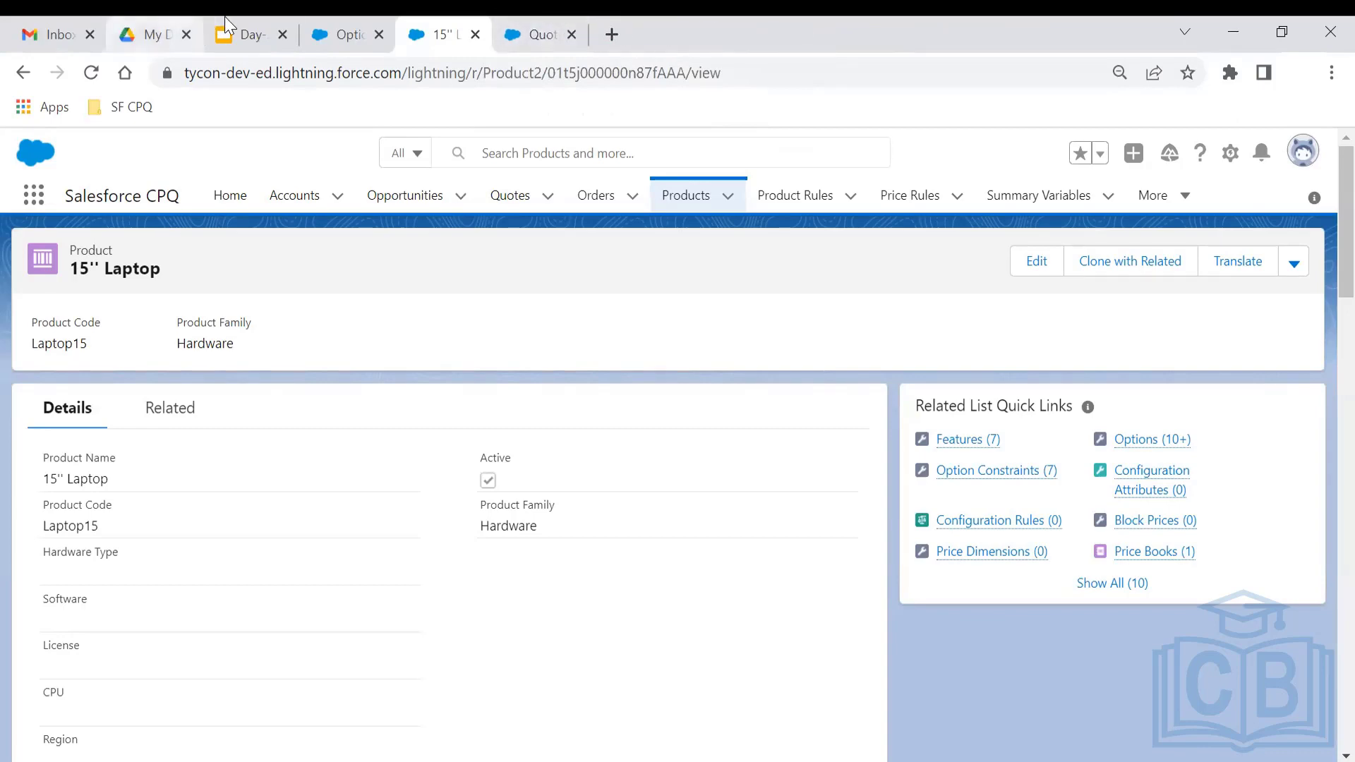
- Reread the Use Case slide in the Day-2 Part2 presentation, and open the 15'' Laptop's Option Constraints list in Salesforce
{"action": "left_click", "coordinate": [261, 25]}
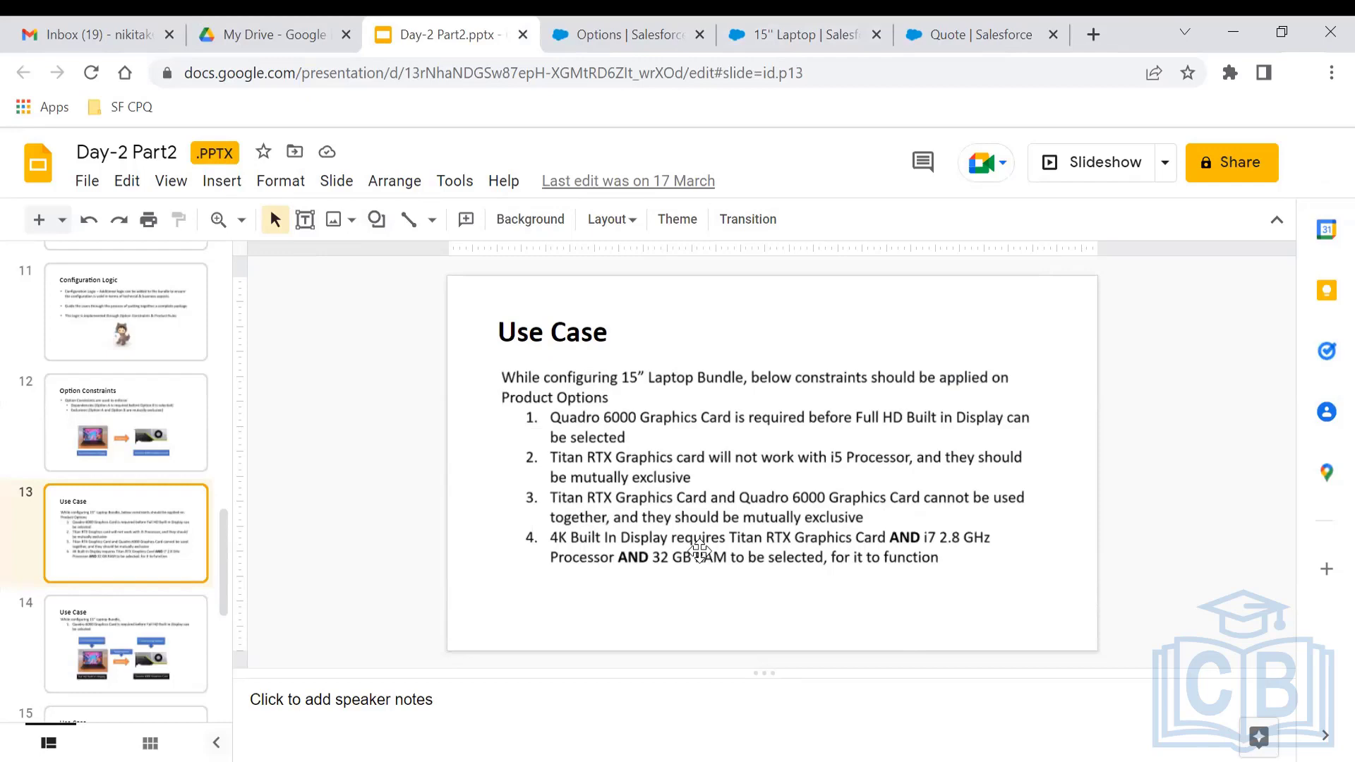
{"action": "left_click", "coordinate": [612, 21]}
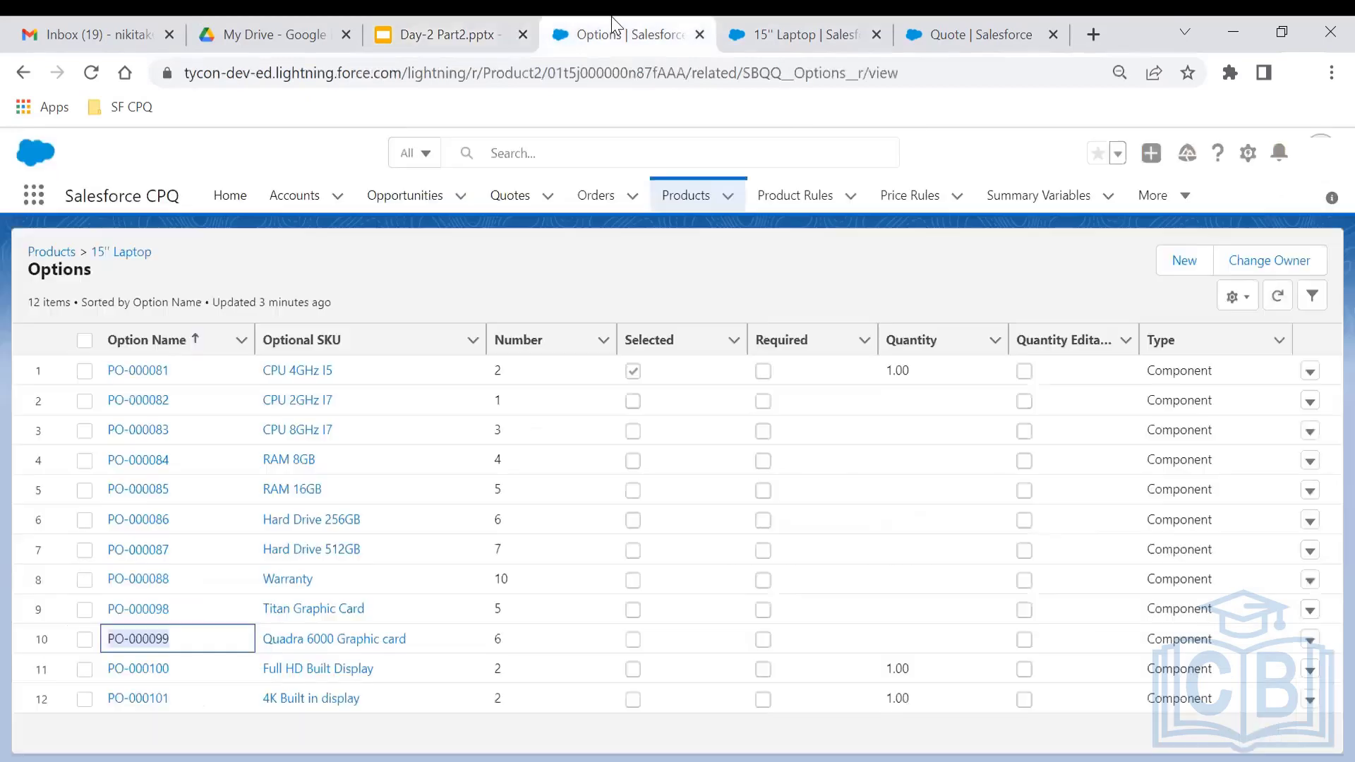
{"action": "left_click", "coordinate": [790, 16]}
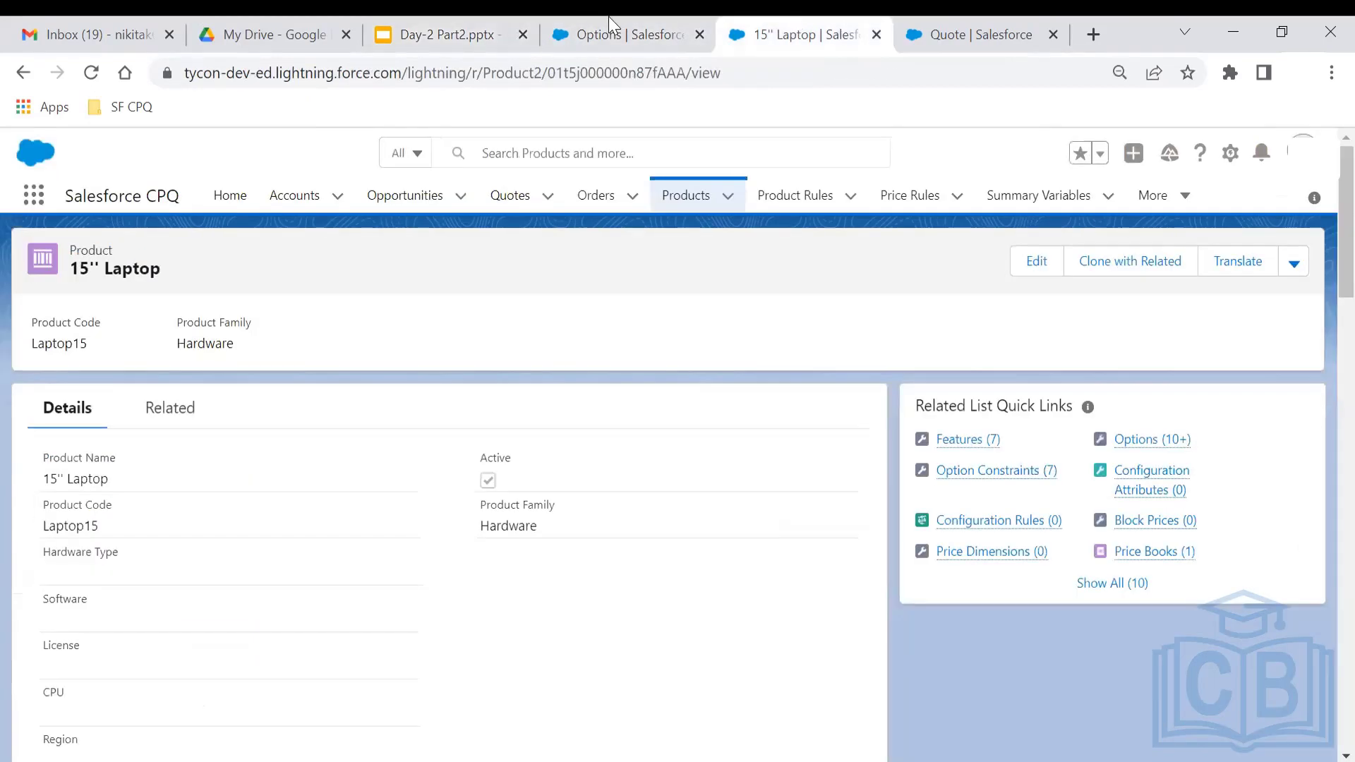
{"action": "left_click", "coordinate": [608, 16]}
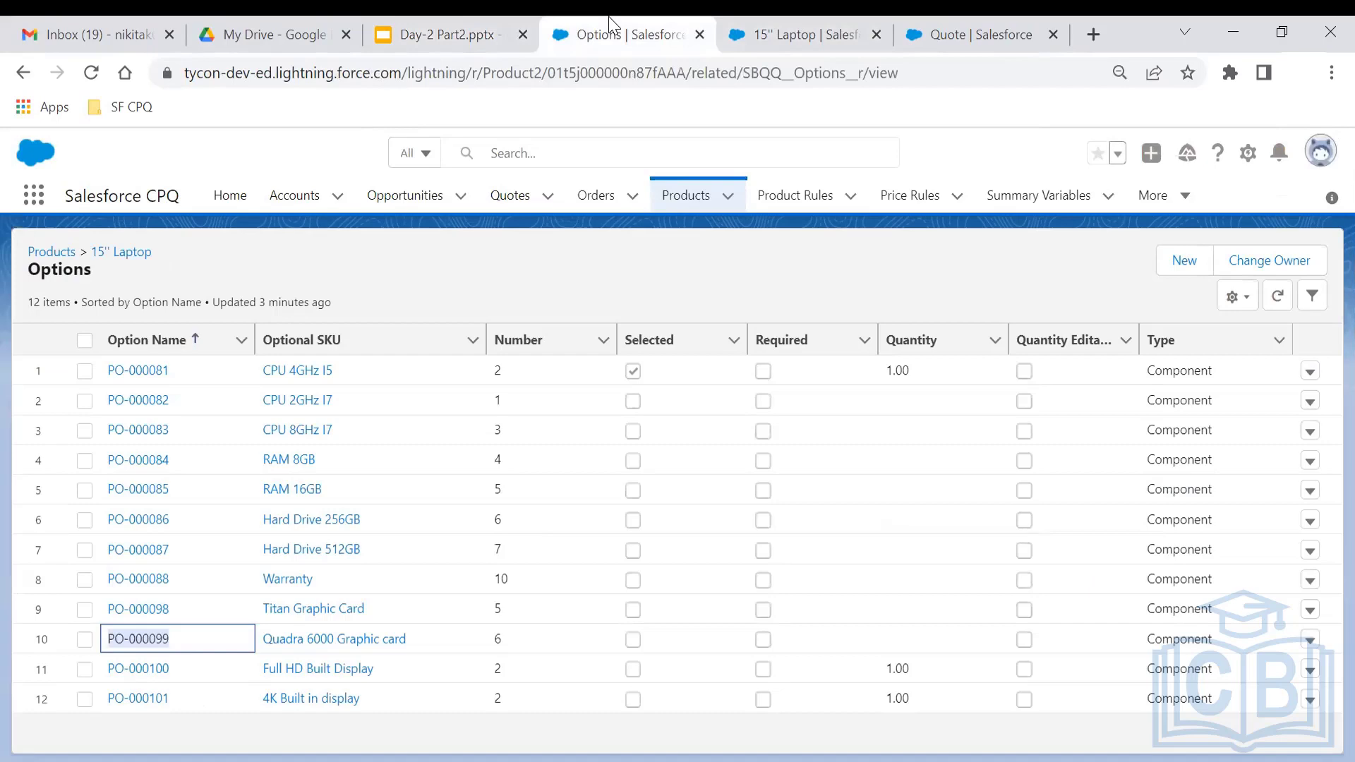
{"action": "left_click", "coordinate": [737, 20]}
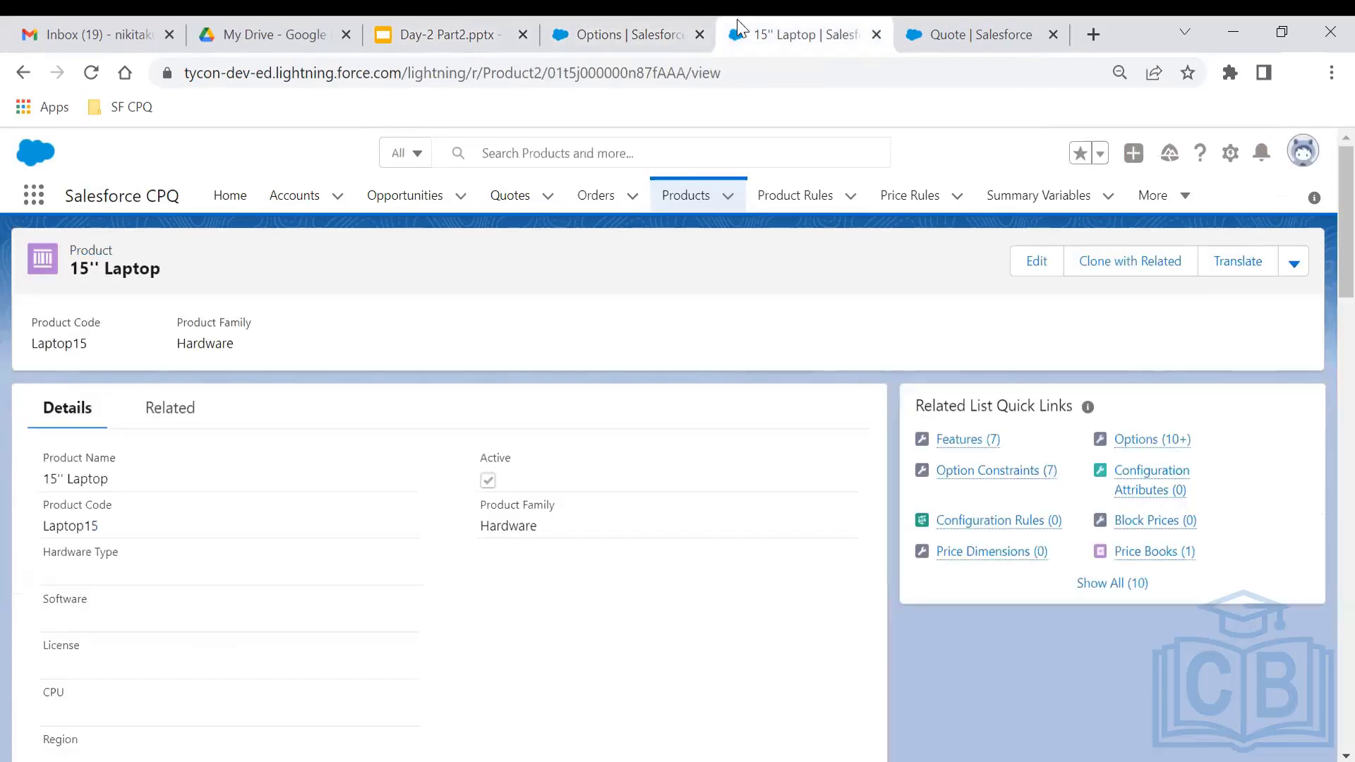
{"action": "left_click", "coordinate": [974, 478]}
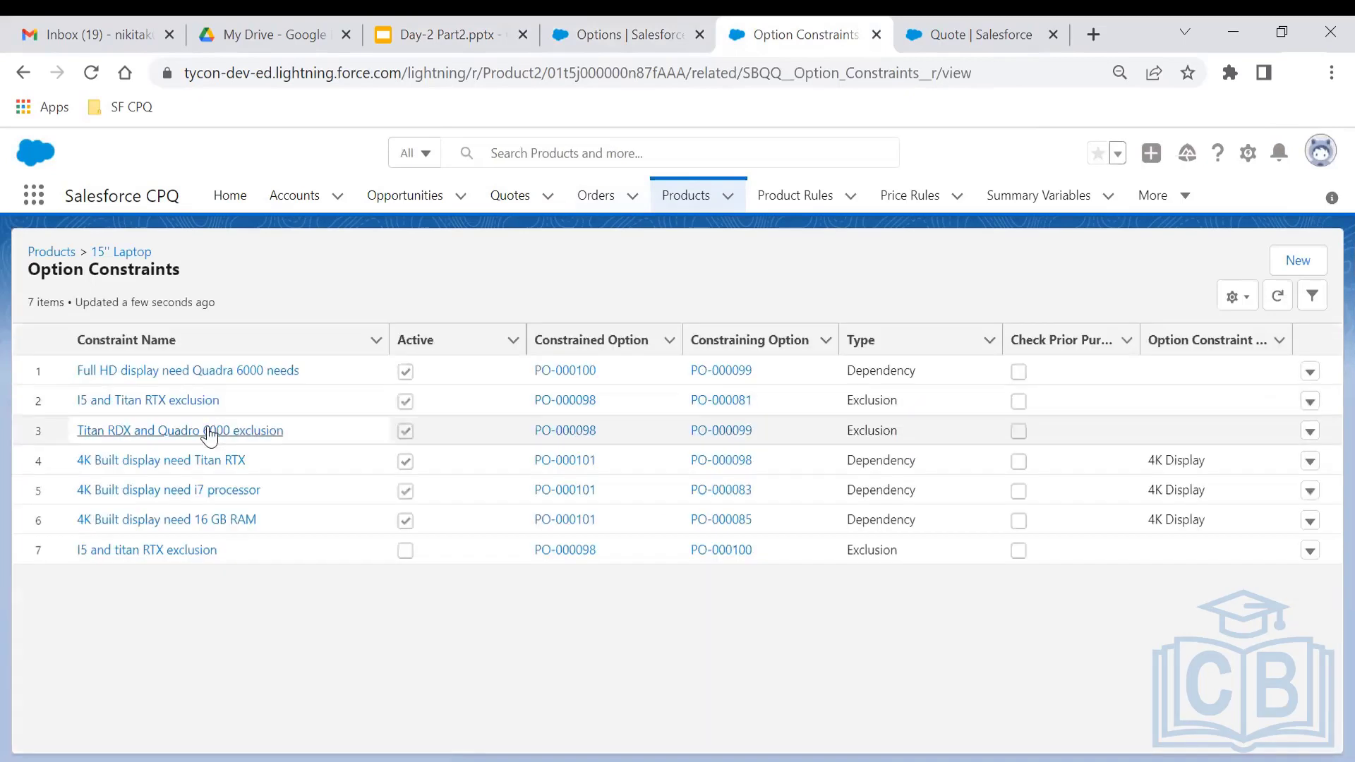
- Open the "Titan RDX and Quadro 6000 exclusion" constraint and examine its constrained option PO-000098 and constraining option PO-000099 in separate tabs
{"action": "left_click", "coordinate": [279, 431], "text": "ctrl"}
{"action": "left_click", "coordinate": [862, 16]}
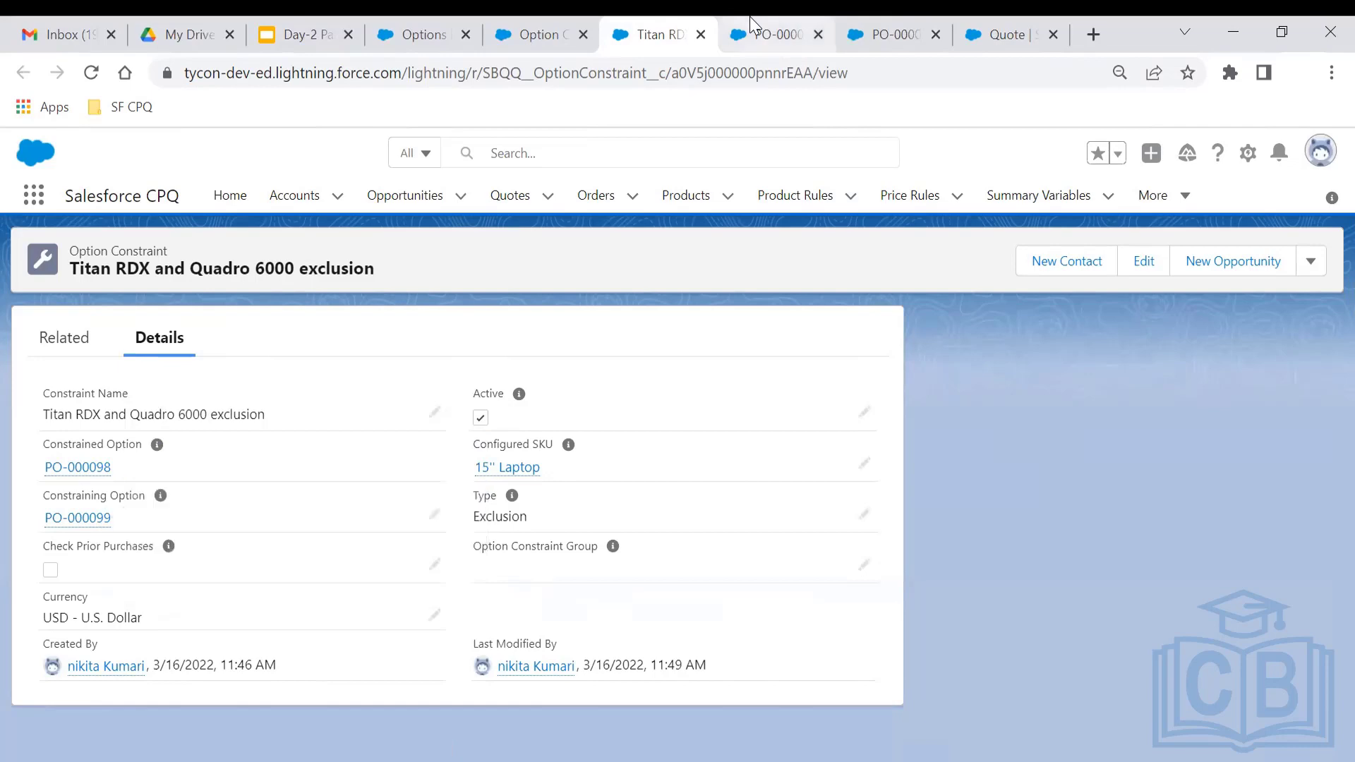
{"action": "left_click", "coordinate": [750, 19]}
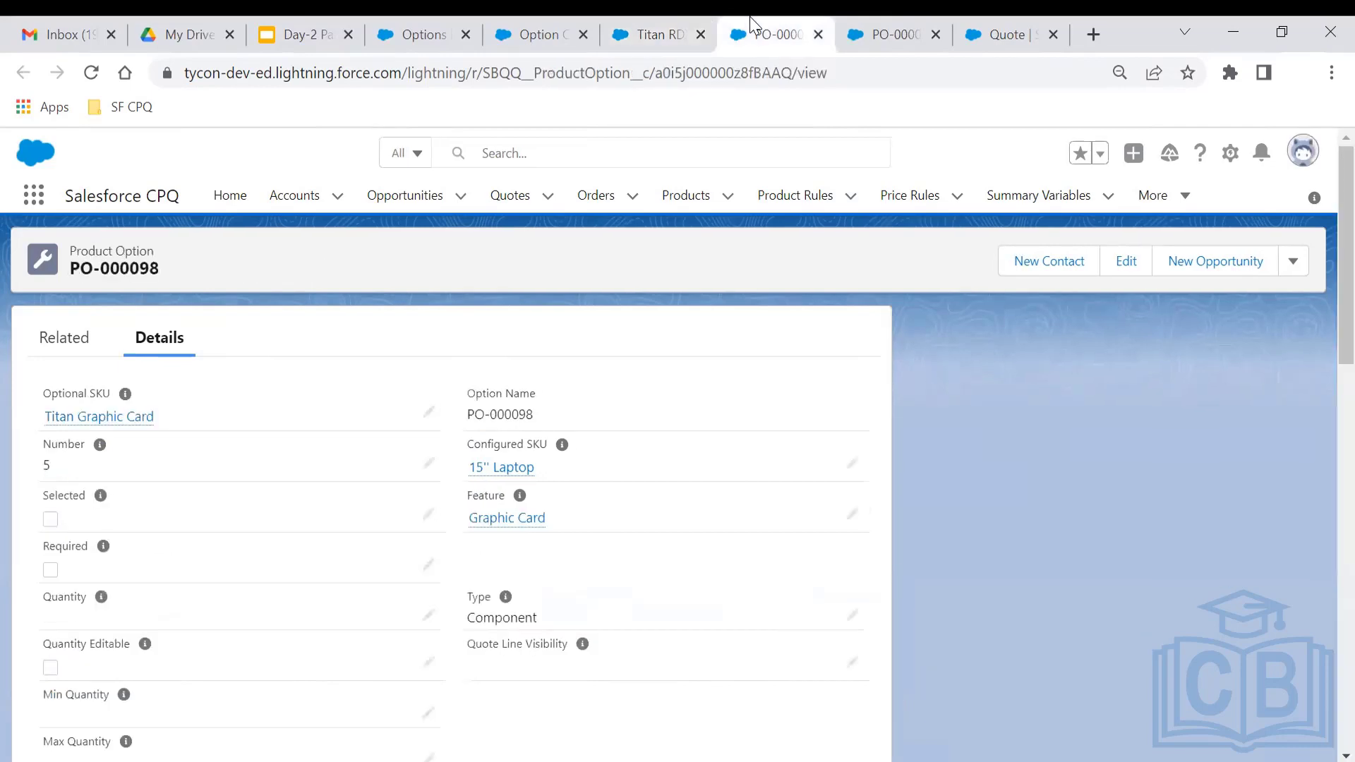
{"action": "left_click", "coordinate": [857, 17]}
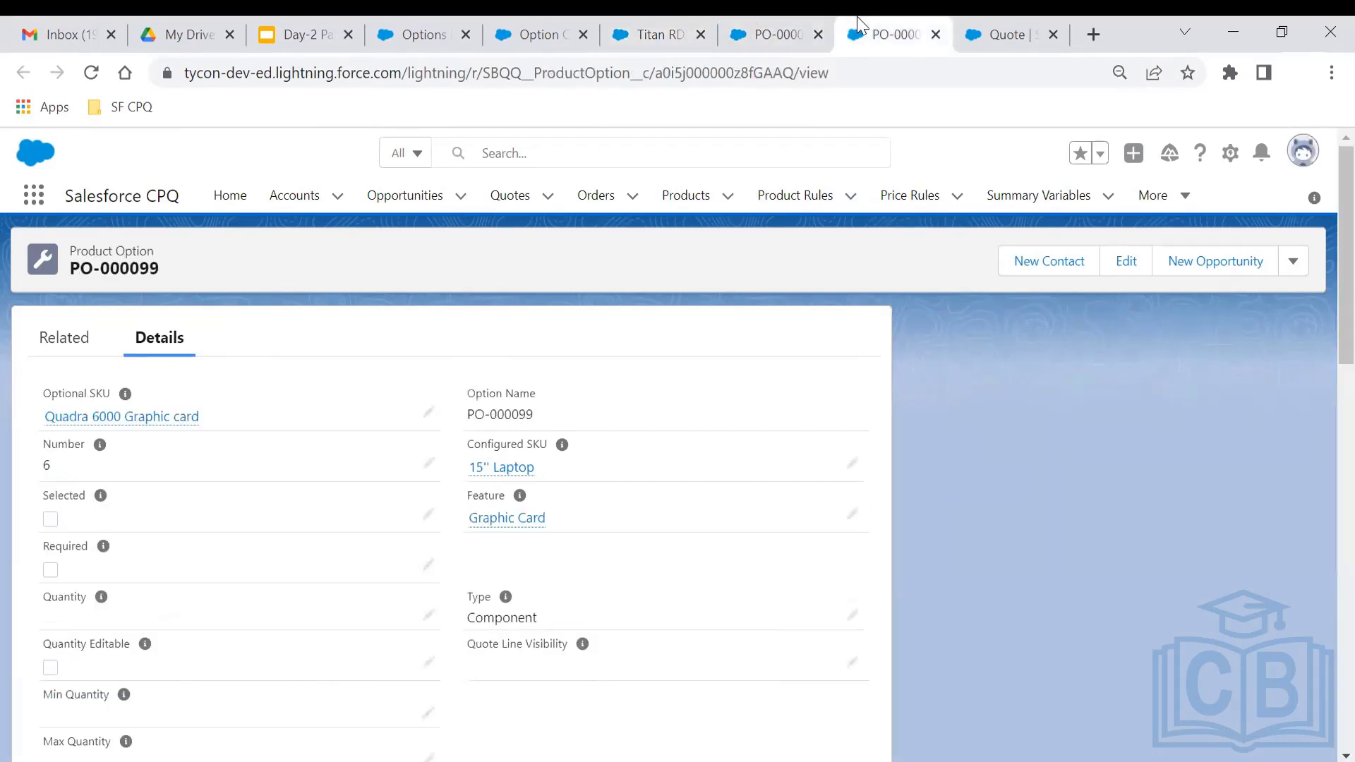
- Replace the Titan Graphic Card with the Quadra 6000 Graphic card in the quote's product configuration and check the Titan card's exclusion hint
{"action": "left_click", "coordinate": [1041, 26]}
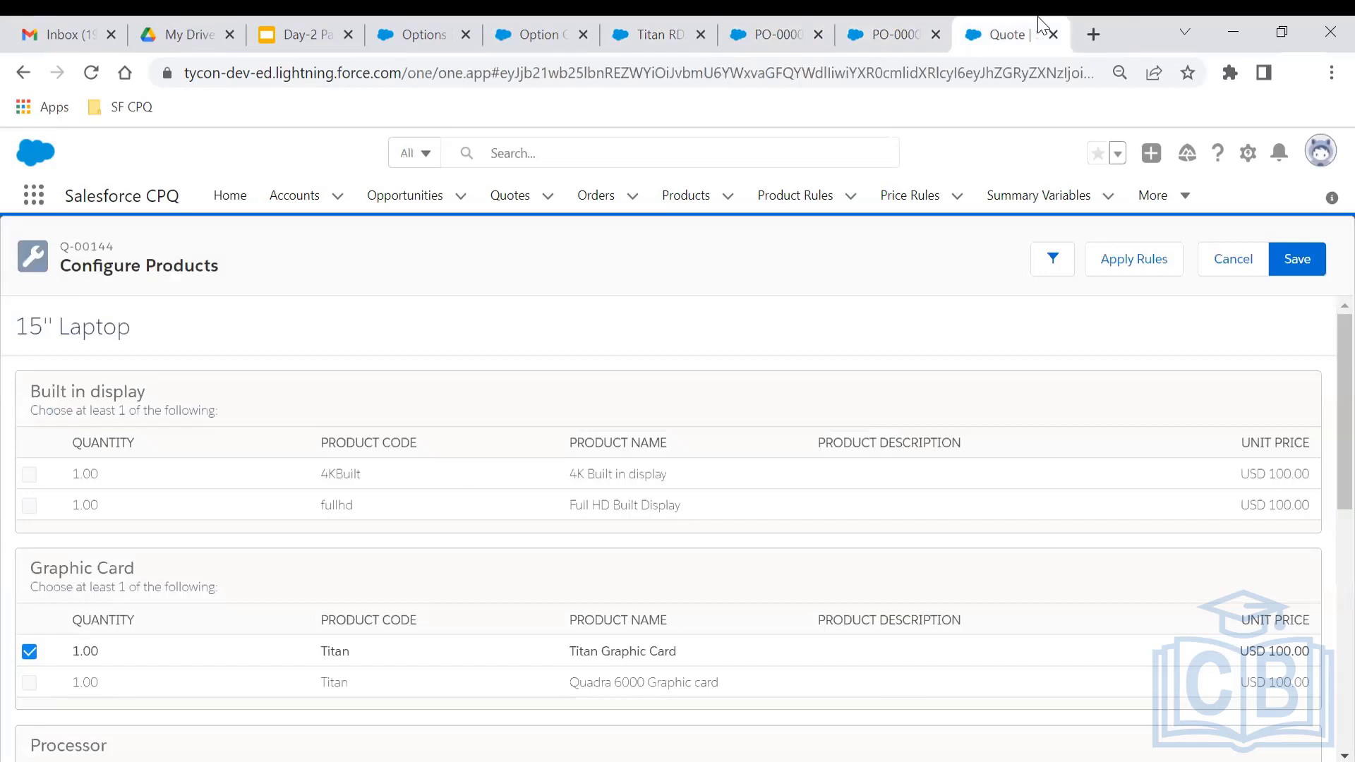
{"action": "scroll", "coordinate": [1325, 405], "scroll_direction": "down", "scroll_amount": 2}
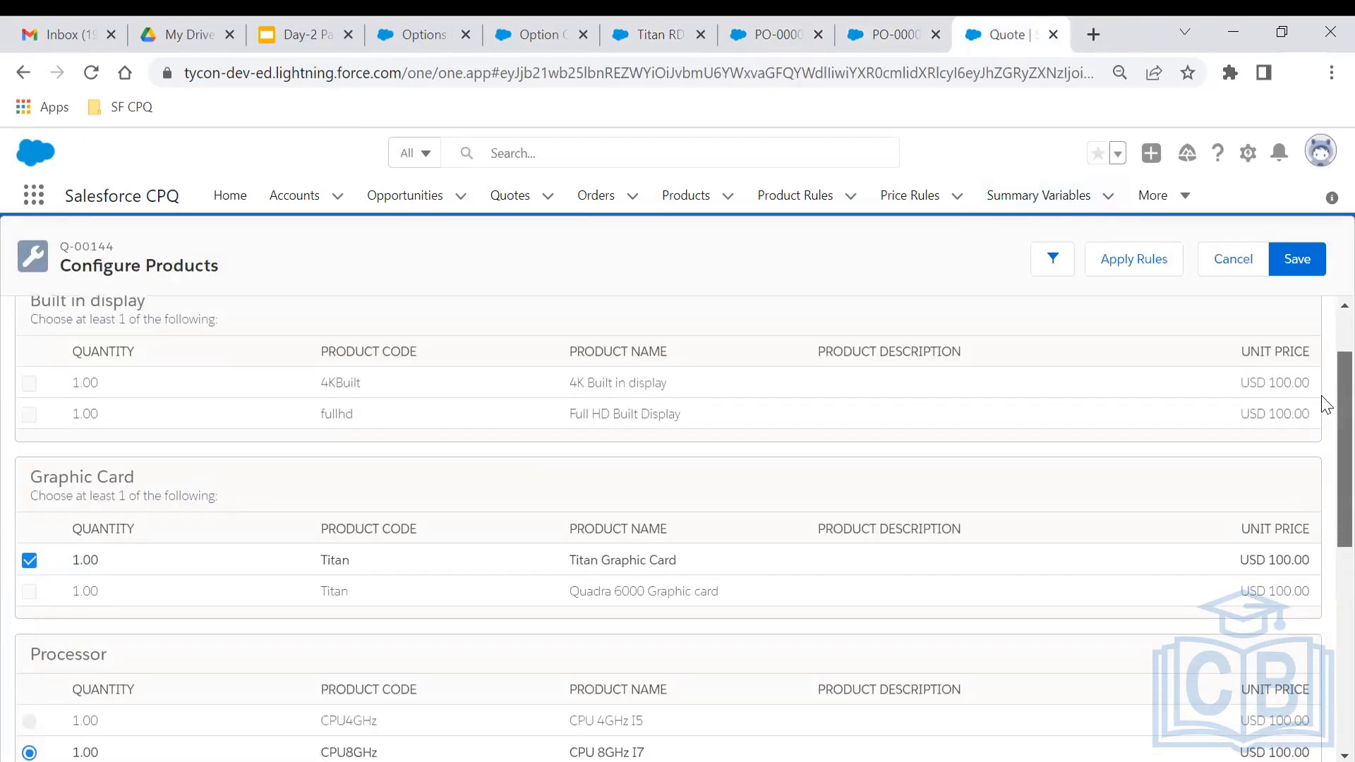
{"action": "mouse_move", "coordinate": [30, 563]}
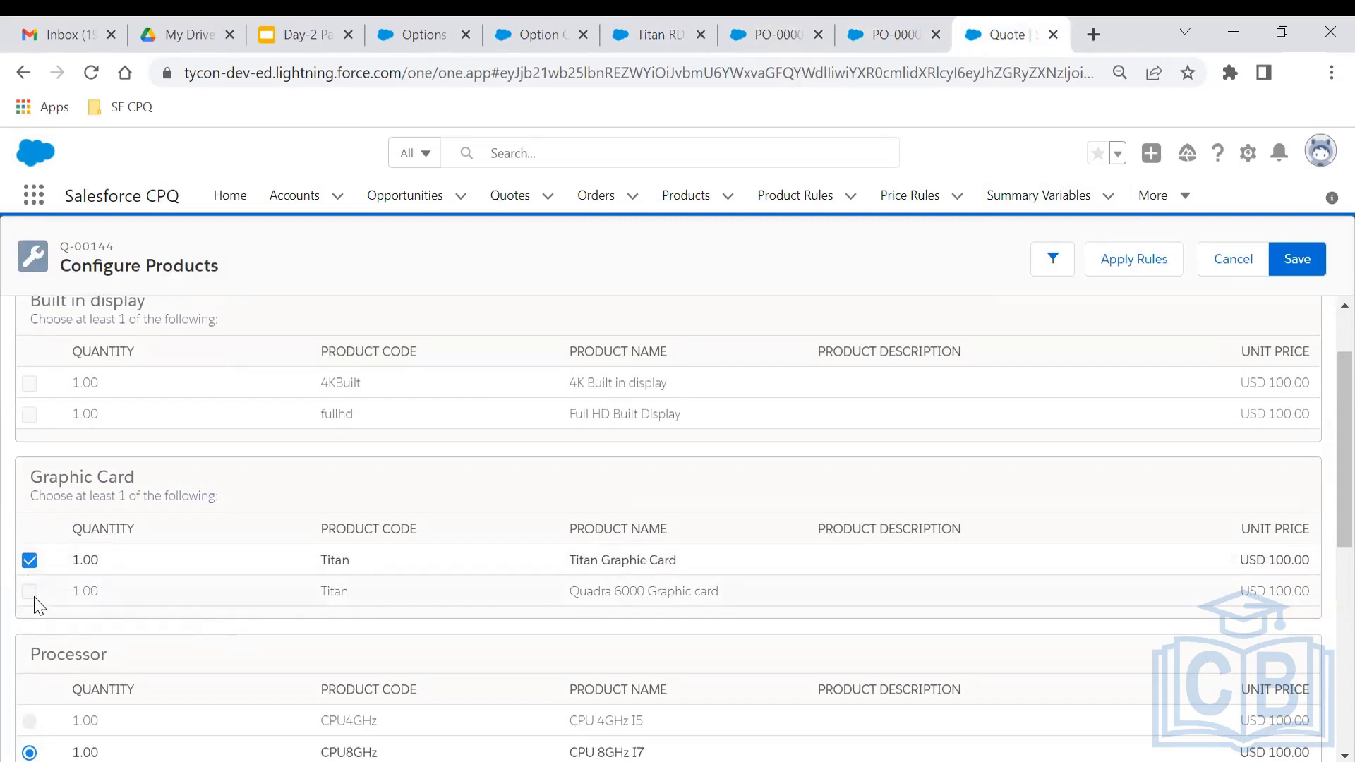
{"action": "mouse_move", "coordinate": [38, 605]}
{"action": "left_click", "coordinate": [29, 560]}
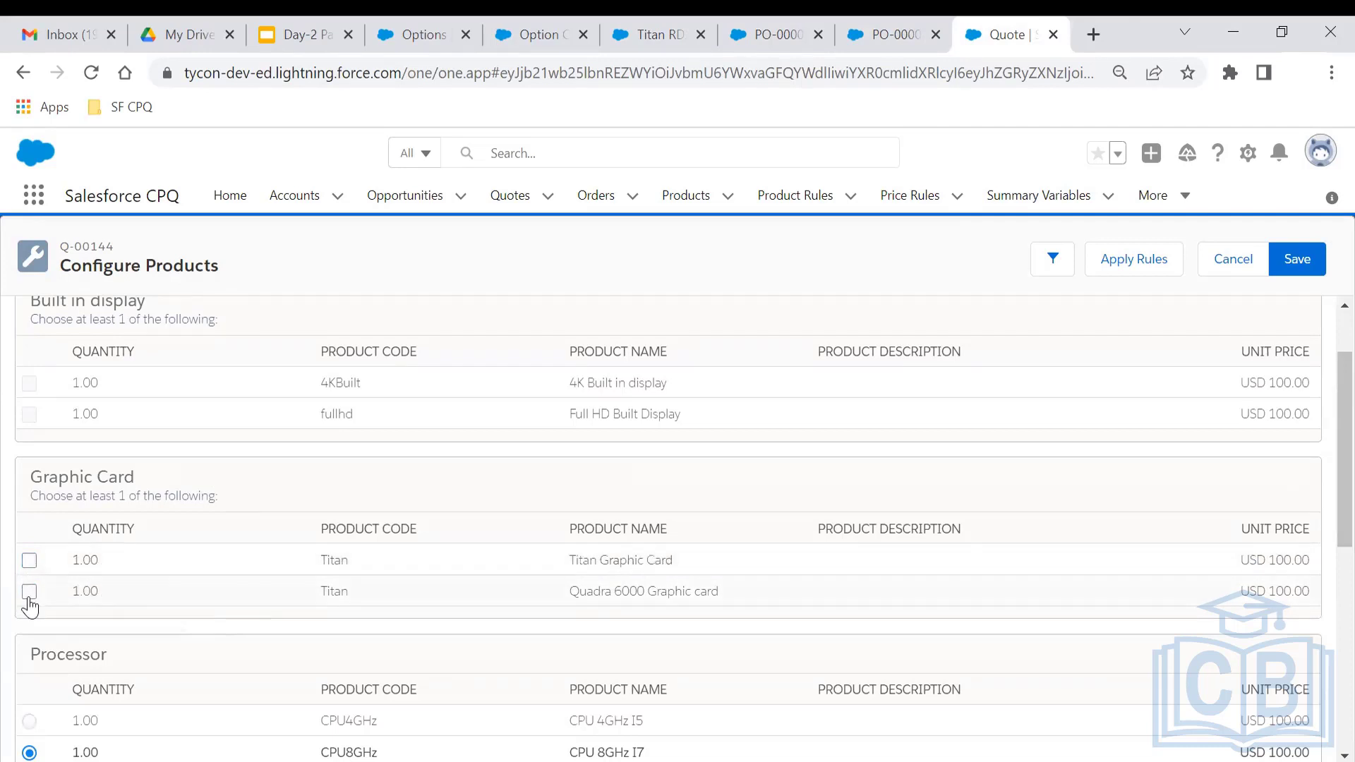
{"action": "left_click", "coordinate": [29, 595]}
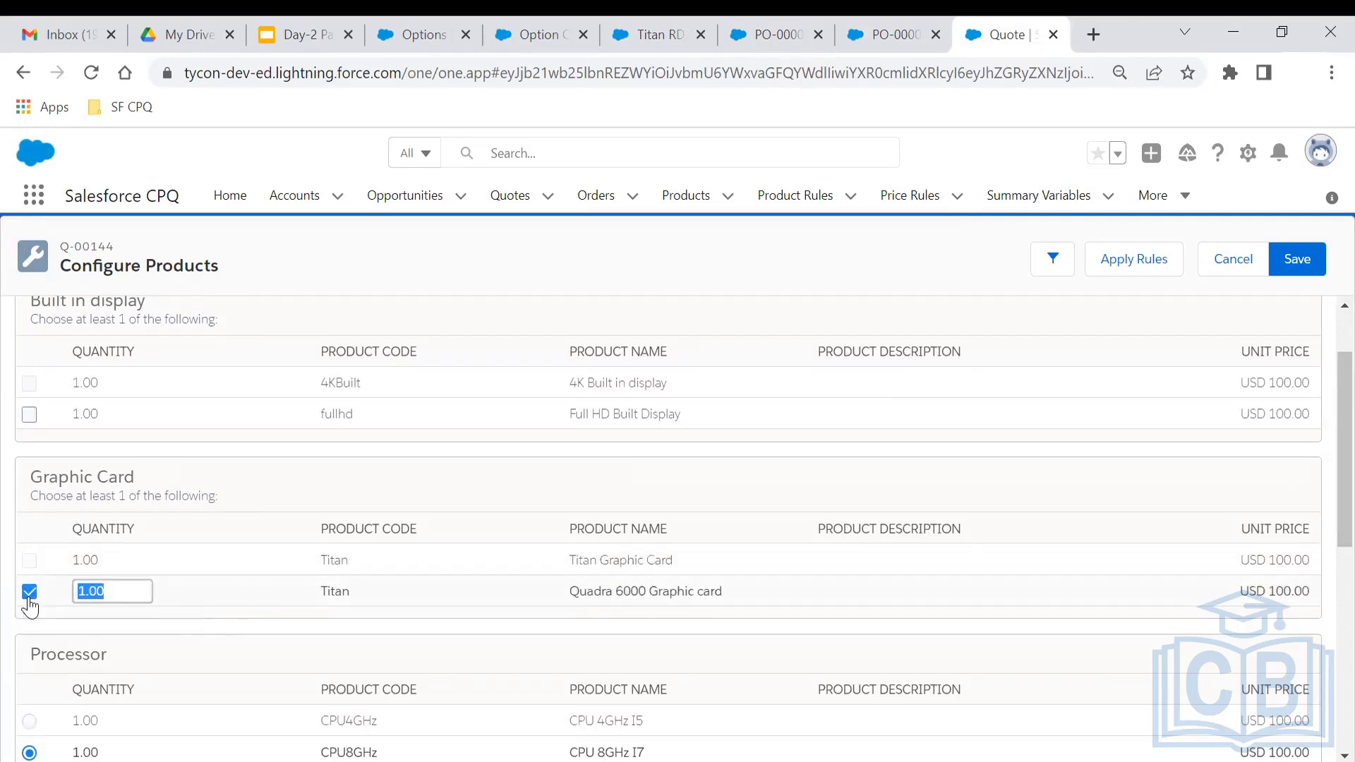
{"action": "left_click", "coordinate": [31, 563]}
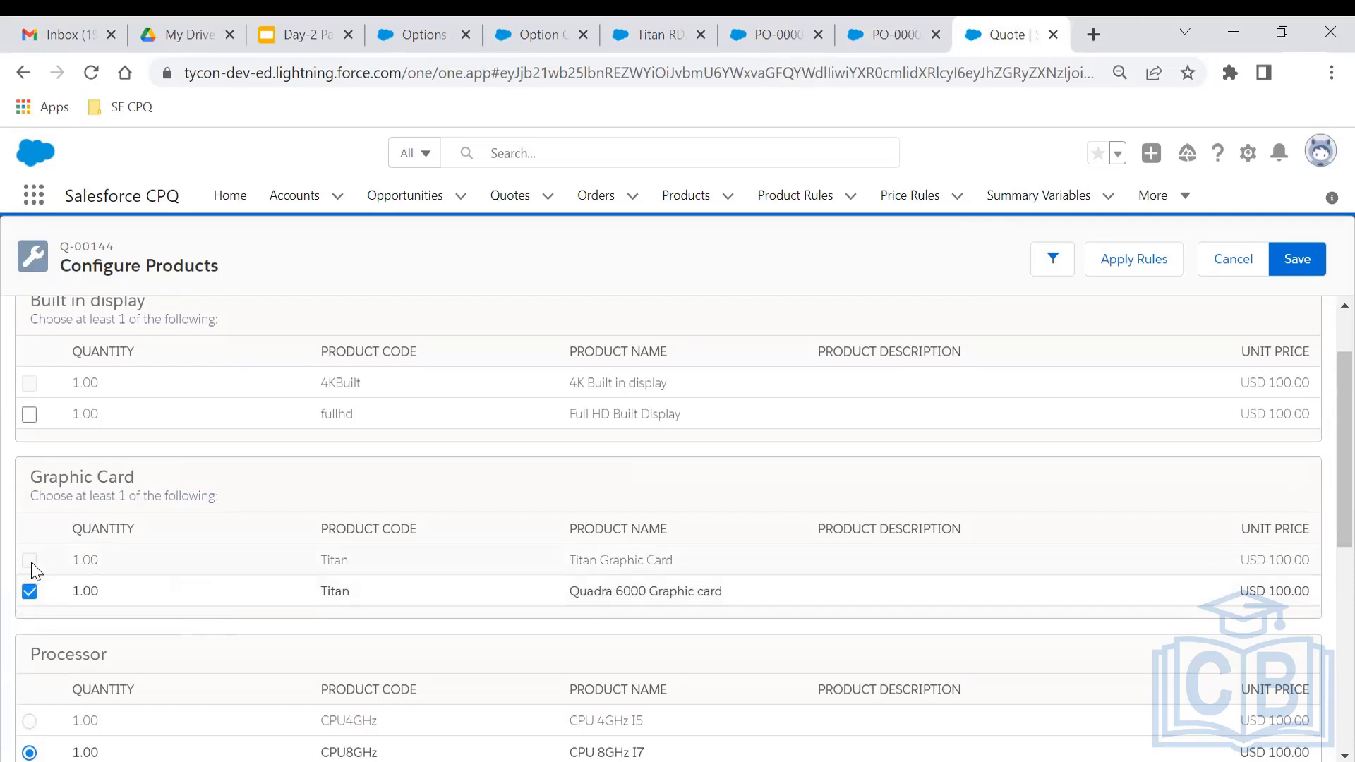
{"action": "mouse_move", "coordinate": [29, 600]}
{"action": "mouse_move", "coordinate": [28, 562]}
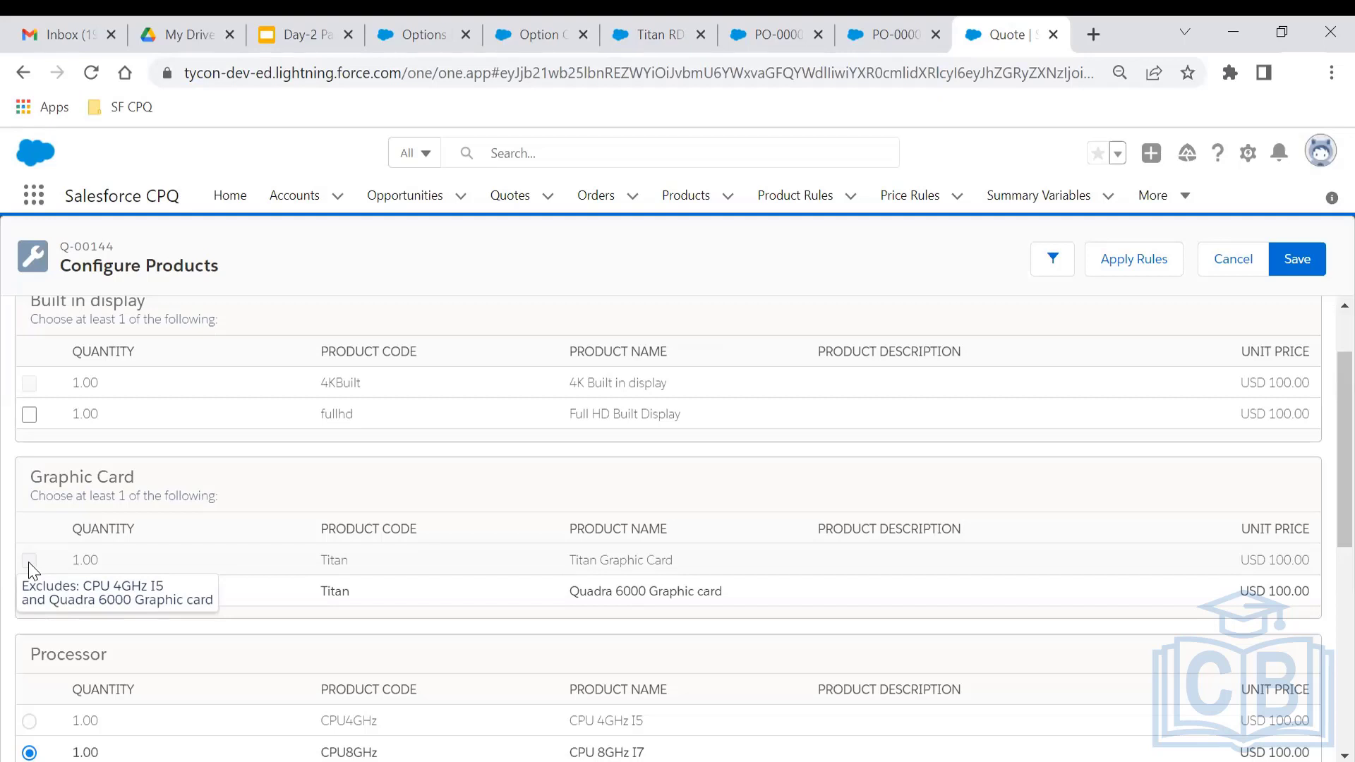
- Select and deselect the Full HD Built Display, and deselect the Quadra 6000 Graphic card
{"action": "left_click", "coordinate": [29, 591]}
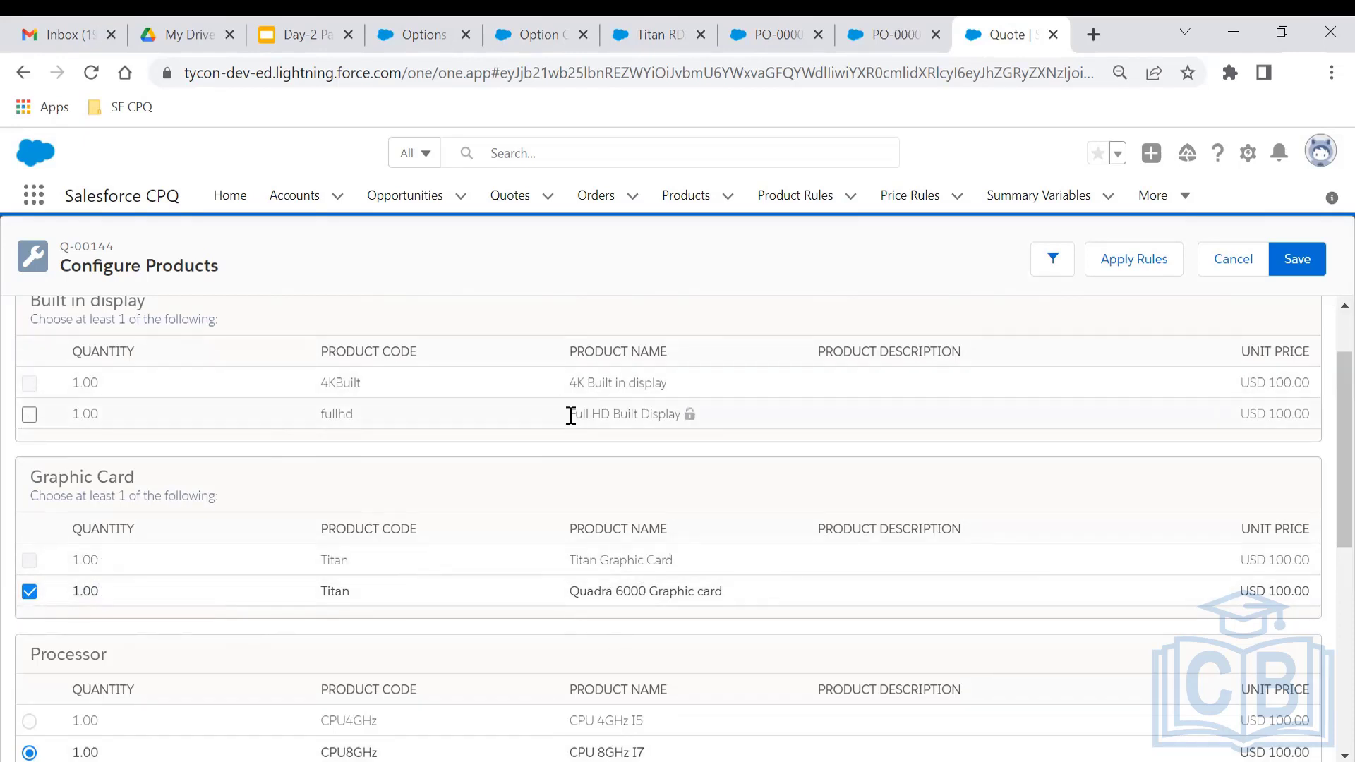
{"action": "left_click", "coordinate": [33, 418]}
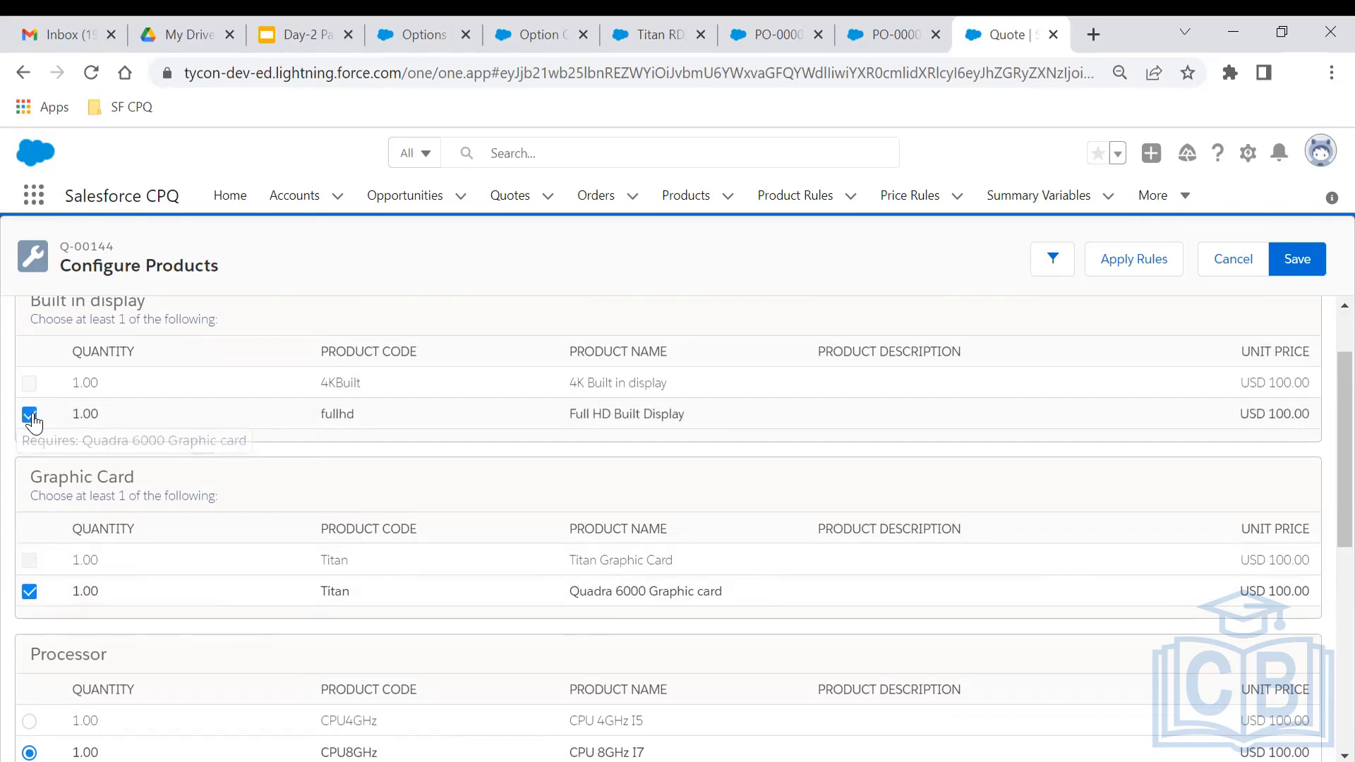
{"action": "left_click", "coordinate": [32, 418]}
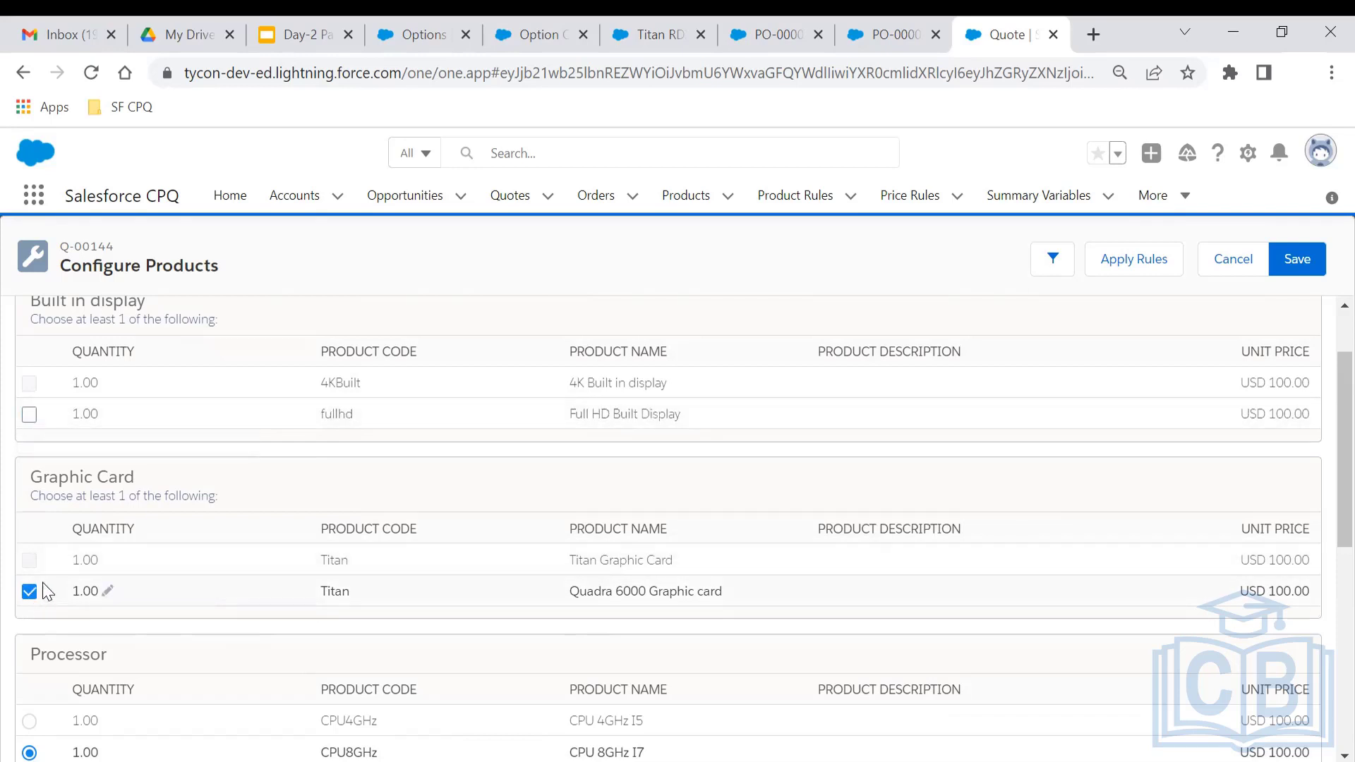
{"action": "left_click", "coordinate": [30, 597]}
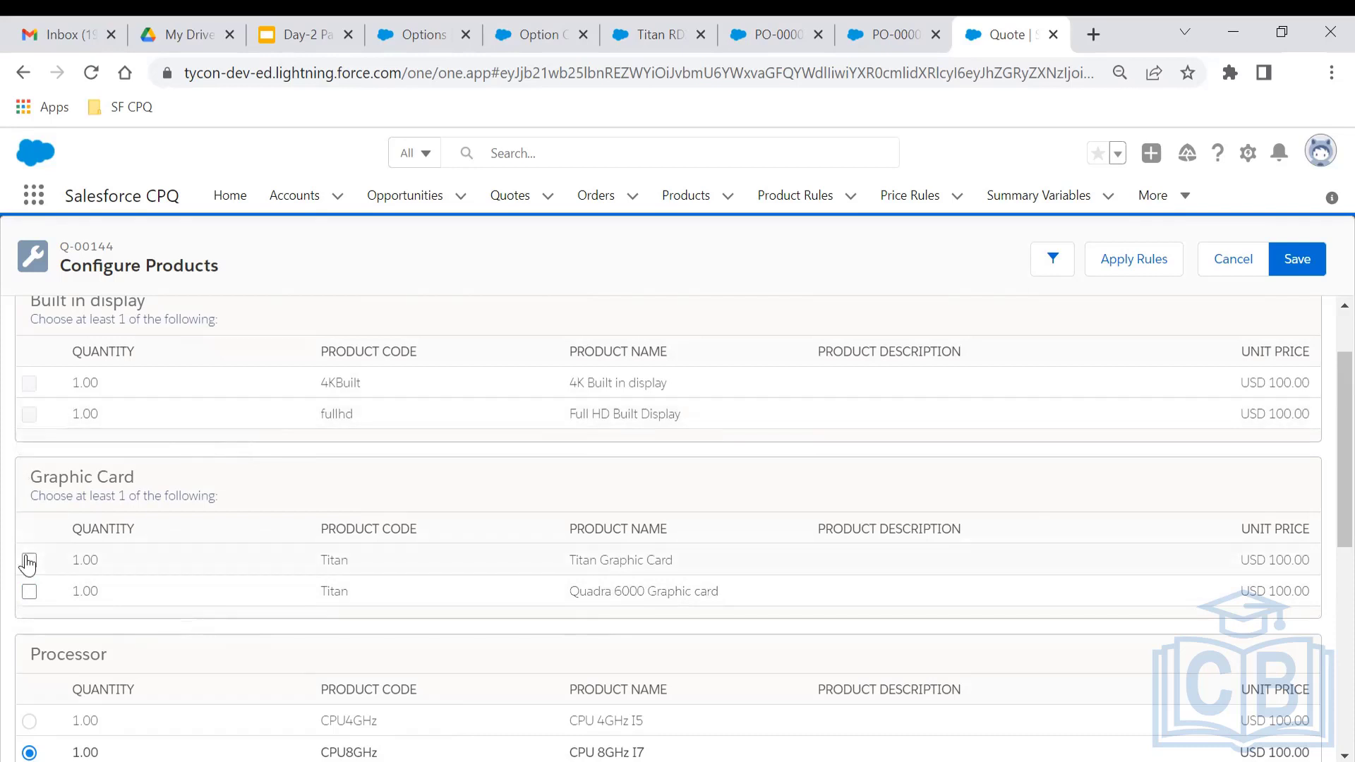
- Switch from the quote configuration to the Day-2 Part2 presentation to revisit the use case
{"action": "left_click", "coordinate": [385, 25]}
{"action": "left_click", "coordinate": [311, 28]}
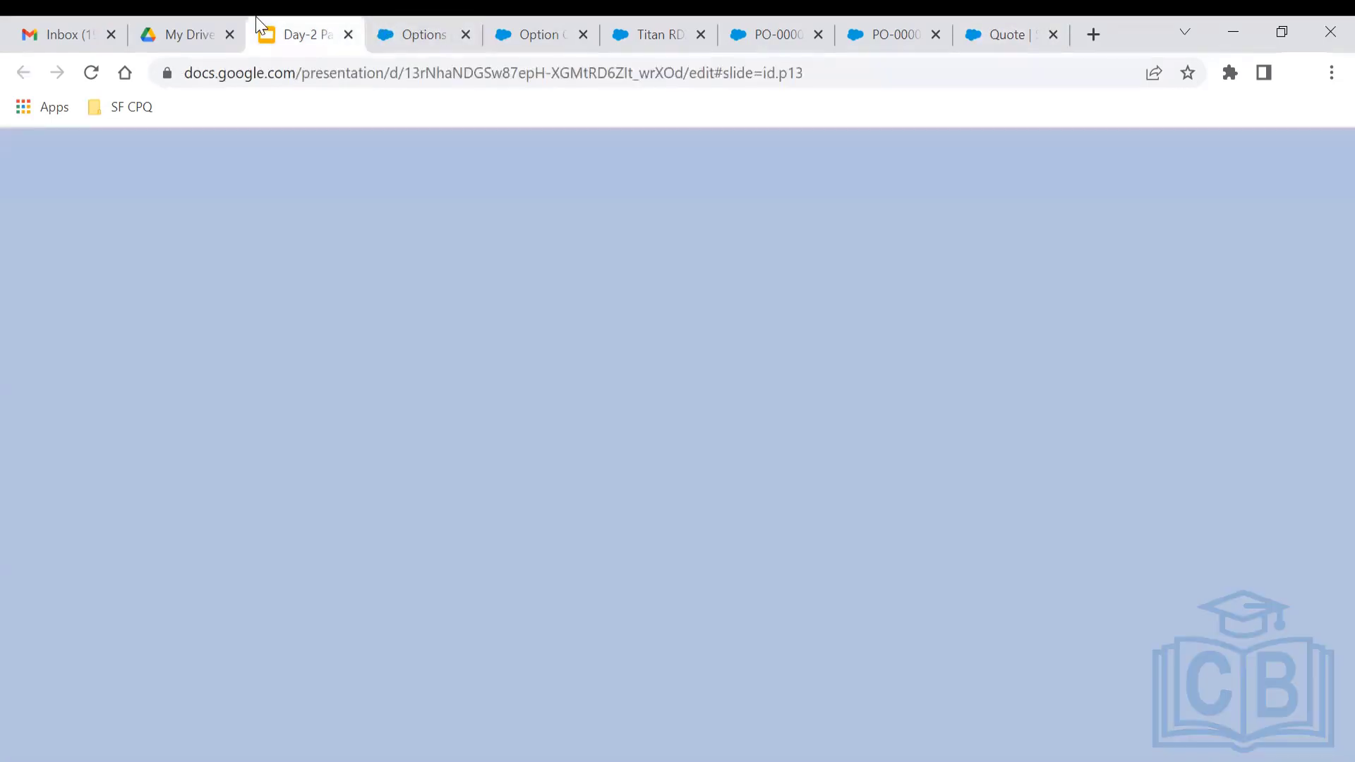
{"action": "left_click", "coordinate": [216, 15]}
{"action": "left_click", "coordinate": [310, 16]}
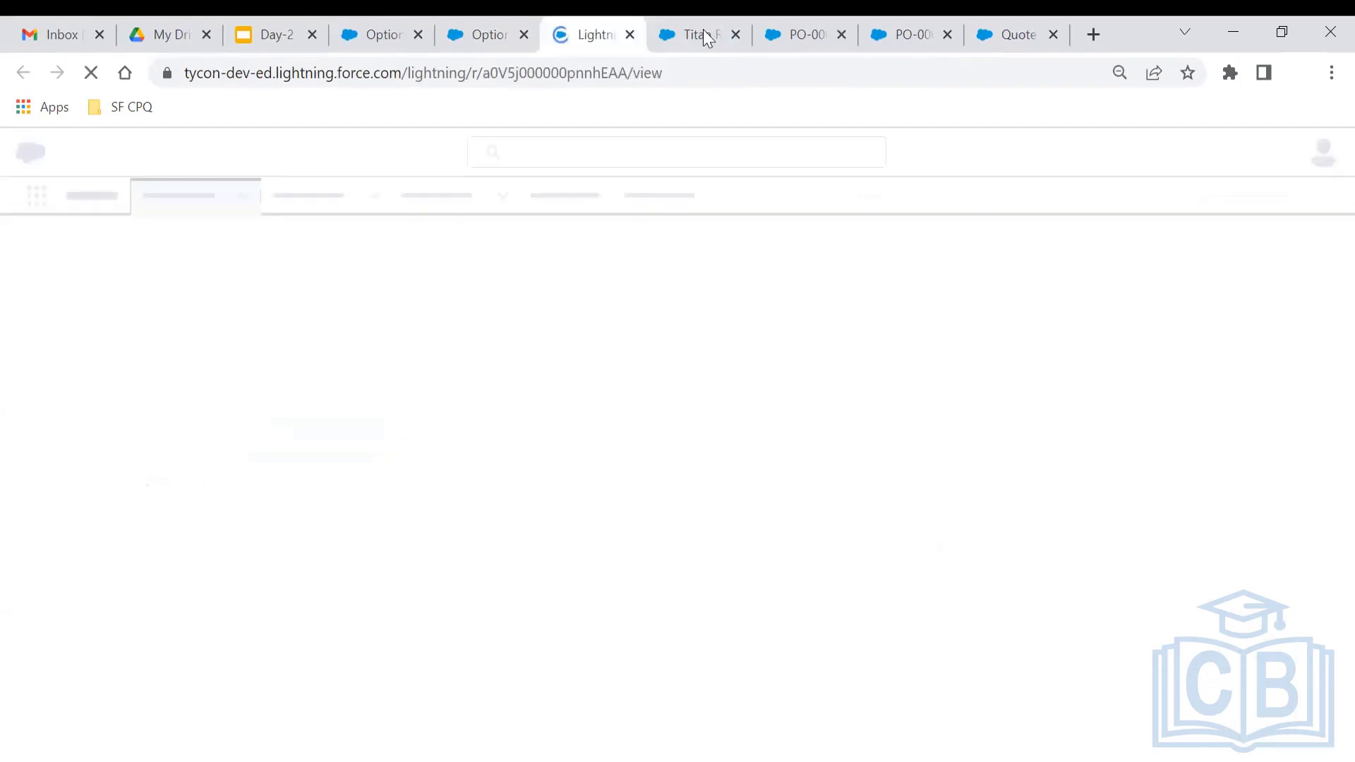
- Close the Titan RDX constraint and its product option tabs, then examine the "Full HD display need Quadra 6000 needs" constraint and close it
{"action": "left_click", "coordinate": [730, 41]}
{"action": "left_click", "coordinate": [730, 41]}
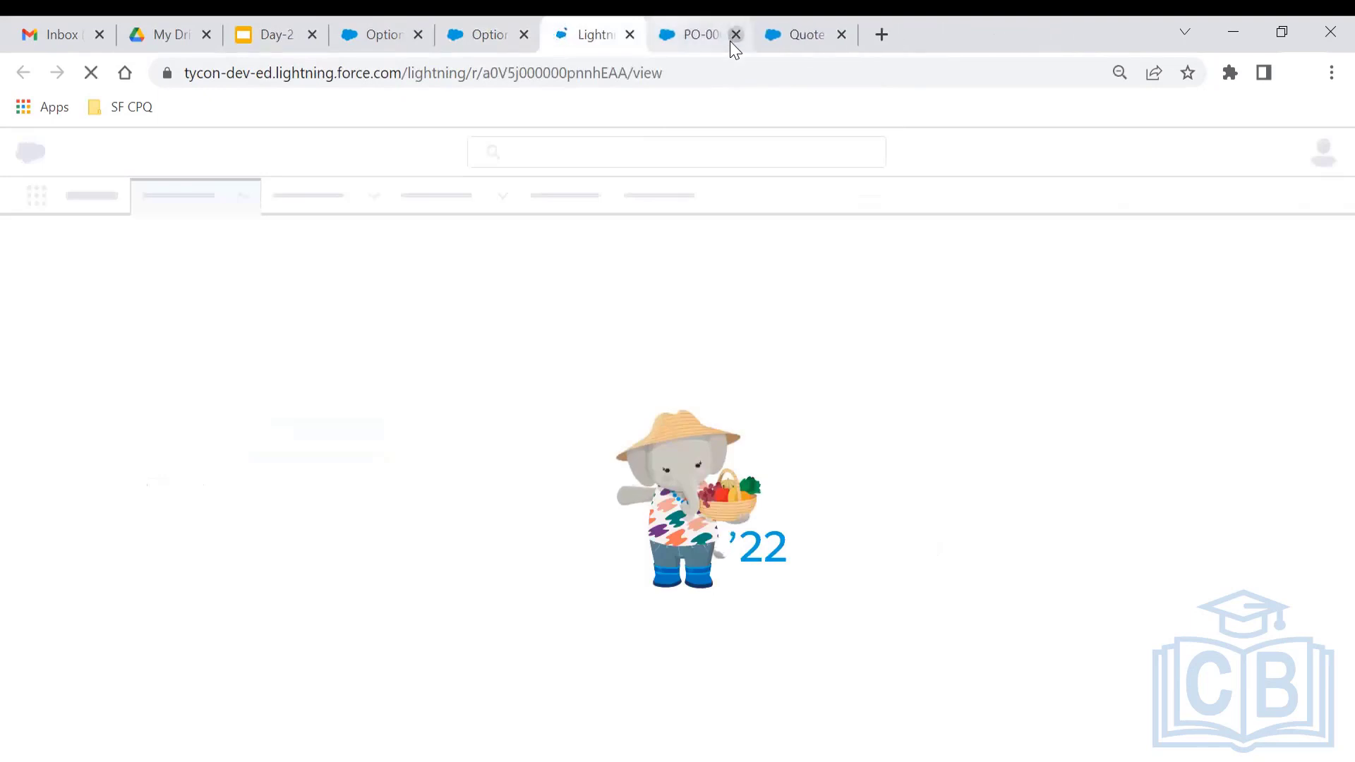
{"action": "left_click", "coordinate": [731, 41]}
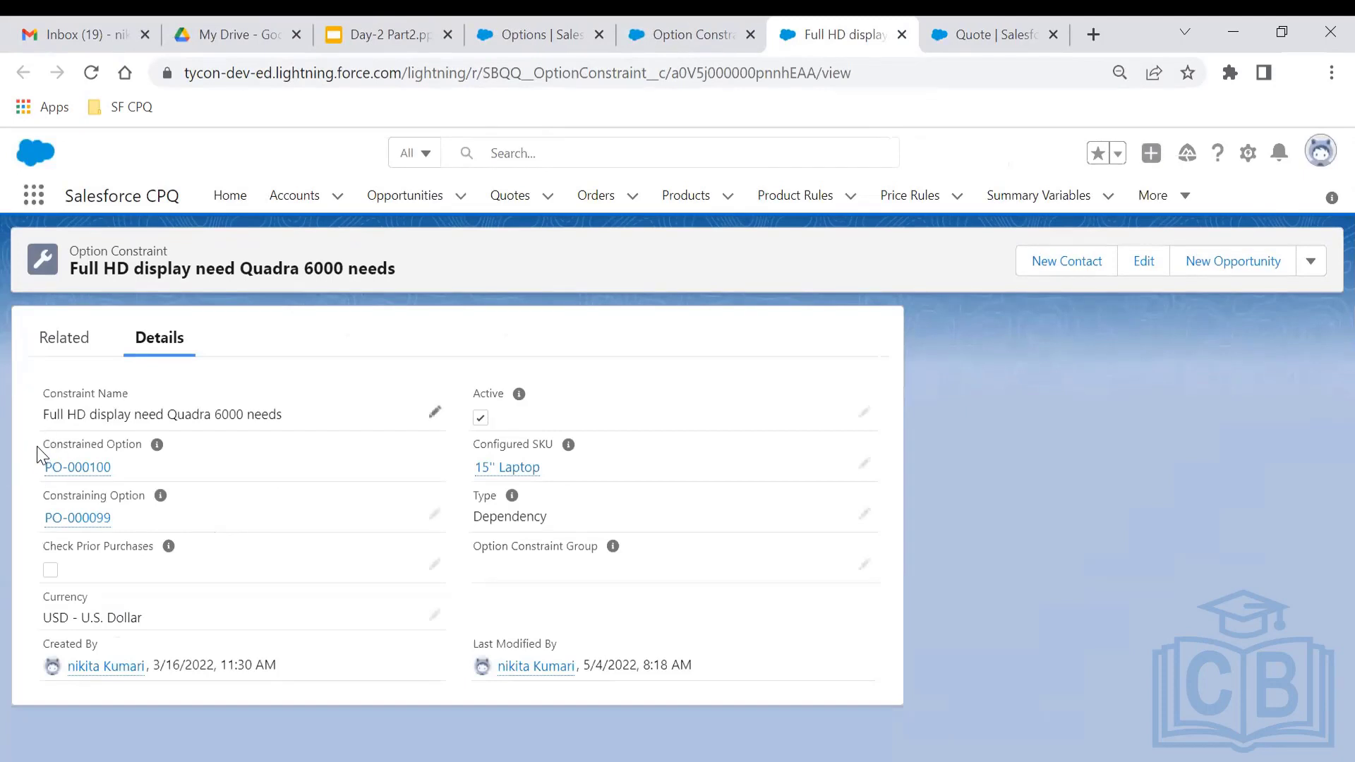
{"action": "mouse_move", "coordinate": [45, 466]}
{"action": "left_click", "coordinate": [697, 15]}
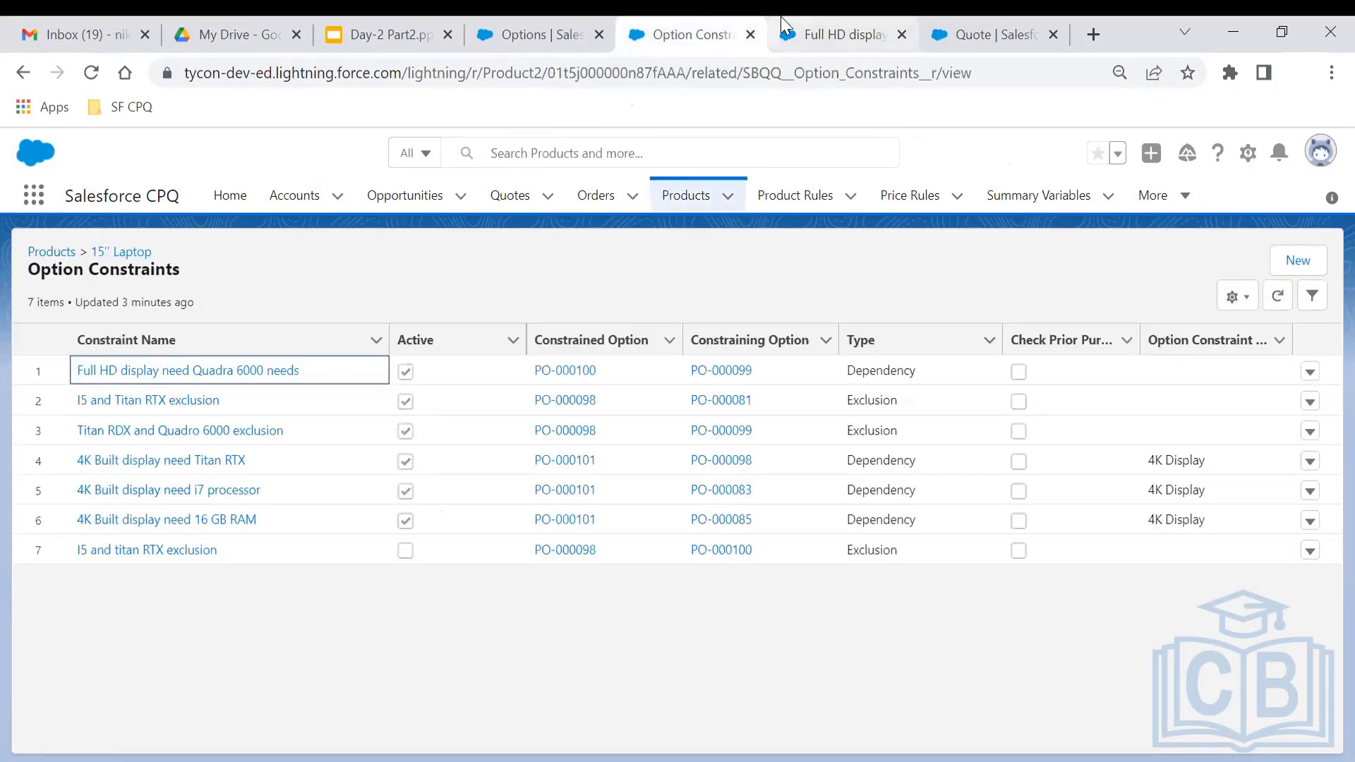
{"action": "left_click", "coordinate": [902, 34]}
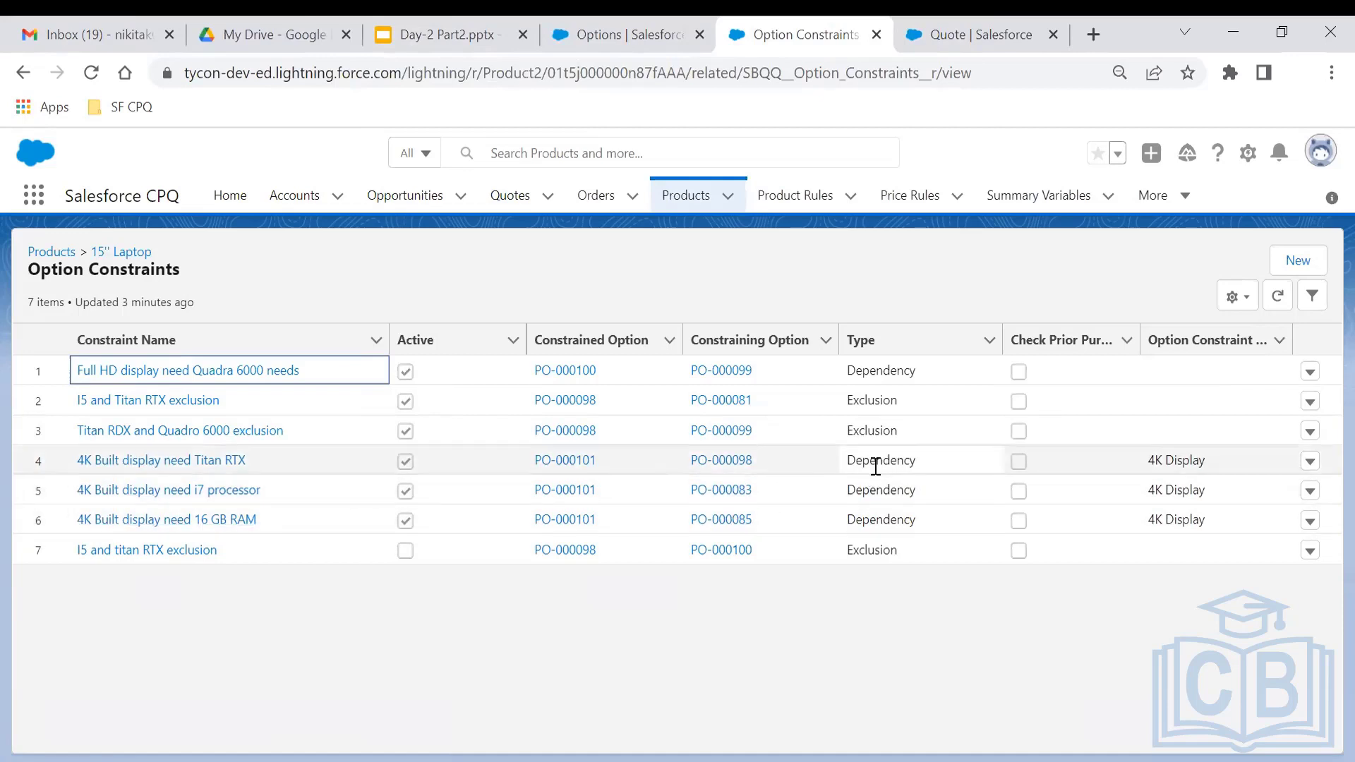
- Check which product the constrained option PO-000101 of "4K Built display need Titan RTX" refers to in a separate tab, then close that tab
{"action": "left_click", "coordinate": [580, 471], "text": "ctrl"}
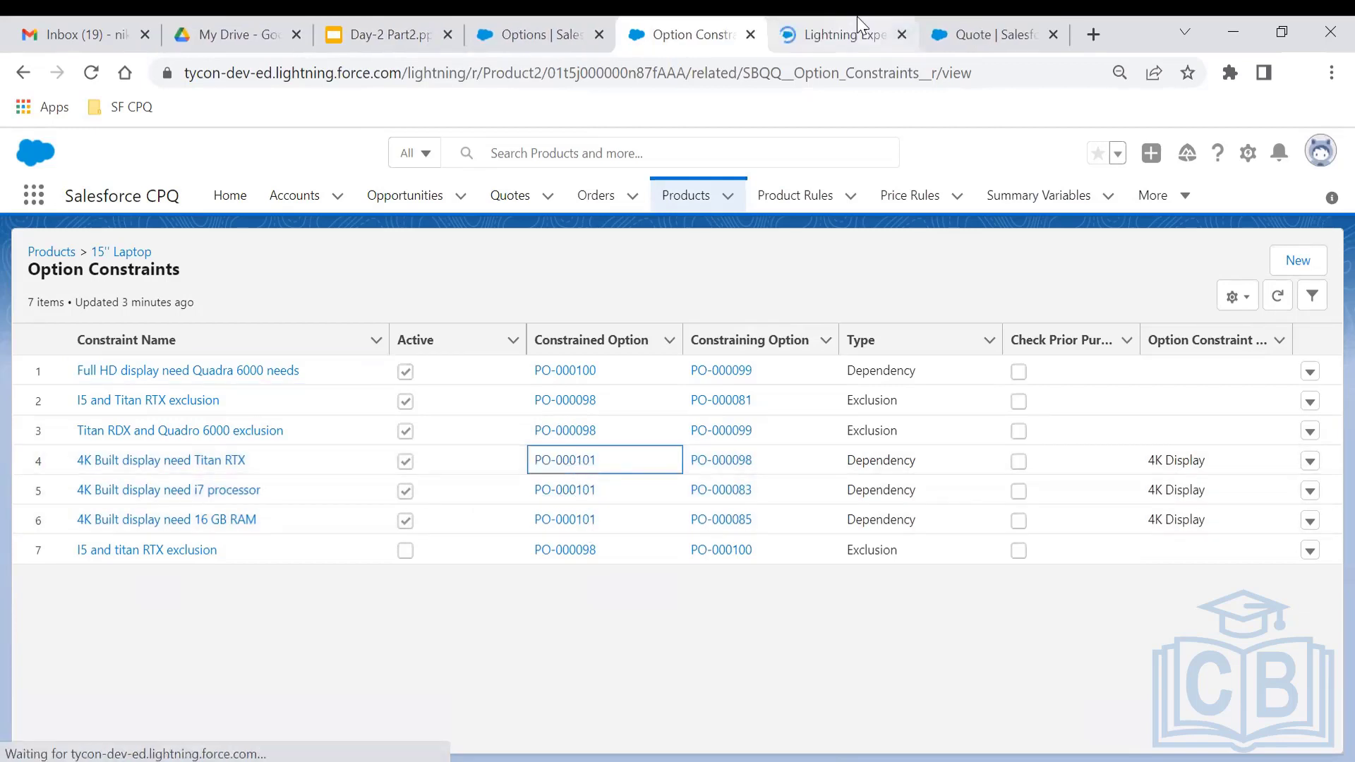
{"action": "left_click", "coordinate": [859, 20]}
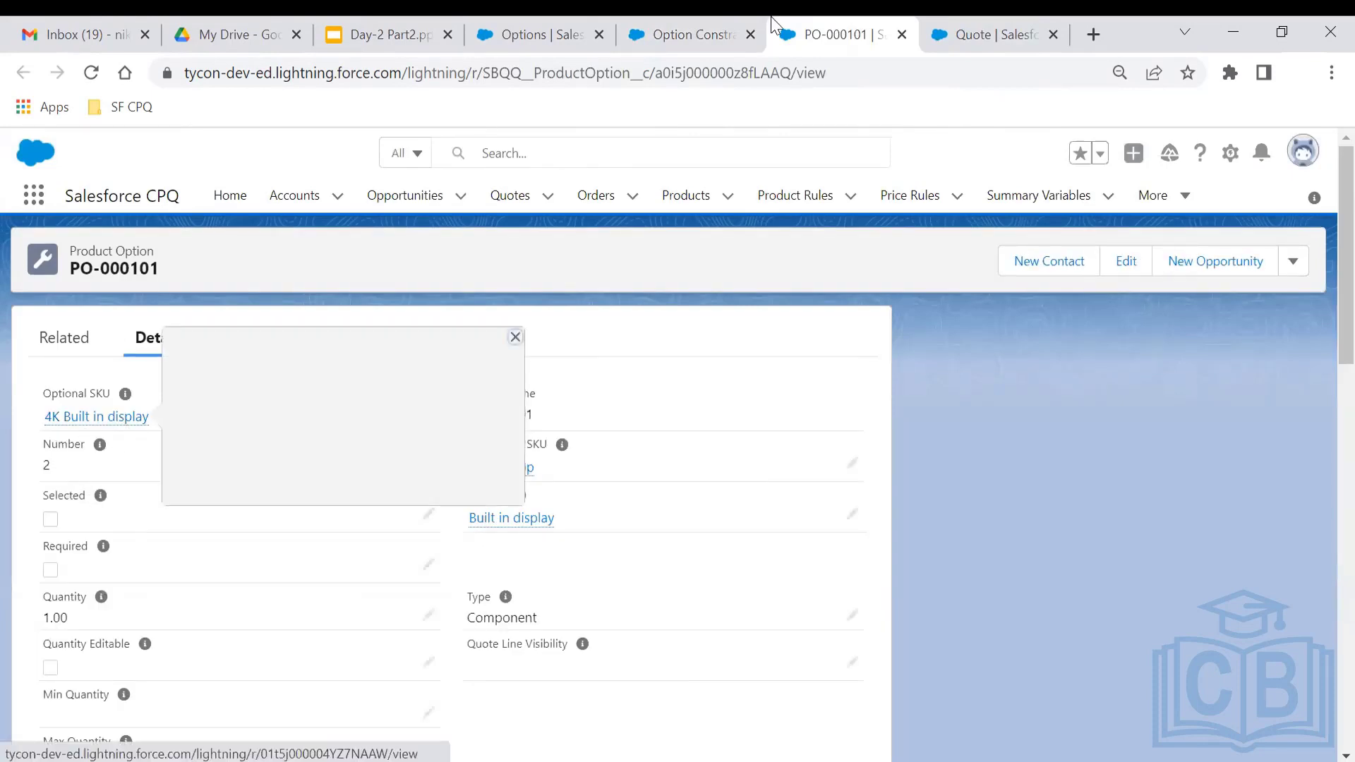
{"action": "left_click", "coordinate": [723, 17]}
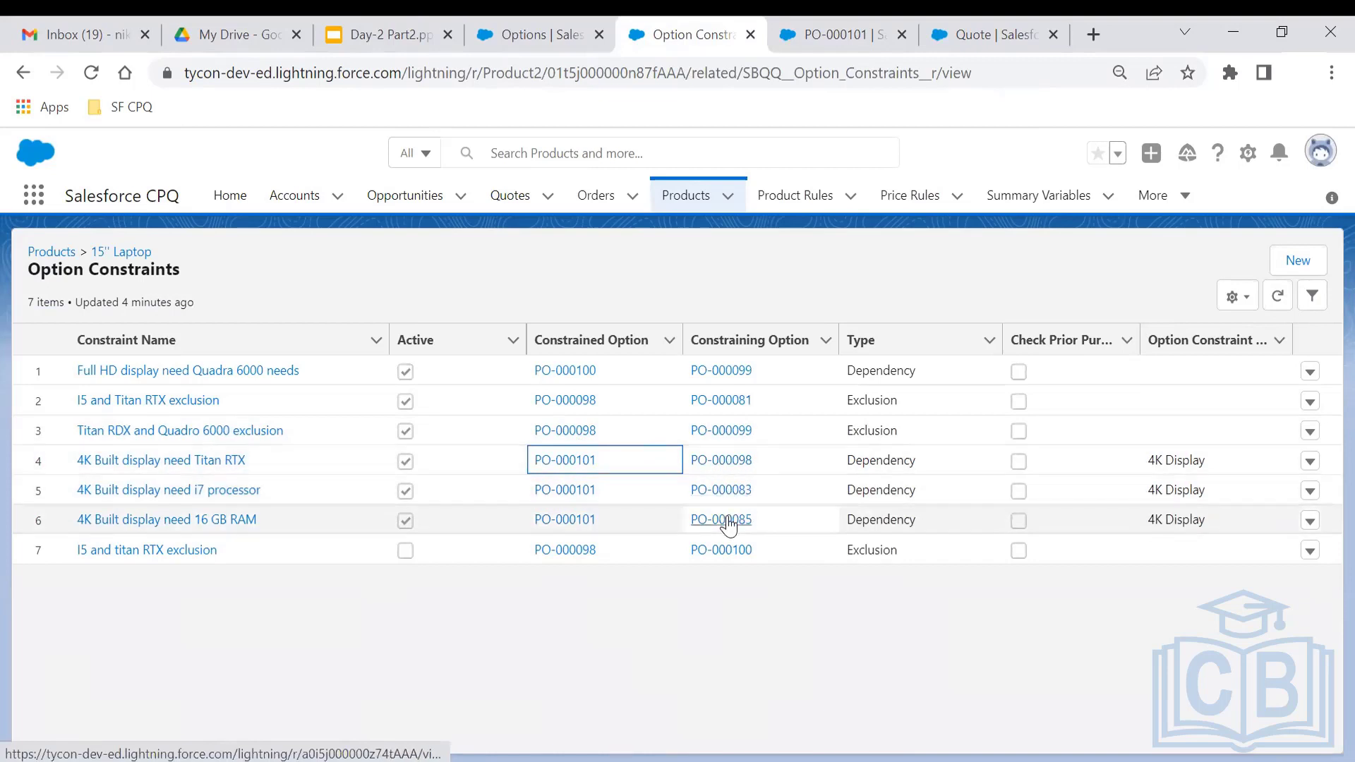
{"action": "left_click", "coordinate": [901, 35]}
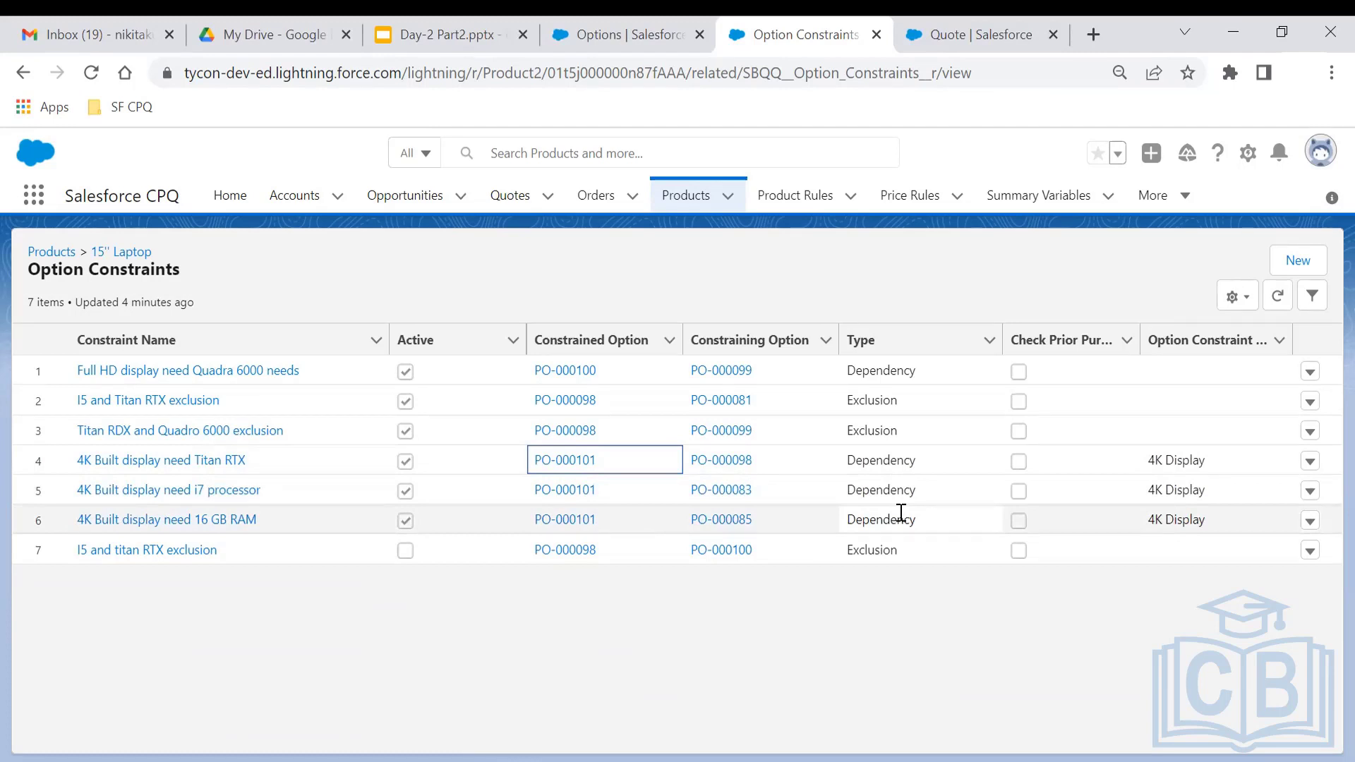
- Examine the 4K Display group shared by the three 4K constraints and open the "4K Built display need Titan RTX" constraint
{"action": "left_click_drag", "start_coordinate": [1149, 461], "coordinate": [1206, 463]}
{"action": "left_click", "coordinate": [1213, 500]}
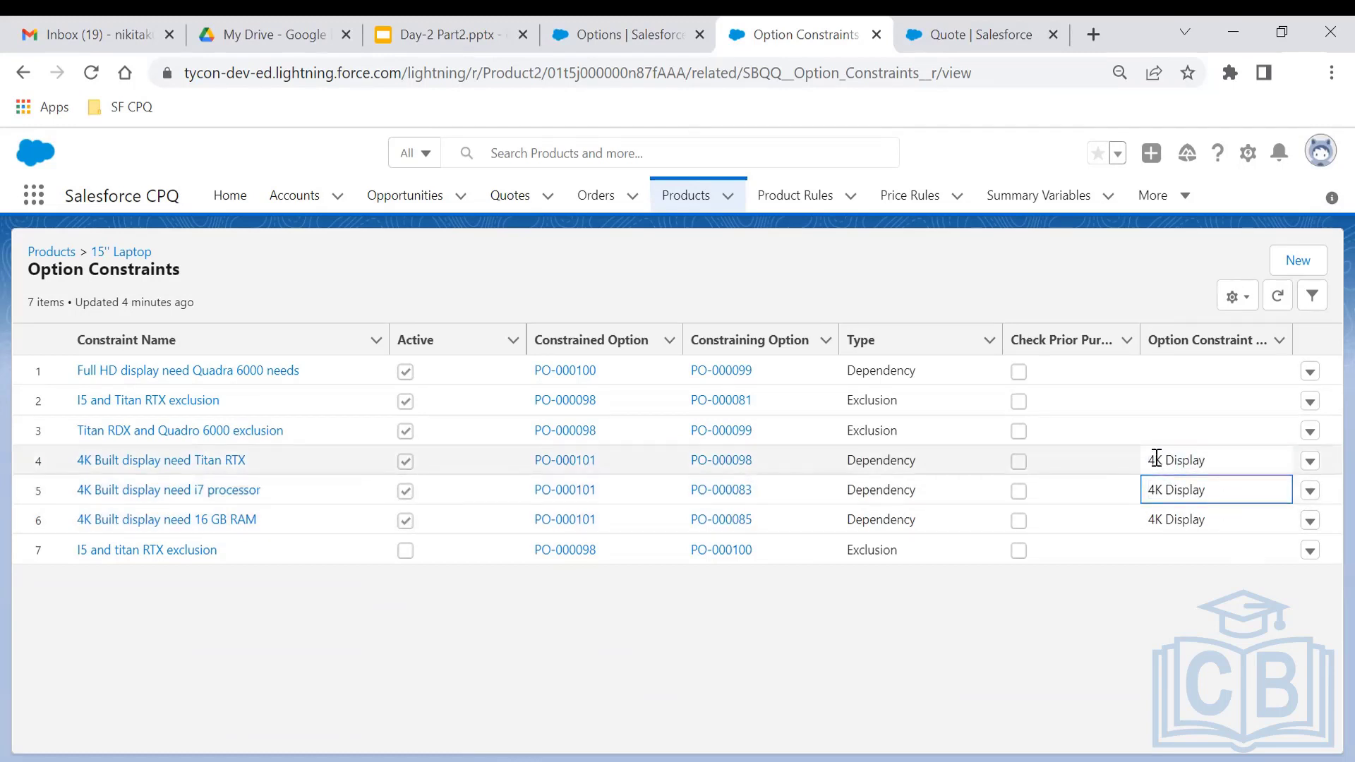
{"action": "left_click", "coordinate": [226, 460], "text": "ctrl"}
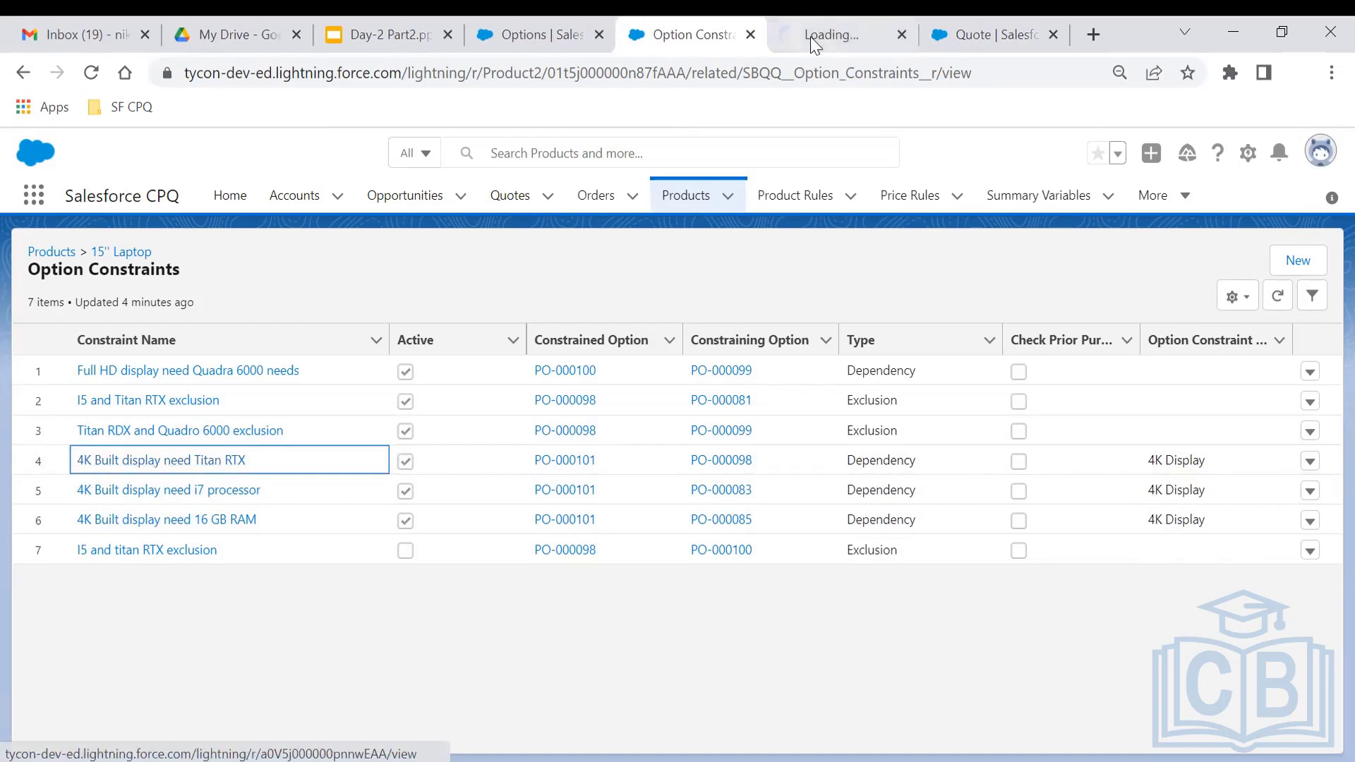
{"action": "left_click", "coordinate": [817, 36]}
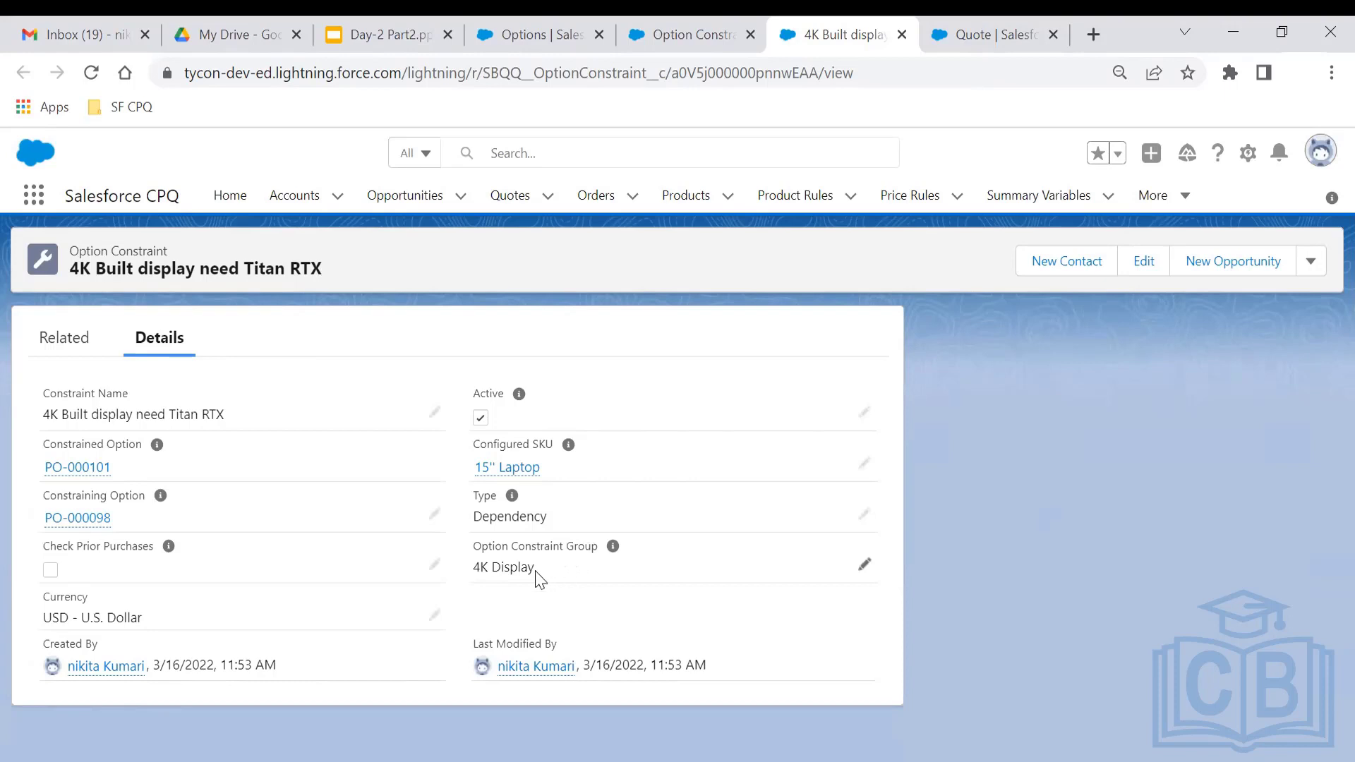
- Edit the constraint's Option Constraint Group, entering 4K Display, and save the record
{"action": "triple_click", "coordinate": [494, 570]}
{"action": "right_click", "coordinate": [514, 572]}
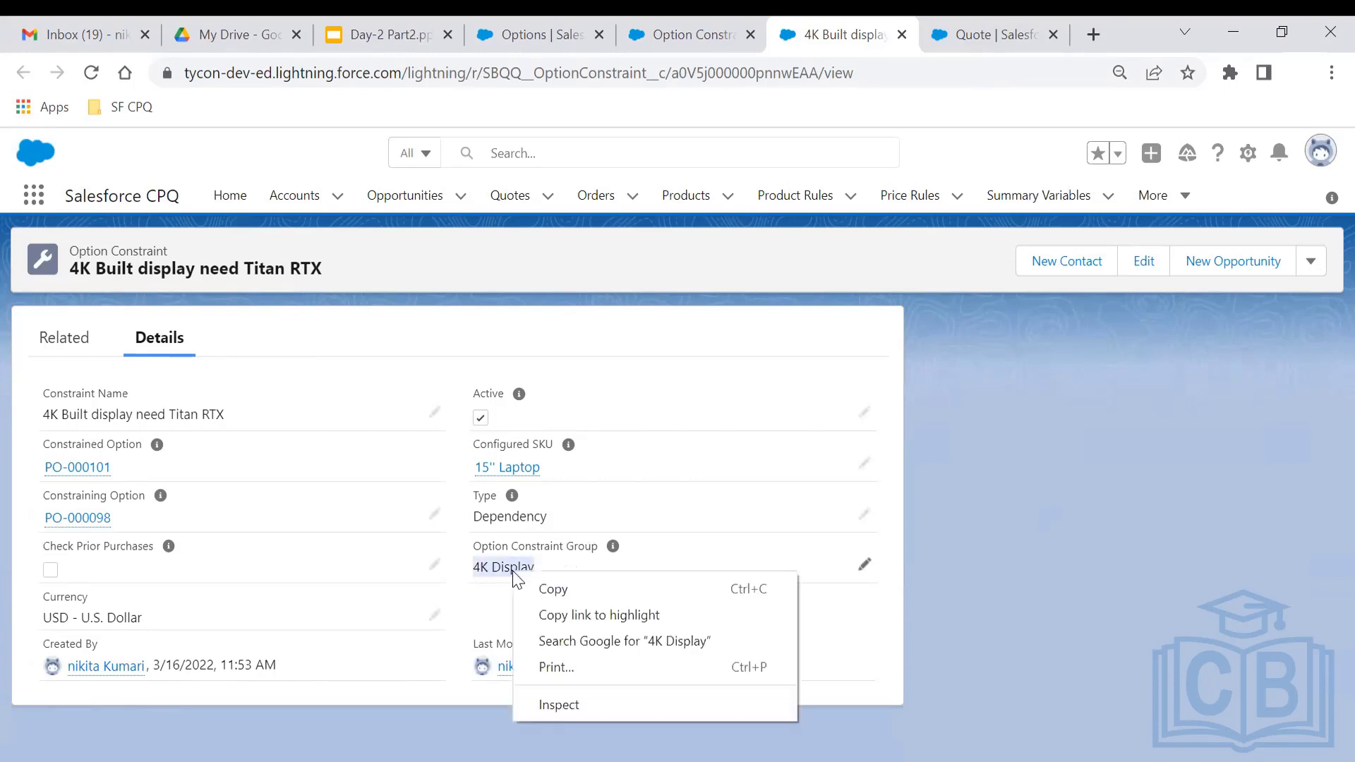
{"action": "key", "text": "Escape"}
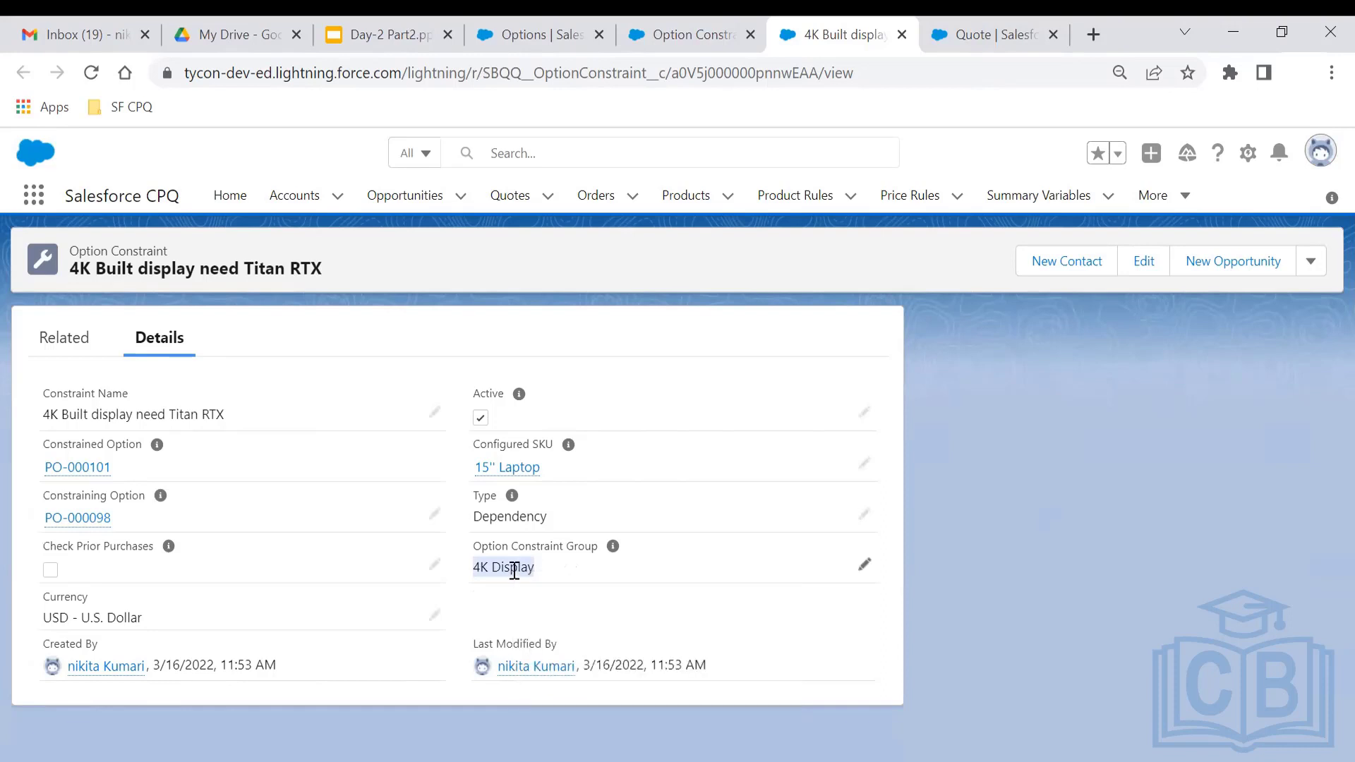
{"action": "left_click", "coordinate": [514, 572]}
{"action": "left_click", "coordinate": [864, 566]}
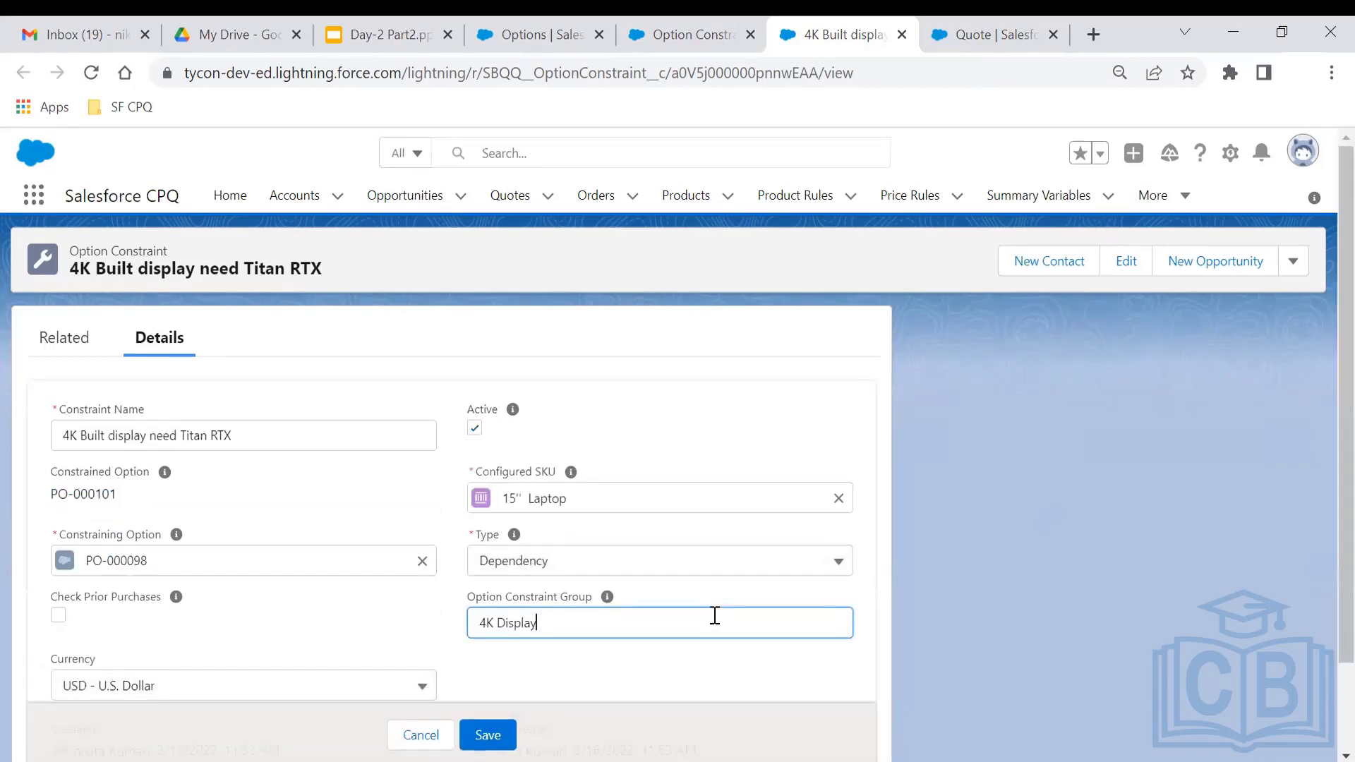
{"action": "type", "text": "4K Display"}
{"action": "key", "text": "Return"}
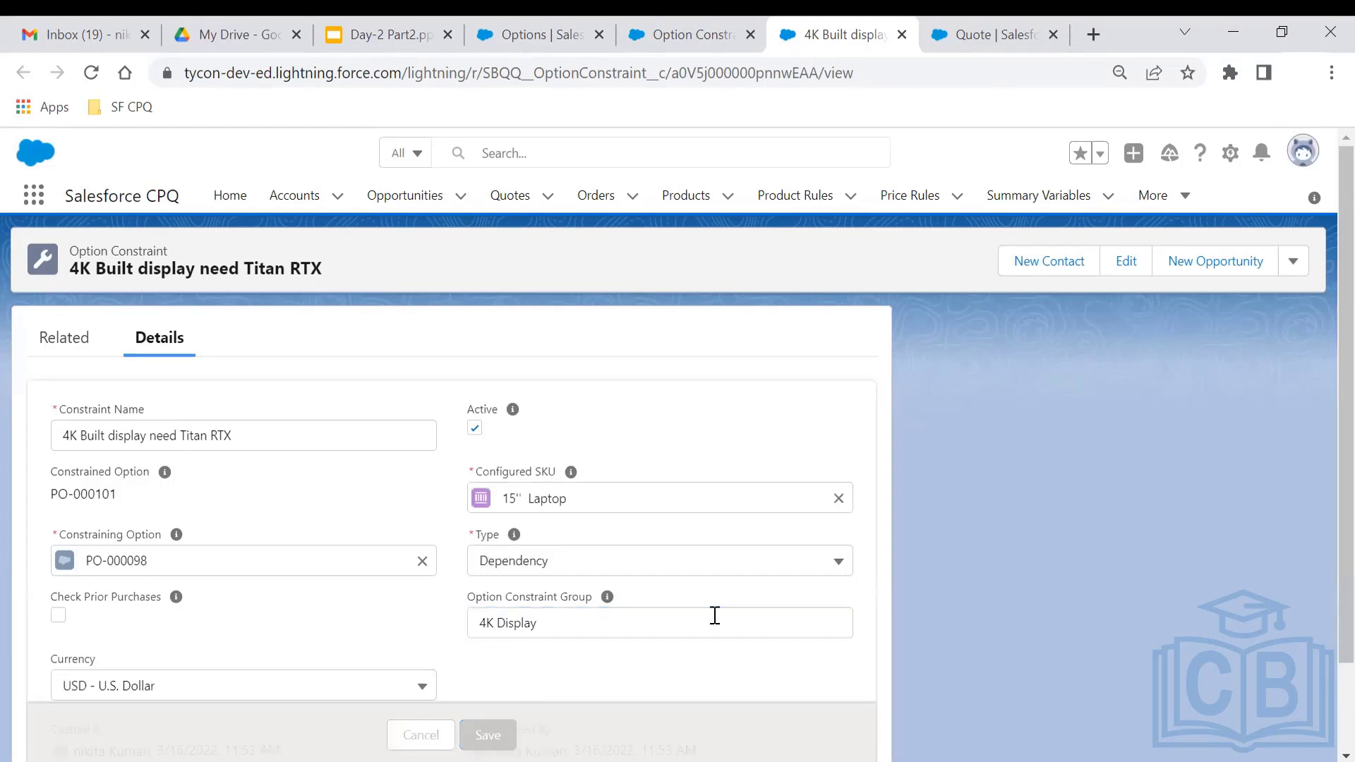
- Compare the groups in the Option Constraints list, read the Option Constraint Group help text on the record, and close the record
{"action": "left_click", "coordinate": [745, 19]}
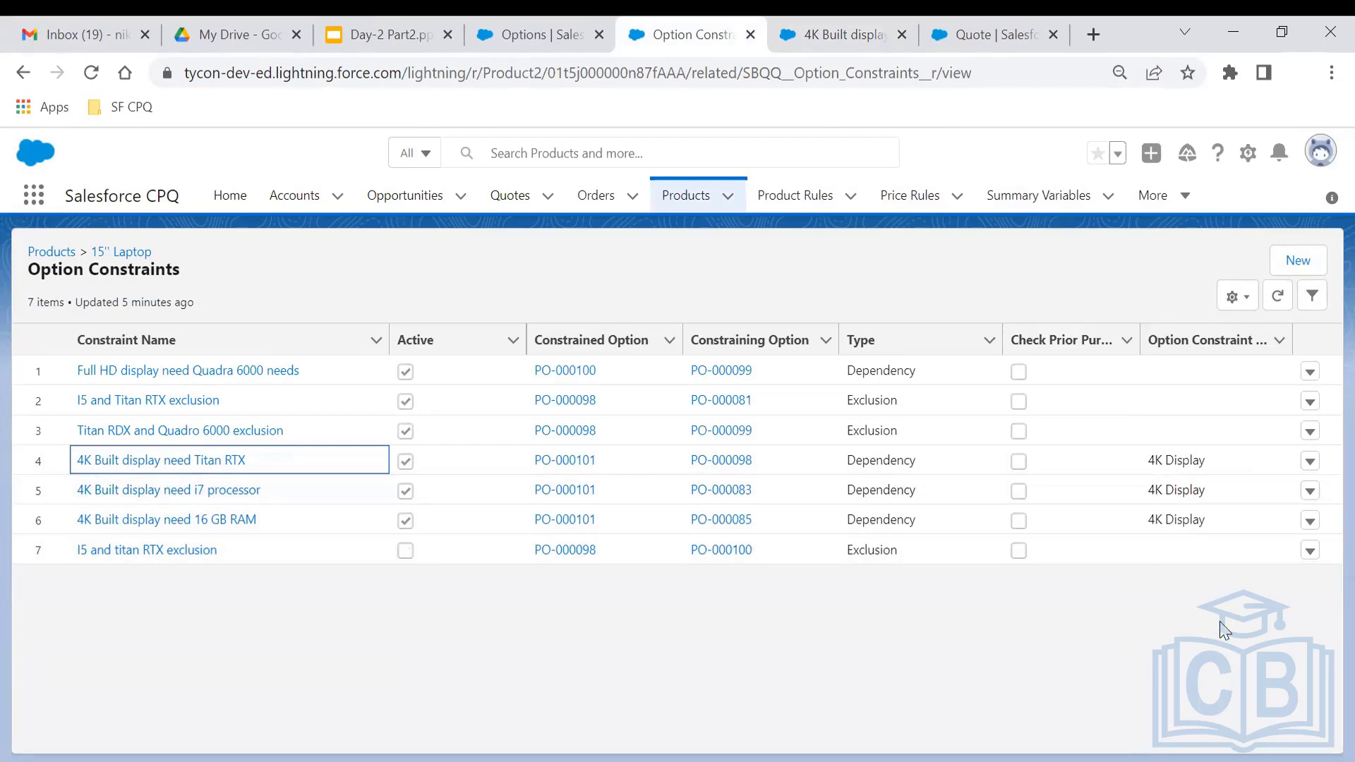
{"action": "left_click", "coordinate": [905, 17]}
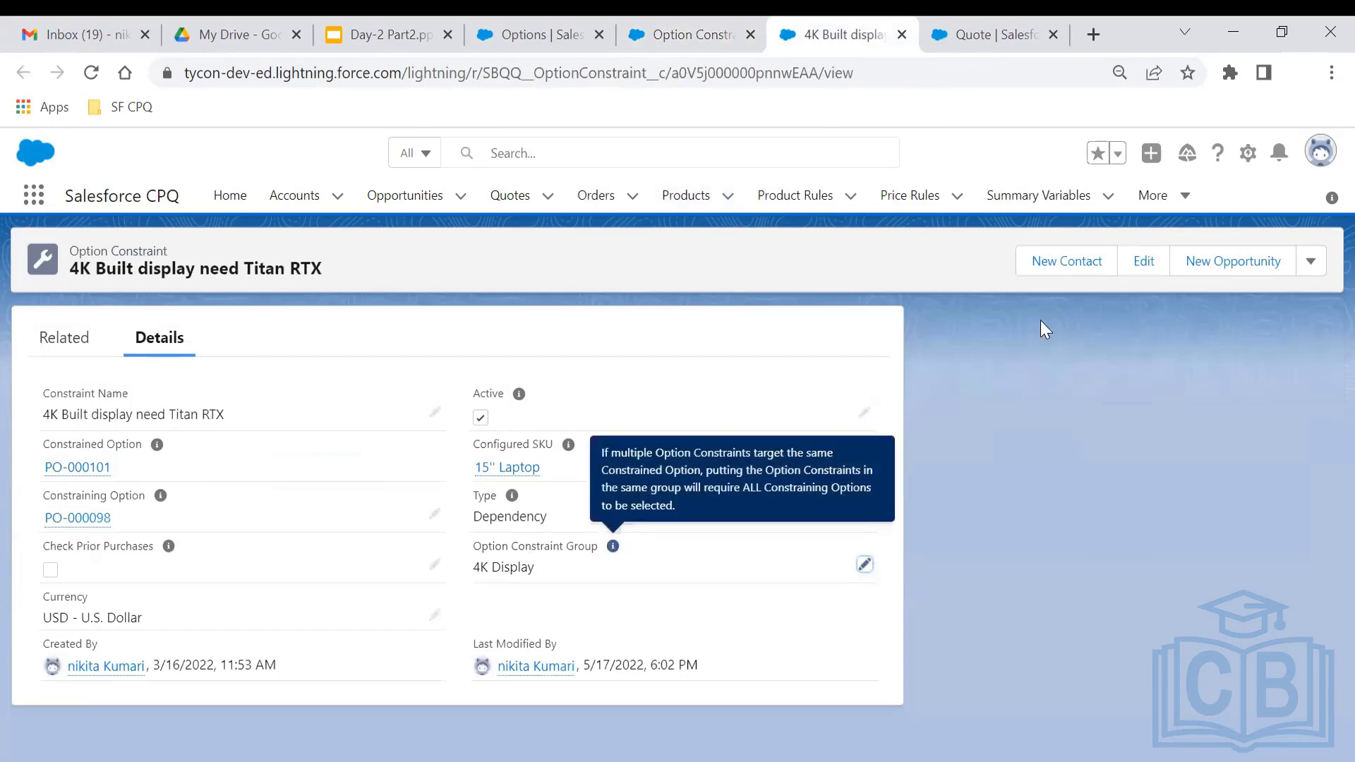
{"action": "left_click", "coordinate": [902, 35]}
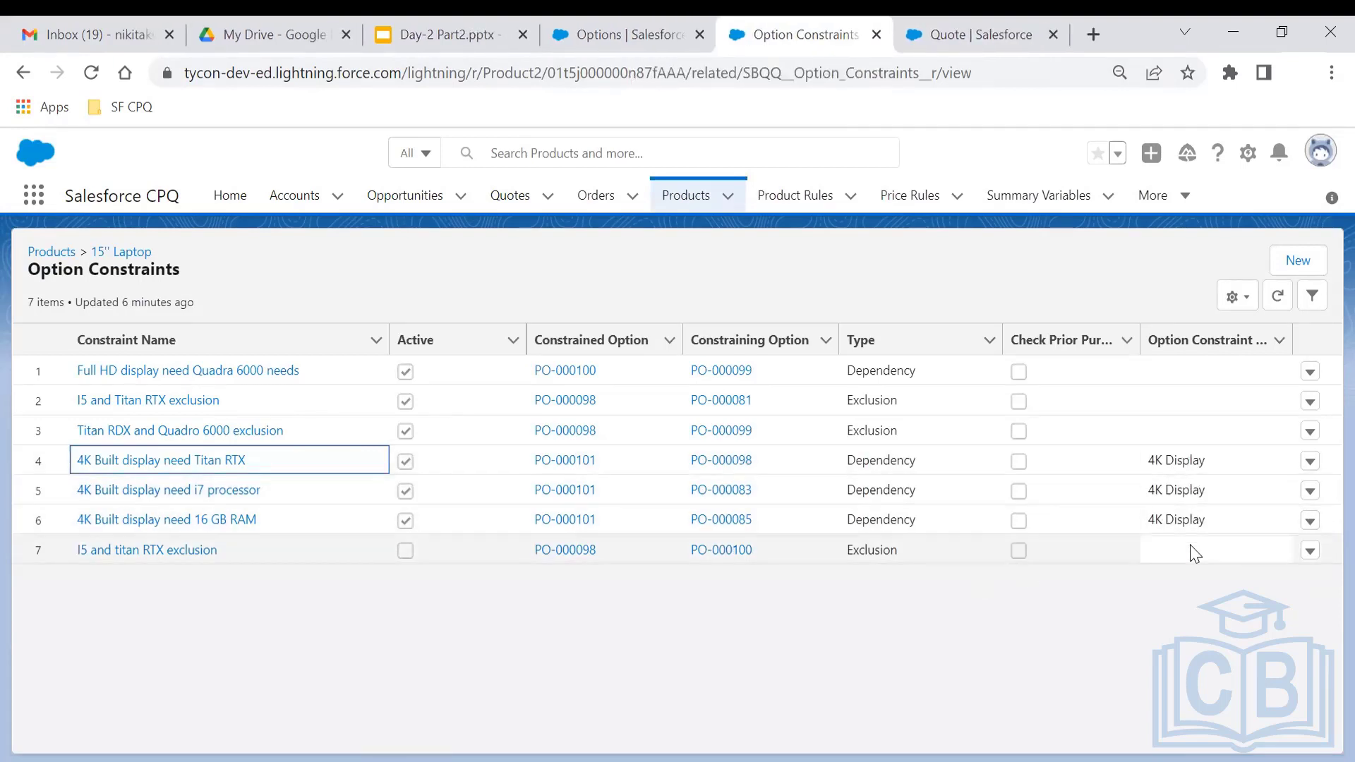
- Return to the quote's product configuration and check the requirement hint of the 4K Built in display
{"action": "left_click", "coordinate": [997, 22]}
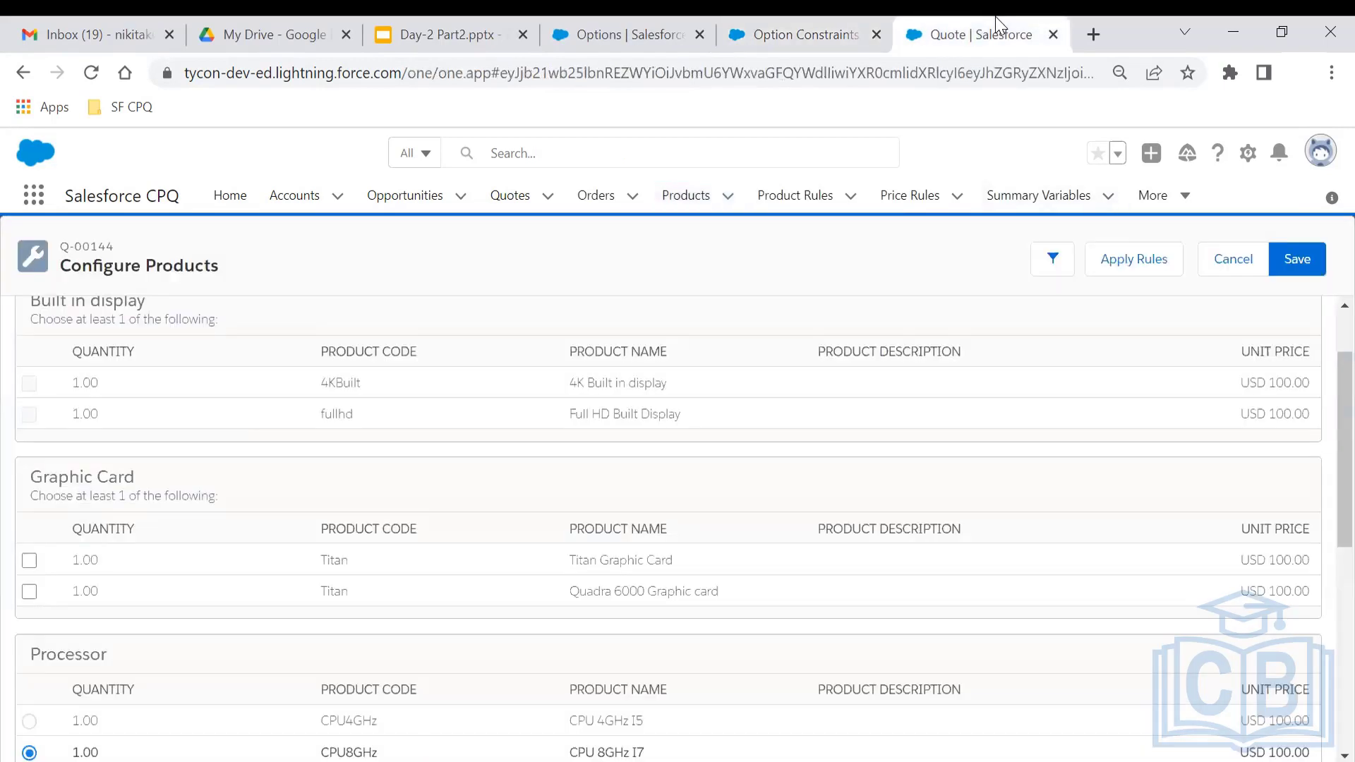
{"action": "key", "text": "ctrl+shift+Tab"}
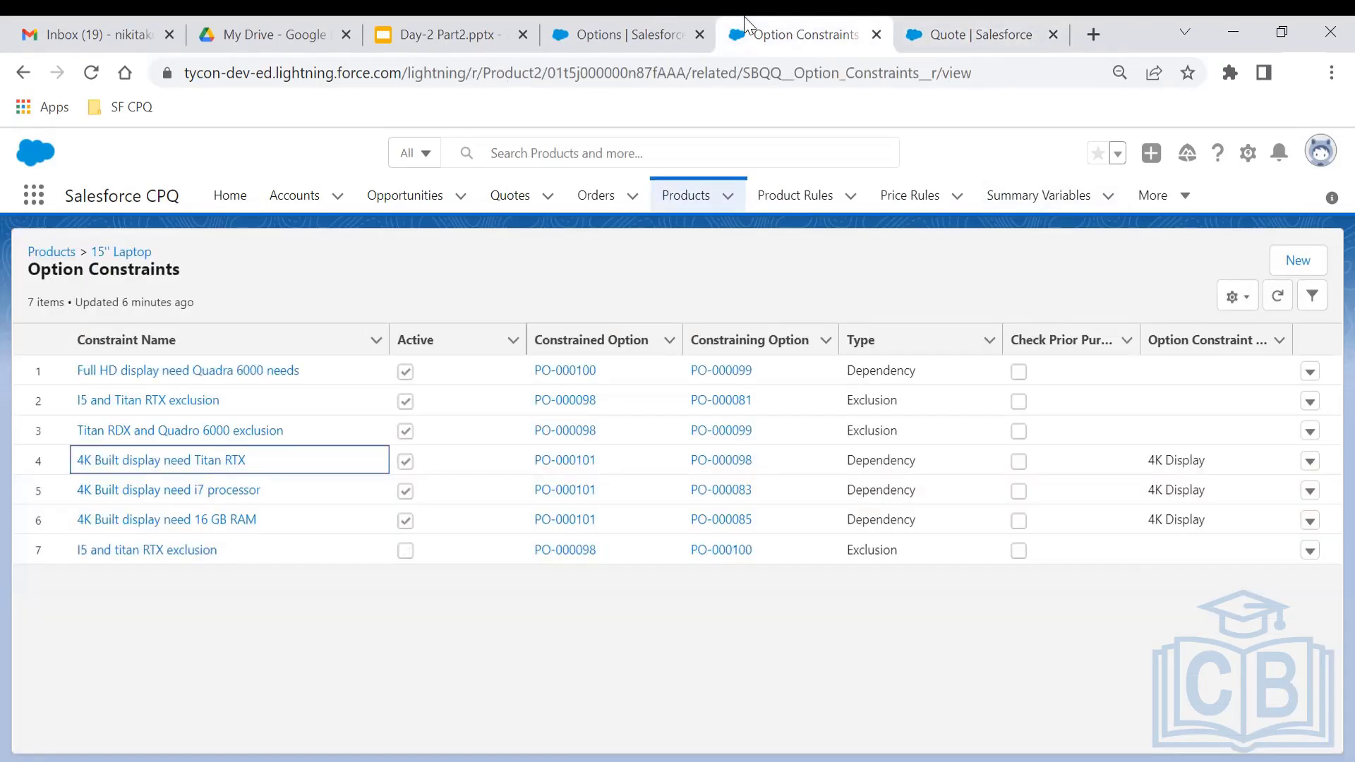
{"action": "left_click", "coordinate": [998, 15]}
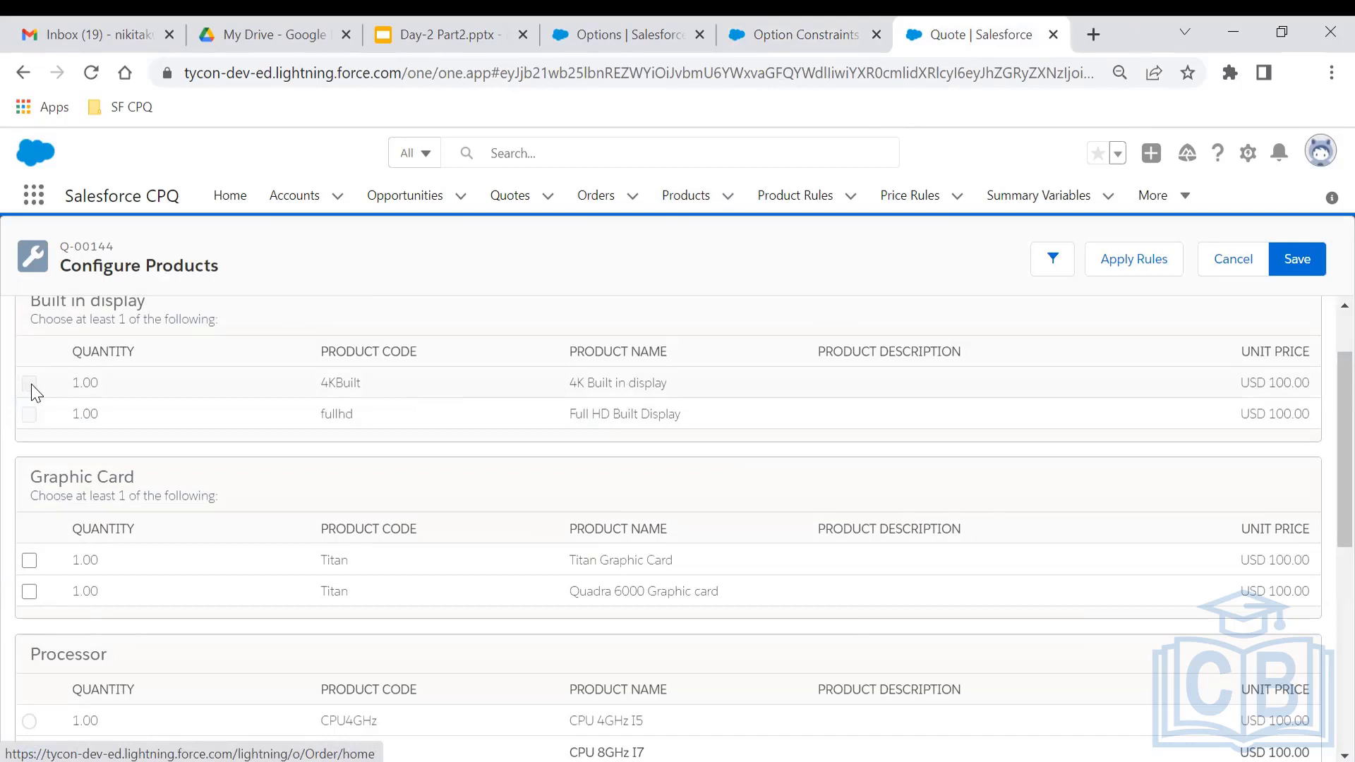
{"action": "mouse_move", "coordinate": [26, 385]}
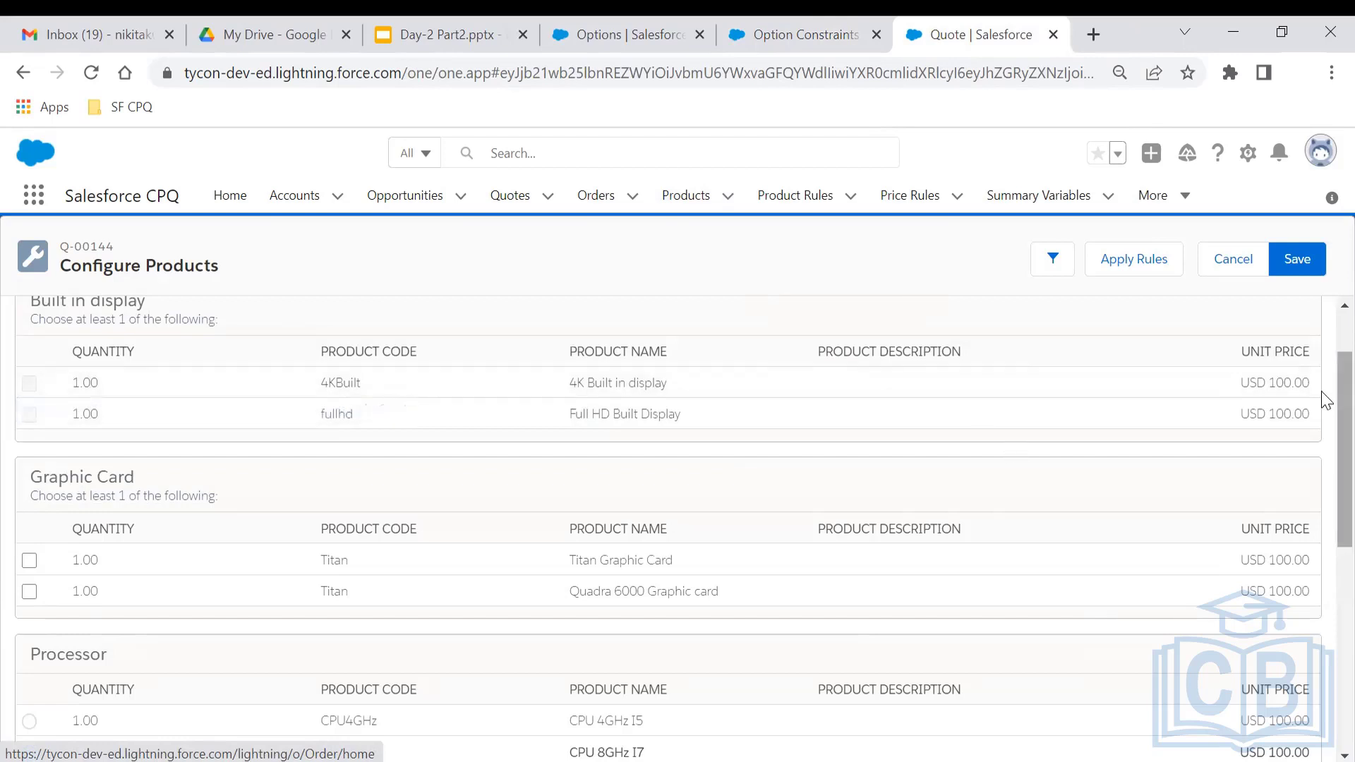
- Select RAM 16GB in the 15'' Laptop's Storage options
{"action": "scroll", "coordinate": [1324, 438], "scroll_direction": "down", "scroll_amount": 1}
{"action": "scroll", "coordinate": [1325, 473], "scroll_direction": "down", "scroll_amount": 2}
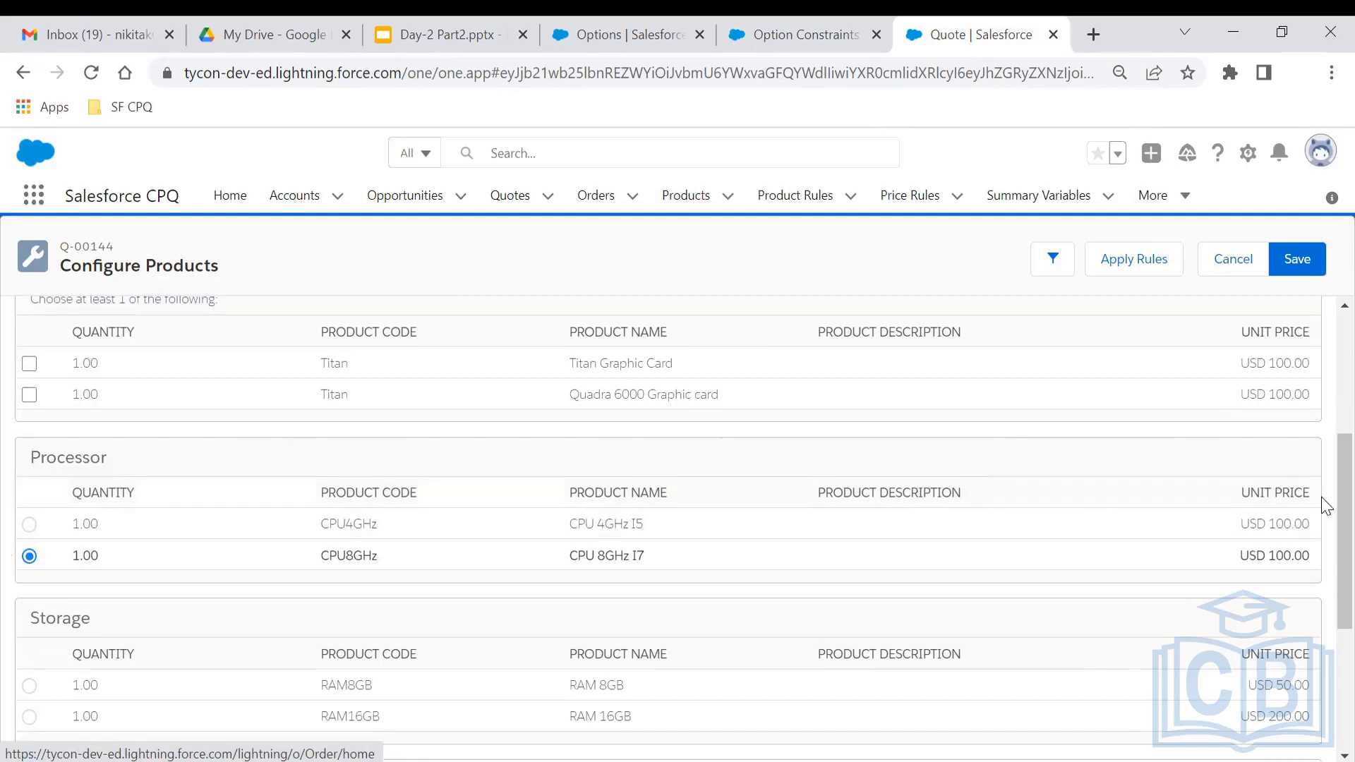
{"action": "scroll", "coordinate": [1323, 424], "scroll_direction": "up", "scroll_amount": 4}
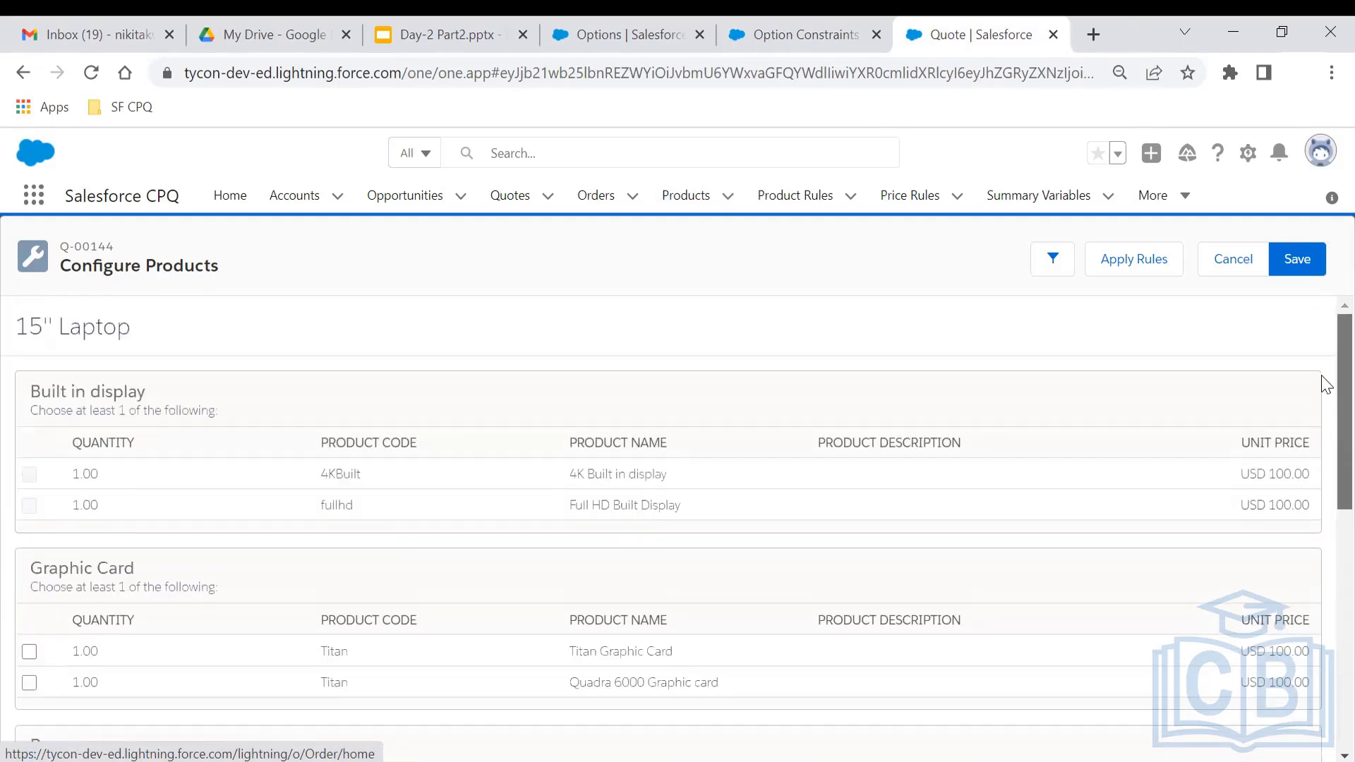
{"action": "scroll", "coordinate": [1324, 494], "scroll_direction": "down", "scroll_amount": 3}
{"action": "scroll", "coordinate": [1322, 348], "scroll_direction": "up", "scroll_amount": 3}
{"action": "scroll", "coordinate": [1326, 573], "scroll_direction": "down", "scroll_amount": 5}
{"action": "scroll", "coordinate": [1325, 573], "scroll_direction": "down", "scroll_amount": 1}
{"action": "left_click", "coordinate": [29, 578]}
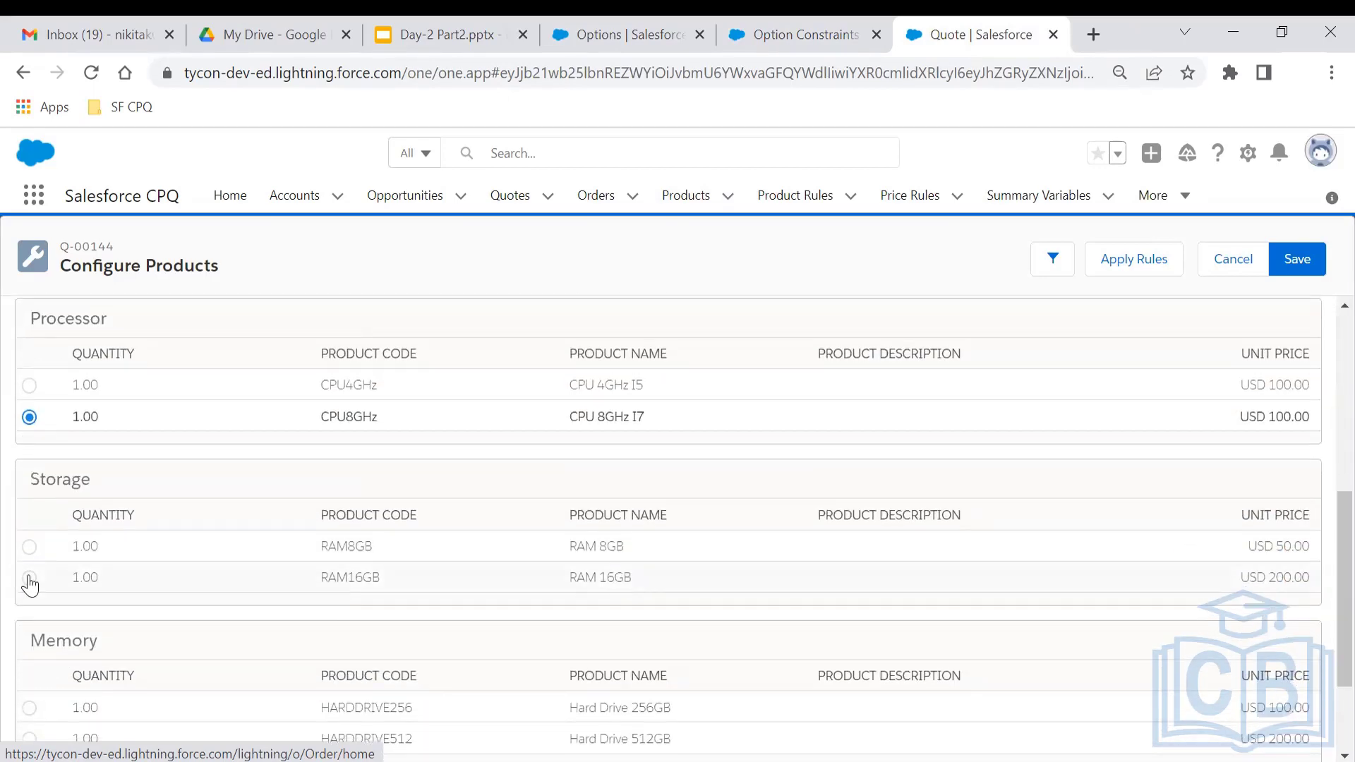
- Review the selections across the laptop's option groups and recheck the 4K Built in display's requirement hint
{"action": "scroll", "coordinate": [1323, 379], "scroll_direction": "up", "scroll_amount": 6}
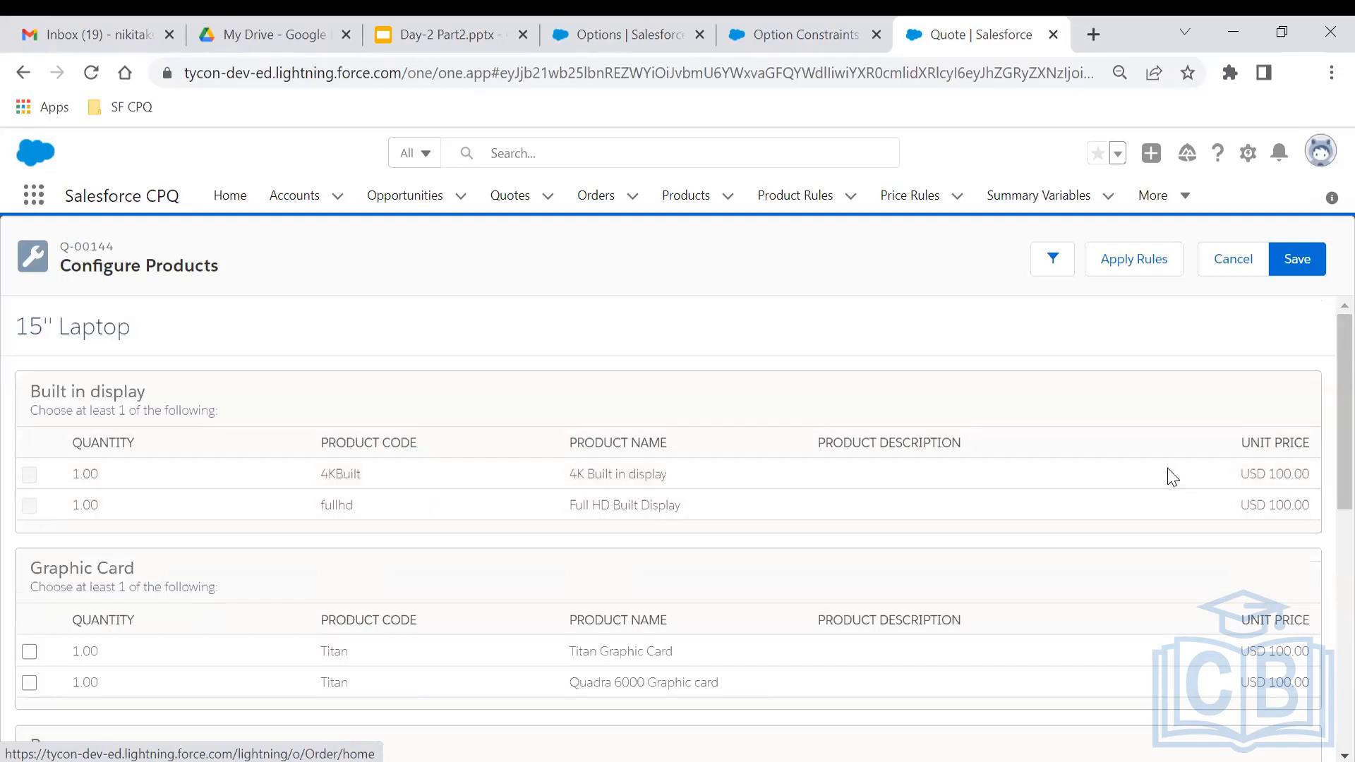
{"action": "scroll", "coordinate": [1322, 442], "scroll_direction": "down", "scroll_amount": 6}
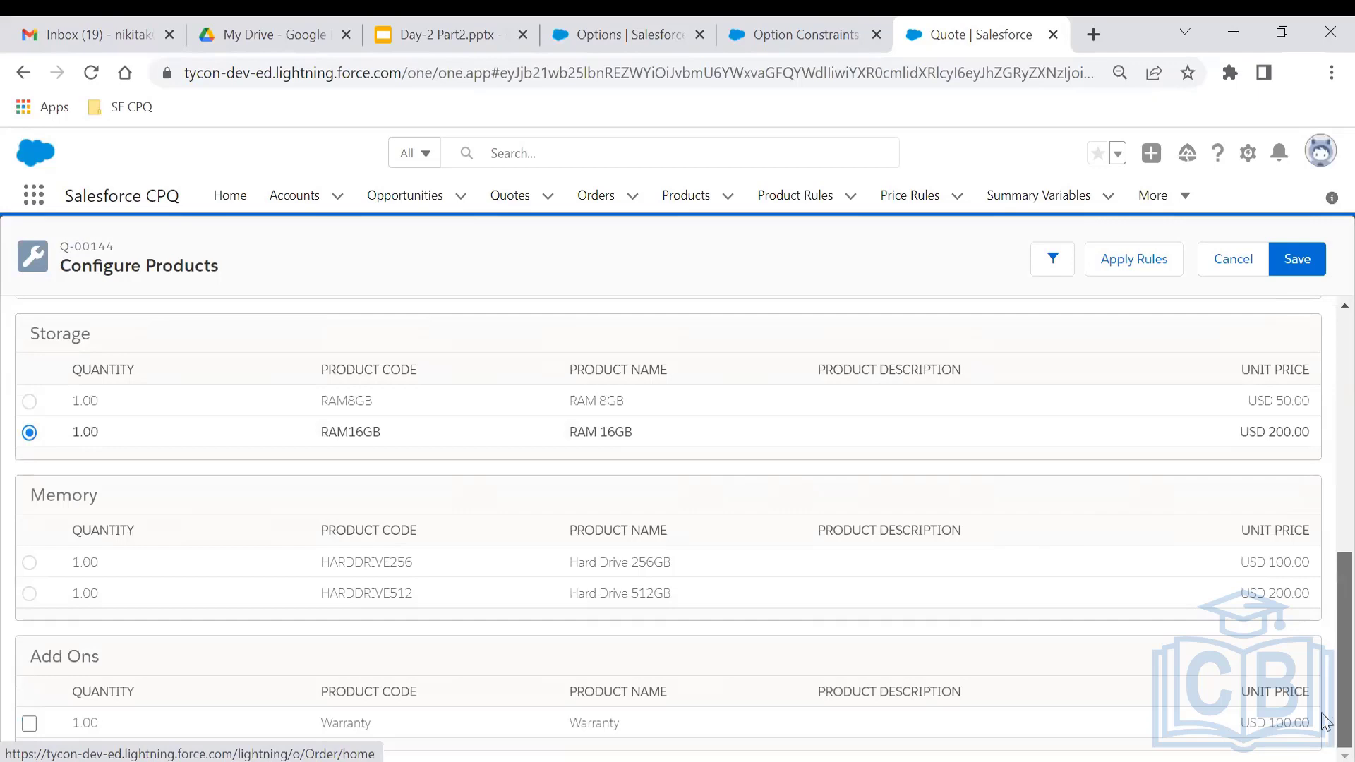
{"action": "scroll", "coordinate": [1324, 635], "scroll_direction": "up", "scroll_amount": 4}
{"action": "scroll", "coordinate": [1324, 494], "scroll_direction": "up", "scroll_amount": 2}
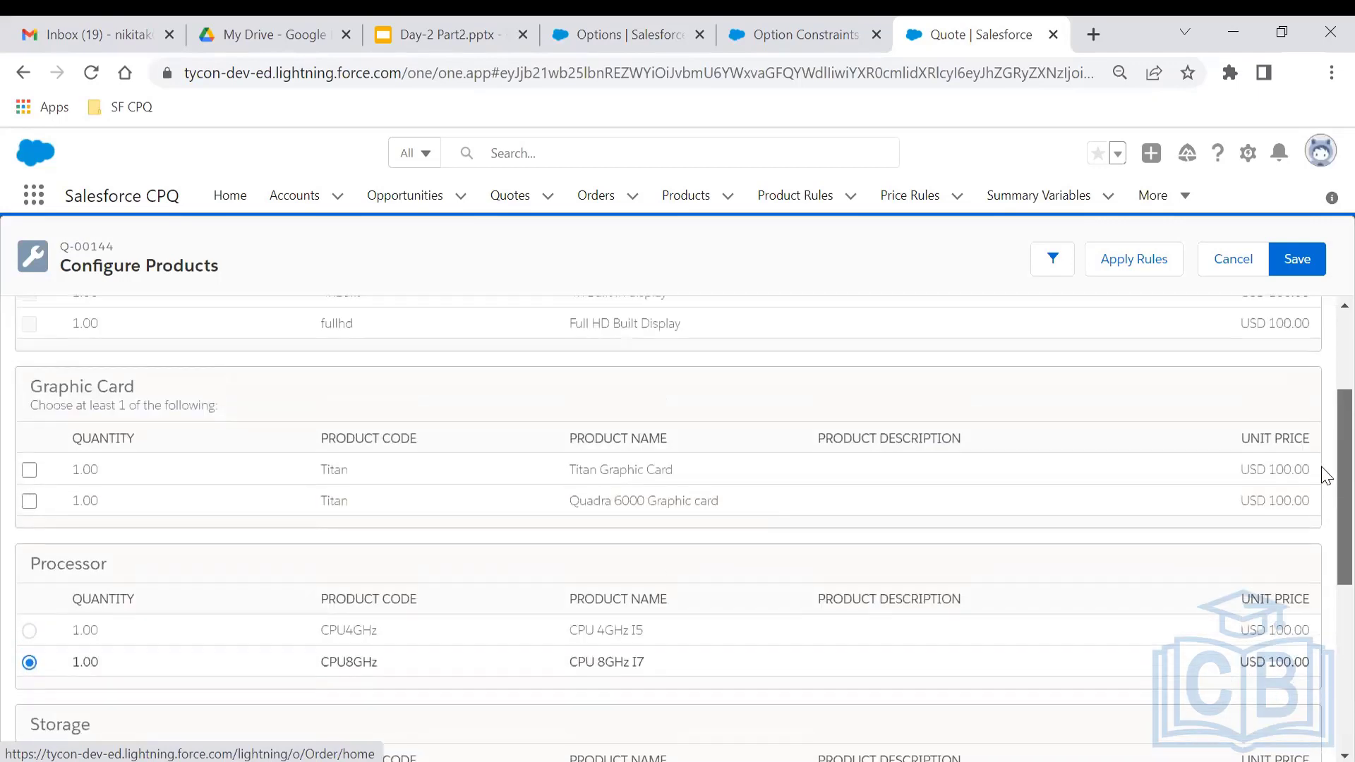
{"action": "scroll", "coordinate": [1323, 466], "scroll_direction": "up", "scroll_amount": 1}
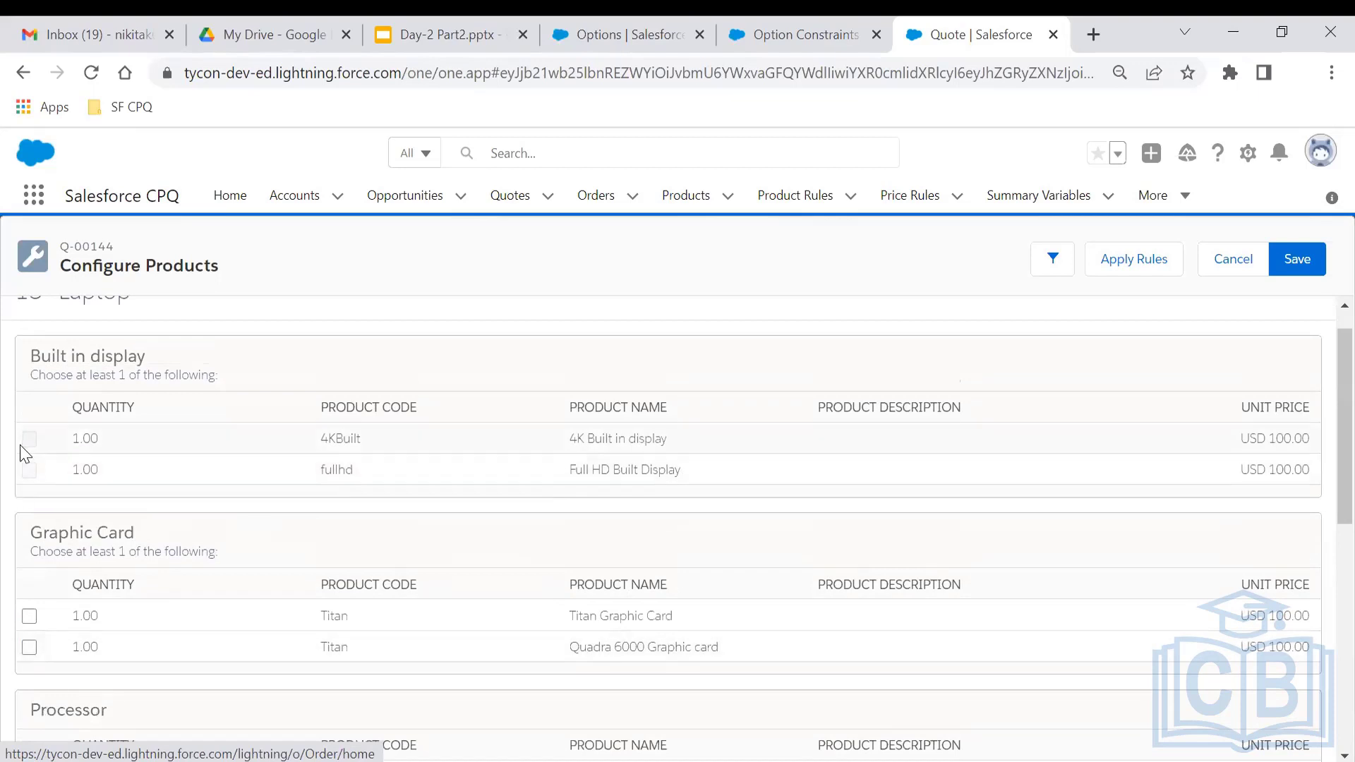
{"action": "mouse_move", "coordinate": [33, 445]}
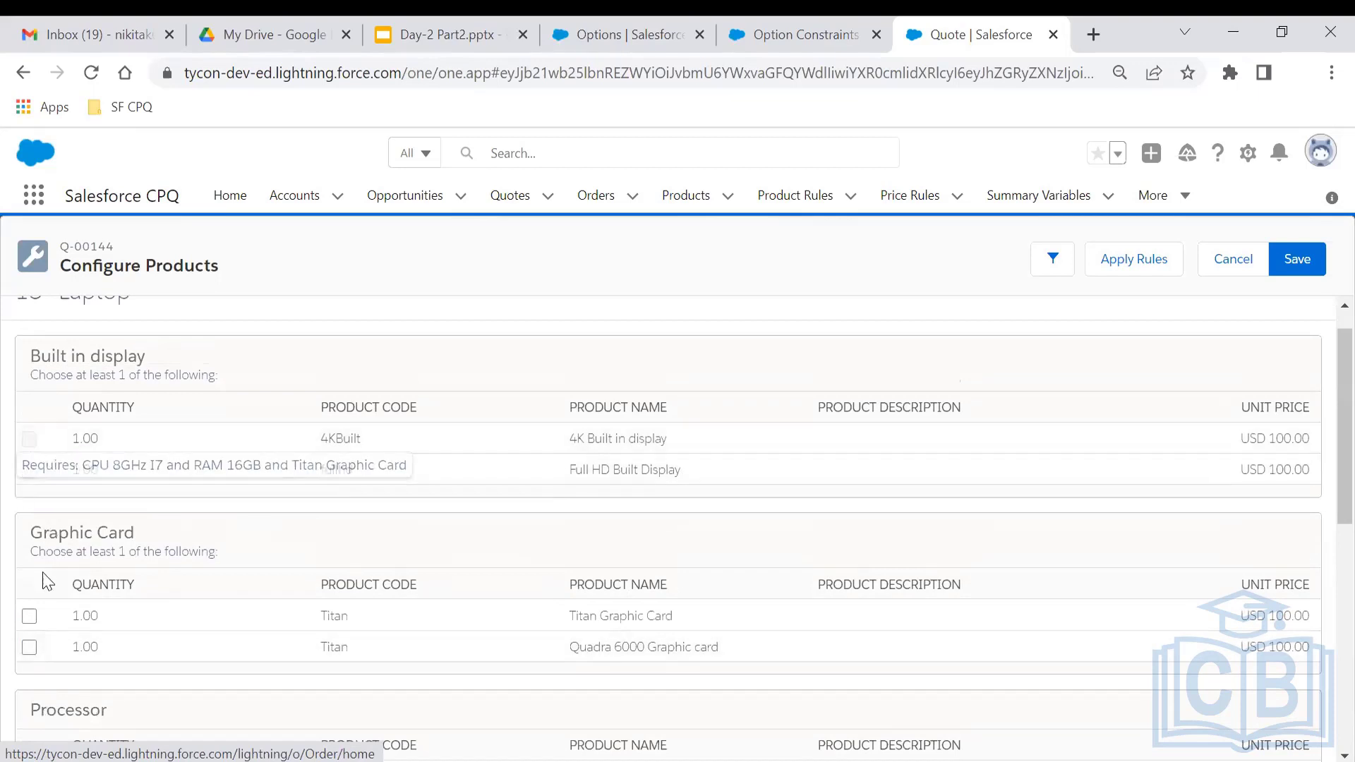
- Select the Titan Graphic Card, check the 4K Built in display's availability, and deselect the card again
{"action": "left_click", "coordinate": [28, 617]}
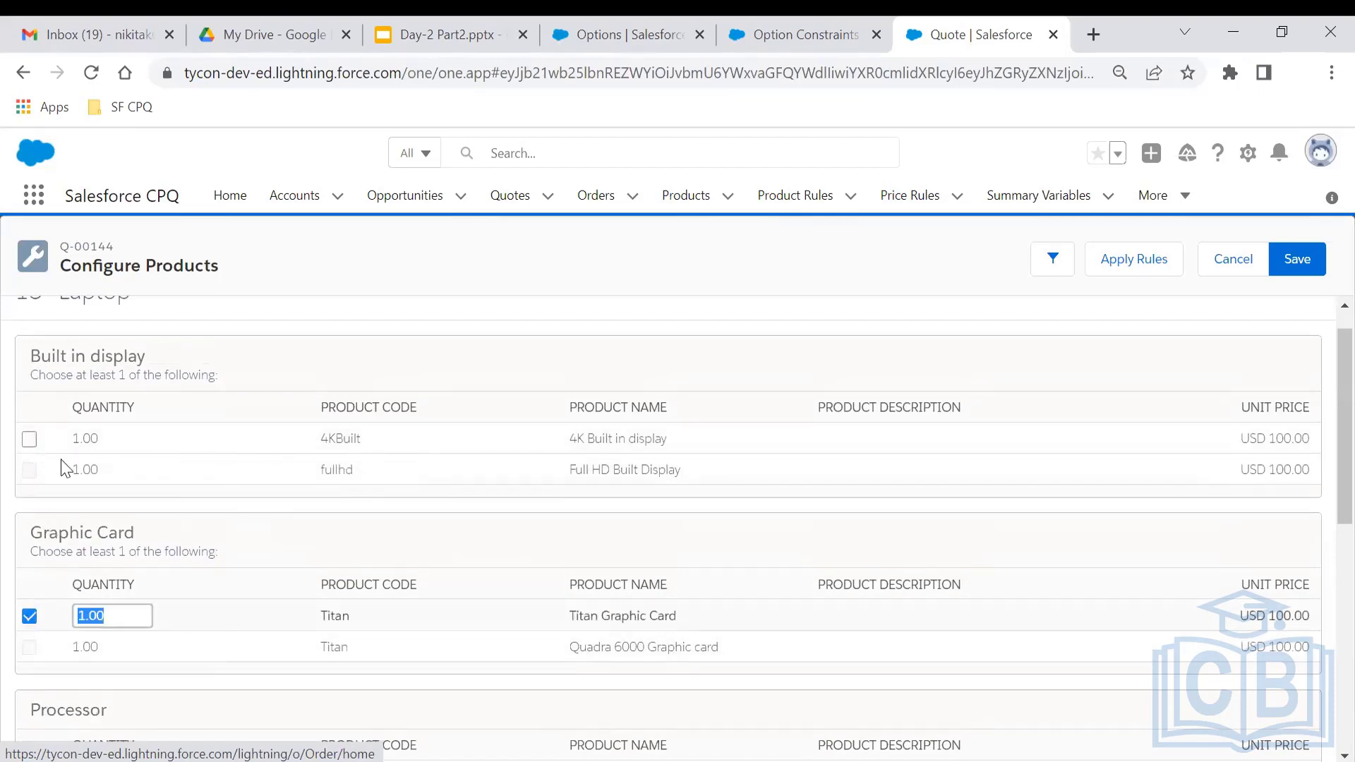
{"action": "mouse_move", "coordinate": [29, 448]}
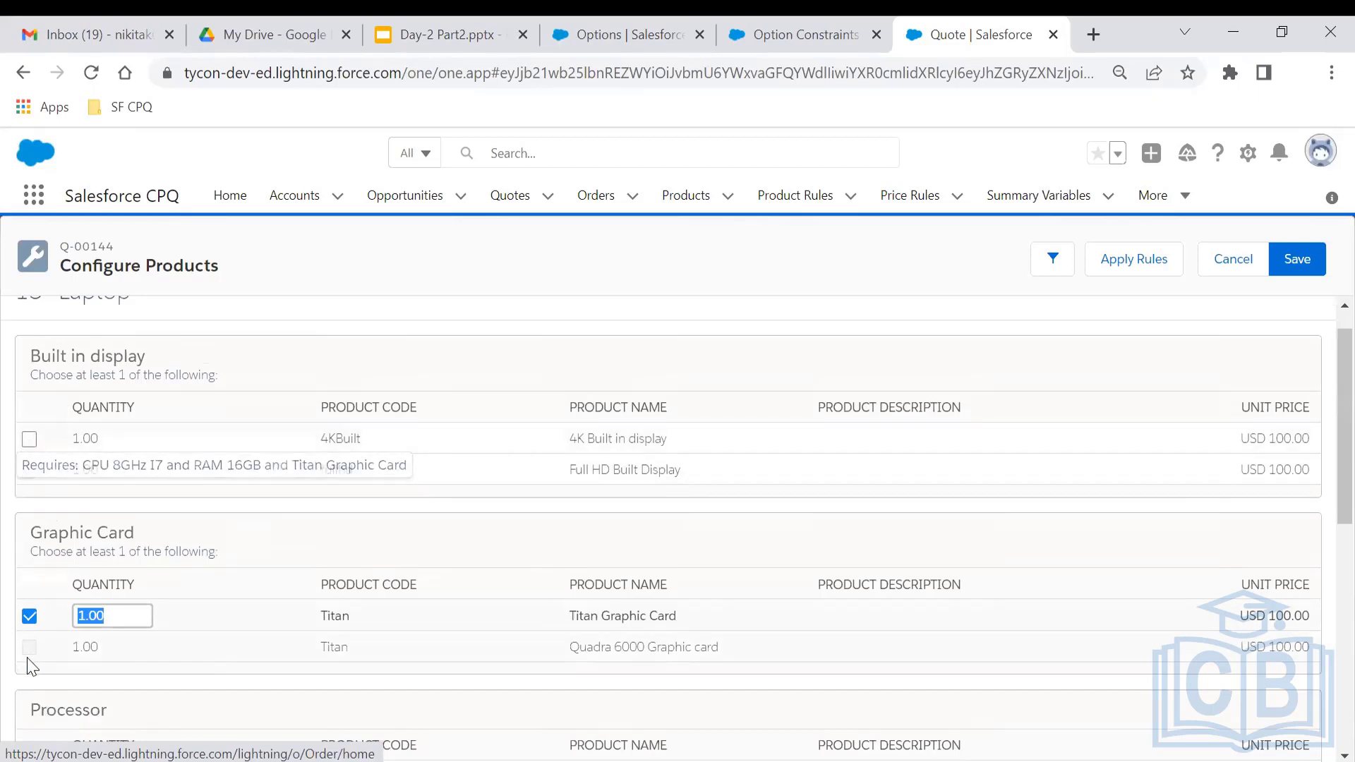
{"action": "left_click", "coordinate": [28, 626]}
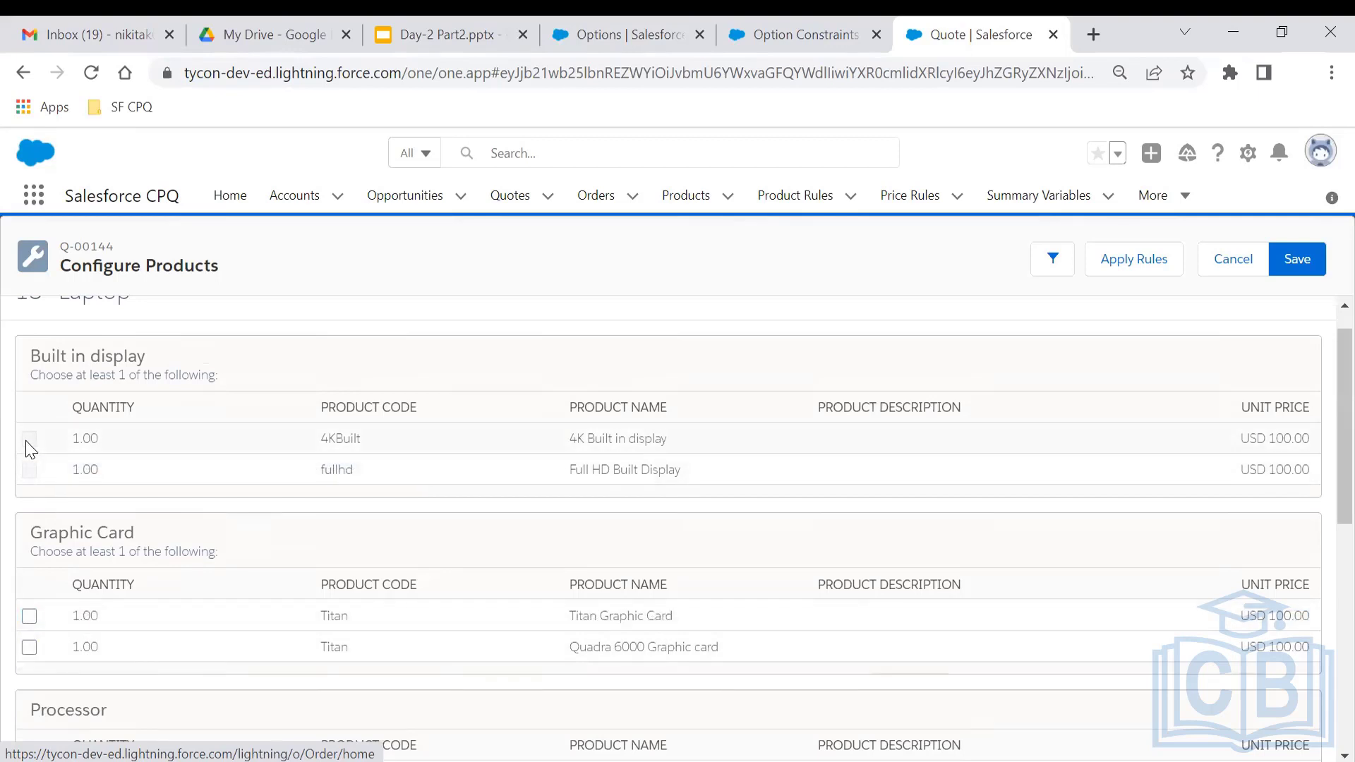
- Switch to the Day-2 Part2 presentation and show the 15'' Laptop Use Case slide in full-screen slideshow
{"action": "mouse_move", "coordinate": [27, 446]}
{"action": "left_click", "coordinate": [380, 19]}
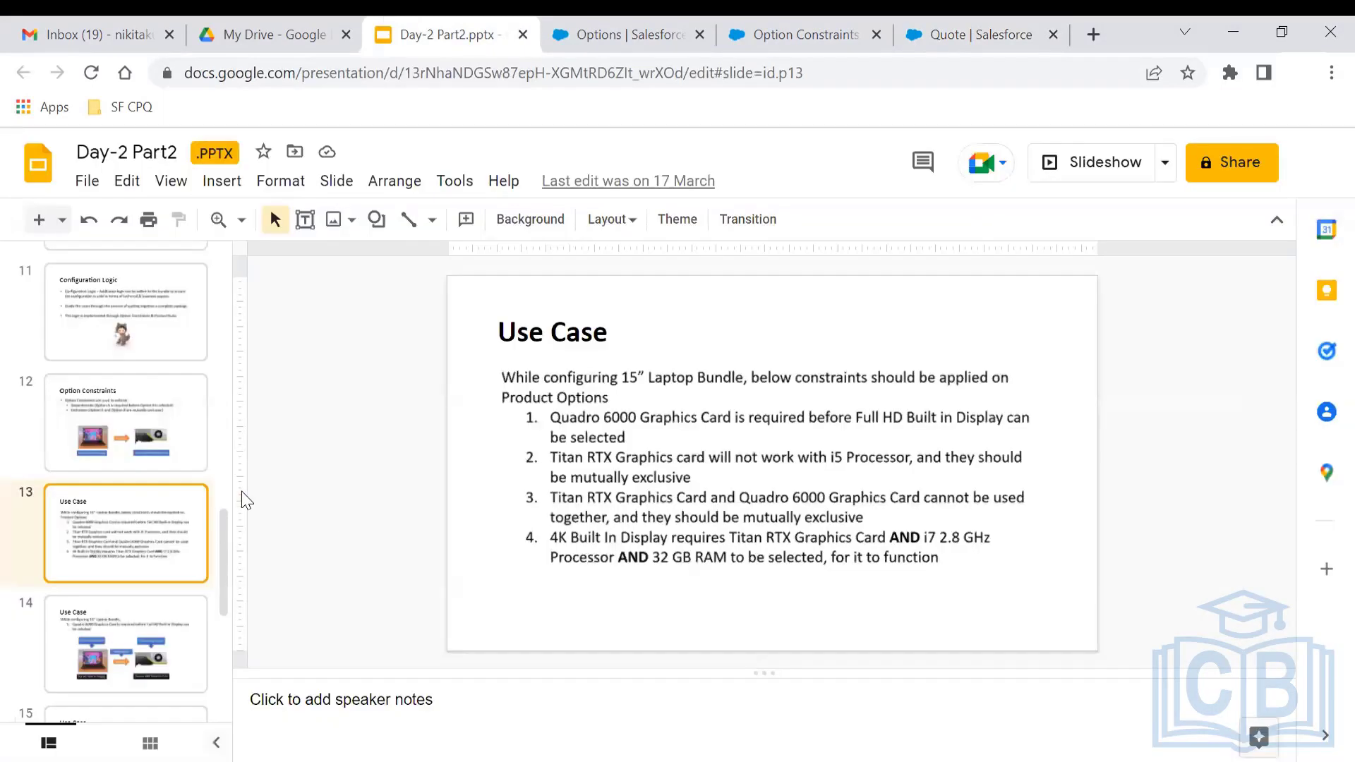
{"action": "left_click", "coordinate": [1094, 169]}
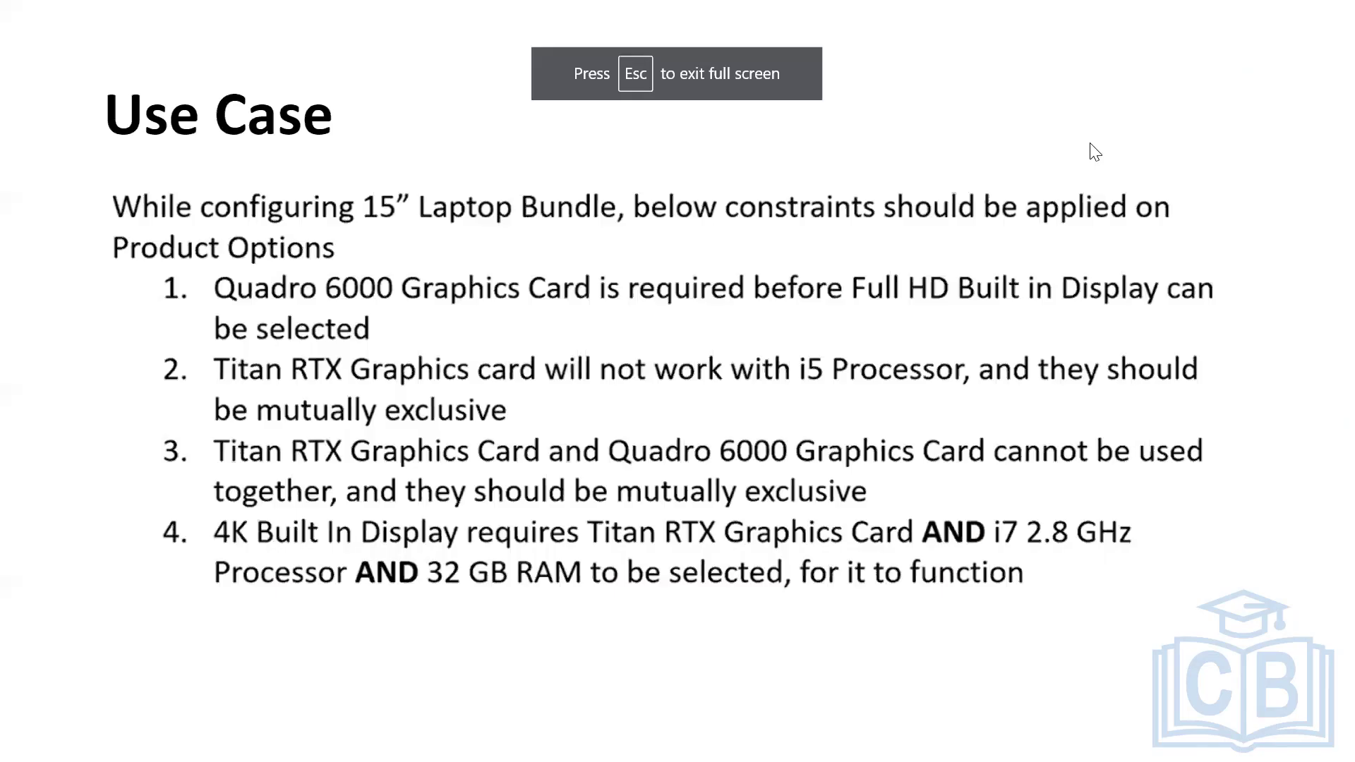
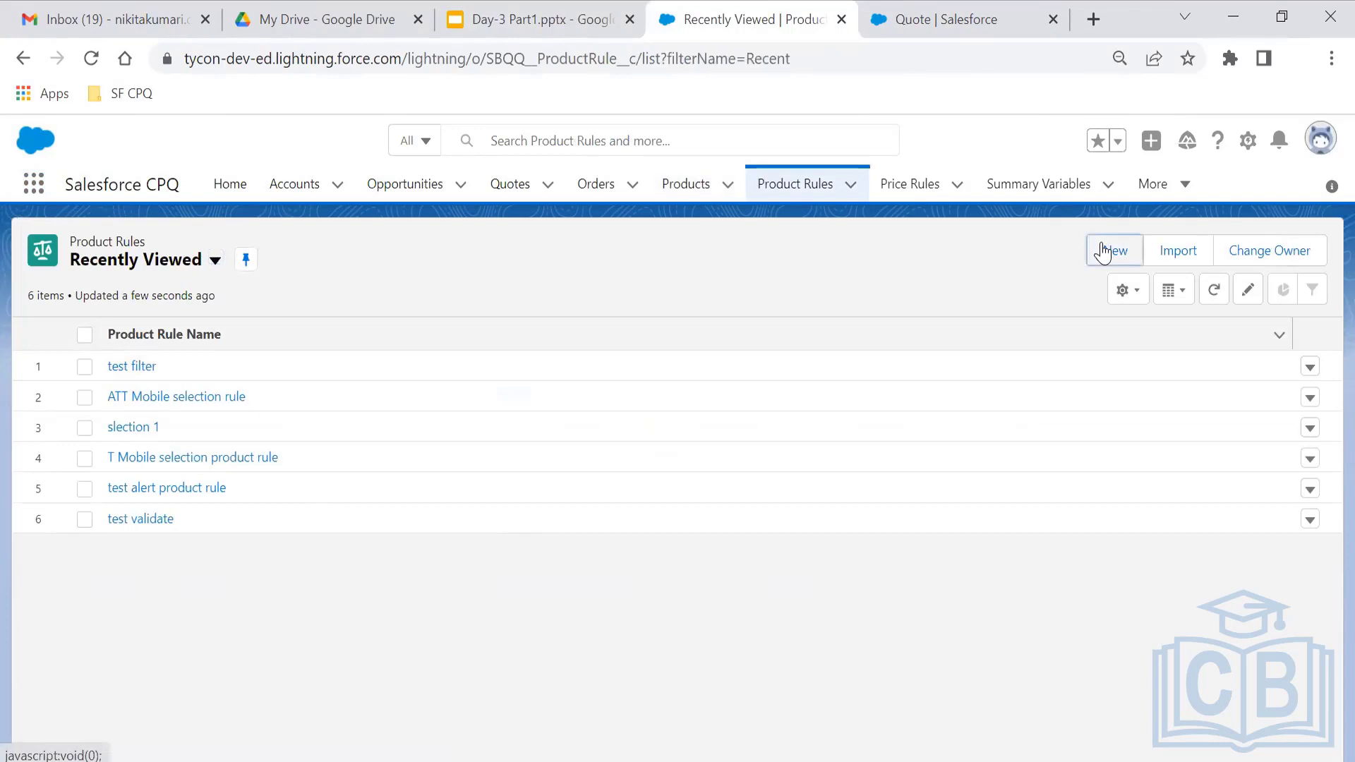
- Start a new active product rule named Test with the Validation type
{"action": "left_click", "coordinate": [1104, 252]}
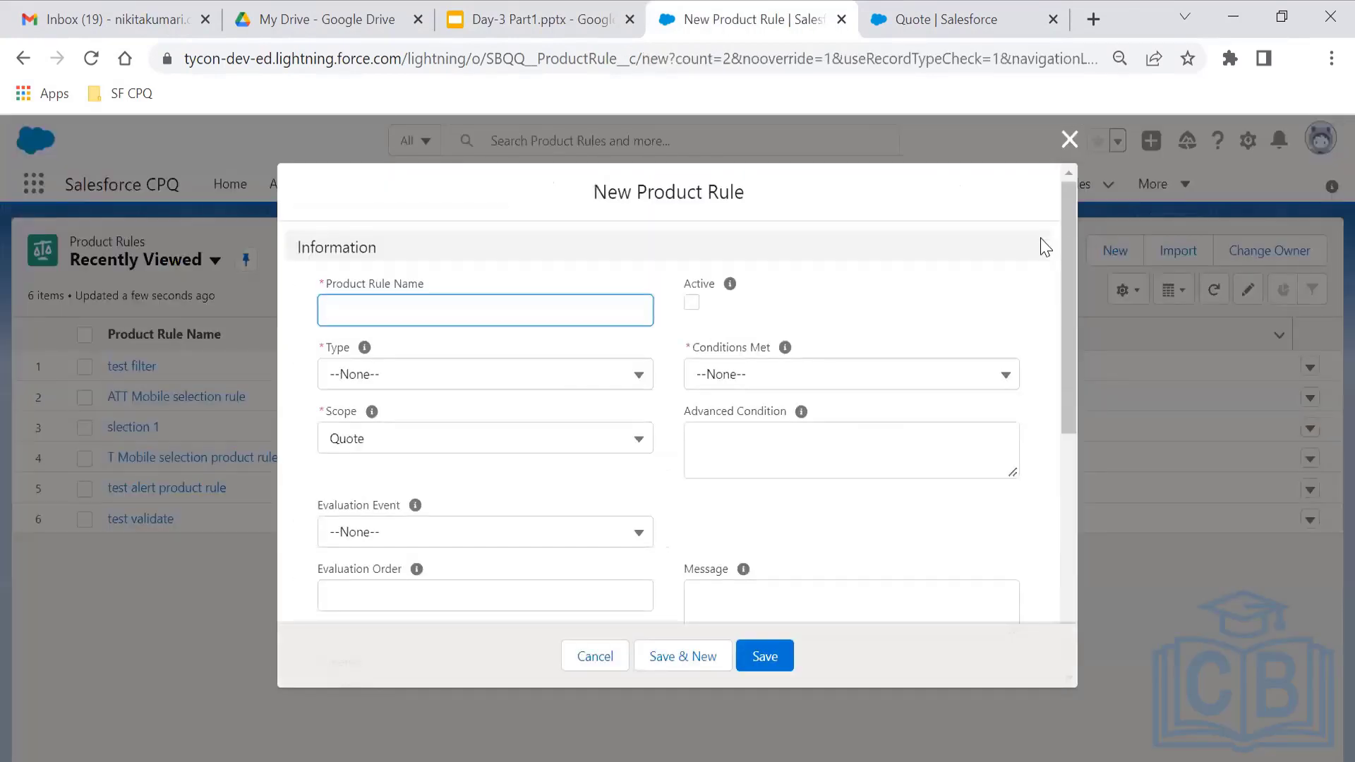
{"action": "type", "text": "Test"}
{"action": "left_click", "coordinate": [693, 303]}
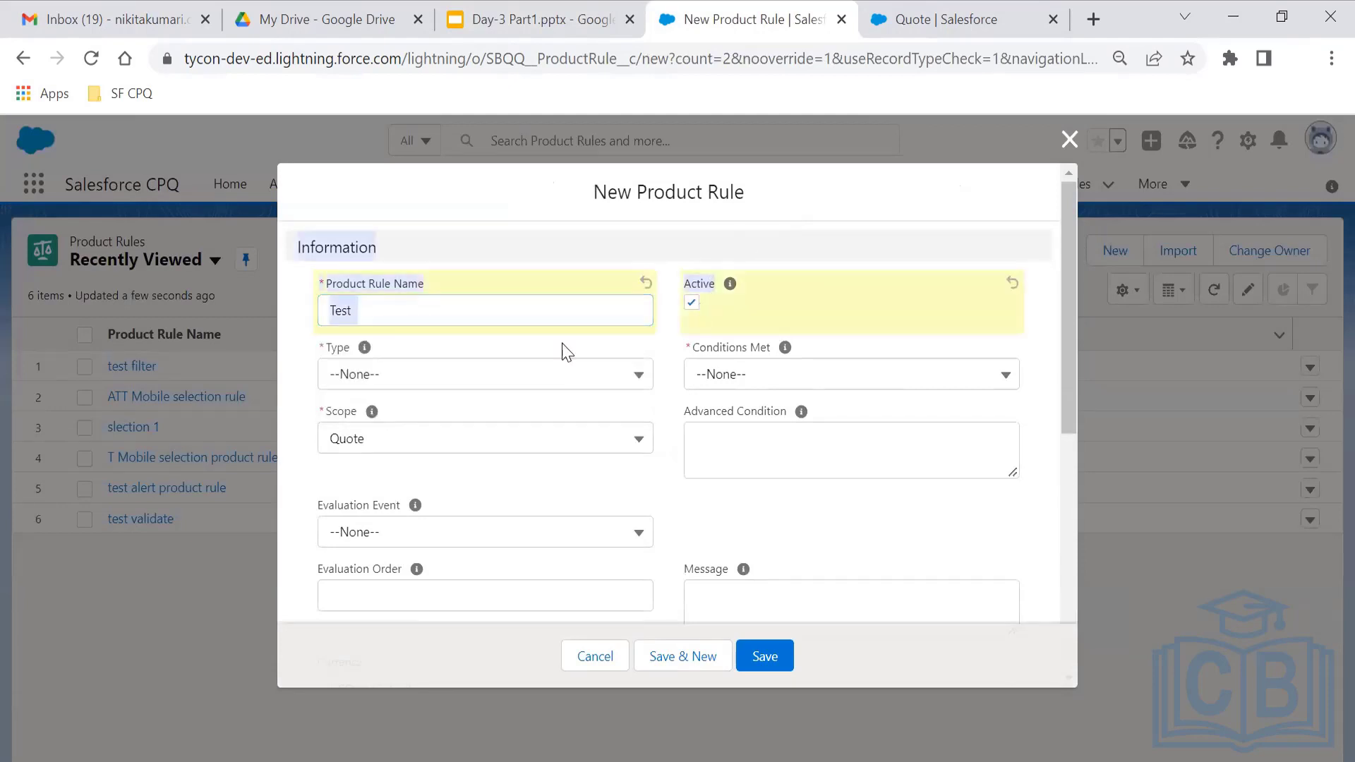
{"action": "left_click", "coordinate": [432, 380]}
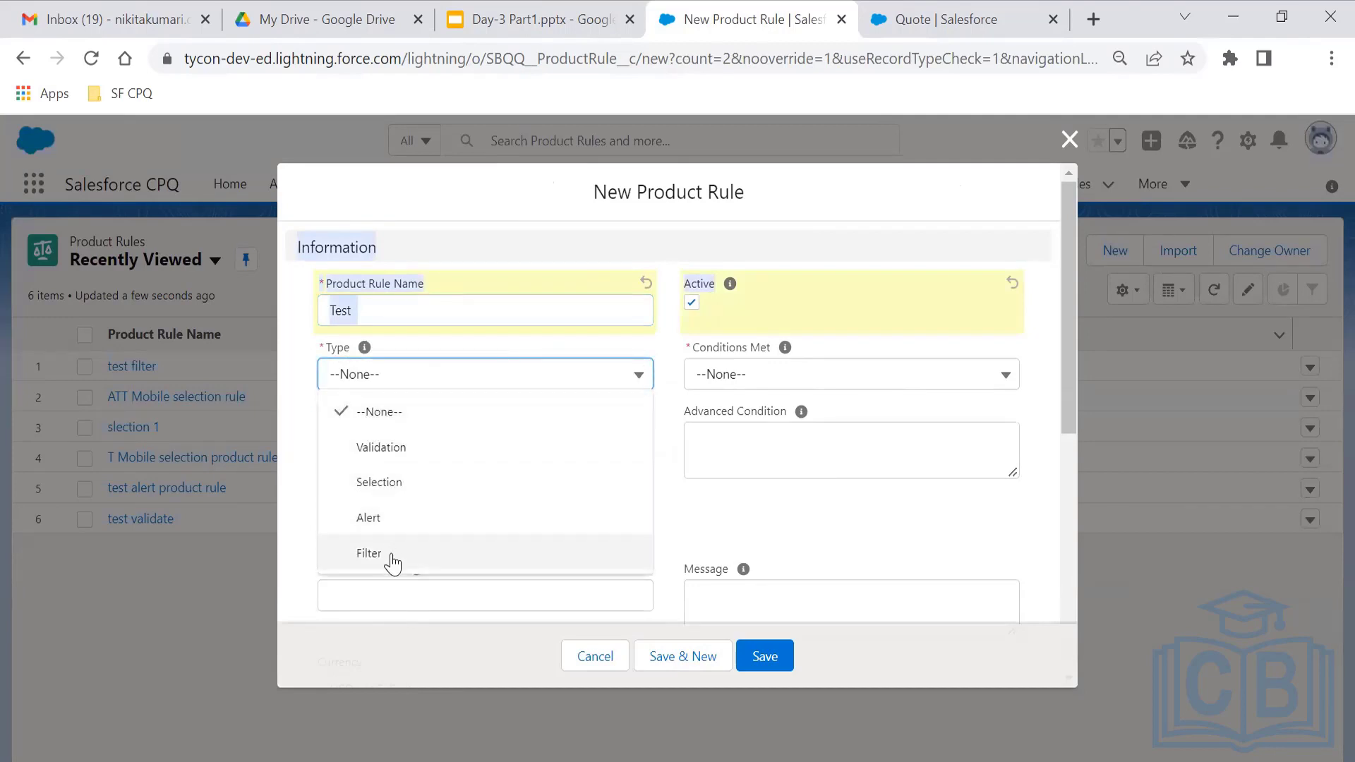
{"action": "left_click", "coordinate": [537, 448]}
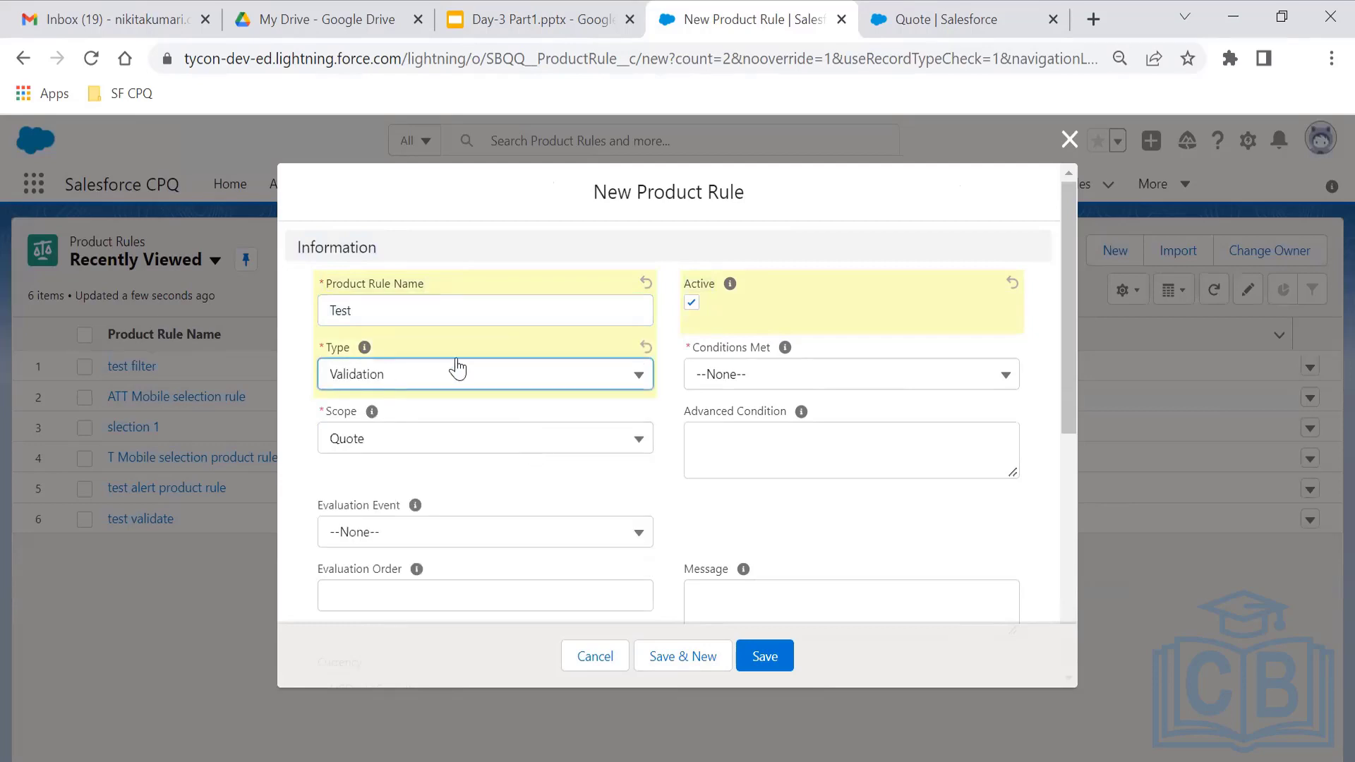
- Set the rule's Conditions Met to Custom, enter the advanced condition "1 or 2 or 3 and 5", and clear that condition again
{"action": "left_click", "coordinate": [754, 383]}
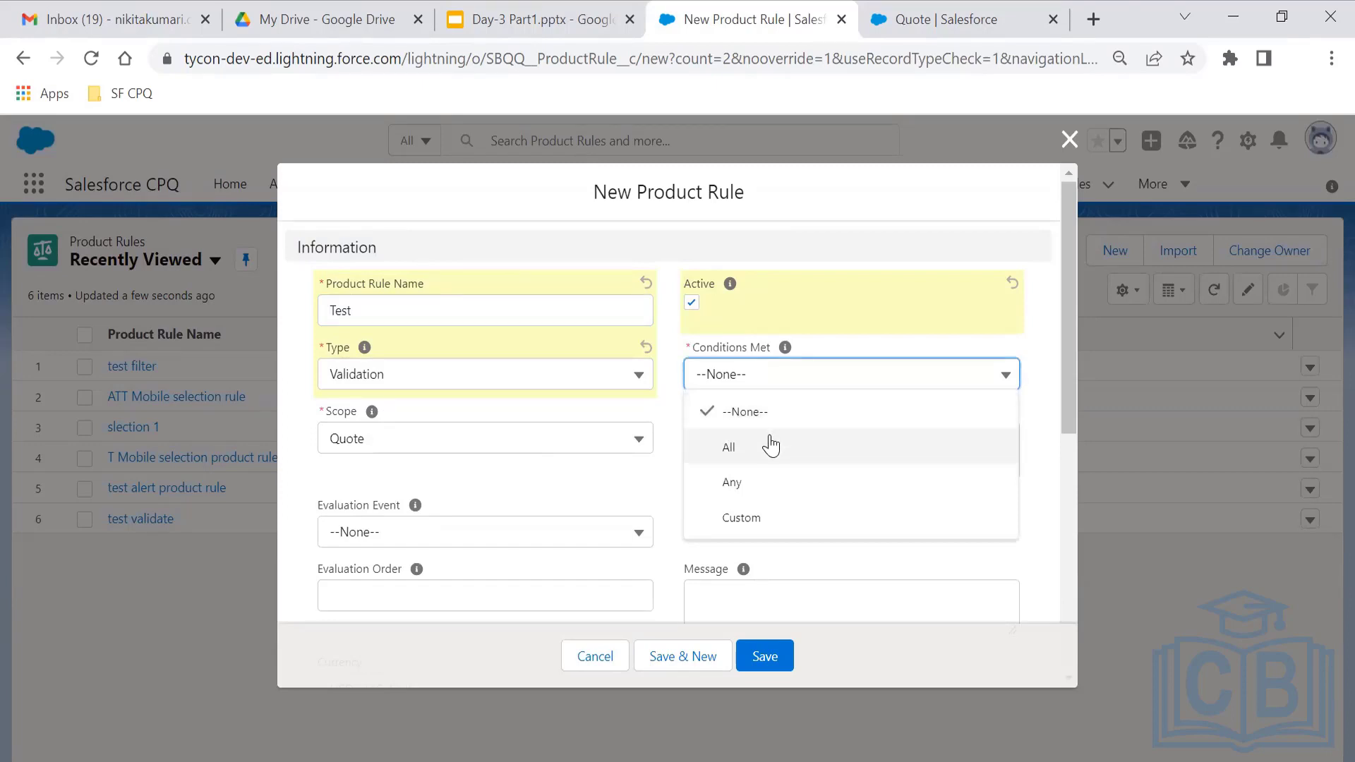
{"action": "left_click", "coordinate": [792, 525]}
{"action": "left_click", "coordinate": [723, 440]}
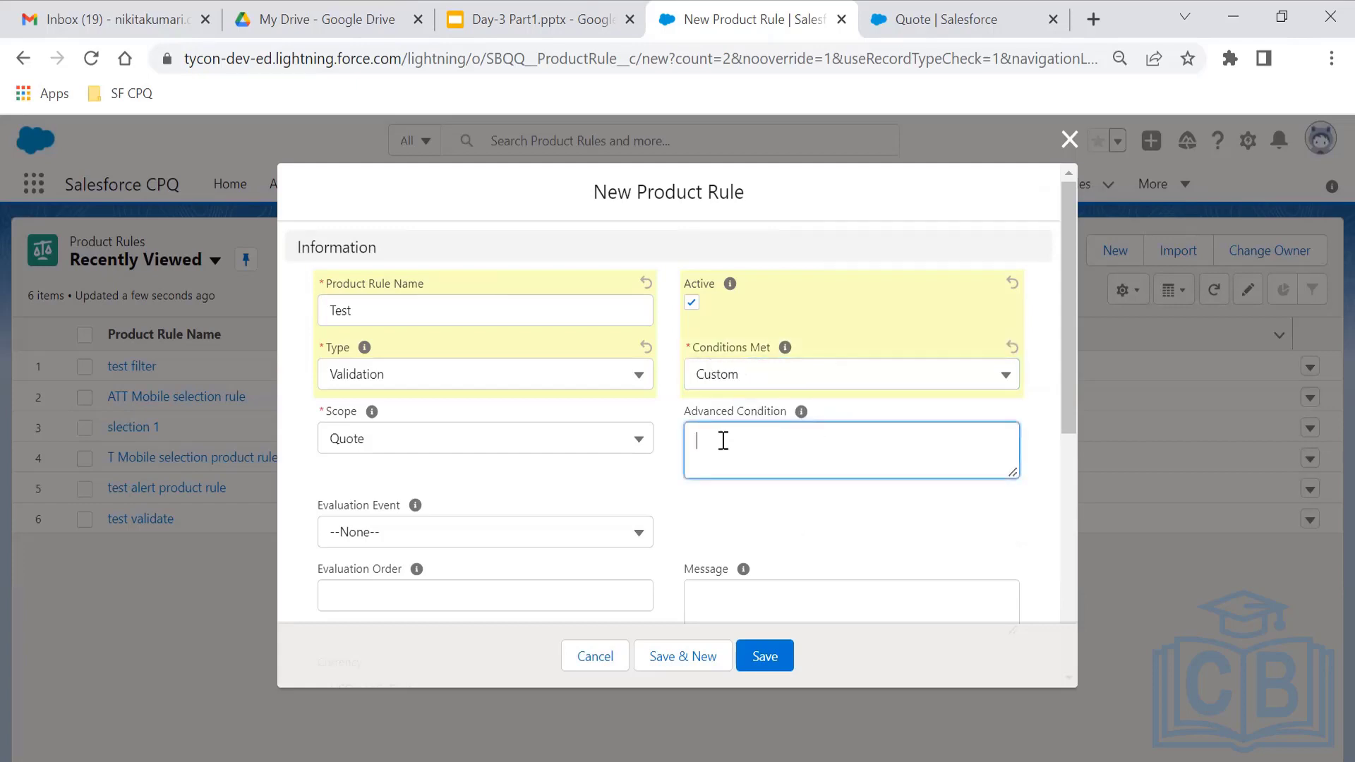
{"action": "type", "text": "1 or 2 or 3 and 5"}
{"action": "key", "text": "ctrl+a"}
{"action": "key", "text": "BackSpace"}
- Set the rule's Conditions Met to All and its Scope to Product
{"action": "left_click", "coordinate": [758, 385]}
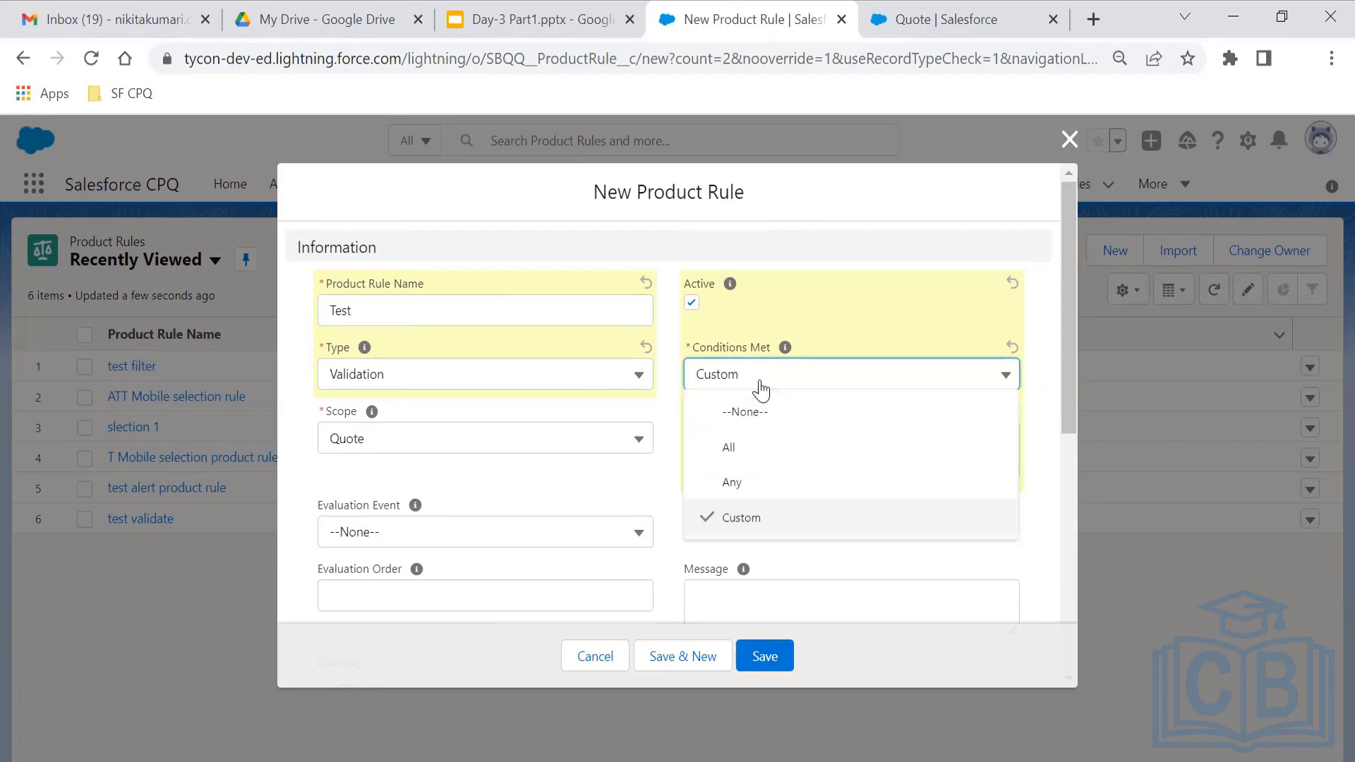
{"action": "left_click", "coordinate": [754, 446]}
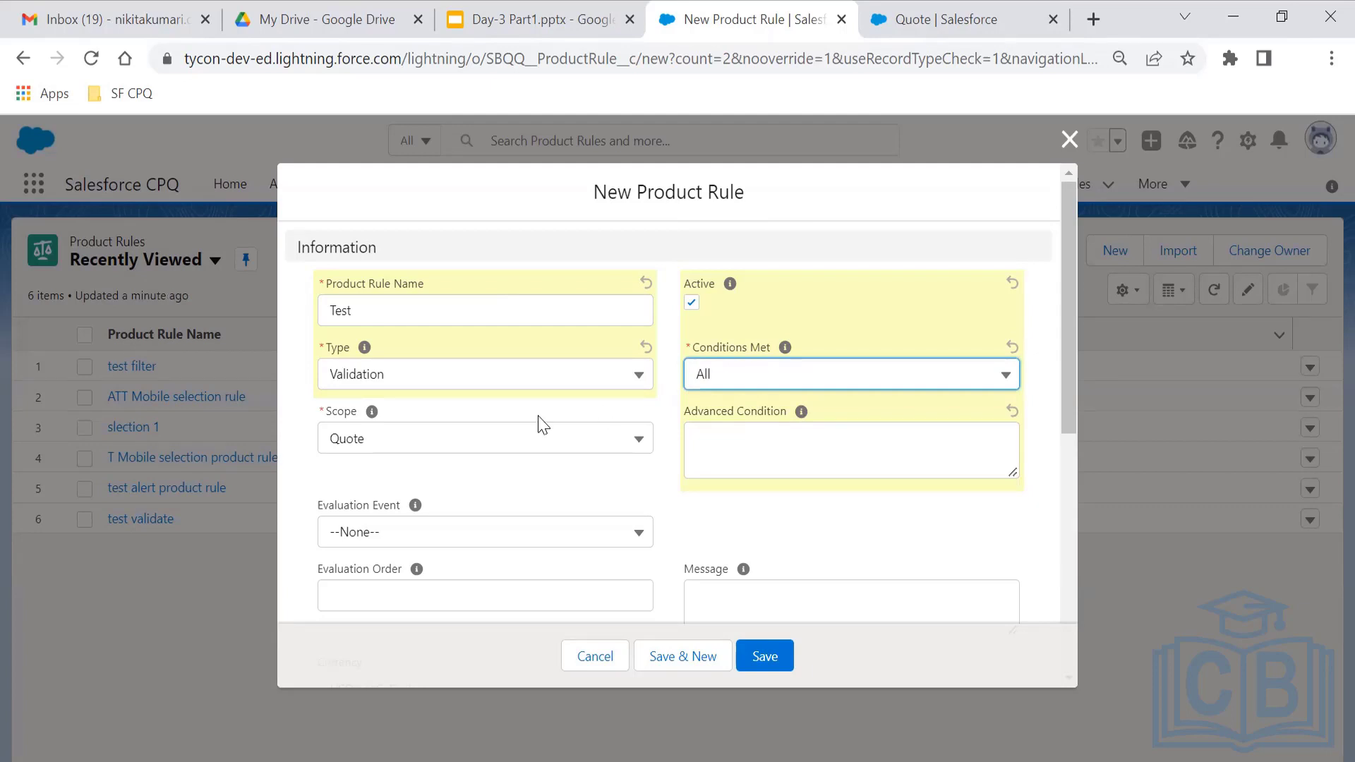
{"action": "mouse_move", "coordinate": [373, 421]}
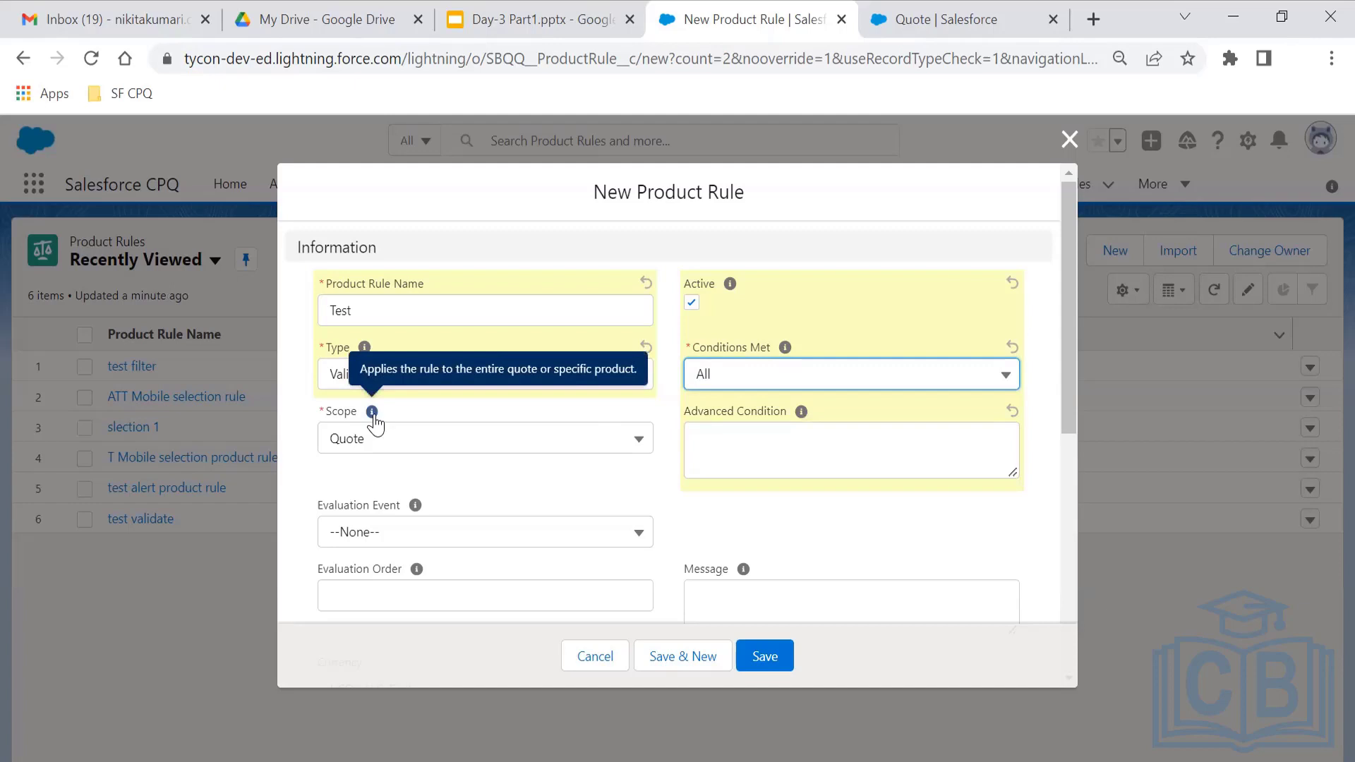
{"action": "left_click", "coordinate": [385, 443]}
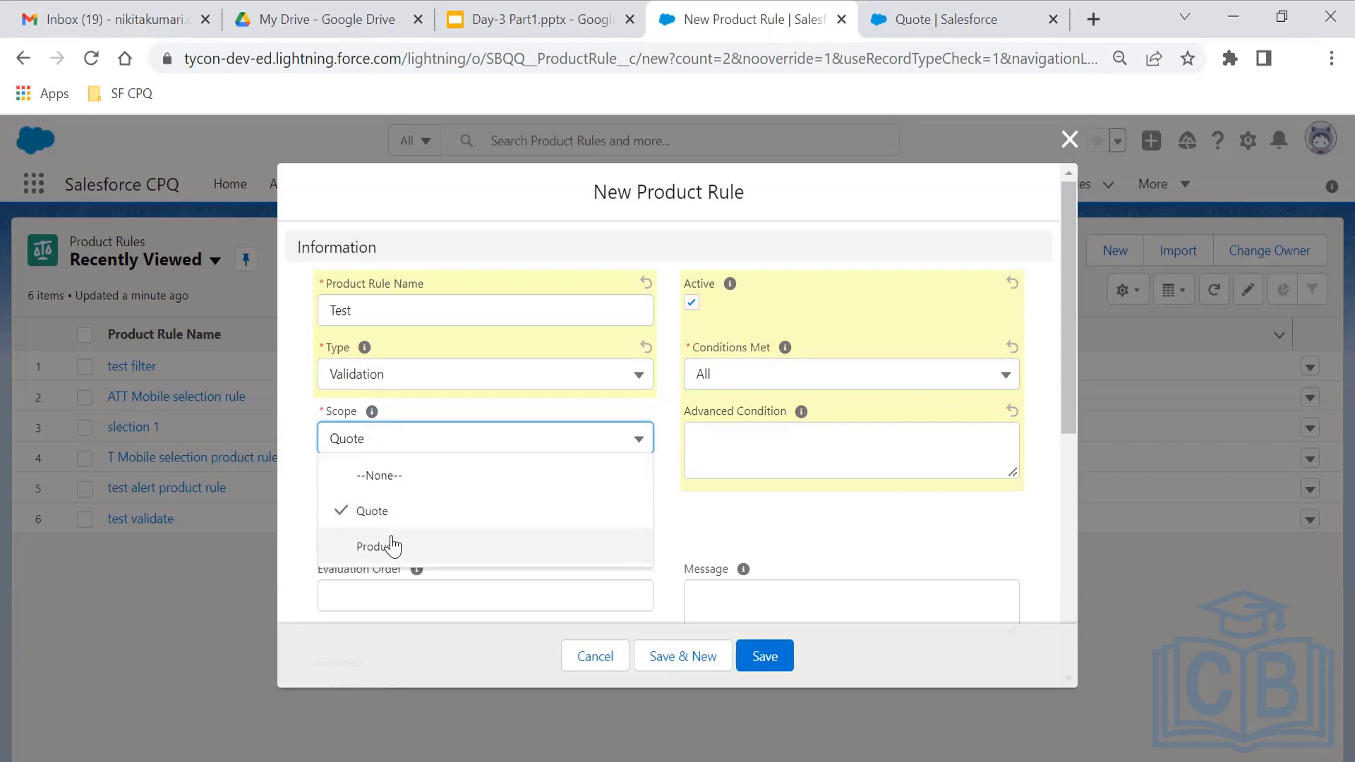
{"action": "left_click", "coordinate": [393, 546]}
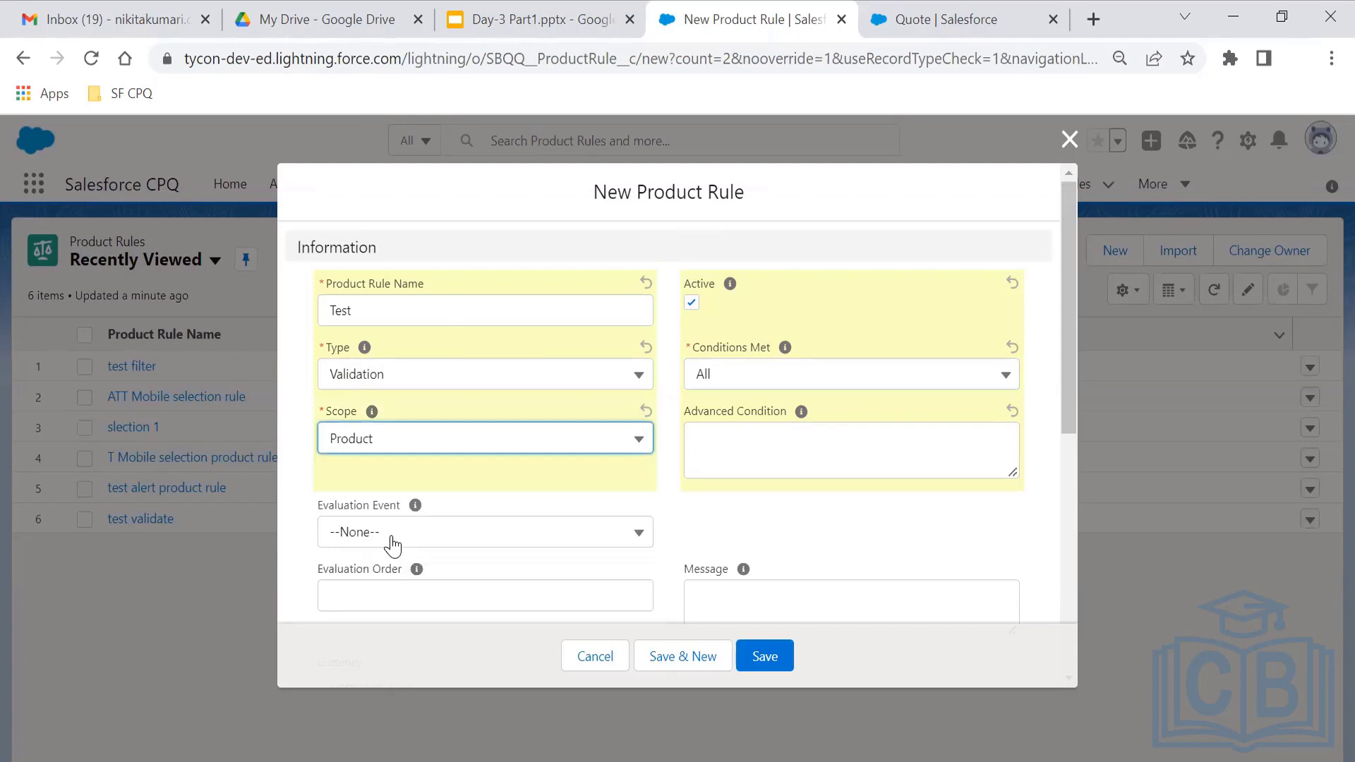
- Review the Evaluation Event choices for the new rule and set the event to Always
{"action": "left_click", "coordinate": [393, 546]}
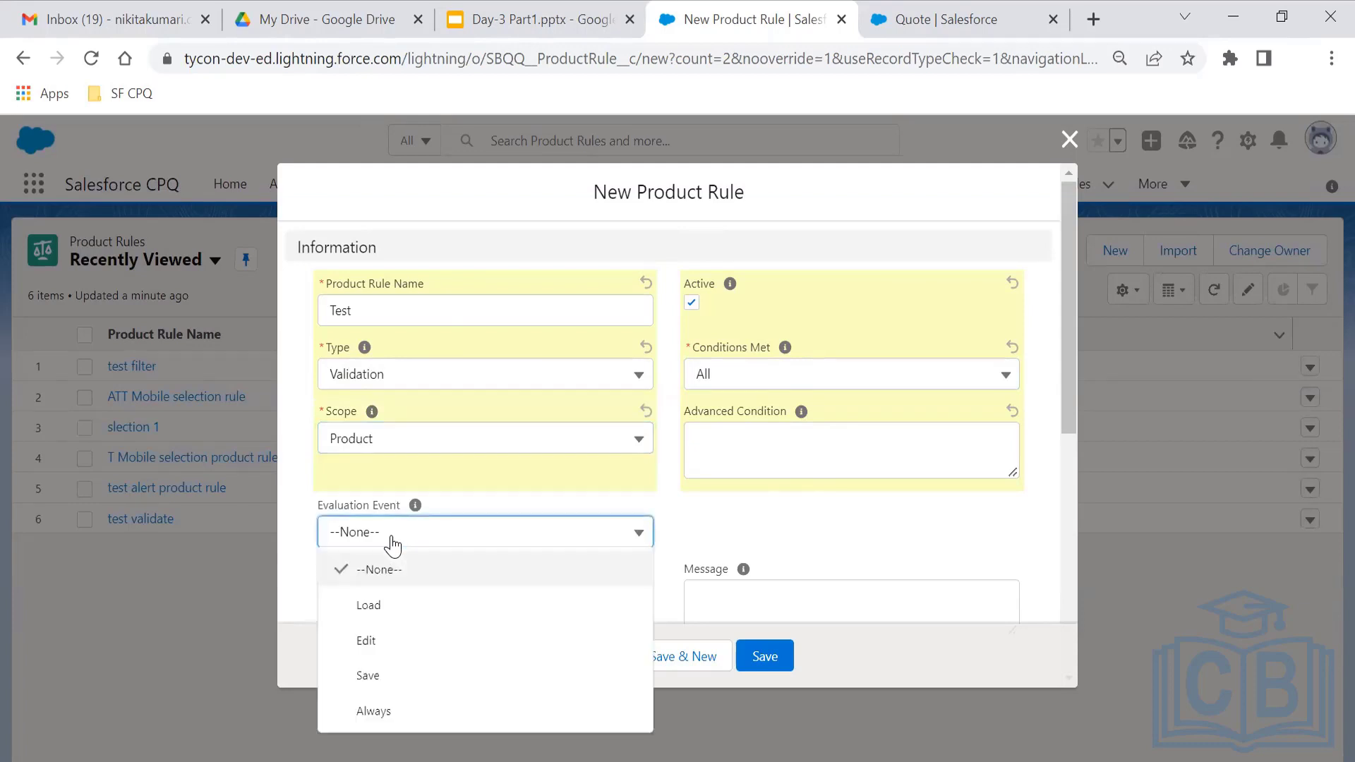
{"action": "left_click", "coordinate": [393, 545]}
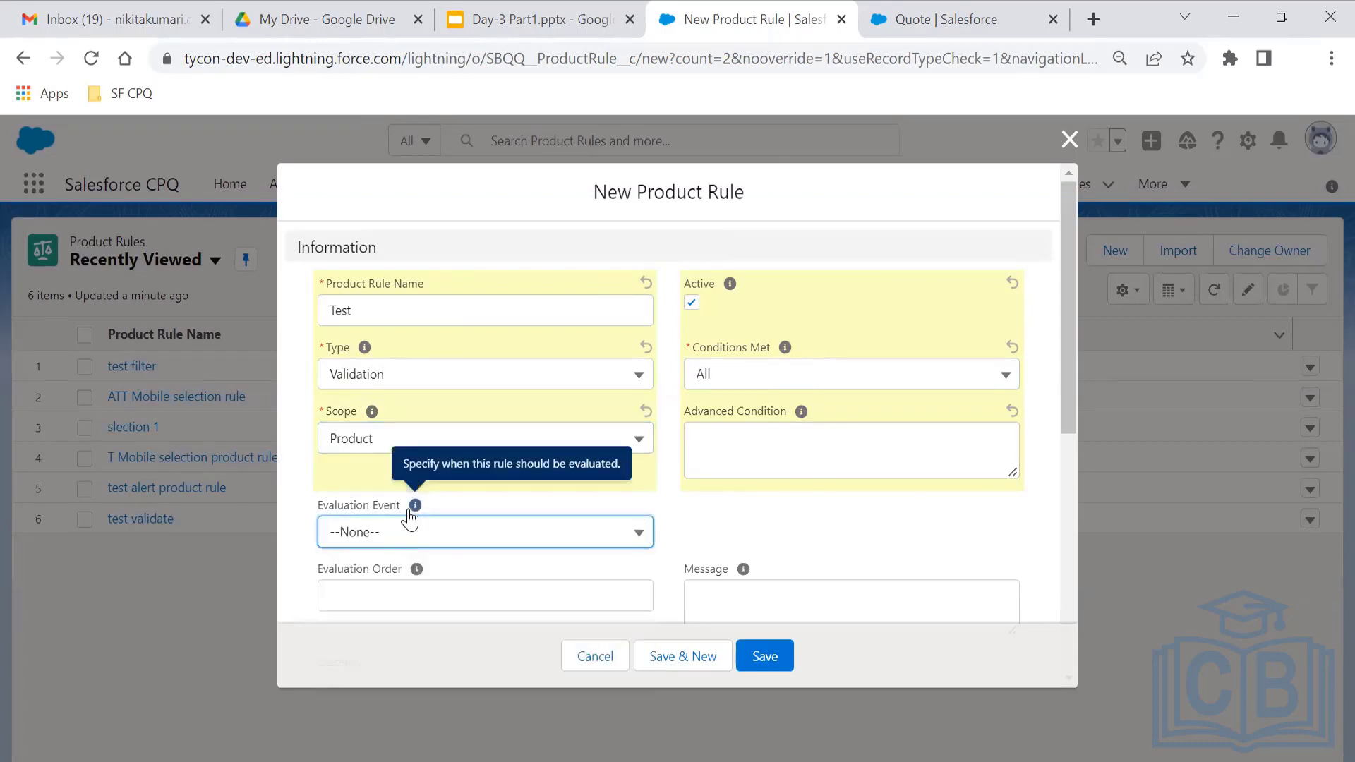
{"action": "left_click", "coordinate": [414, 529]}
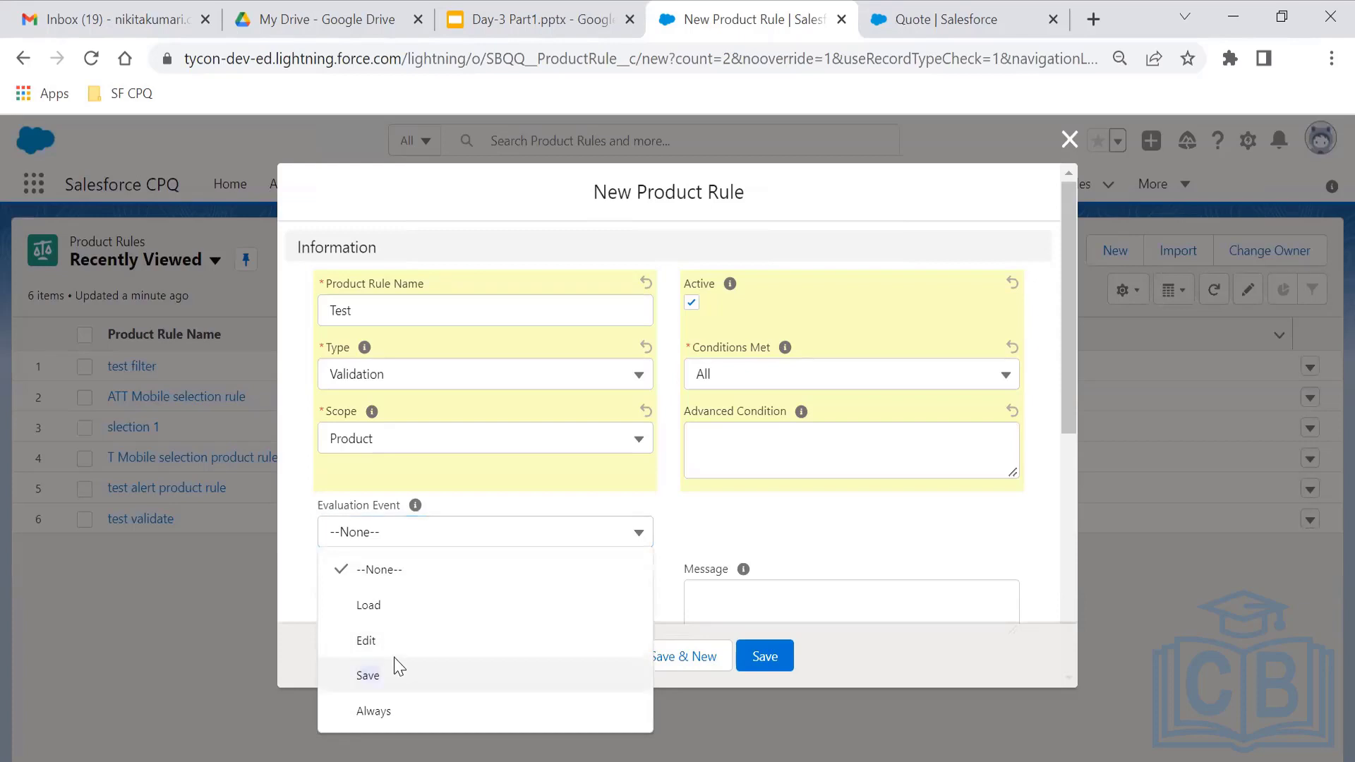
{"action": "scroll", "coordinate": [394, 657], "scroll_direction": "down", "scroll_amount": 3}
{"action": "left_click", "coordinate": [405, 376]}
{"action": "left_click", "coordinate": [406, 375]}
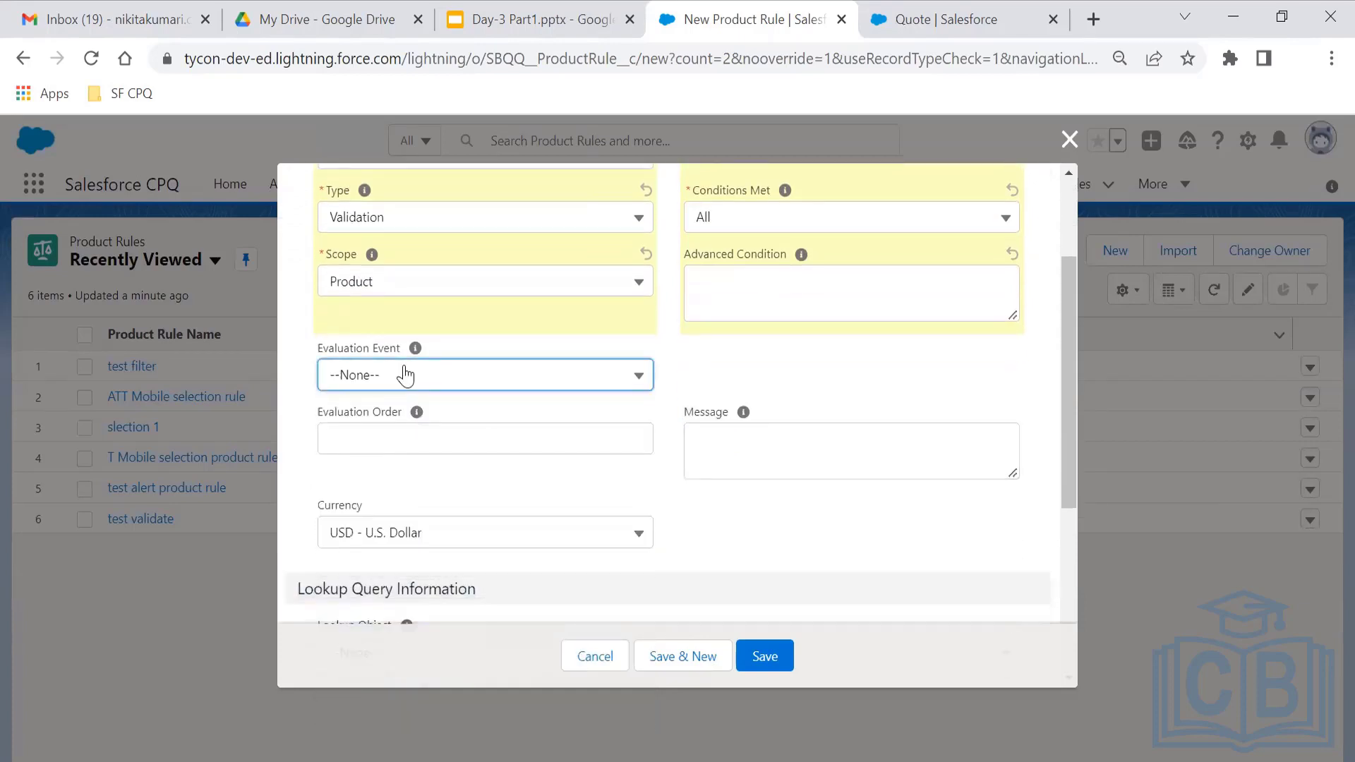
{"action": "left_click", "coordinate": [447, 375]}
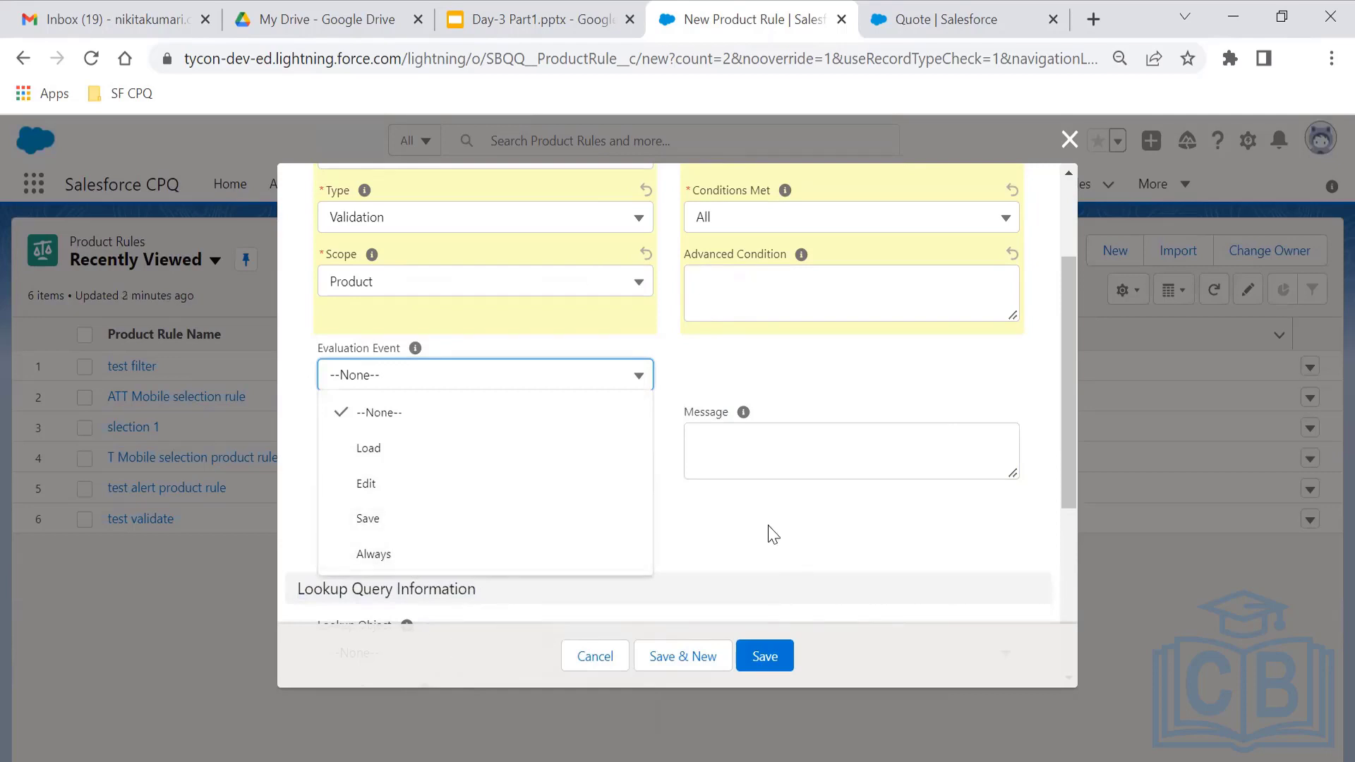
{"action": "left_click", "coordinate": [373, 554]}
{"action": "left_click", "coordinate": [598, 385]}
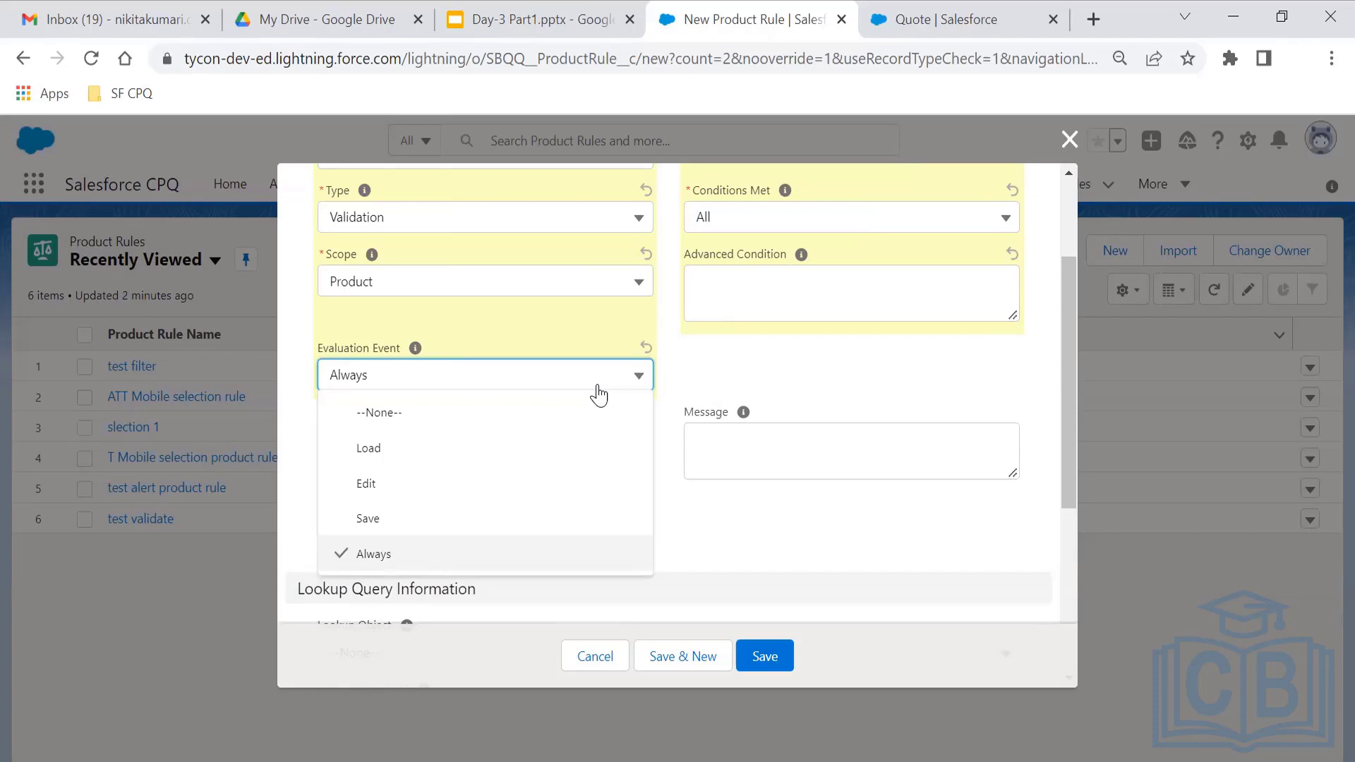
{"action": "left_click", "coordinate": [477, 556]}
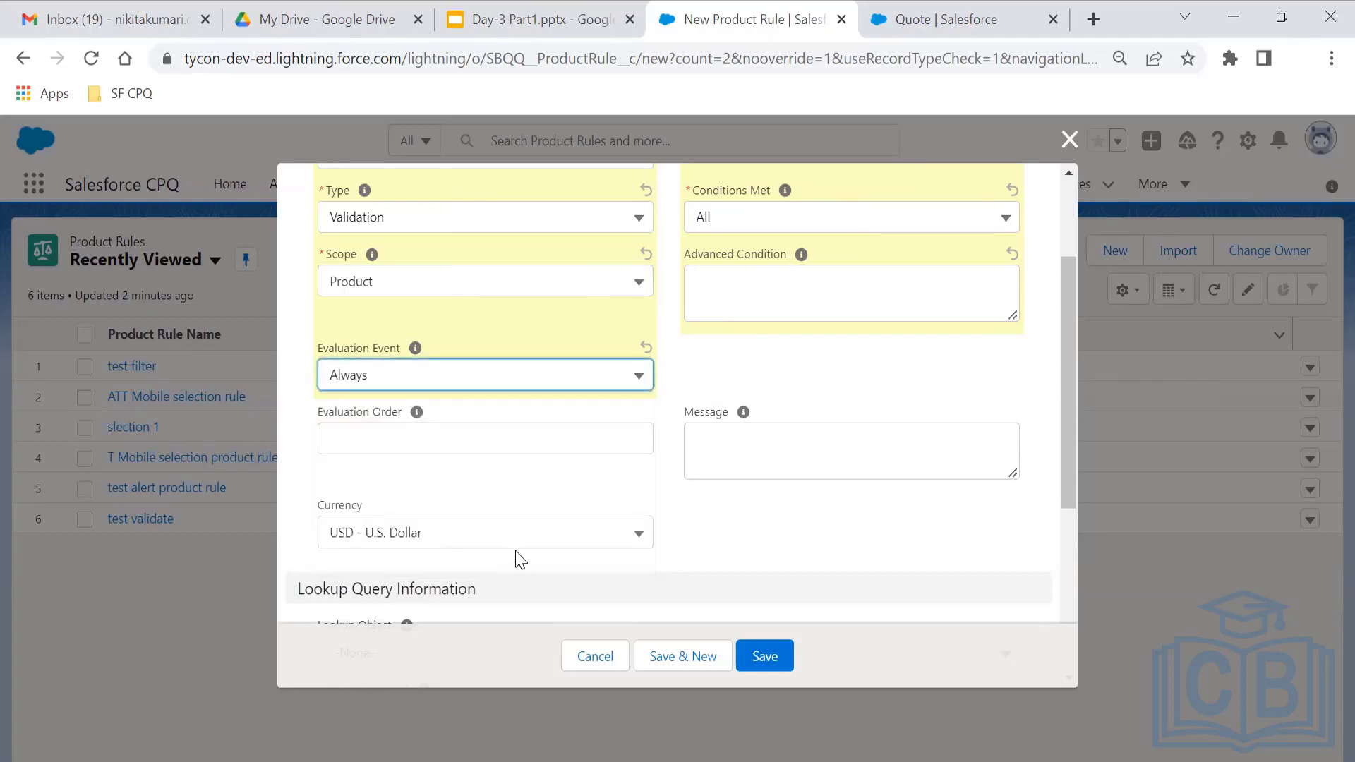
- Set the rule's Evaluation Order to 1 and close the new product rule form without saving
{"action": "left_click", "coordinate": [469, 451]}
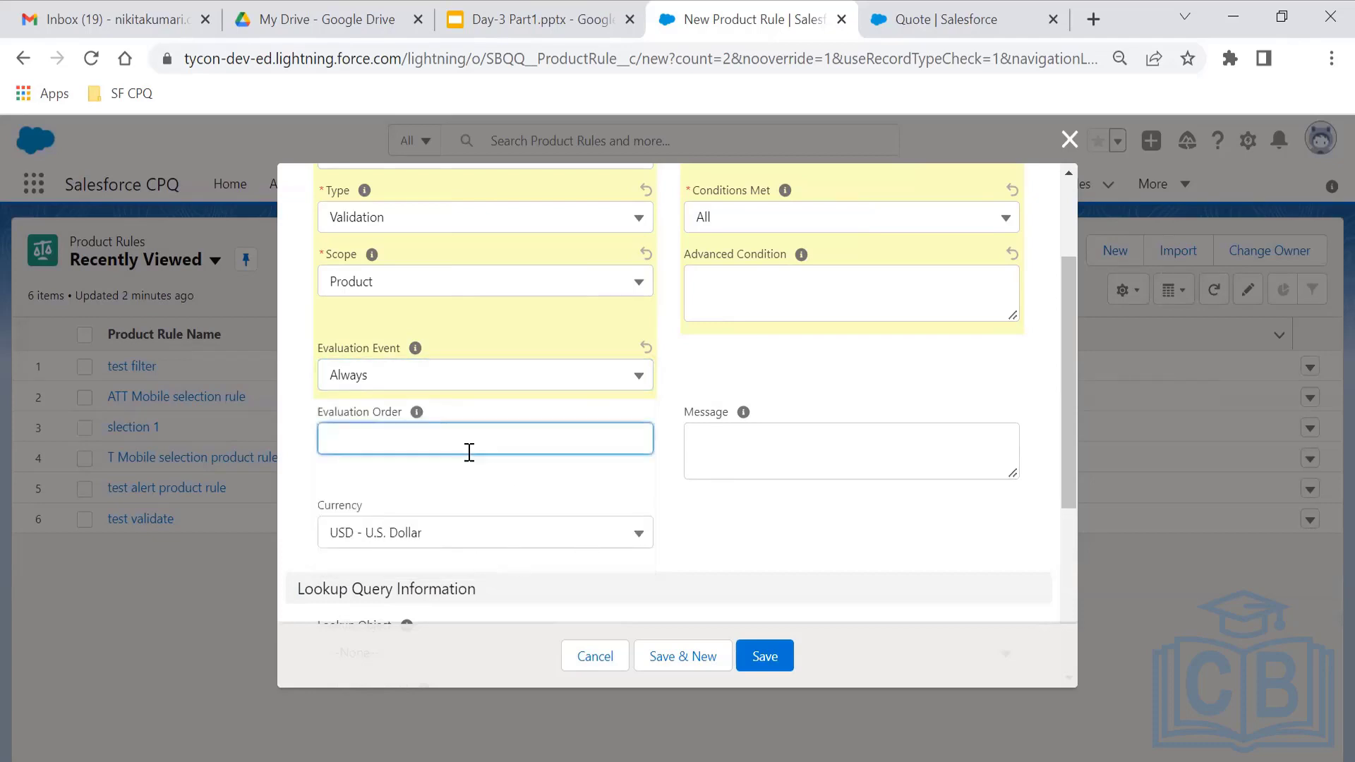
{"action": "type", "text": "1"}
{"action": "left_click", "coordinate": [513, 483]}
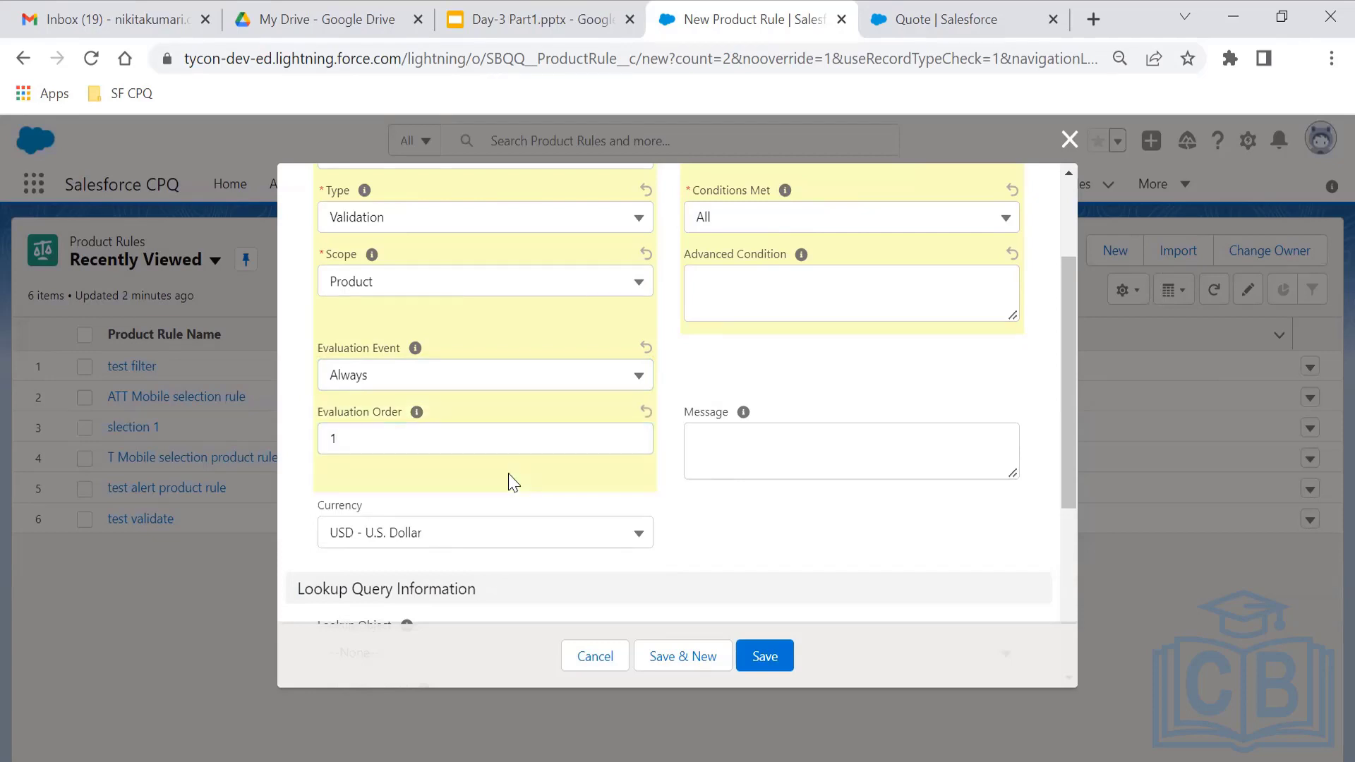
{"action": "left_click", "coordinate": [779, 472]}
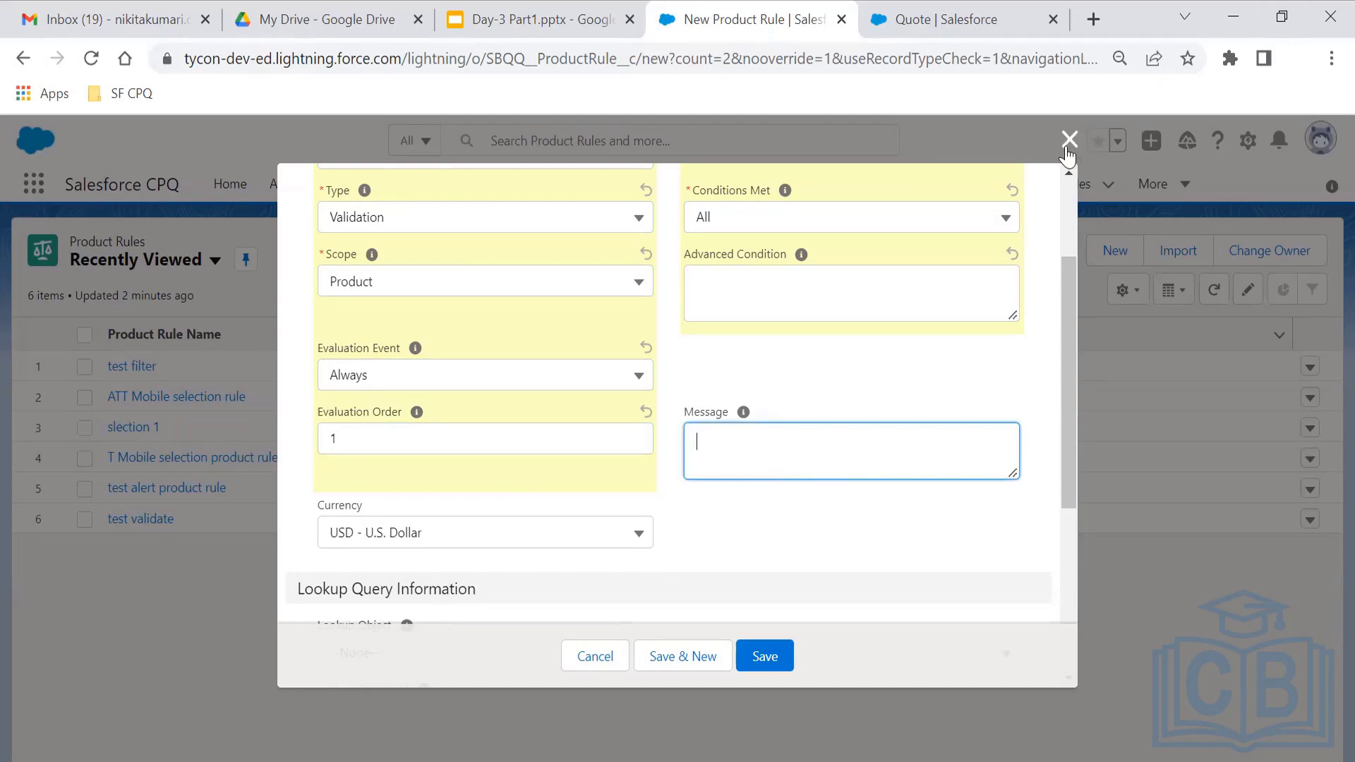
{"action": "left_click", "coordinate": [1082, 139]}
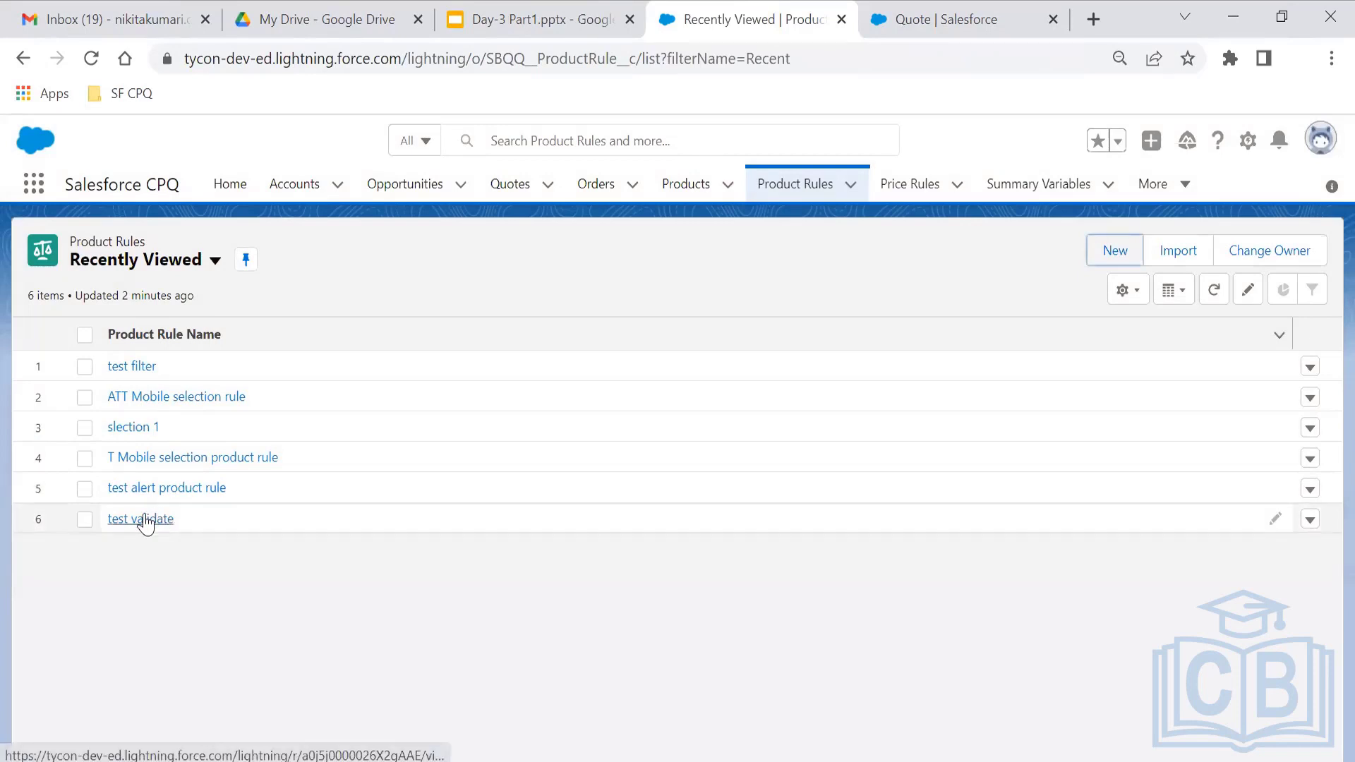
- Open the test validate product rule and examine its settings, message, error conditions, actions and configuration rules
{"action": "left_click", "coordinate": [144, 520]}
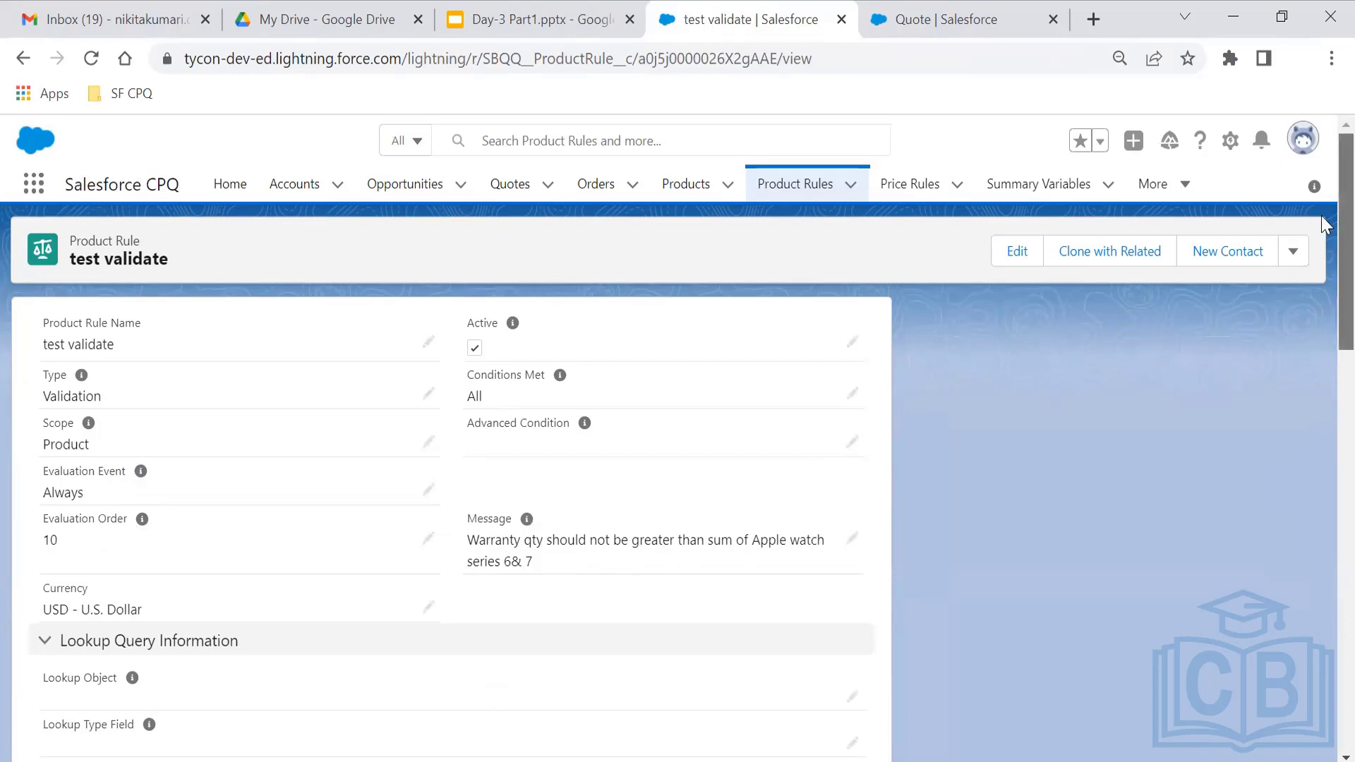
{"action": "scroll", "coordinate": [1321, 416], "scroll_direction": "down", "scroll_amount": 8}
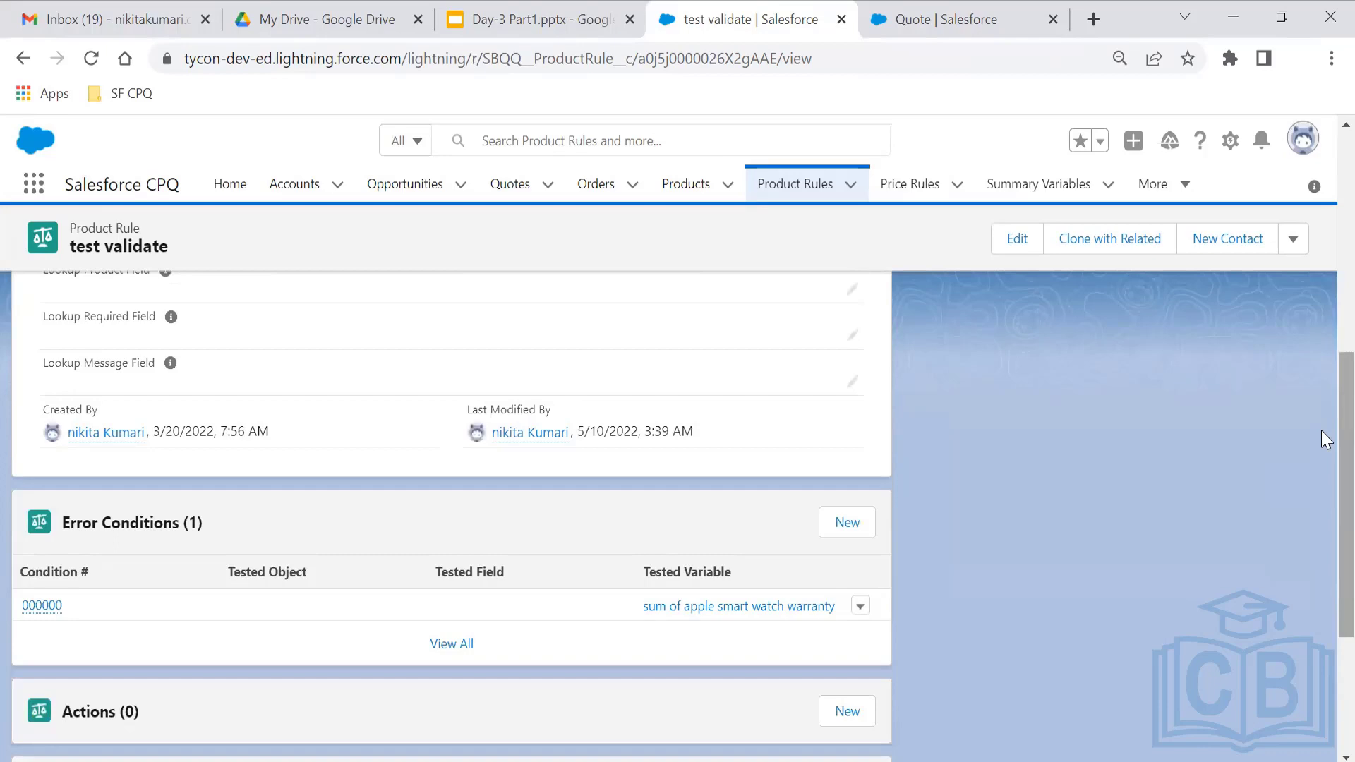
{"action": "scroll", "coordinate": [1321, 435], "scroll_direction": "down", "scroll_amount": 2}
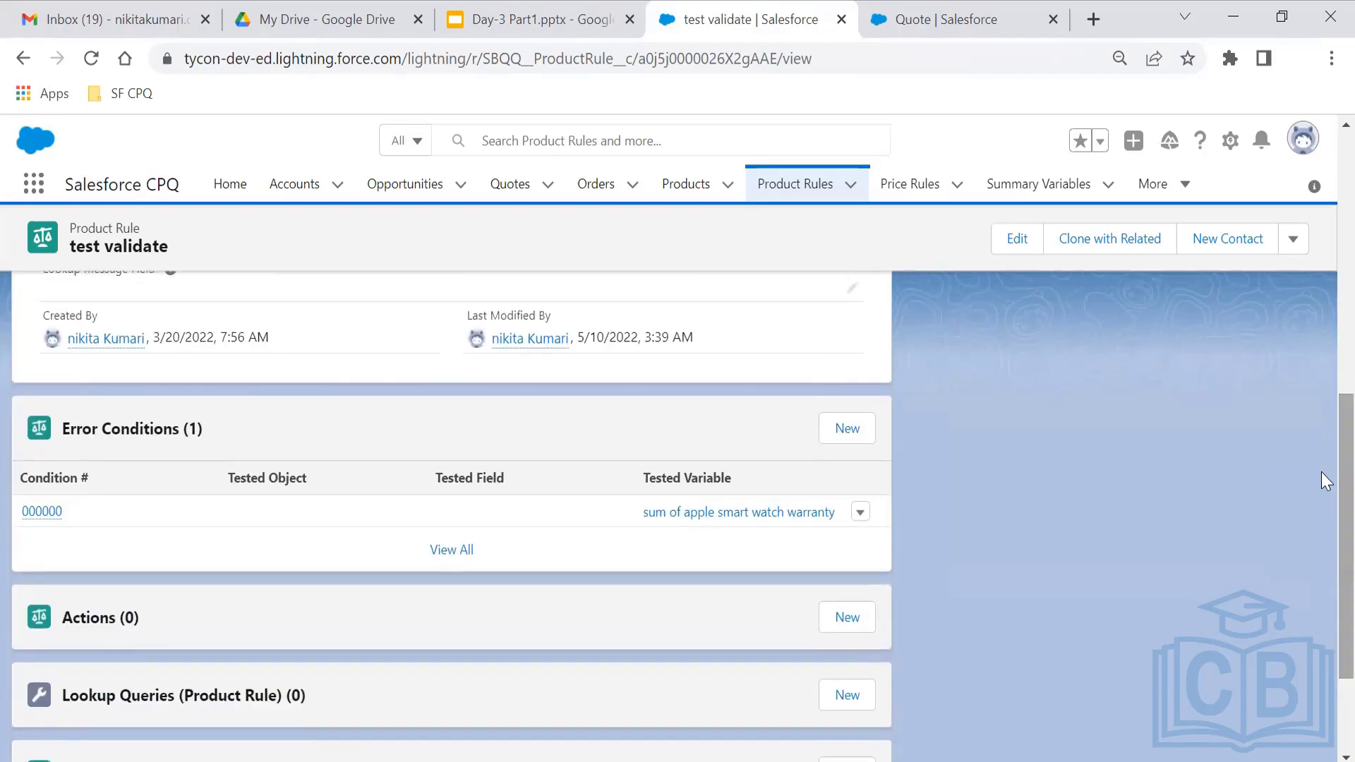
{"action": "scroll", "coordinate": [1321, 459], "scroll_direction": "down", "scroll_amount": 1}
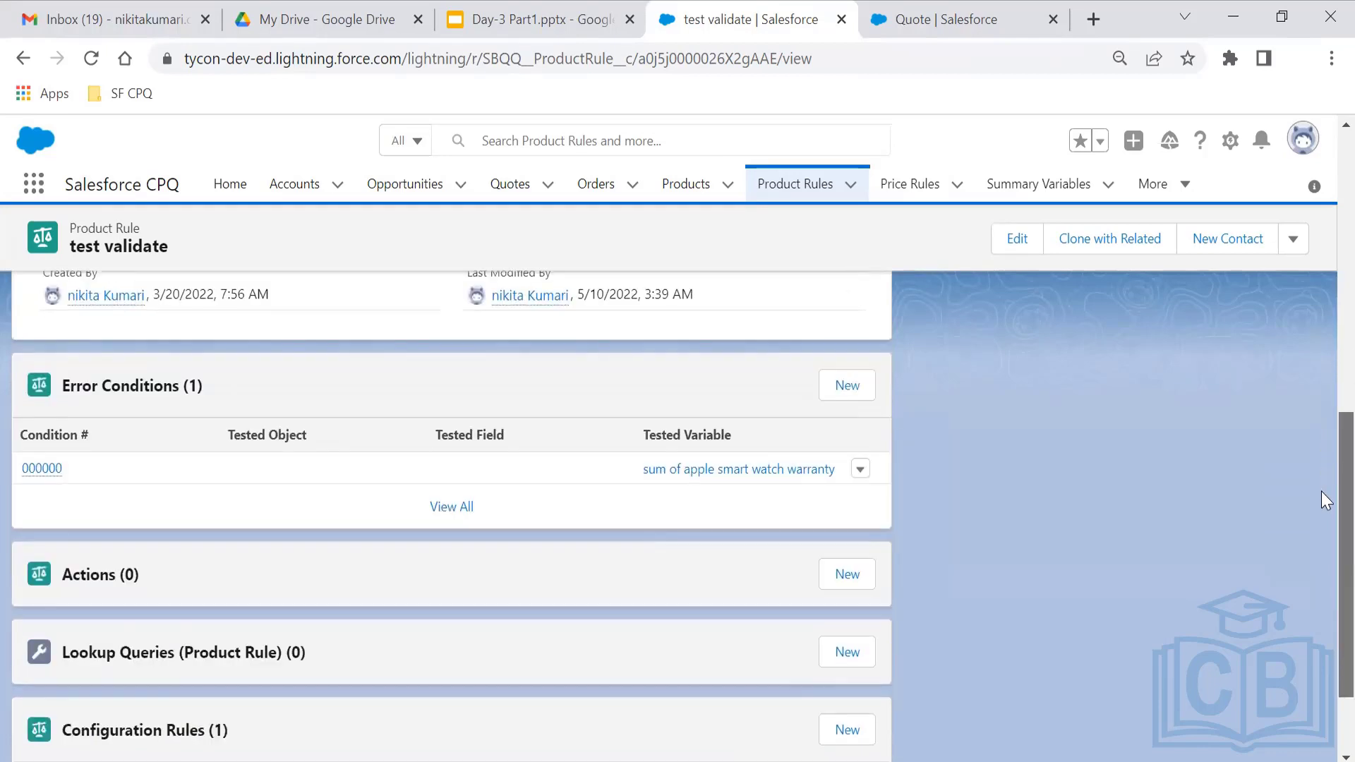
{"action": "scroll", "coordinate": [1321, 296], "scroll_direction": "up", "scroll_amount": 10}
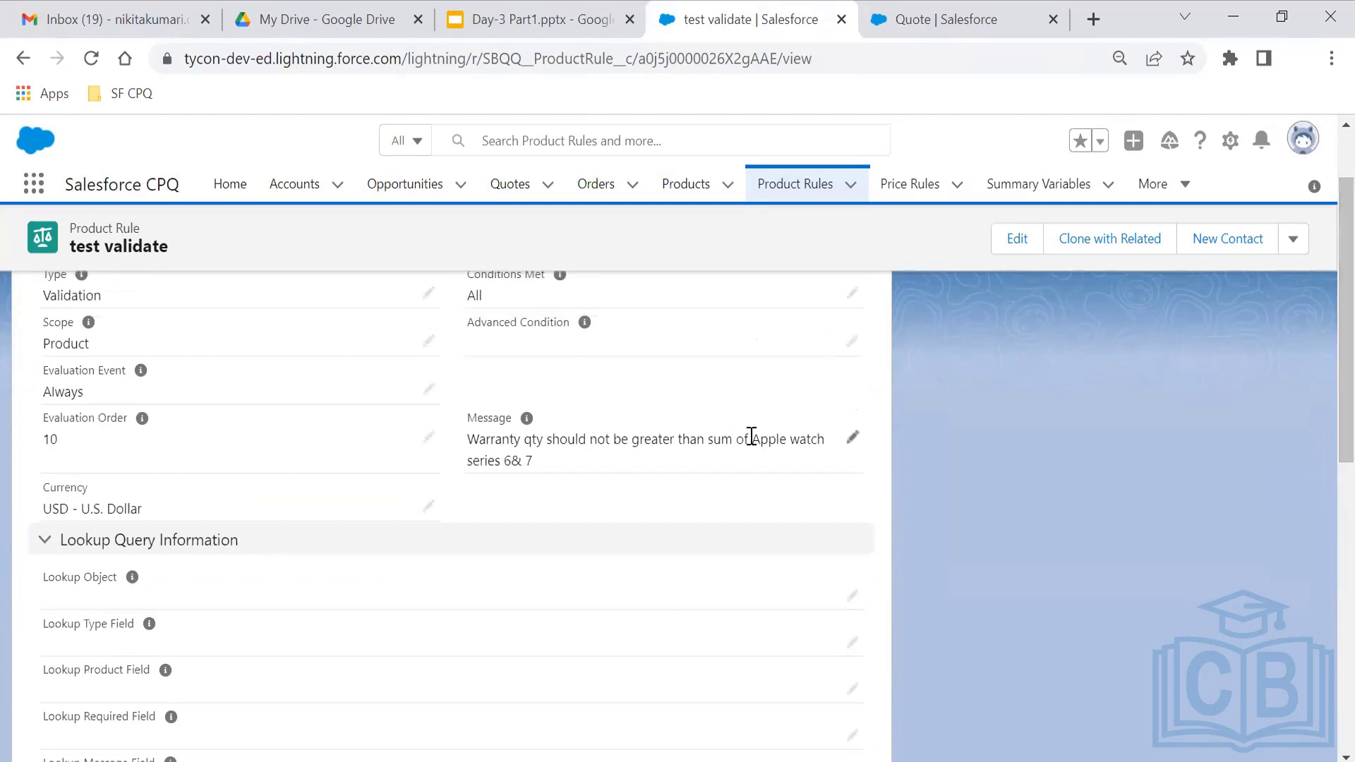
{"action": "scroll", "coordinate": [1321, 307], "scroll_direction": "down", "scroll_amount": 10}
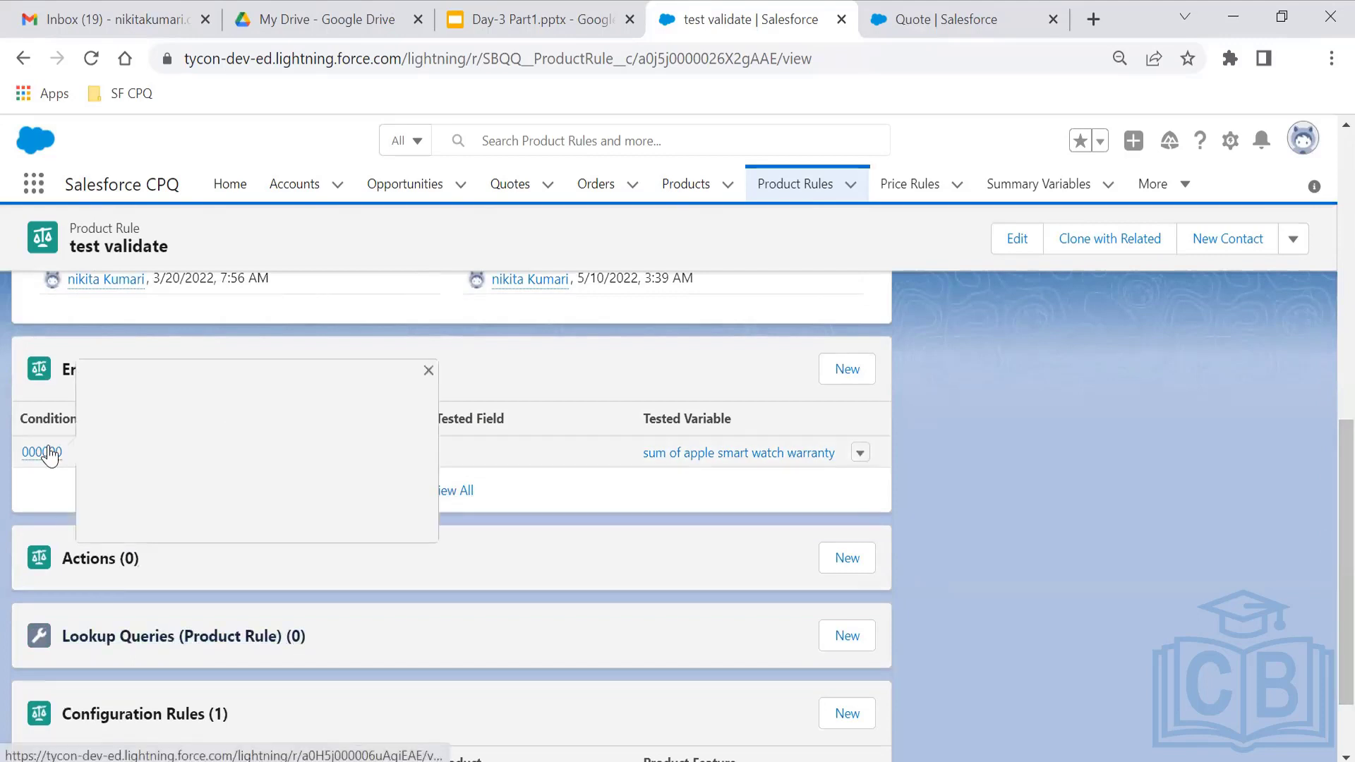
- Open the test validate rule's error condition and compare it with the Validation slide in the Day-3 Part1 presentation
{"action": "left_click", "coordinate": [49, 454]}
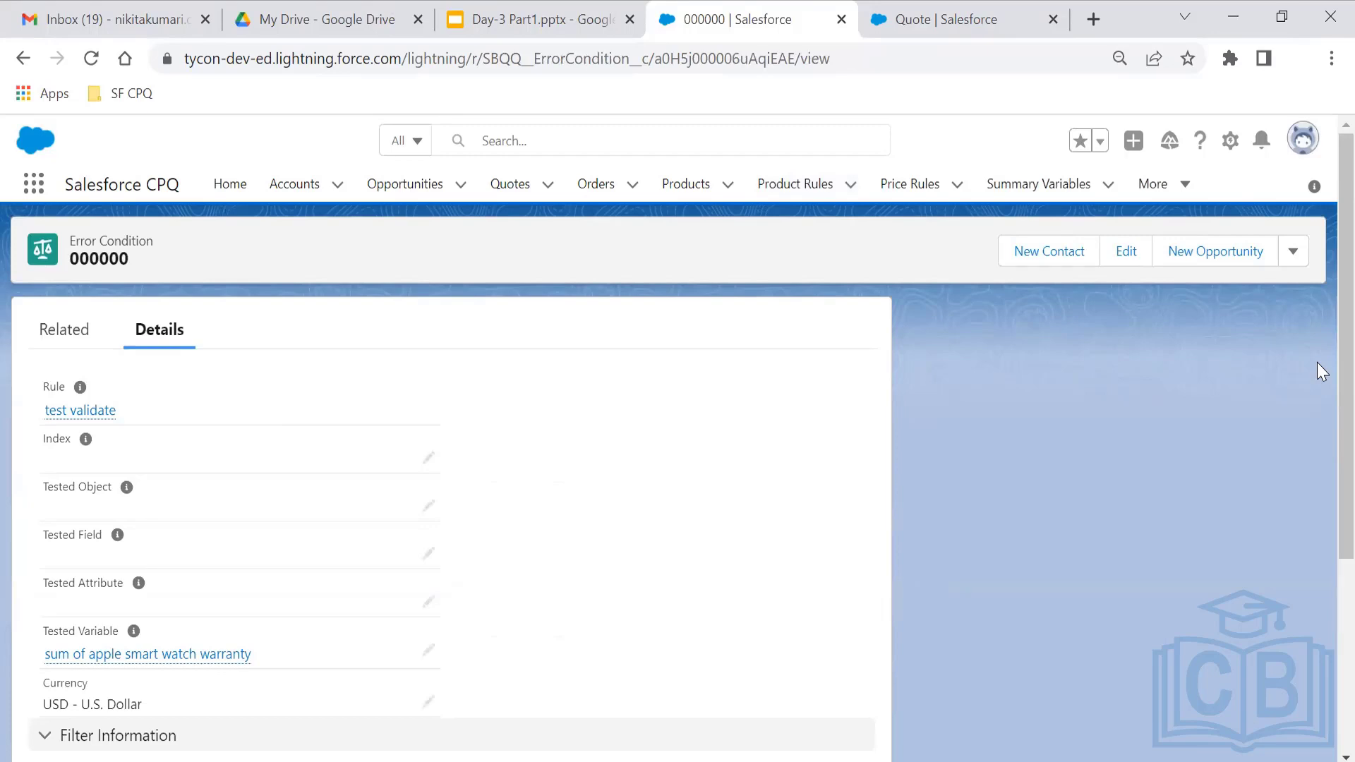
{"action": "left_click", "coordinate": [519, 16]}
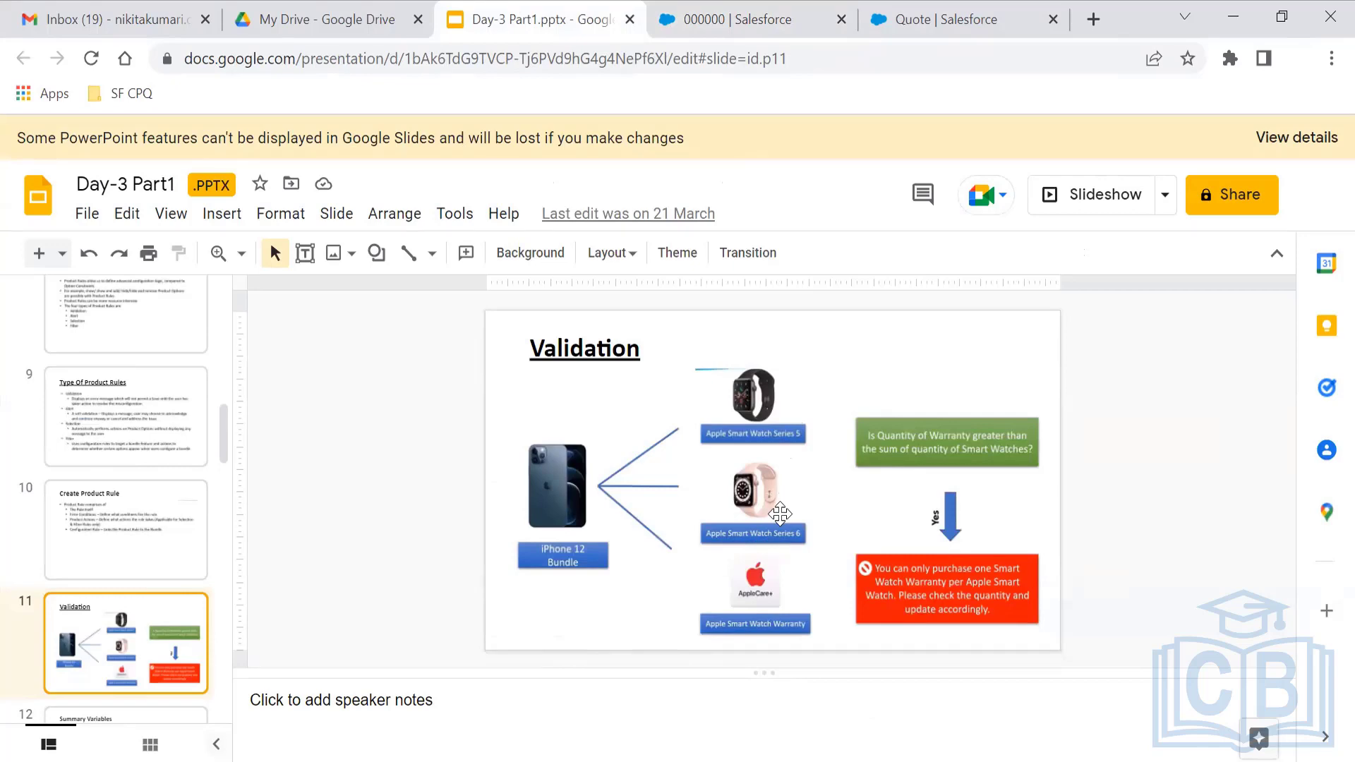
{"action": "left_click", "coordinate": [709, 5]}
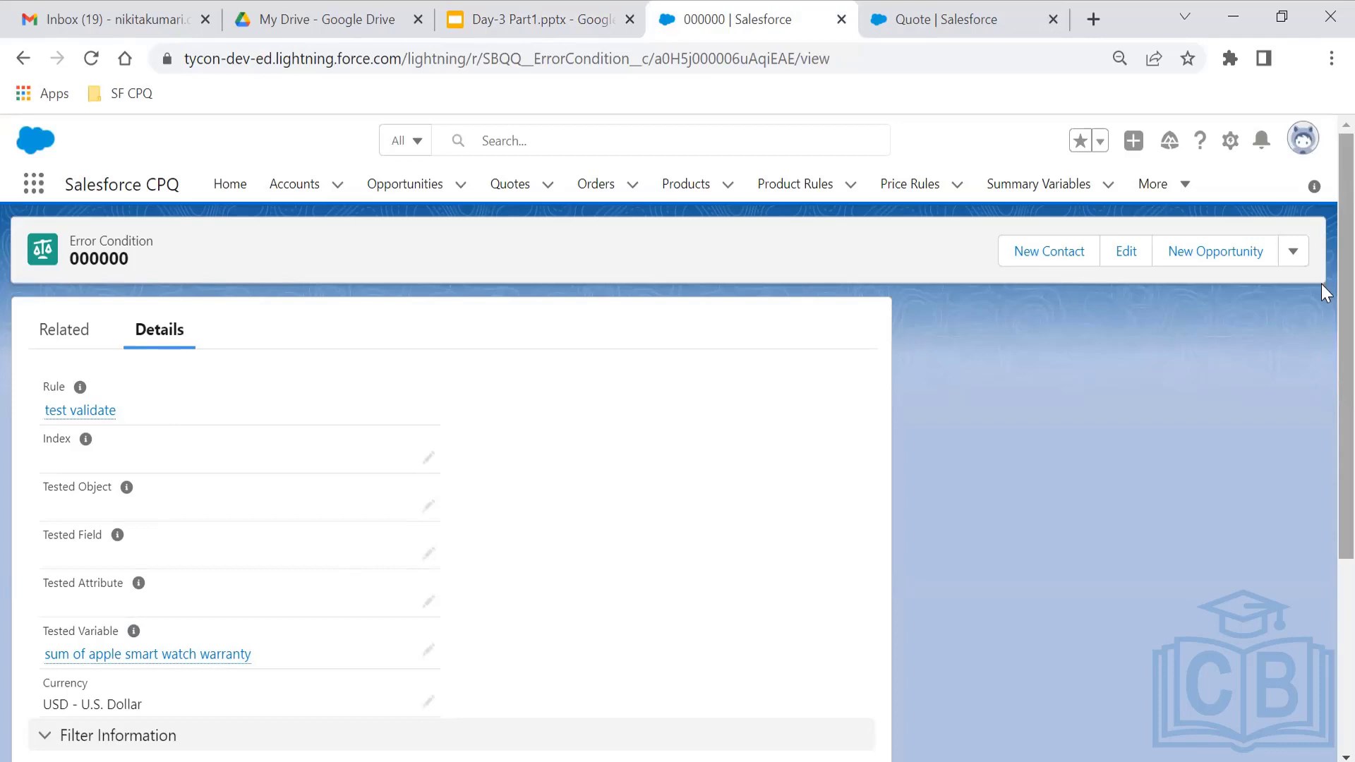
- Examine the error condition's tested variable, operator, filter type and filter variable
{"action": "scroll", "coordinate": [1321, 303], "scroll_direction": "down", "scroll_amount": 1}
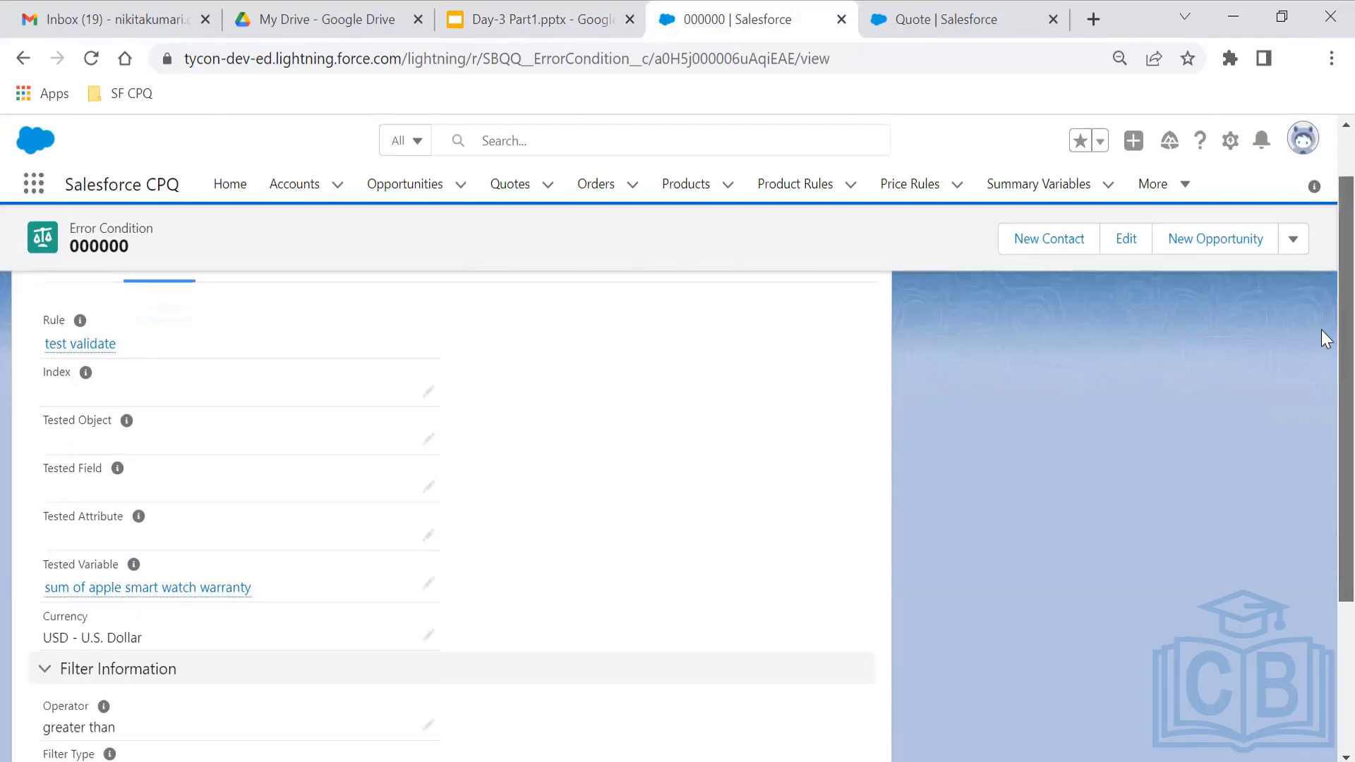
{"action": "scroll", "coordinate": [1322, 337], "scroll_direction": "down", "scroll_amount": 3}
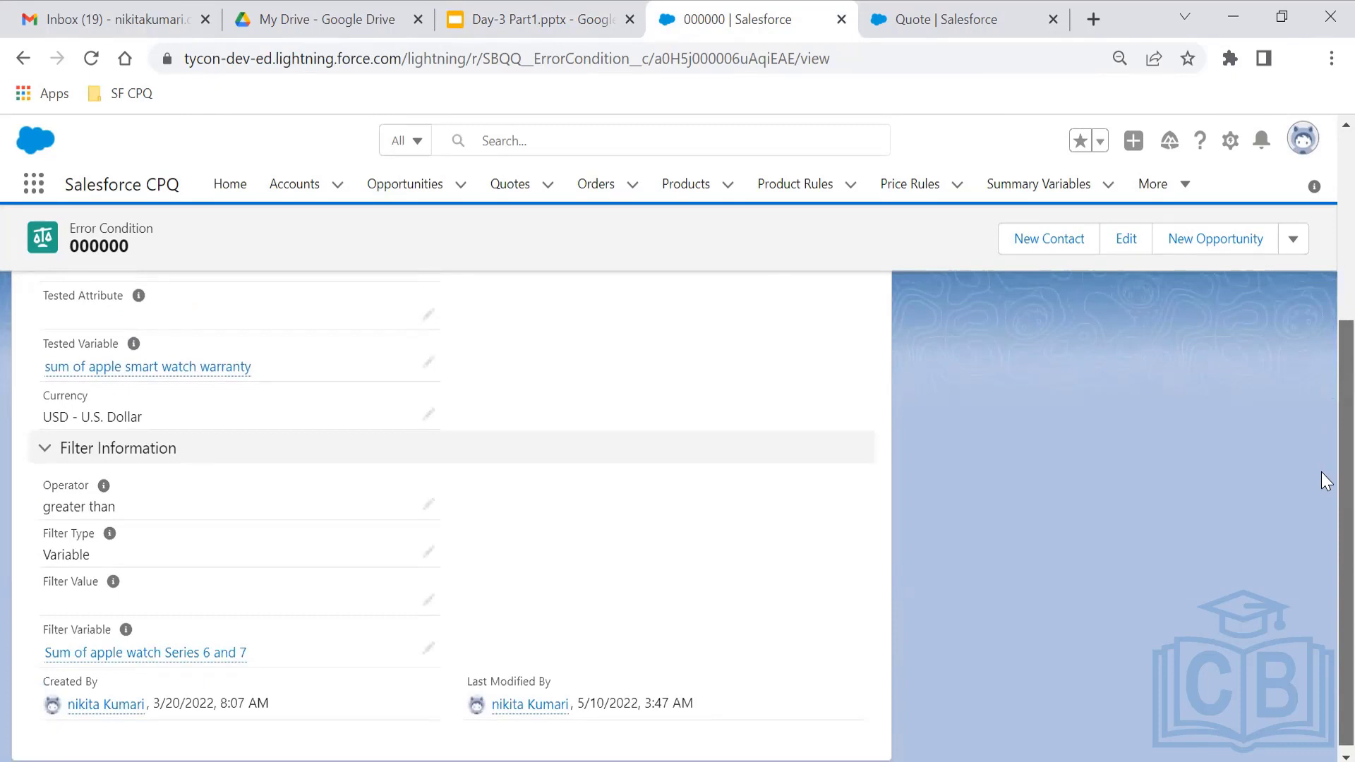
{"action": "scroll", "coordinate": [1321, 472], "scroll_direction": "up", "scroll_amount": 1}
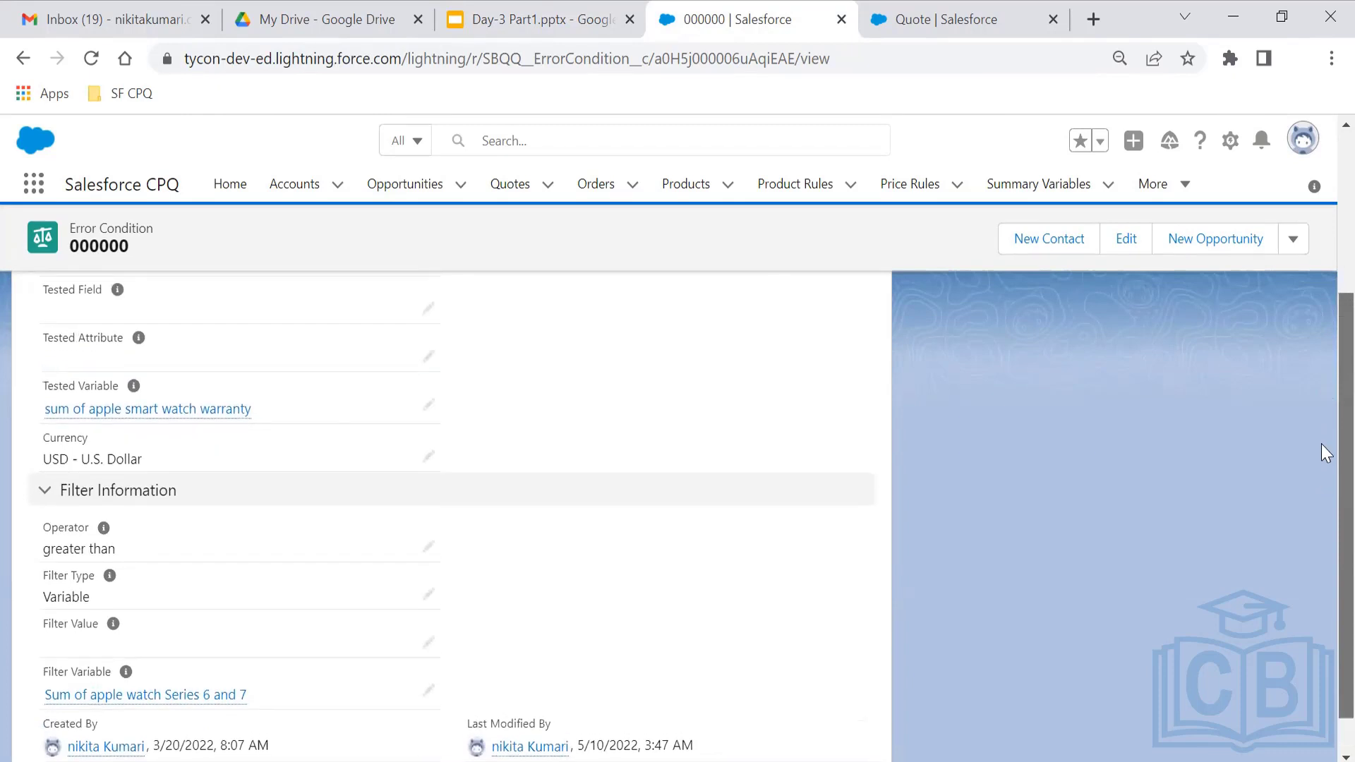
{"action": "scroll", "coordinate": [1321, 428], "scroll_direction": "up", "scroll_amount": 1}
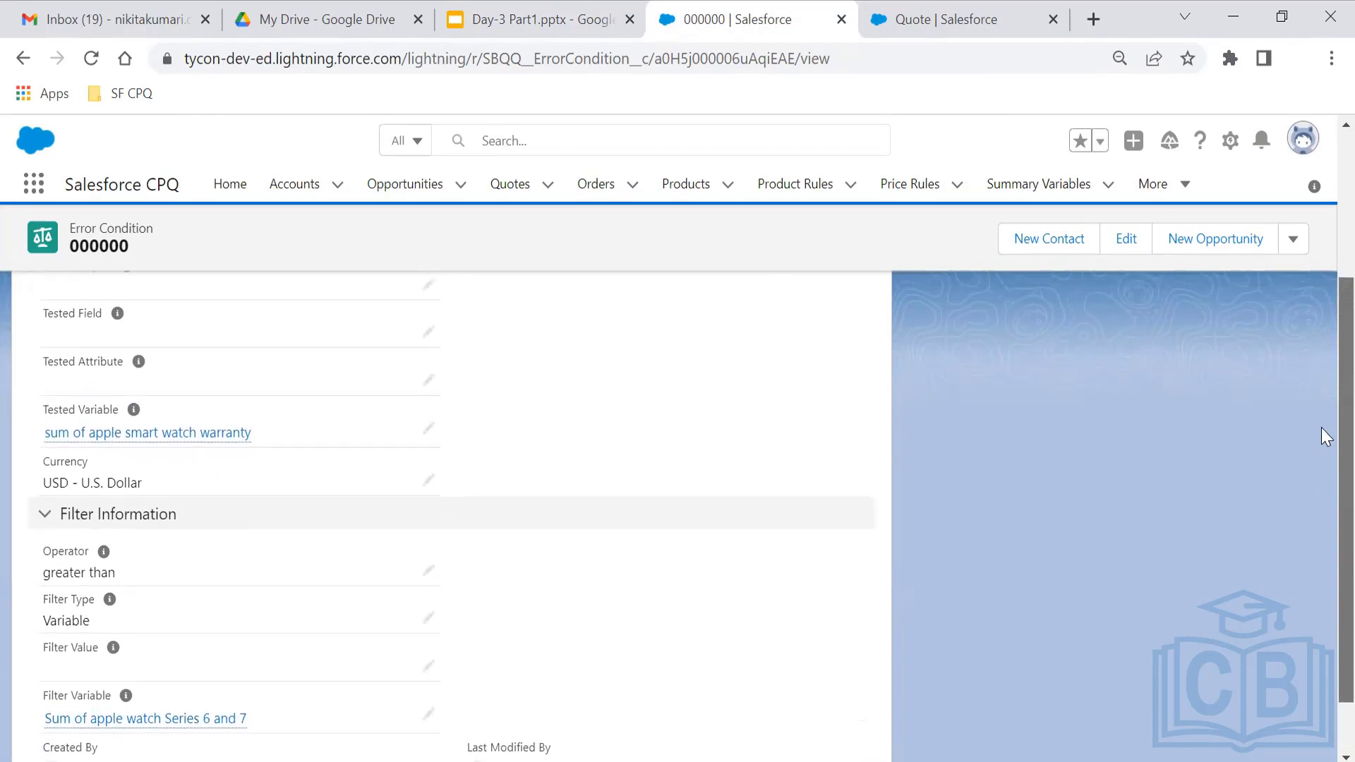
{"action": "scroll", "coordinate": [1321, 397], "scroll_direction": "up", "scroll_amount": 1}
{"action": "scroll", "coordinate": [1321, 340], "scroll_direction": "up", "scroll_amount": 2}
{"action": "scroll", "coordinate": [1321, 368], "scroll_direction": "down", "scroll_amount": 1}
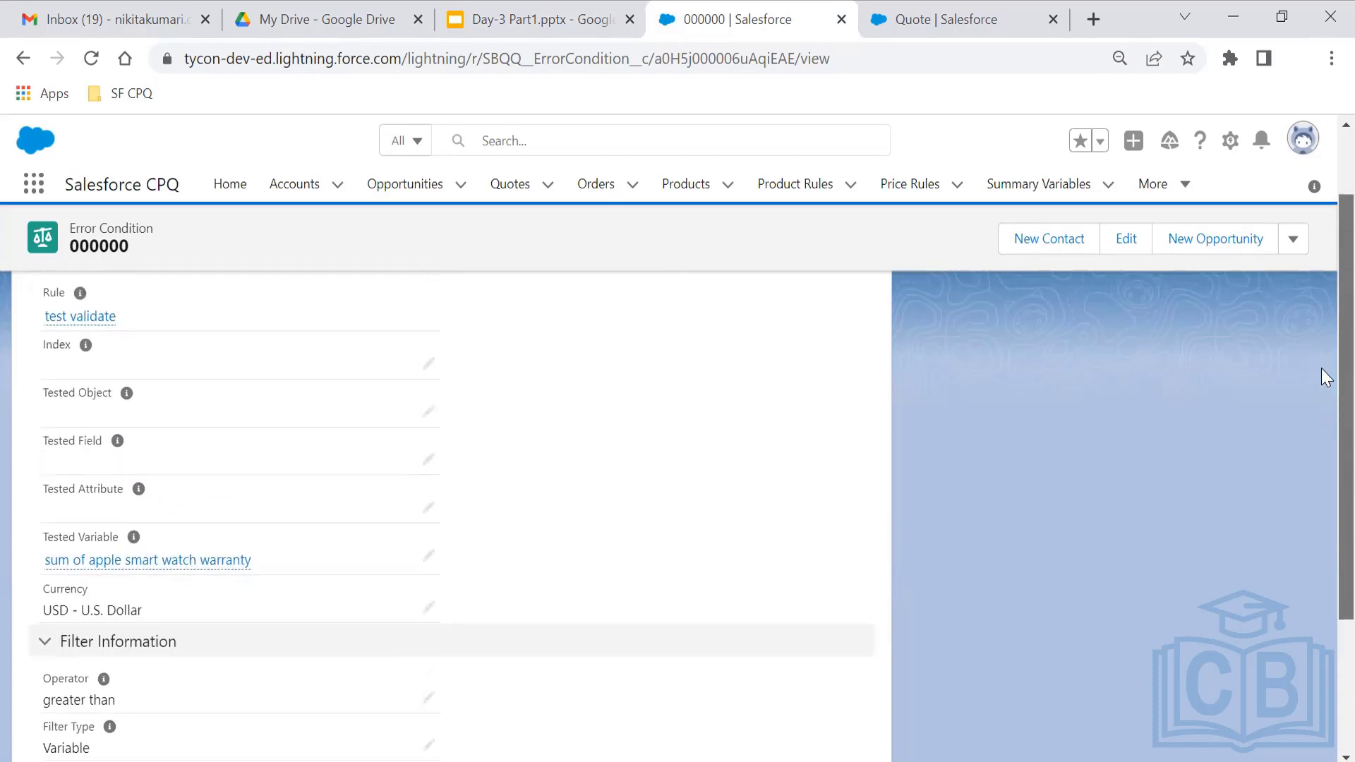
{"action": "scroll", "coordinate": [1321, 388], "scroll_direction": "down", "scroll_amount": 3}
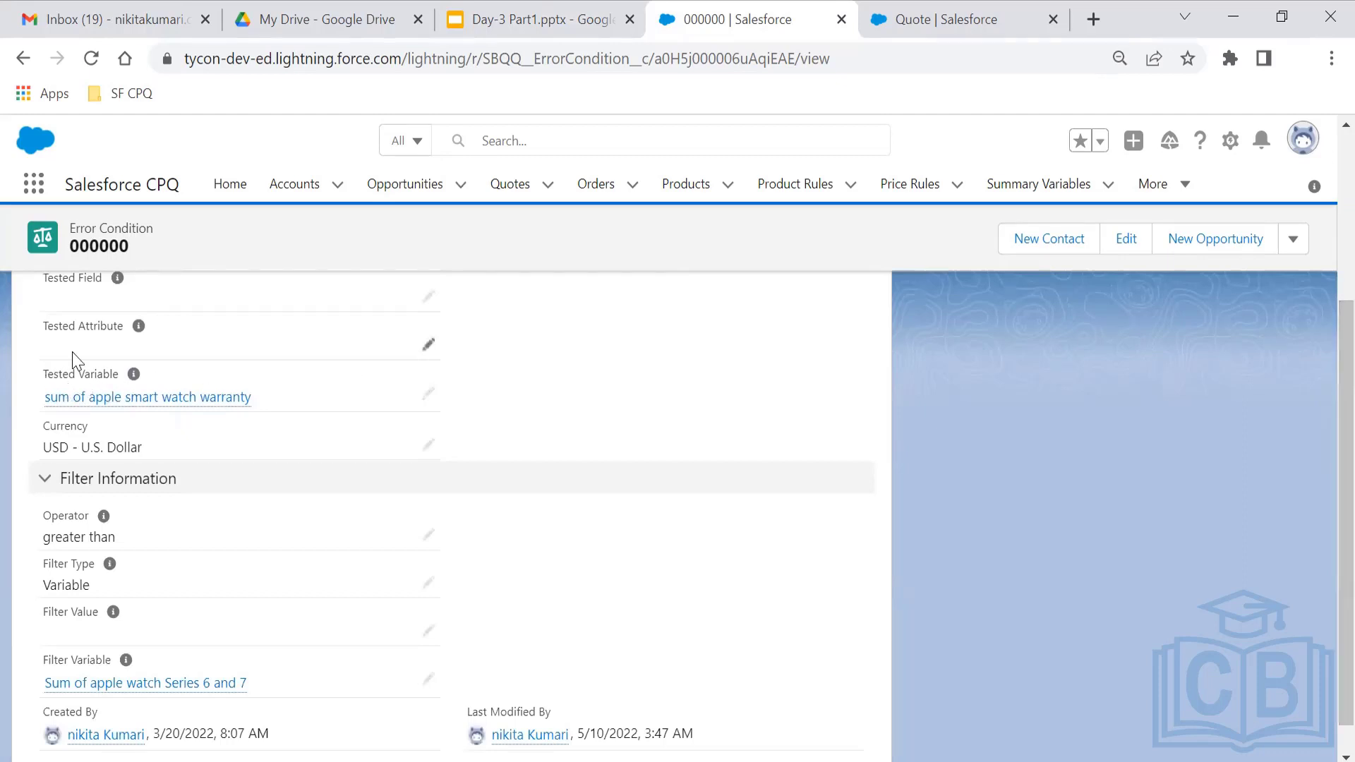
{"action": "left_click_drag", "start_coordinate": [114, 373], "coordinate": [36, 387]}
{"action": "left_click", "coordinate": [113, 369]}
- Open the Price Rules list in a new browser tab and switch to it
{"action": "right_click", "coordinate": [906, 187]}
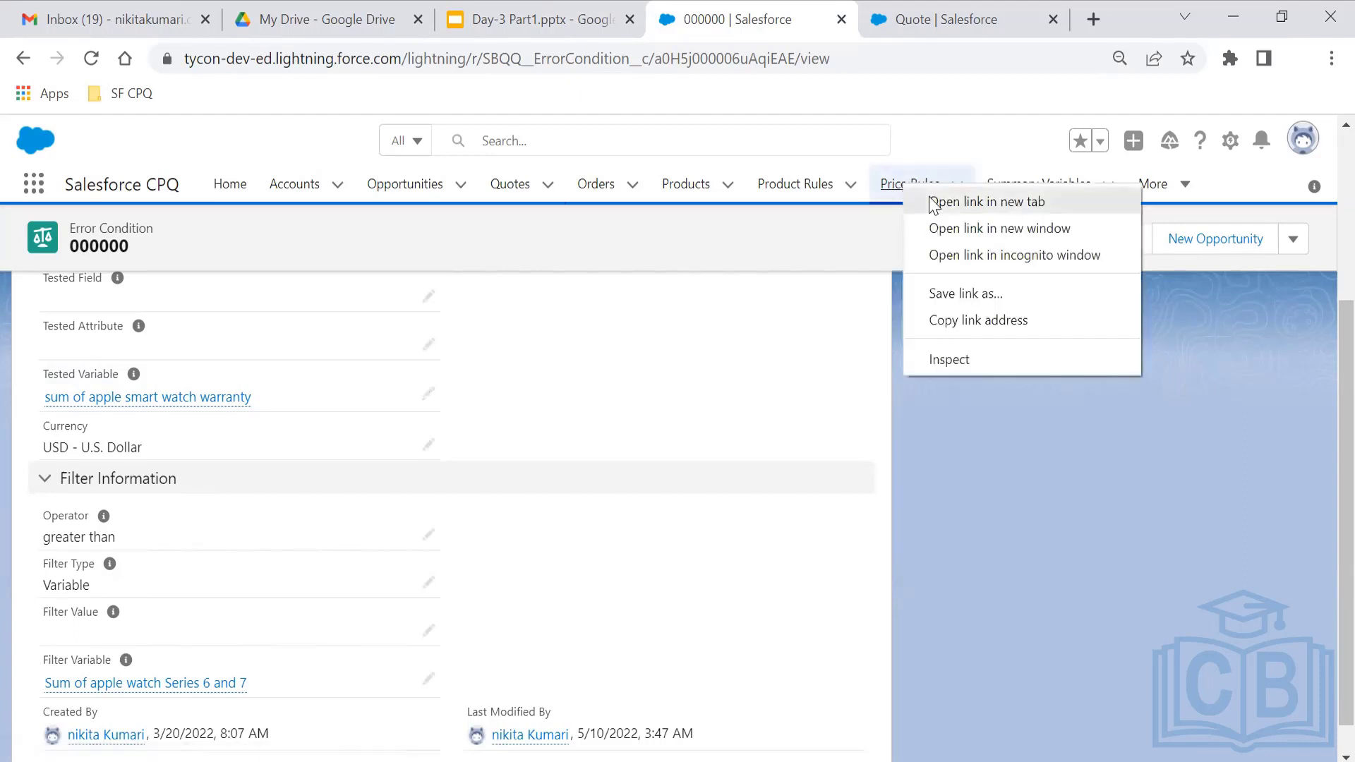
{"action": "left_click", "coordinate": [930, 203]}
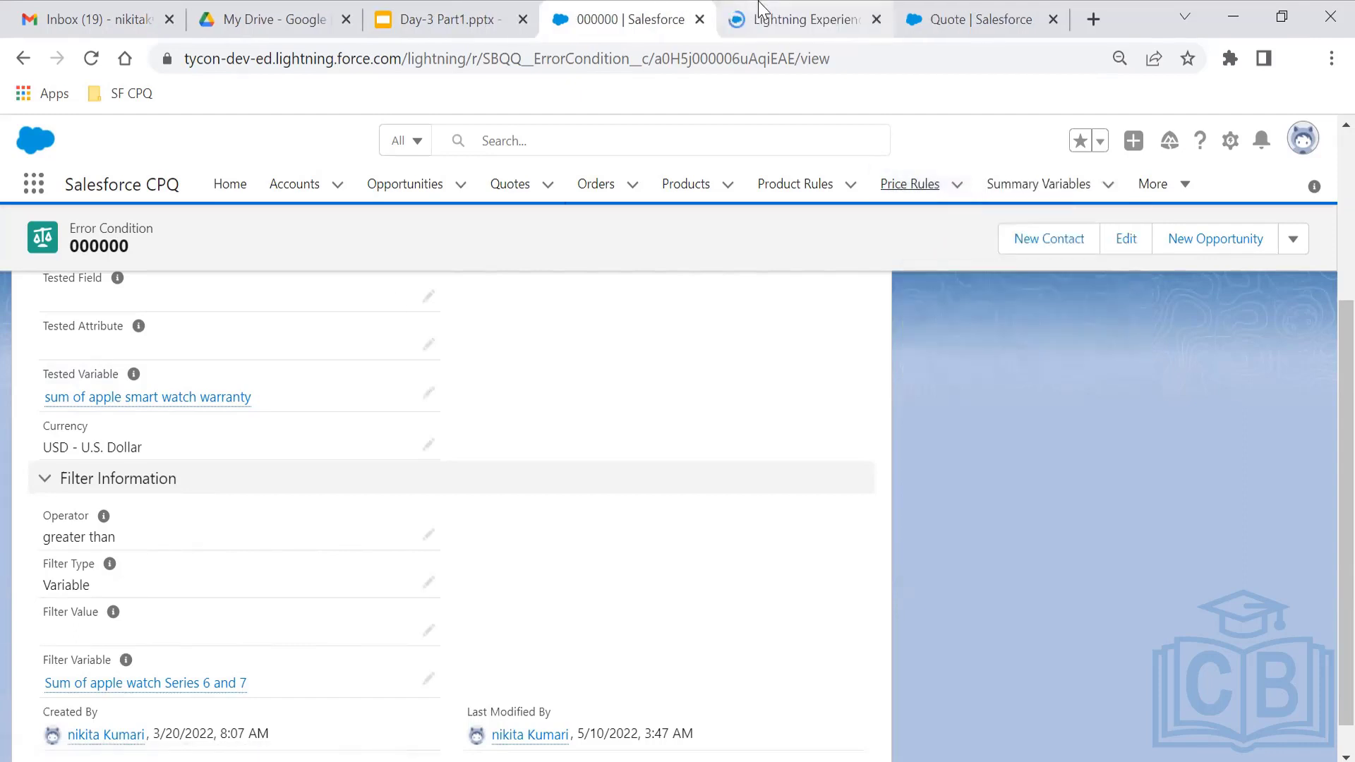
{"action": "left_click", "coordinate": [758, 1]}
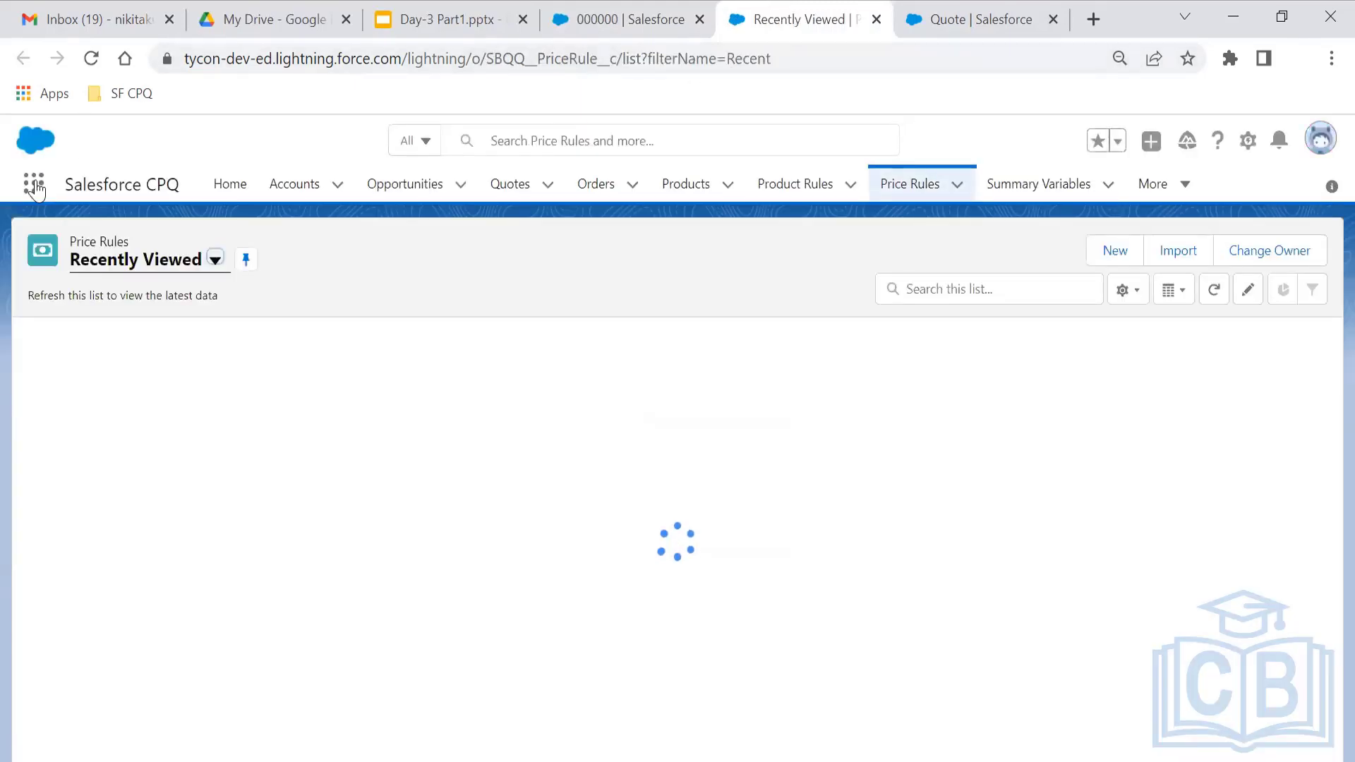
- Search the available apps and items for "summary" and open the Summary Variables list
{"action": "left_click", "coordinate": [35, 184]}
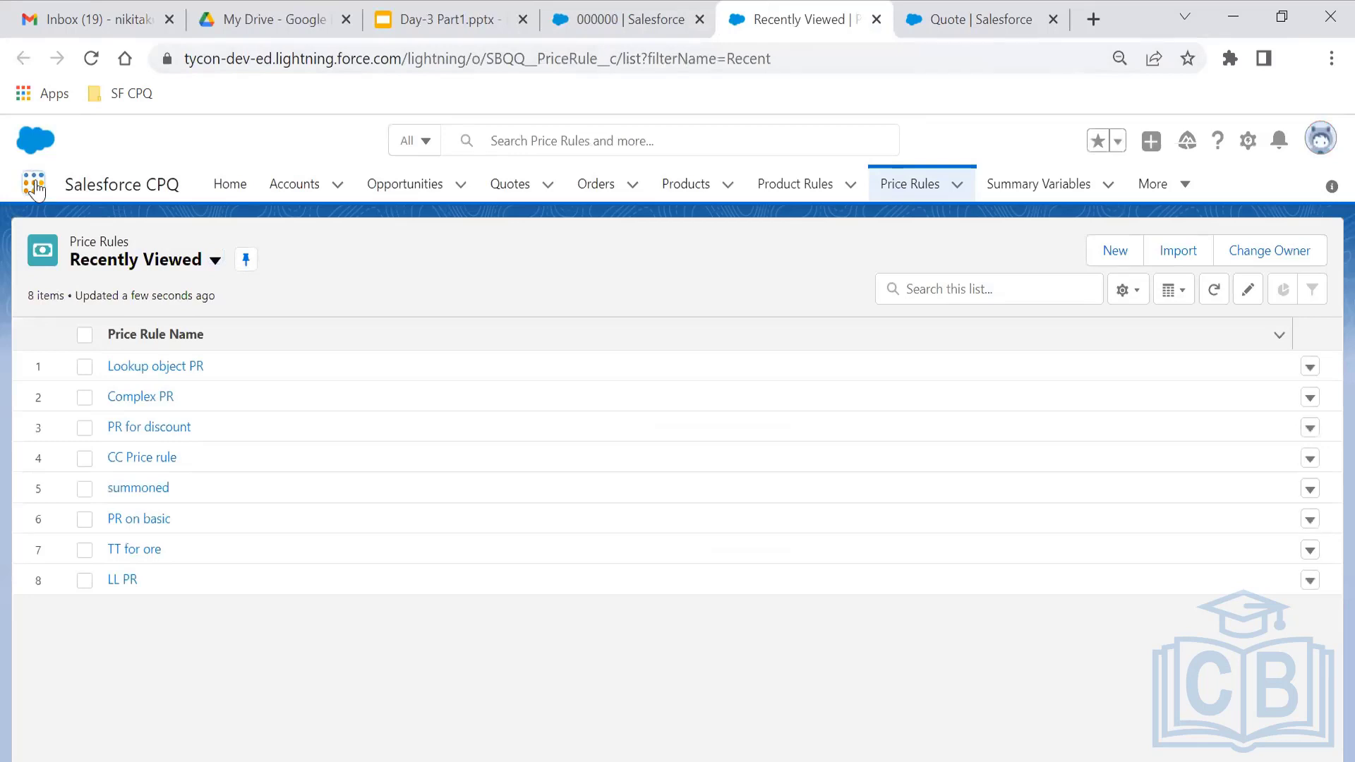
{"action": "left_click", "coordinate": [35, 185]}
{"action": "left_click", "coordinate": [36, 184]}
{"action": "type", "text": "sum"}
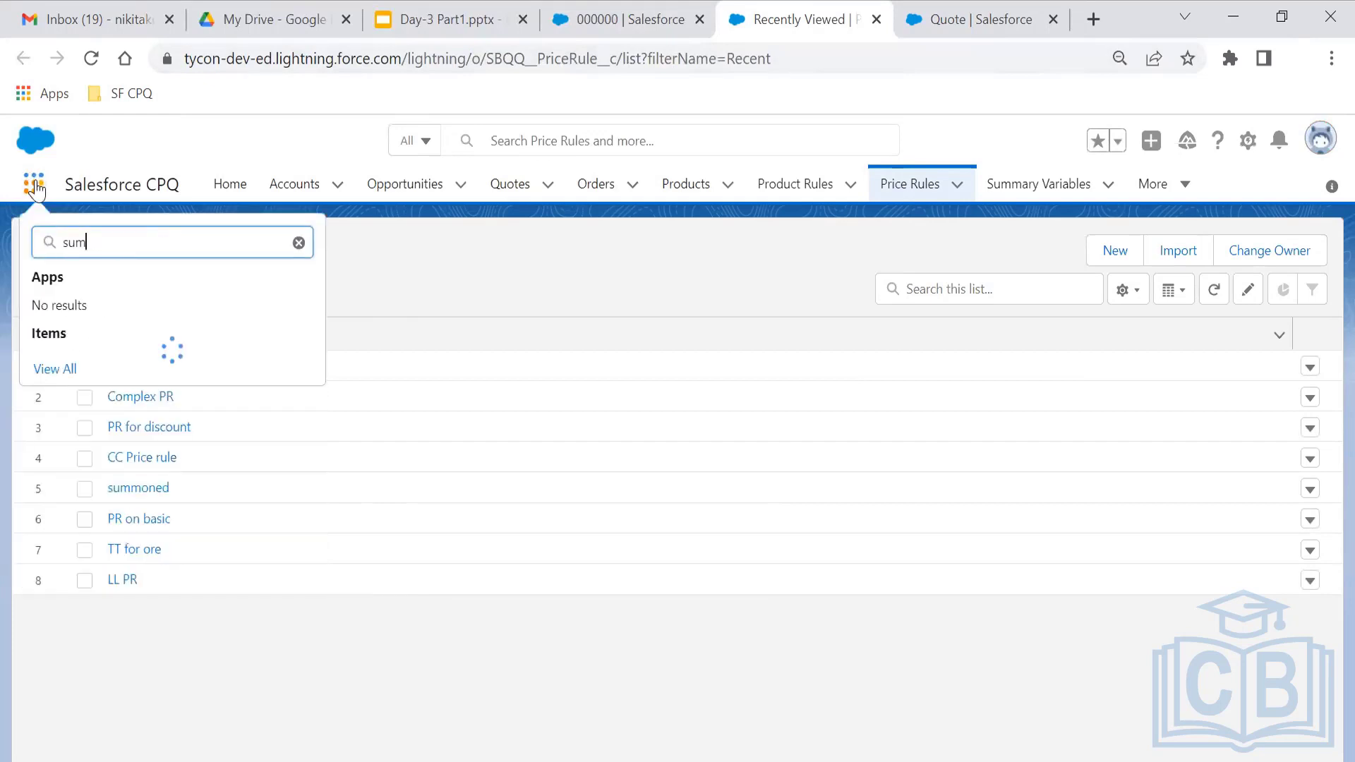
{"action": "type", "text": "maru"}
{"action": "left_click", "coordinate": [37, 188]}
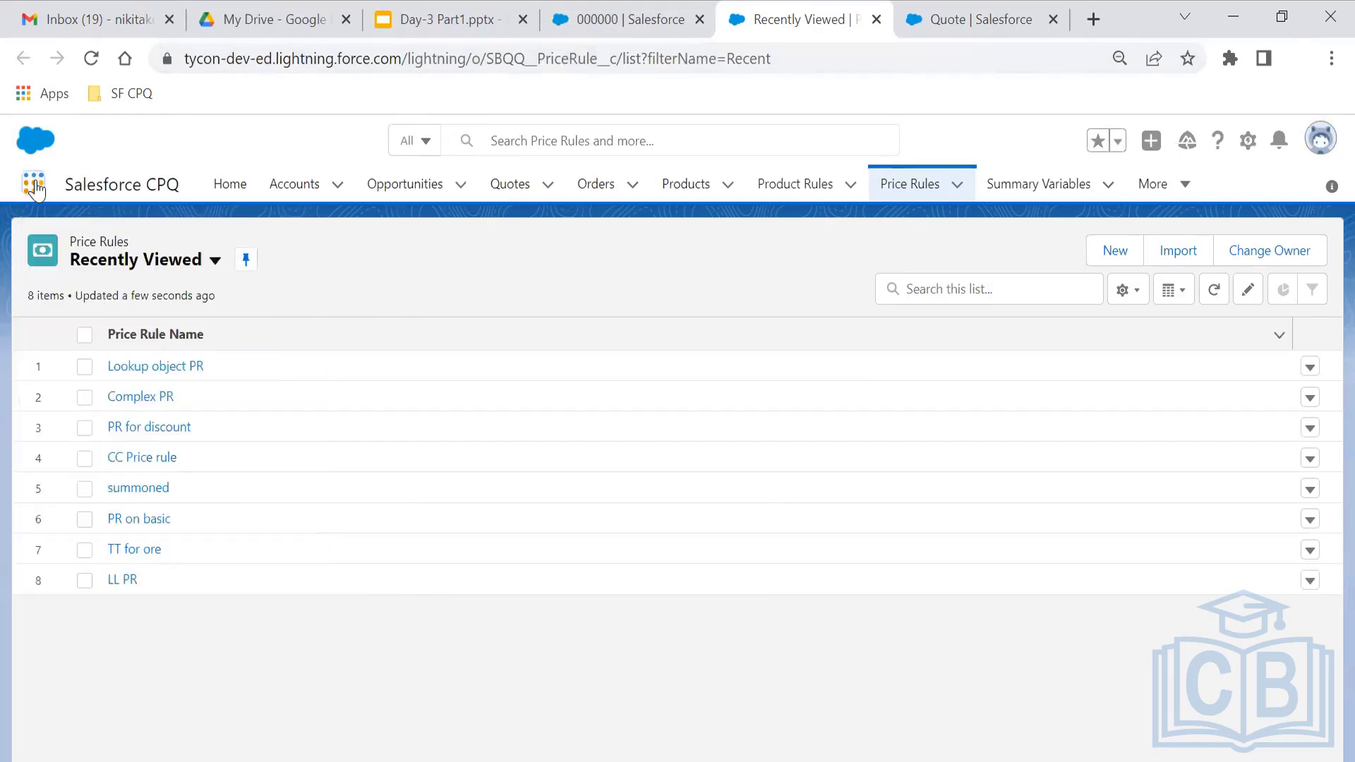
{"action": "left_click", "coordinate": [37, 188]}
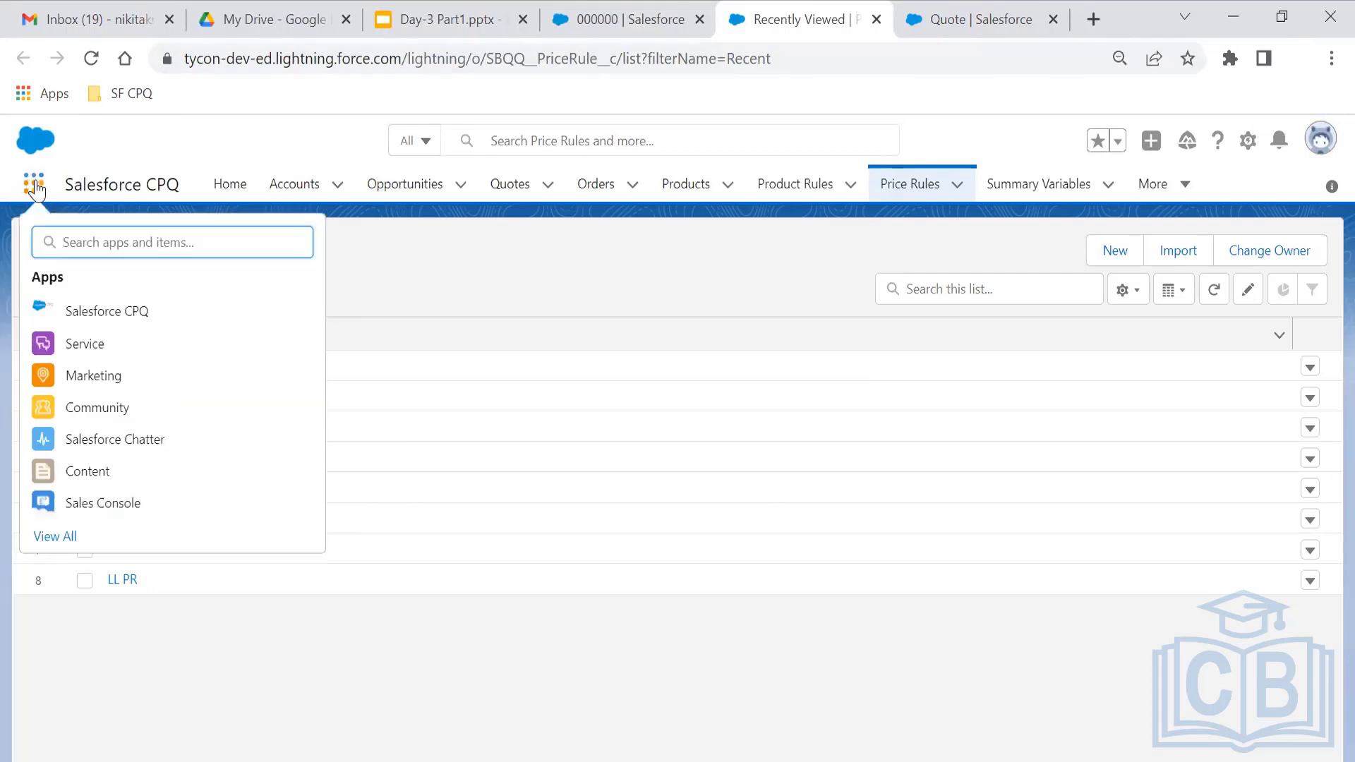
{"action": "type", "text": "summary"}
{"action": "key", "text": "BackSpace"}
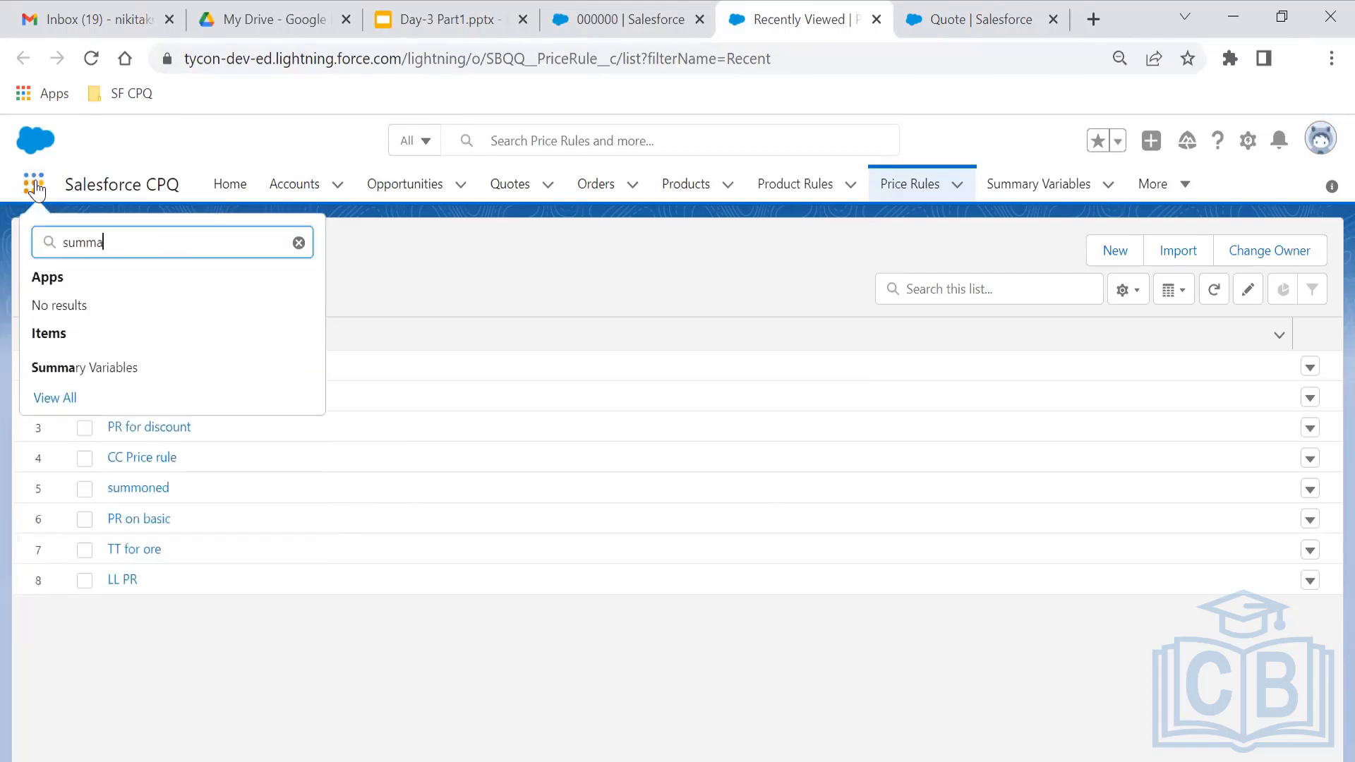
{"action": "type", "text": "ry"}
{"action": "left_click", "coordinate": [41, 368]}
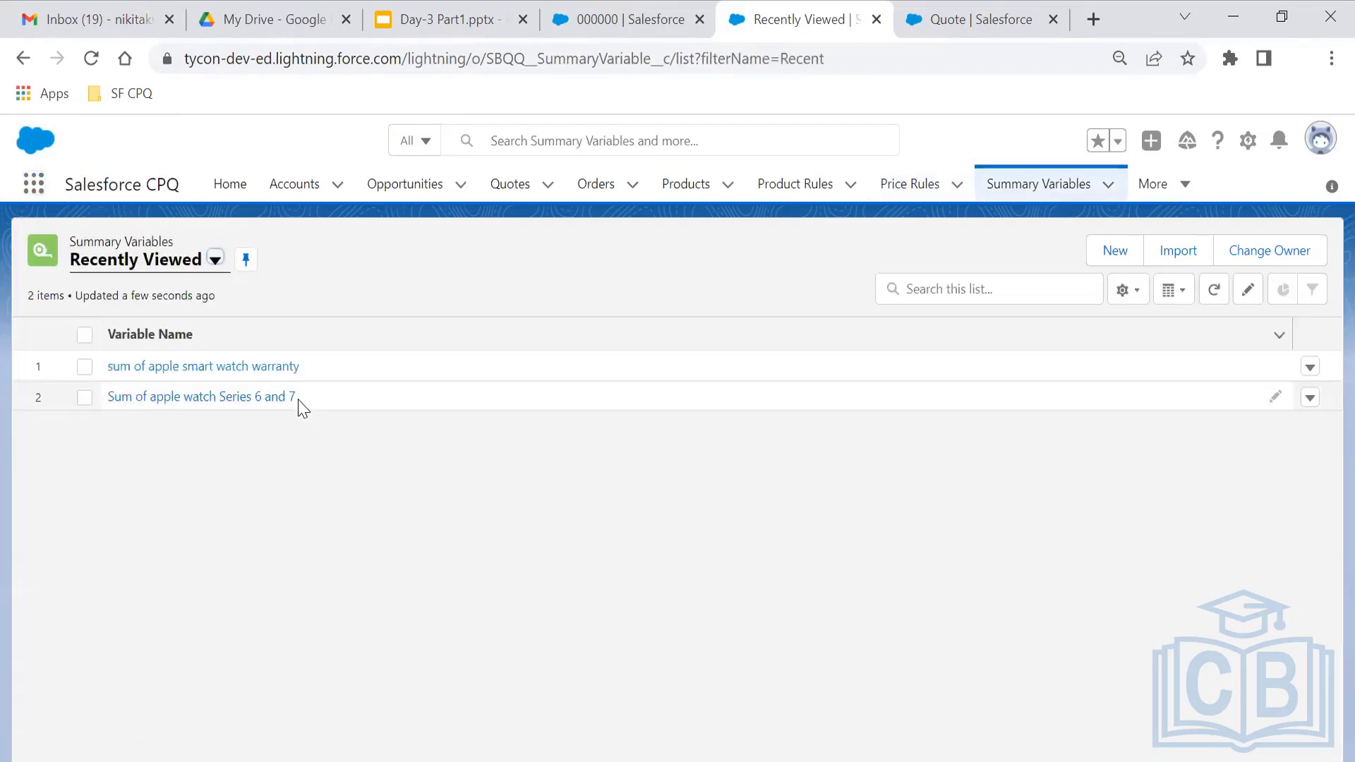
- Open the Sum of apple watch Series 6 and 7 variable for editing and review its Aggregate Function choices, keeping Sum
{"action": "left_click", "coordinate": [223, 399]}
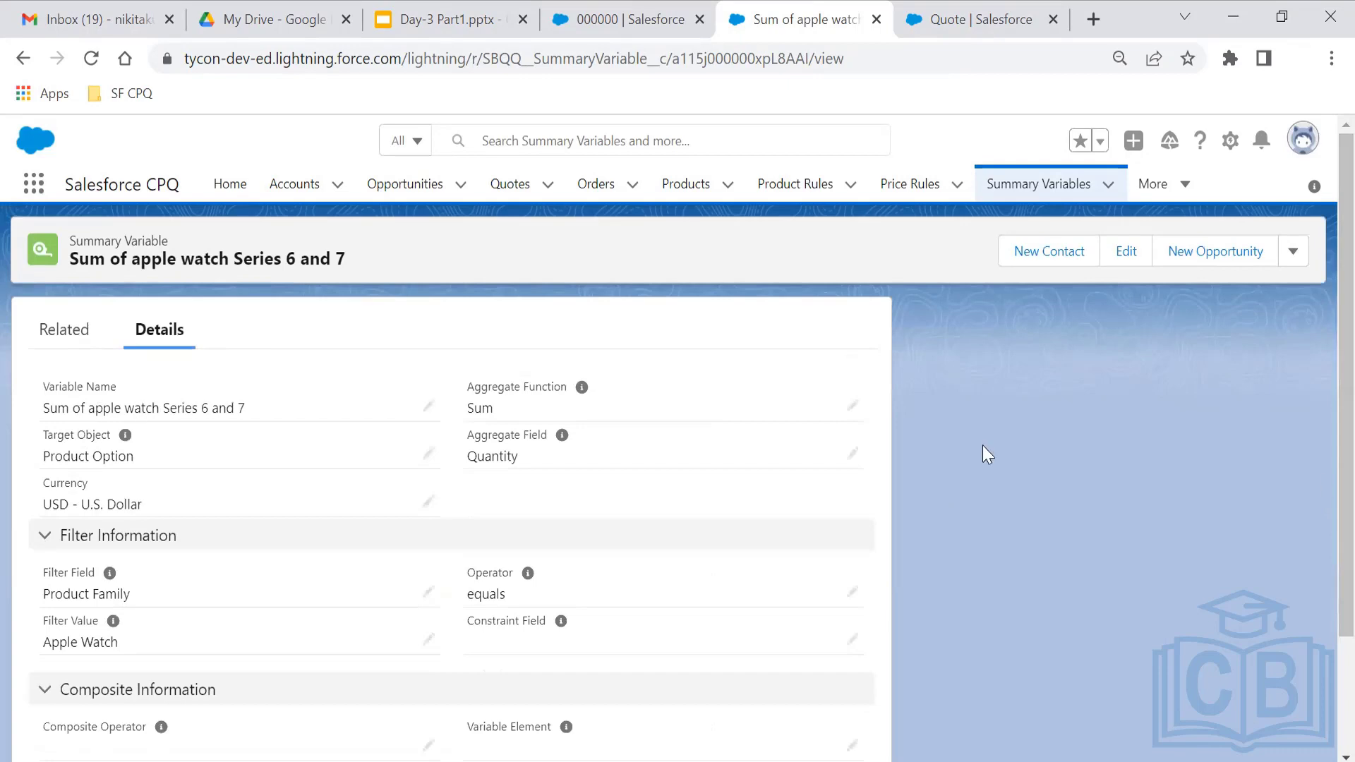
{"action": "left_click", "coordinate": [1122, 251]}
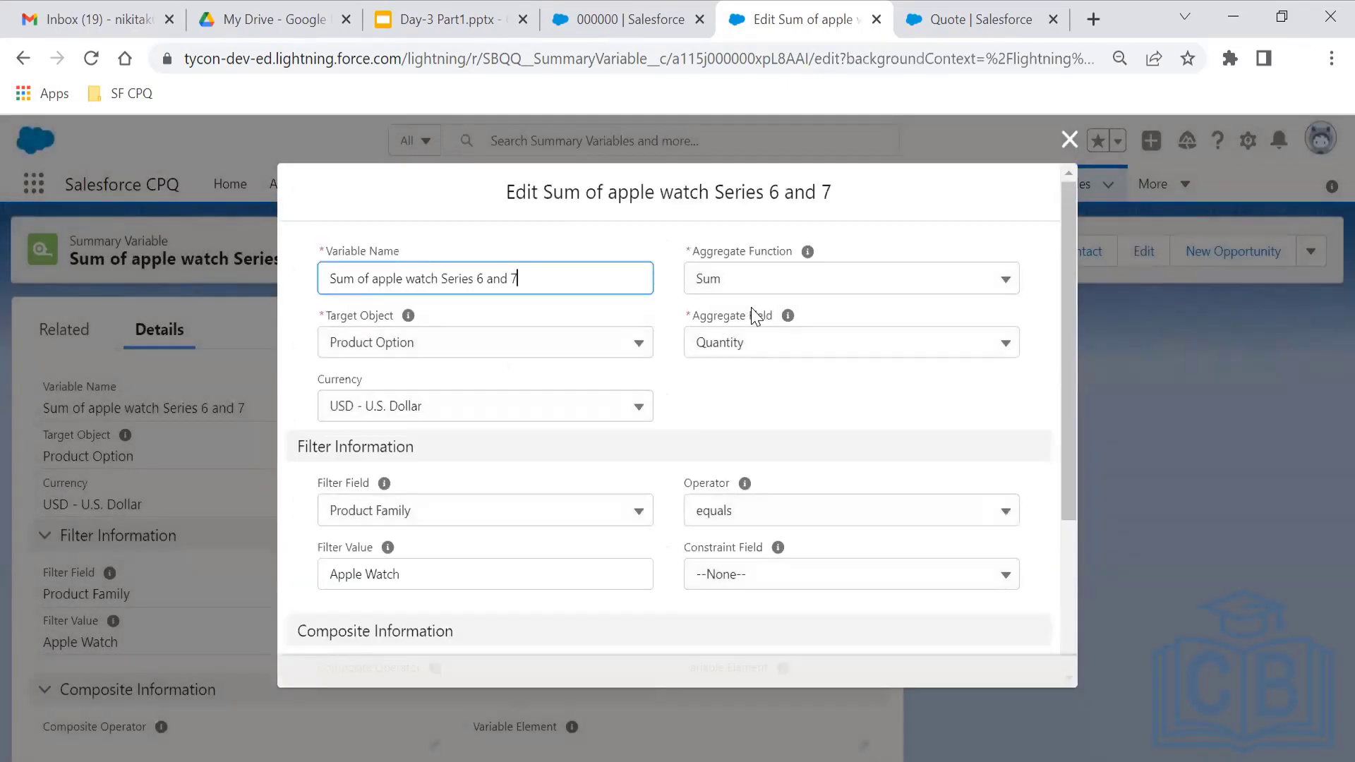
{"action": "left_click", "coordinate": [738, 285]}
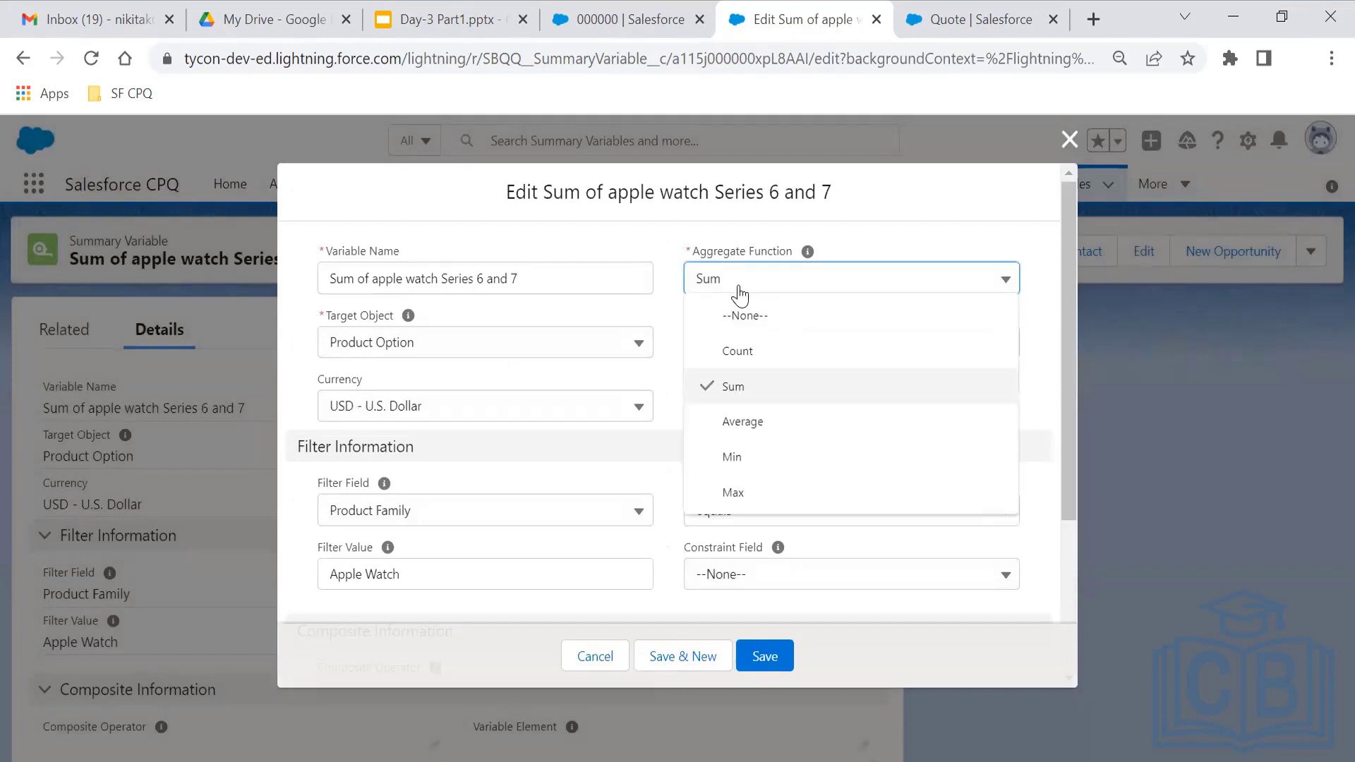
{"action": "left_click", "coordinate": [780, 399]}
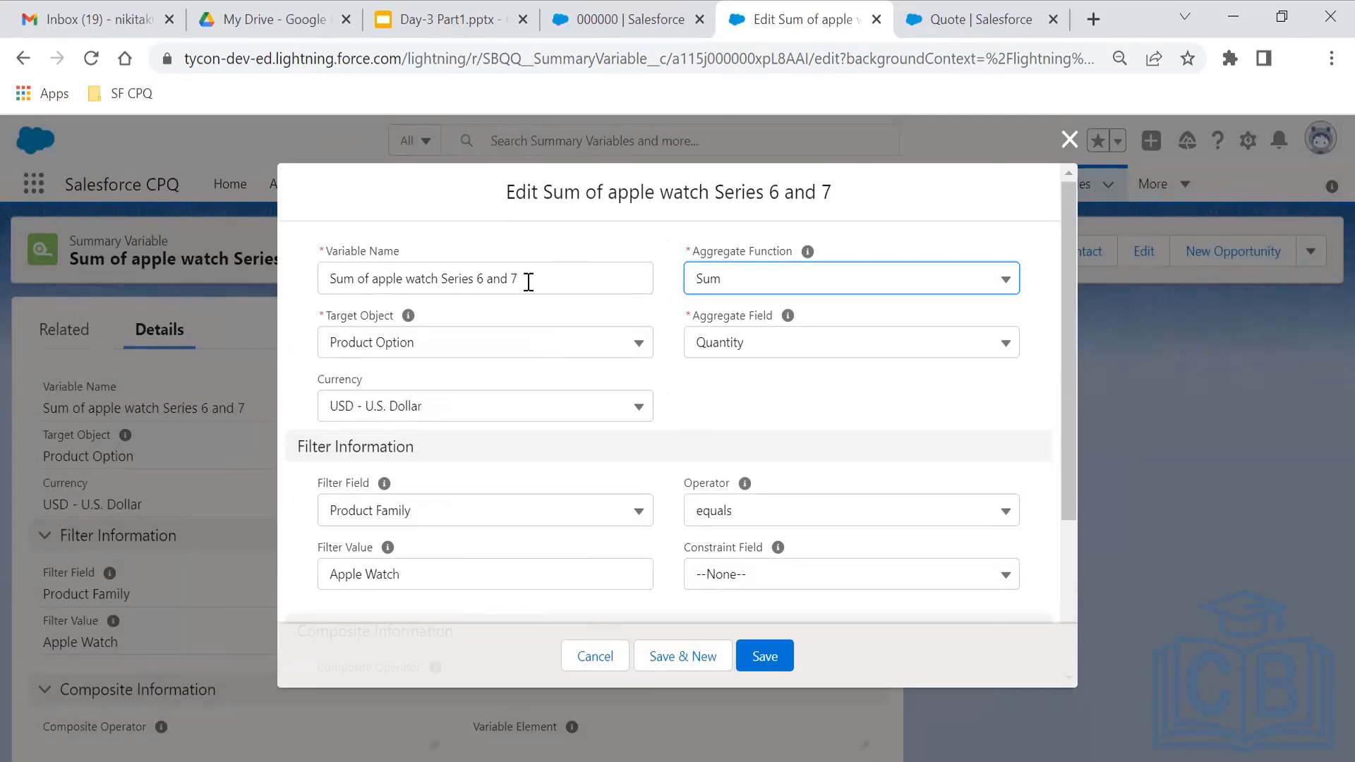
- Review the variable's Target Object and Aggregate Field choices, keeping Product Option and Quantity
{"action": "left_click", "coordinate": [360, 347]}
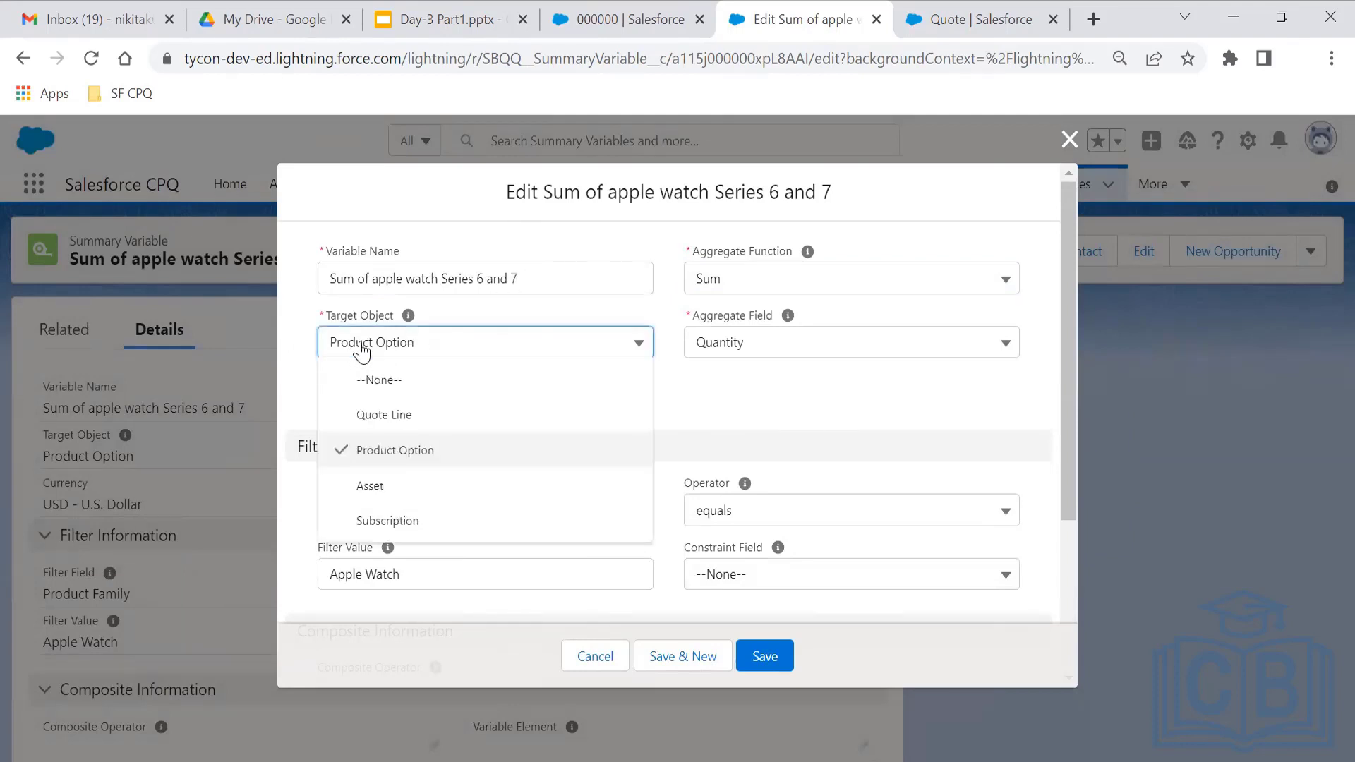
{"action": "left_click", "coordinate": [361, 346]}
{"action": "left_click", "coordinate": [359, 344]}
{"action": "left_click", "coordinate": [445, 462]}
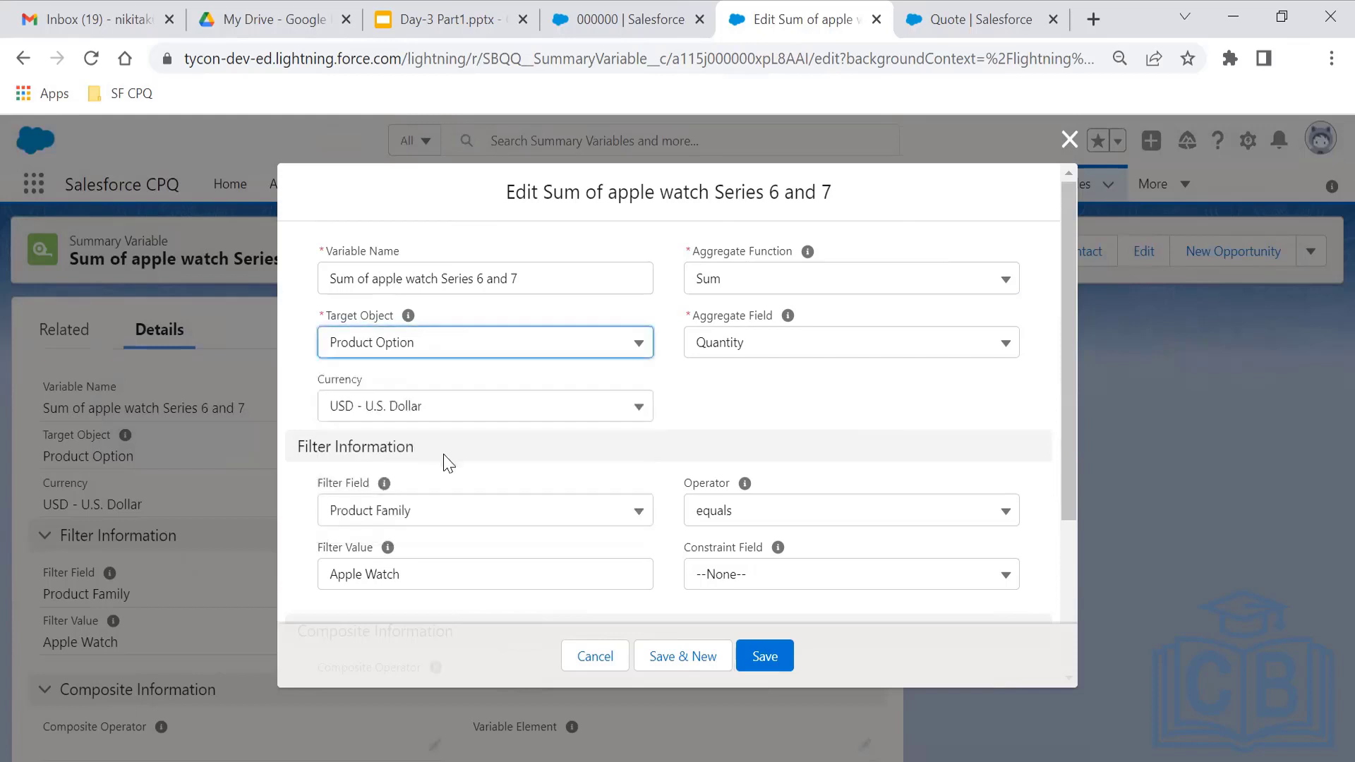
{"action": "left_click", "coordinate": [775, 353]}
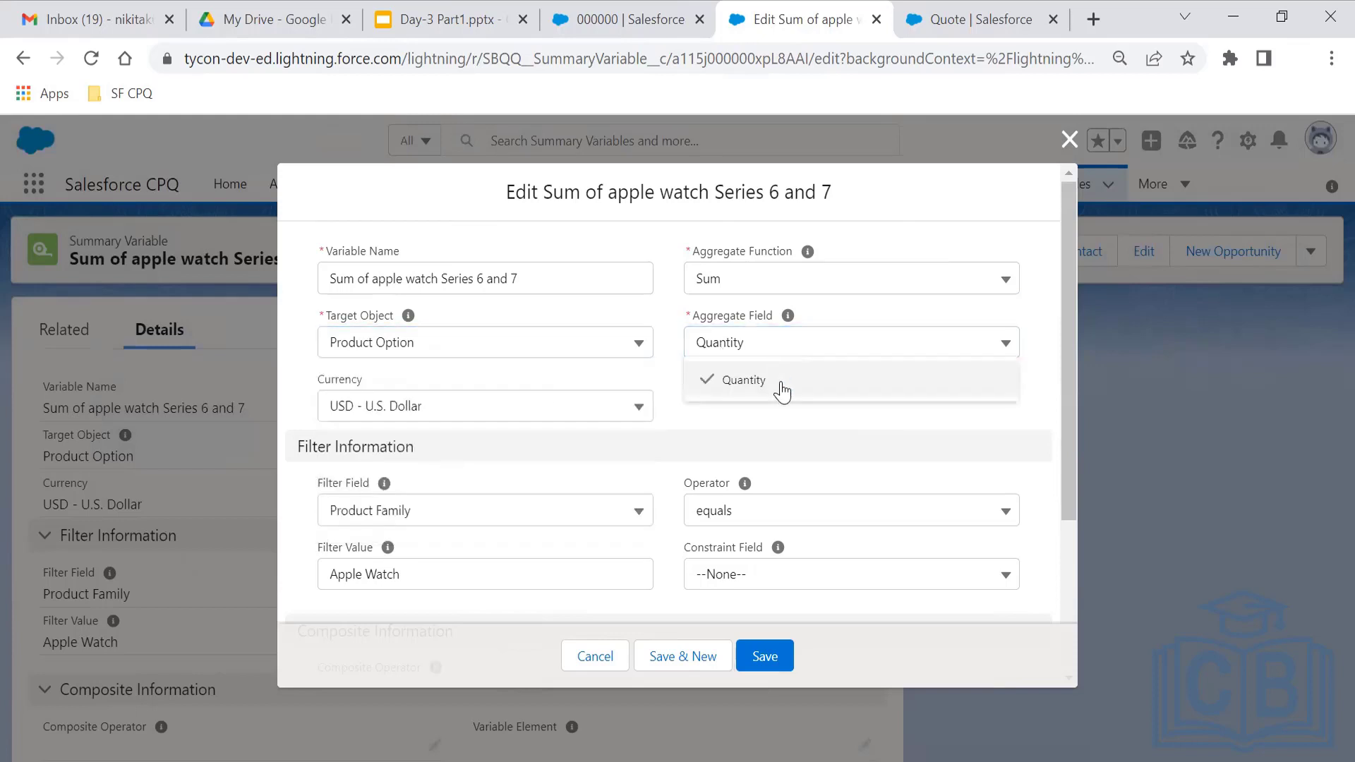
{"action": "left_click", "coordinate": [777, 385]}
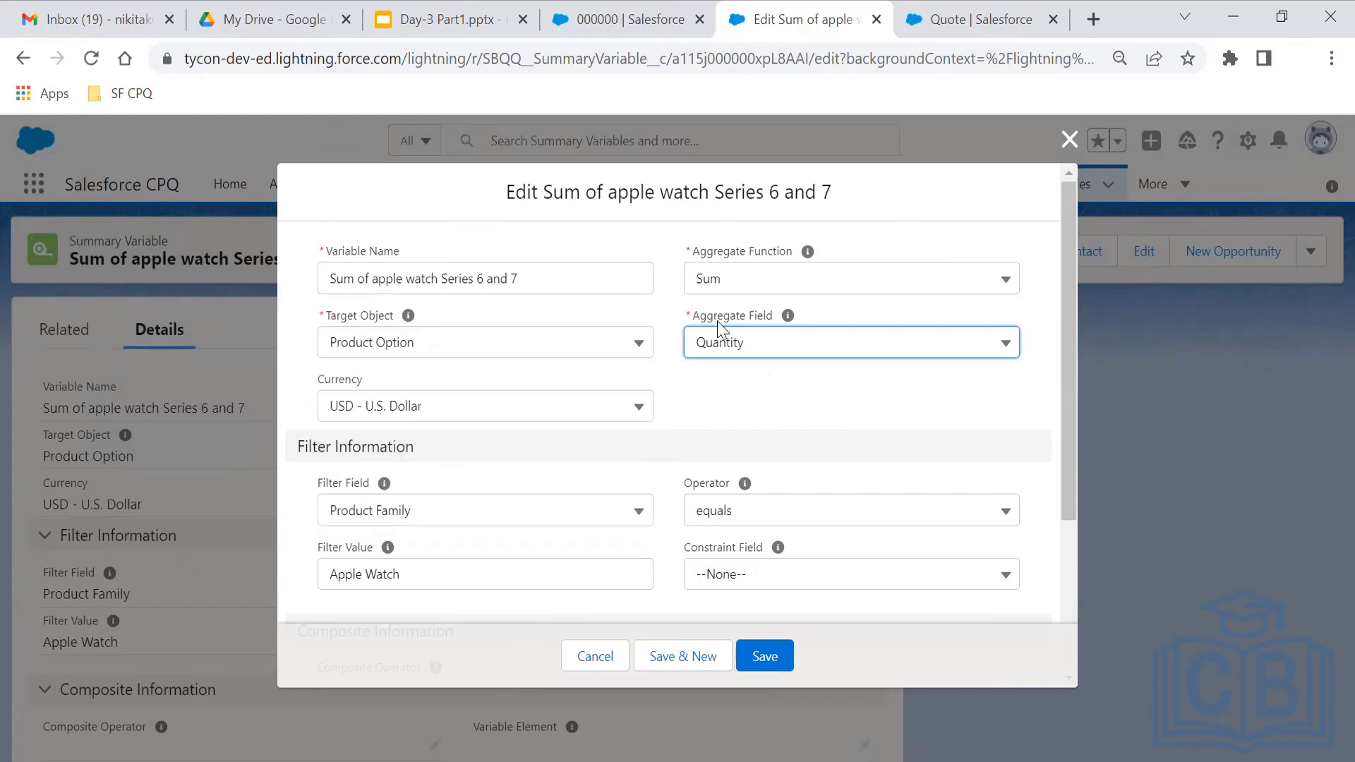
{"action": "left_click", "coordinate": [720, 345]}
{"action": "left_click", "coordinate": [720, 348]}
{"action": "left_click", "coordinate": [719, 347]}
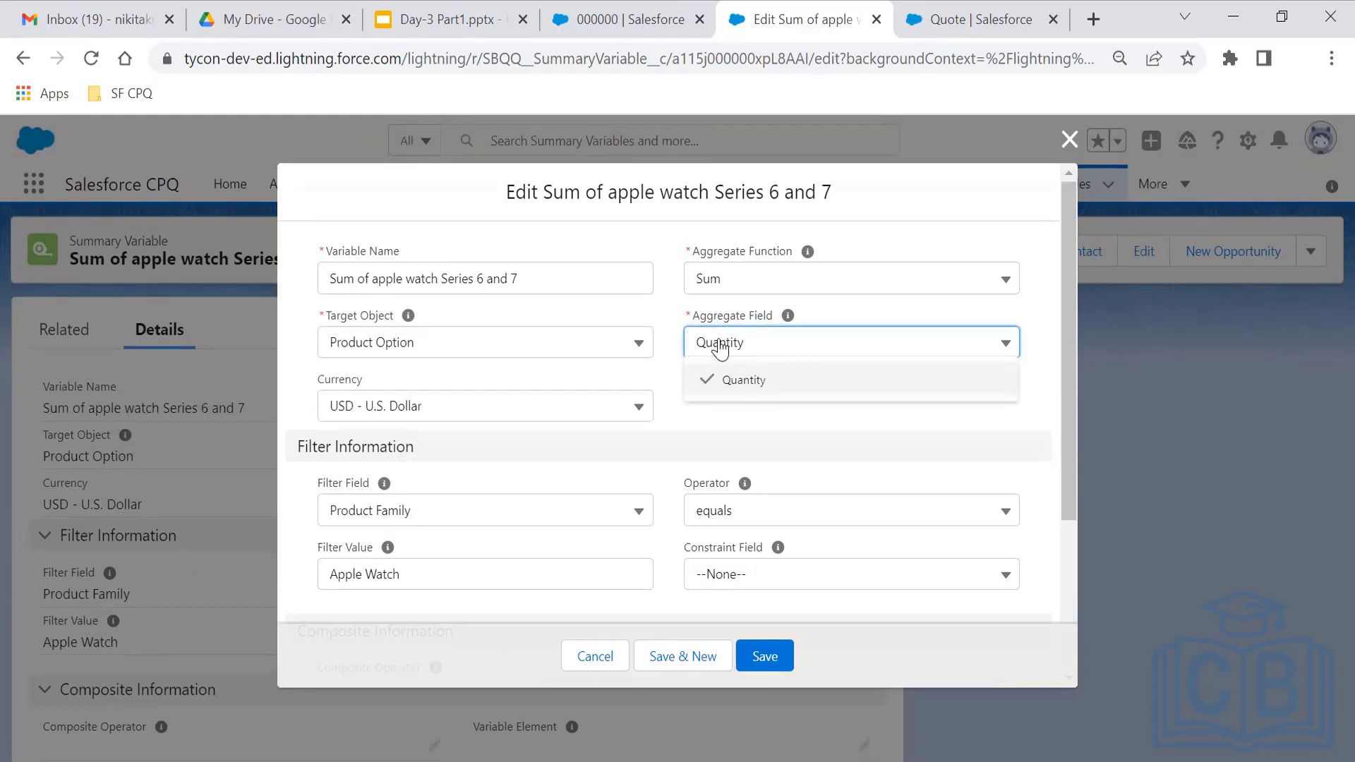
{"action": "left_click", "coordinate": [720, 346]}
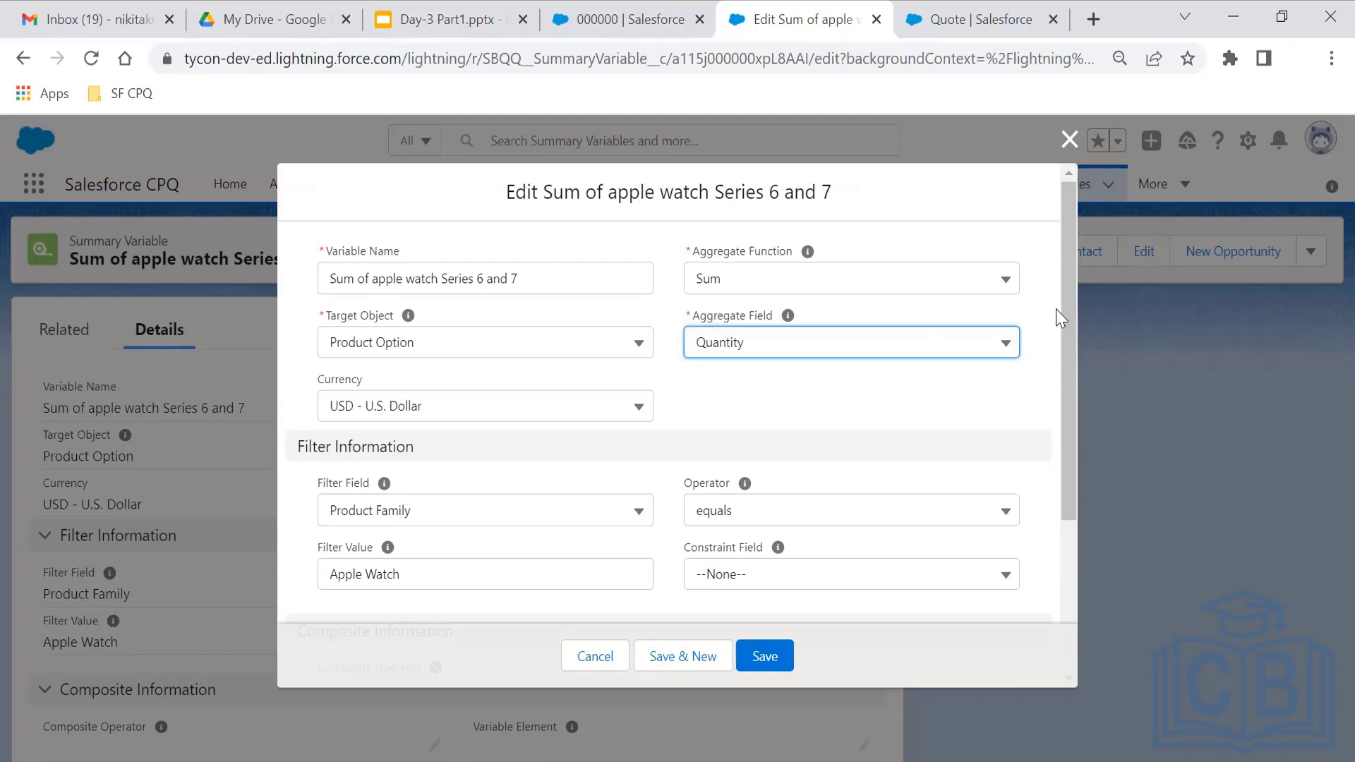
- Review the variable's filter settings, keeping Product Family as the Filter Field, and close the edit form without saving
{"action": "scroll", "coordinate": [1069, 417], "scroll_direction": "down", "scroll_amount": 3}
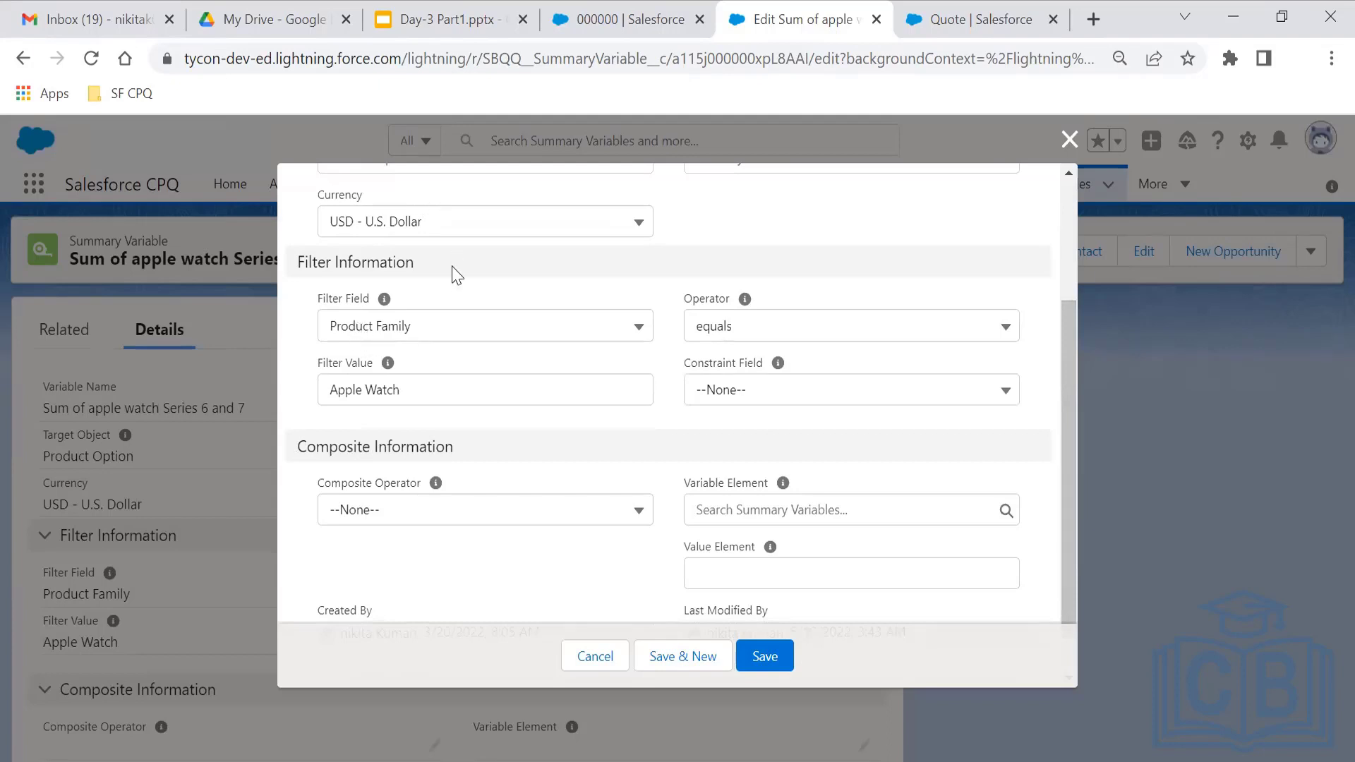
{"action": "left_click", "coordinate": [436, 337]}
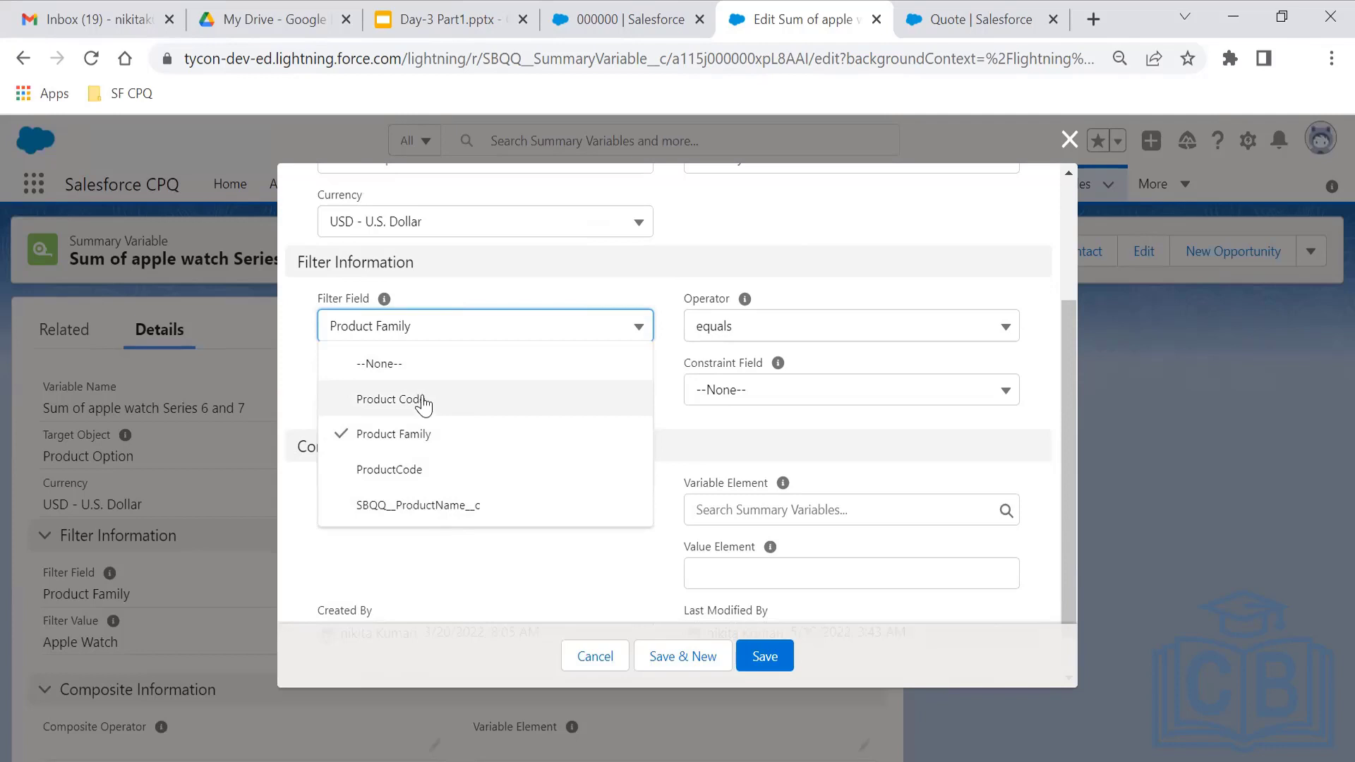
{"action": "left_click", "coordinate": [427, 432]}
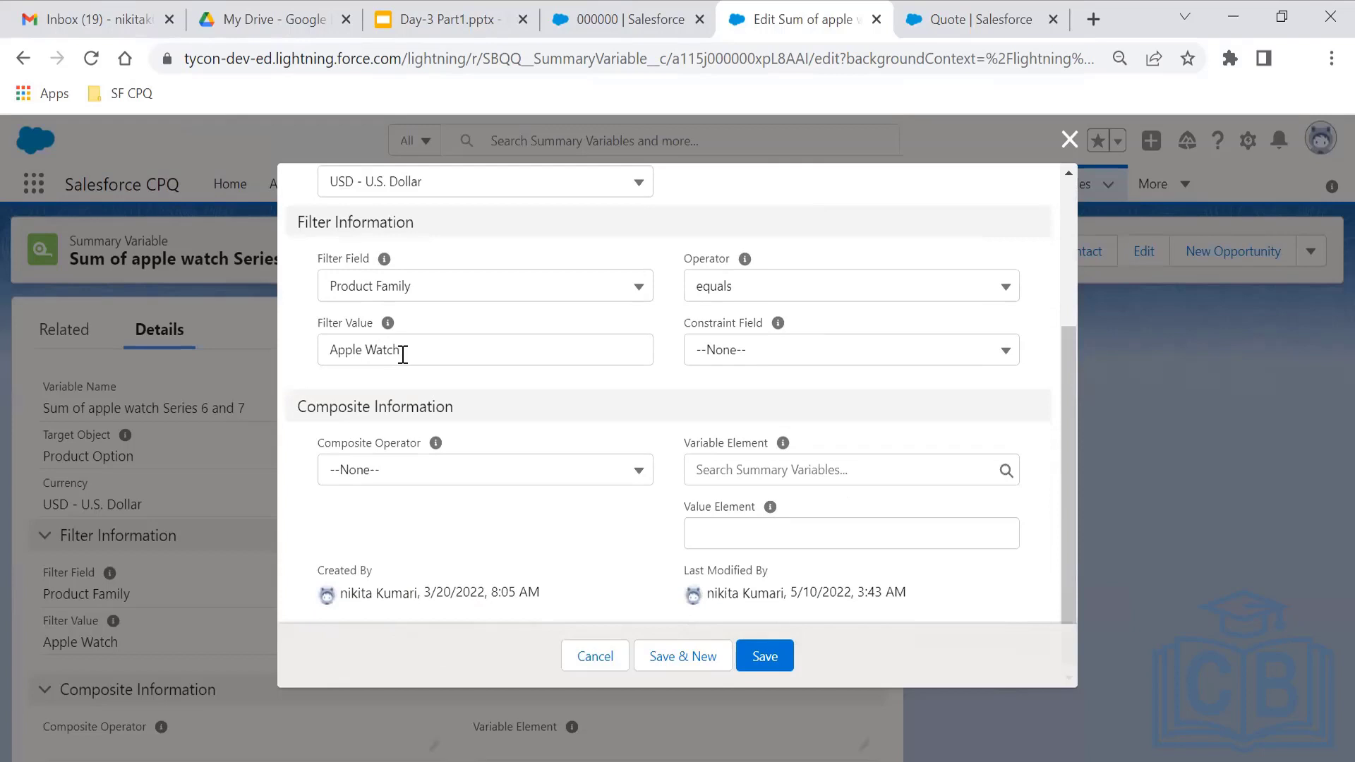
{"action": "left_click_drag", "start_coordinate": [402, 351], "coordinate": [328, 348]}
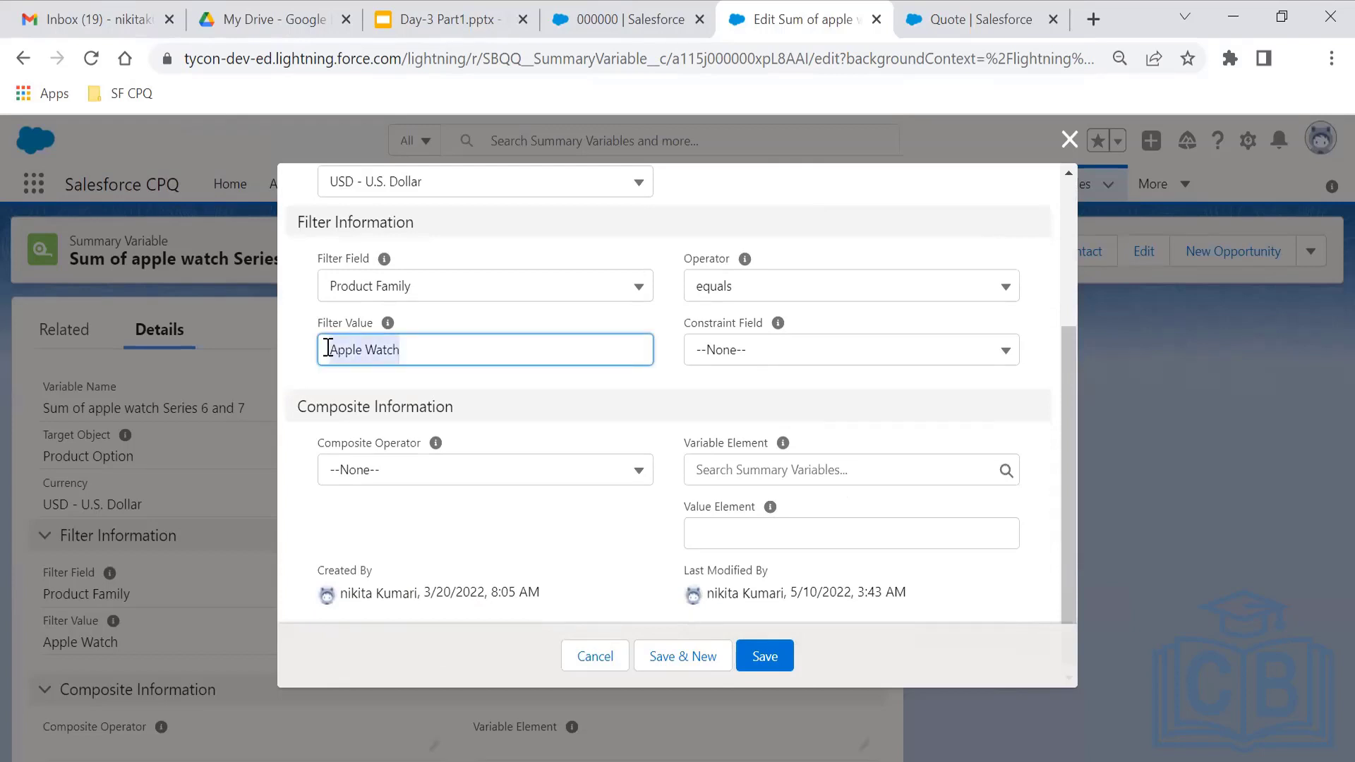
{"action": "left_click", "coordinate": [328, 348]}
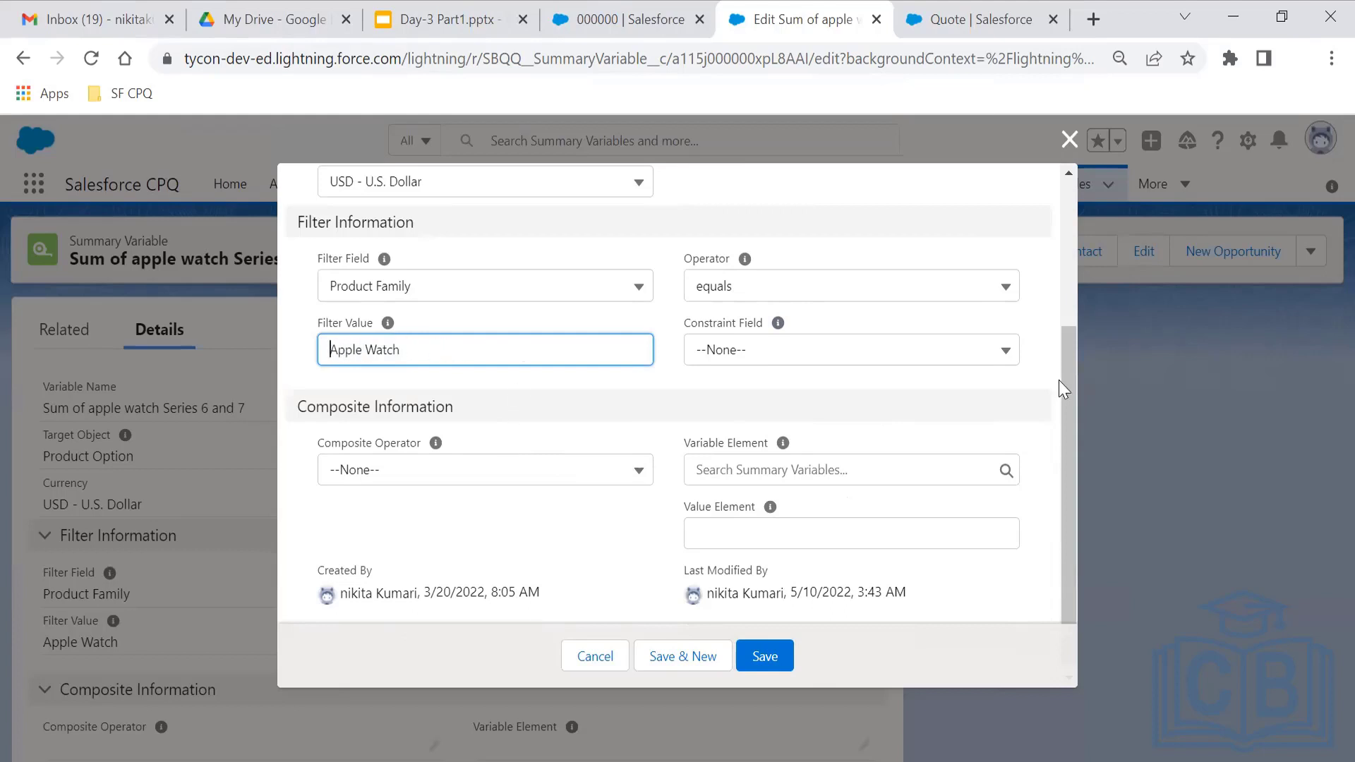
{"action": "left_click_drag", "start_coordinate": [1067, 380], "coordinate": [669, 266]}
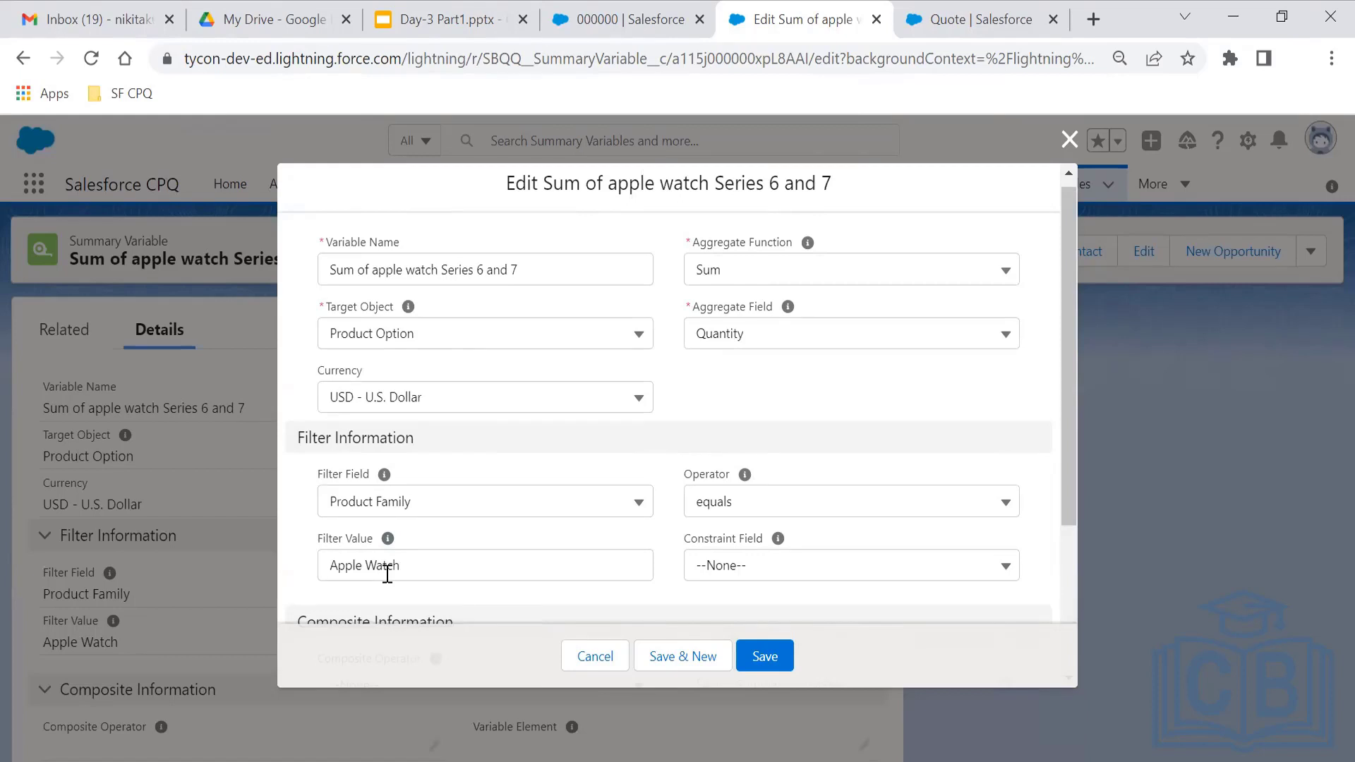
{"action": "left_click", "coordinate": [1069, 140]}
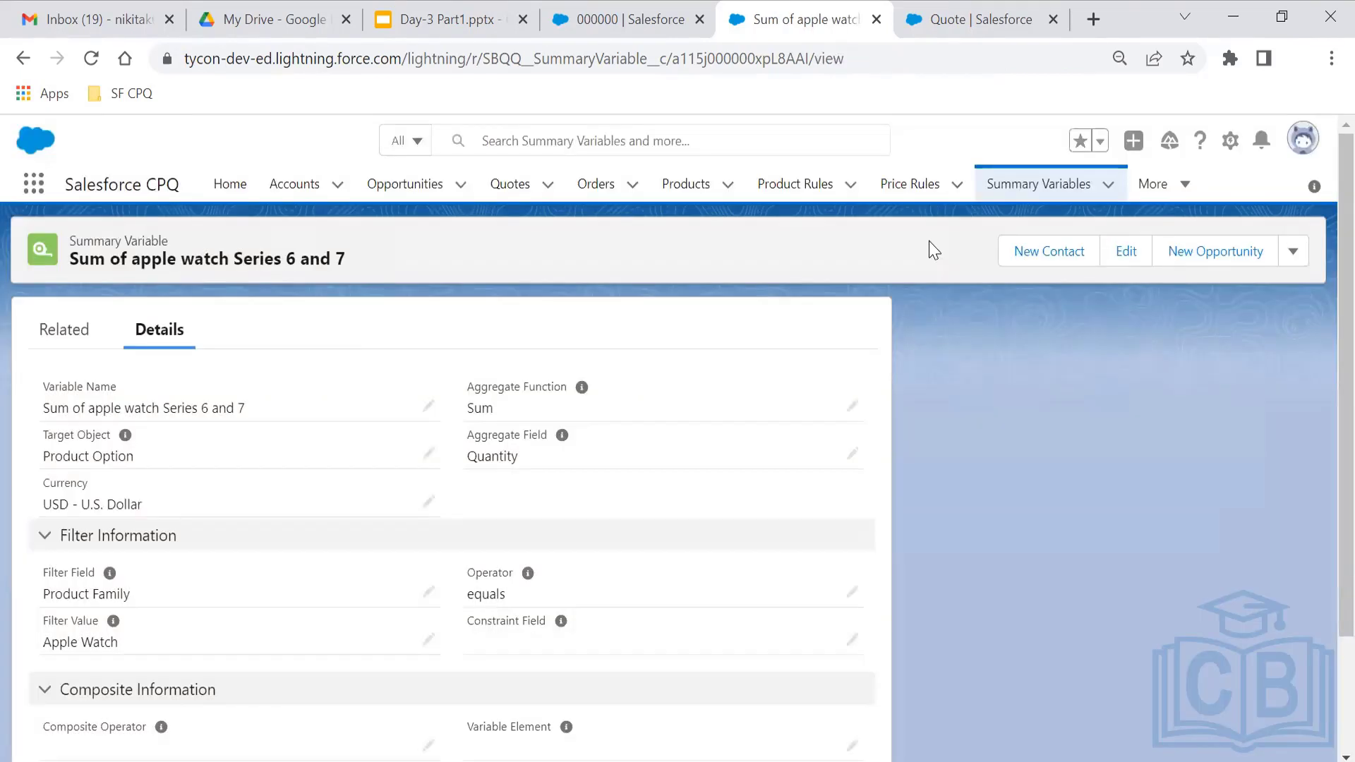
- Open the Products list in a separate browser tab and open the iPhone product record
{"action": "right_click", "coordinate": [685, 194]}
{"action": "key", "text": "Escape"}
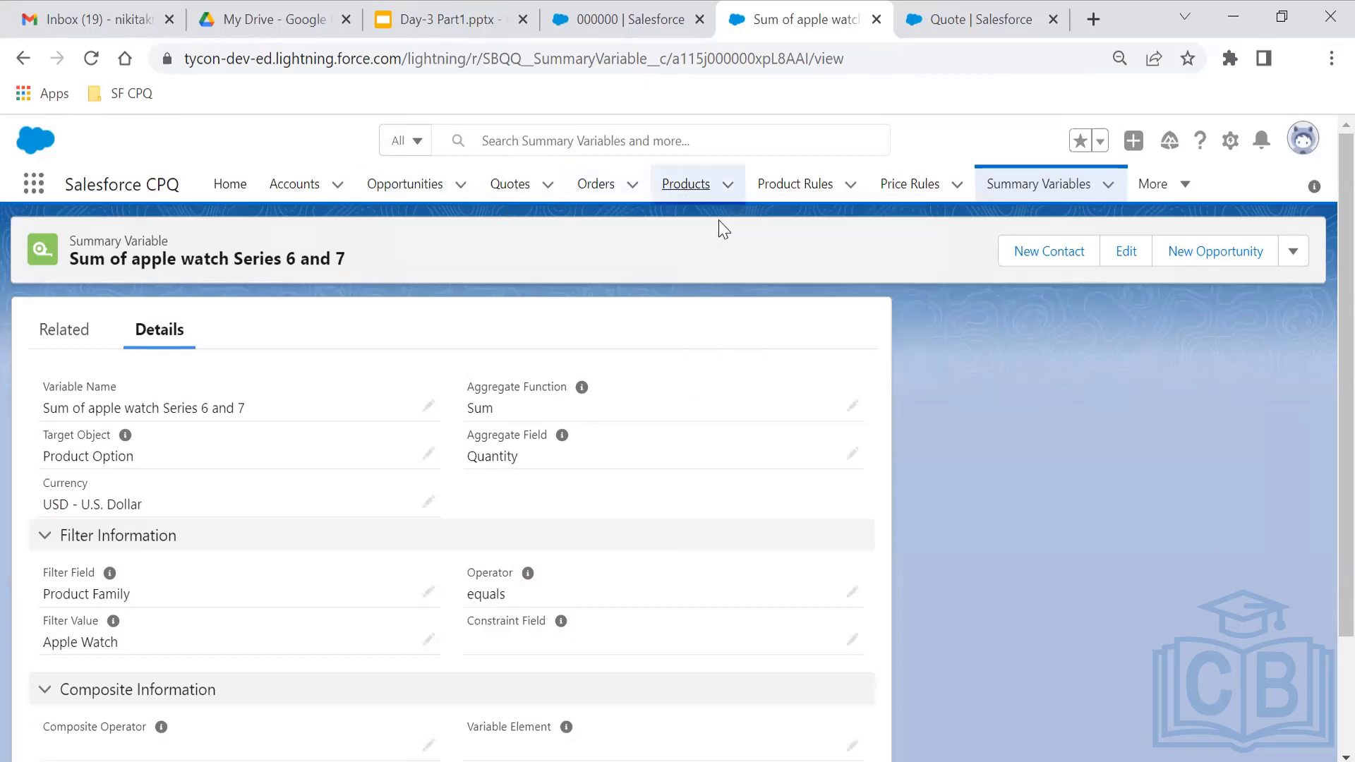
{"action": "left_click", "coordinate": [822, 19]}
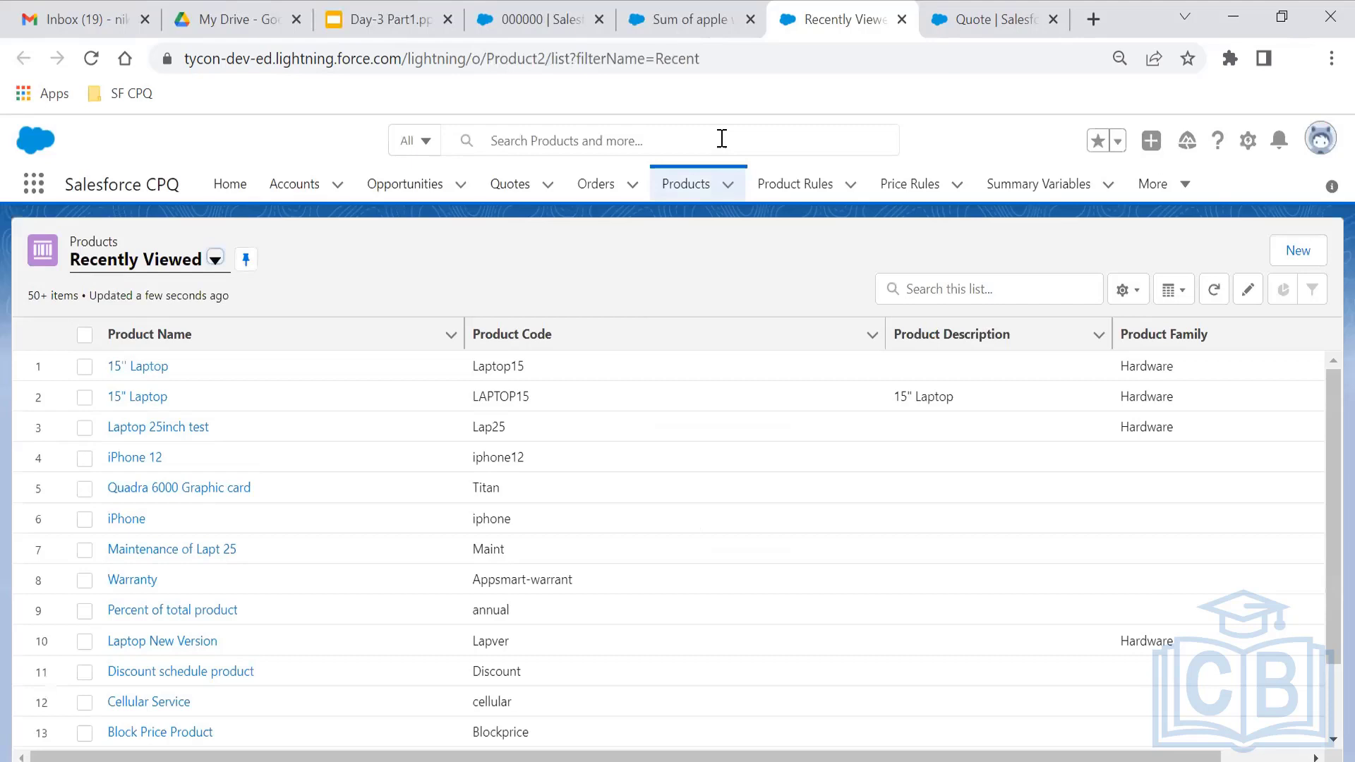
{"action": "left_click", "coordinate": [721, 139]}
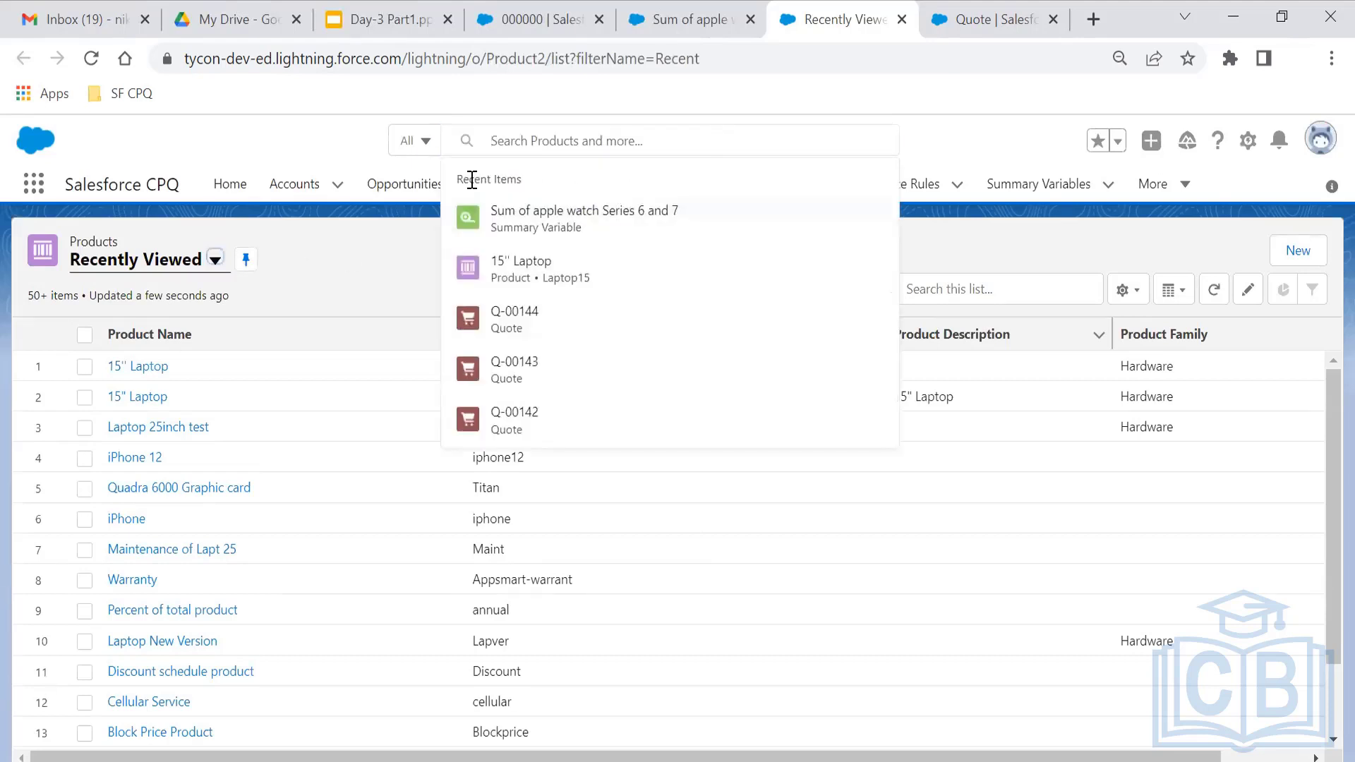
{"action": "left_click", "coordinate": [216, 260]}
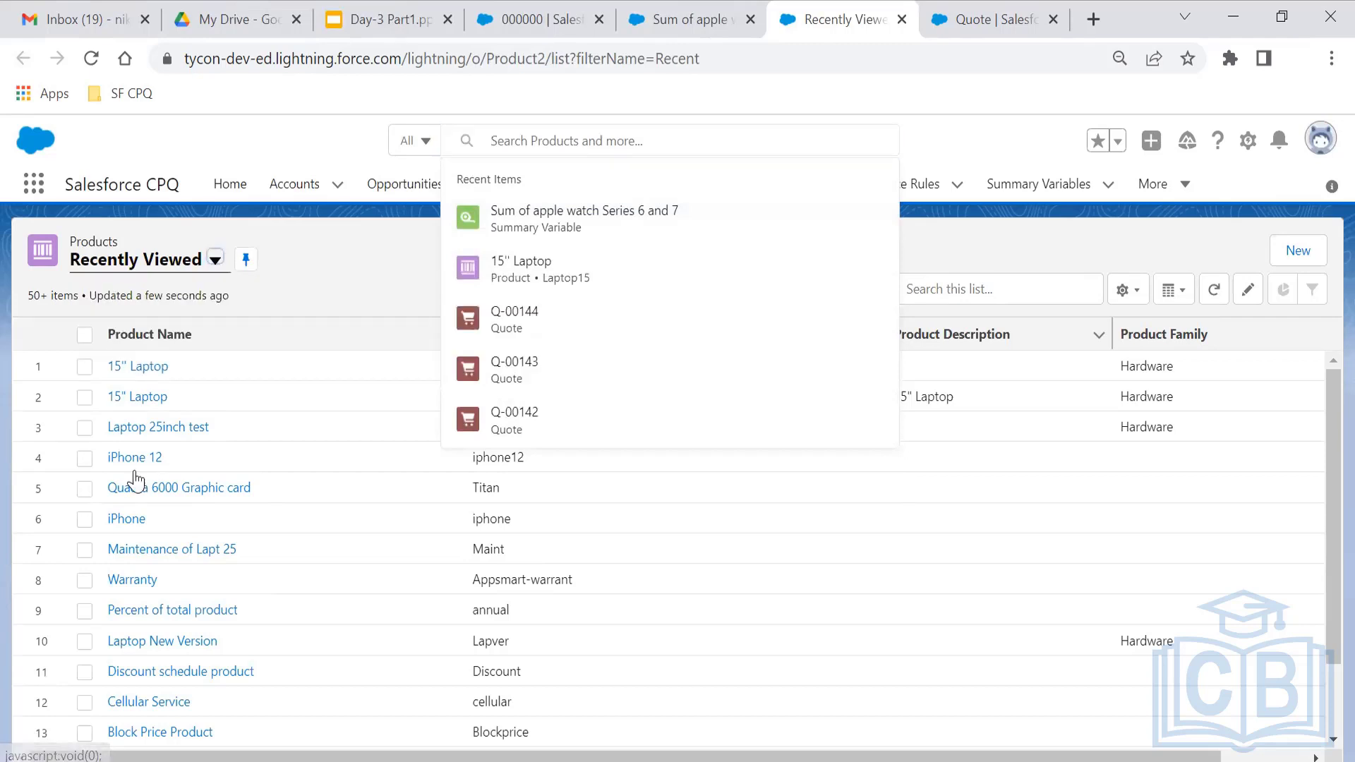
{"action": "left_click", "coordinate": [121, 522]}
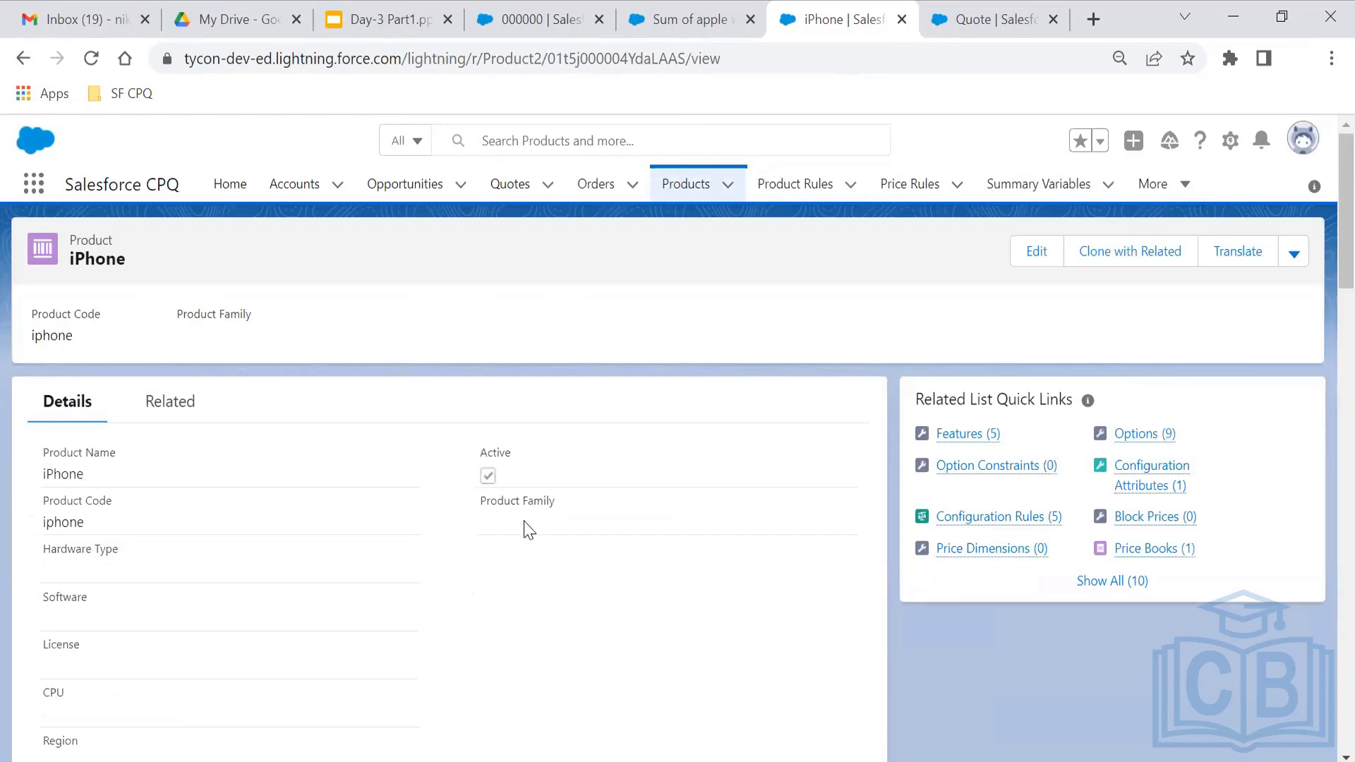
- Open the iPhone product for editing, review its Product Family choices including Apple Watch, and close the form without saving
{"action": "left_click", "coordinate": [1031, 255]}
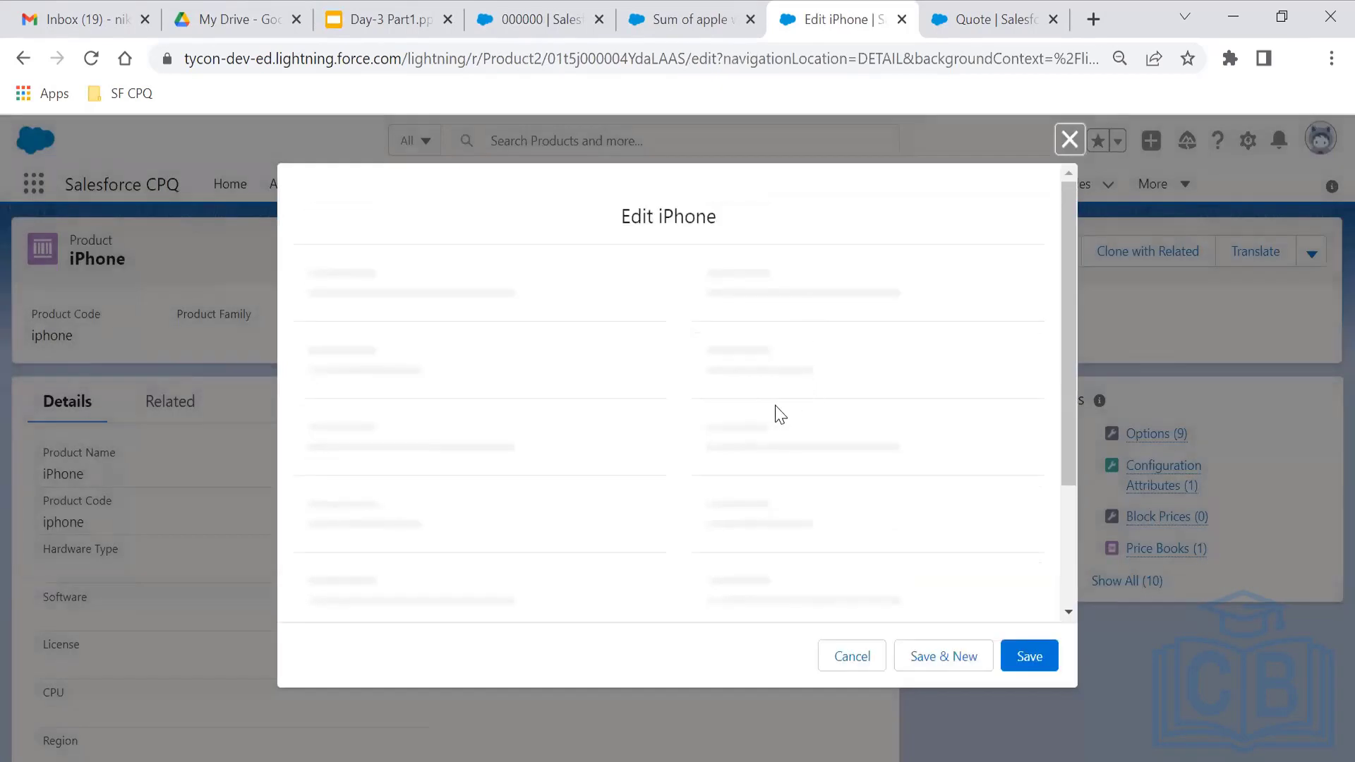
{"action": "left_click", "coordinate": [775, 351]}
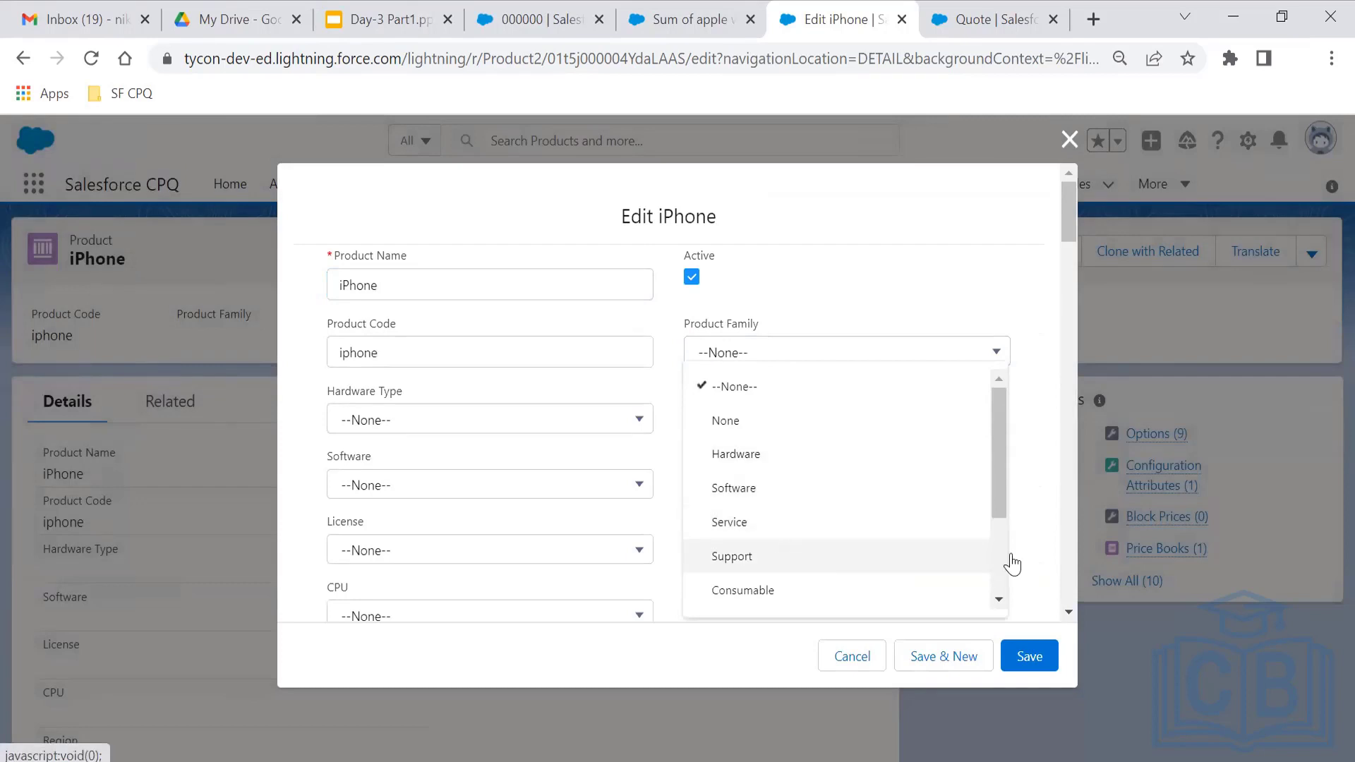
{"action": "left_click_drag", "start_coordinate": [1001, 451], "coordinate": [996, 553]}
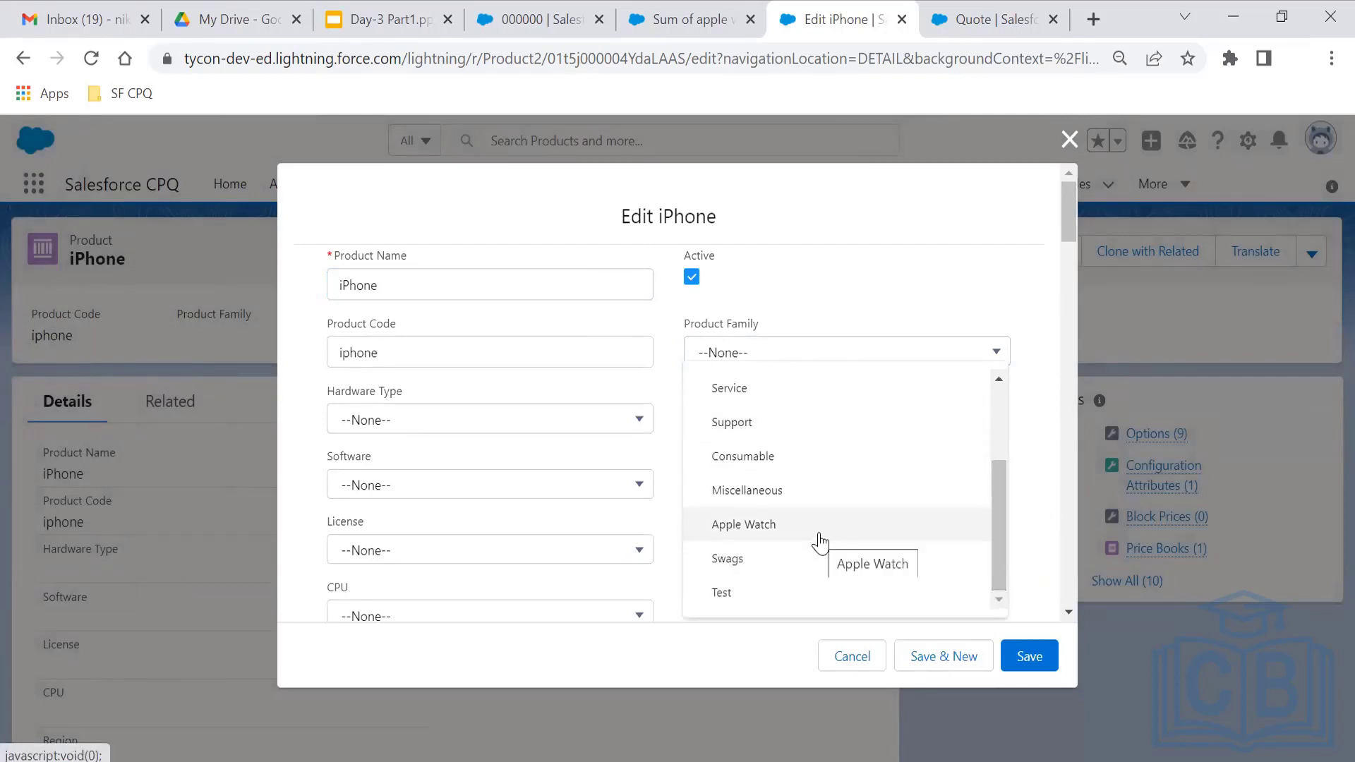
{"action": "key", "text": "Escape"}
- Return to the Sum of apple watch Series 6 and 7 variable and review its Filter Field choices and Filter Value in edit mode
{"action": "left_click", "coordinate": [703, 1]}
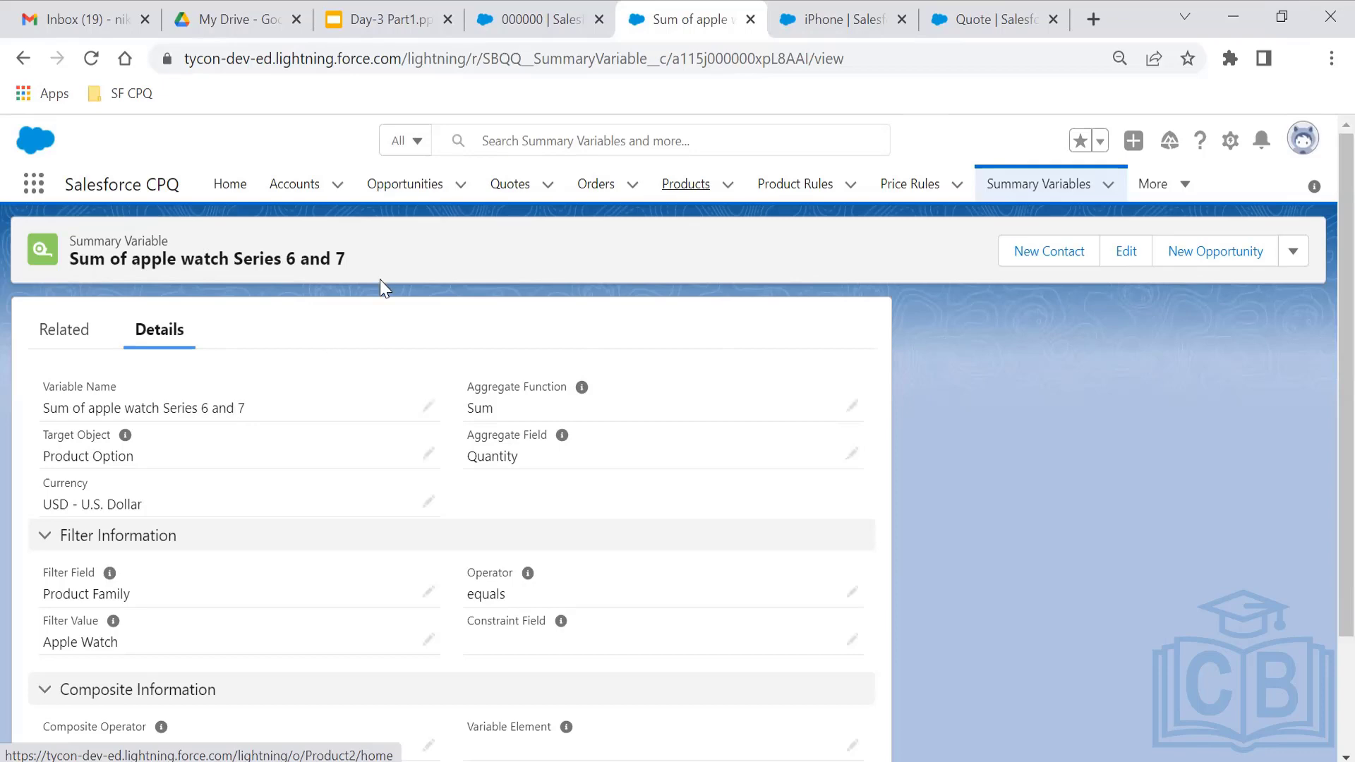
{"action": "scroll", "coordinate": [1321, 379], "scroll_direction": "down", "scroll_amount": 3}
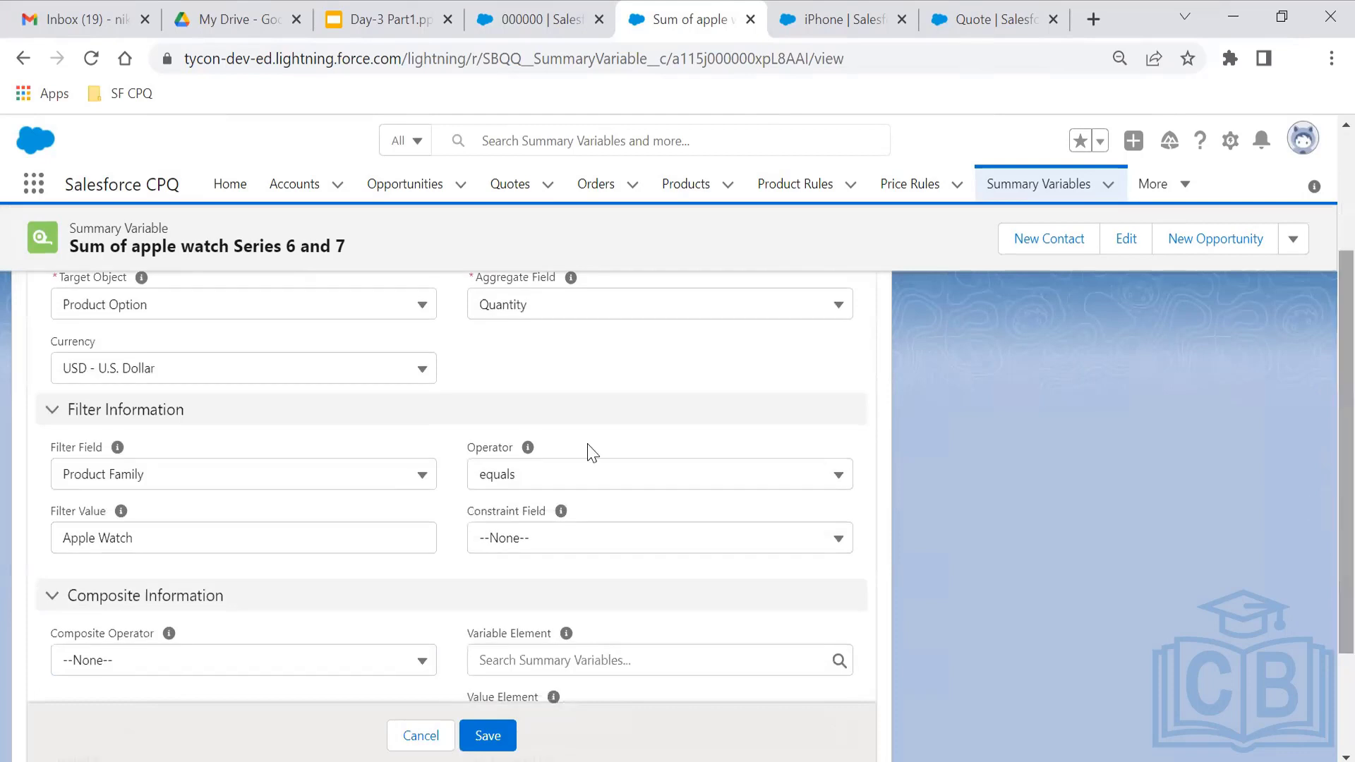
{"action": "left_click", "coordinate": [401, 483]}
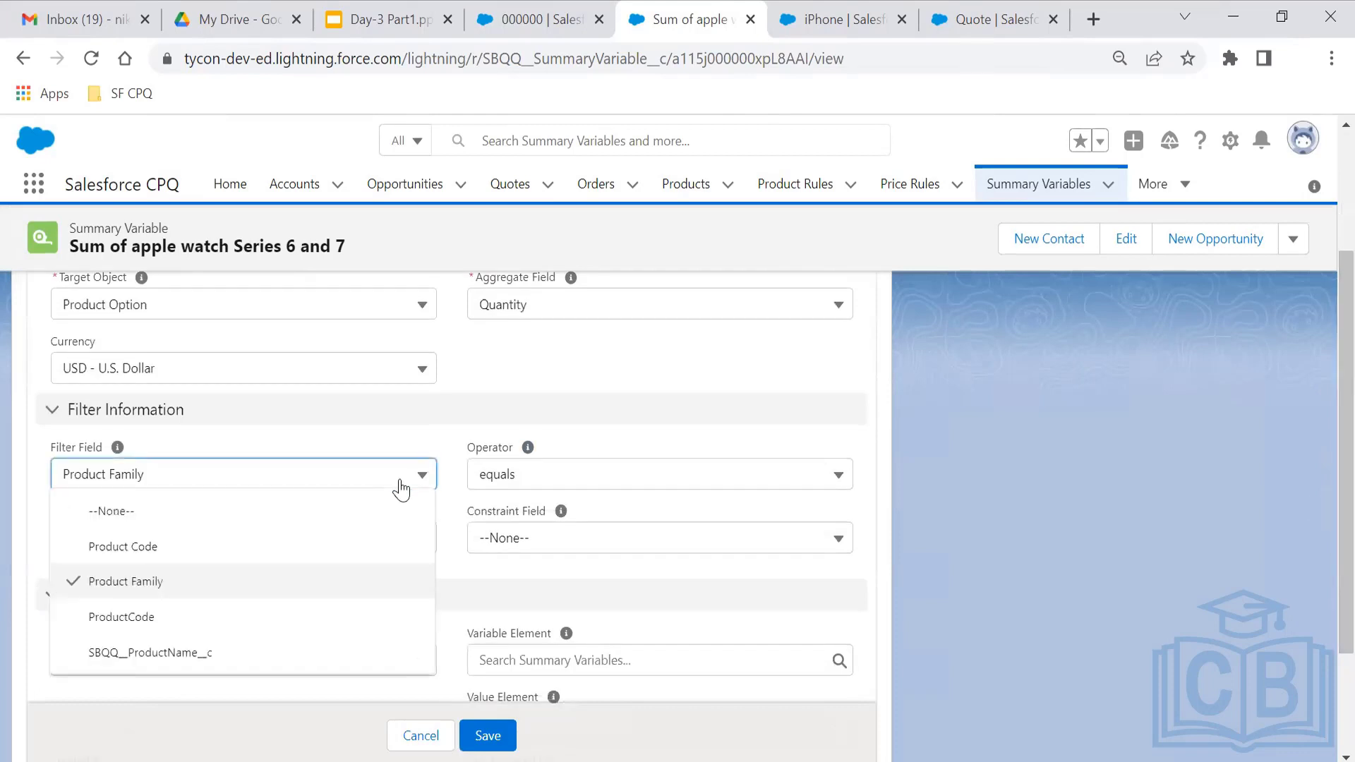
{"action": "left_click", "coordinate": [424, 447]}
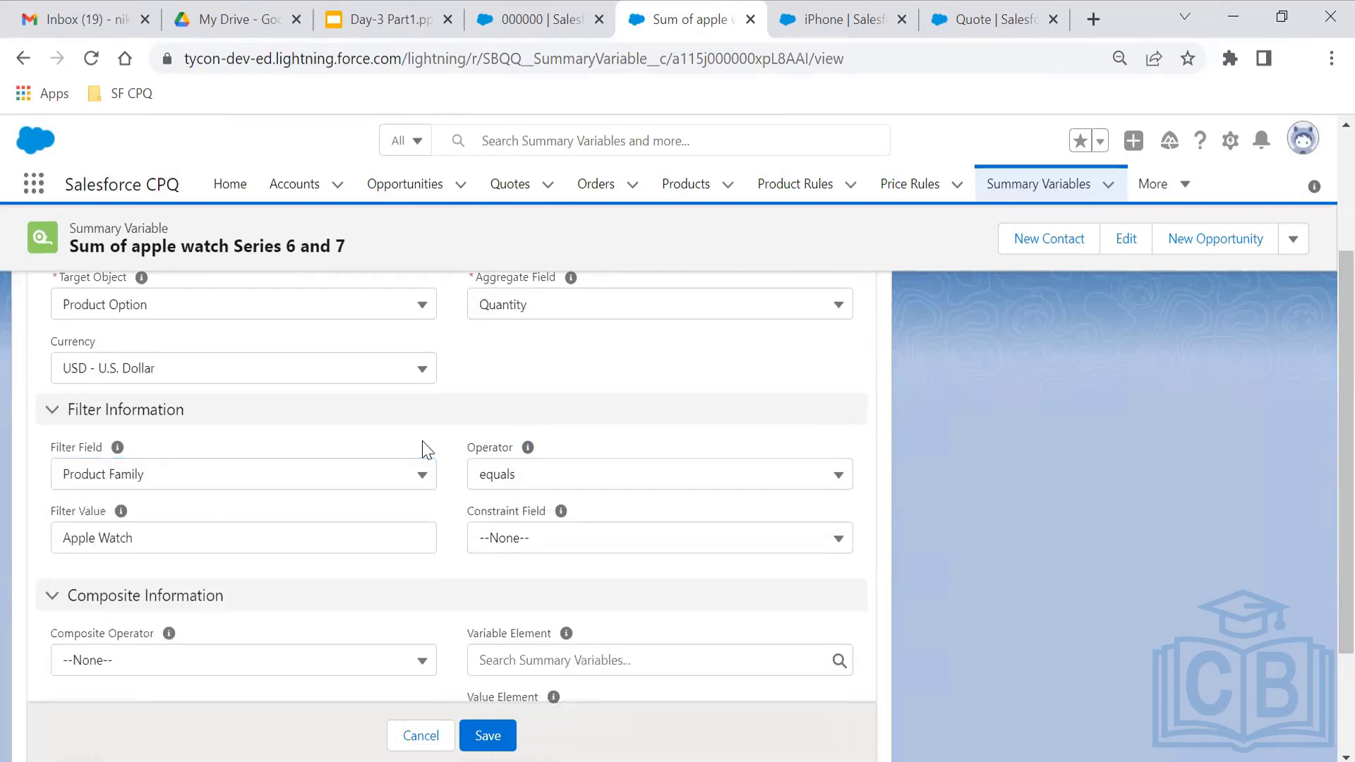
{"action": "left_click", "coordinate": [156, 528]}
{"action": "triple_click", "coordinate": [157, 528]}
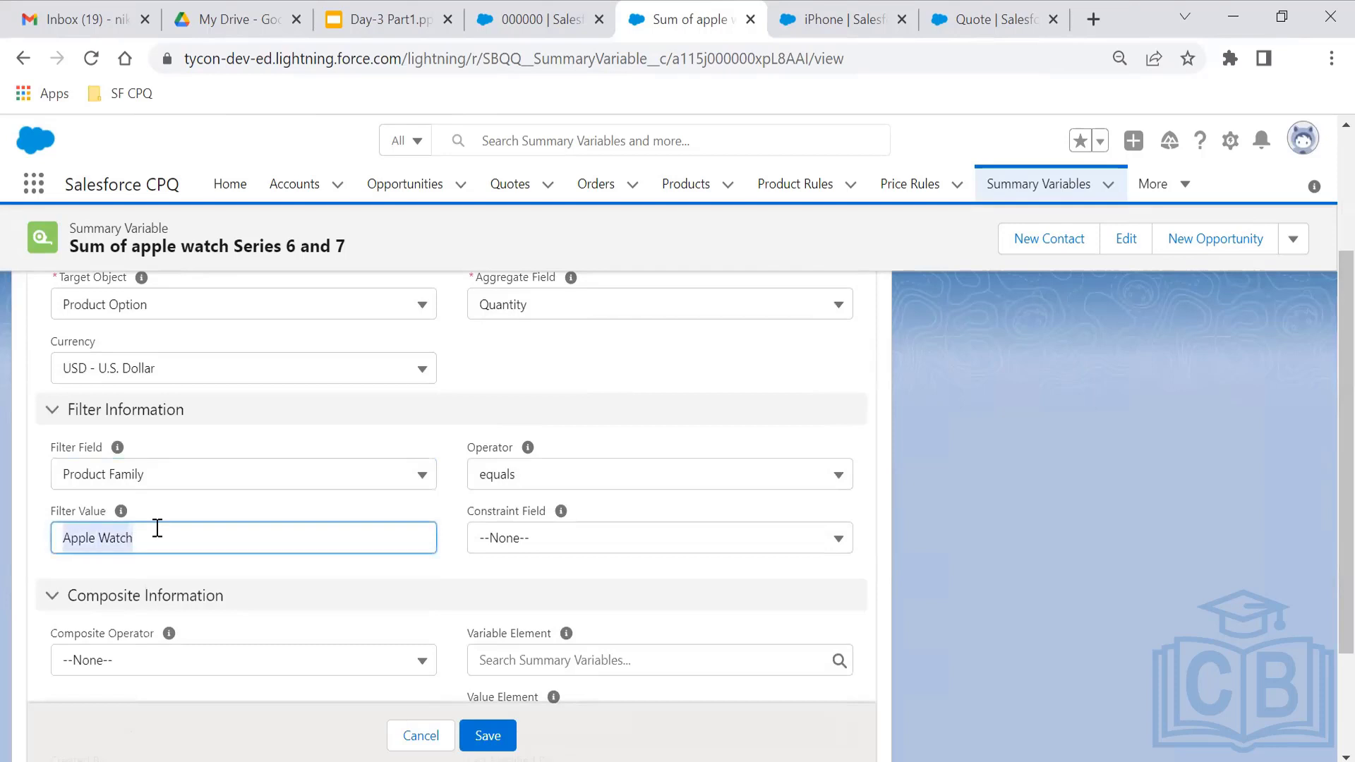
- Try SBQQ__ProductName__c as the variable's Filter Field, examine the Filter Value, and cancel the edit
{"action": "left_click", "coordinate": [177, 493]}
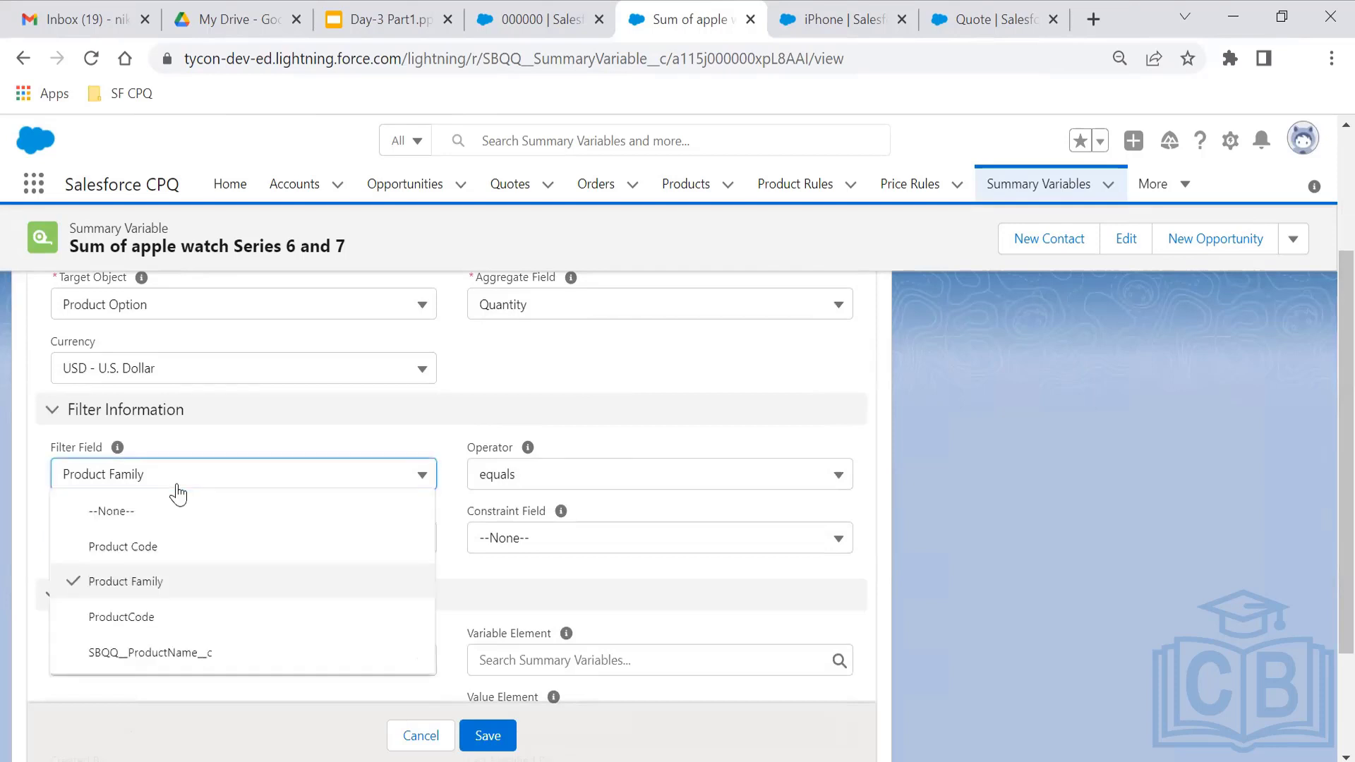
{"action": "left_click", "coordinate": [245, 657]}
{"action": "triple_click", "coordinate": [136, 541]}
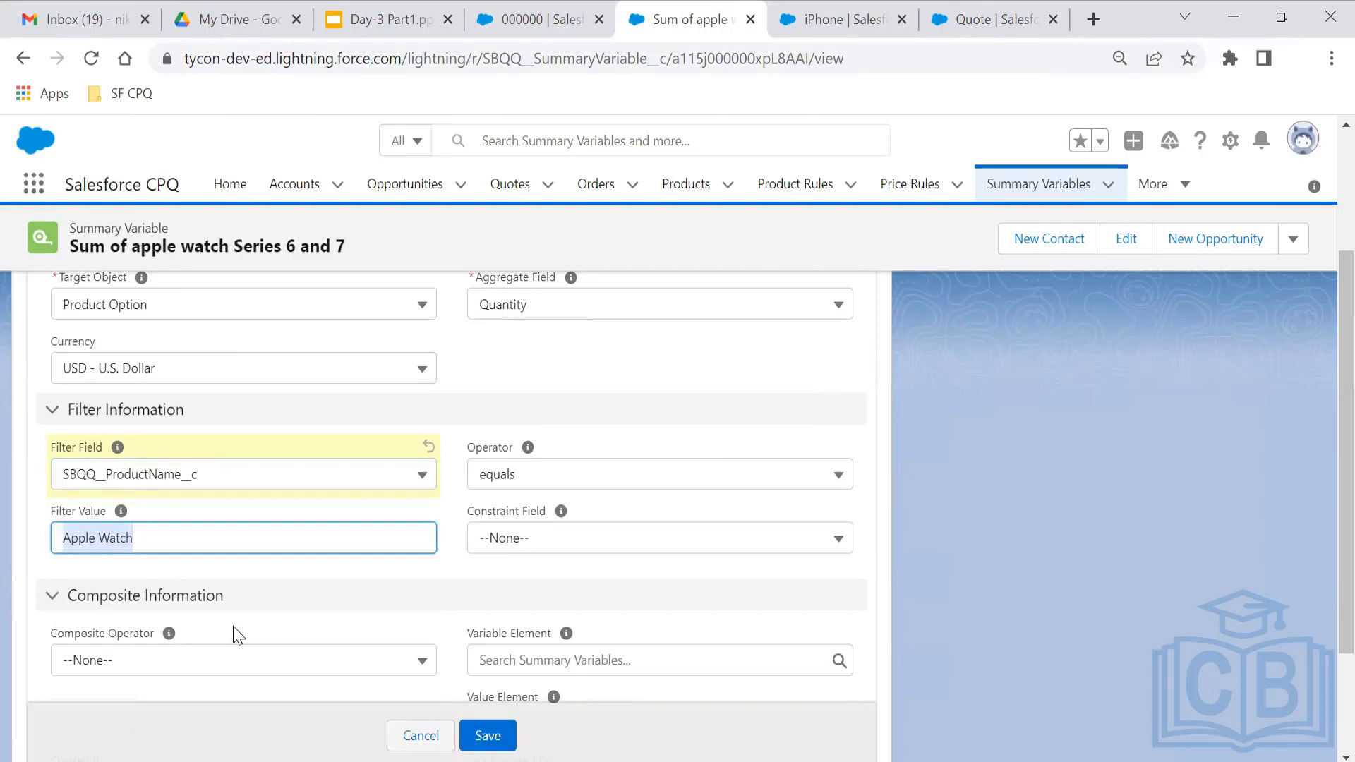
{"action": "left_click", "coordinate": [367, 529]}
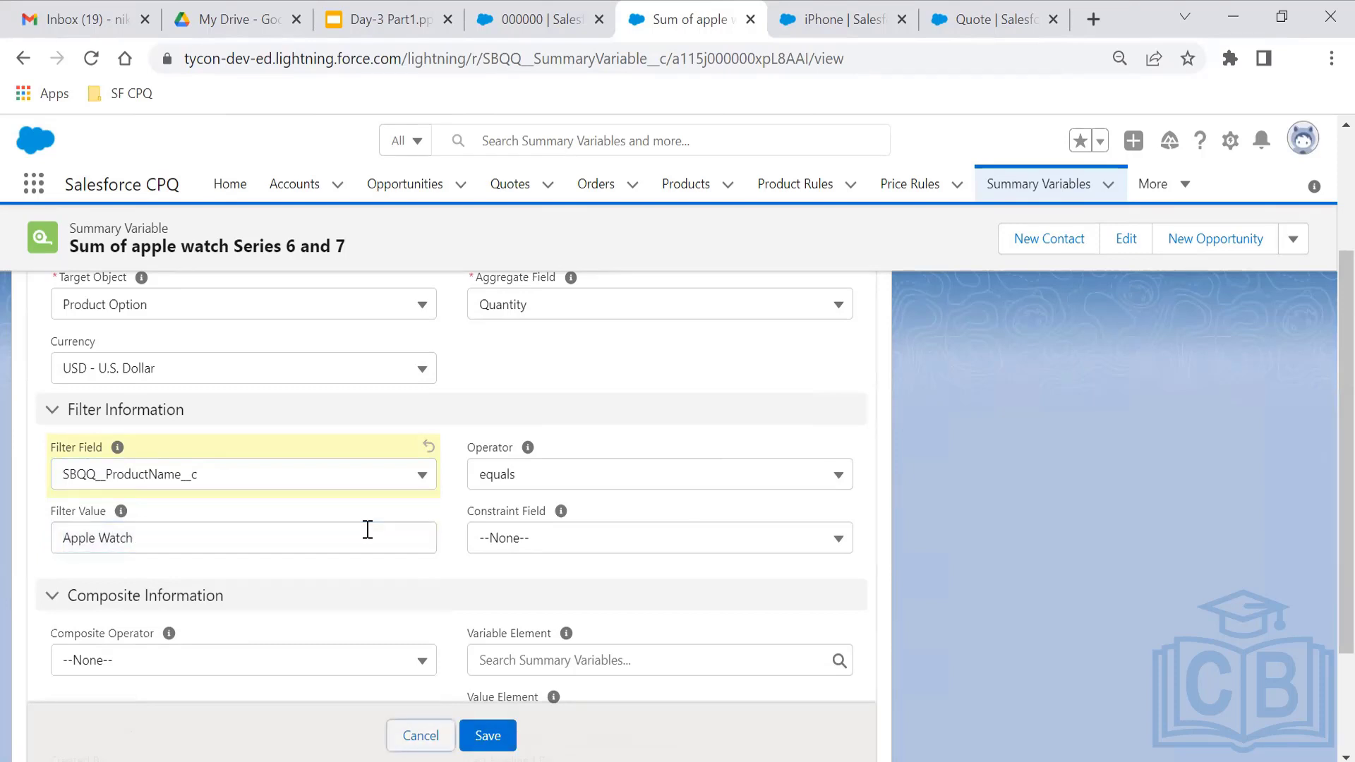
{"action": "key", "text": "Return"}
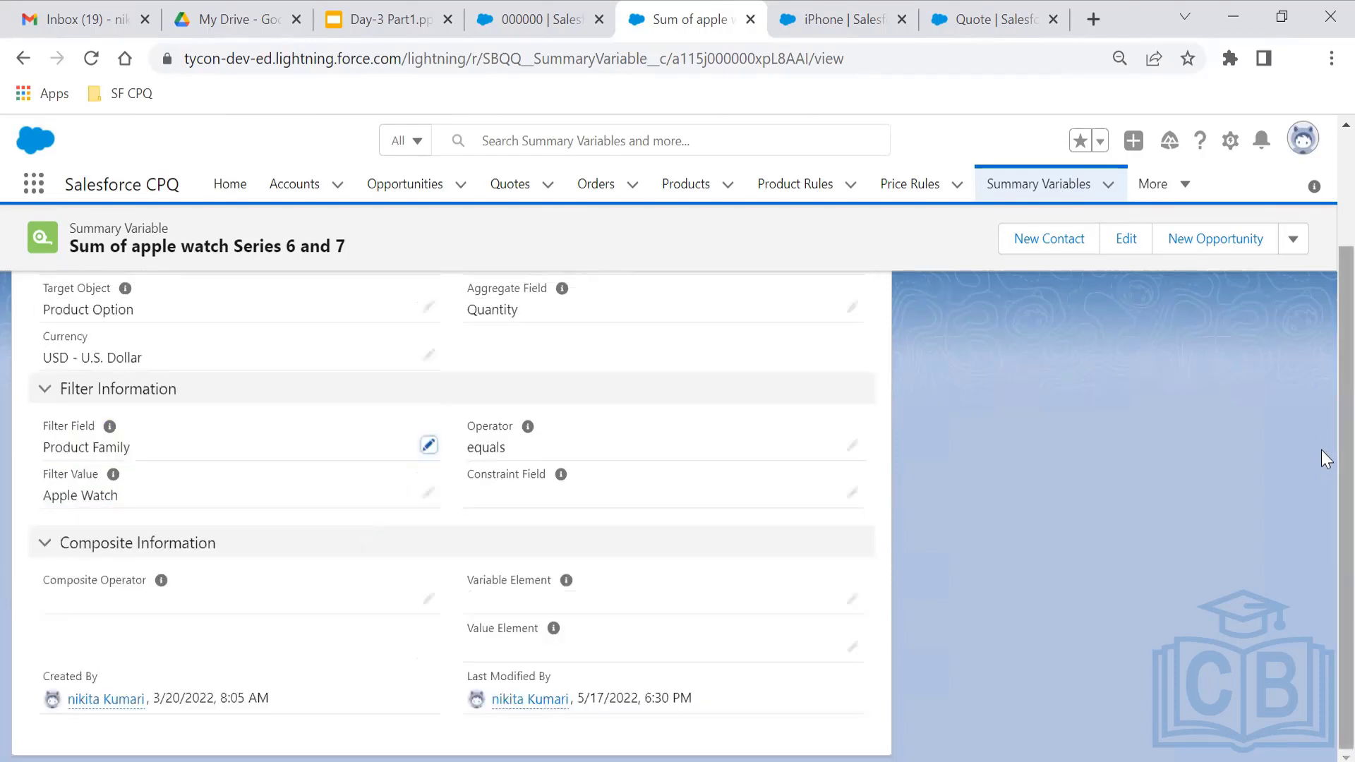
- Open the sum of apple smart watch warranty summary variable and examine its Filter Field and Filter Value
{"action": "scroll", "coordinate": [1322, 451], "scroll_direction": "up", "scroll_amount": 3}
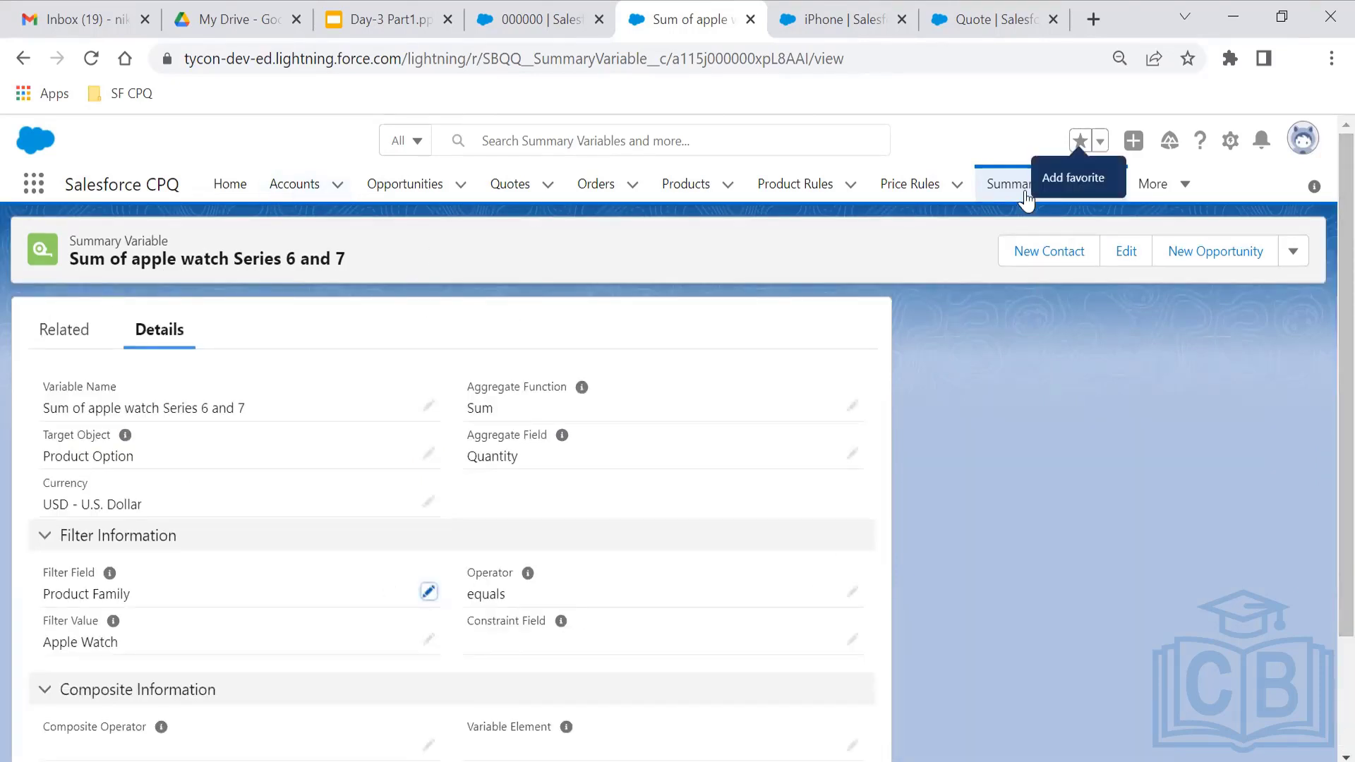
{"action": "left_click", "coordinate": [1027, 199]}
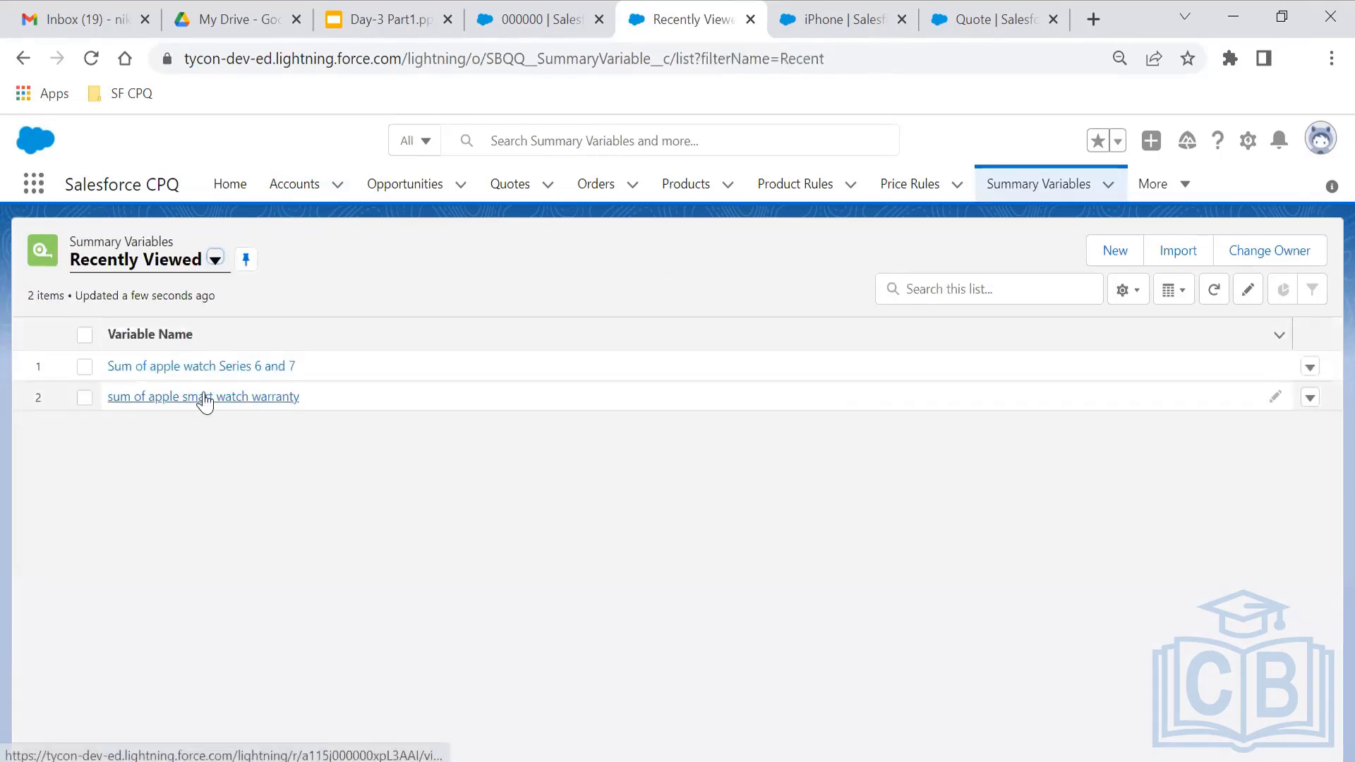
{"action": "left_click", "coordinate": [205, 398]}
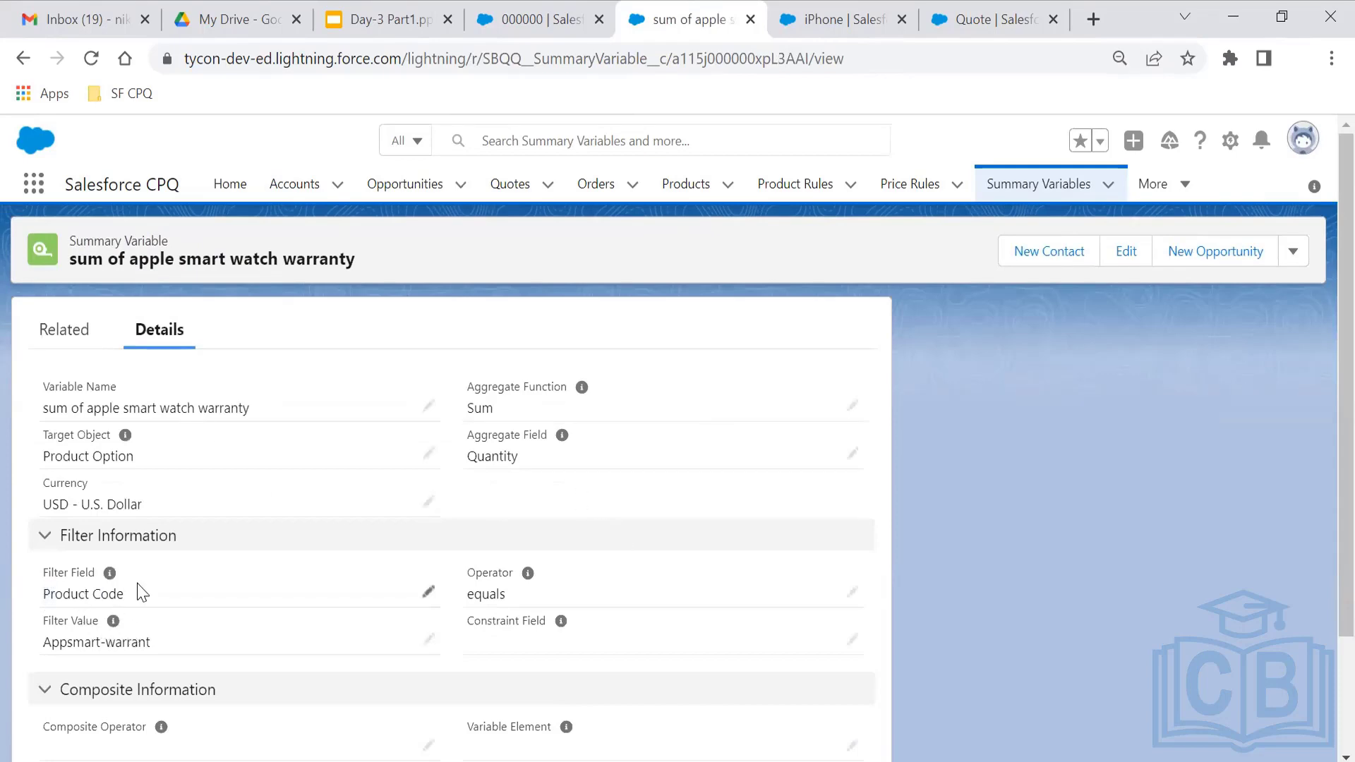
{"action": "left_click_drag", "start_coordinate": [45, 595], "coordinate": [130, 598]}
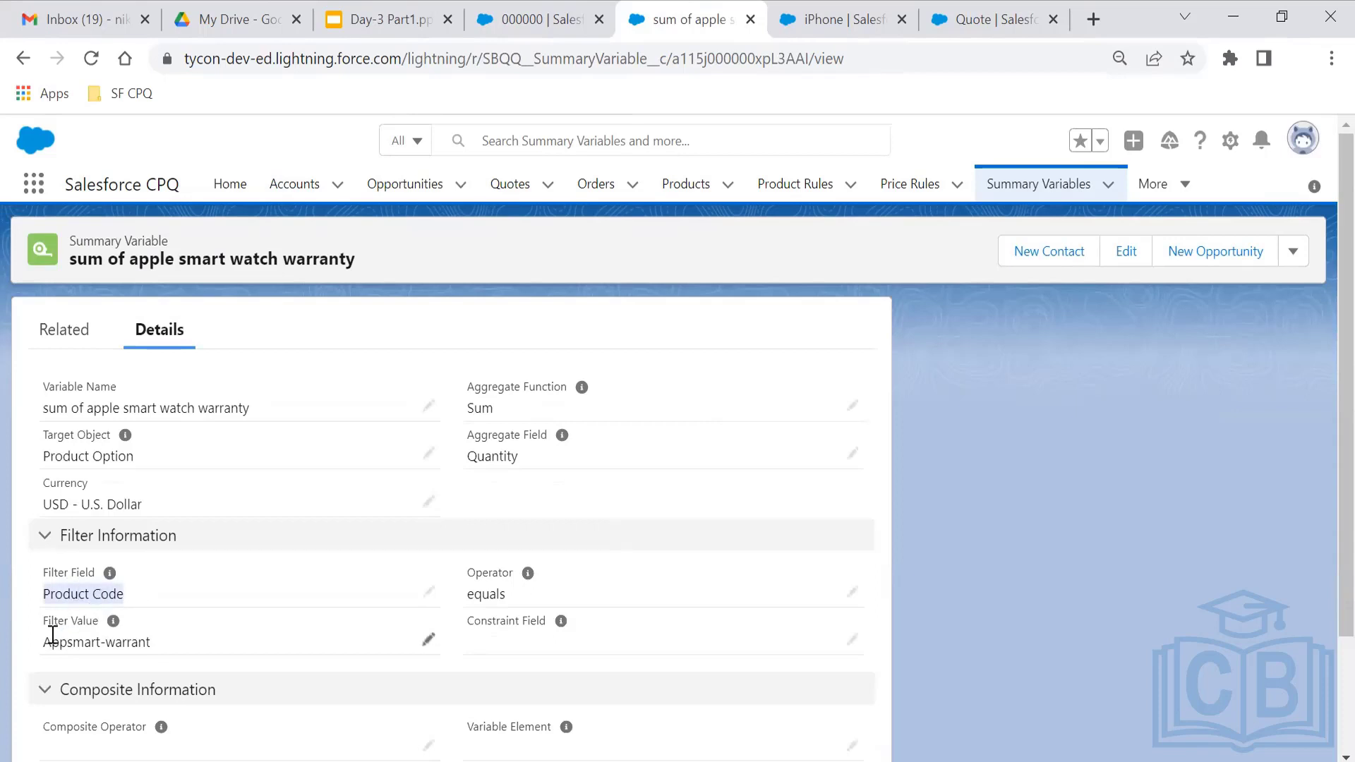
{"action": "left_click_drag", "start_coordinate": [151, 643], "coordinate": [39, 655]}
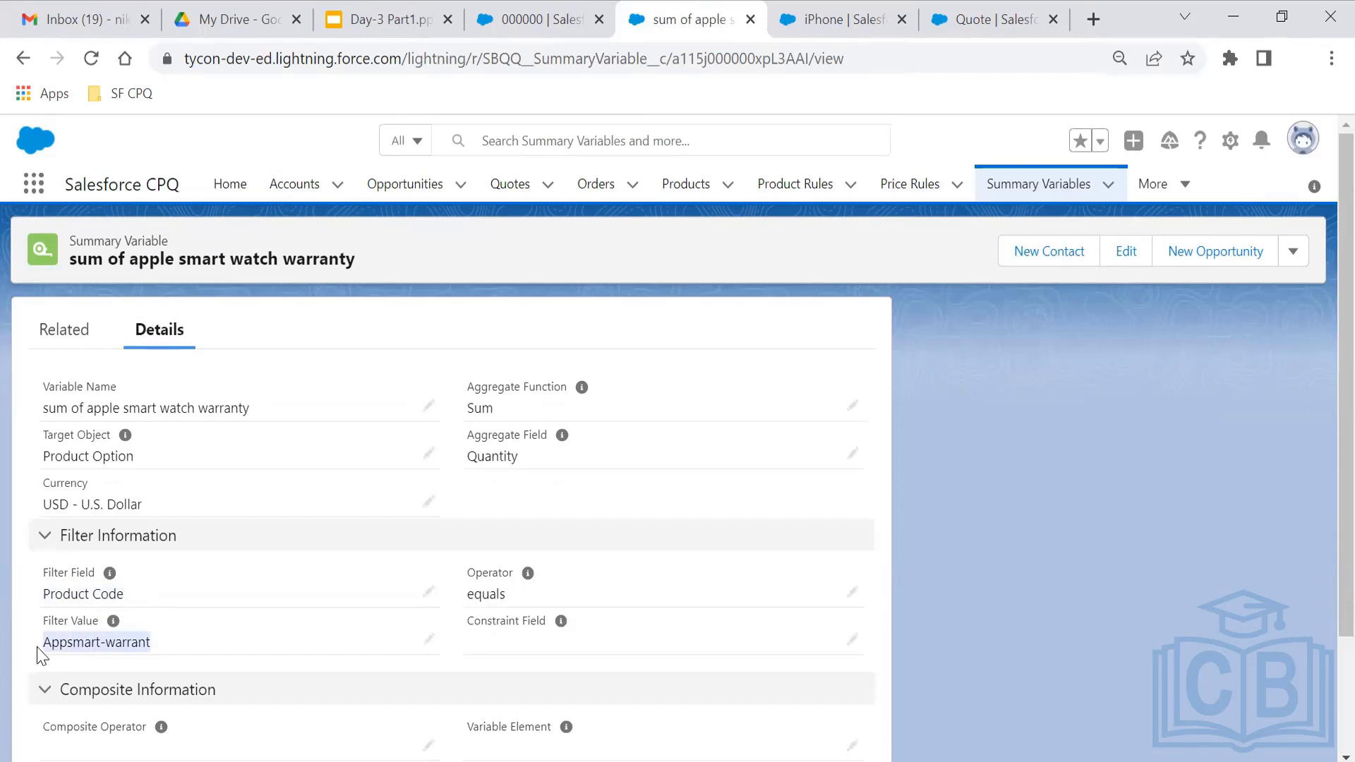
{"action": "left_click", "coordinate": [121, 646]}
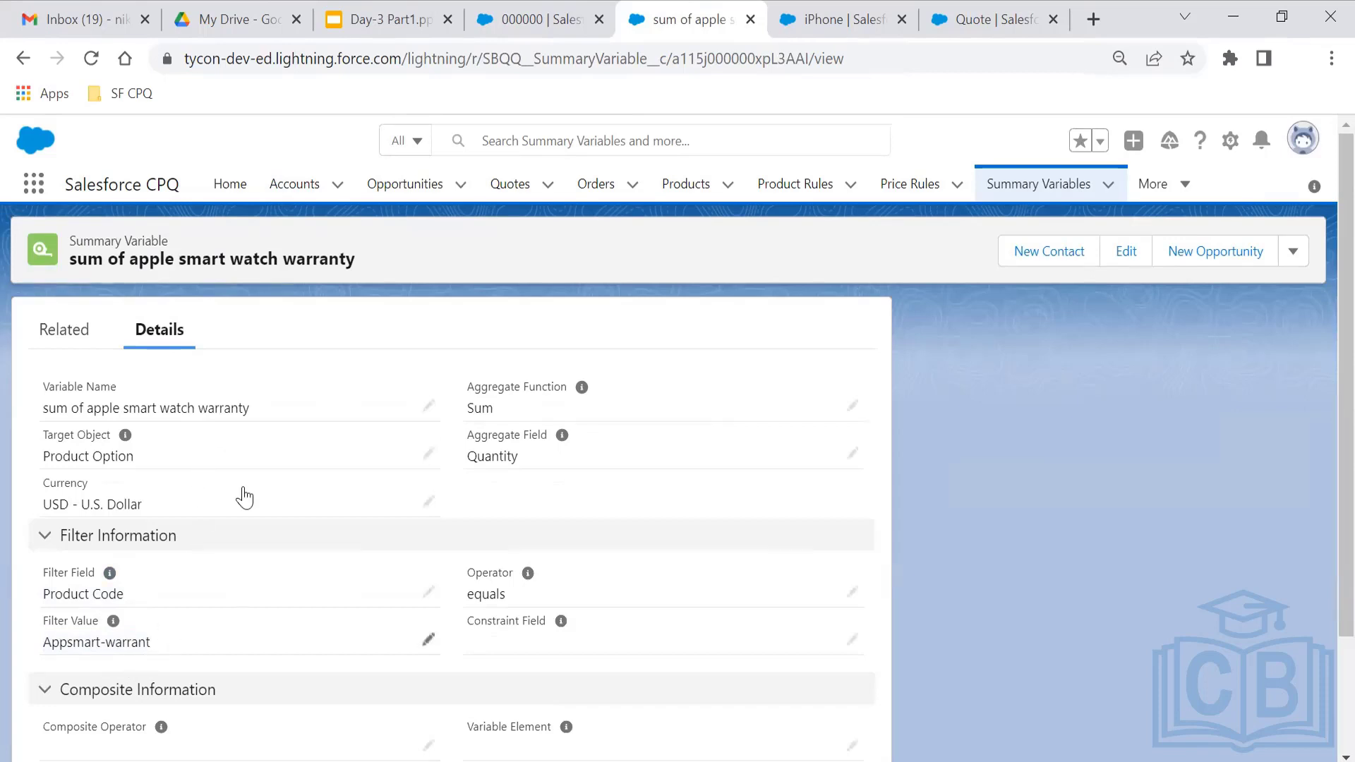
- Return to error condition 000000 and examine its Tested Variable, Operator, Filter Type and Filter Variable
{"action": "left_click", "coordinate": [568, 4]}
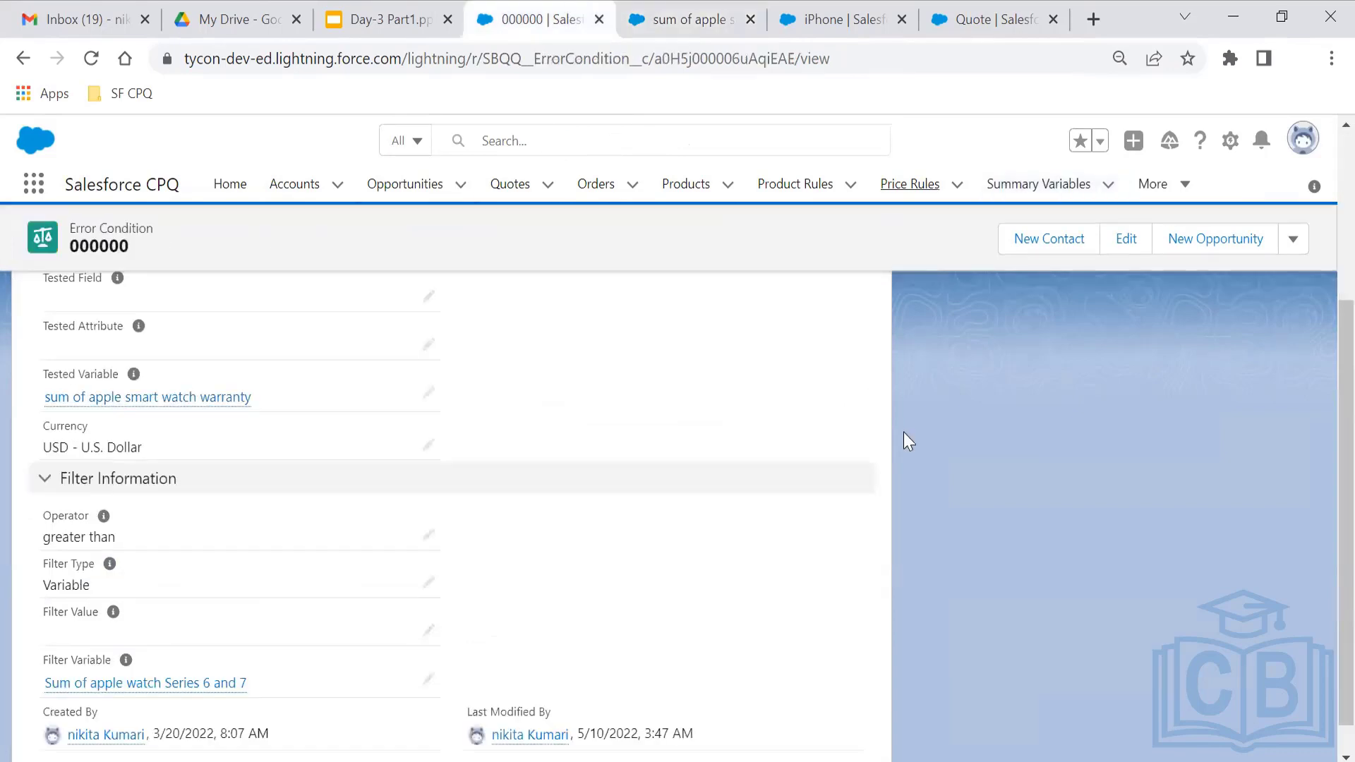
{"action": "mouse_move", "coordinate": [1321, 432]}
{"action": "left_mouse_down"}
{"action": "mouse_move", "coordinate": [1322, 269]}
{"action": "mouse_move", "coordinate": [1321, 455]}
{"action": "left_mouse_up"}
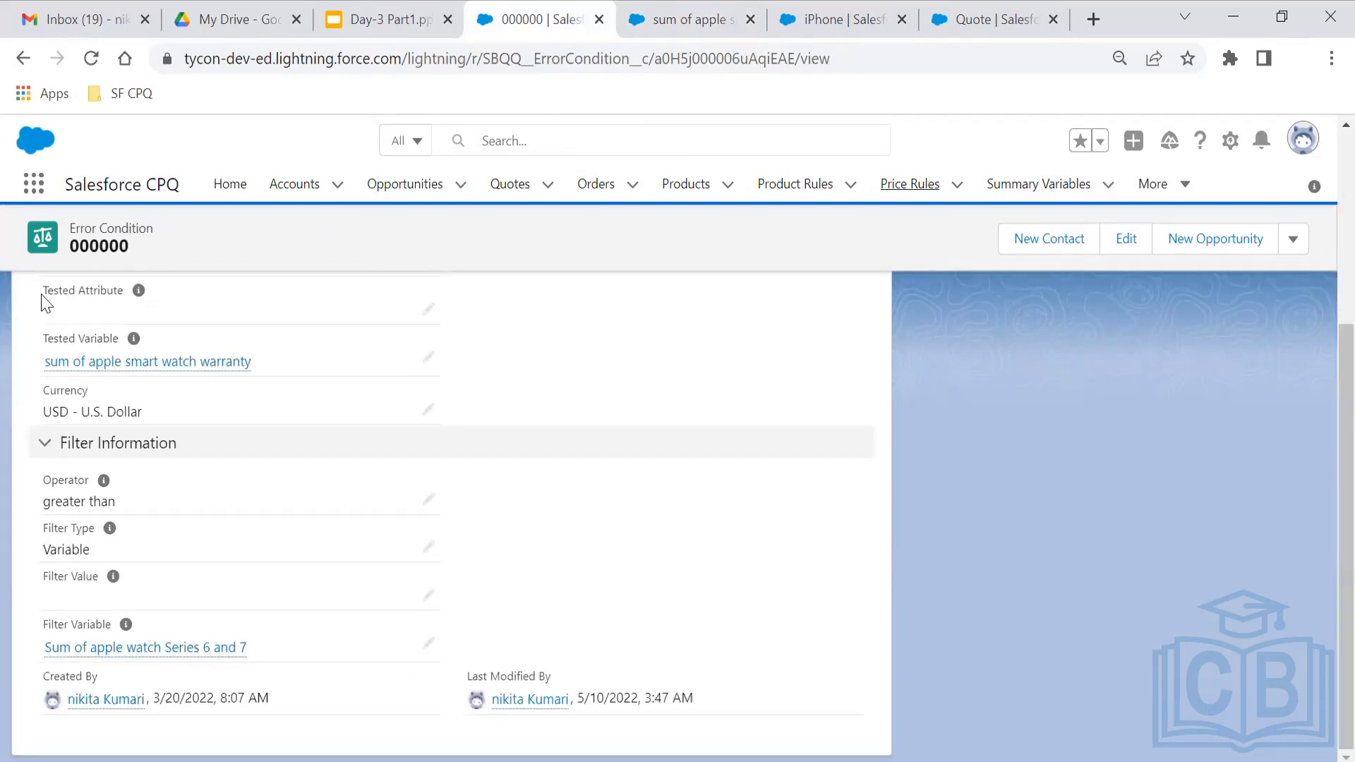
{"action": "mouse_move", "coordinate": [78, 365]}
{"action": "mouse_move", "coordinate": [62, 646]}
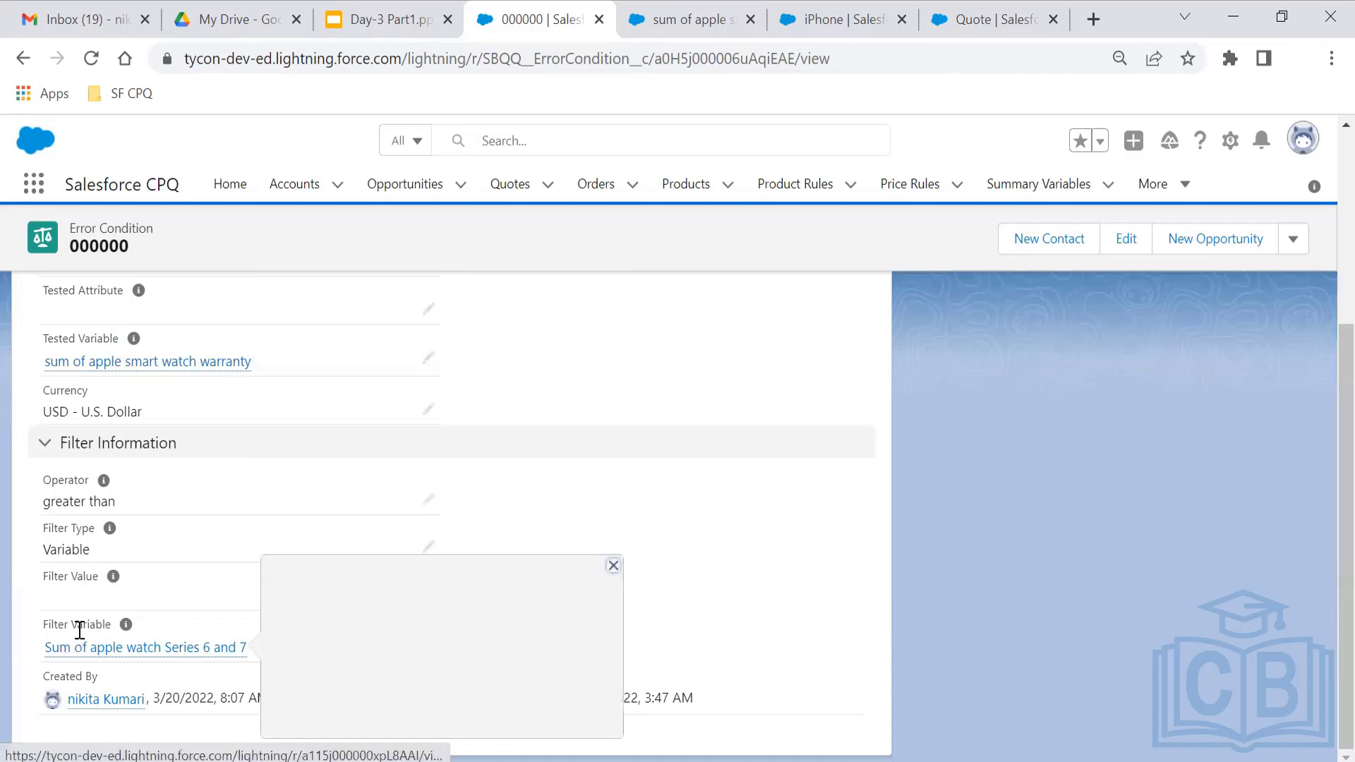
{"action": "mouse_move", "coordinate": [142, 664]}
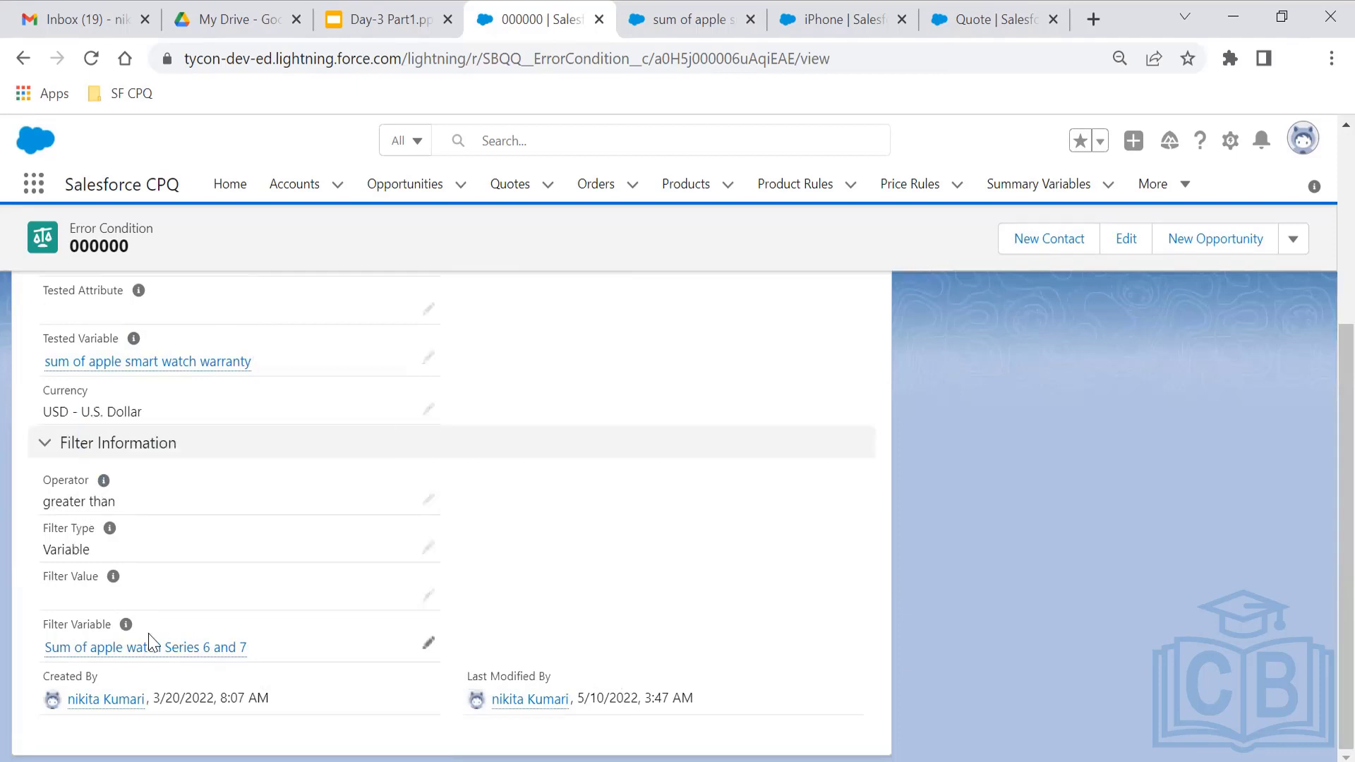
{"action": "mouse_move", "coordinate": [219, 657]}
{"action": "mouse_move", "coordinate": [243, 363]}
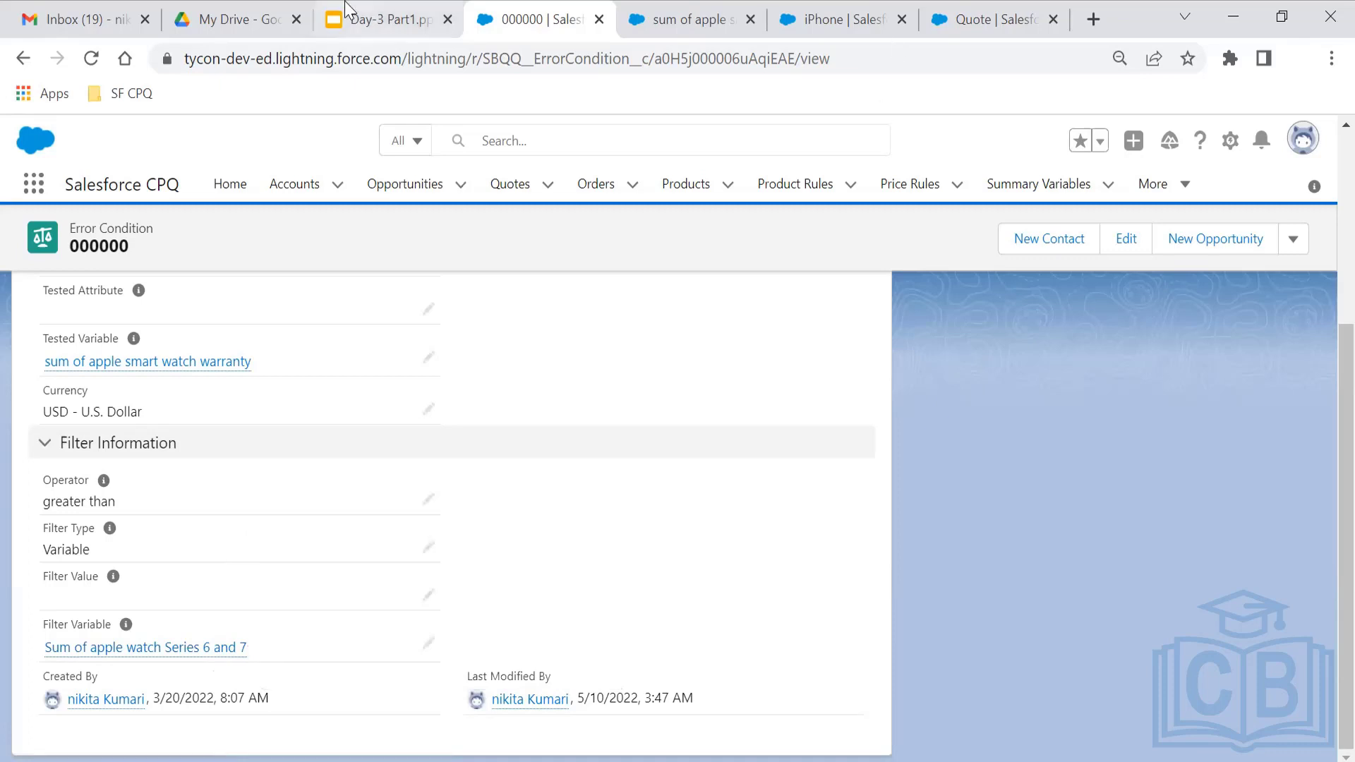
- Cancel the 15" Laptop bundle configuration in the open quote and return to the warranty summary variable
{"action": "left_click", "coordinate": [977, 2]}
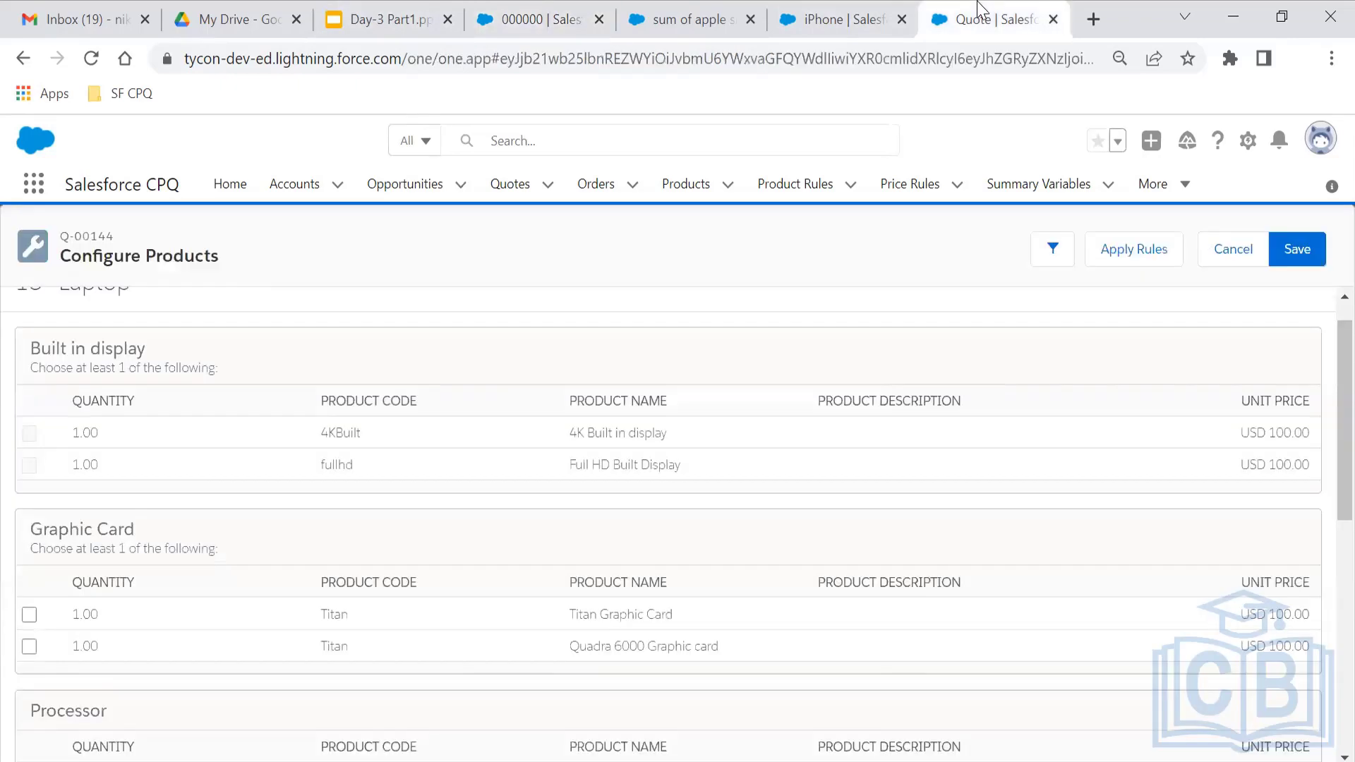
{"action": "left_click", "coordinate": [1249, 264]}
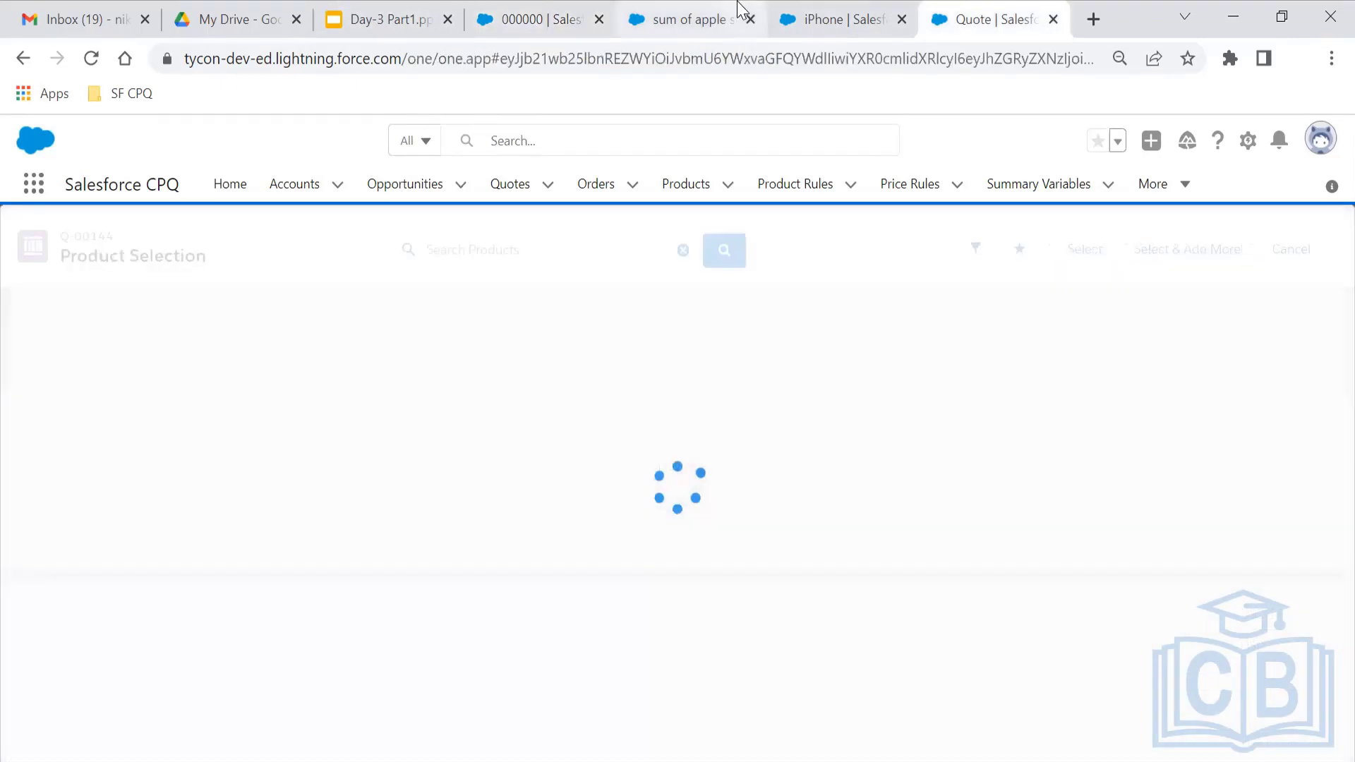
{"action": "left_click", "coordinate": [737, 1]}
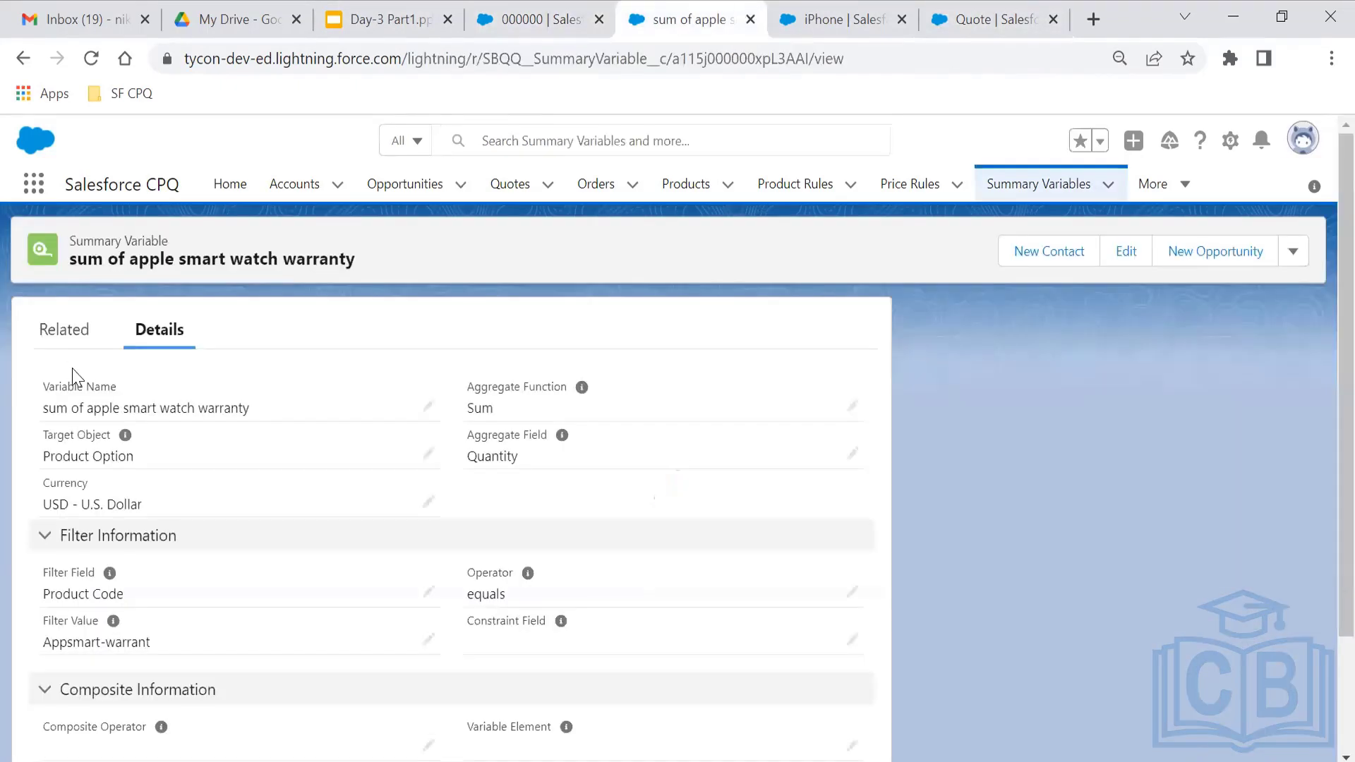
{"action": "left_click", "coordinate": [309, 10]}
- Open the test validate product rule from error condition 000000 and review its message and related Error Conditions
{"action": "left_click", "coordinate": [553, 12]}
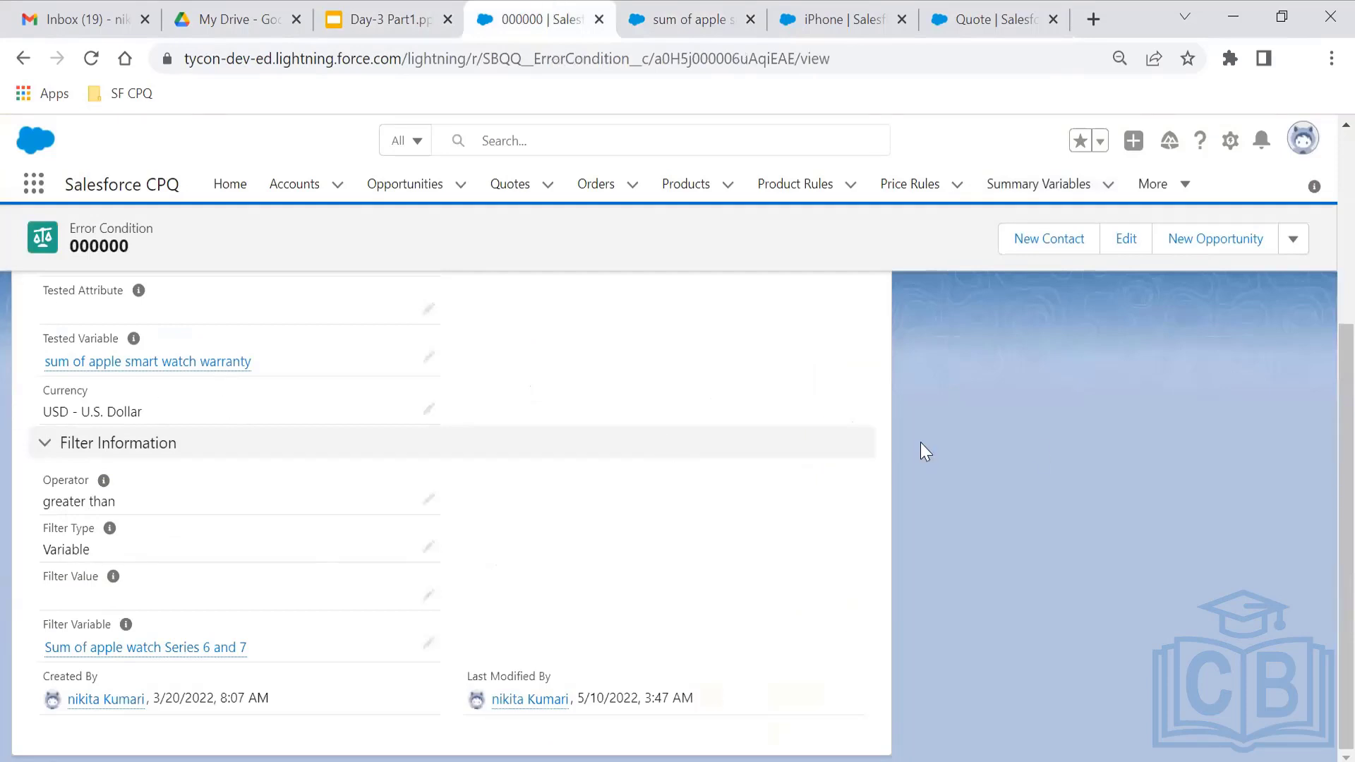
{"action": "left_click_drag", "start_coordinate": [1341, 362], "coordinate": [1177, 14]}
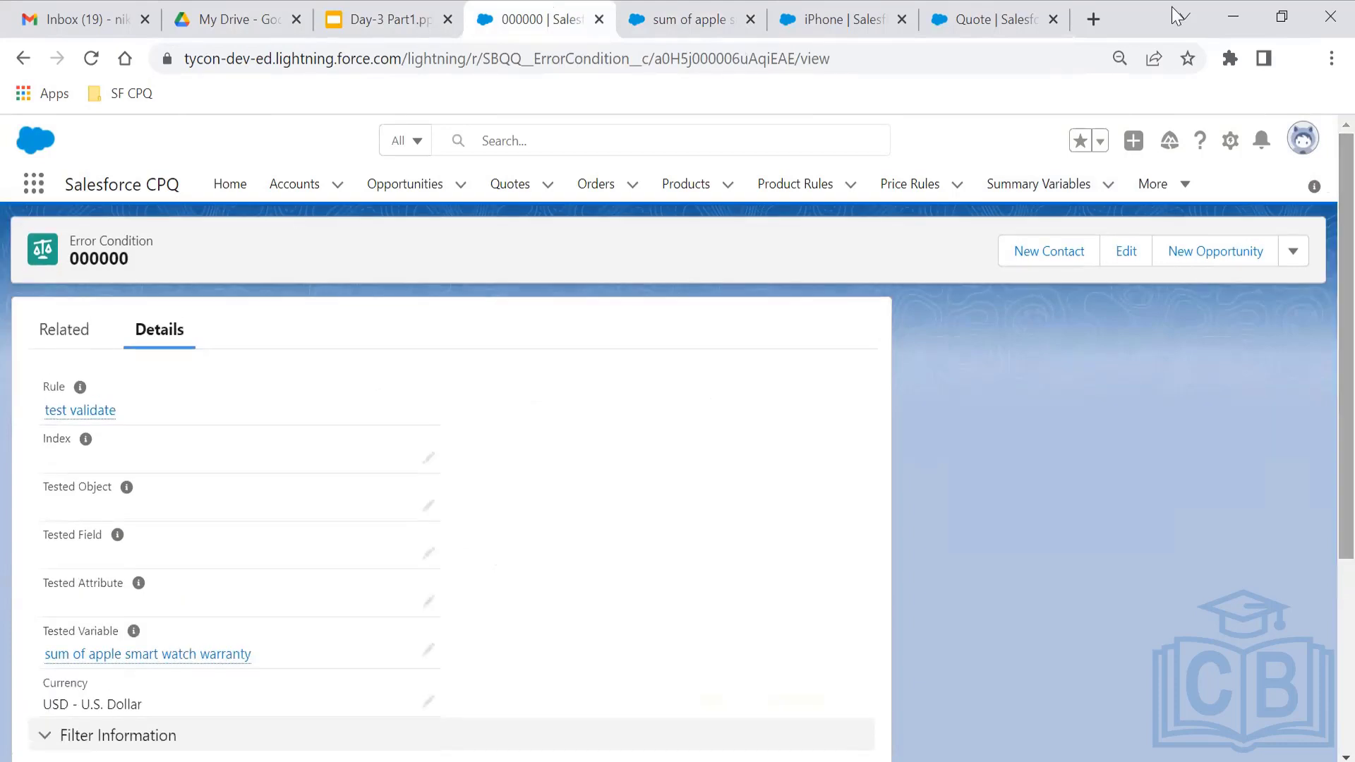
{"action": "left_click", "coordinate": [81, 415]}
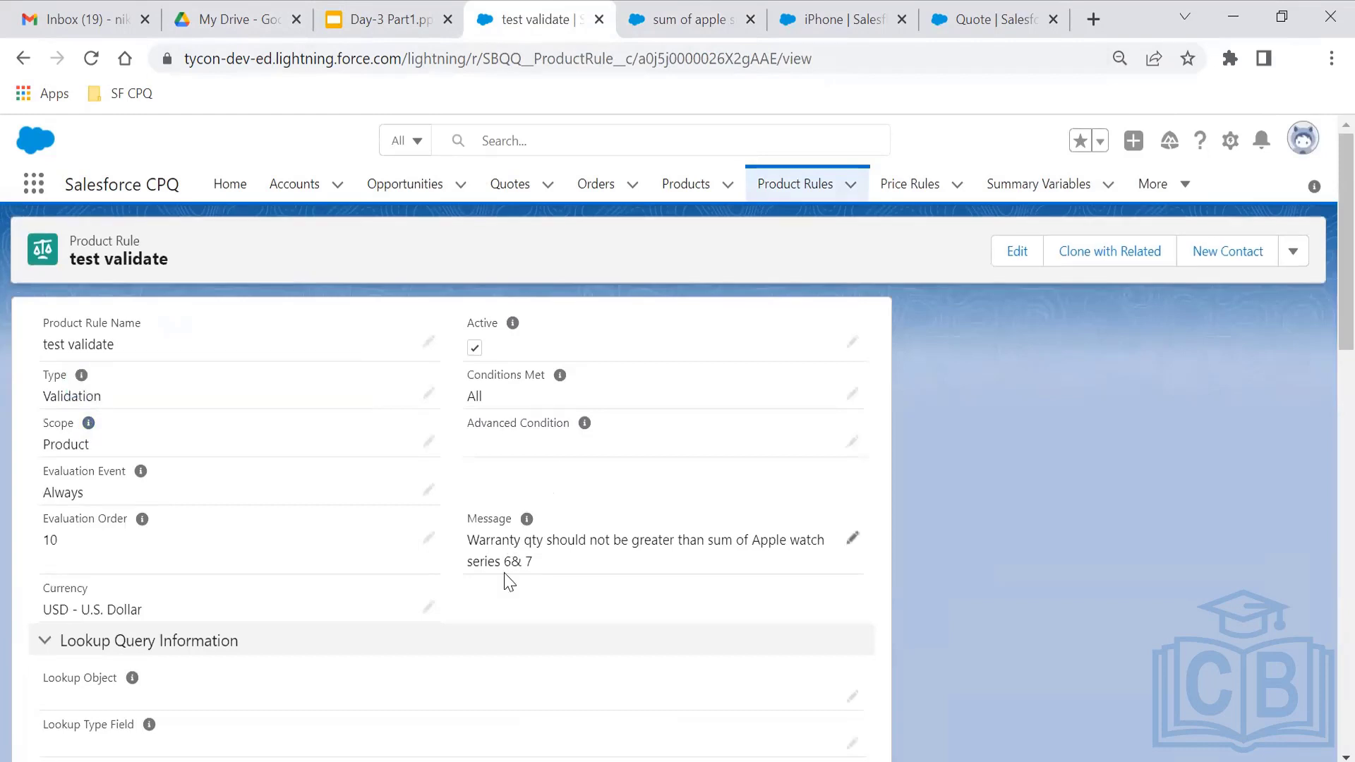
{"action": "scroll", "coordinate": [1321, 426], "scroll_direction": "down", "scroll_amount": 10}
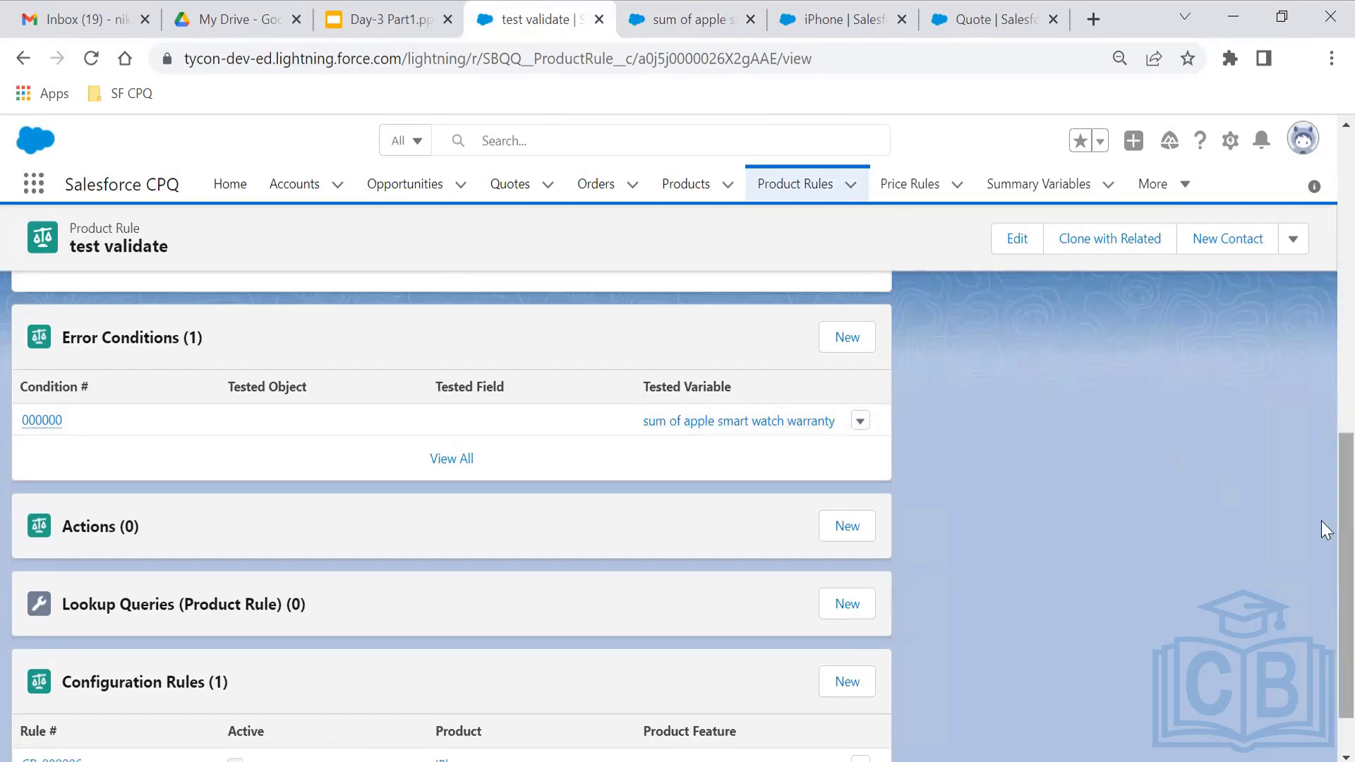
- Start a new configuration rule for the test validate product rule, marked Active with iPhone as the Product
{"action": "scroll", "coordinate": [1322, 564], "scroll_direction": "down", "scroll_amount": 1}
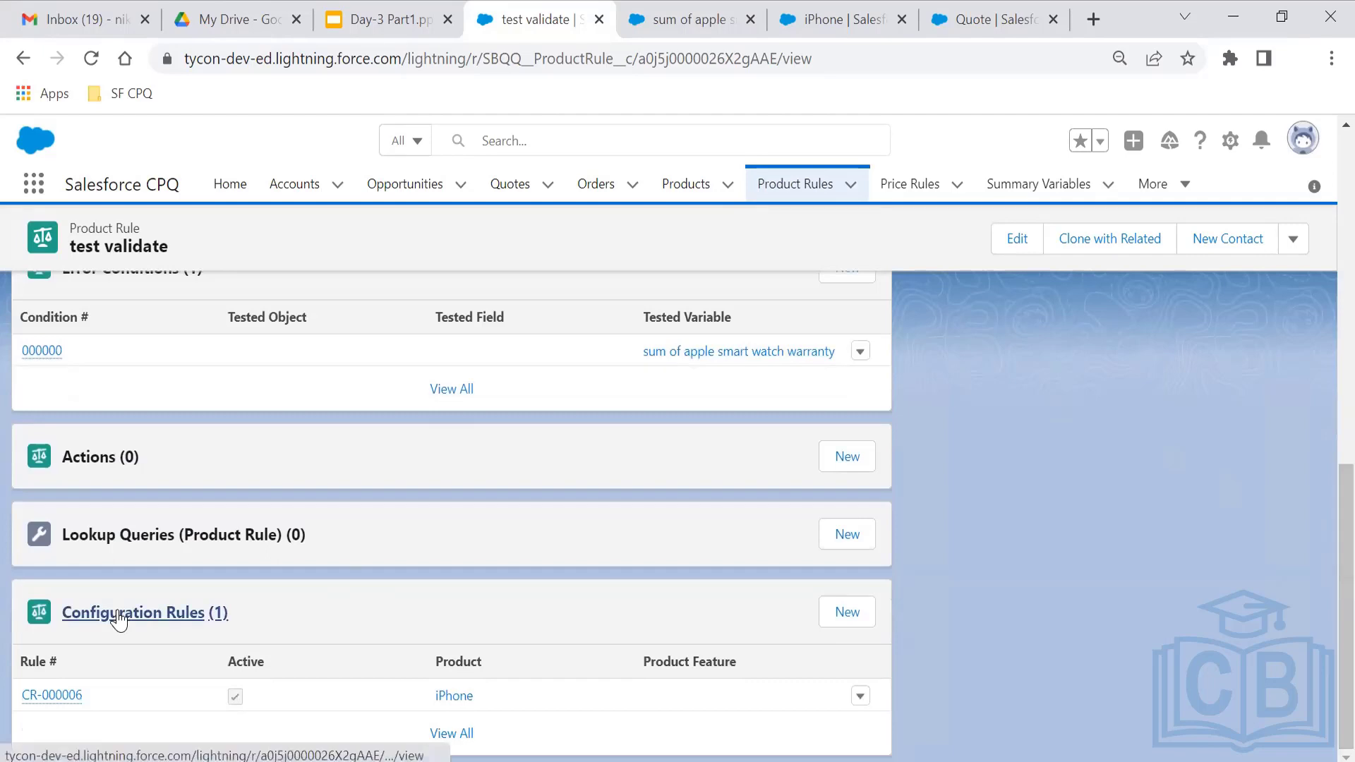
{"action": "left_click", "coordinate": [833, 628]}
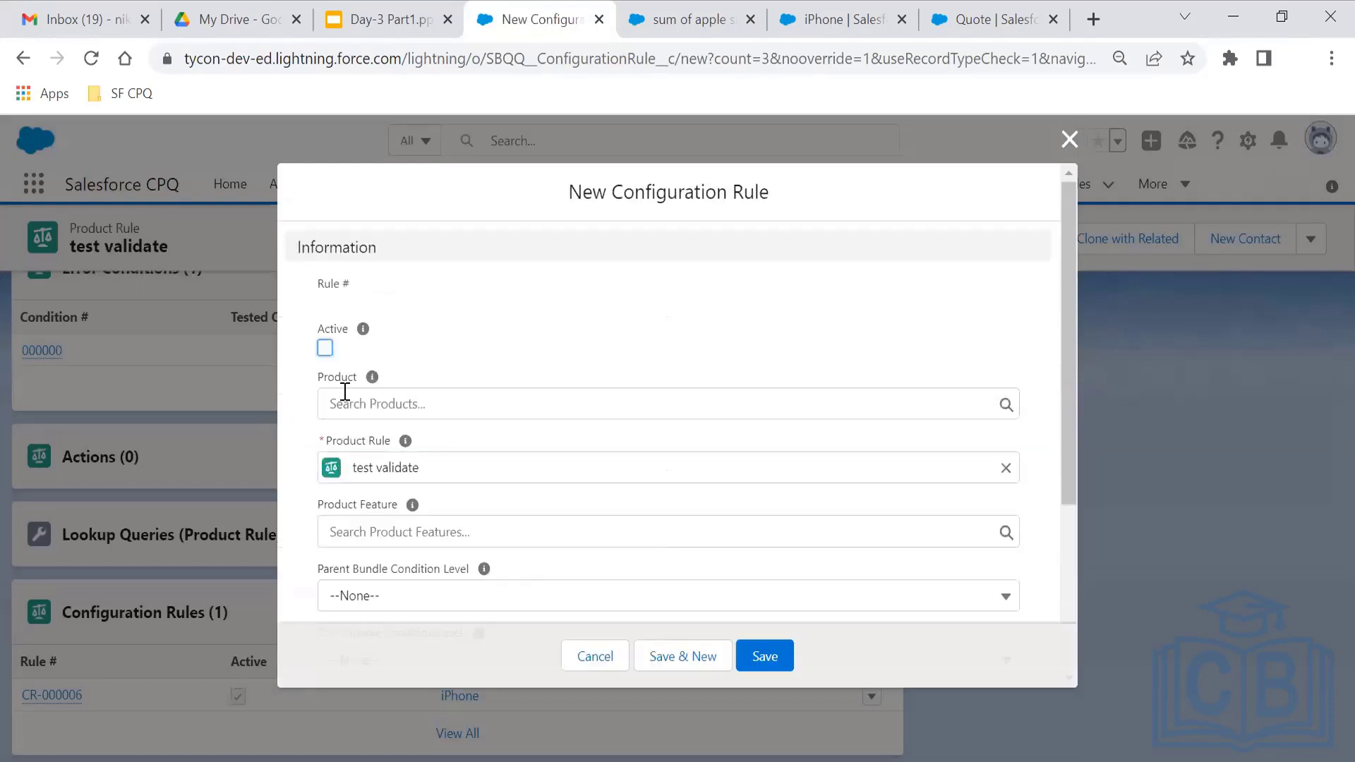
{"action": "left_click", "coordinate": [345, 395]}
{"action": "left_click", "coordinate": [325, 360]}
{"action": "left_click", "coordinate": [324, 348]}
{"action": "left_click", "coordinate": [358, 404]}
{"action": "type", "text": "ip"}
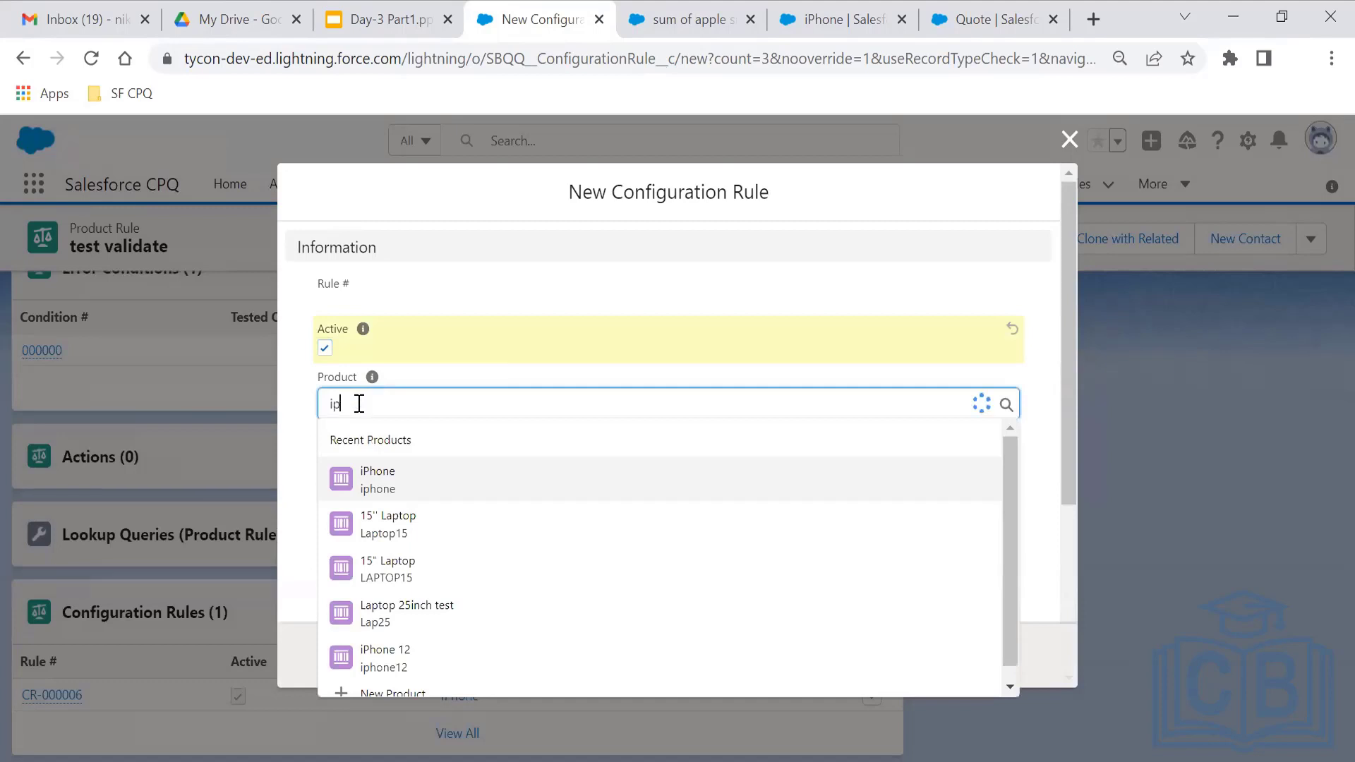
{"action": "type", "text": "hone"}
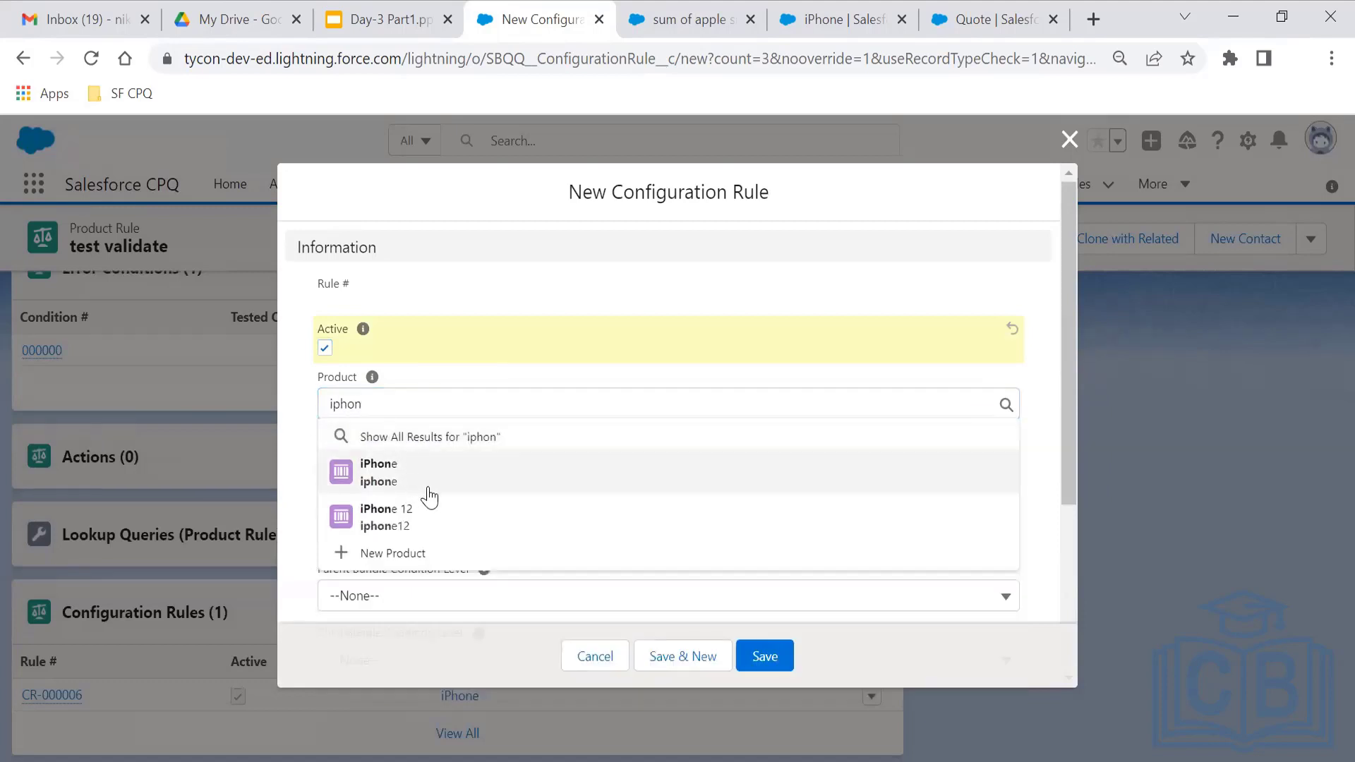
{"action": "left_click", "coordinate": [428, 488]}
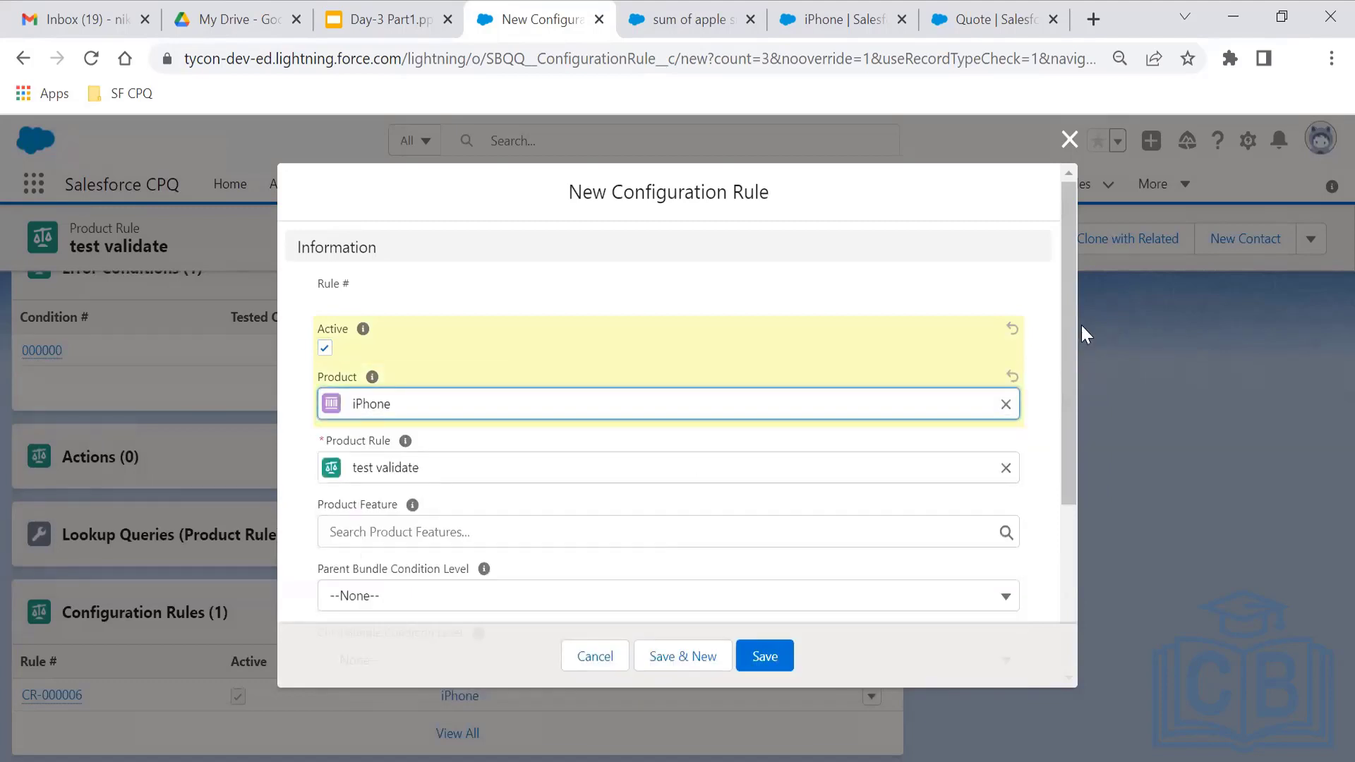
- Examine the Product Feature and Parent Bundle Condition Level choices, and discard the new configuration rule
{"action": "scroll", "coordinate": [1053, 391], "scroll_direction": "down", "scroll_amount": 3}
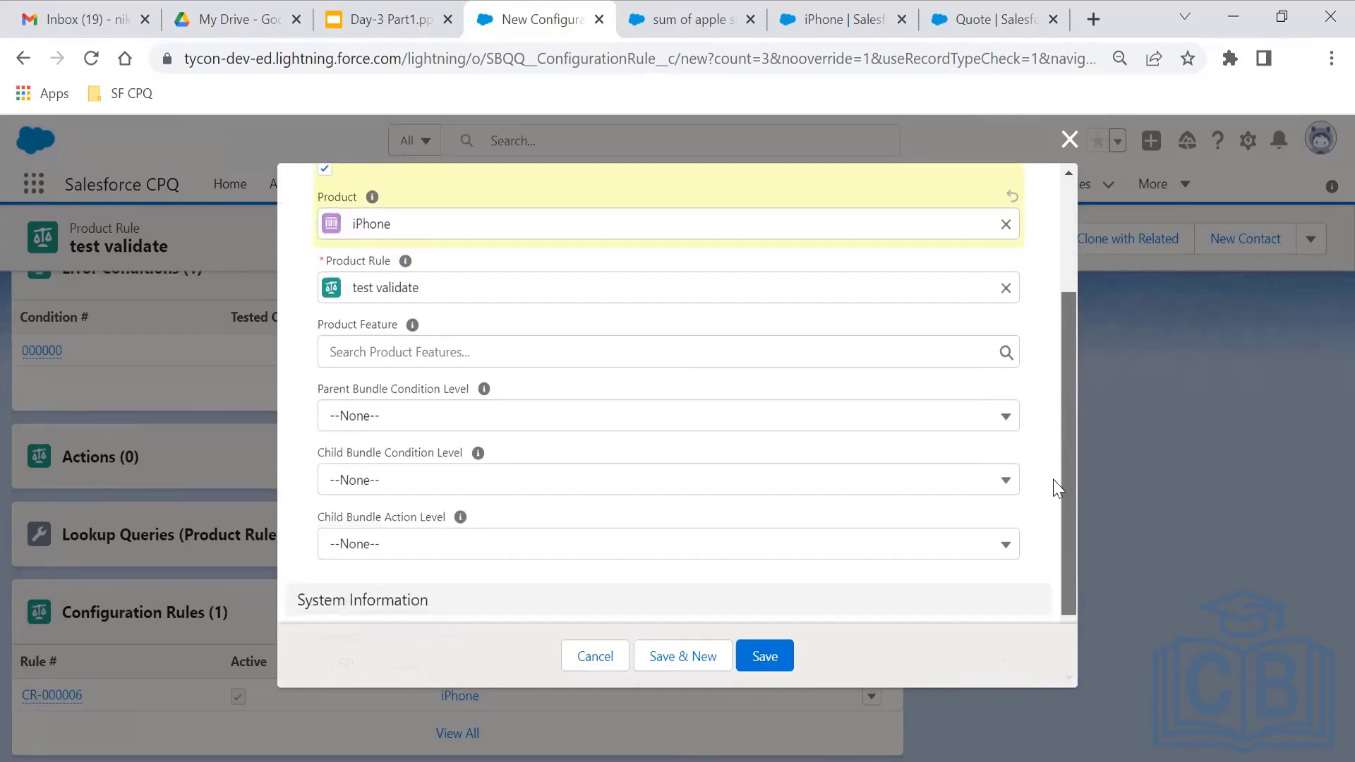
{"action": "left_click_drag", "start_coordinate": [1054, 480], "coordinate": [1068, 366]}
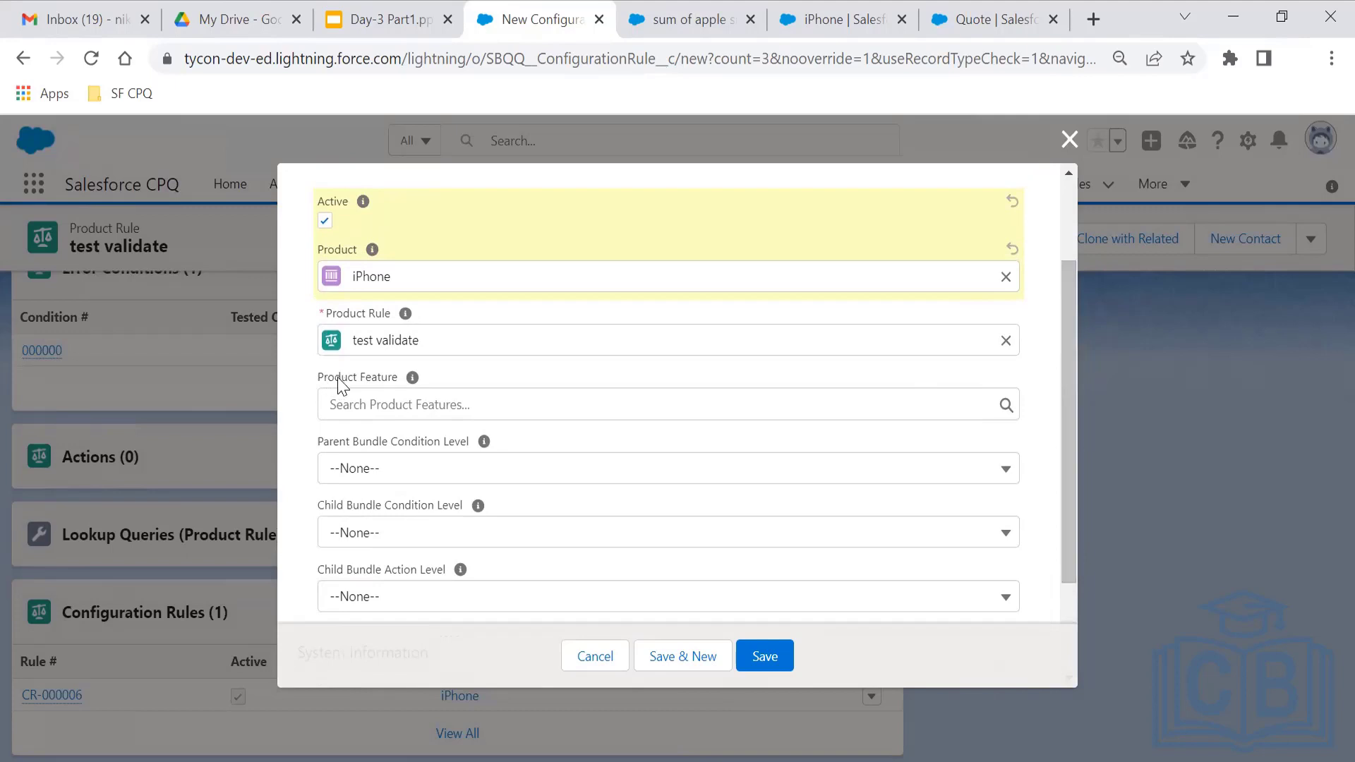
{"action": "left_click", "coordinate": [384, 394]}
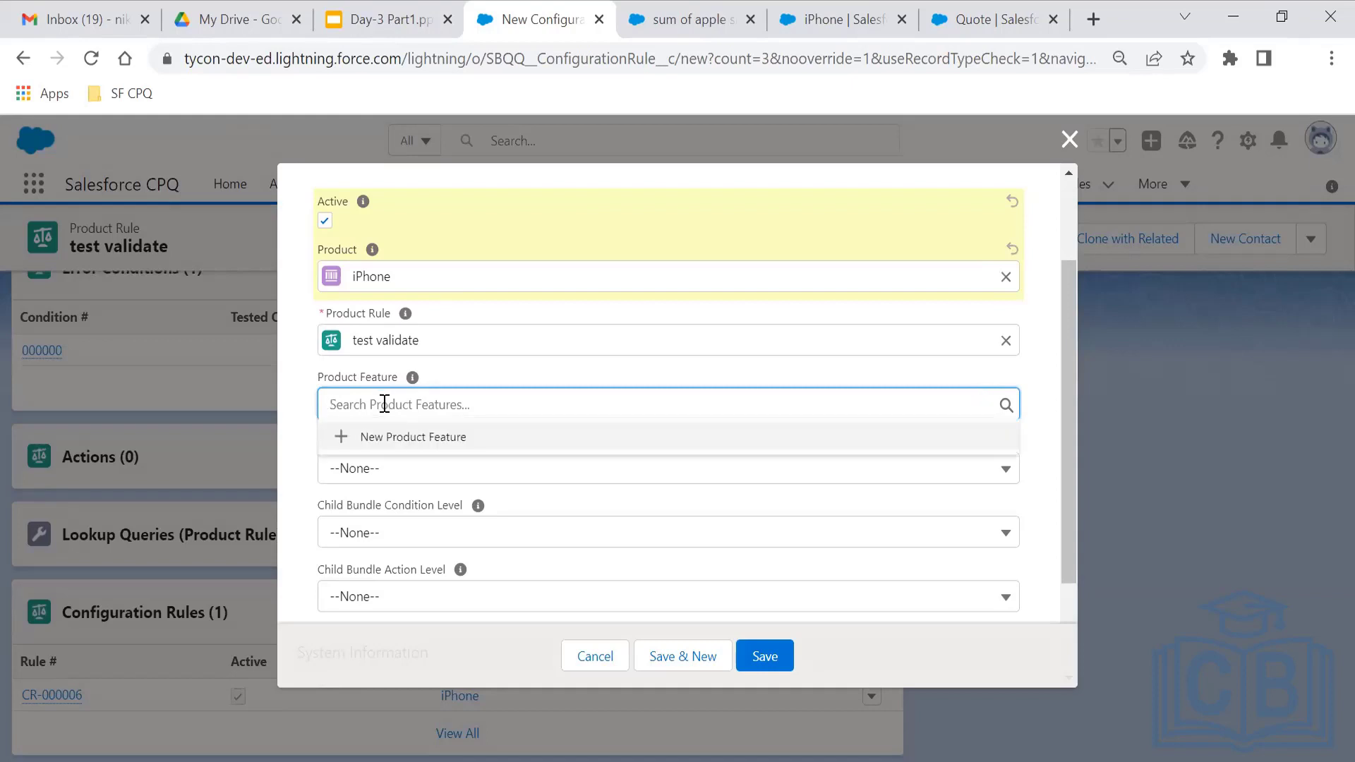
{"action": "left_click", "coordinate": [302, 438]}
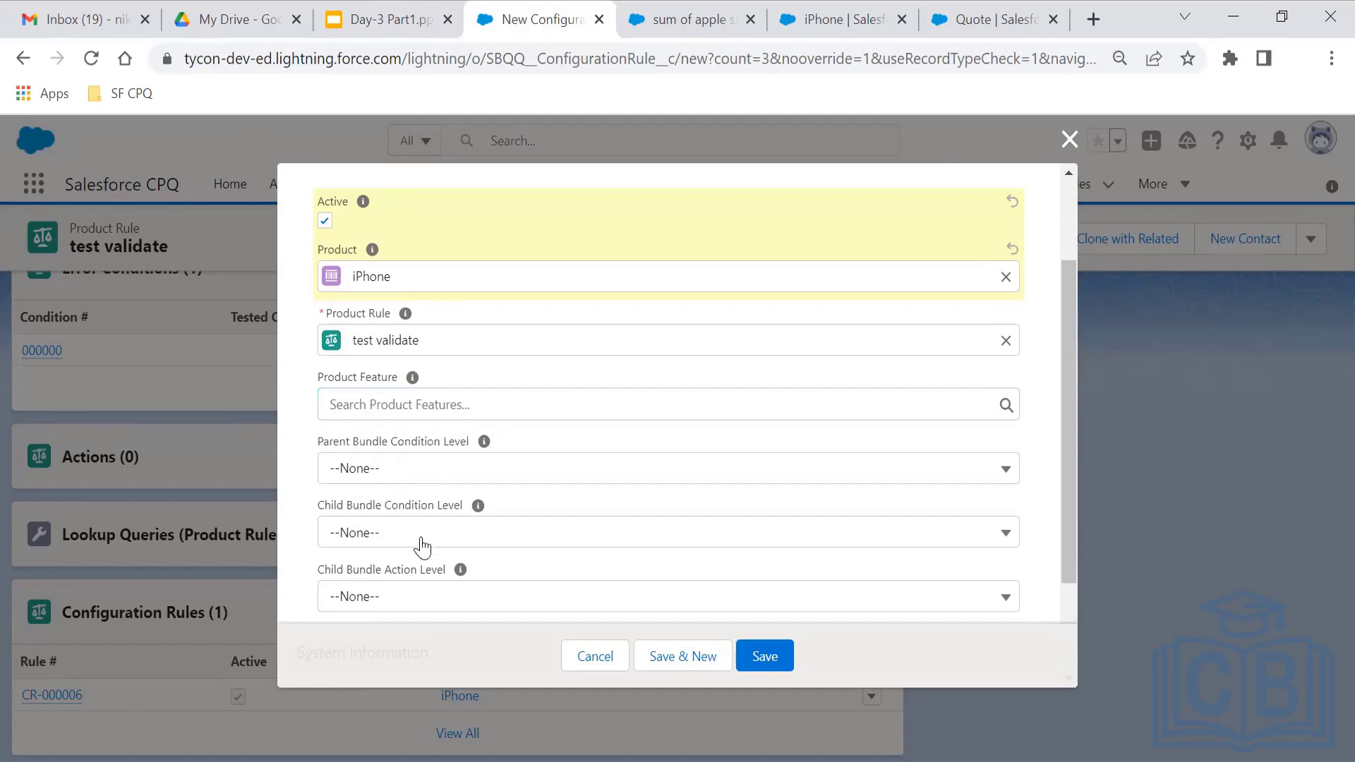
{"action": "left_click", "coordinate": [651, 474]}
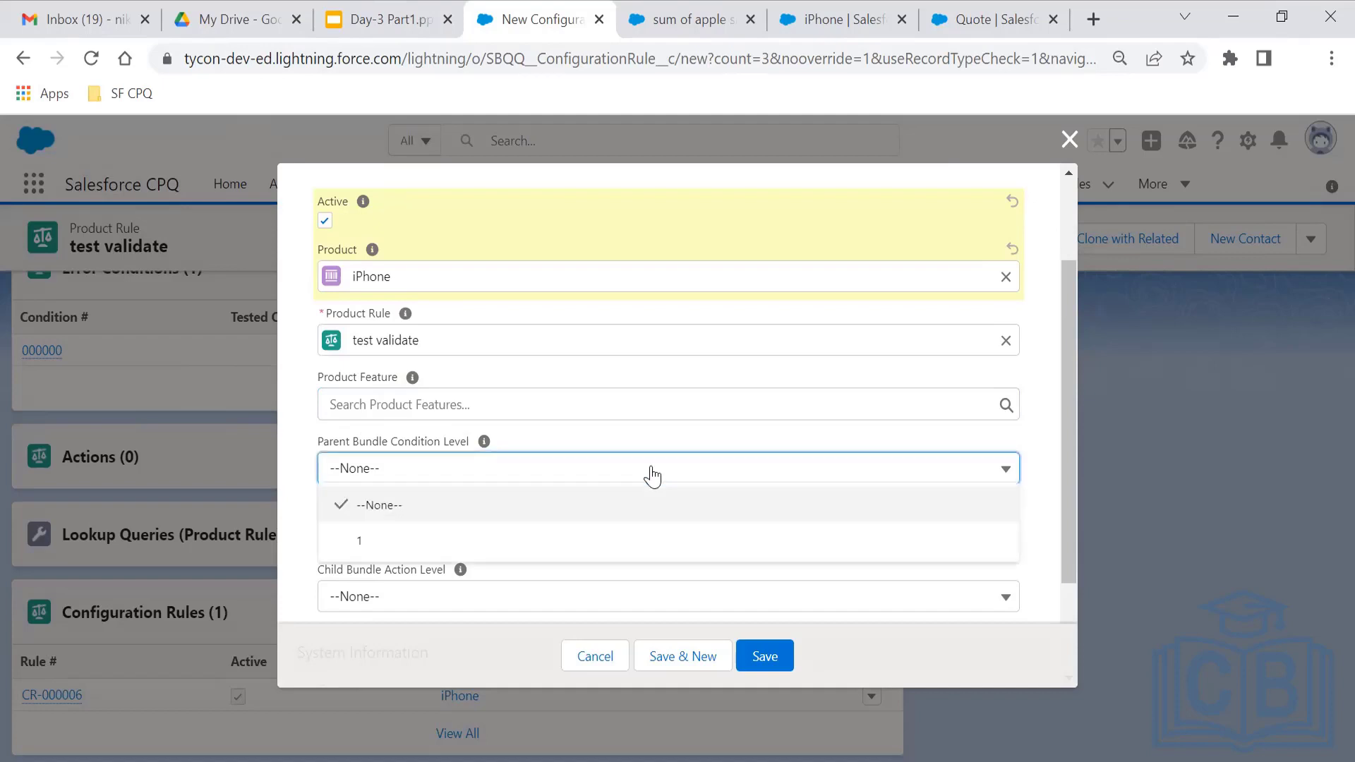
{"action": "left_click", "coordinate": [652, 476]}
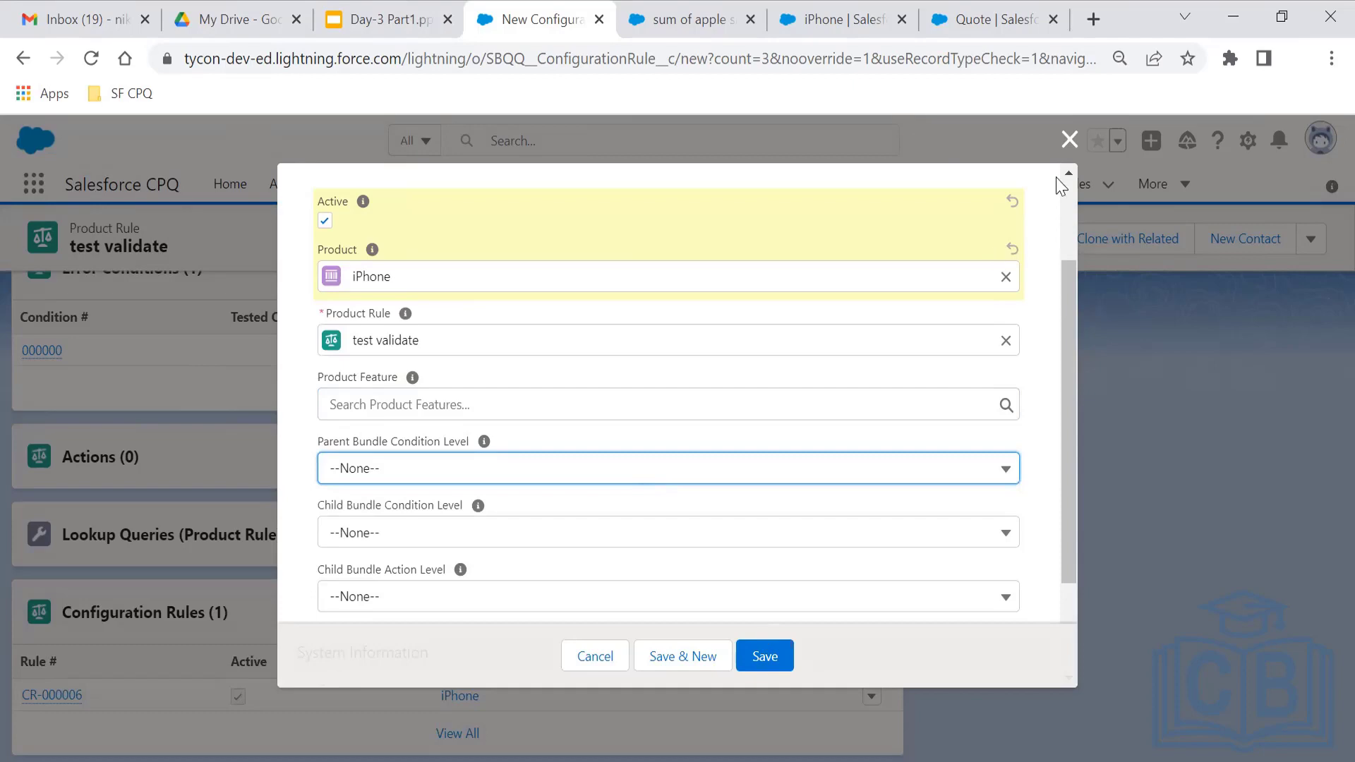
{"action": "left_click", "coordinate": [1072, 142]}
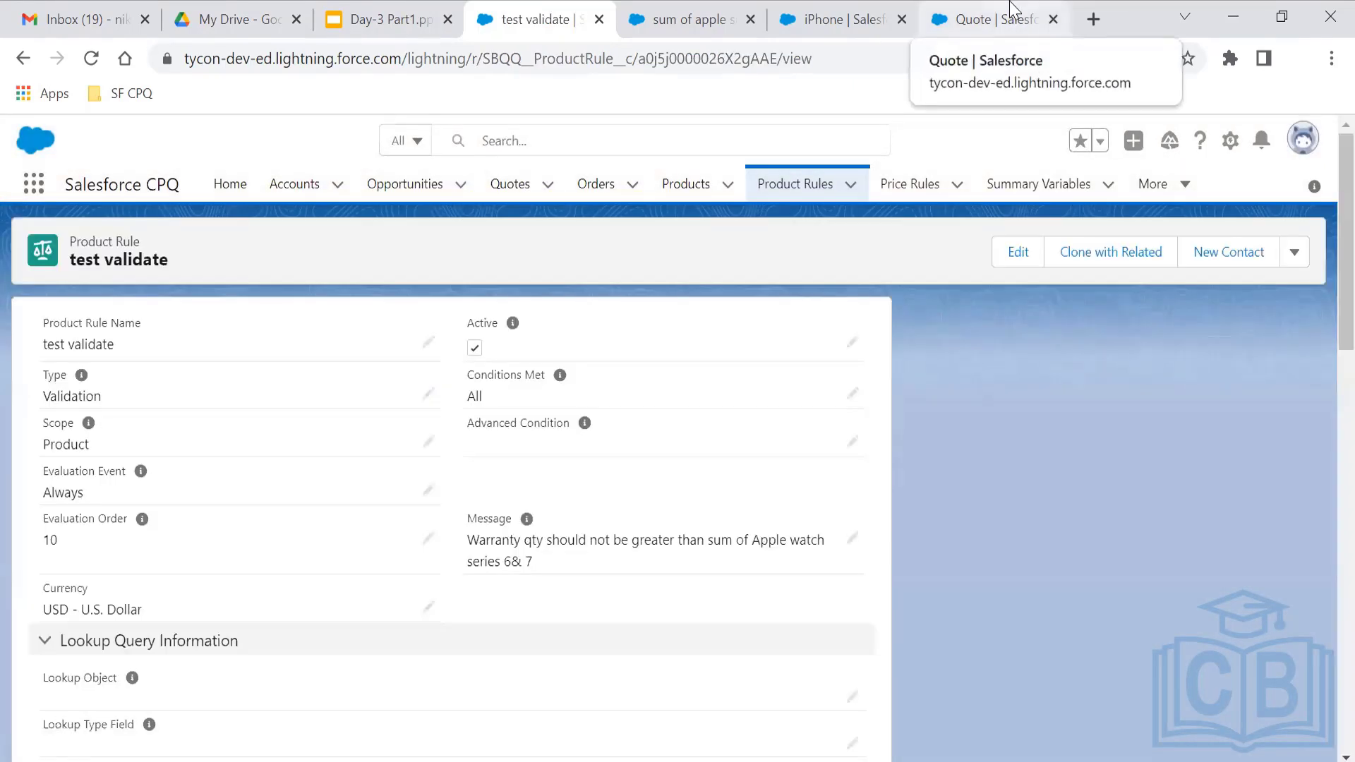
- Return to the open quote's product selection, search for iphone and add the iPhone bundle for configuration
{"action": "left_click", "coordinate": [1010, 8]}
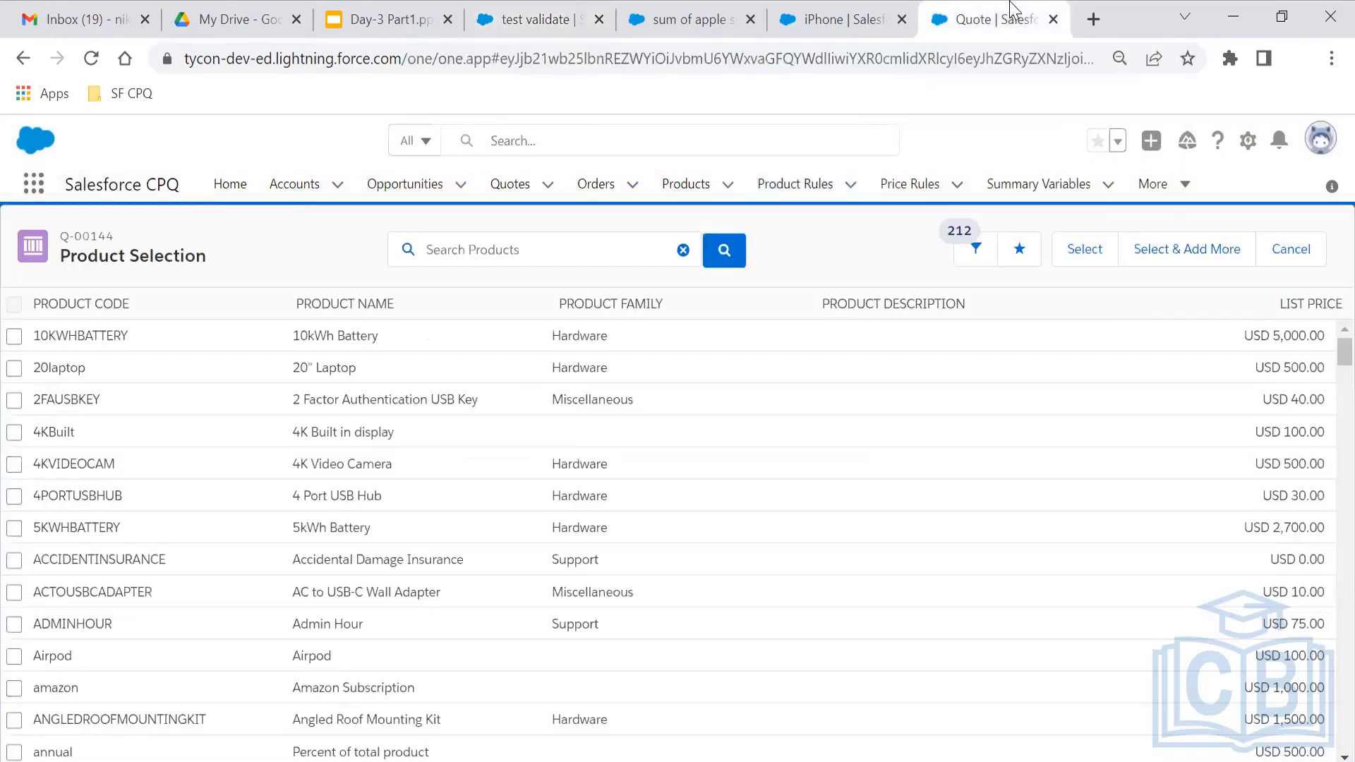
{"action": "left_click", "coordinate": [585, 251]}
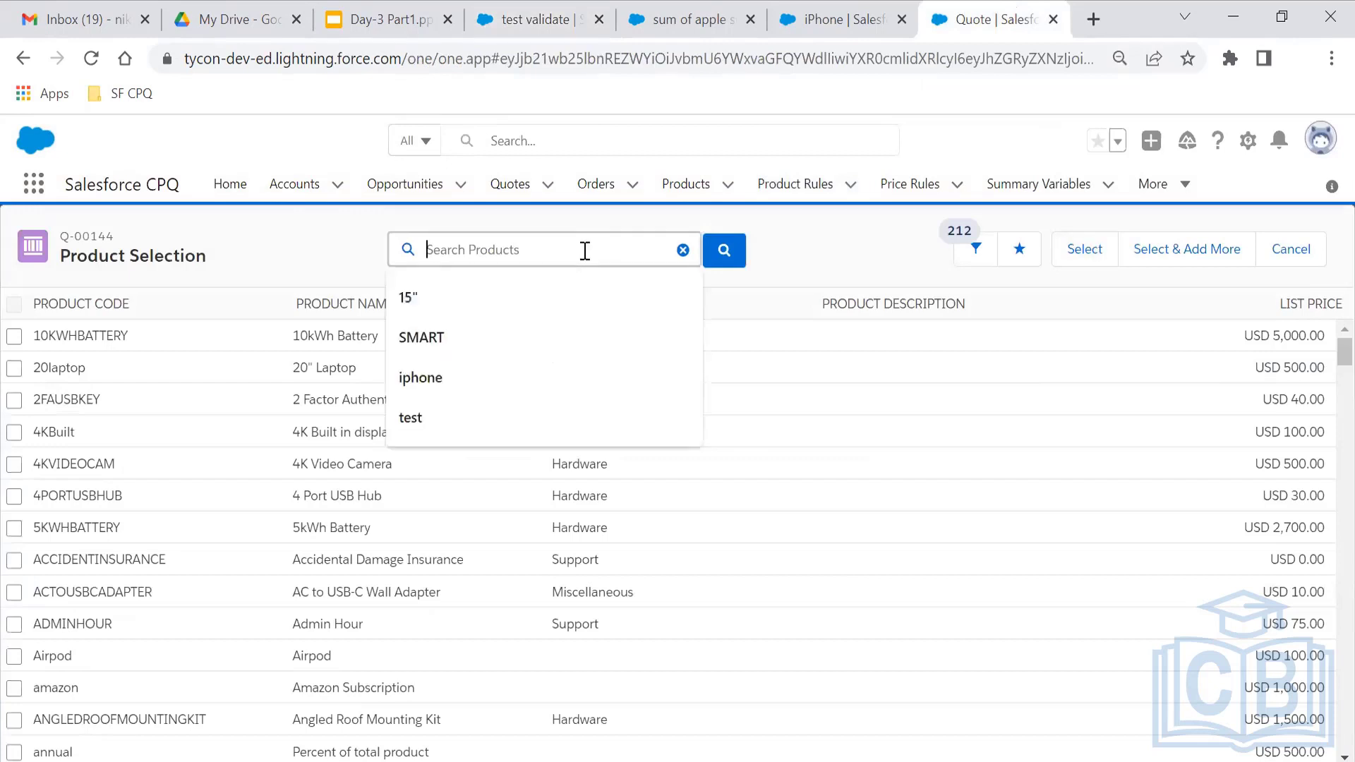
{"action": "type", "text": "iphone"}
{"action": "key", "text": "Return"}
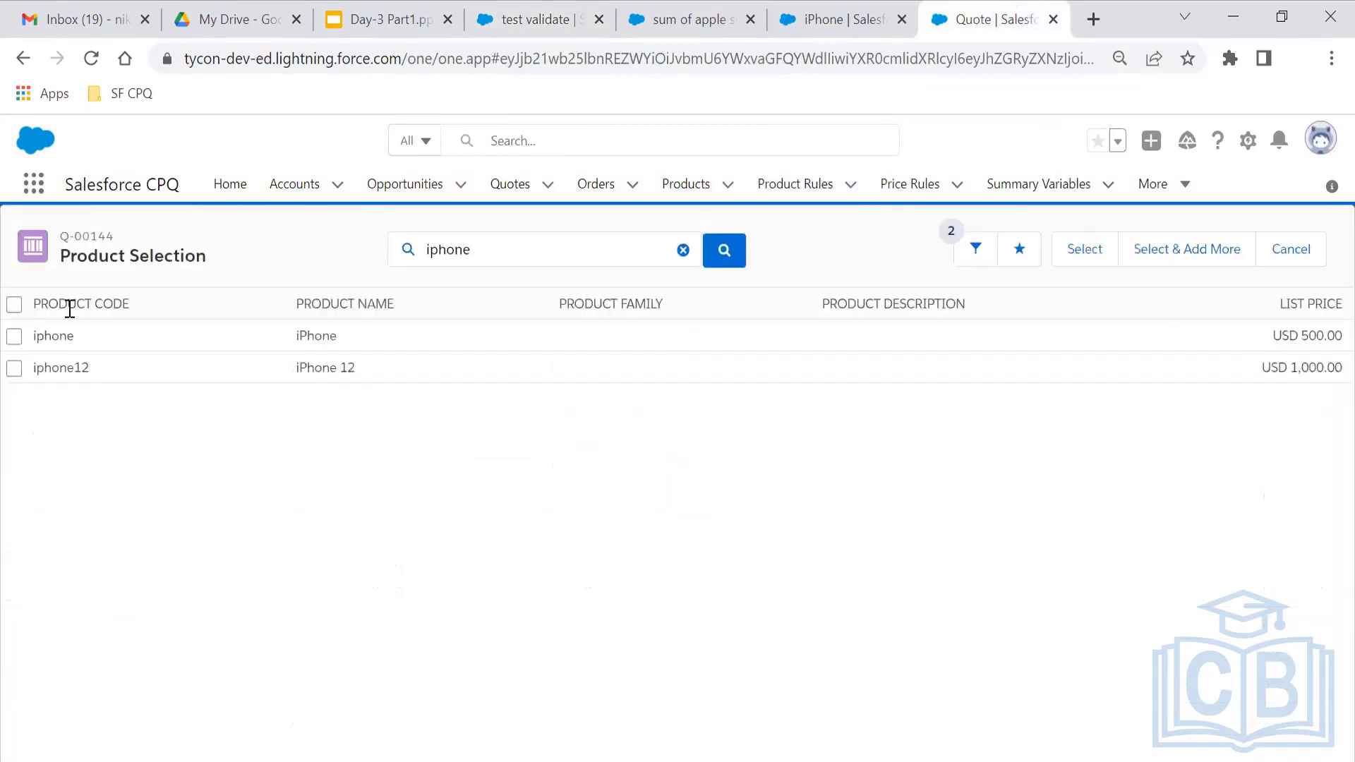
{"action": "left_click", "coordinate": [11, 342]}
{"action": "left_click", "coordinate": [1098, 259]}
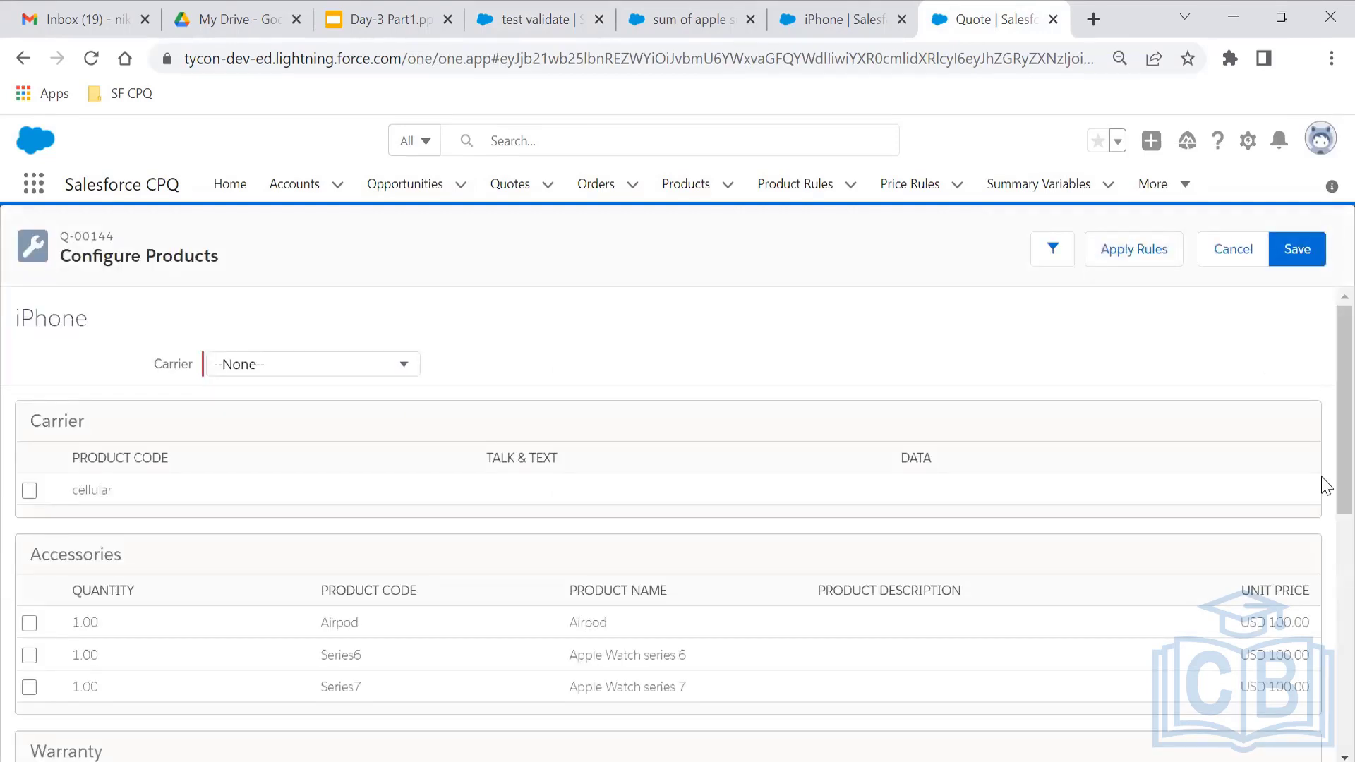
- Select Apple Watch series 6, Apple Watch series 7 and Warranty as options in the iPhone bundle
{"action": "mouse_move", "coordinate": [1323, 477]}
{"action": "left_mouse_down"}
{"action": "mouse_move", "coordinate": [1325, 713]}
{"action": "mouse_move", "coordinate": [1325, 398]}
{"action": "mouse_move", "coordinate": [1325, 490]}
{"action": "left_mouse_up"}
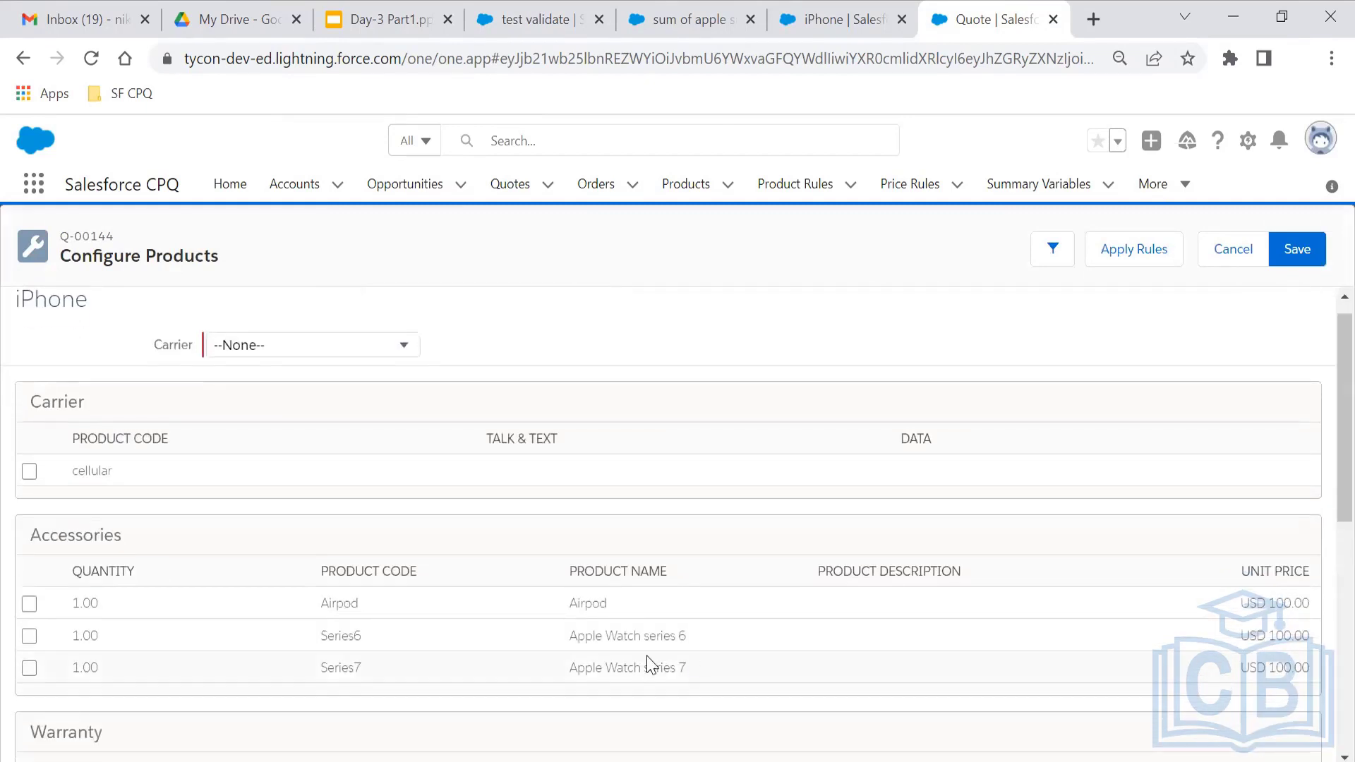
{"action": "left_click_drag", "start_coordinate": [1326, 444], "coordinate": [1322, 589]}
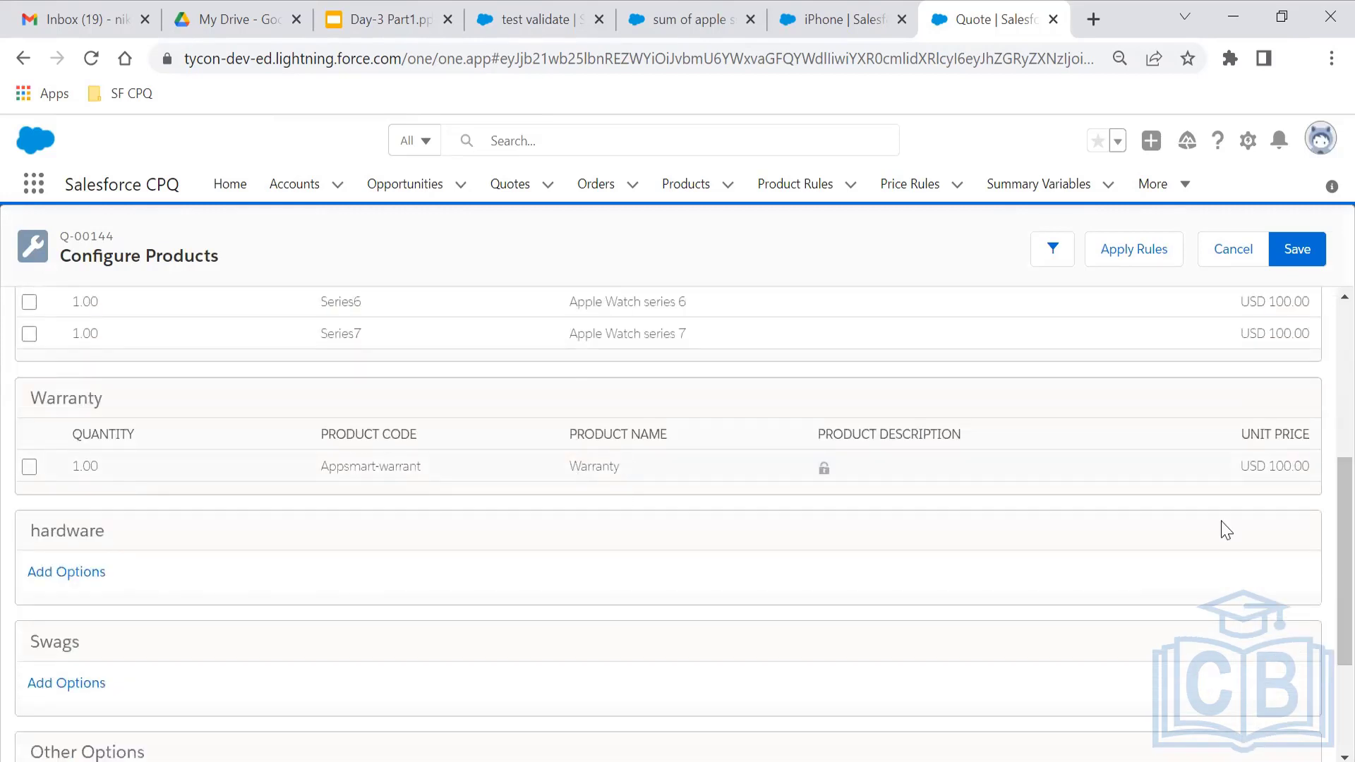
{"action": "left_click_drag", "start_coordinate": [1324, 544], "coordinate": [1322, 490]}
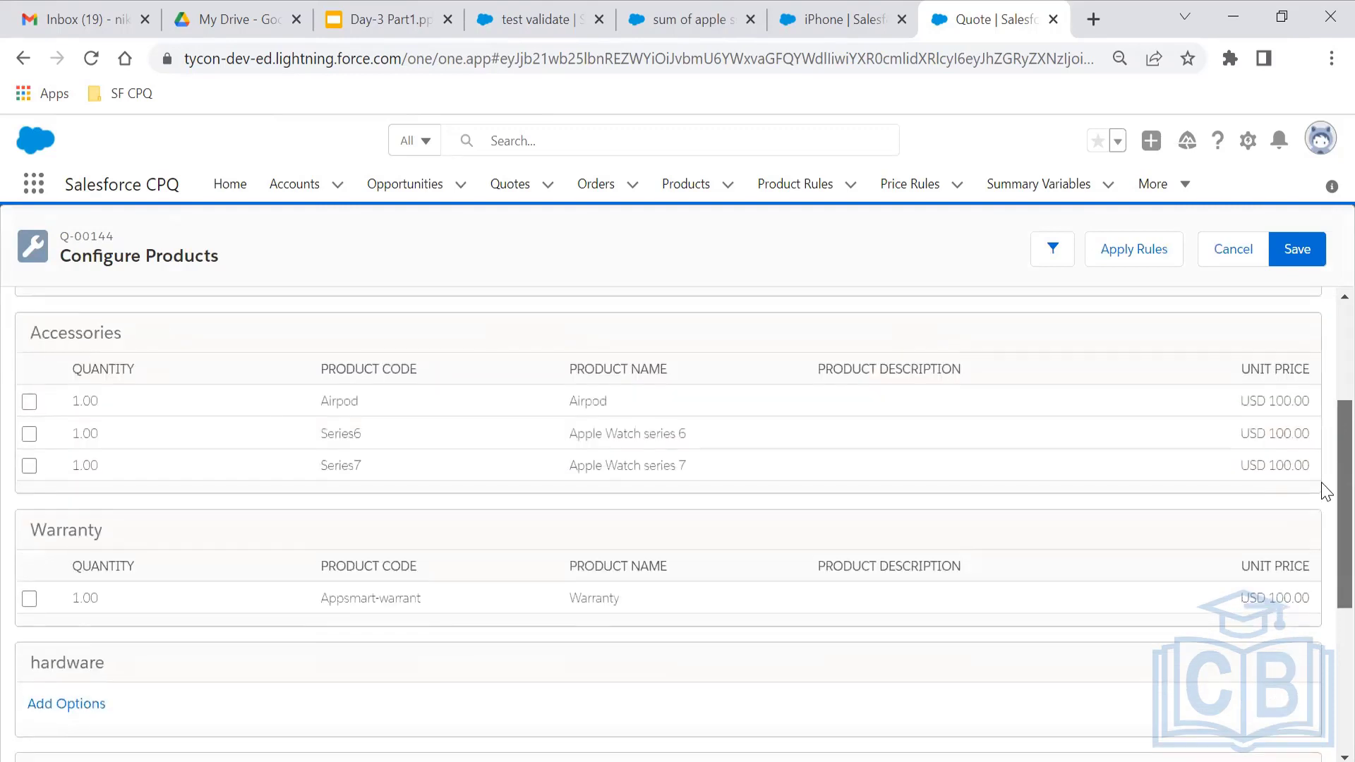
{"action": "left_click", "coordinate": [31, 435]}
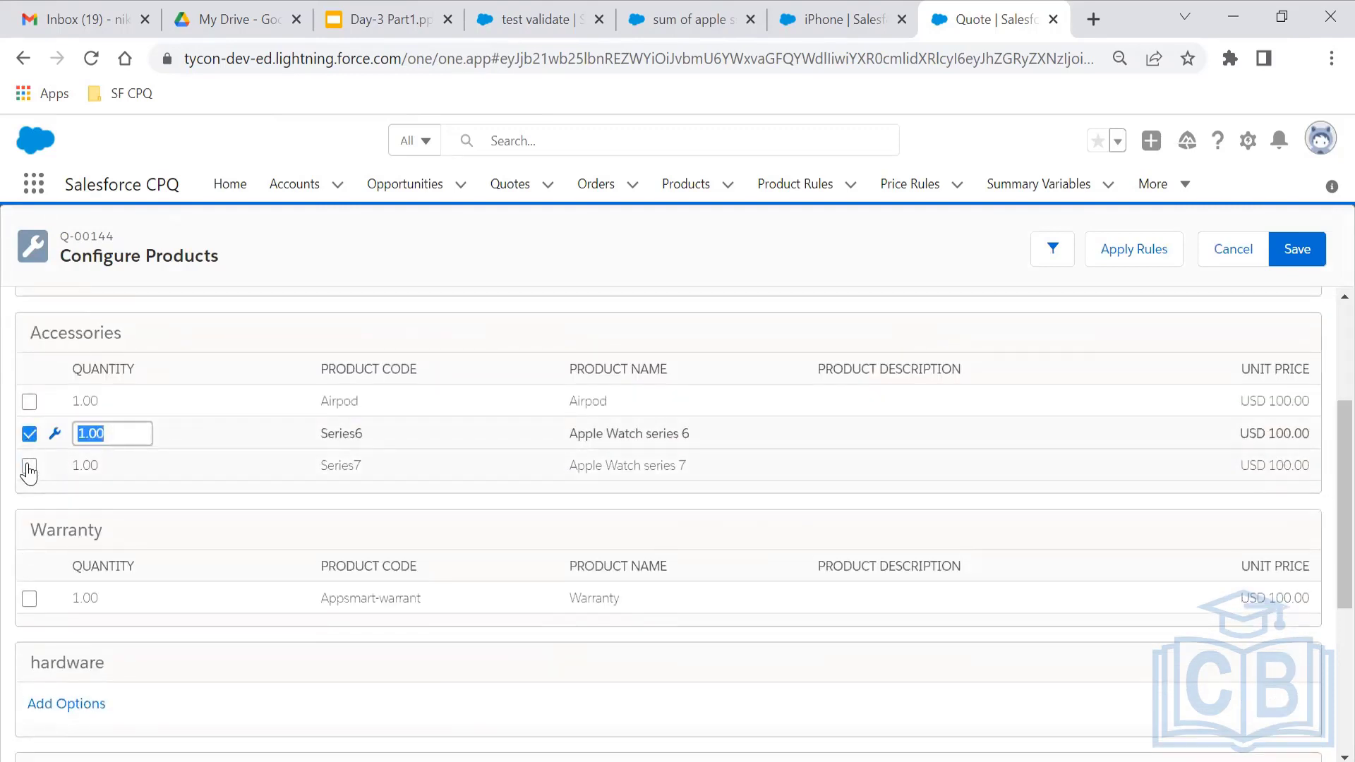
{"action": "left_click", "coordinate": [29, 467]}
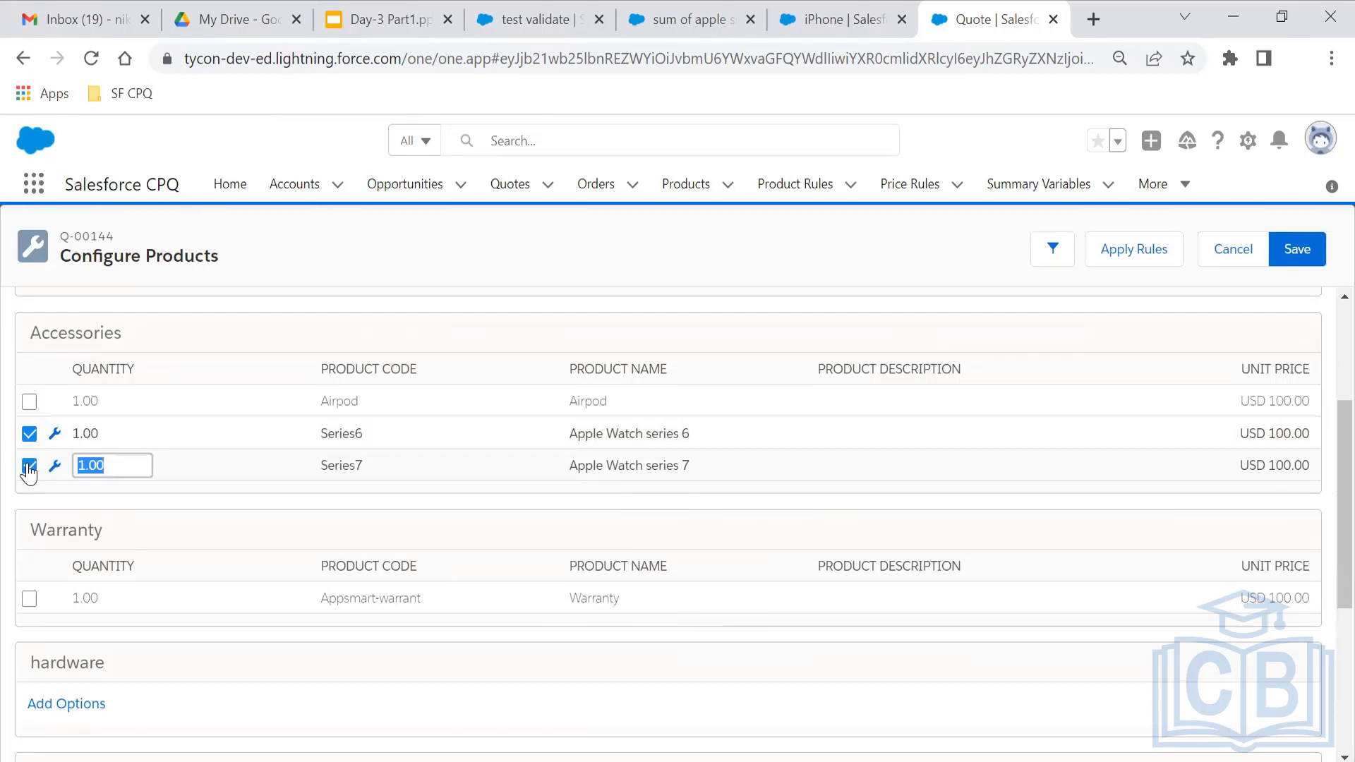
{"action": "left_click", "coordinate": [29, 598]}
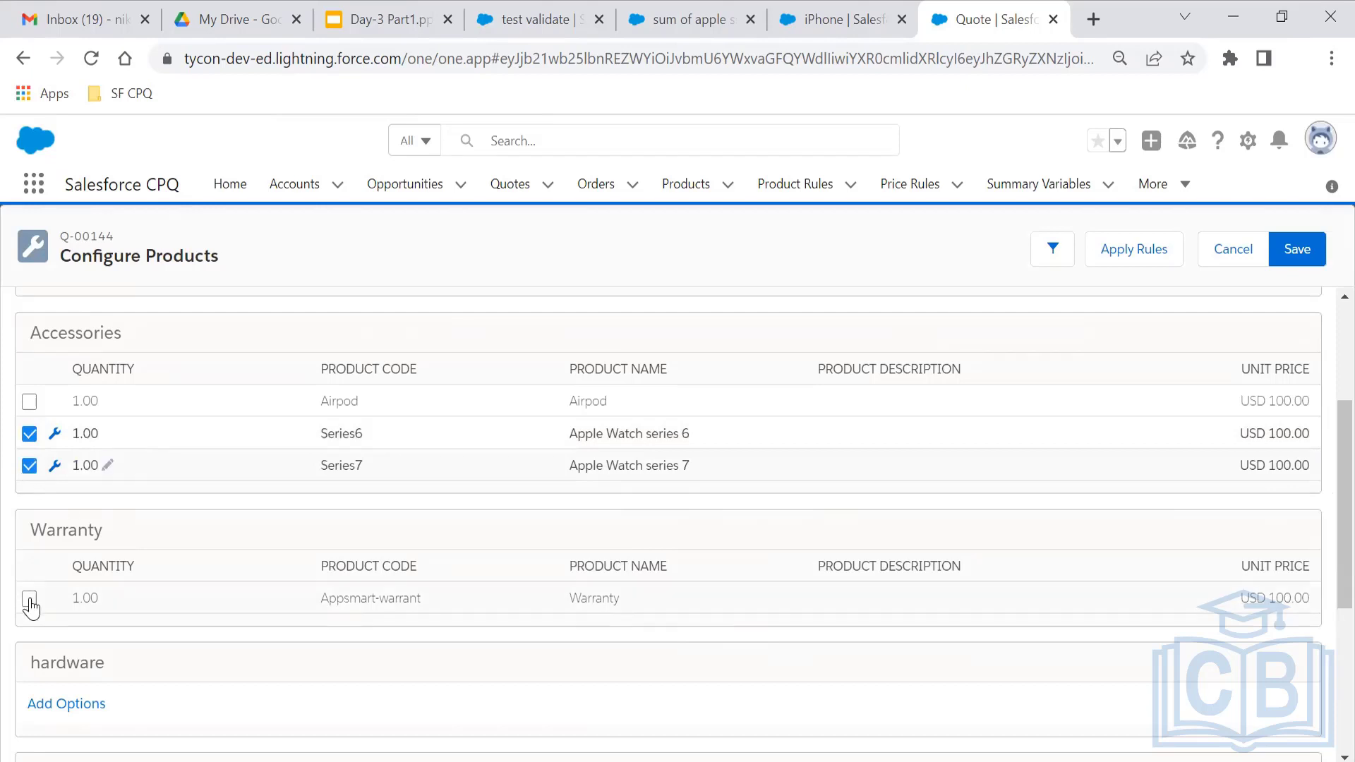
{"action": "left_click", "coordinate": [30, 600]}
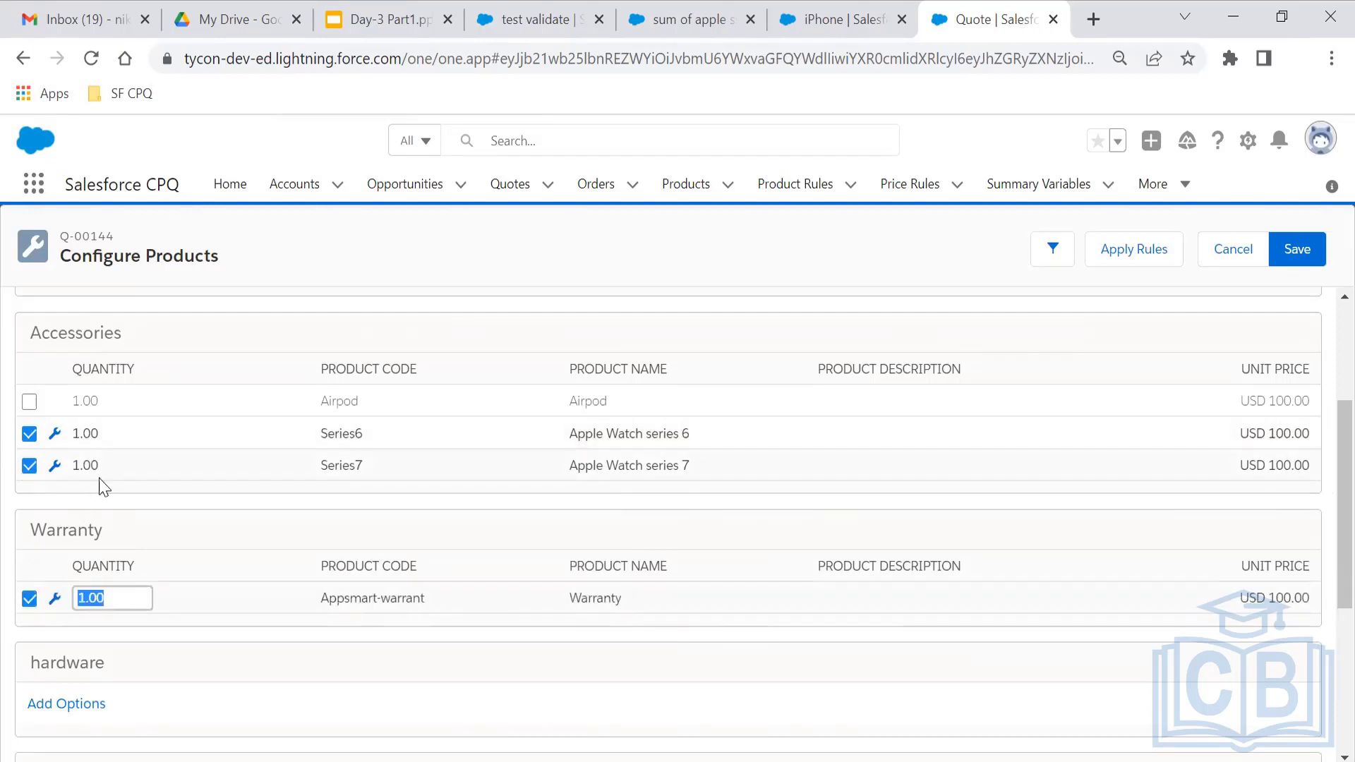
{"action": "left_click", "coordinate": [122, 595]}
{"action": "left_click", "coordinate": [1326, 350]}
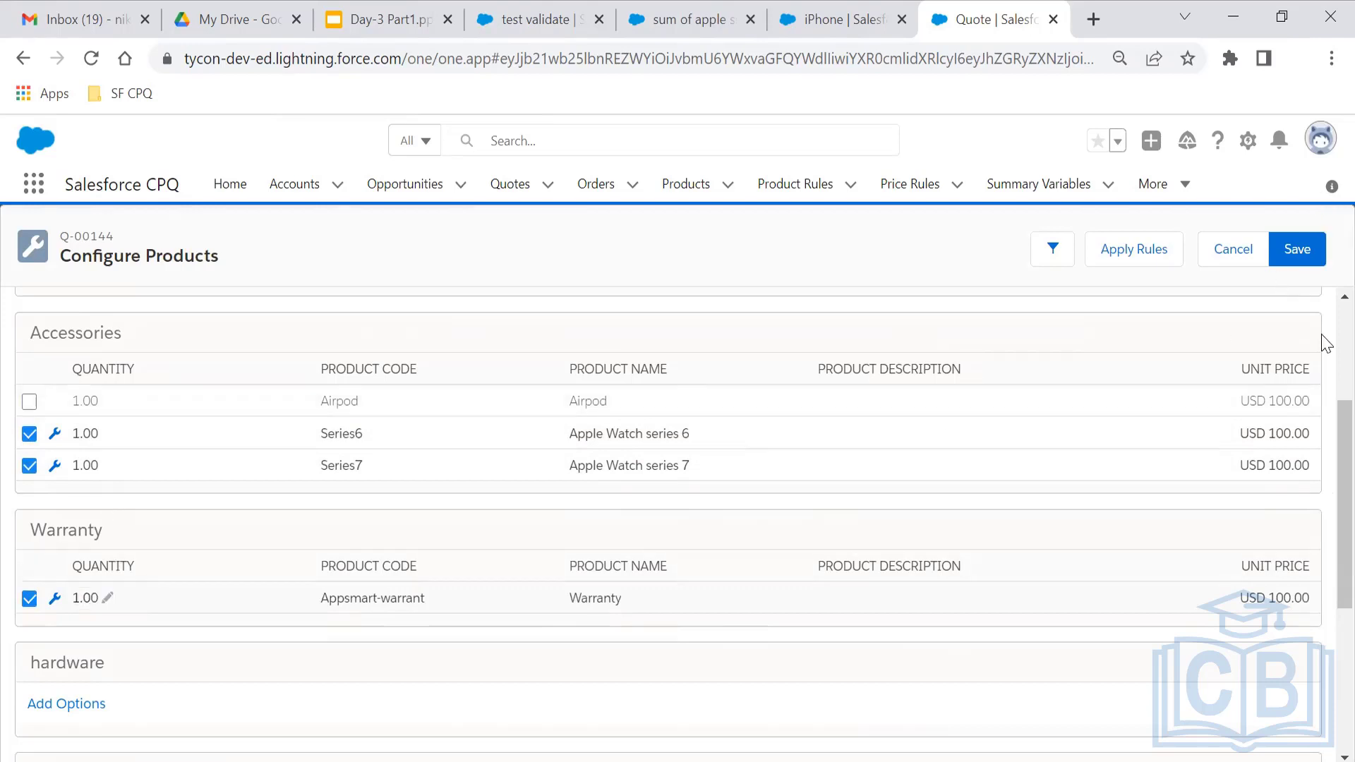
- Set the iPhone bundle's Carrier to AT&T and save the configuration, continuing past the Series 7 alert
{"action": "scroll", "coordinate": [1323, 340], "scroll_direction": "up", "scroll_amount": 3}
{"action": "left_click", "coordinate": [1297, 254]}
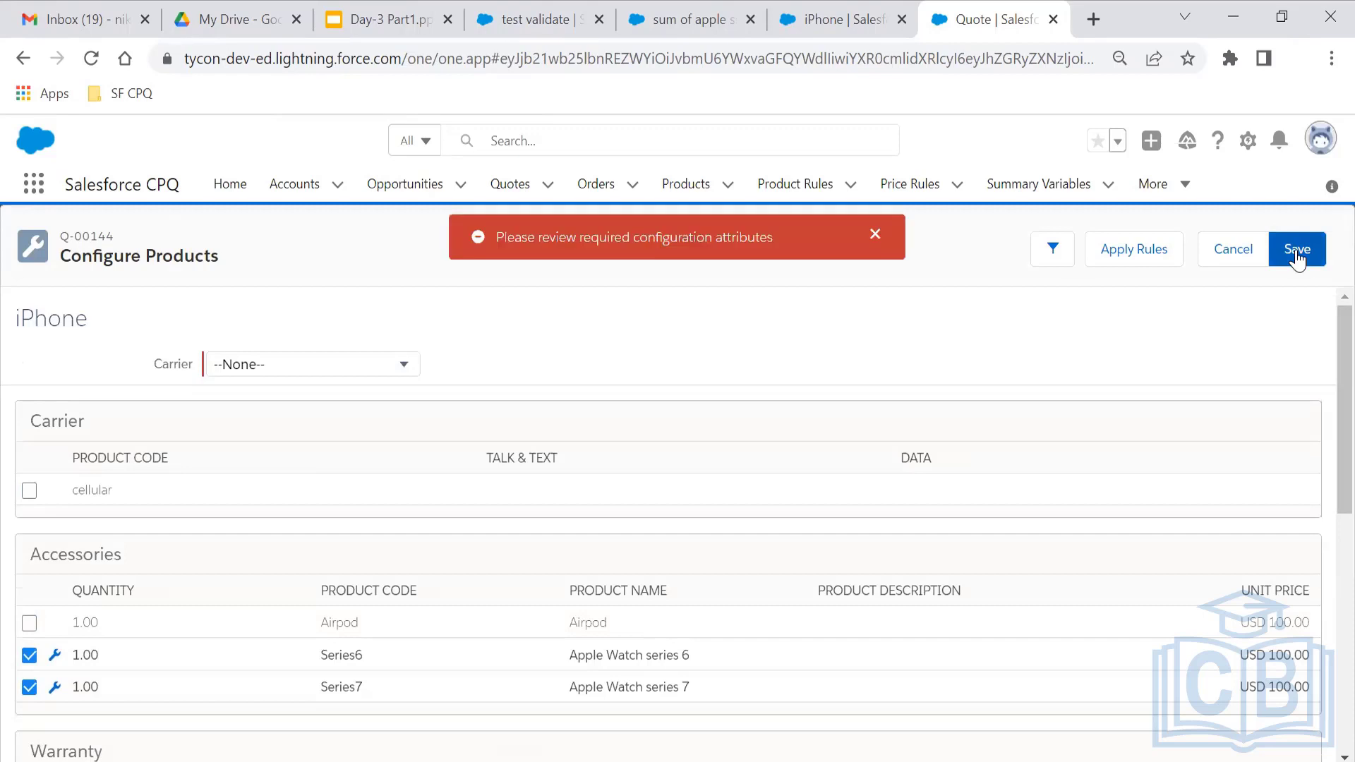
{"action": "left_click", "coordinate": [345, 366]}
{"action": "left_click", "coordinate": [294, 413]}
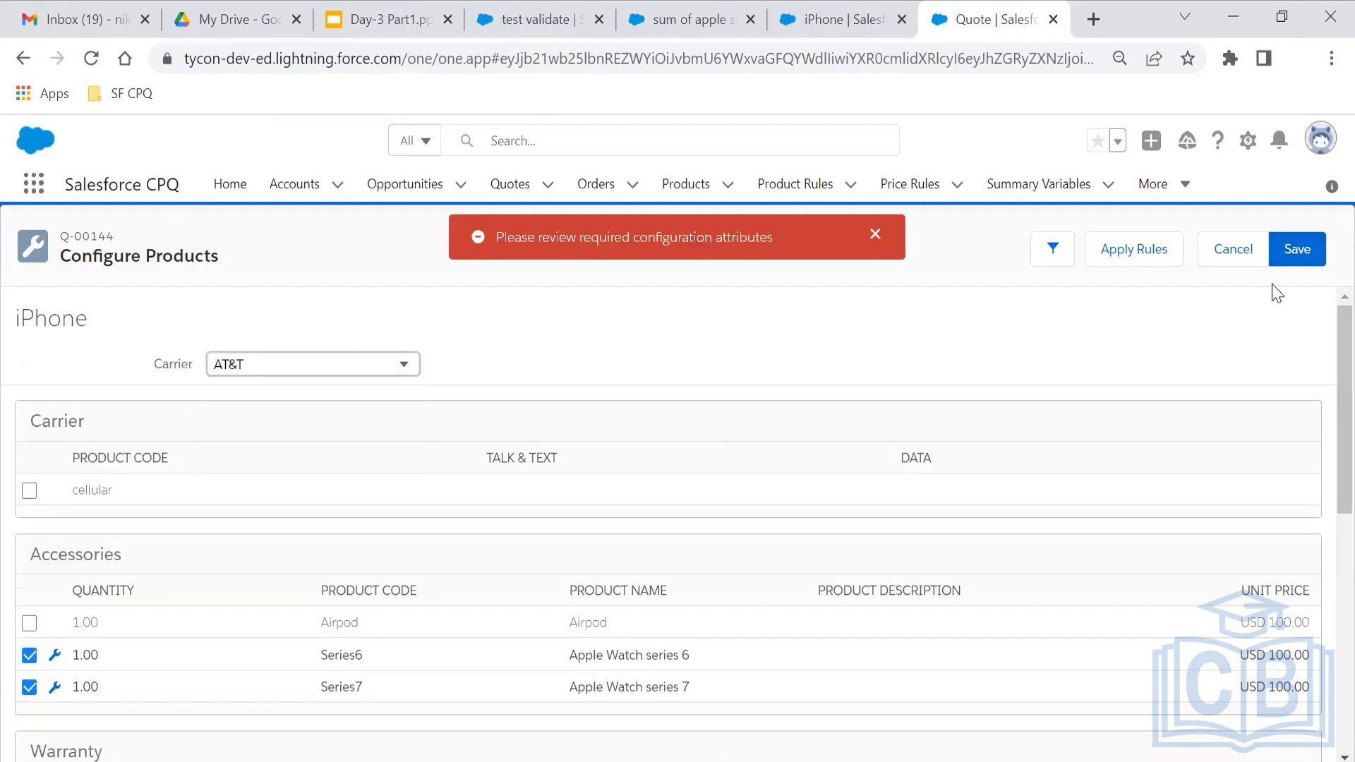
{"action": "left_click", "coordinate": [1296, 248]}
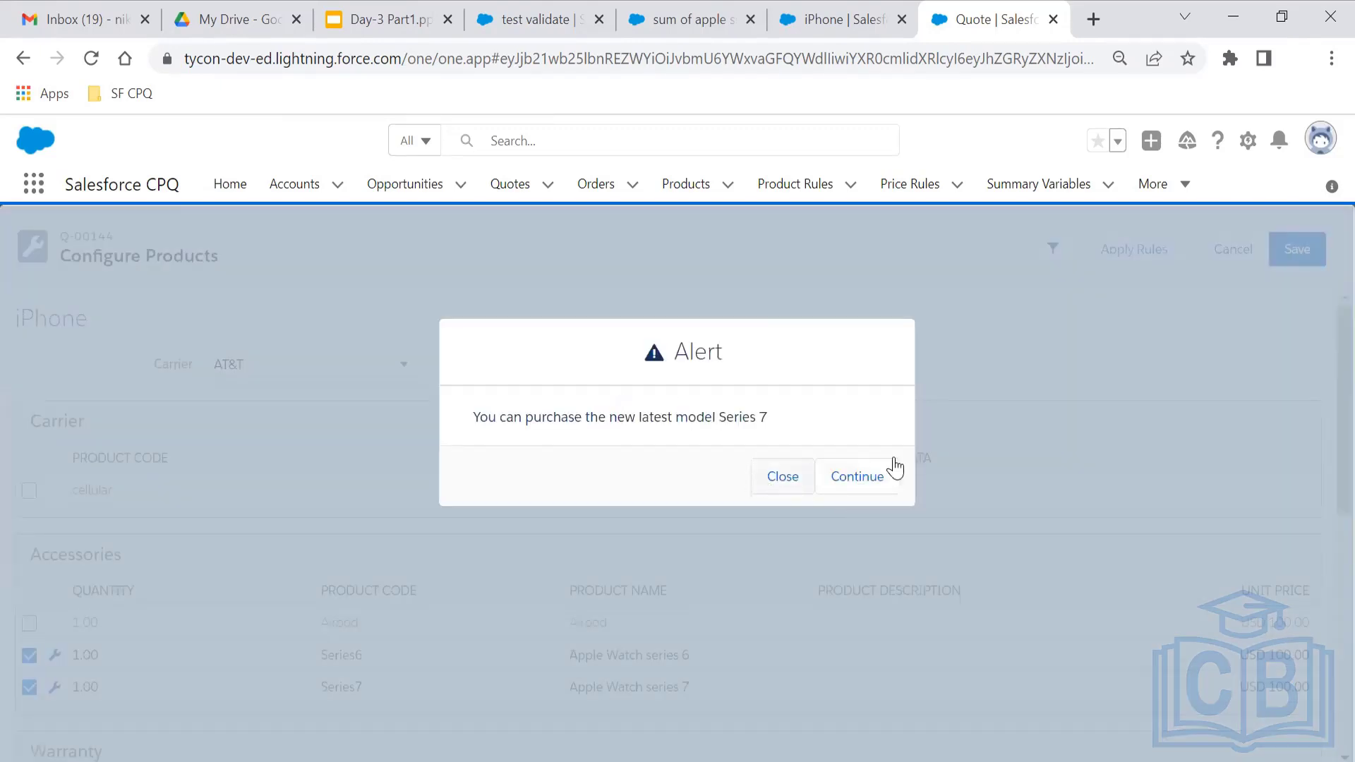
{"action": "left_click", "coordinate": [862, 484]}
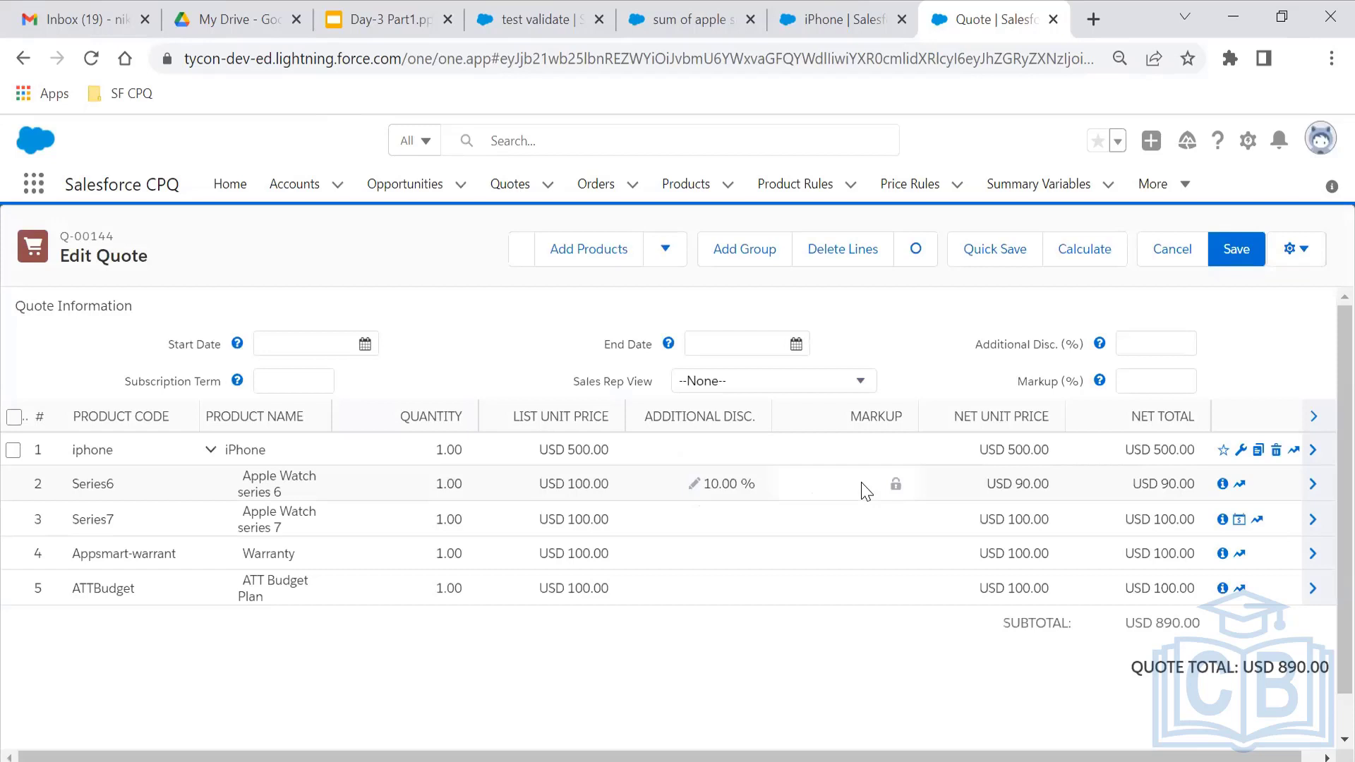
- Reopen the iPhone bundle's configuration from its quote line and go to the Accessories and Warranty options
{"action": "left_click", "coordinate": [1242, 452]}
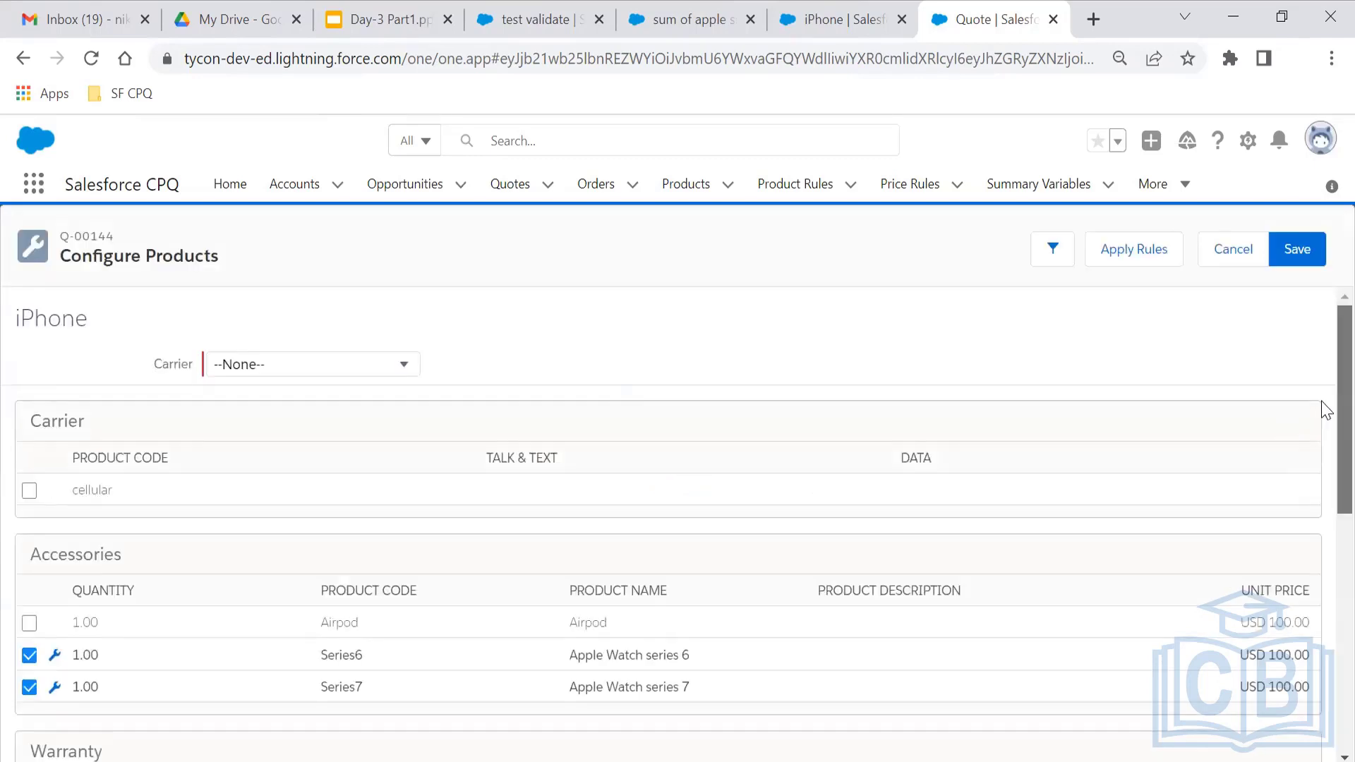
{"action": "scroll", "coordinate": [1323, 466], "scroll_direction": "down", "scroll_amount": 2}
{"action": "scroll", "coordinate": [1321, 493], "scroll_direction": "down", "scroll_amount": 1}
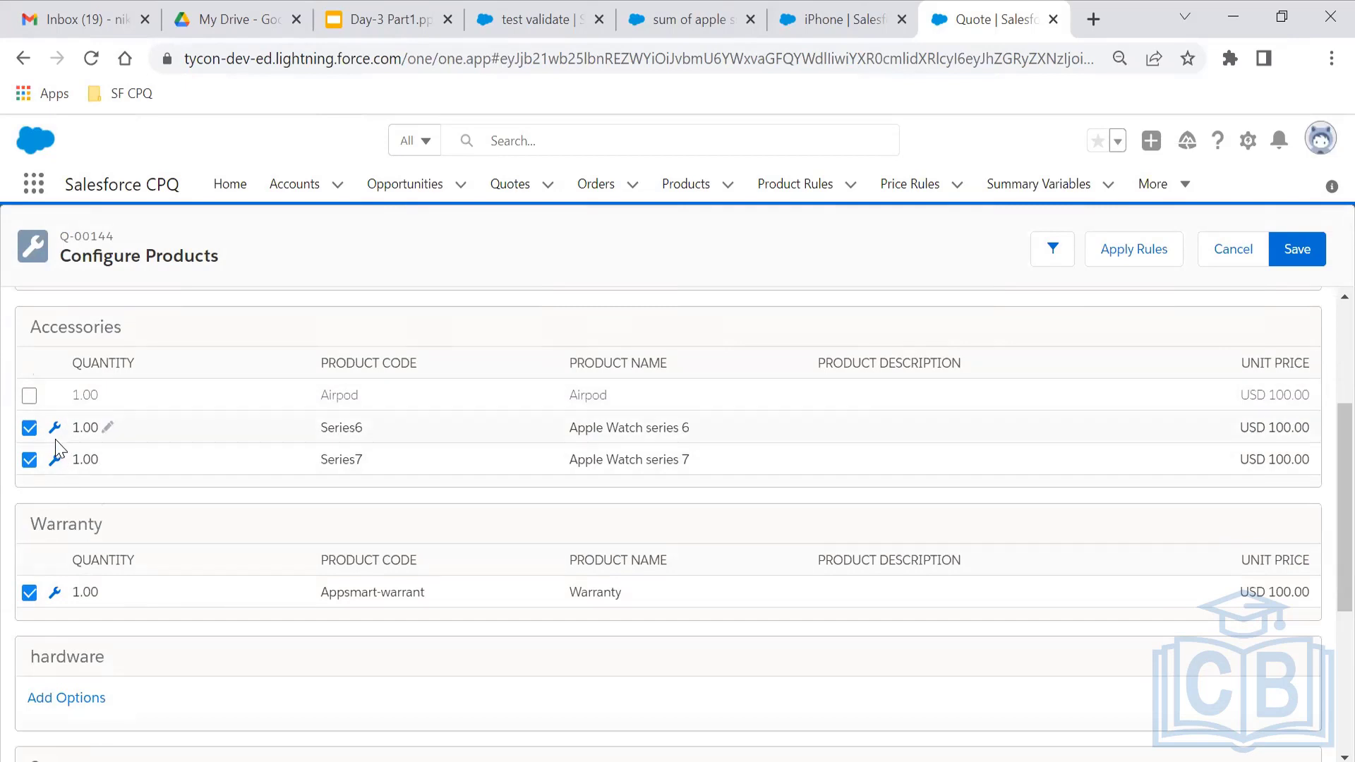
{"action": "left_click", "coordinate": [55, 595]}
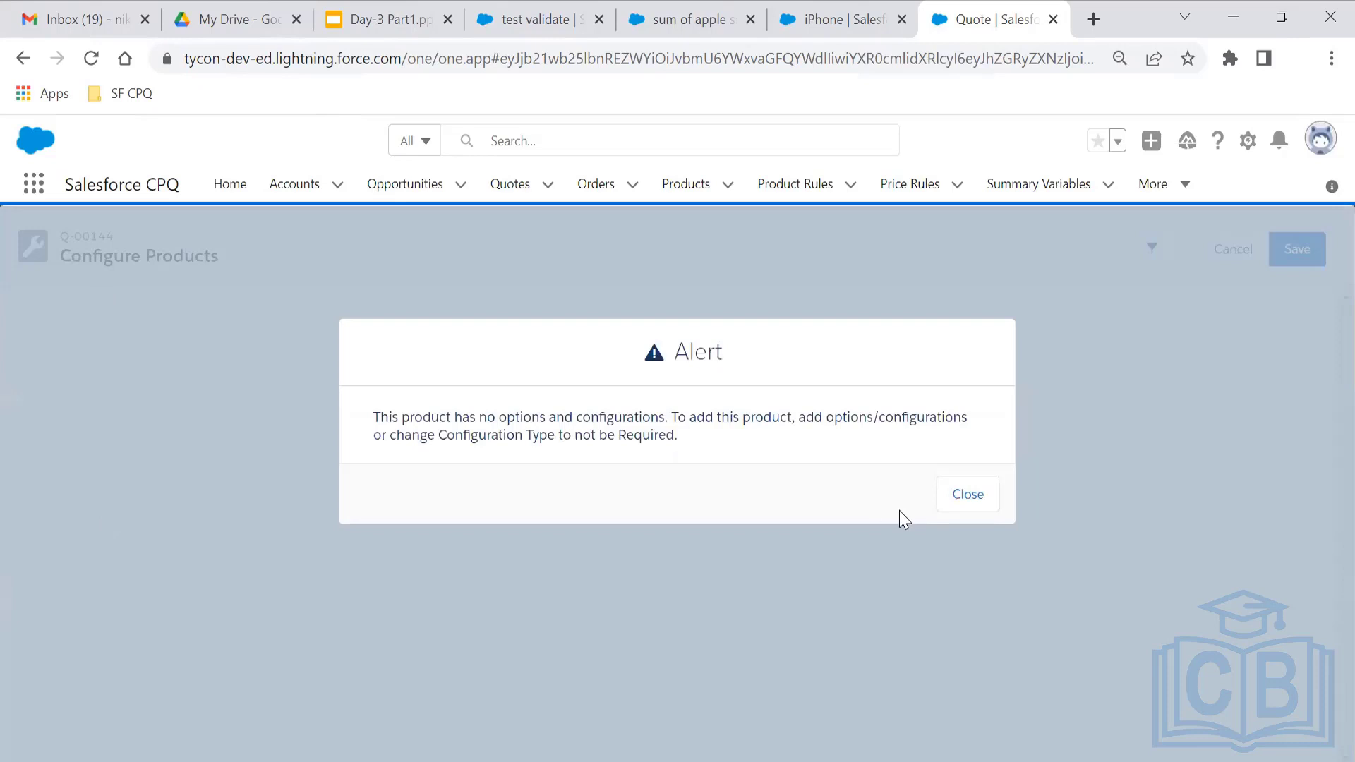
{"action": "left_click", "coordinate": [943, 502]}
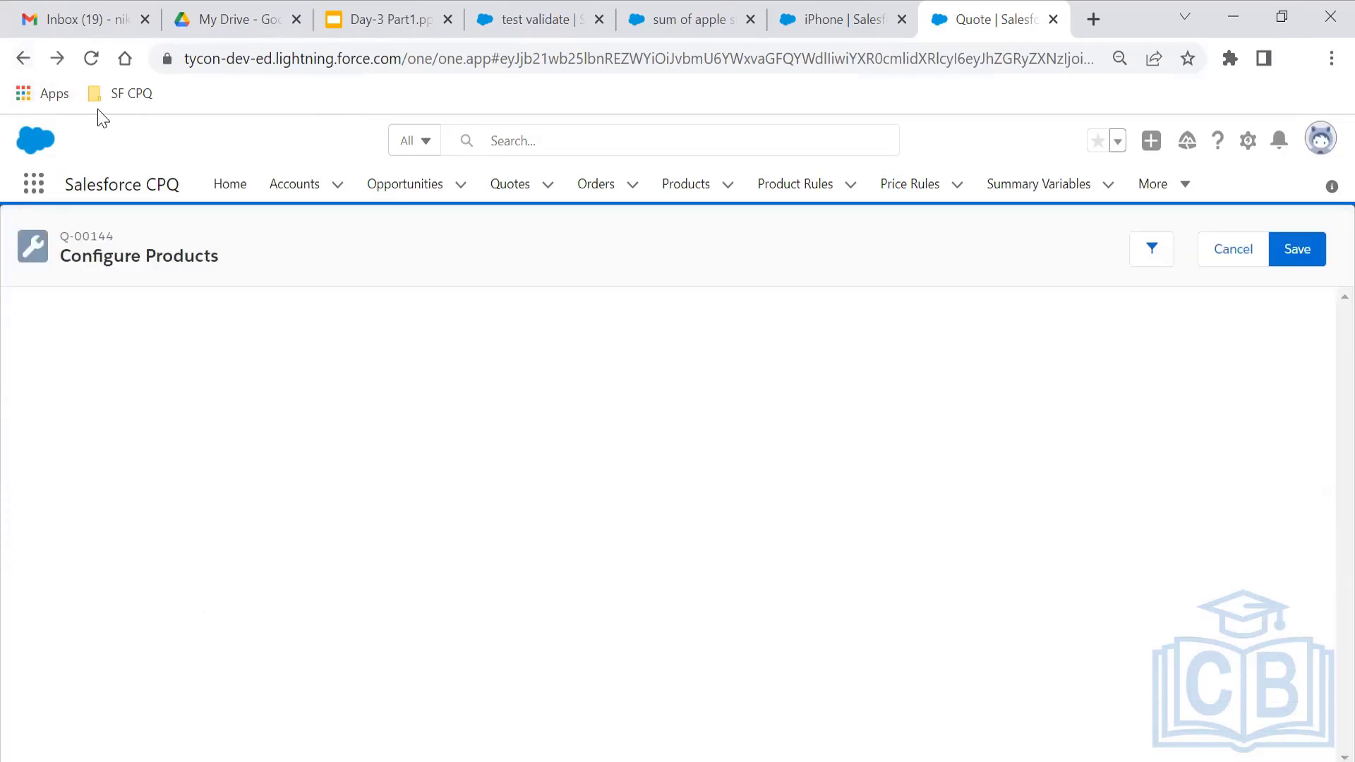
{"action": "left_click", "coordinate": [60, 62]}
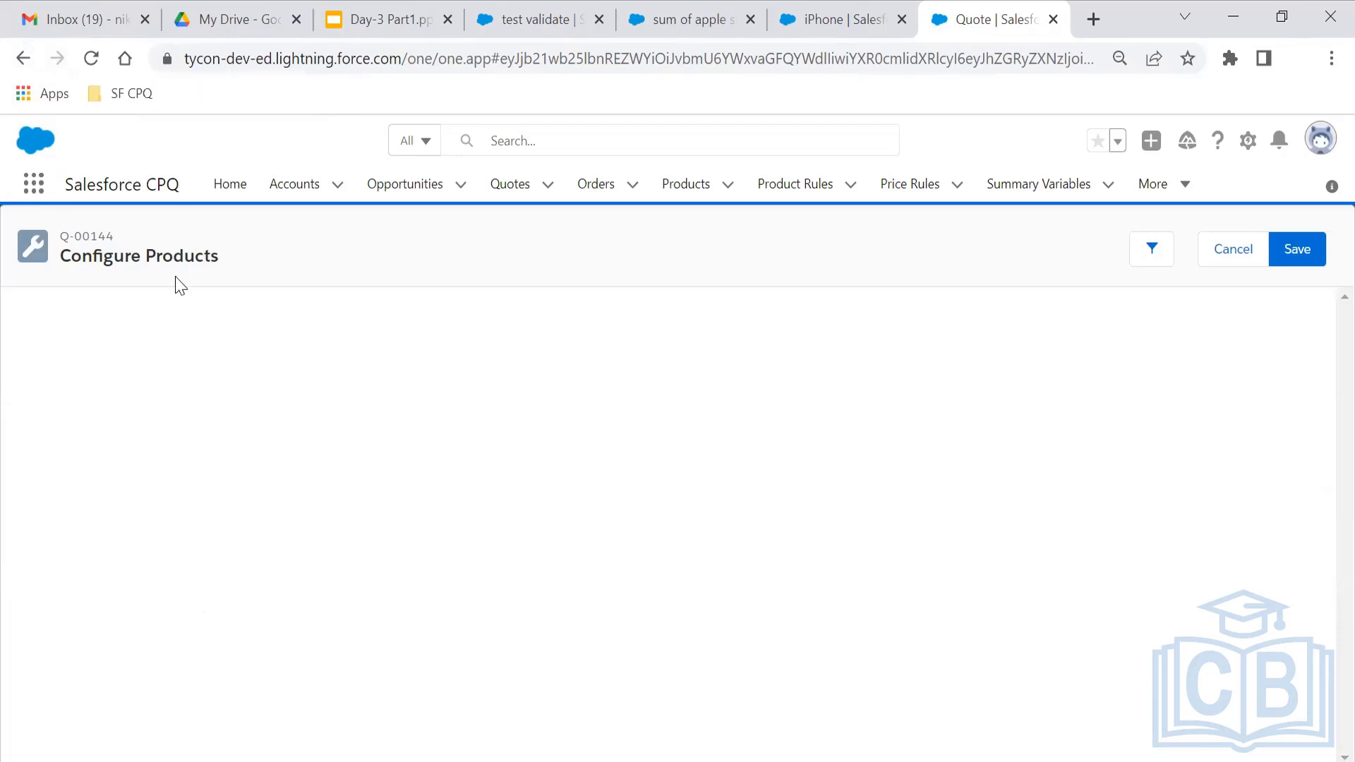
{"action": "right_click", "coordinate": [23, 61]}
{"action": "left_click", "coordinate": [386, 353]}
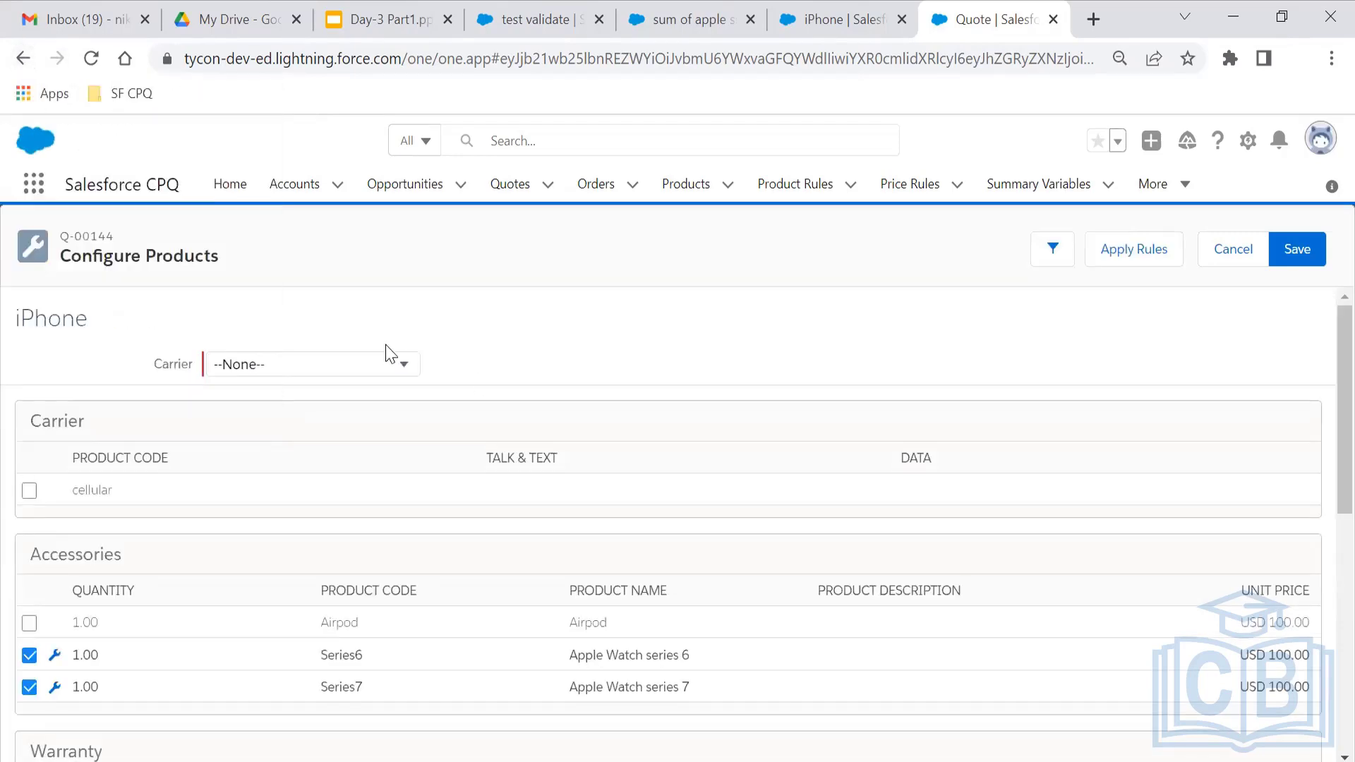
{"action": "scroll", "coordinate": [387, 353], "scroll_direction": "down", "scroll_amount": 3}
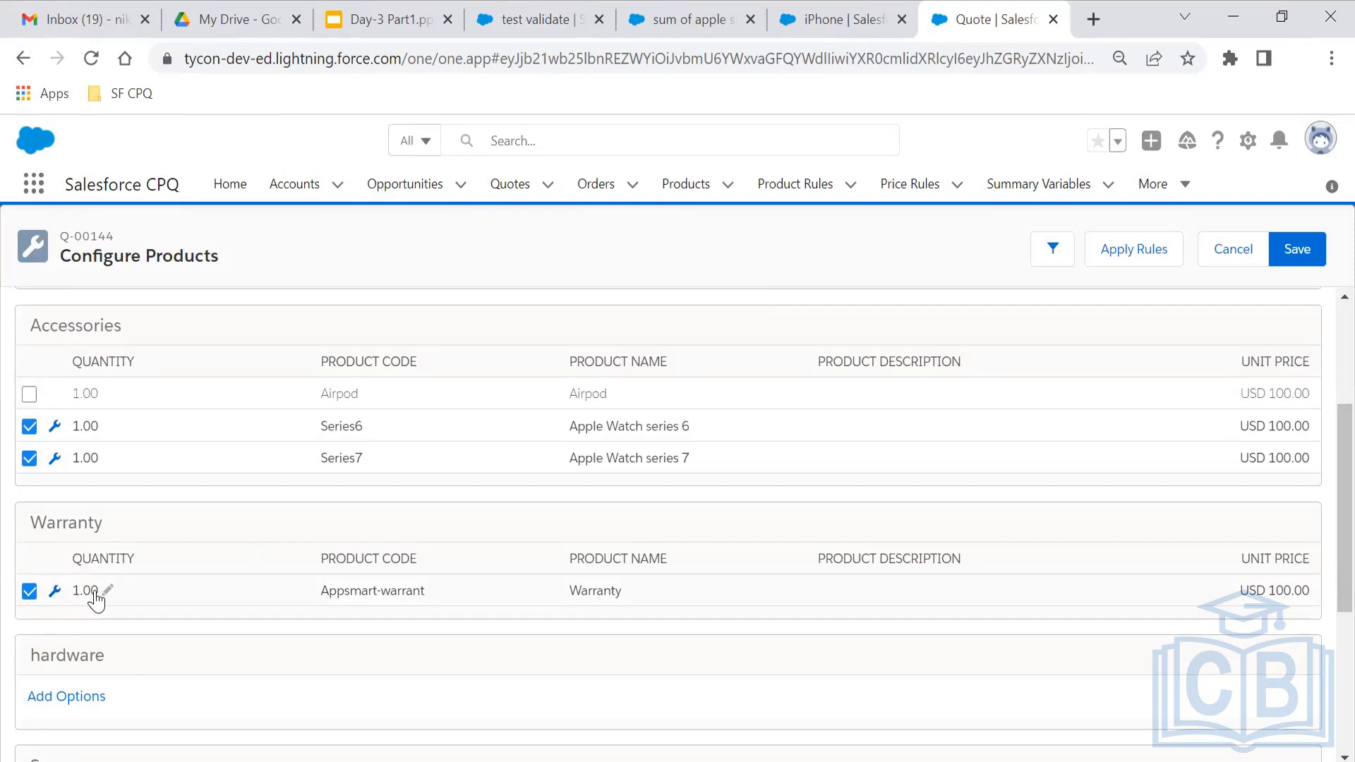
- Set the Warranty quantity to 3, try to save the bundle configuration, and dismiss the validation error
{"action": "left_click", "coordinate": [96, 591]}
{"action": "type", "text": "3"}
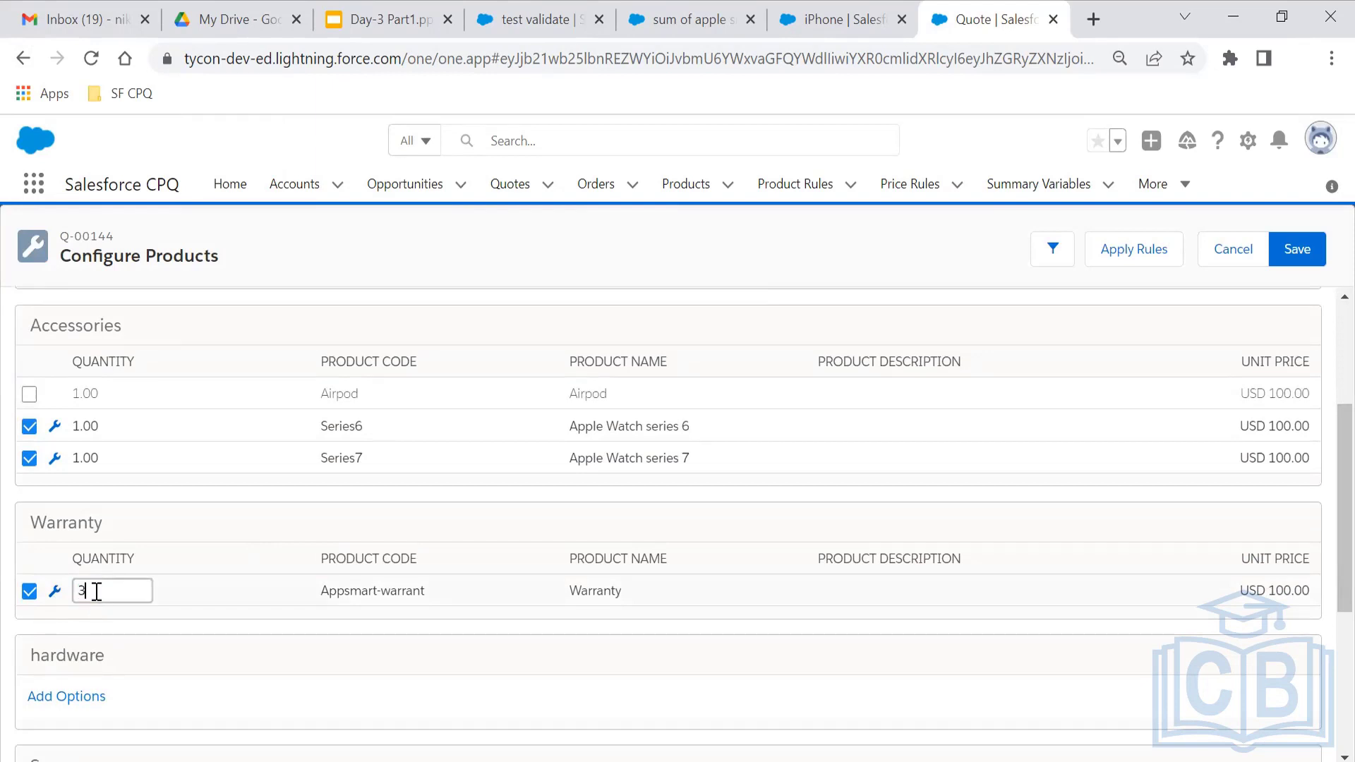
{"action": "left_click", "coordinate": [162, 563]}
{"action": "left_click", "coordinate": [1306, 251]}
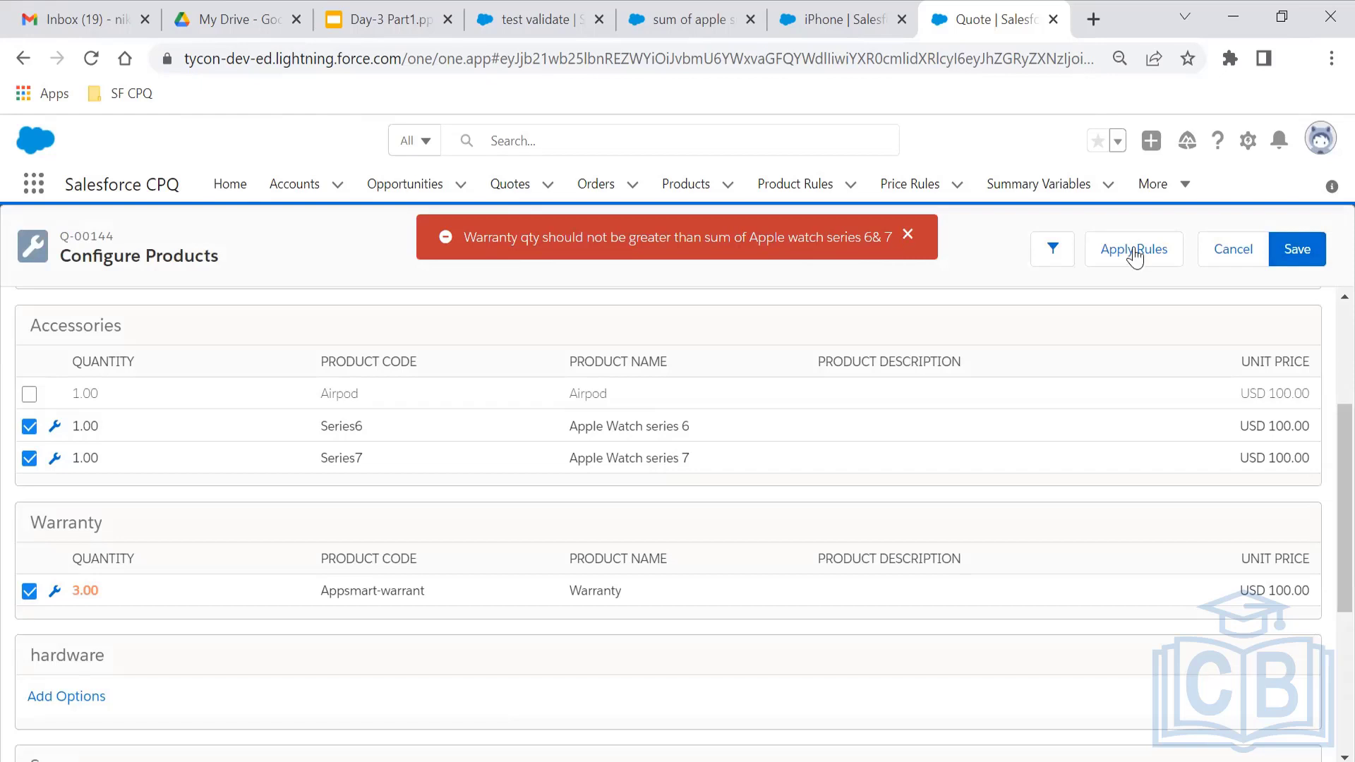
{"action": "left_click", "coordinate": [1292, 271]}
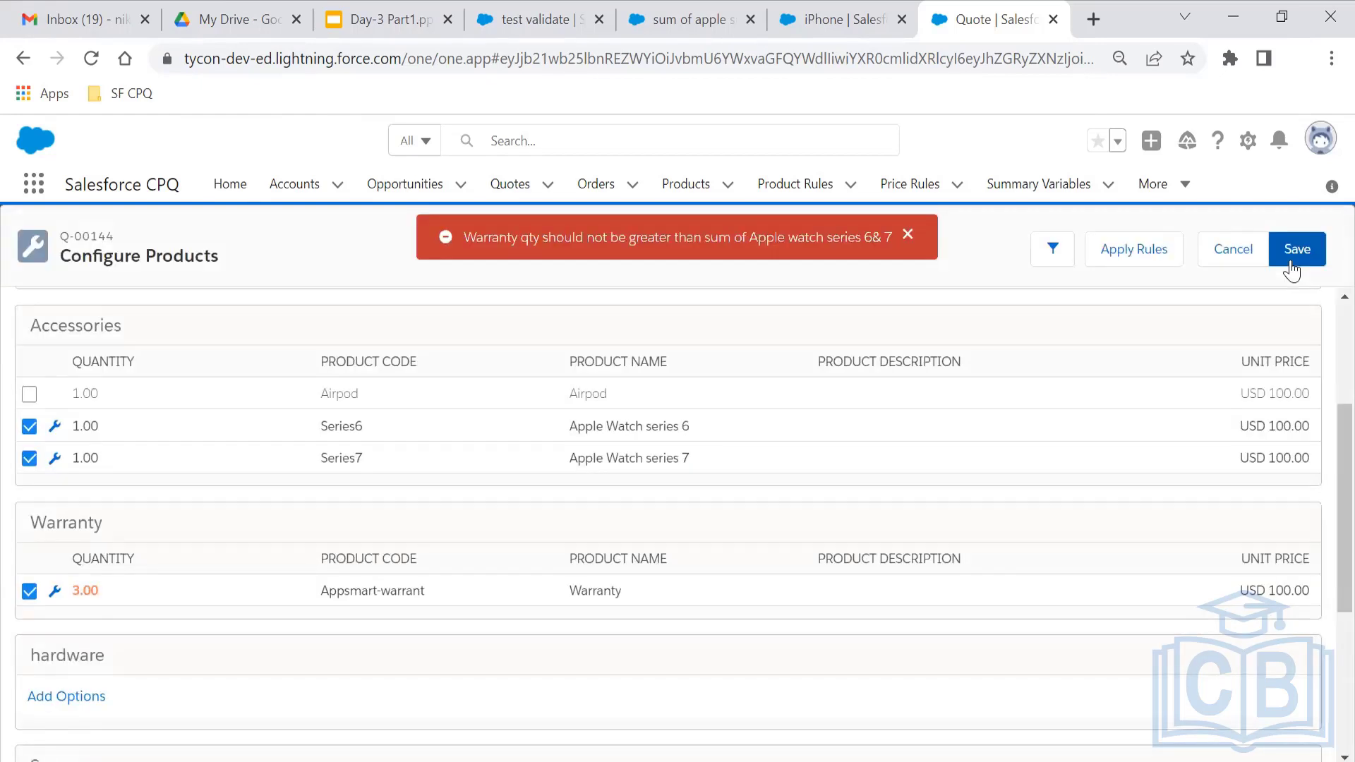
{"action": "left_click", "coordinate": [908, 237]}
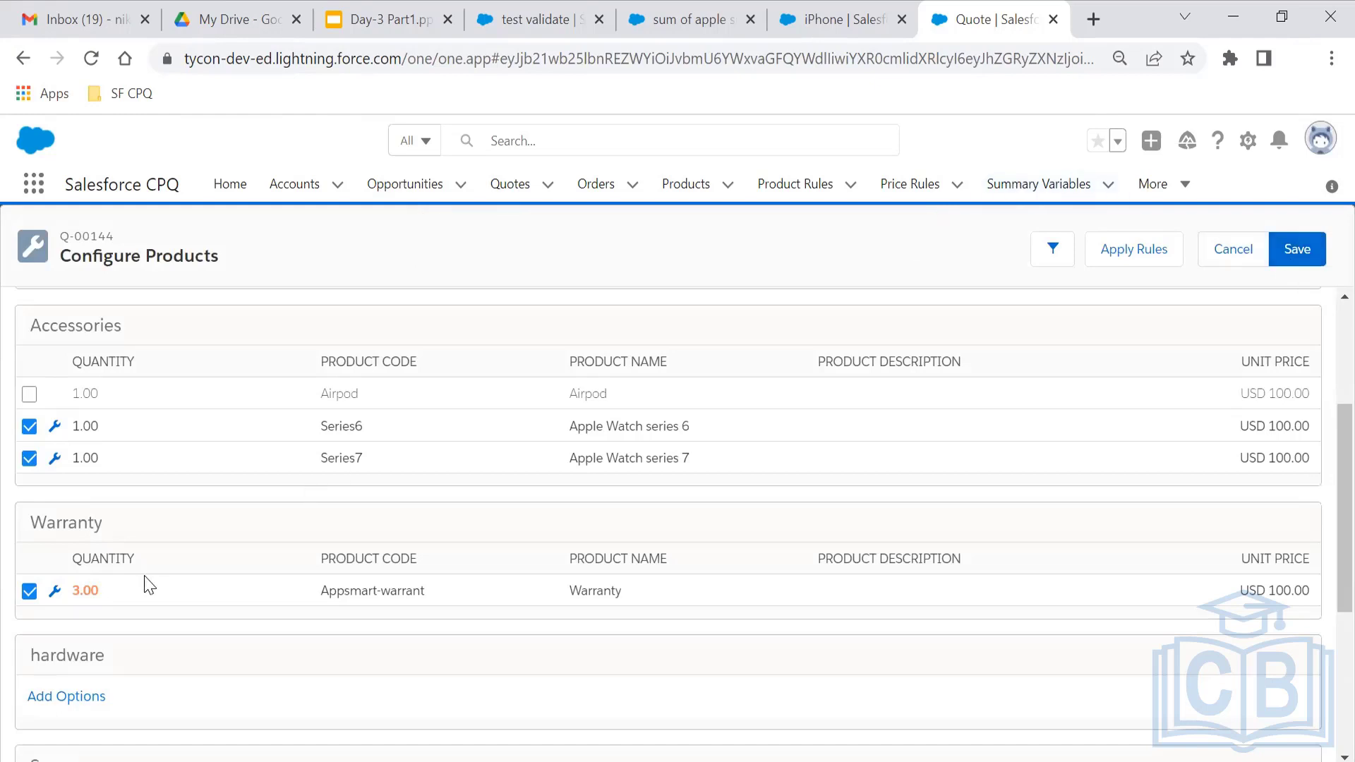
- Set the Warranty quantity to 2 and save the bundle configuration, continuing past the Series 7 alert
{"action": "left_click", "coordinate": [105, 593]}
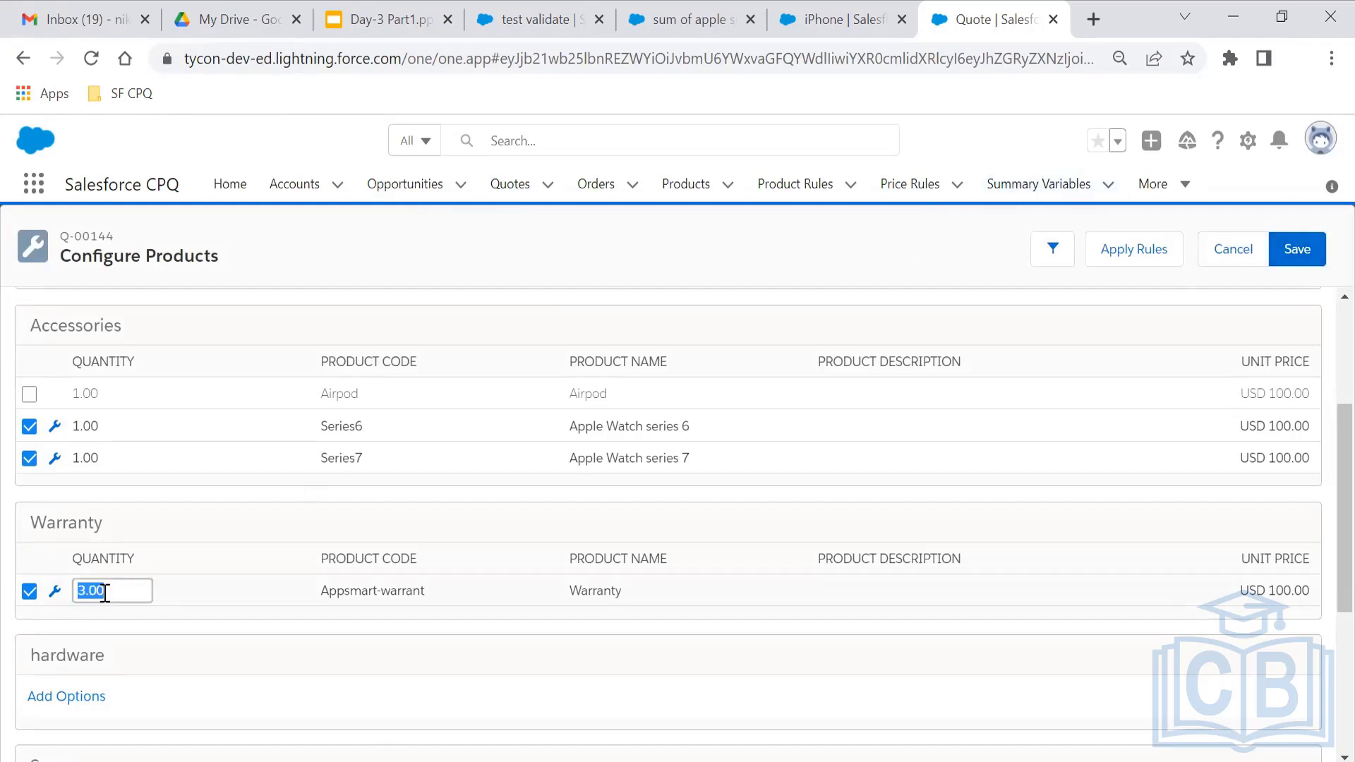
{"action": "left_click", "coordinate": [106, 593]}
{"action": "left_click", "coordinate": [203, 521]}
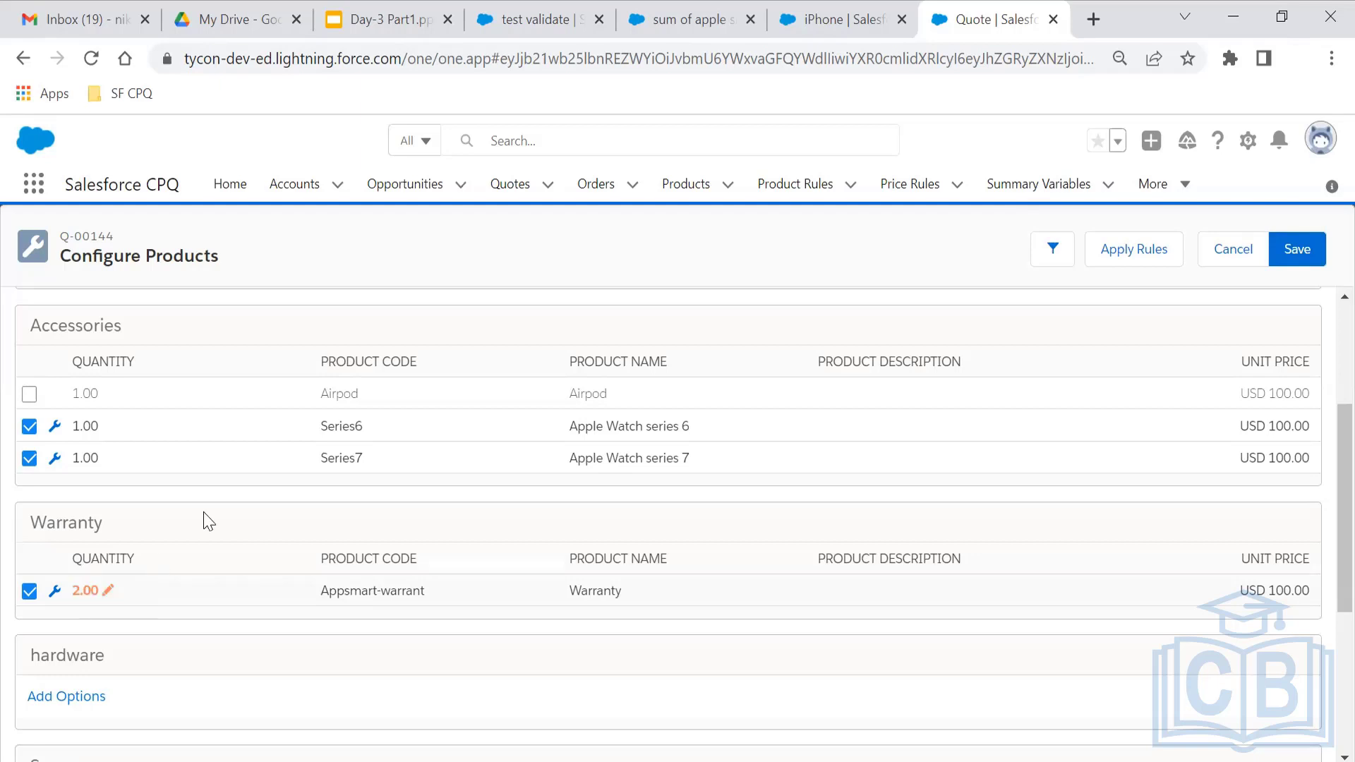
{"action": "left_click", "coordinate": [1297, 250]}
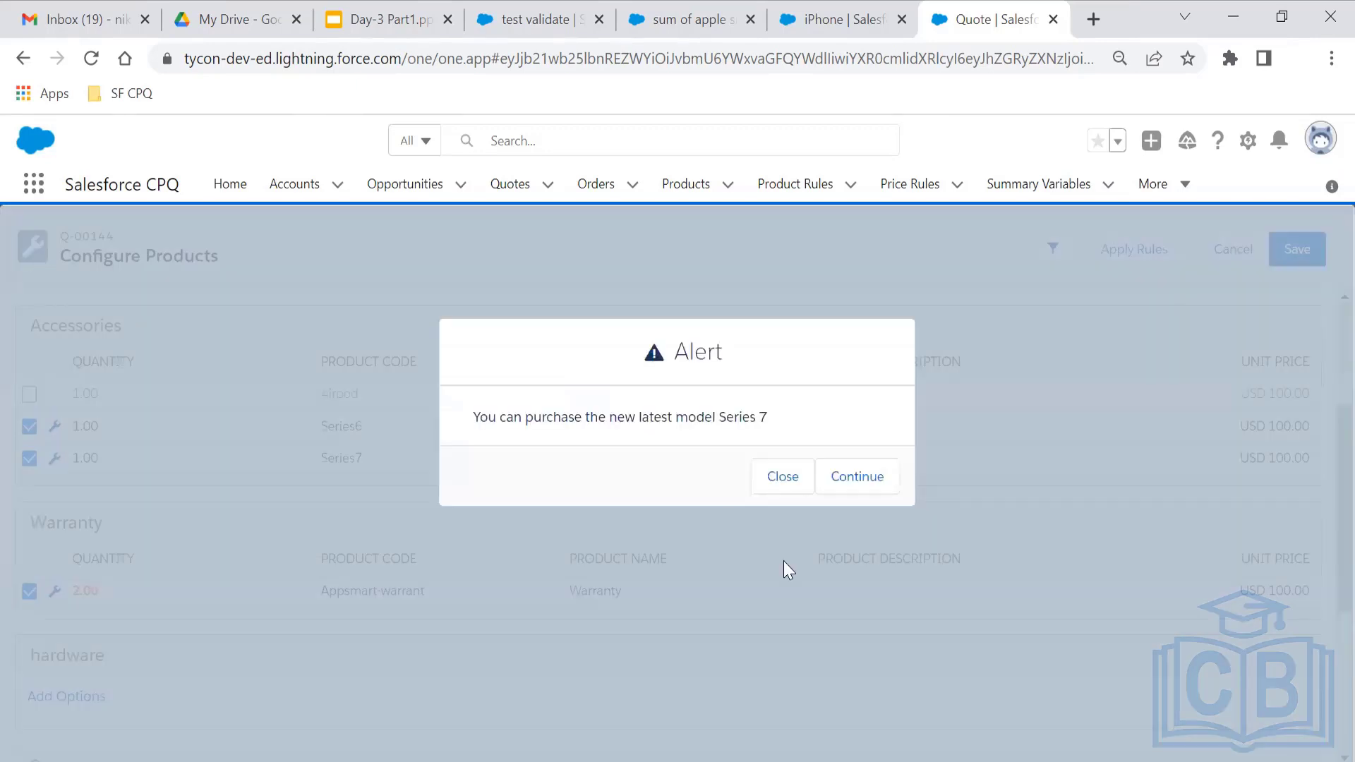
{"action": "left_click", "coordinate": [850, 478]}
{"action": "left_click", "coordinate": [854, 487]}
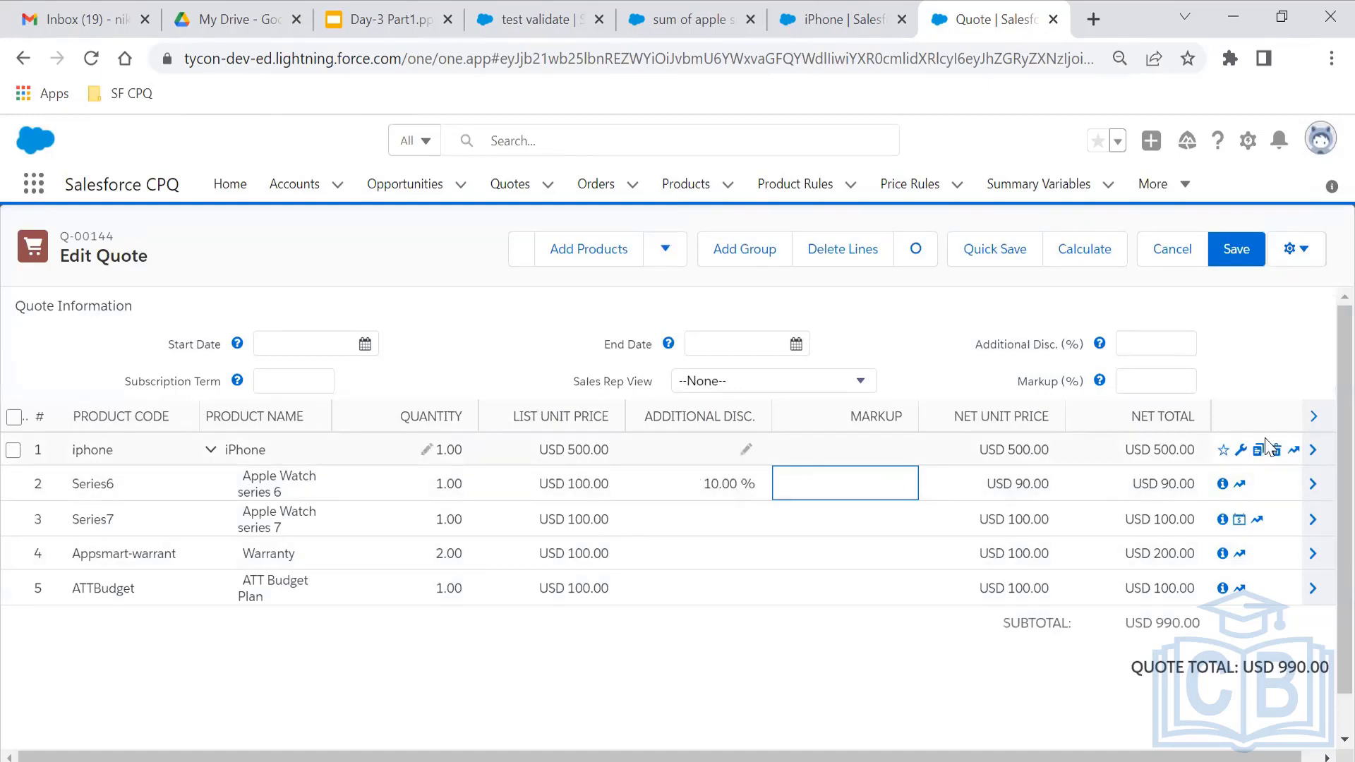
- Reopen the iPhone line's configuration from the quote, then switch to the Day-3 Part1 presentation in Google Slides
{"action": "left_click", "coordinate": [1241, 449]}
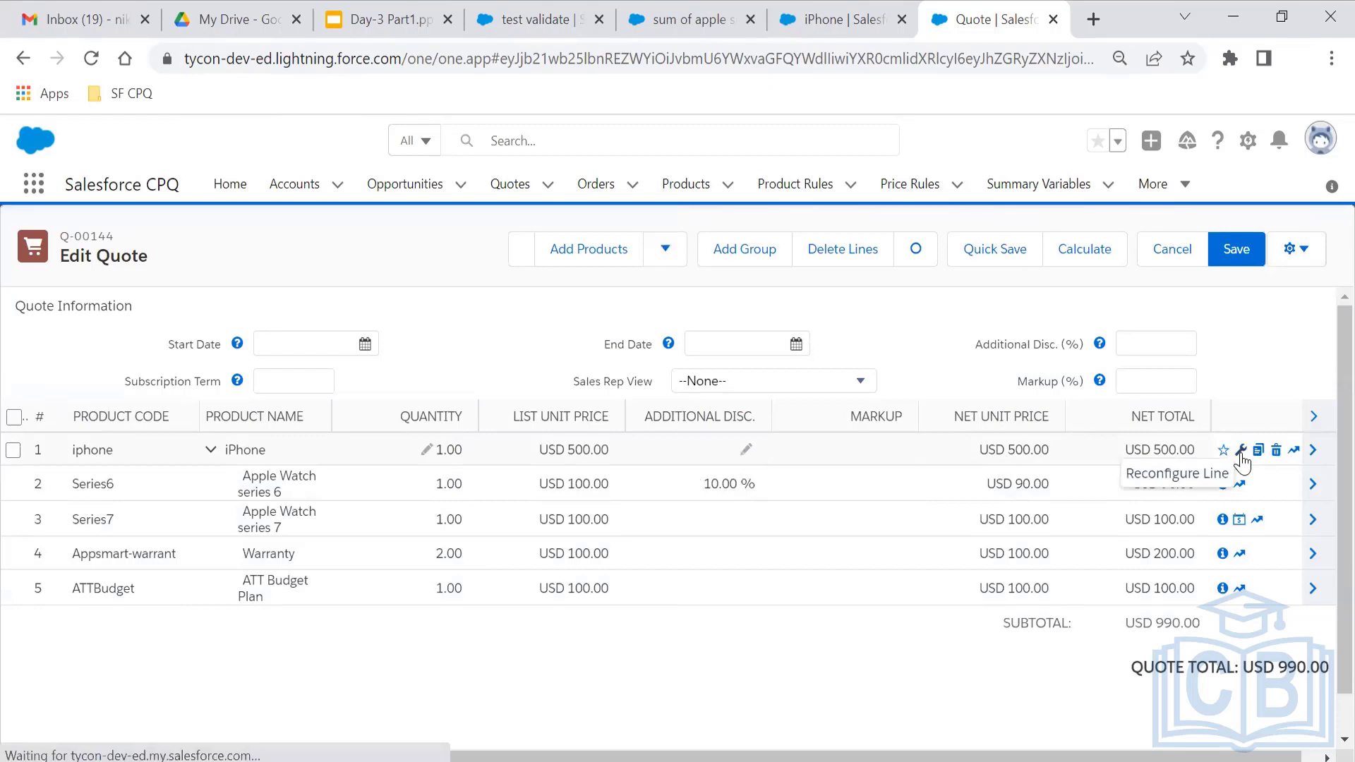
{"action": "left_click", "coordinate": [526, 16]}
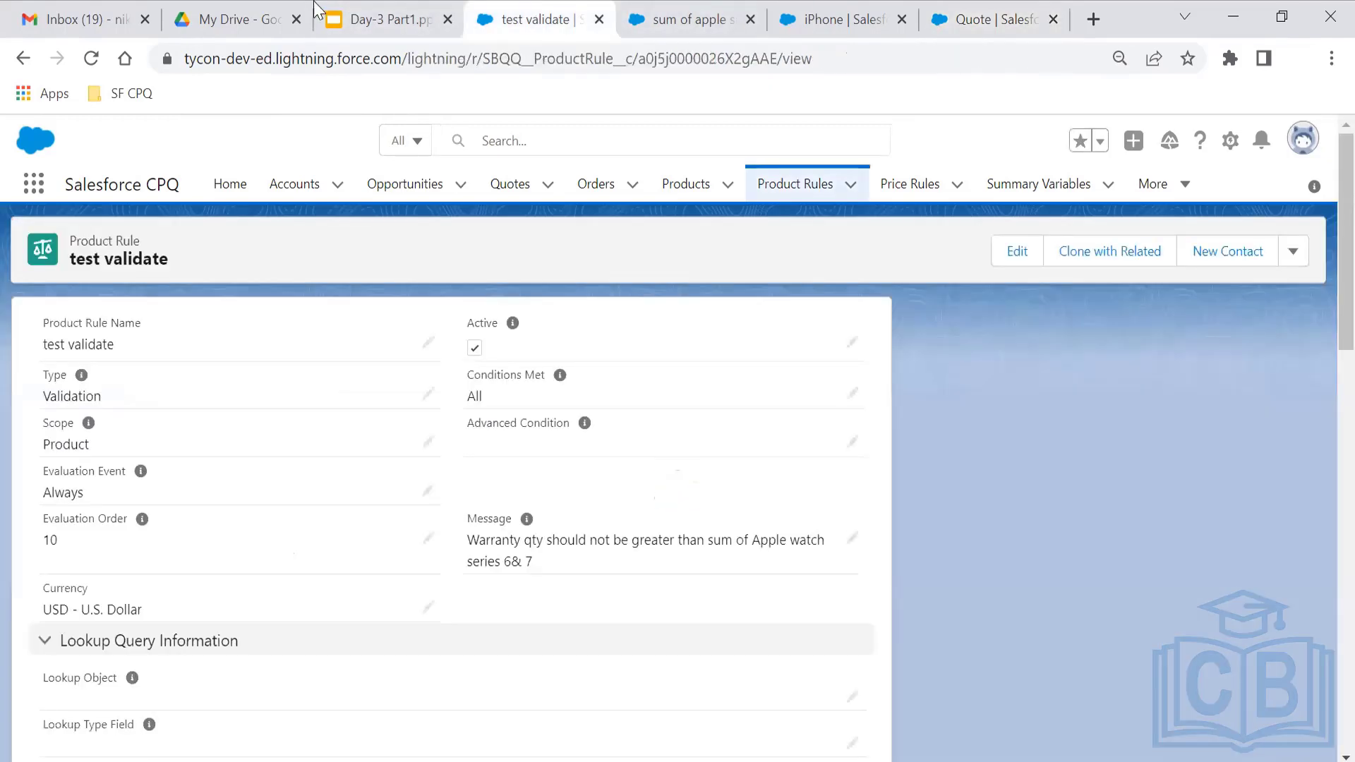
{"action": "left_click", "coordinate": [268, 15]}
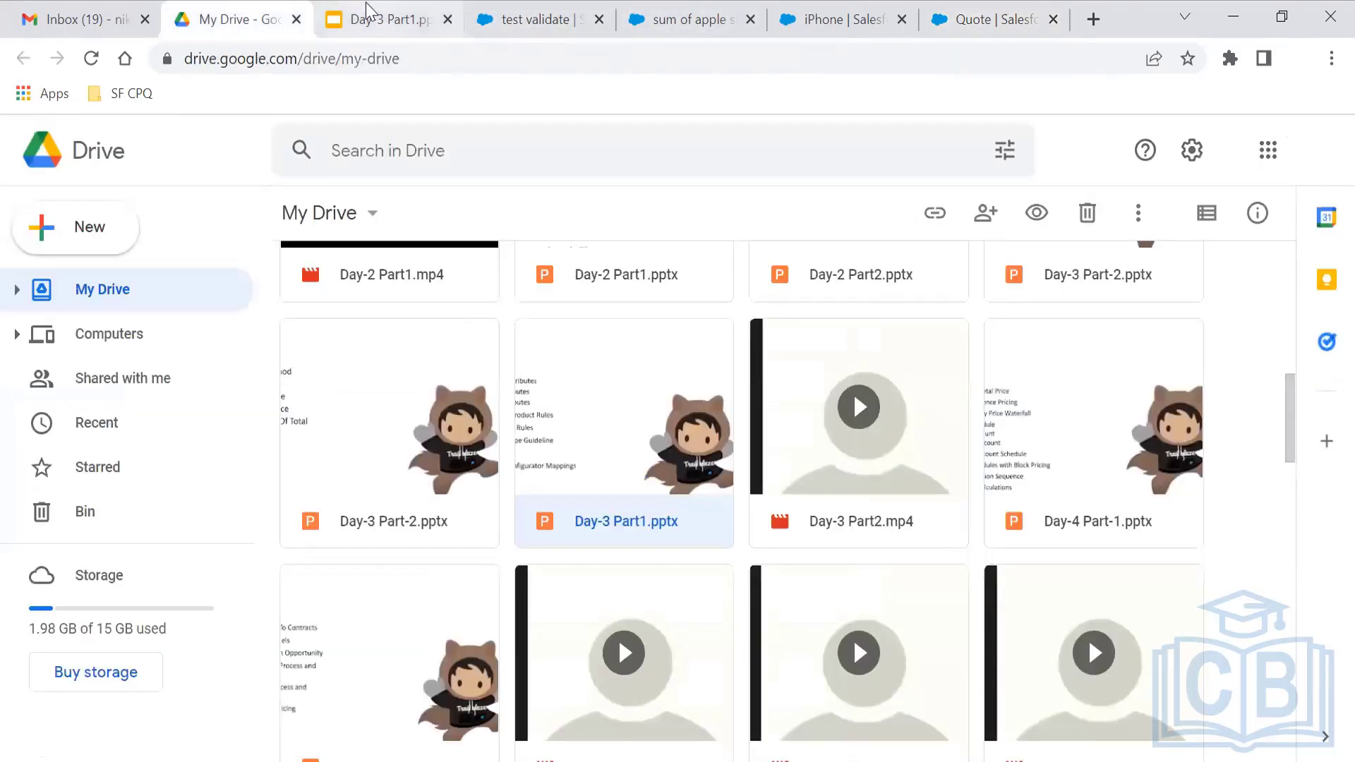
{"action": "left_click", "coordinate": [365, 7]}
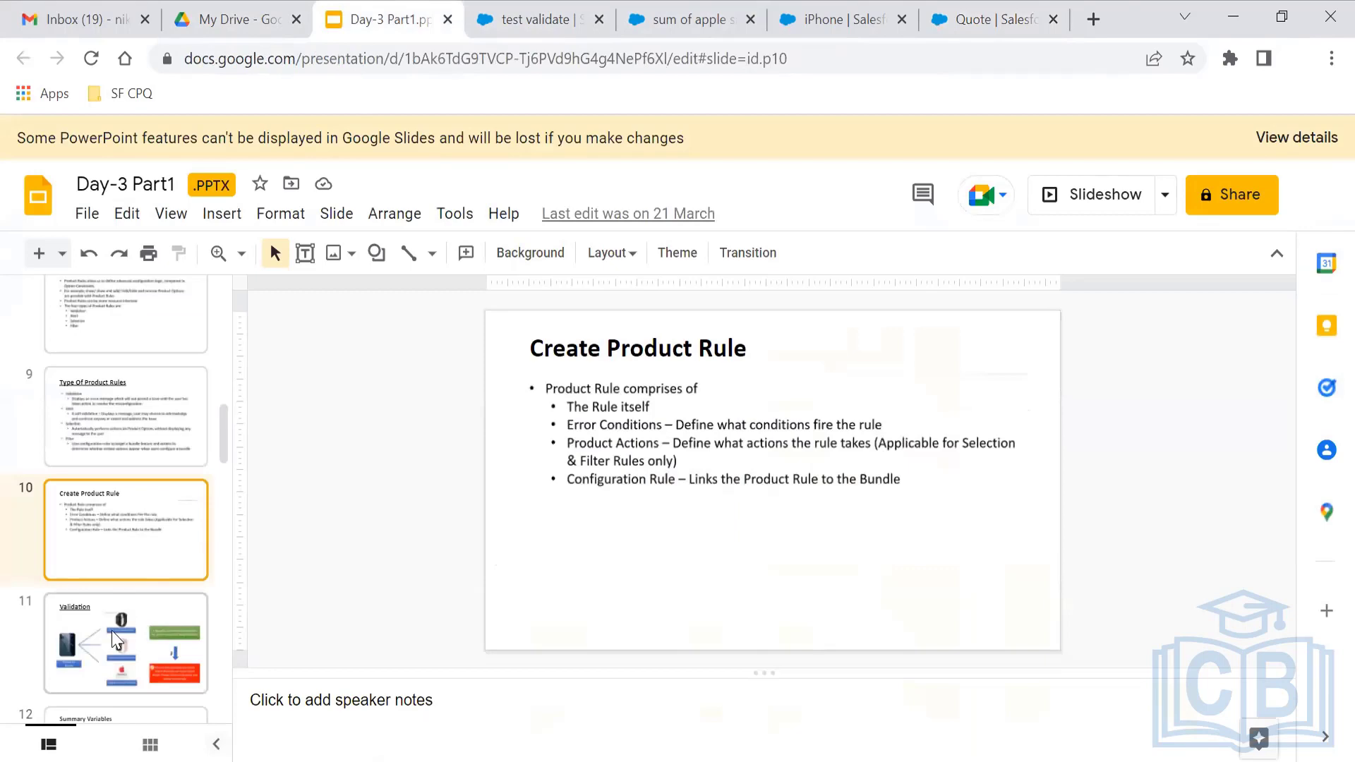
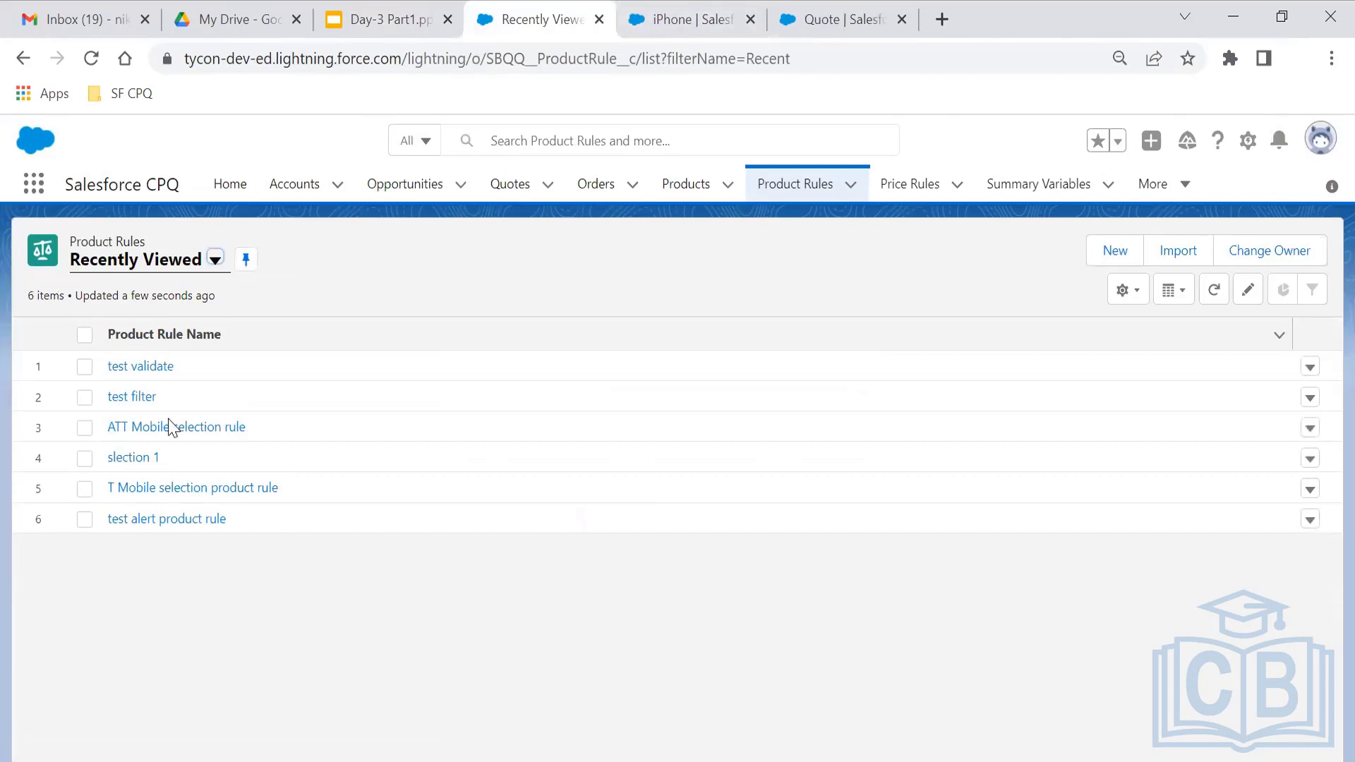
- Open the test alert product rule for editing and review its Active, Type and Scope settings, keeping Alert and Product
{"action": "left_click", "coordinate": [155, 523]}
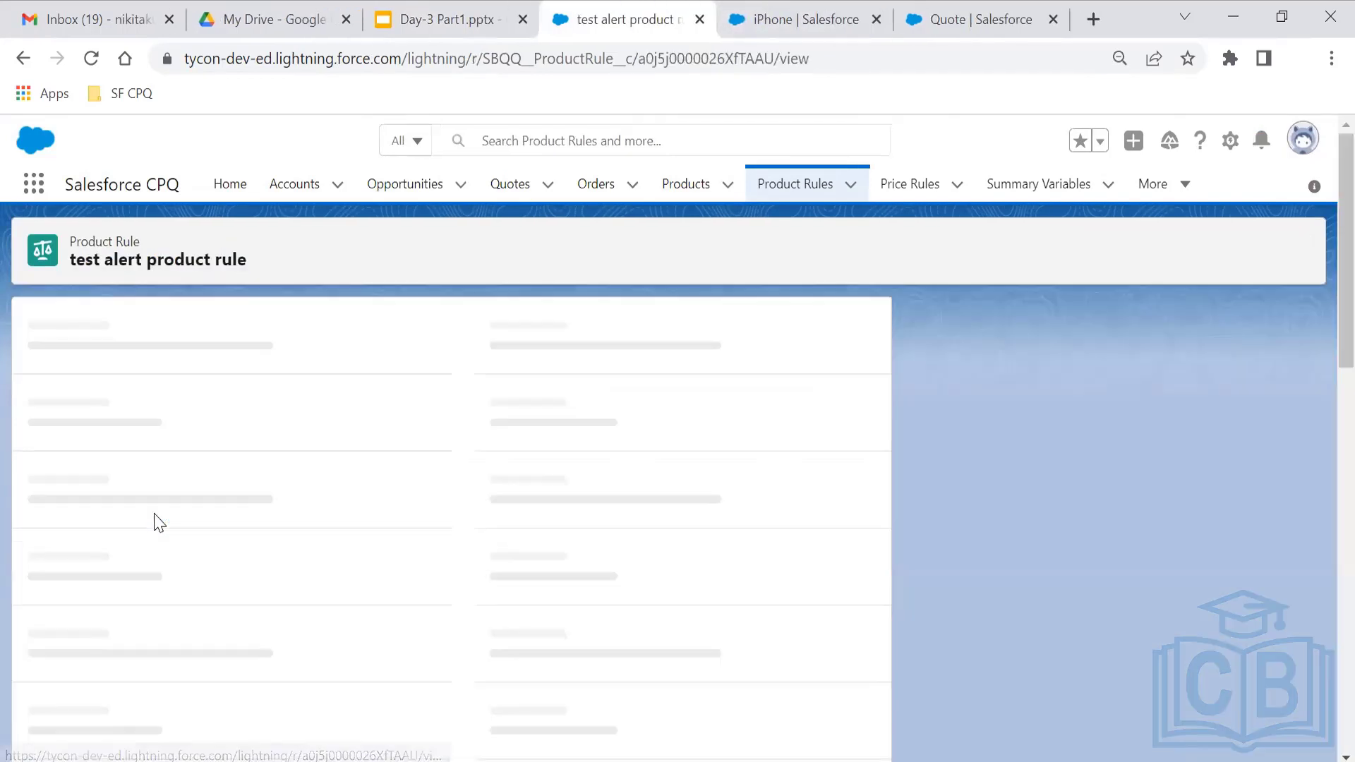
{"action": "left_click", "coordinate": [1016, 253]}
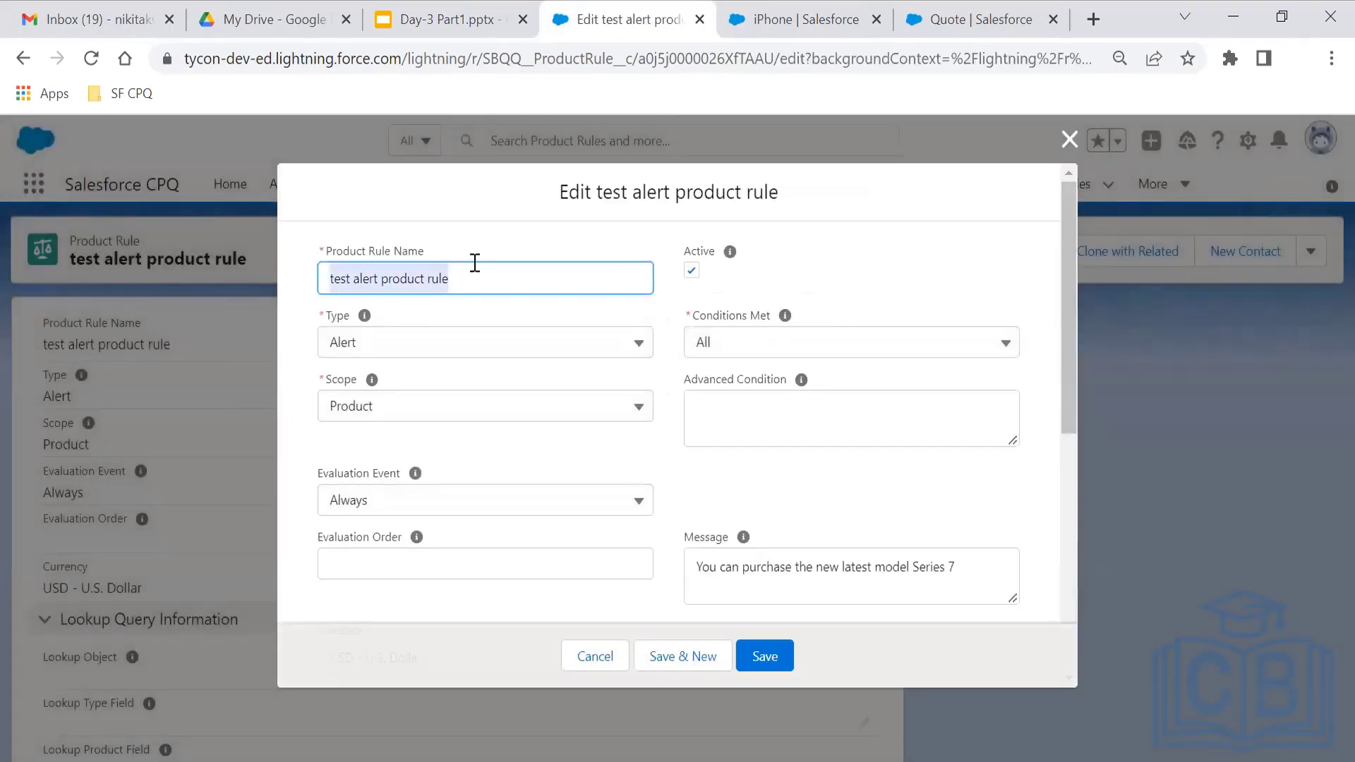
{"action": "left_click", "coordinate": [692, 270]}
{"action": "left_click", "coordinate": [691, 271]}
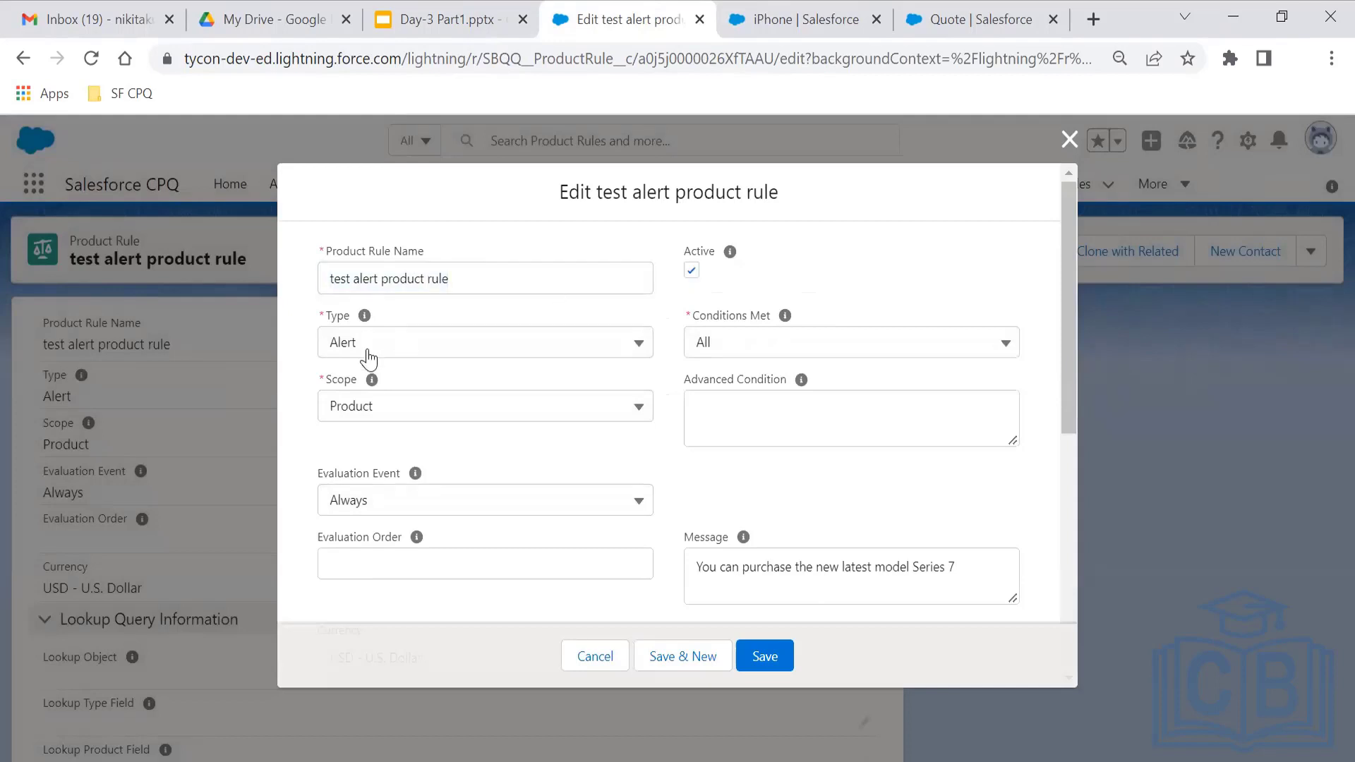
{"action": "left_click", "coordinate": [364, 357]}
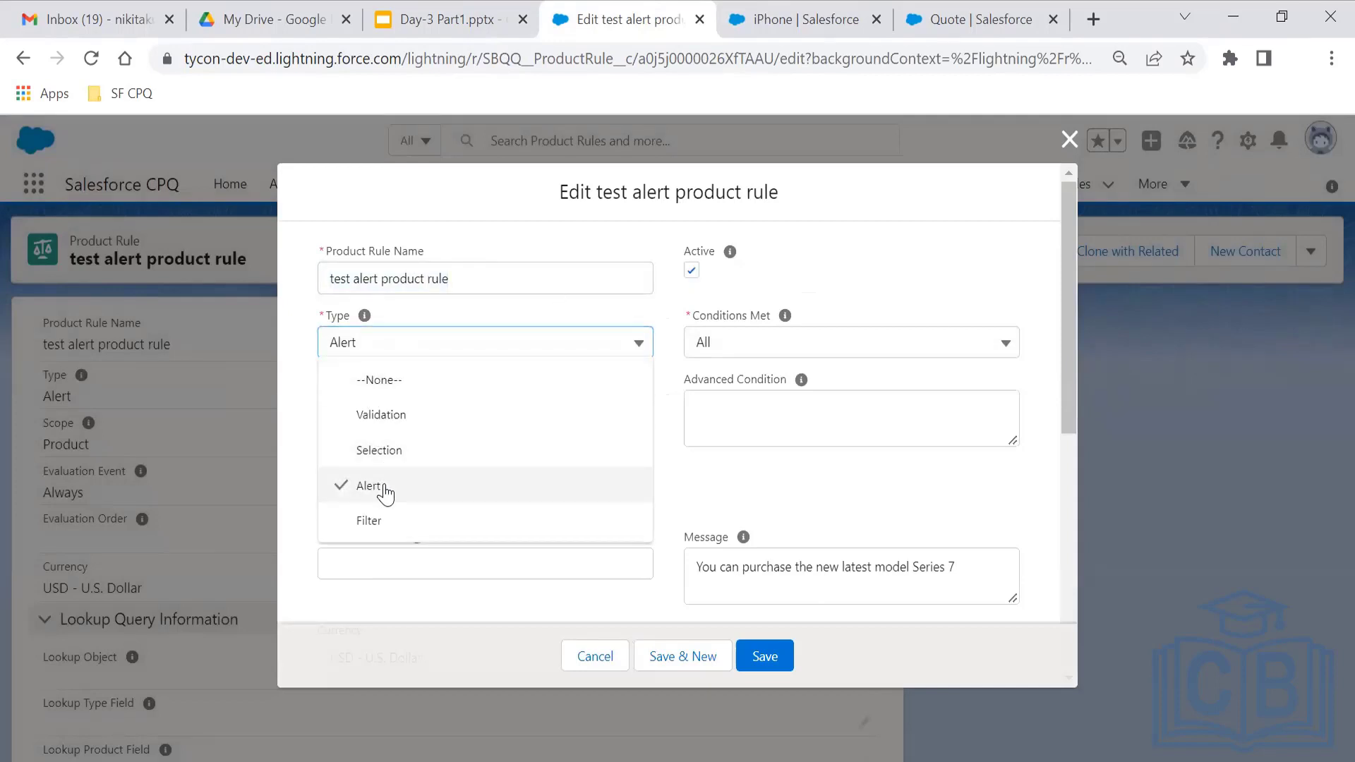
{"action": "left_click", "coordinate": [381, 487]}
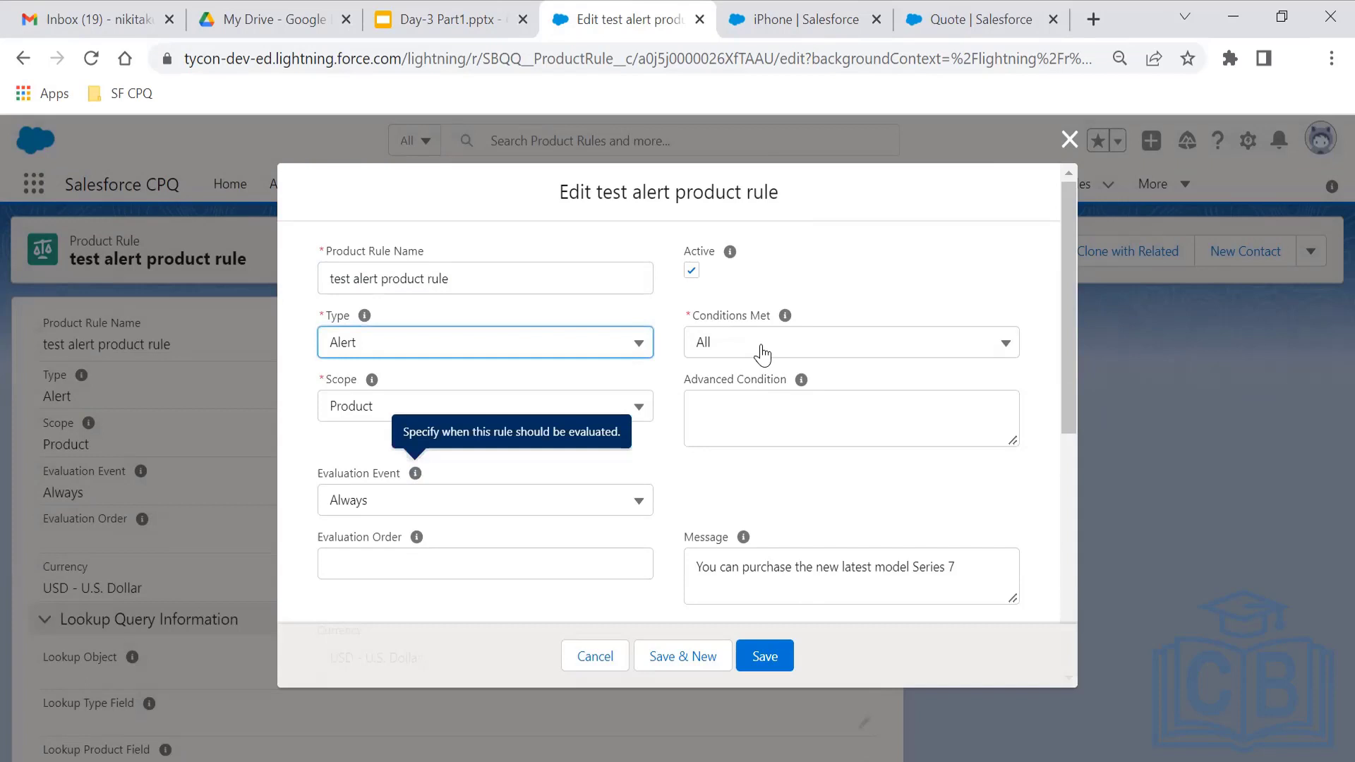
{"action": "left_click", "coordinate": [353, 415]}
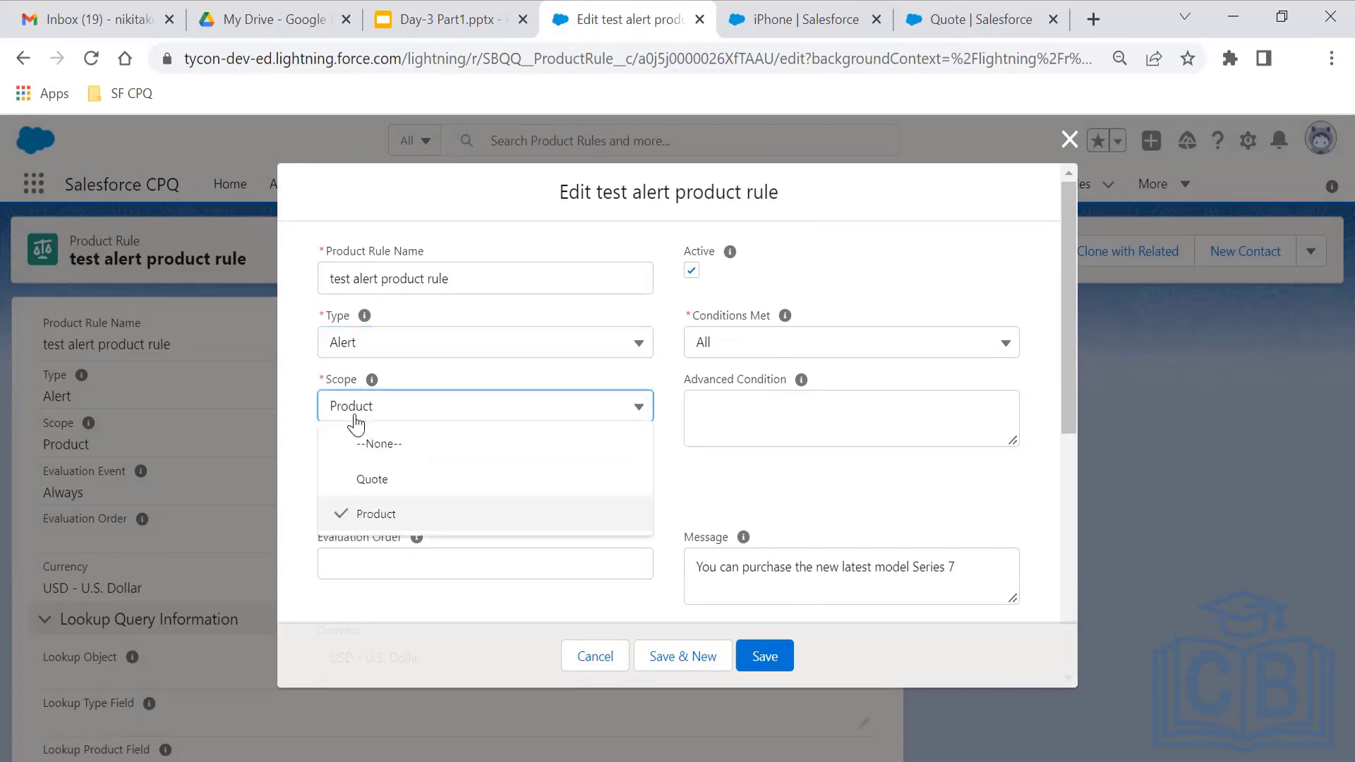
{"action": "left_click", "coordinate": [402, 517]}
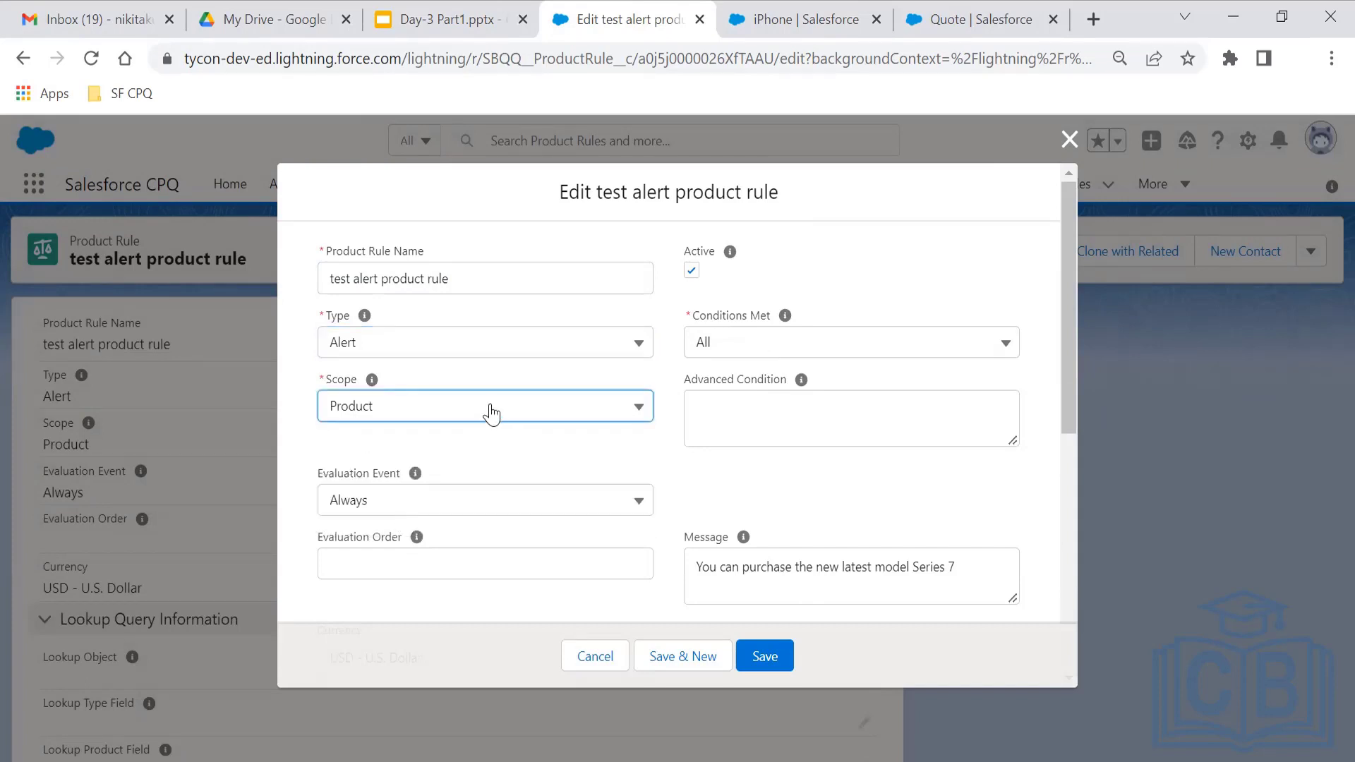
- Review the Evaluation Event options of the alert rule and keep Always selected
{"action": "scroll", "coordinate": [1071, 325], "scroll_direction": "down", "scroll_amount": 1}
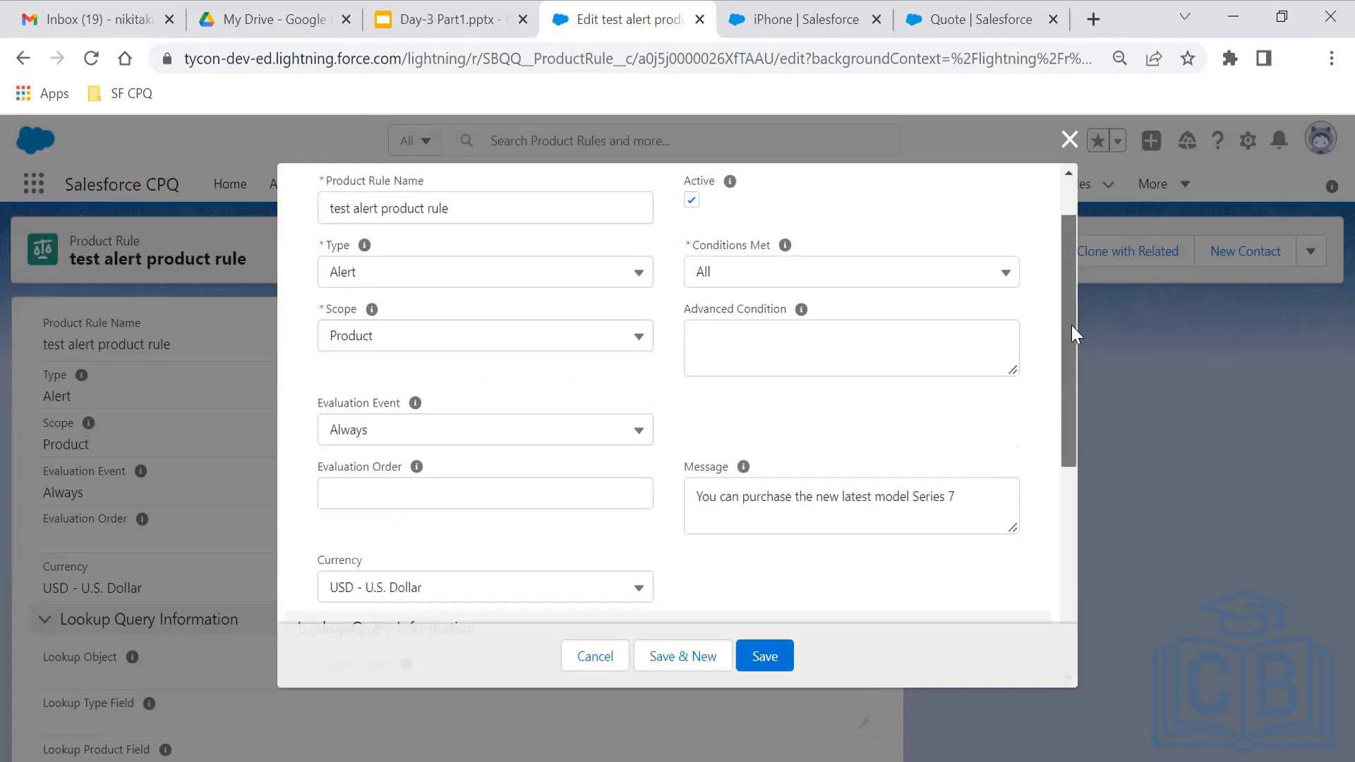
{"action": "scroll", "coordinate": [1071, 324], "scroll_direction": "down", "scroll_amount": 2}
{"action": "double_click", "coordinate": [541, 293]}
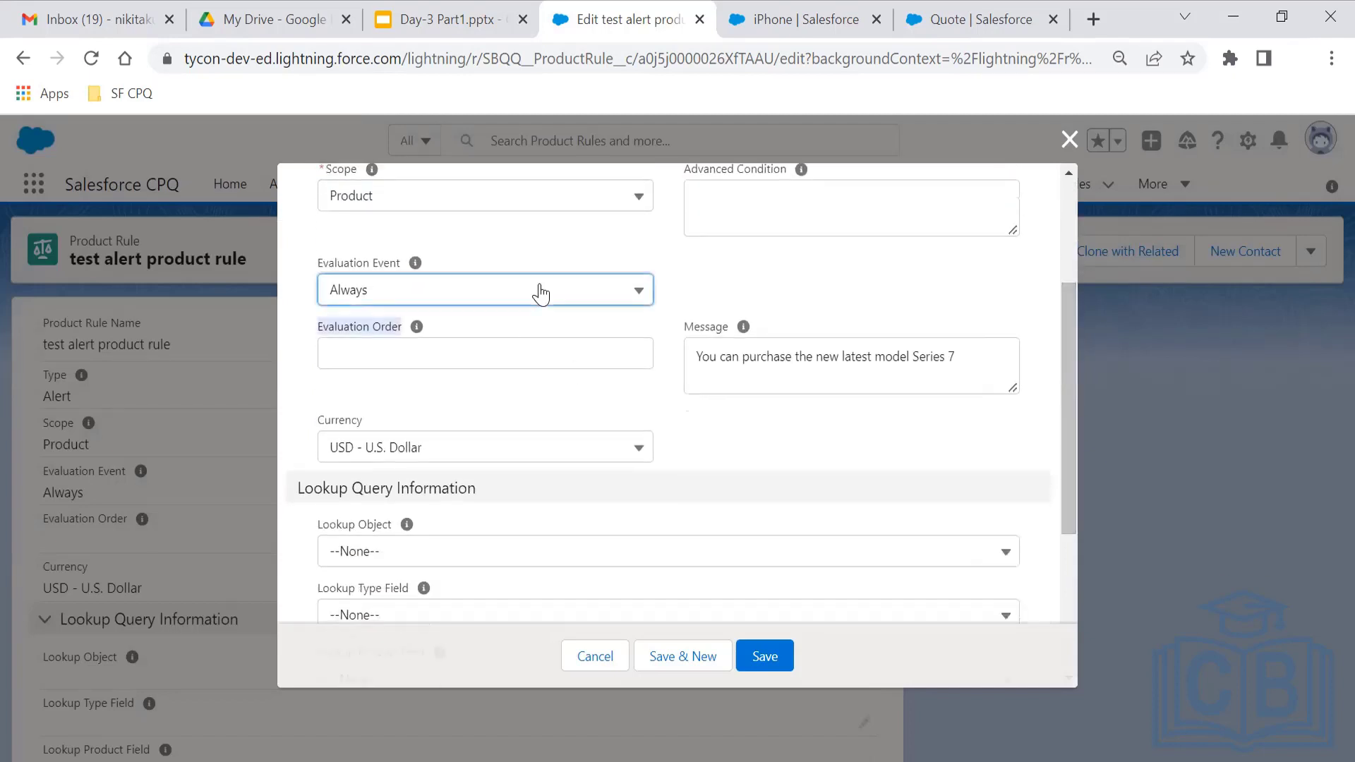
{"action": "left_click", "coordinate": [540, 293]}
{"action": "left_click", "coordinate": [664, 371]}
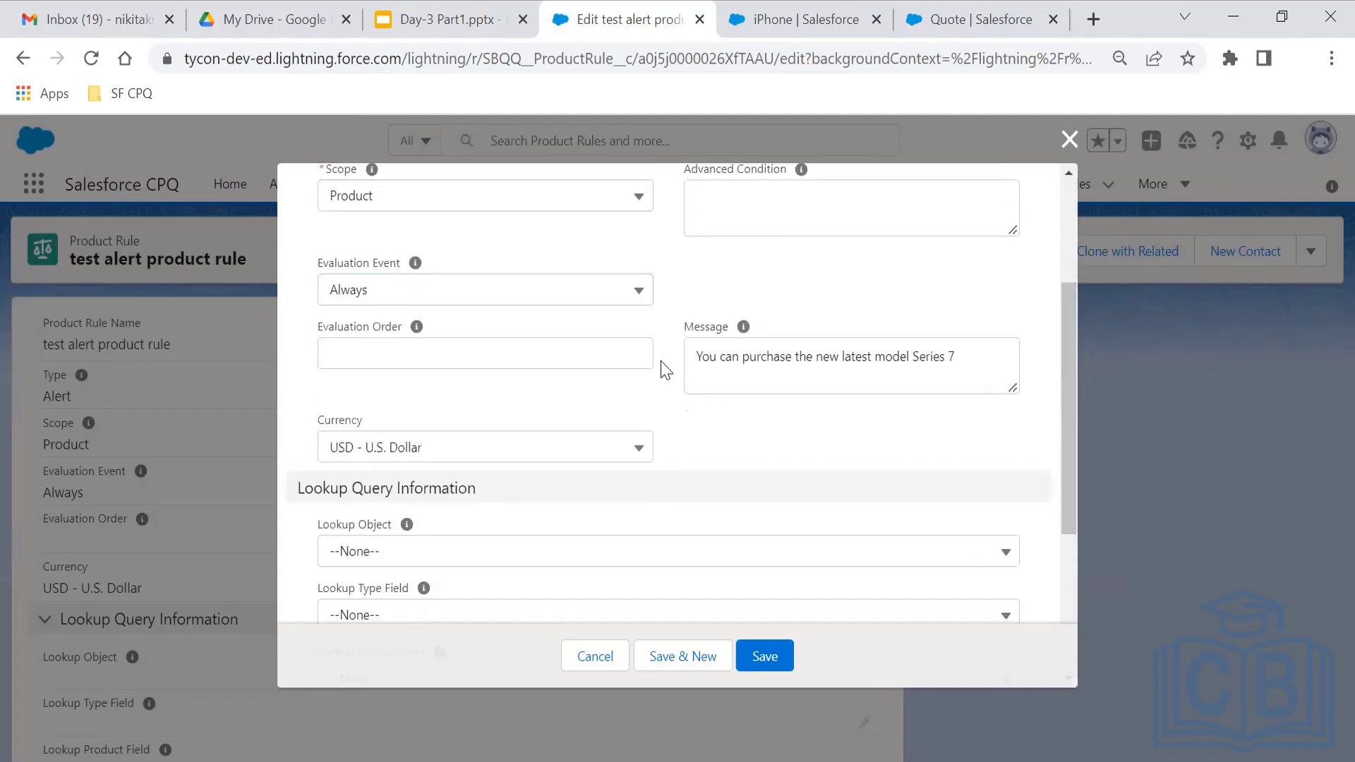
{"action": "left_click", "coordinate": [599, 293]}
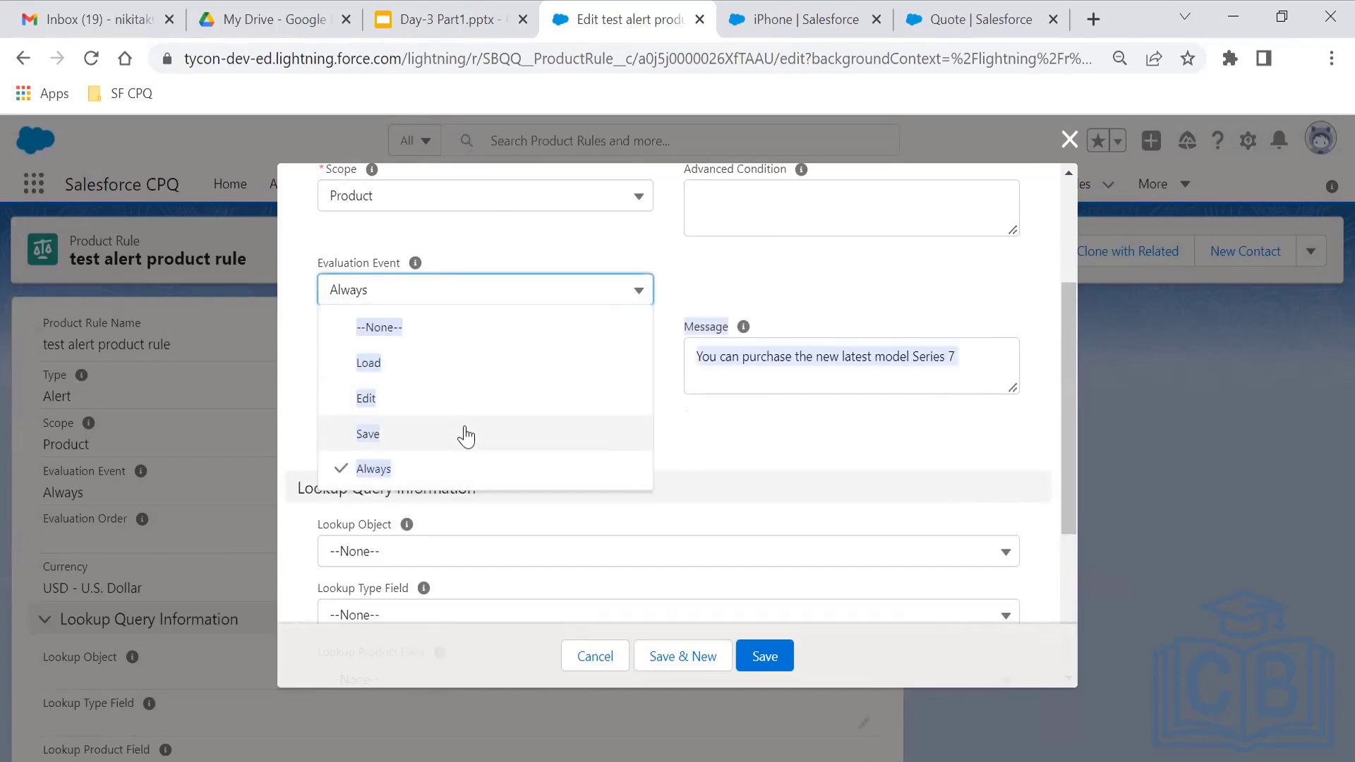
{"action": "left_click", "coordinate": [429, 468]}
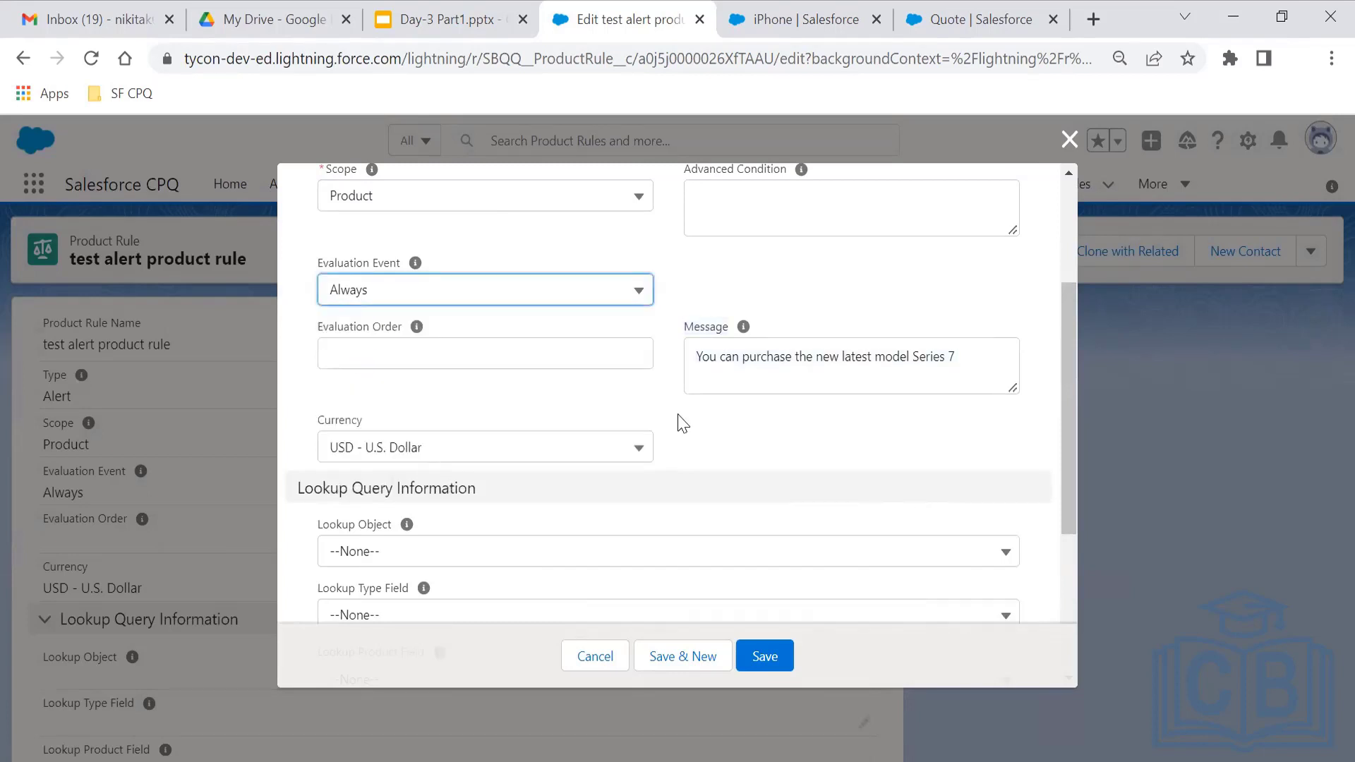
- Examine the Message text of the alert rule about purchasing the Series 7 model
{"action": "left_click", "coordinate": [681, 422]}
{"action": "left_click", "coordinate": [743, 367]}
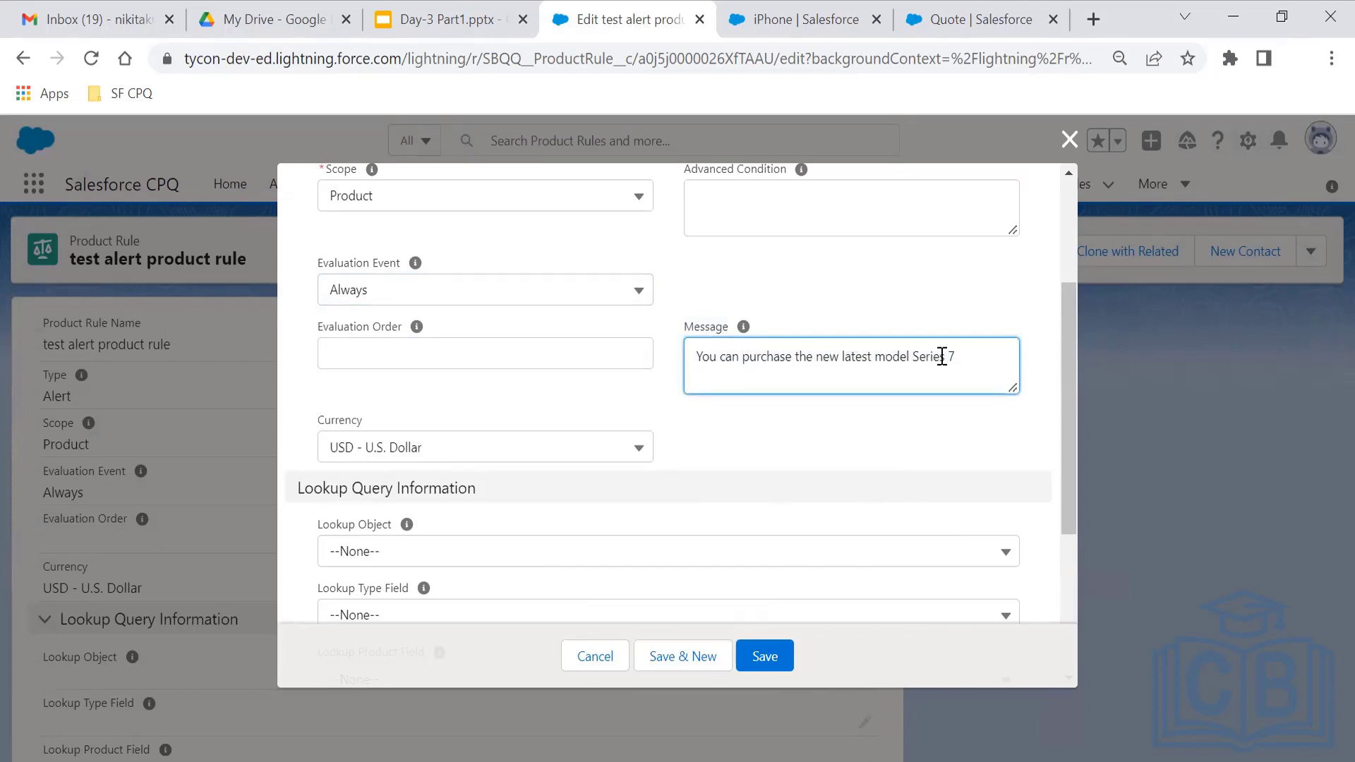
{"action": "left_click_drag", "start_coordinate": [968, 357], "coordinate": [635, 387]}
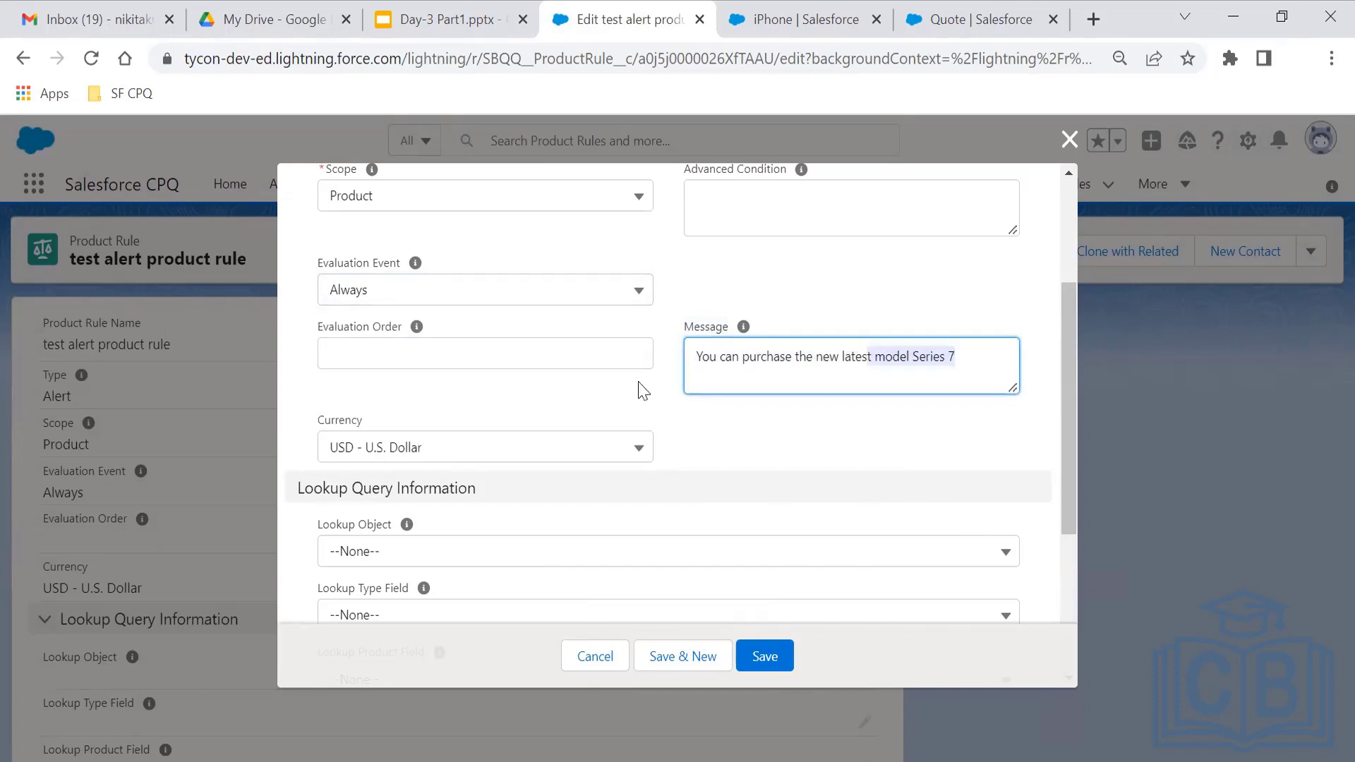
{"action": "left_click", "coordinate": [691, 434]}
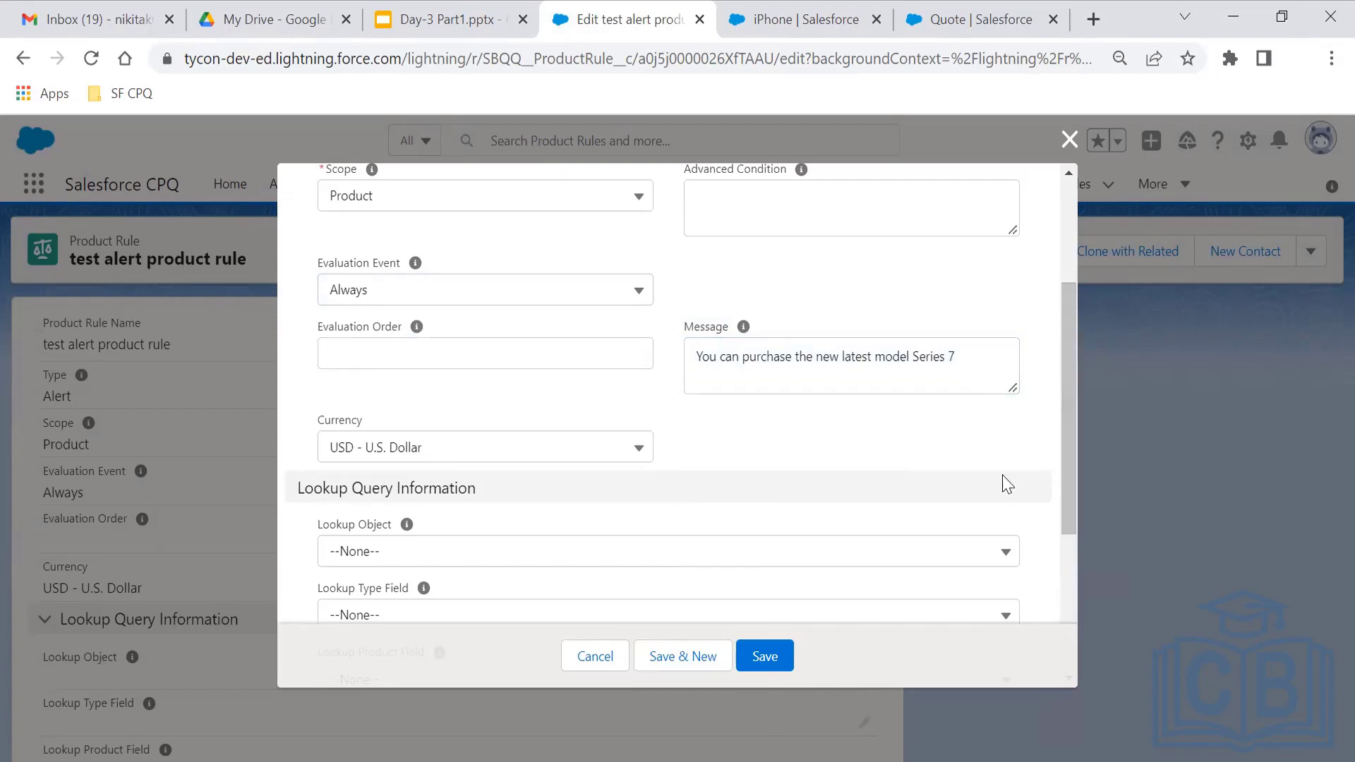
- Save the test alert product rule and open its error condition 000001 for editing
{"action": "left_click", "coordinate": [764, 656]}
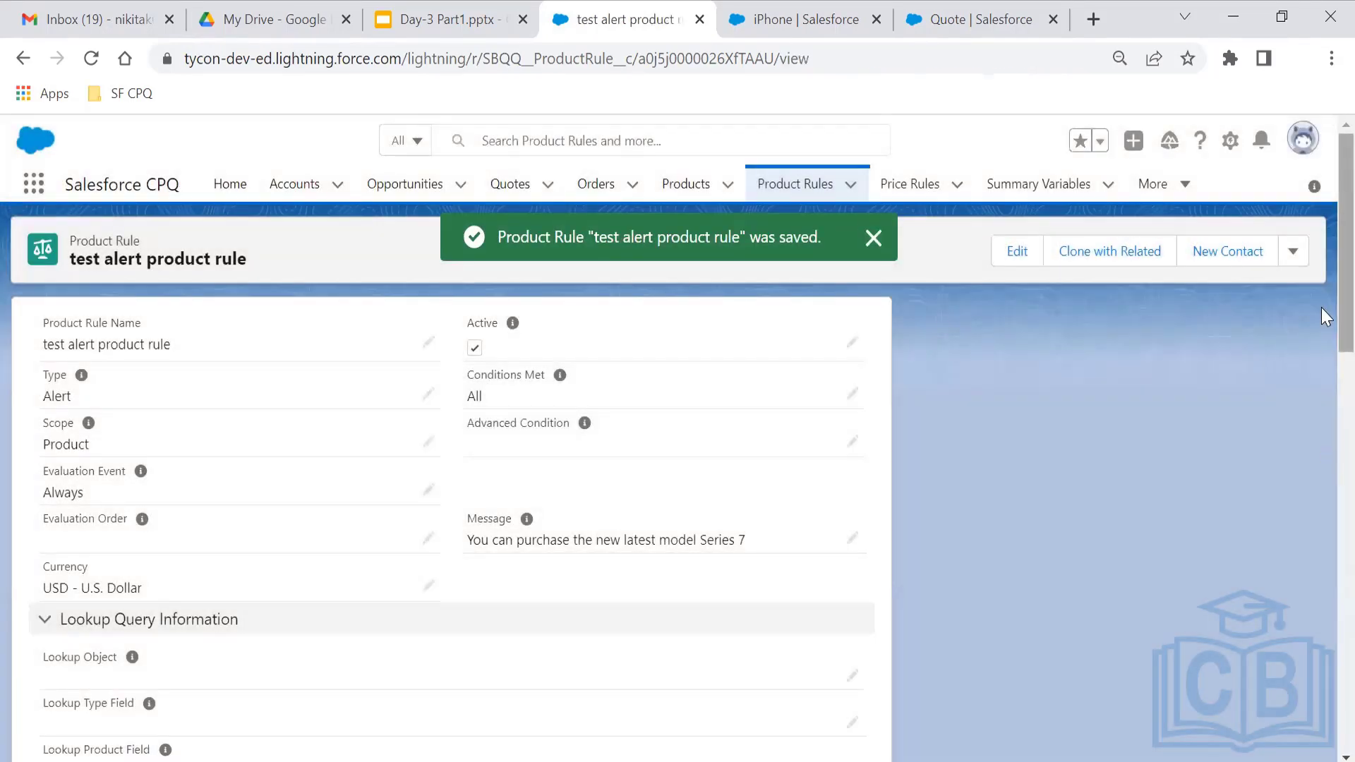
{"action": "scroll", "coordinate": [1321, 480], "scroll_direction": "down", "scroll_amount": 6}
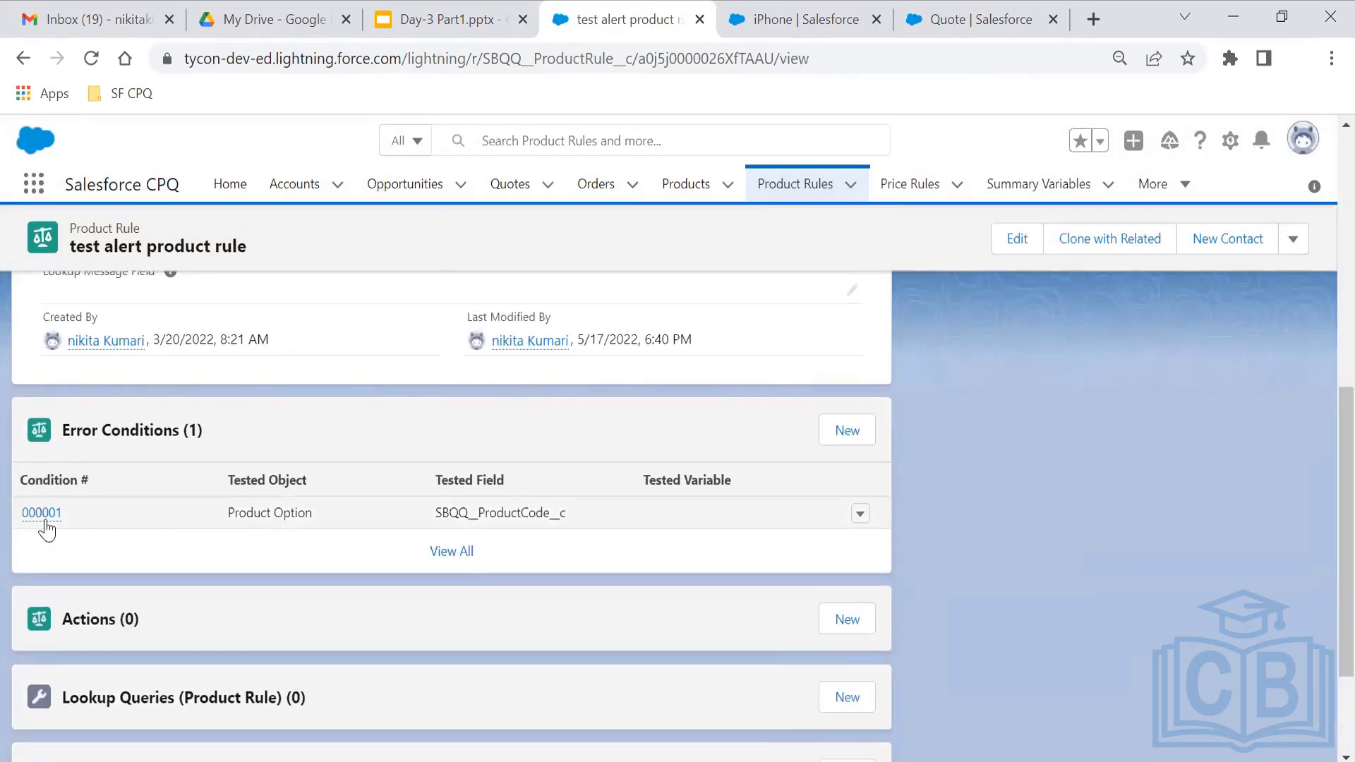
{"action": "left_click", "coordinate": [42, 514]}
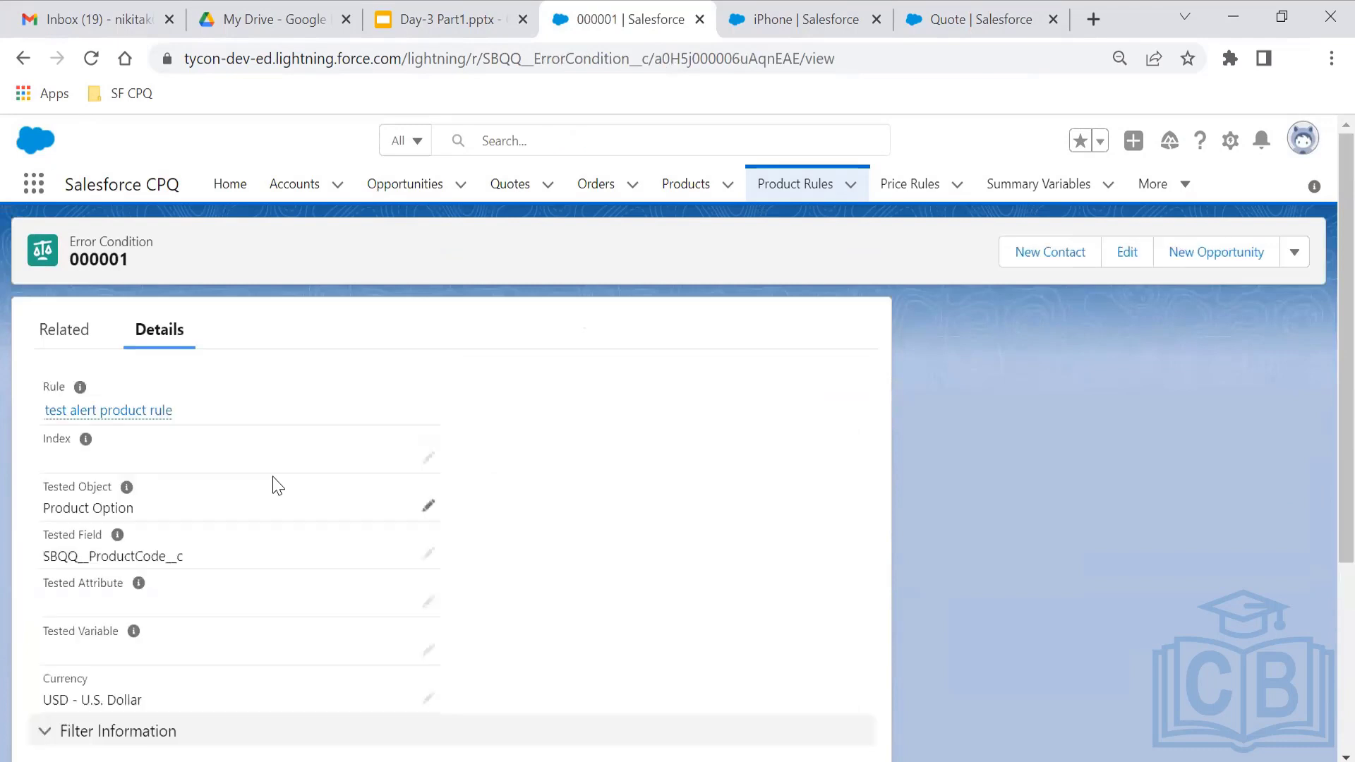
{"action": "left_click", "coordinate": [1127, 251]}
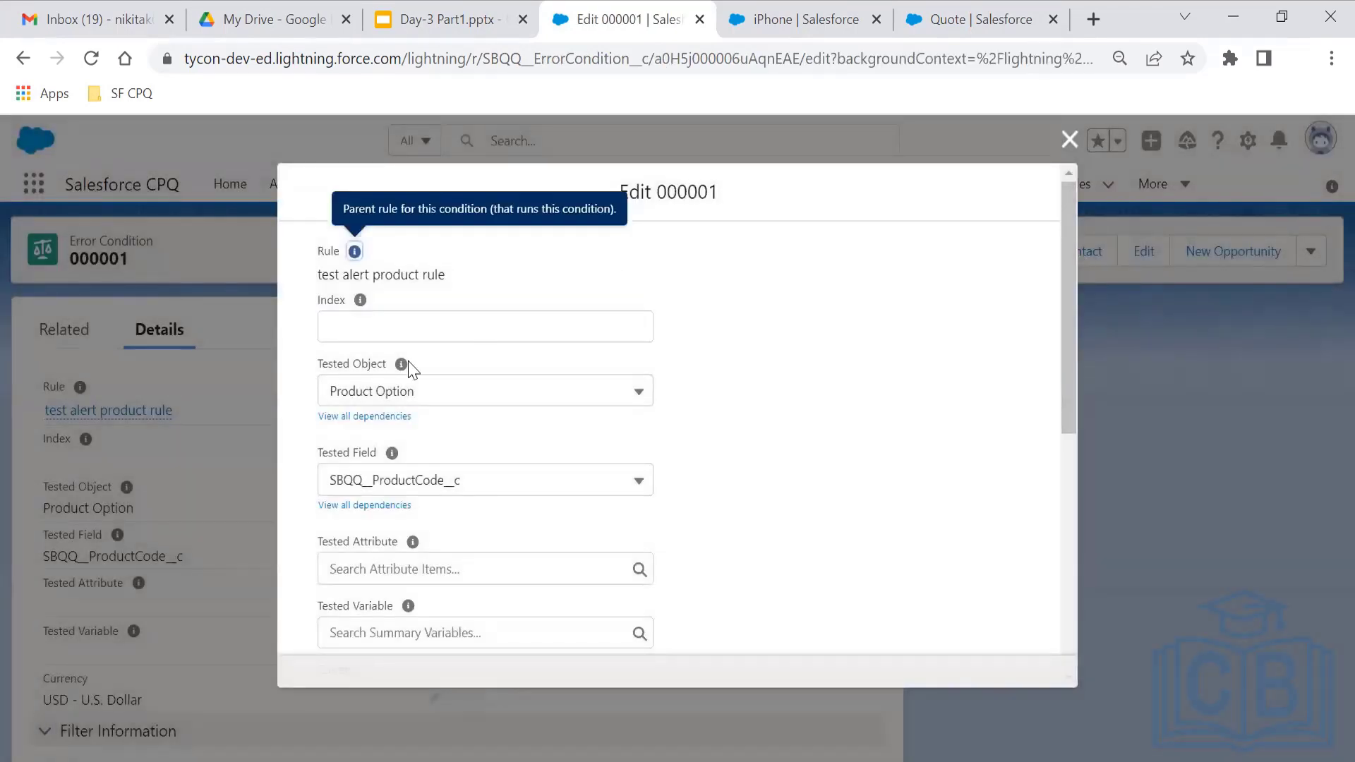
- Examine the error condition's Tested Object setting and the summary variables offered for Tested Variable
{"action": "left_click", "coordinate": [428, 400]}
{"action": "left_click", "coordinate": [427, 399]}
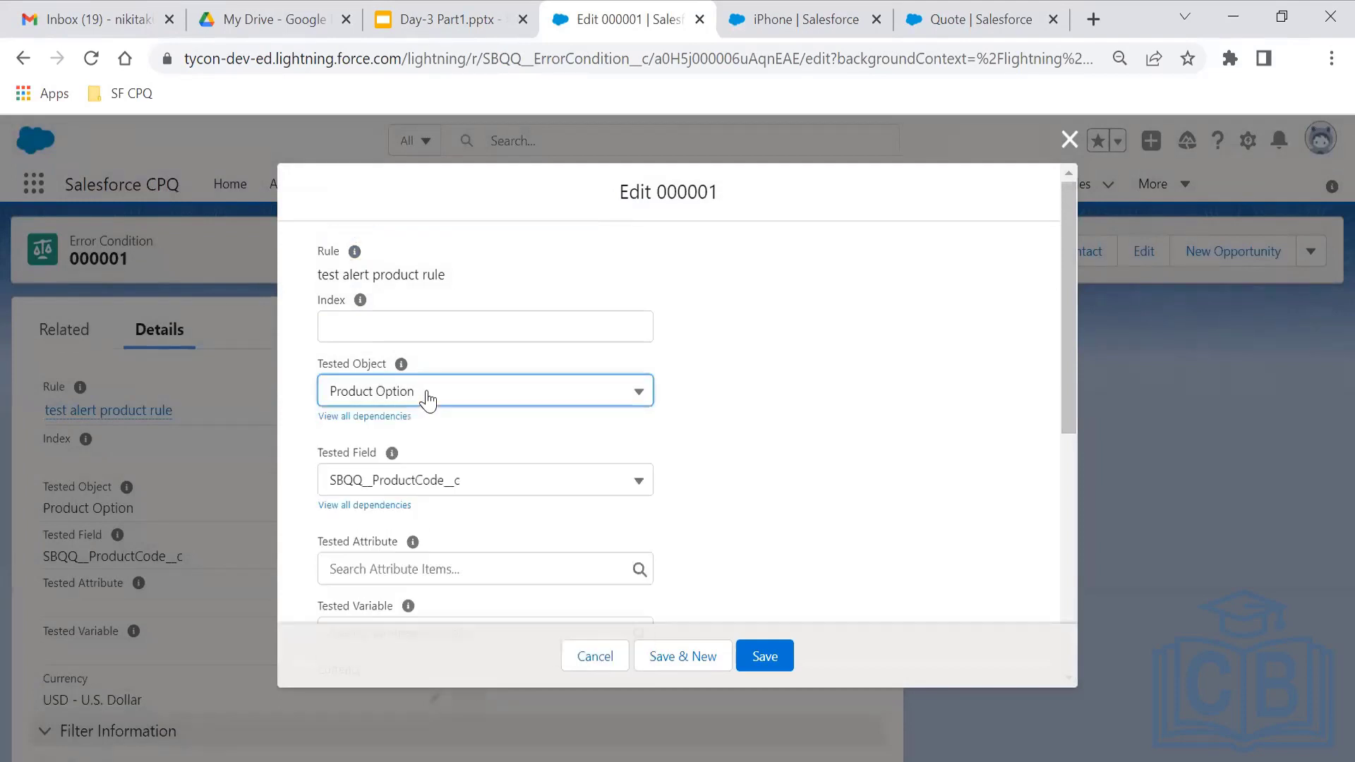
{"action": "left_click_drag", "start_coordinate": [1062, 240], "coordinate": [1056, 319]}
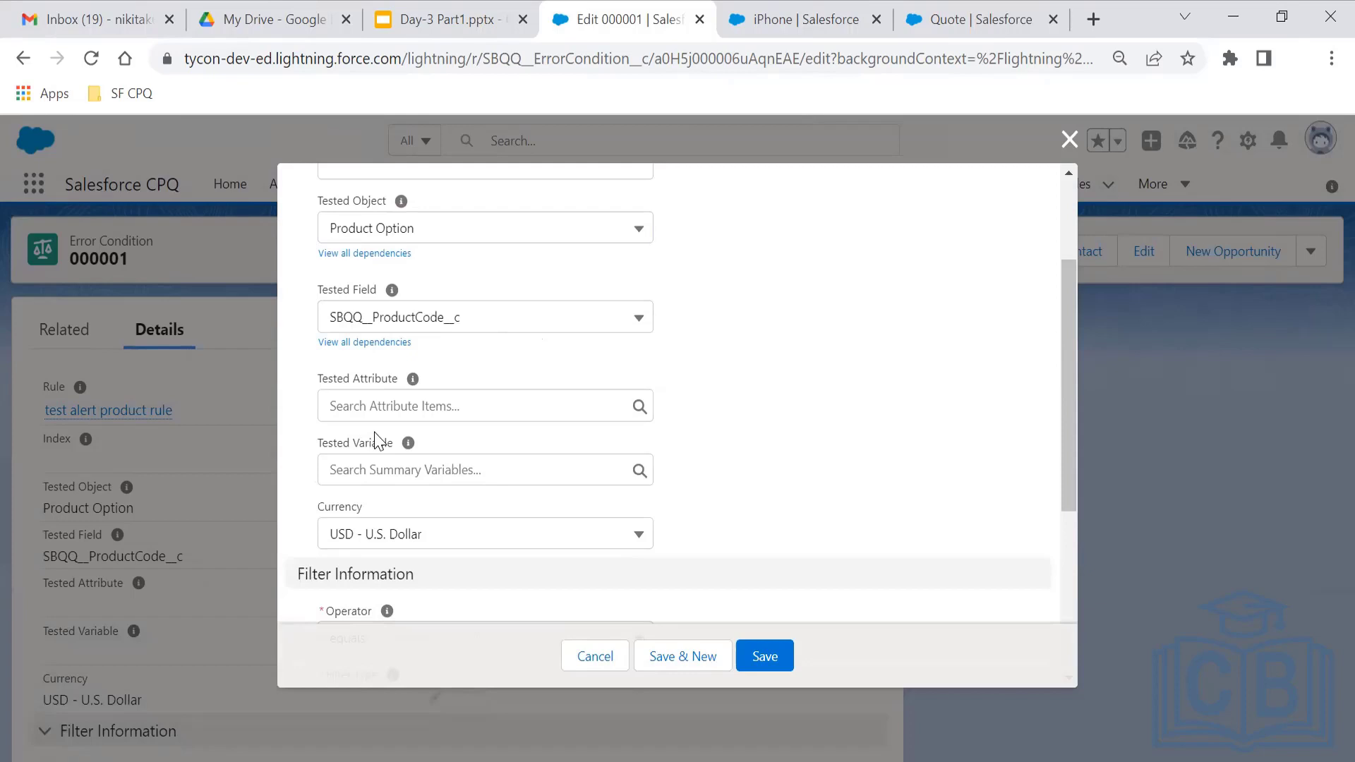
{"action": "left_click", "coordinate": [324, 448]}
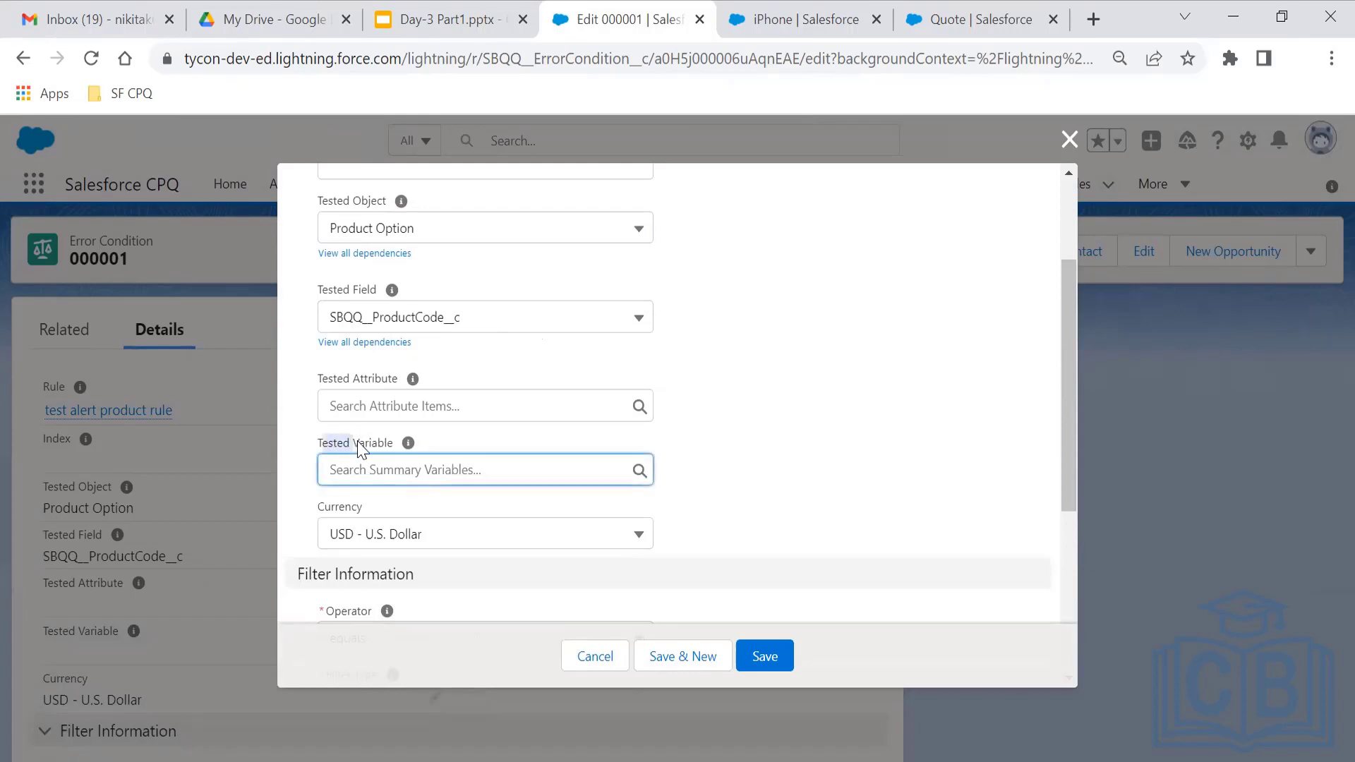
{"action": "left_click", "coordinate": [324, 447]}
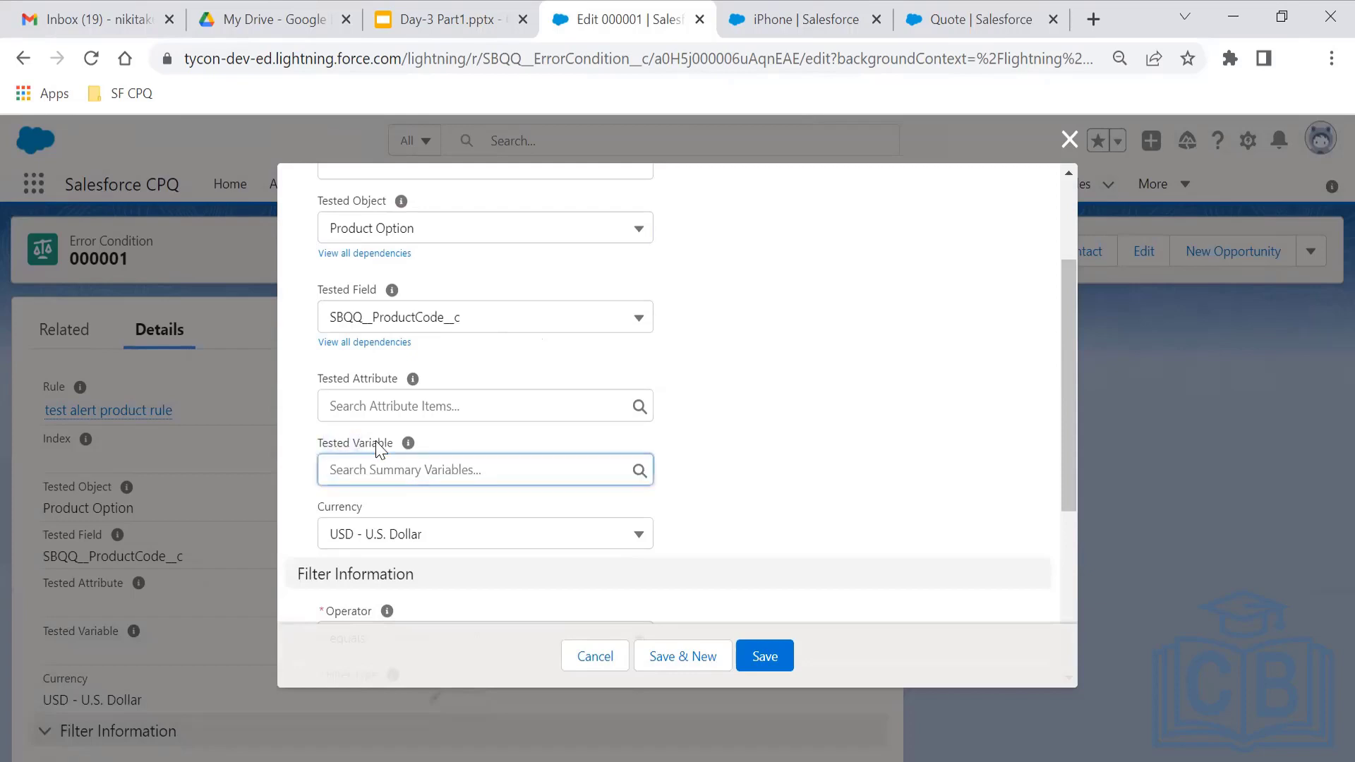
{"action": "left_click", "coordinate": [320, 433]}
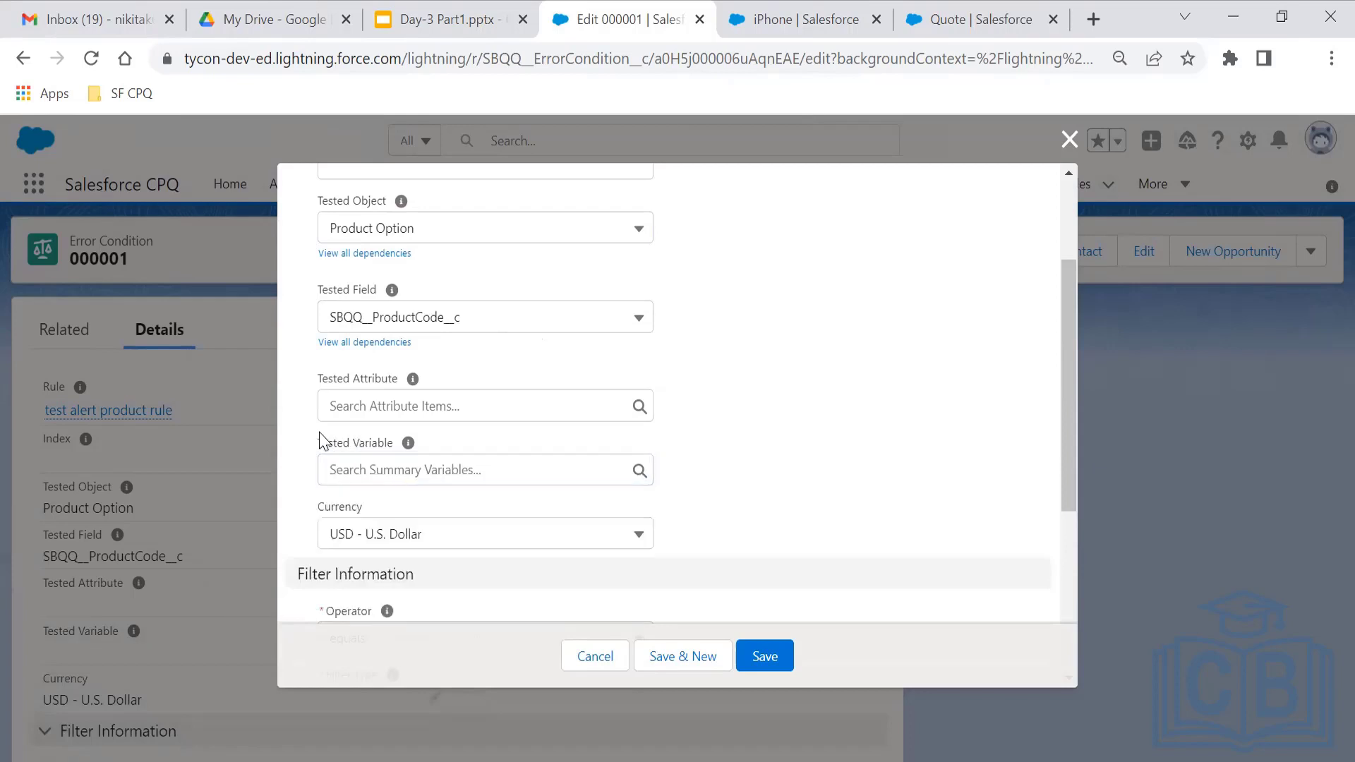
{"action": "left_click", "coordinate": [390, 470]}
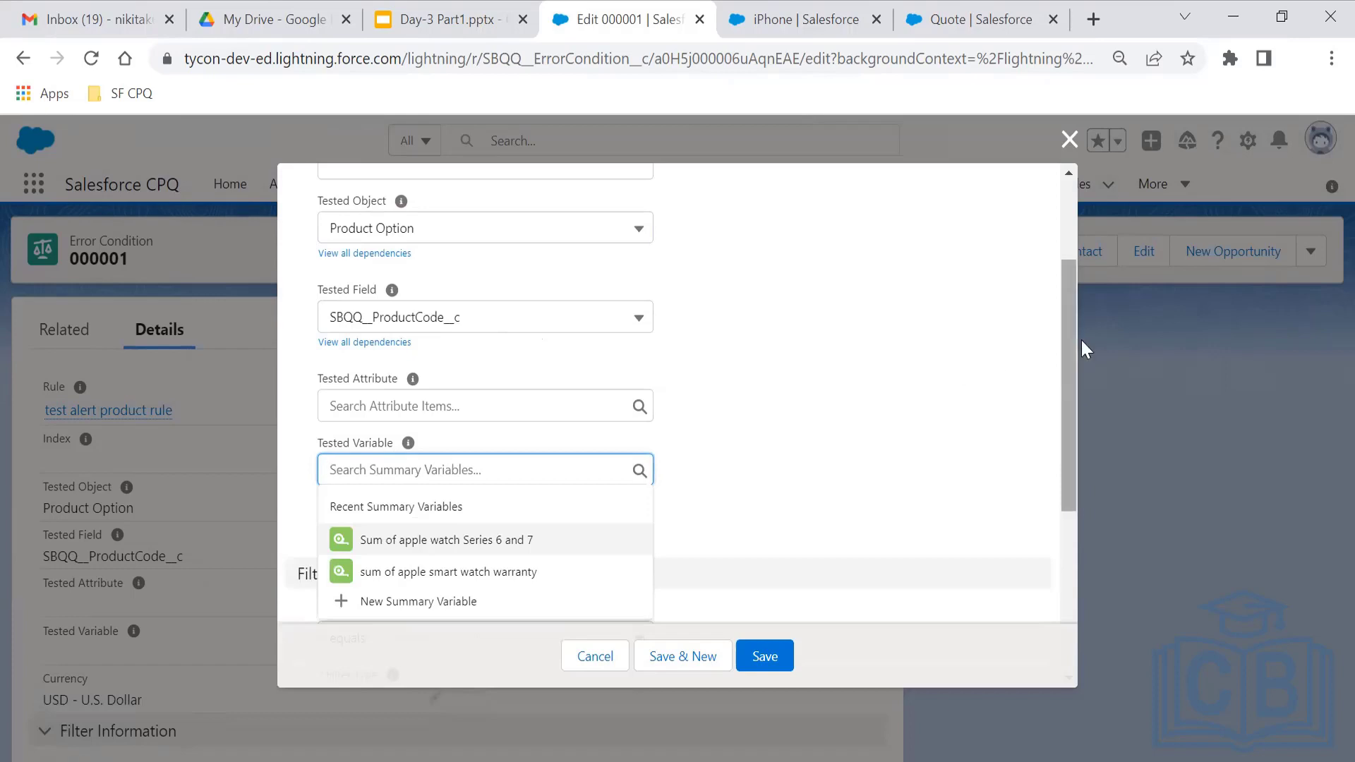
- Examine the error condition's filter information, including the Filter Type options, Filter Value and available Filter Variables
{"action": "left_click_drag", "start_coordinate": [1068, 336], "coordinate": [1090, 526]}
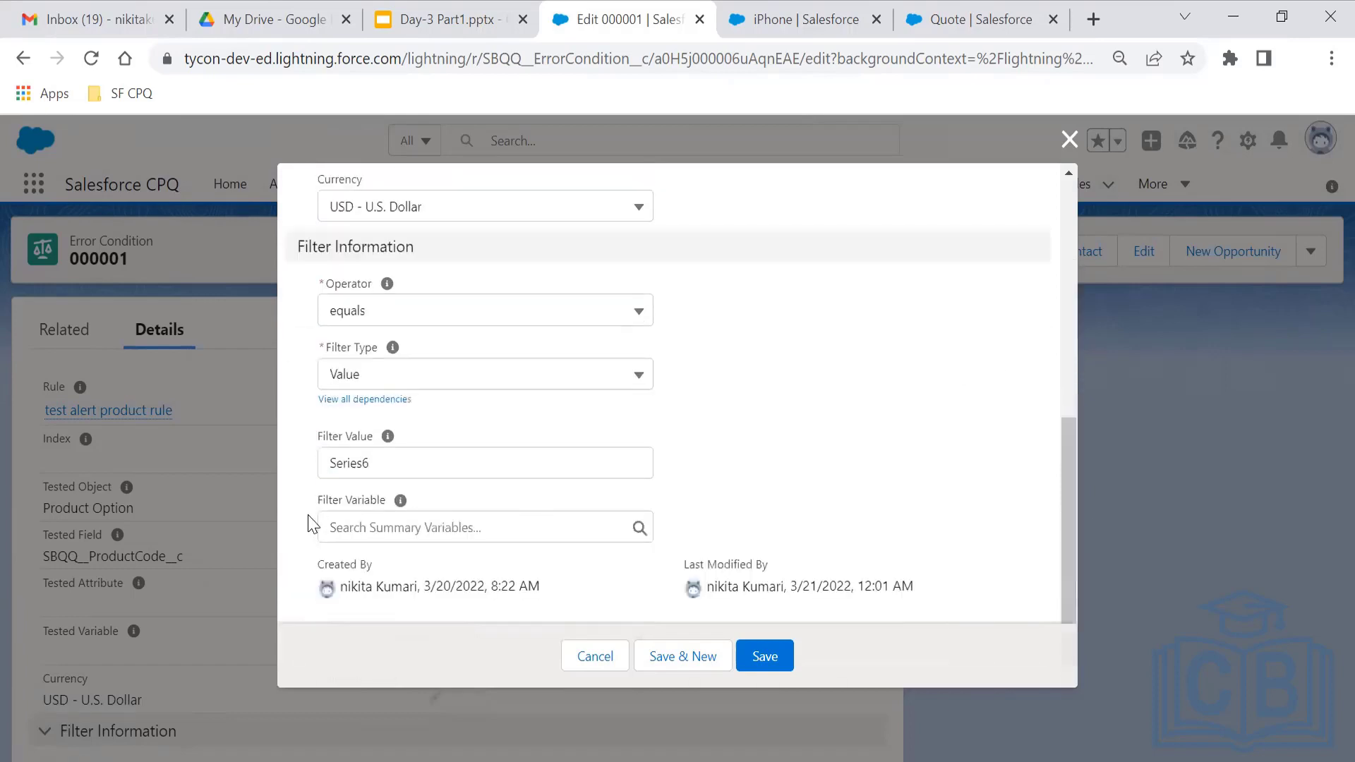
{"action": "left_click", "coordinate": [375, 523]}
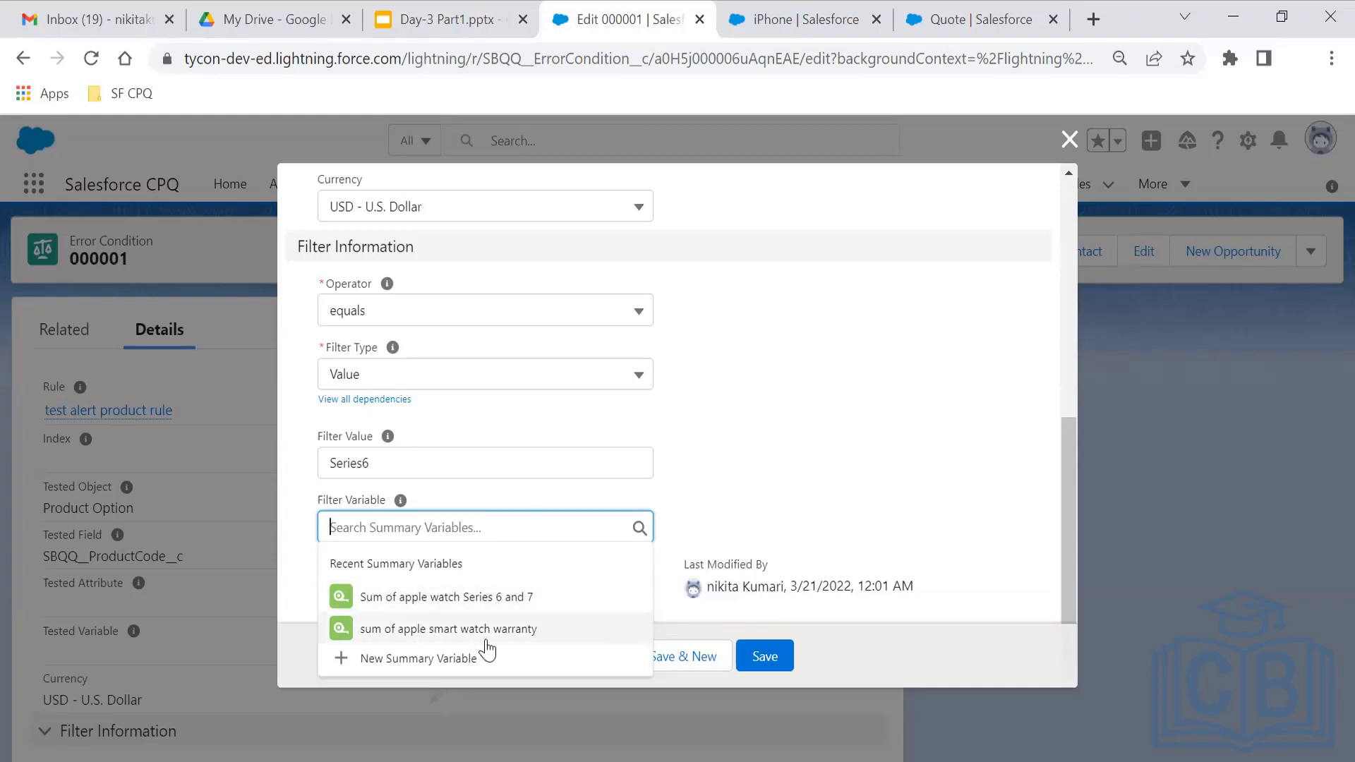
{"action": "left_click_drag", "start_coordinate": [1069, 475], "coordinate": [1086, 315]}
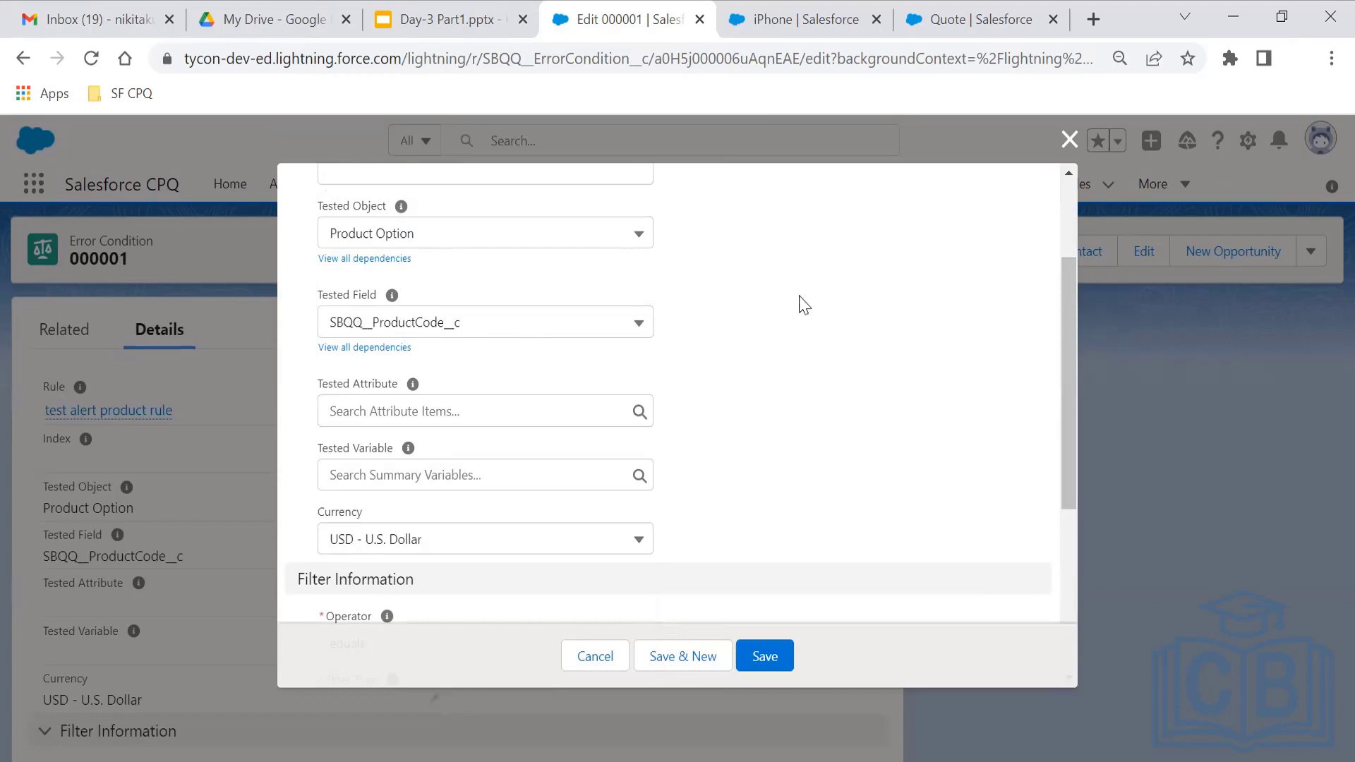
{"action": "left_click_drag", "start_coordinate": [1065, 281], "coordinate": [1059, 446]}
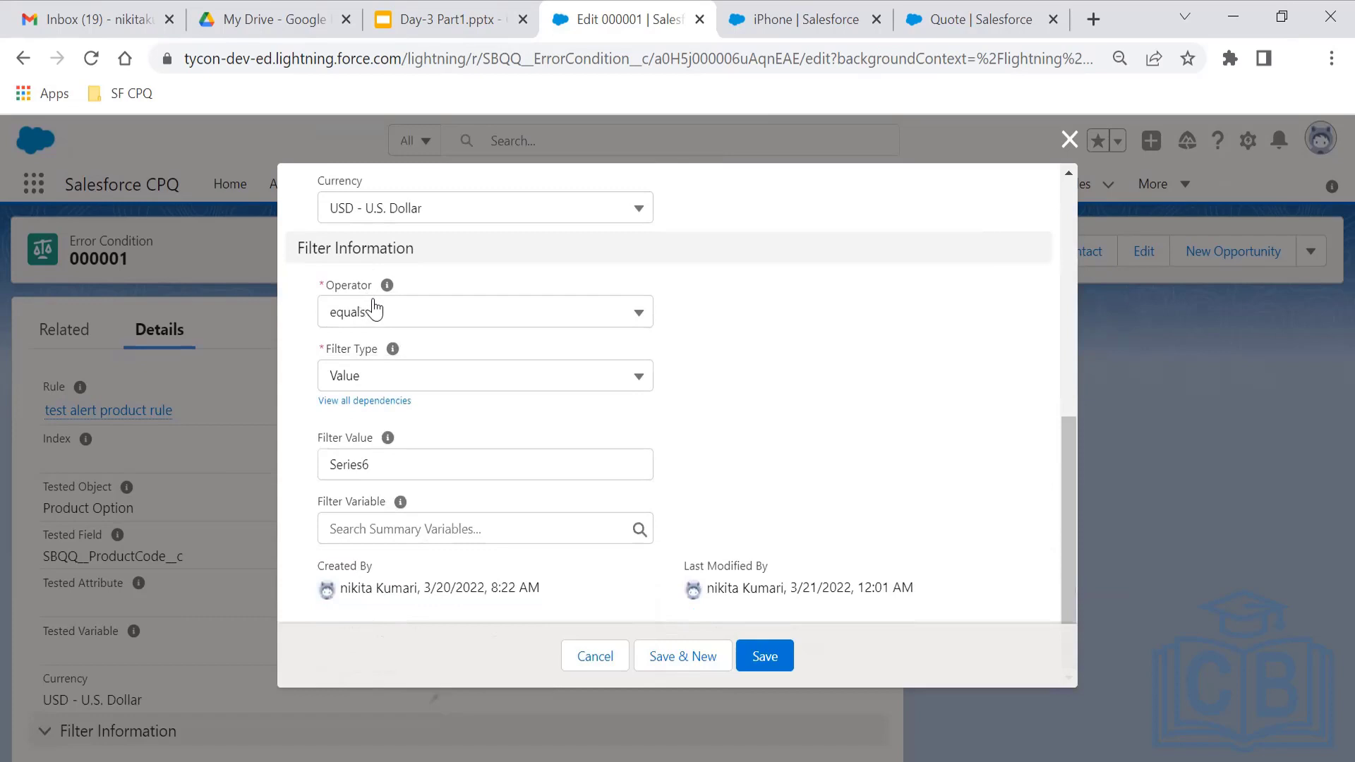
{"action": "left_click", "coordinate": [364, 376]}
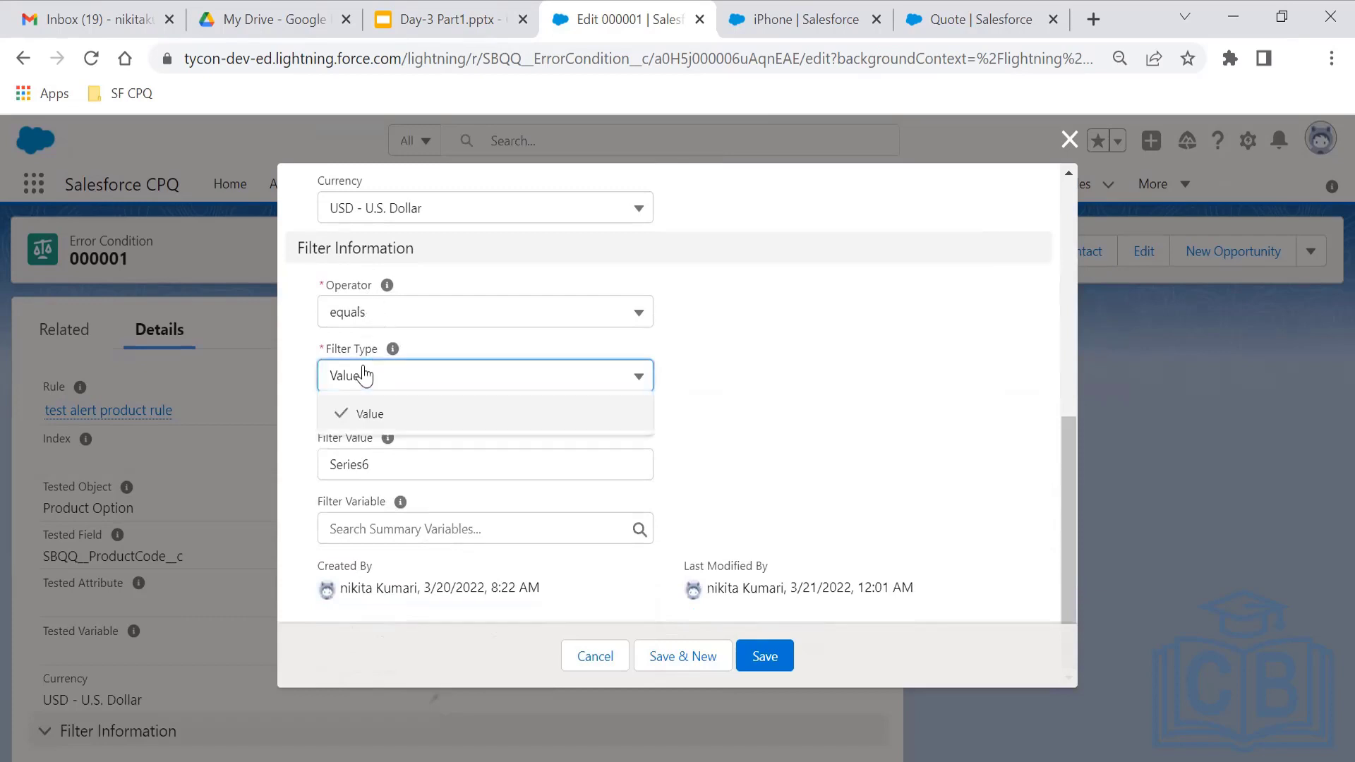
{"action": "left_click", "coordinate": [364, 376]}
{"action": "left_click_drag", "start_coordinate": [388, 464], "coordinate": [333, 457]}
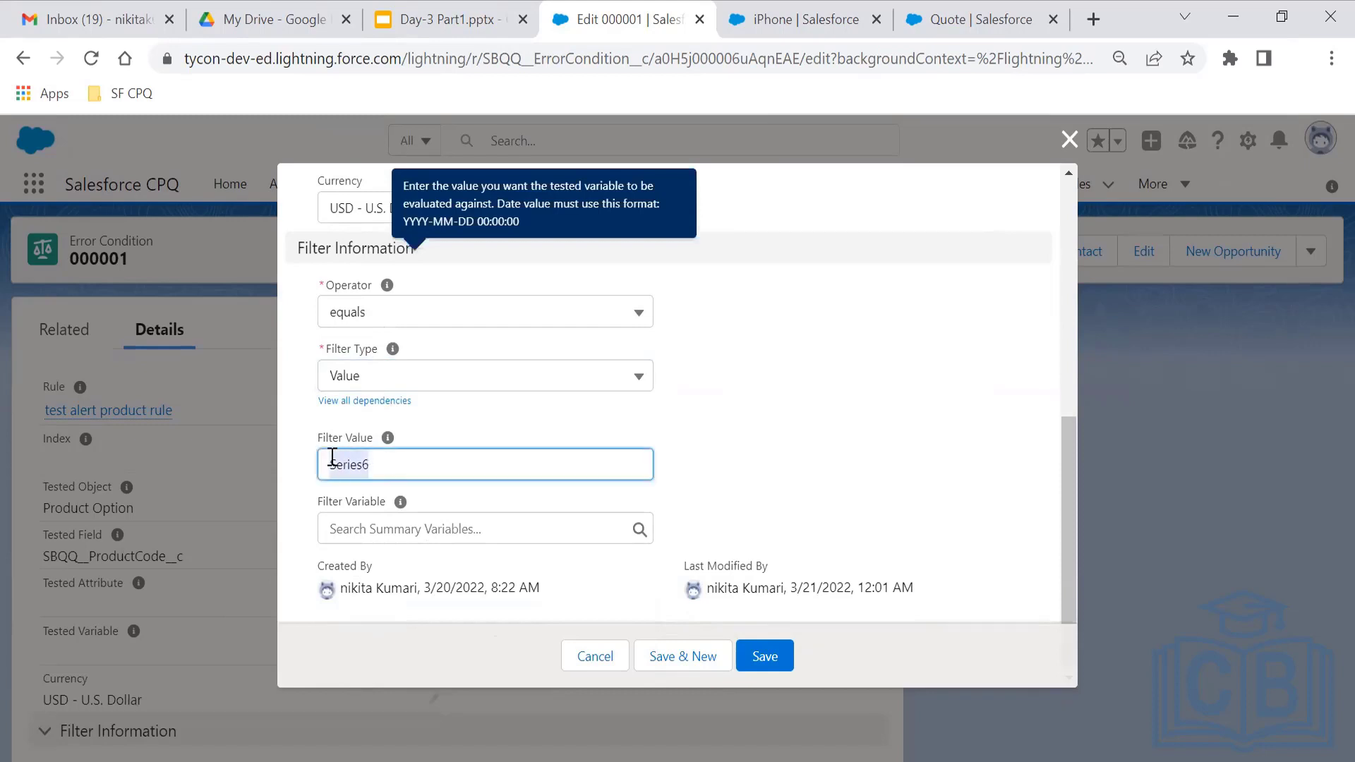
{"action": "left_click", "coordinate": [386, 466]}
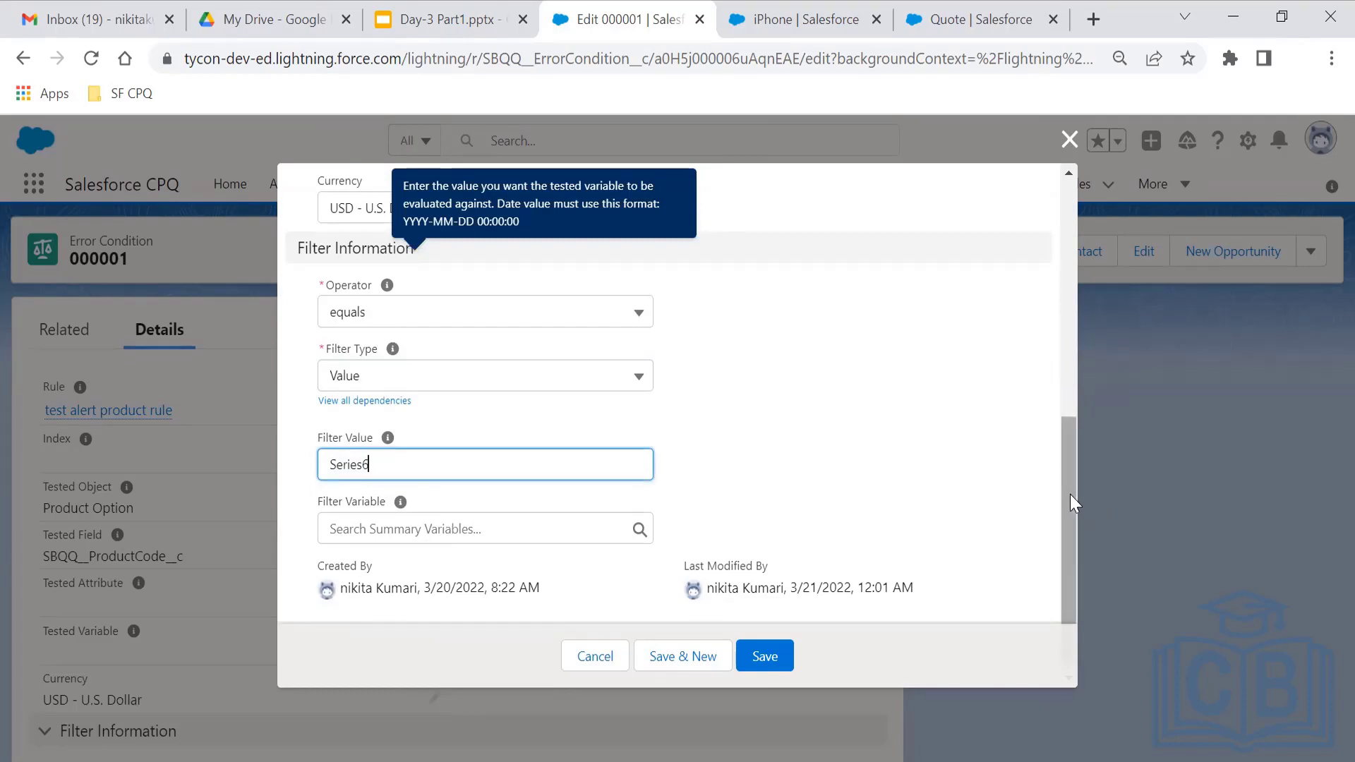
{"action": "left_click_drag", "start_coordinate": [1070, 494], "coordinate": [1047, 339]}
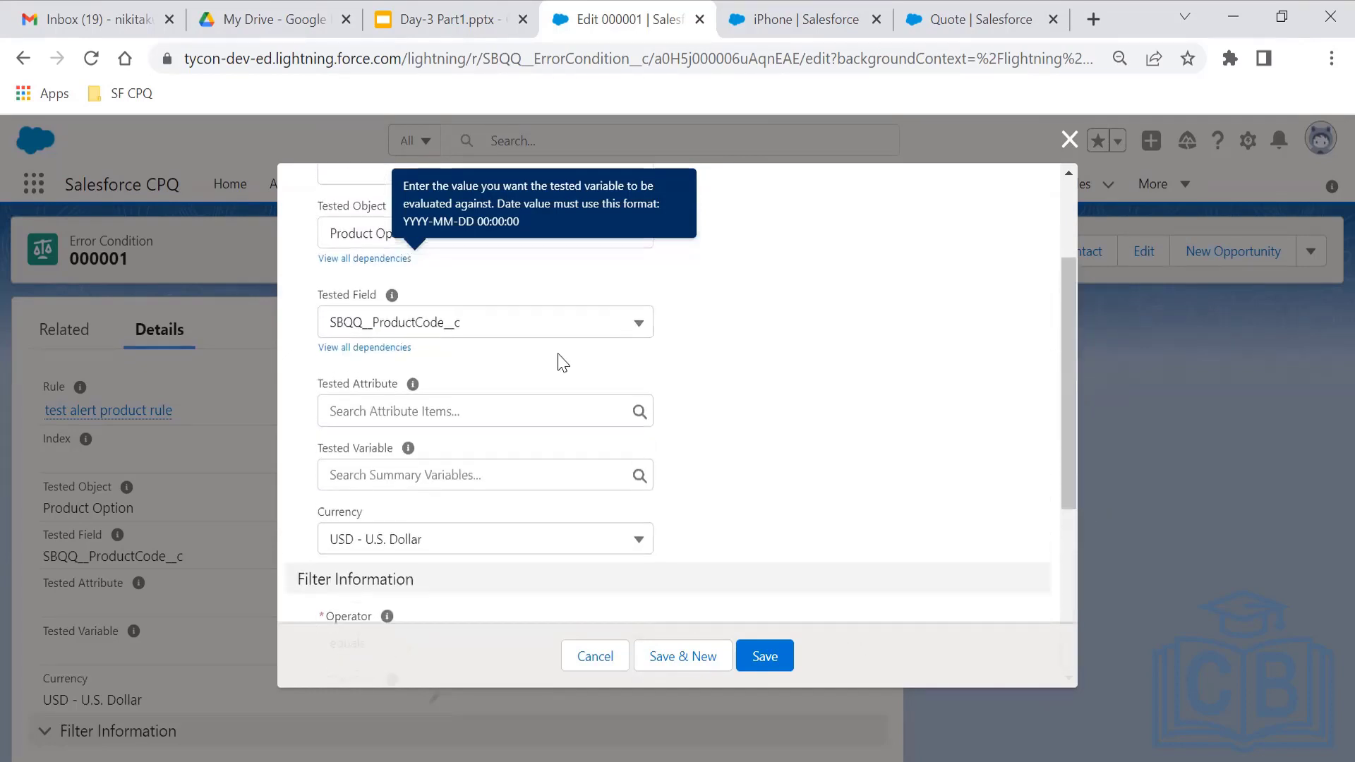
- Keep SBQQ__ProductCode__c as the tested field with filter value Series6, and save the error condition
{"action": "left_click", "coordinate": [621, 322]}
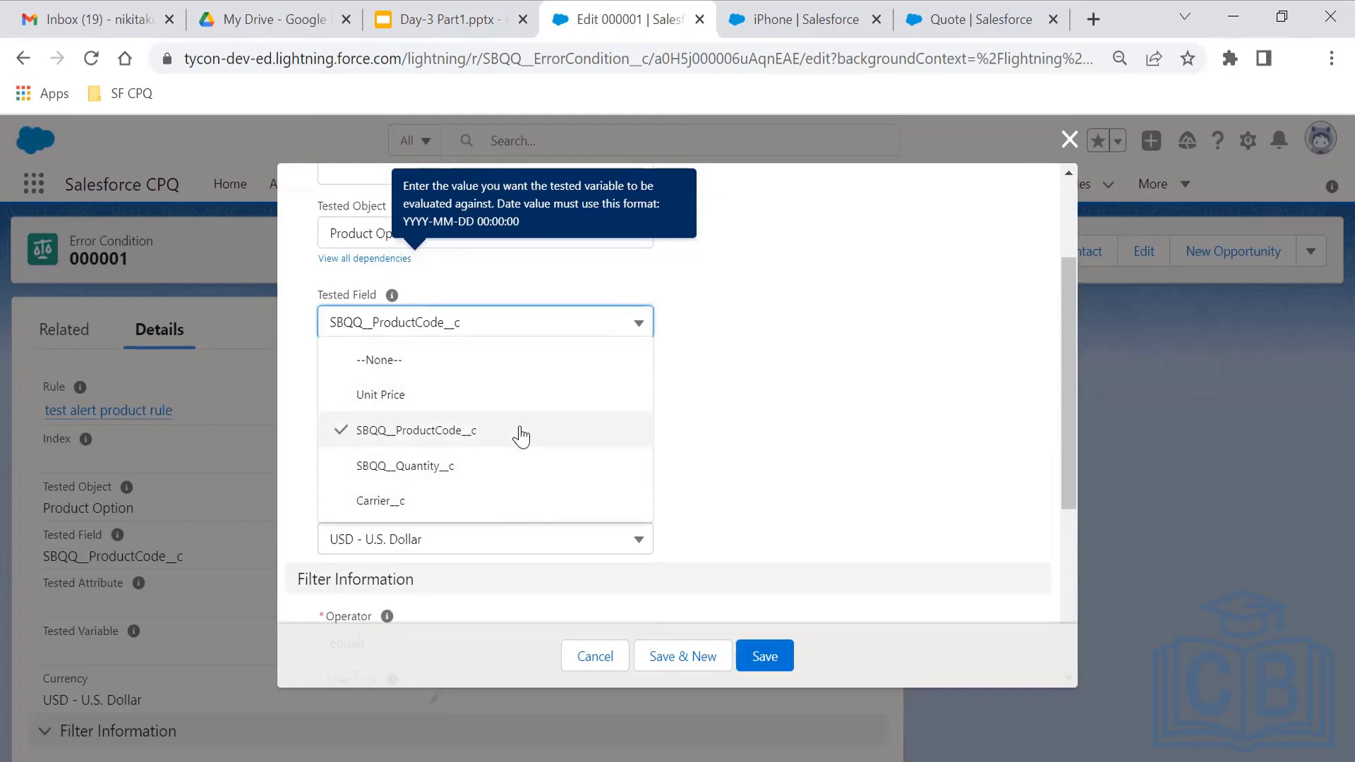
{"action": "left_click", "coordinate": [521, 432]}
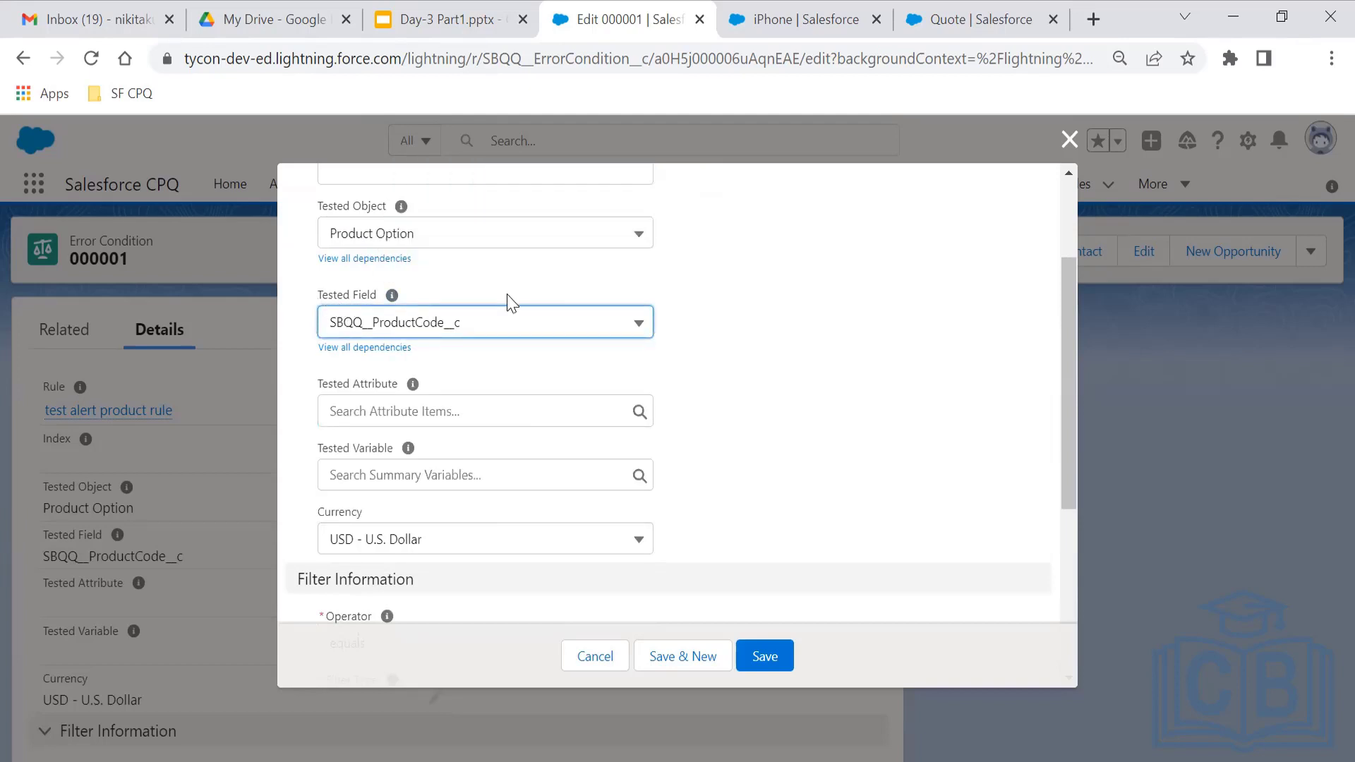
{"action": "left_click", "coordinate": [482, 324]}
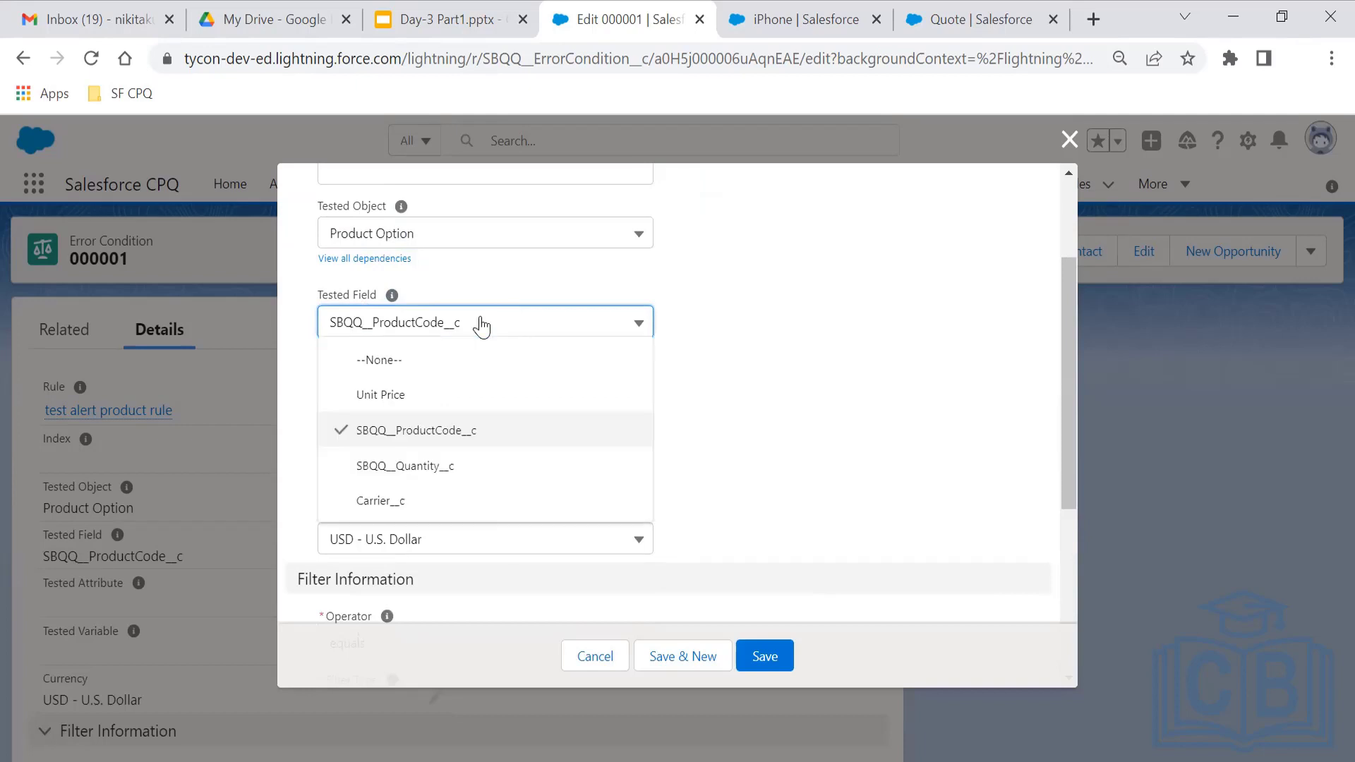
{"action": "left_click", "coordinate": [485, 432]}
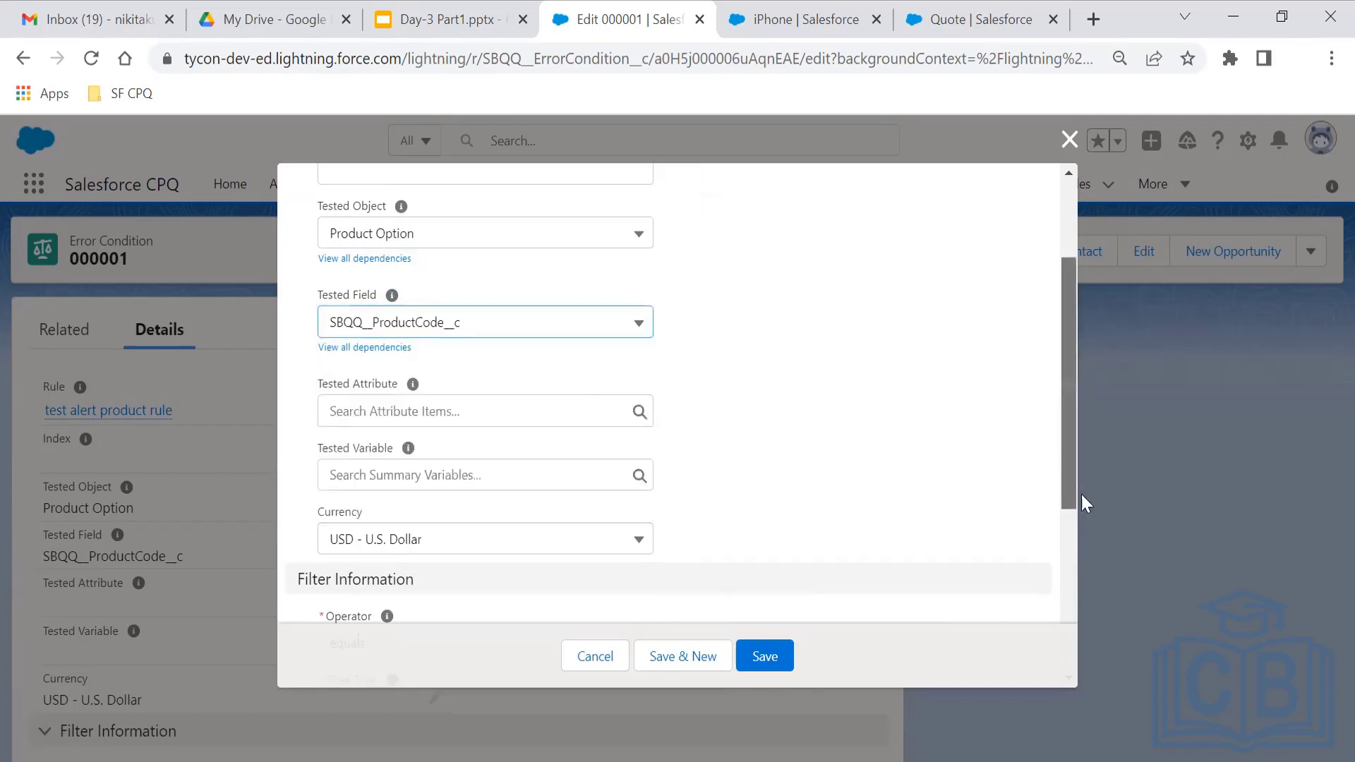
{"action": "scroll", "coordinate": [1072, 494], "scroll_direction": "down", "scroll_amount": 5}
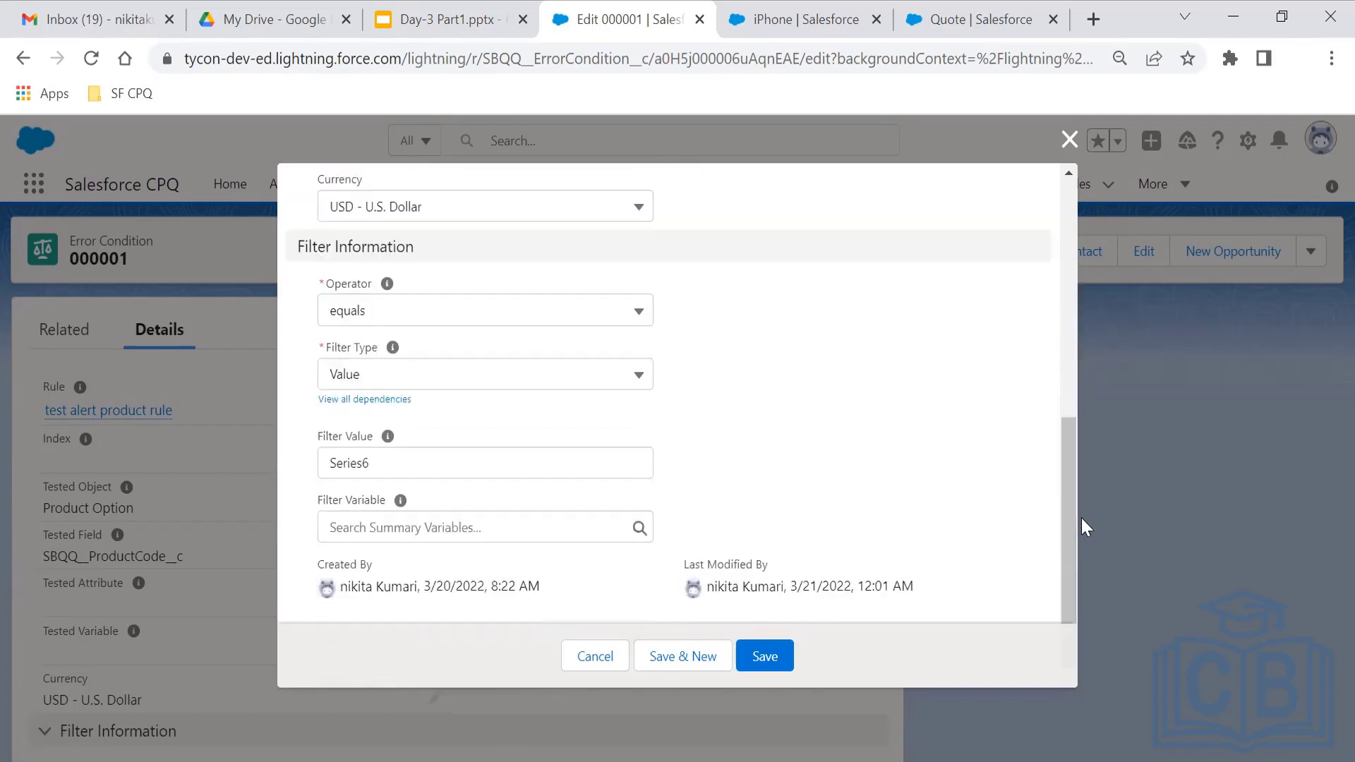
{"action": "left_click", "coordinate": [354, 466]}
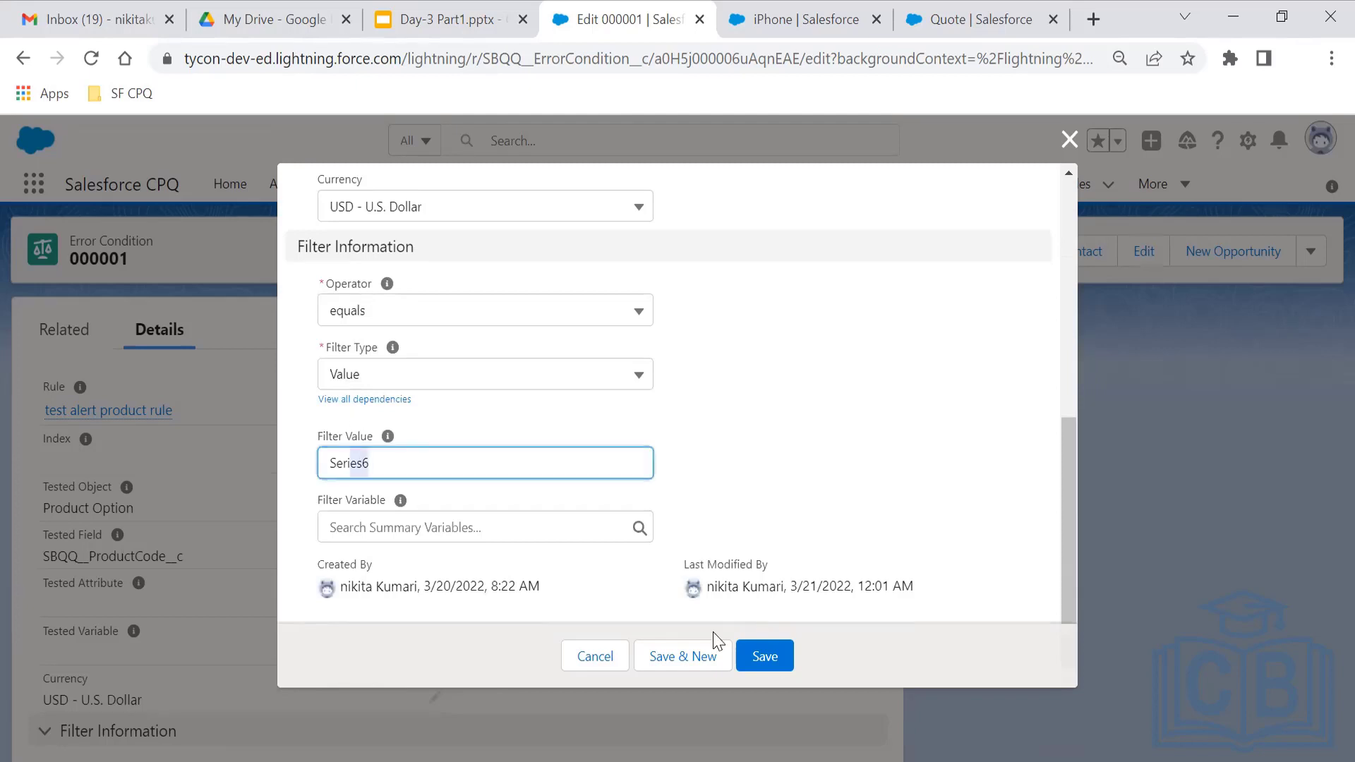
{"action": "left_click", "coordinate": [768, 642]}
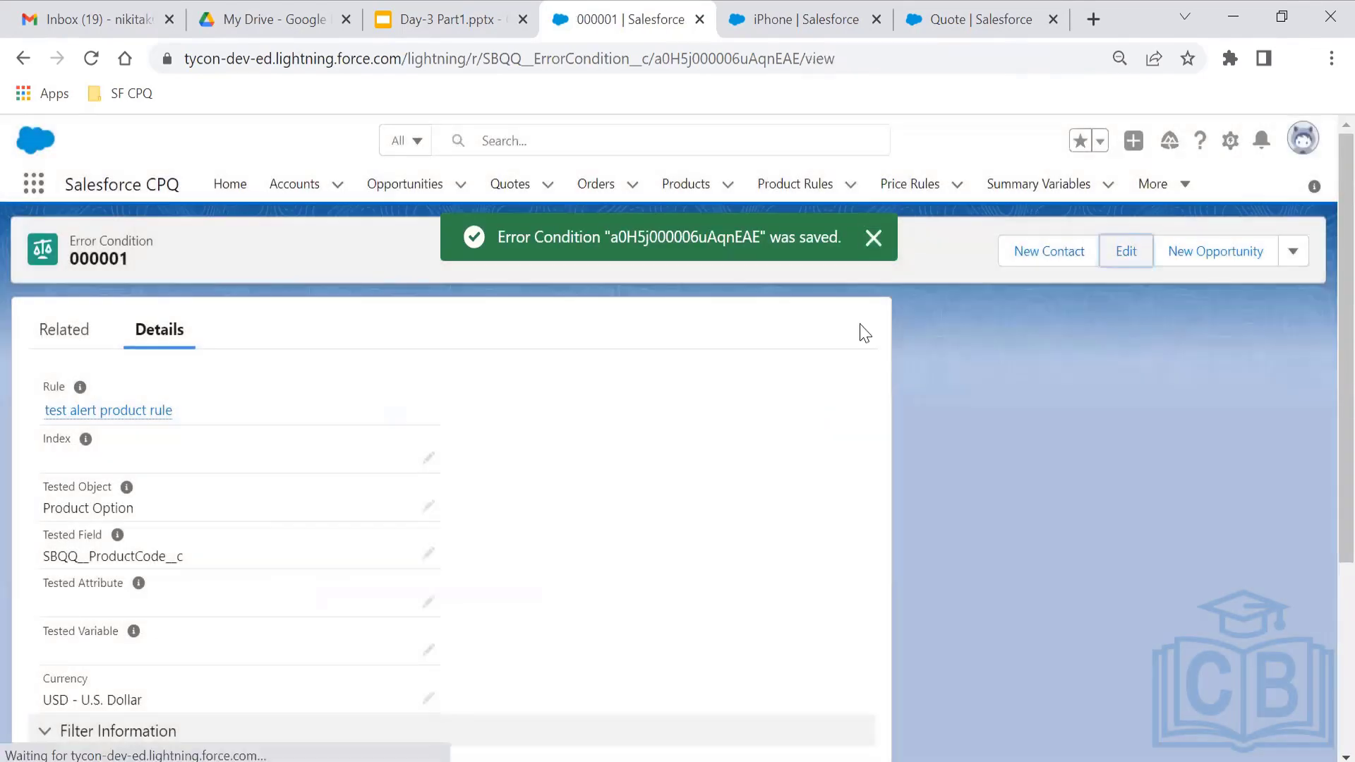
{"action": "left_click", "coordinate": [874, 237]}
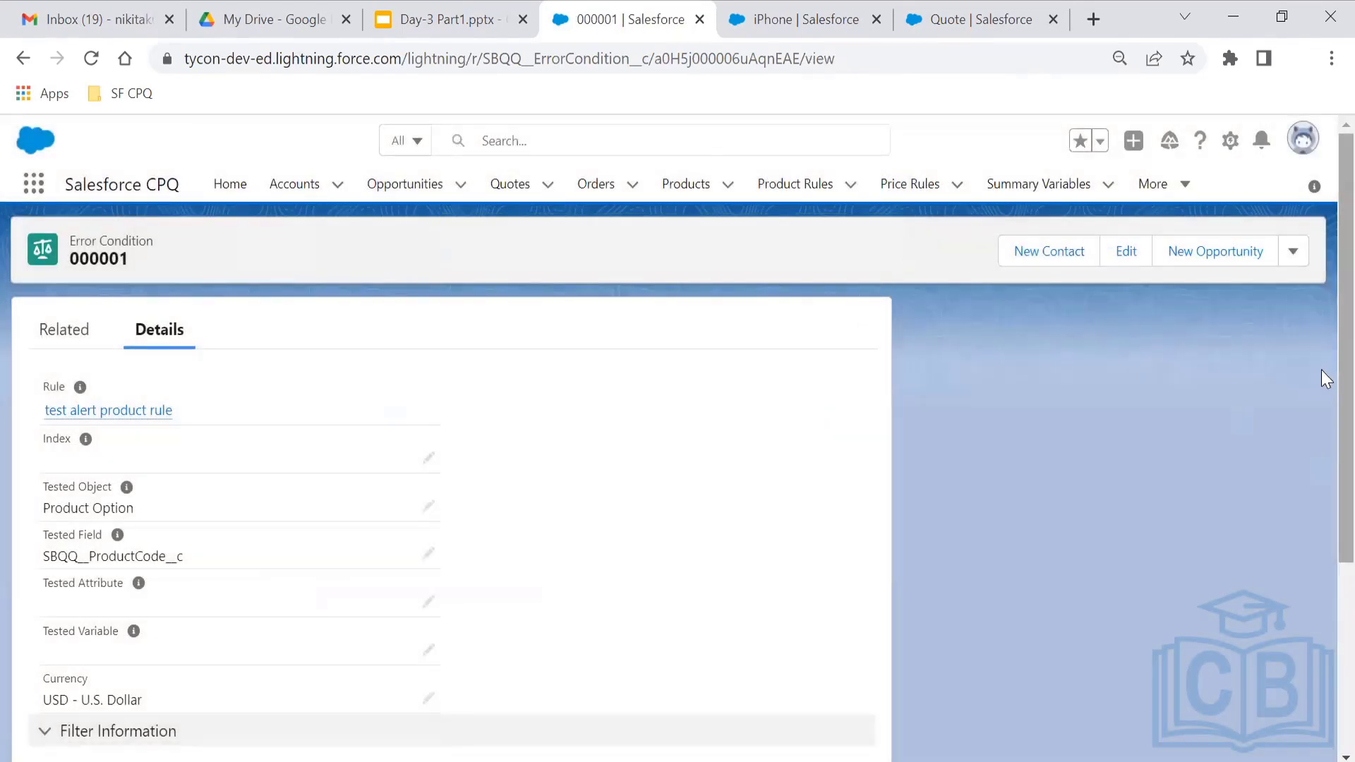
- Return to the parent test alert product rule and review its Configuration Rules, including the product they apply to
{"action": "left_click", "coordinate": [132, 409]}
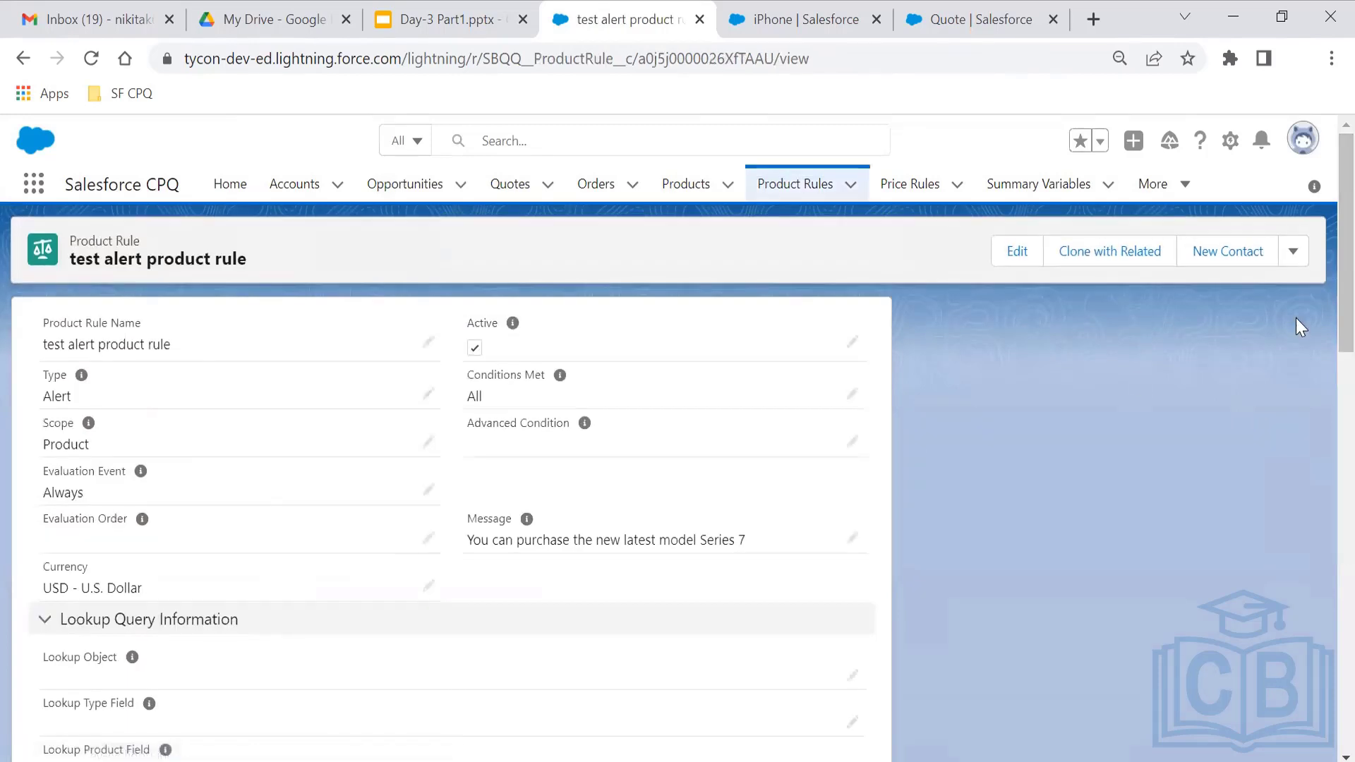
{"action": "left_click_drag", "start_coordinate": [1345, 325], "coordinate": [1322, 659]}
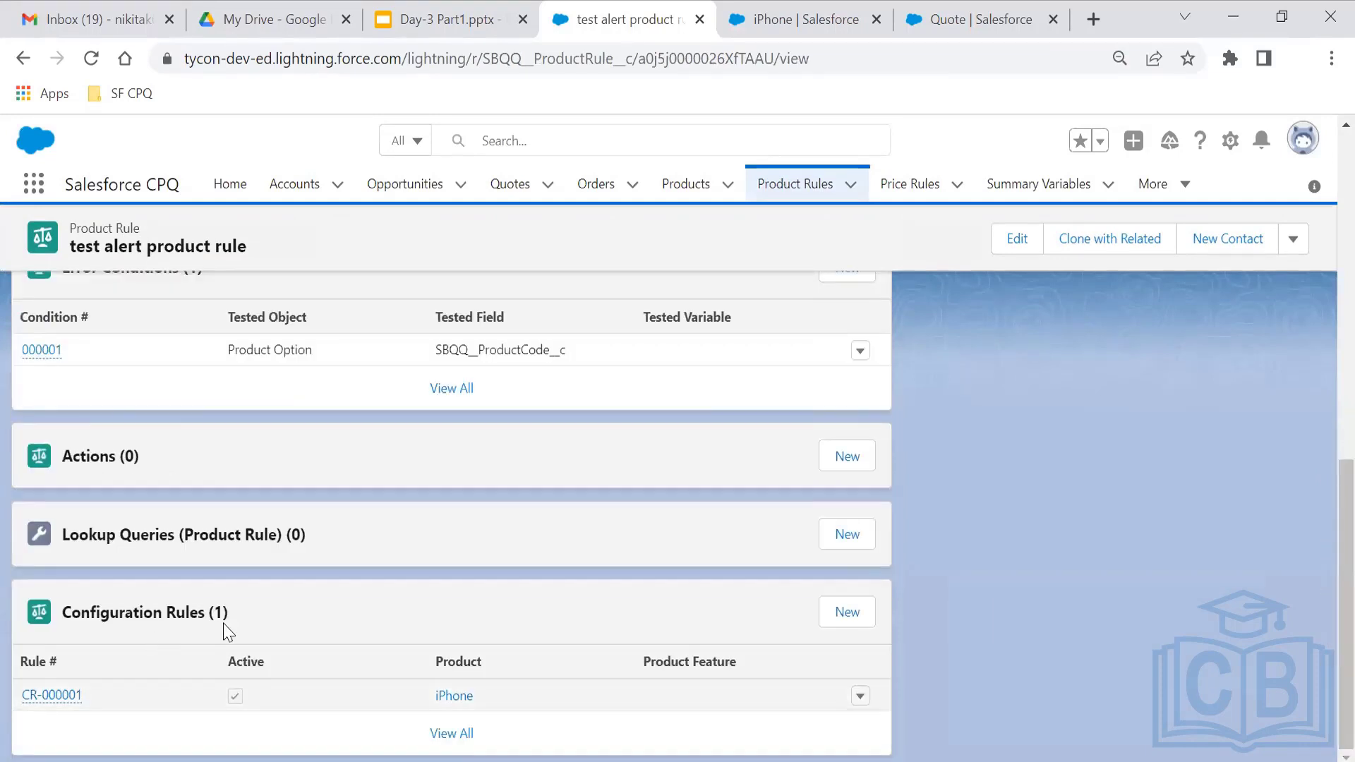
{"action": "left_click", "coordinate": [453, 696]}
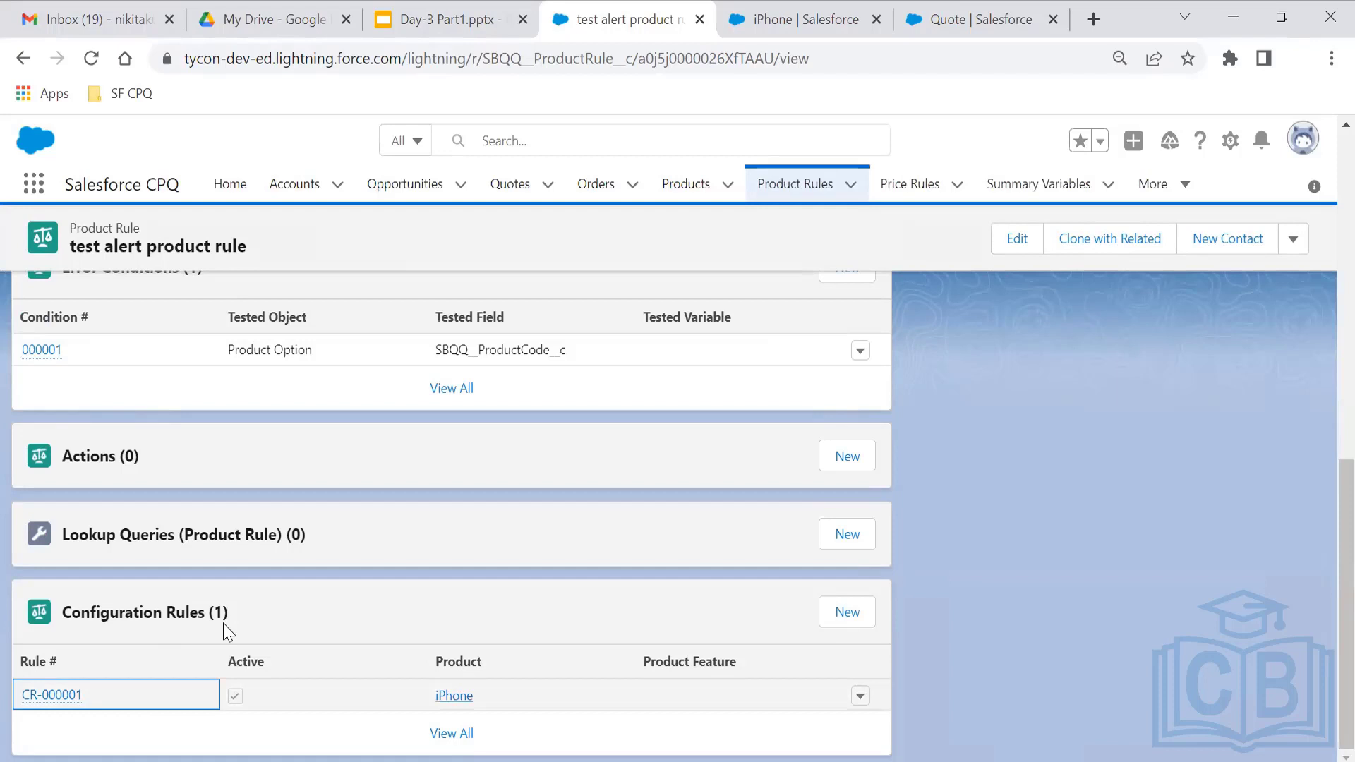
{"action": "left_click", "coordinate": [437, 625]}
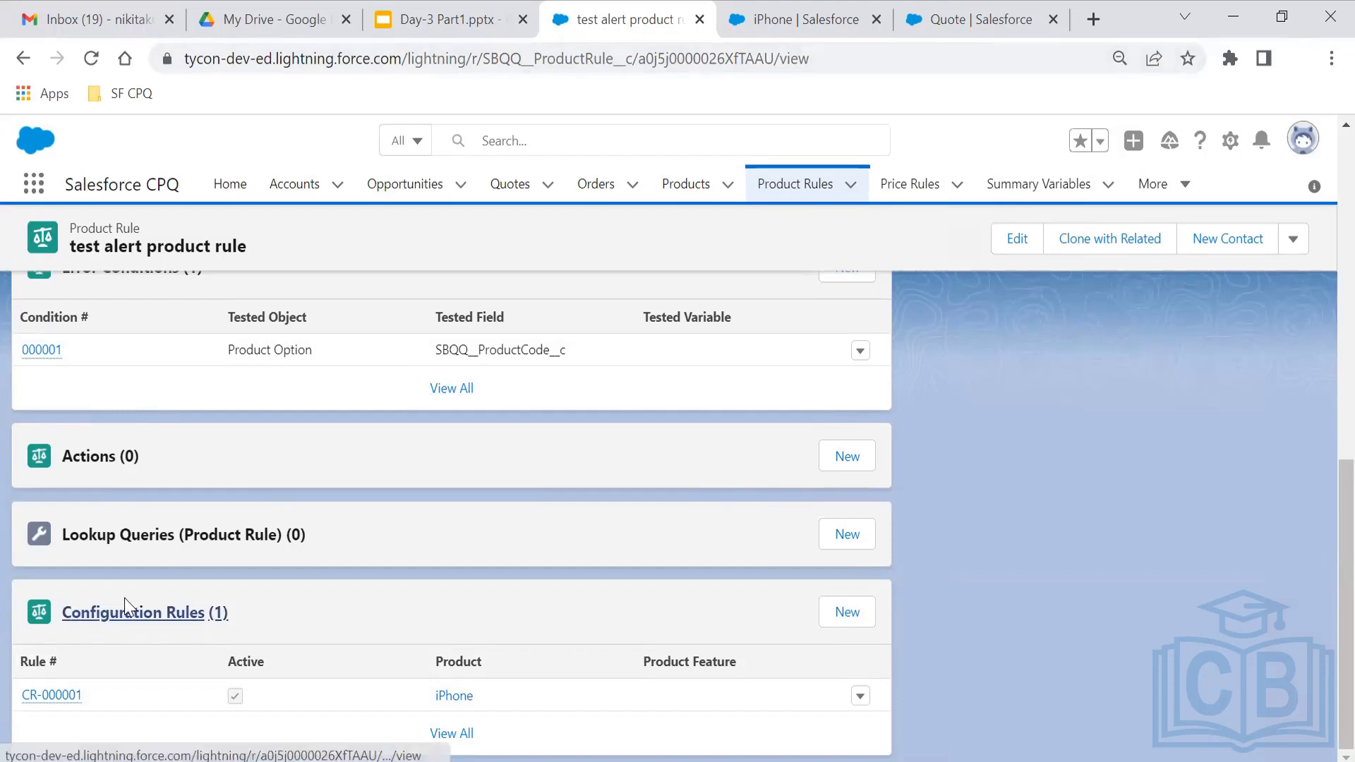
- Switch to the quote's iPhone configuration and set the carrier to AT&T
{"action": "left_click", "coordinate": [985, 3]}
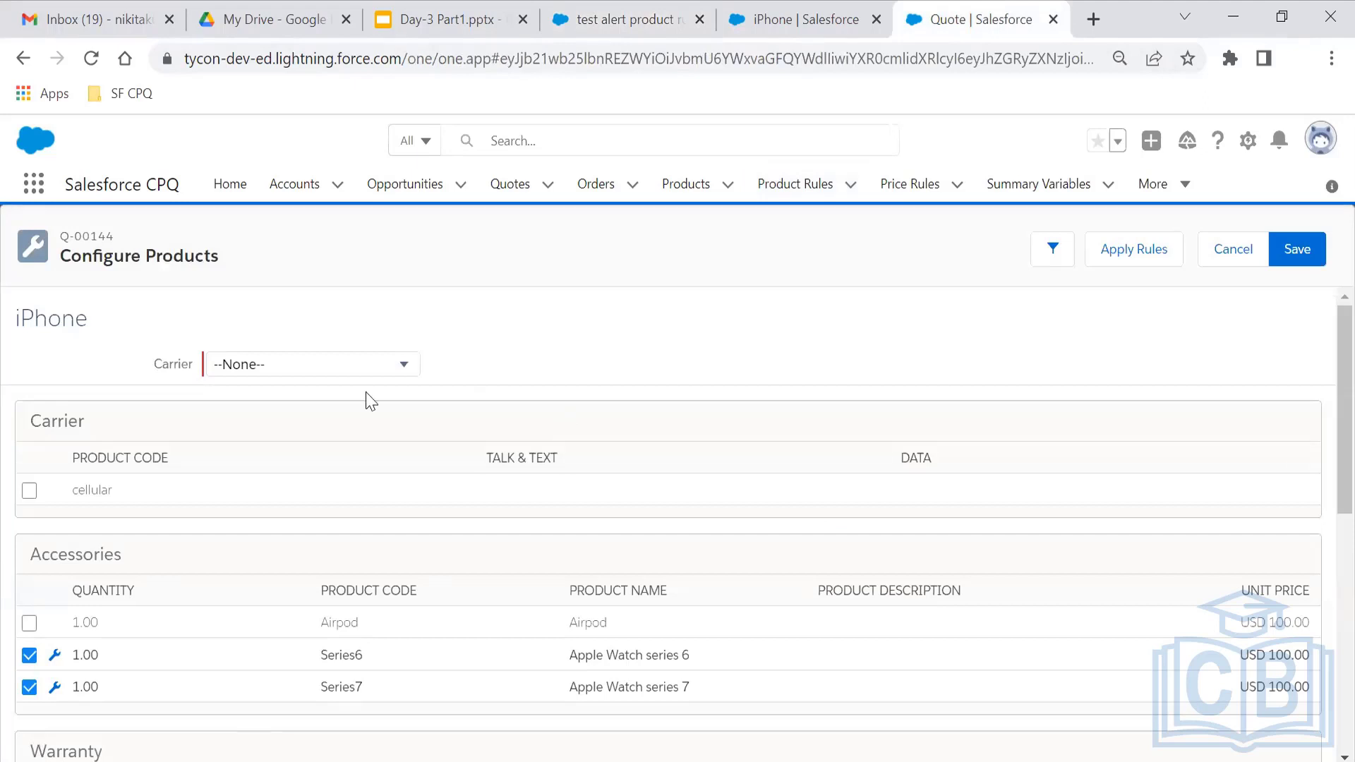
{"action": "left_click", "coordinate": [341, 376]}
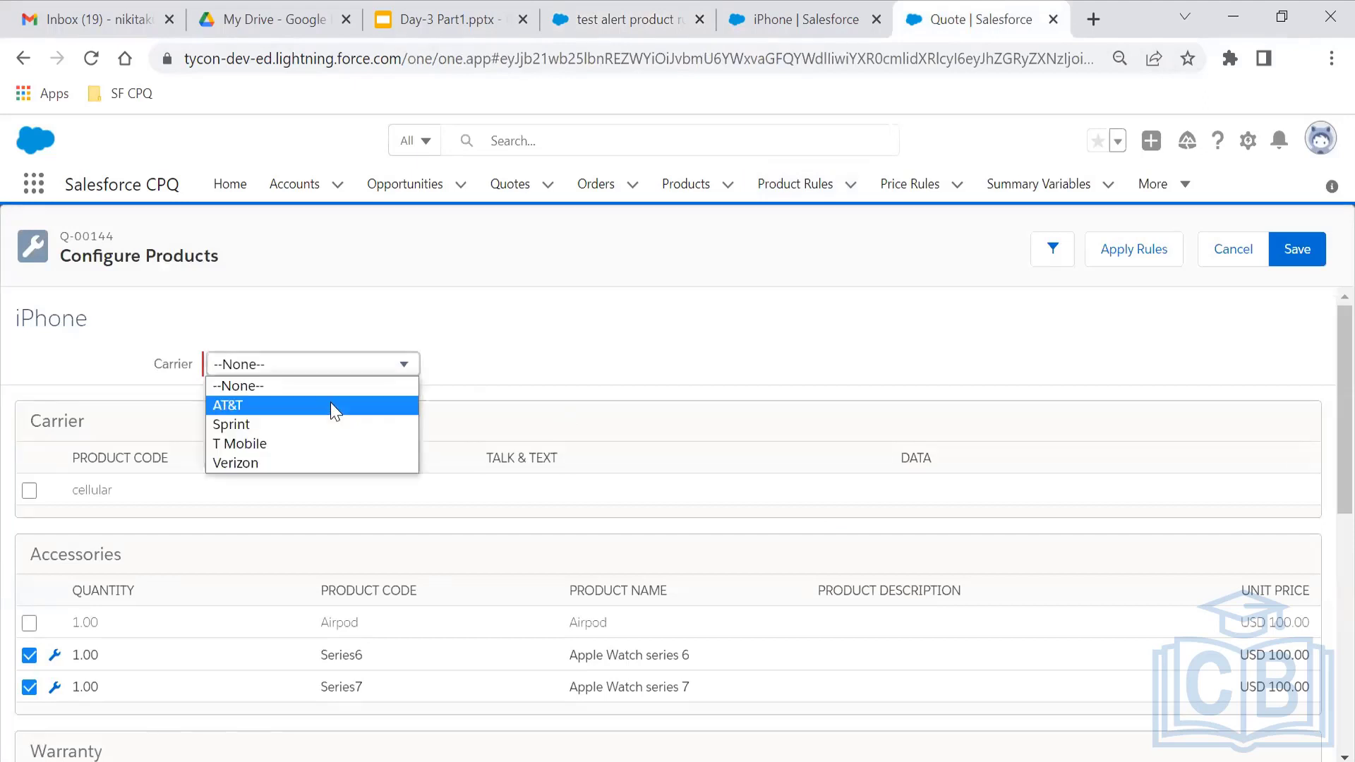
{"action": "left_click", "coordinate": [330, 402]}
{"action": "scroll", "coordinate": [30, 646], "scroll_direction": "down", "scroll_amount": 2}
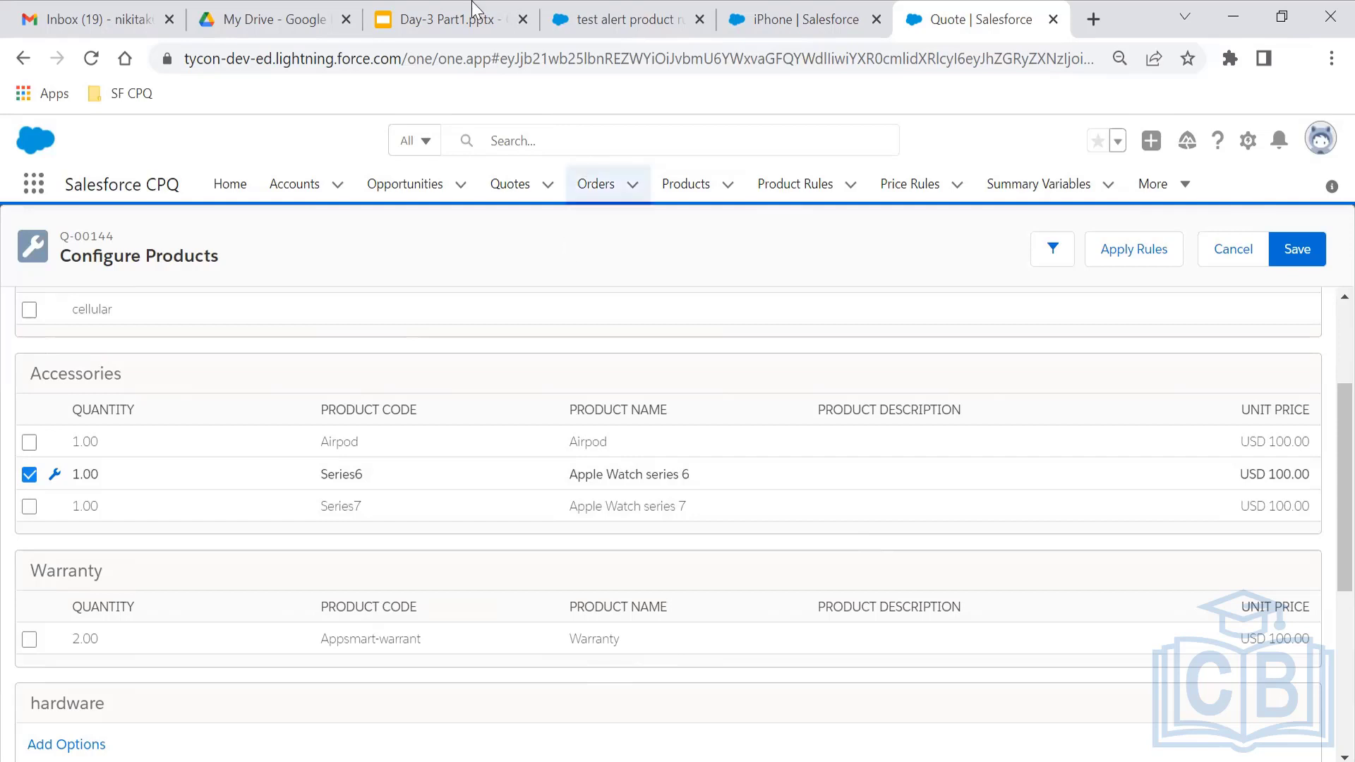
- Switch back to the test alert product rule and review its evaluation event
{"action": "left_click", "coordinate": [584, 10]}
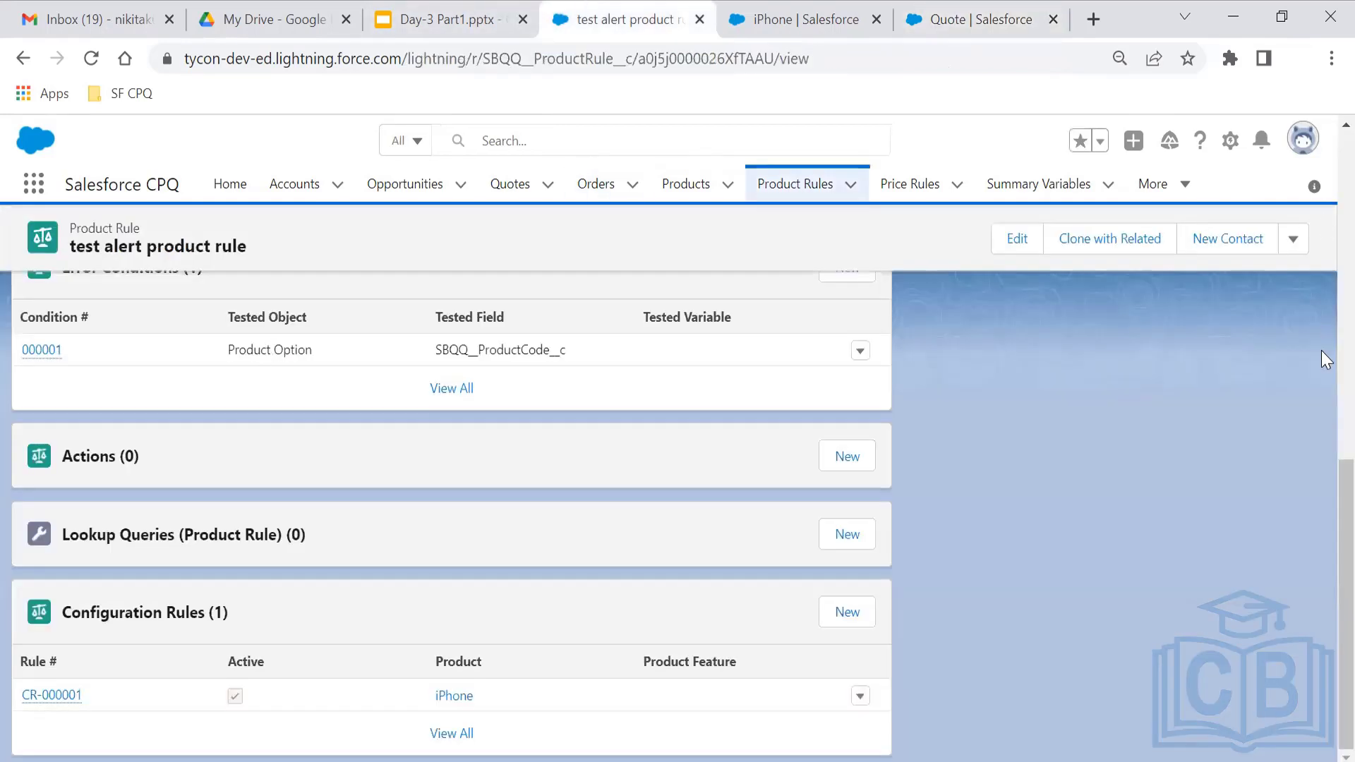
{"action": "scroll", "coordinate": [1325, 300], "scroll_direction": "up", "scroll_amount": 10}
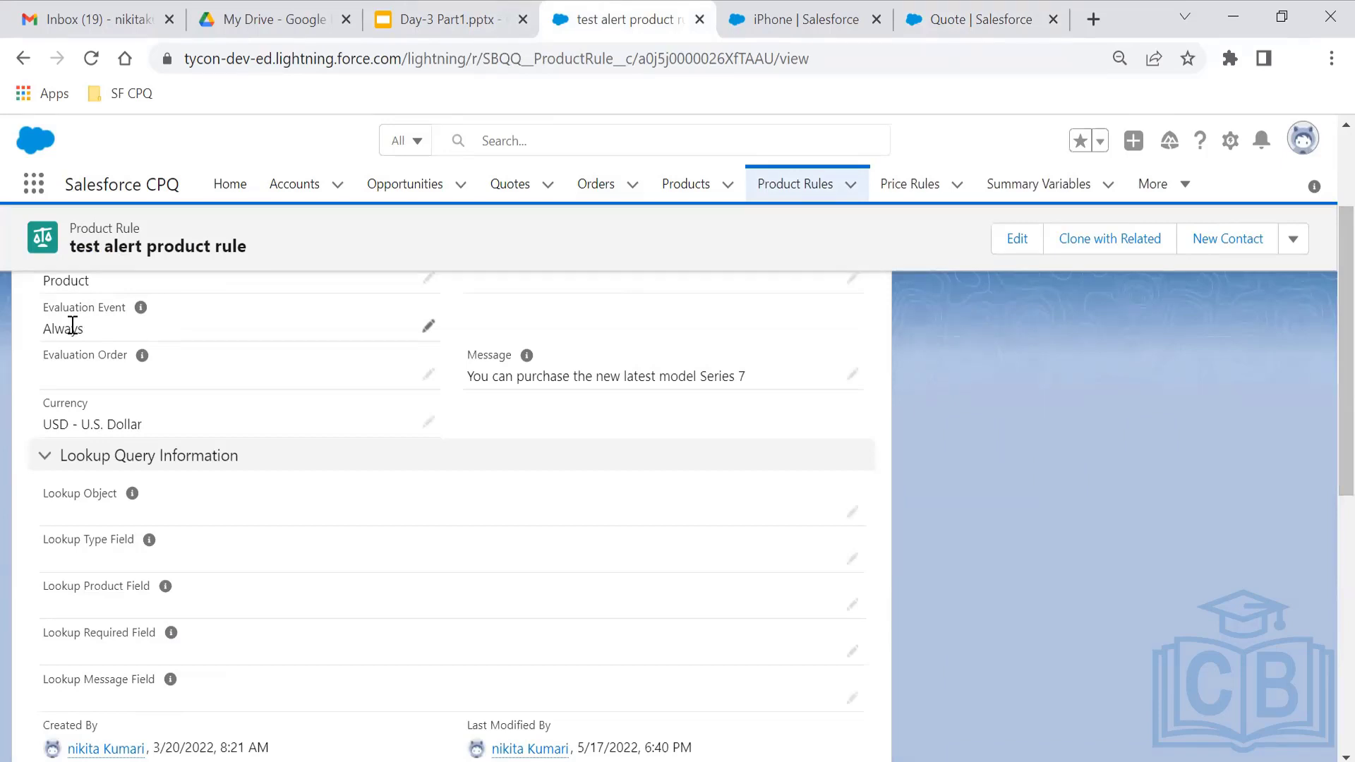
- Switch to the quote's iPhone configuration and examine the selected Apple Watch series 6 accessory
{"action": "left_click", "coordinate": [743, 13]}
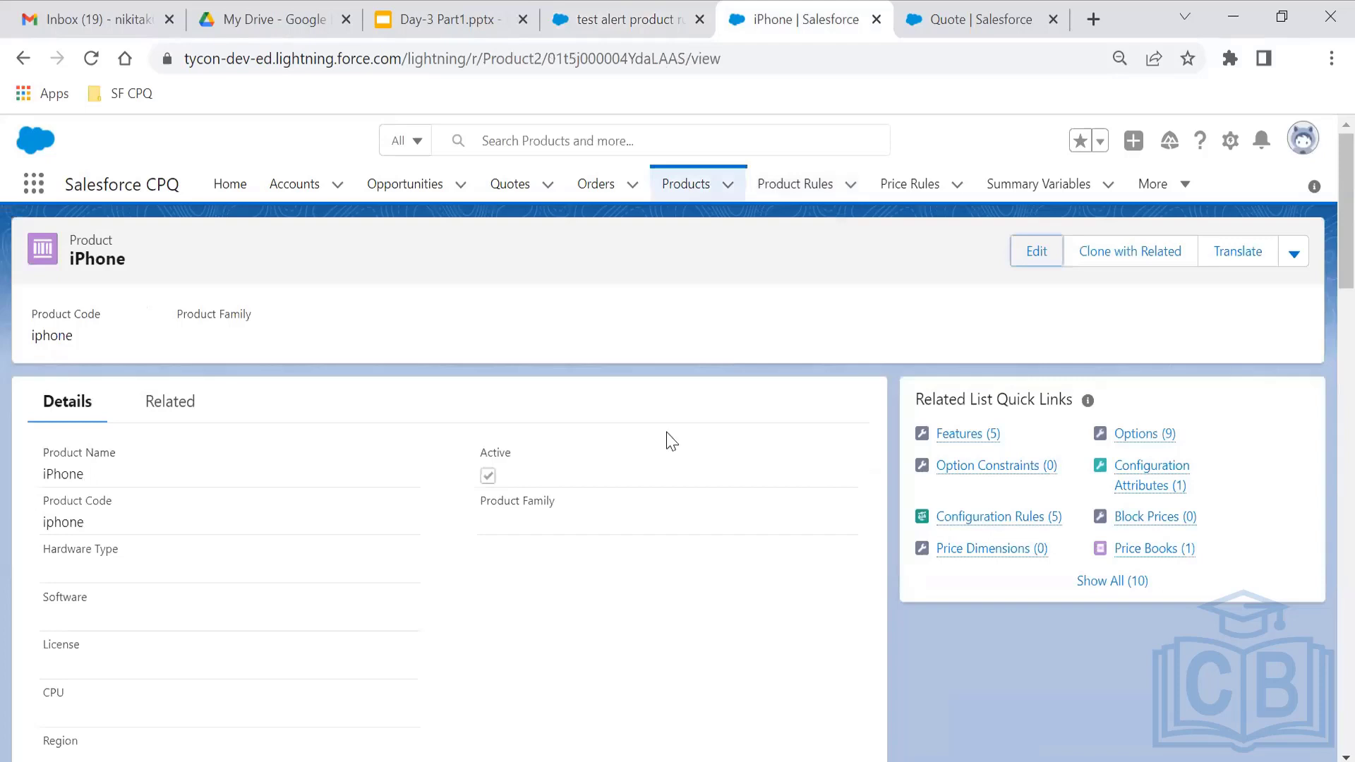
{"action": "left_click", "coordinate": [995, 4]}
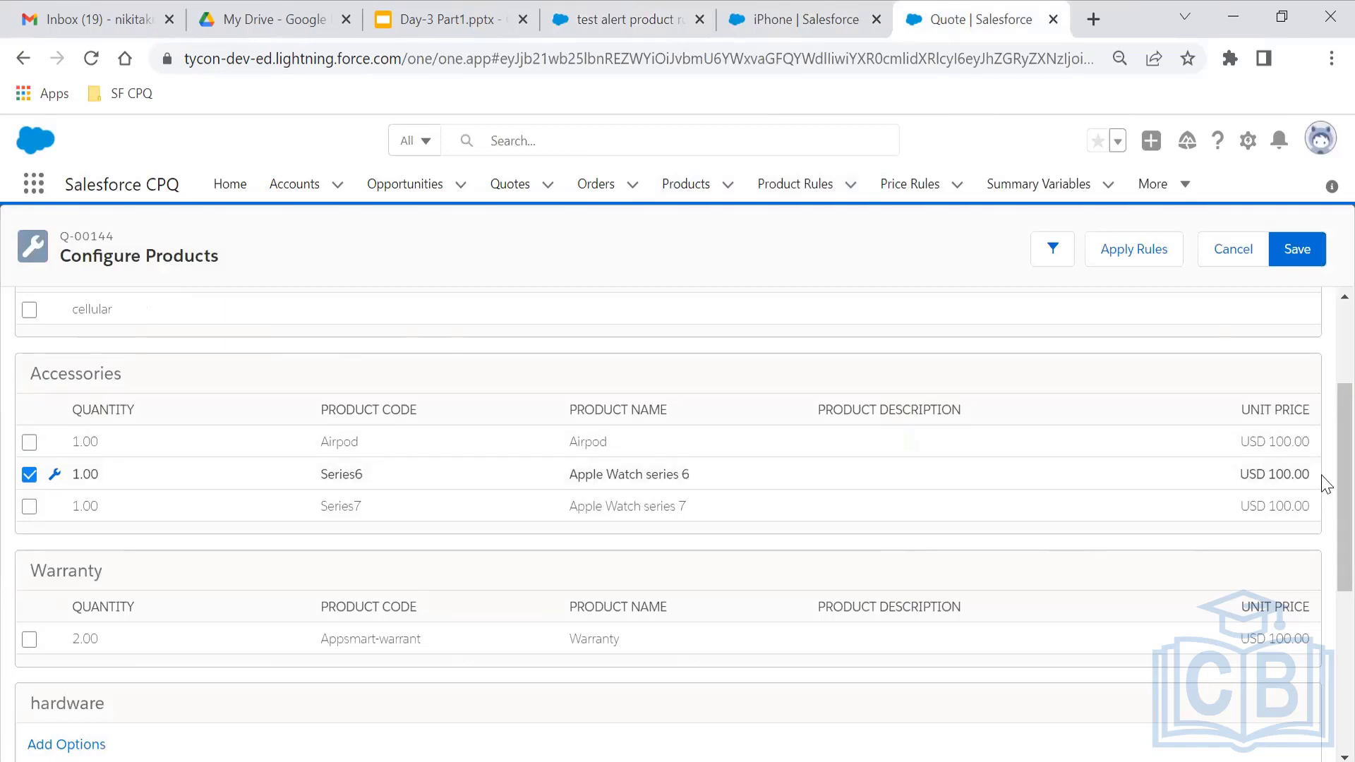
{"action": "scroll", "coordinate": [1191, 327], "scroll_direction": "up", "scroll_amount": 3}
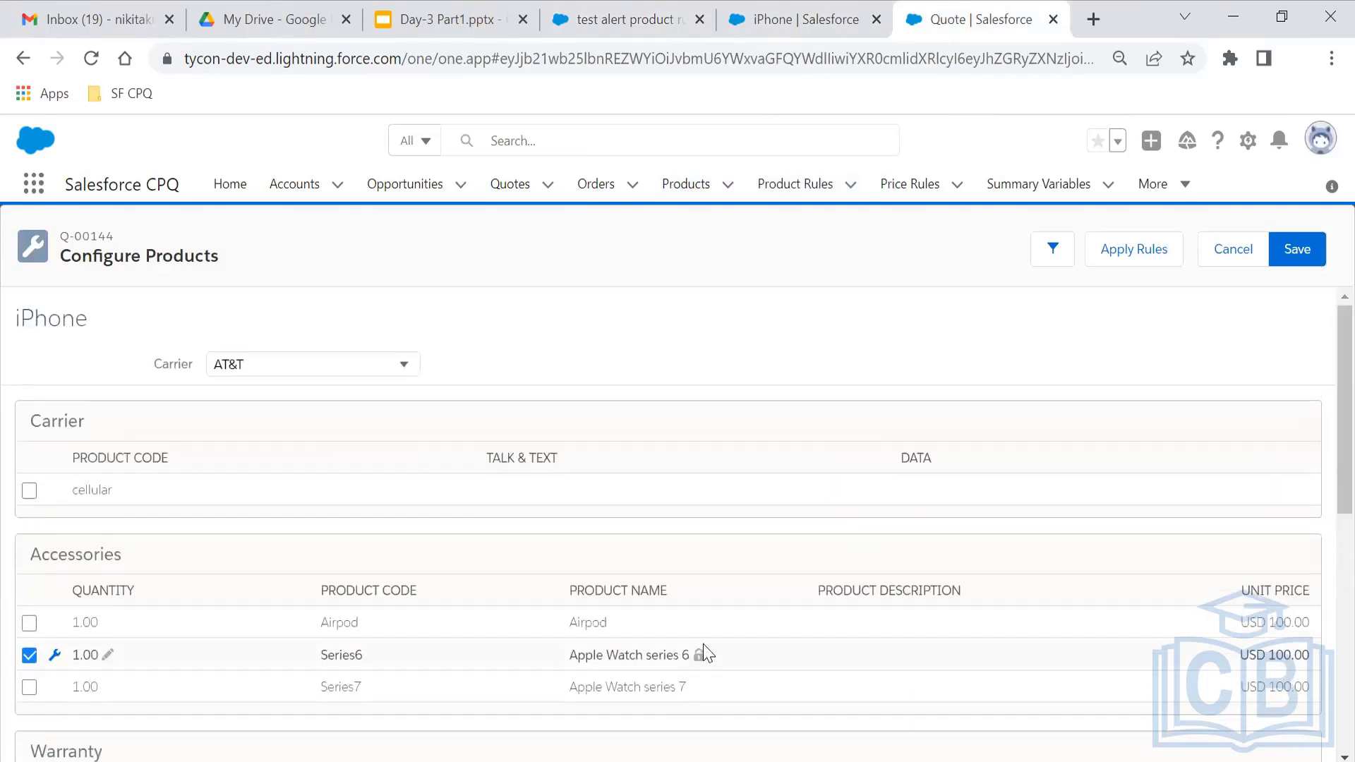
{"action": "left_click_drag", "start_coordinate": [570, 659], "coordinate": [700, 662]}
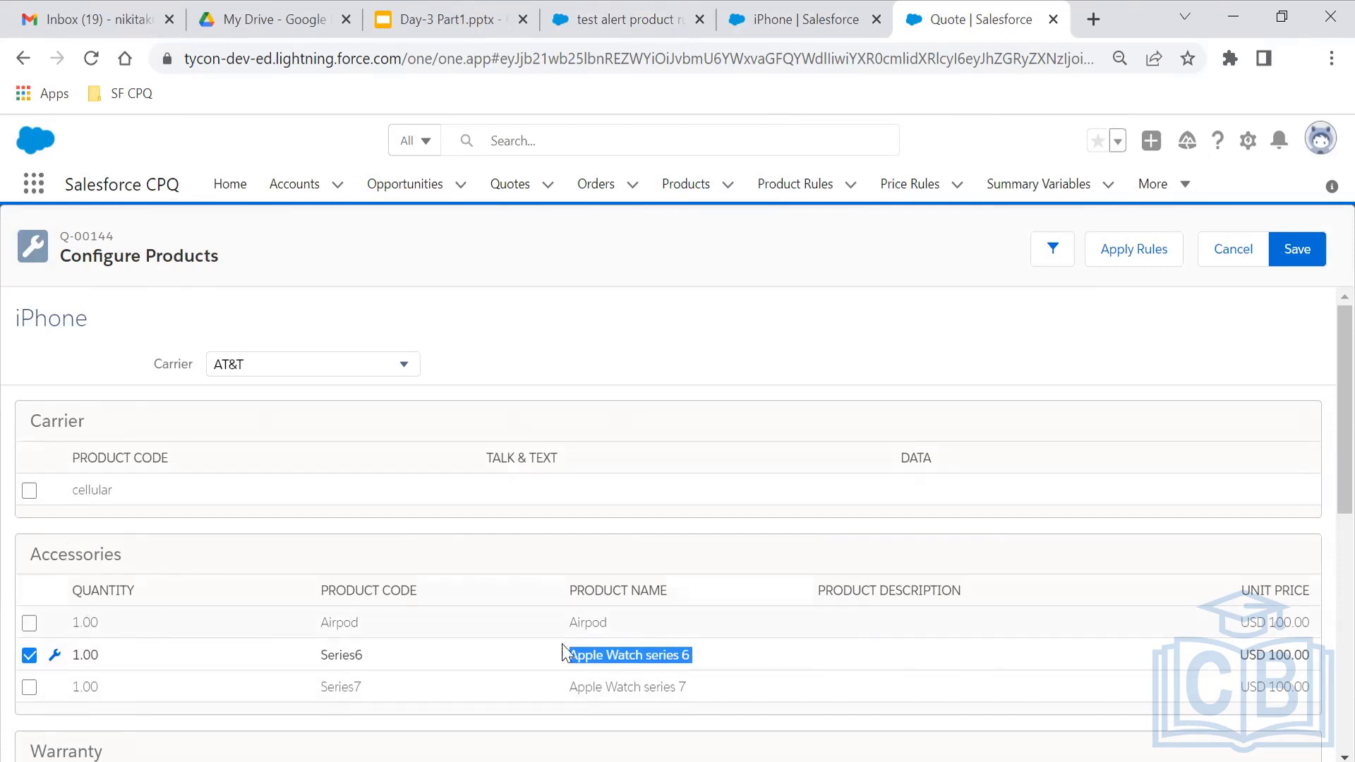
{"action": "left_click", "coordinate": [610, 655]}
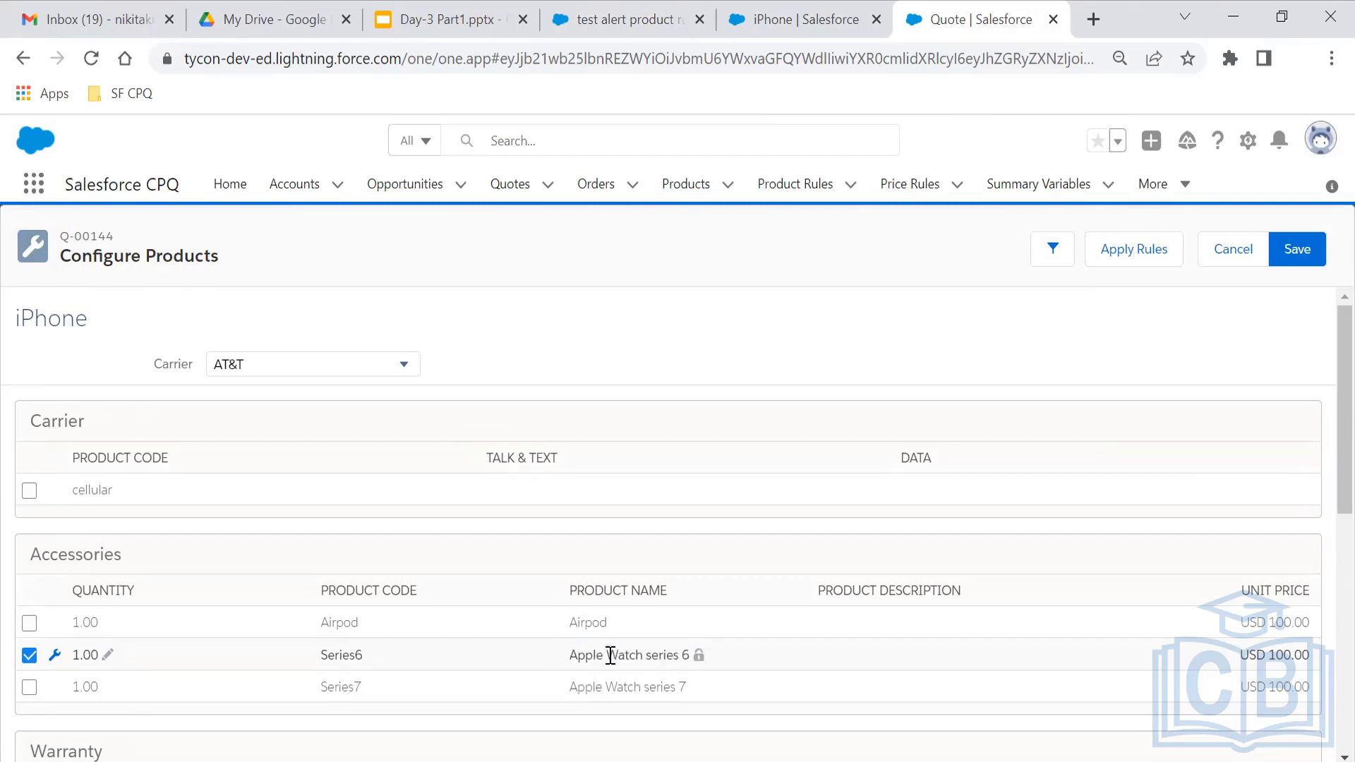
- Save the iPhone configuration and close the alert, and save it again, this time continuing past the alert
{"action": "left_click", "coordinate": [1301, 264]}
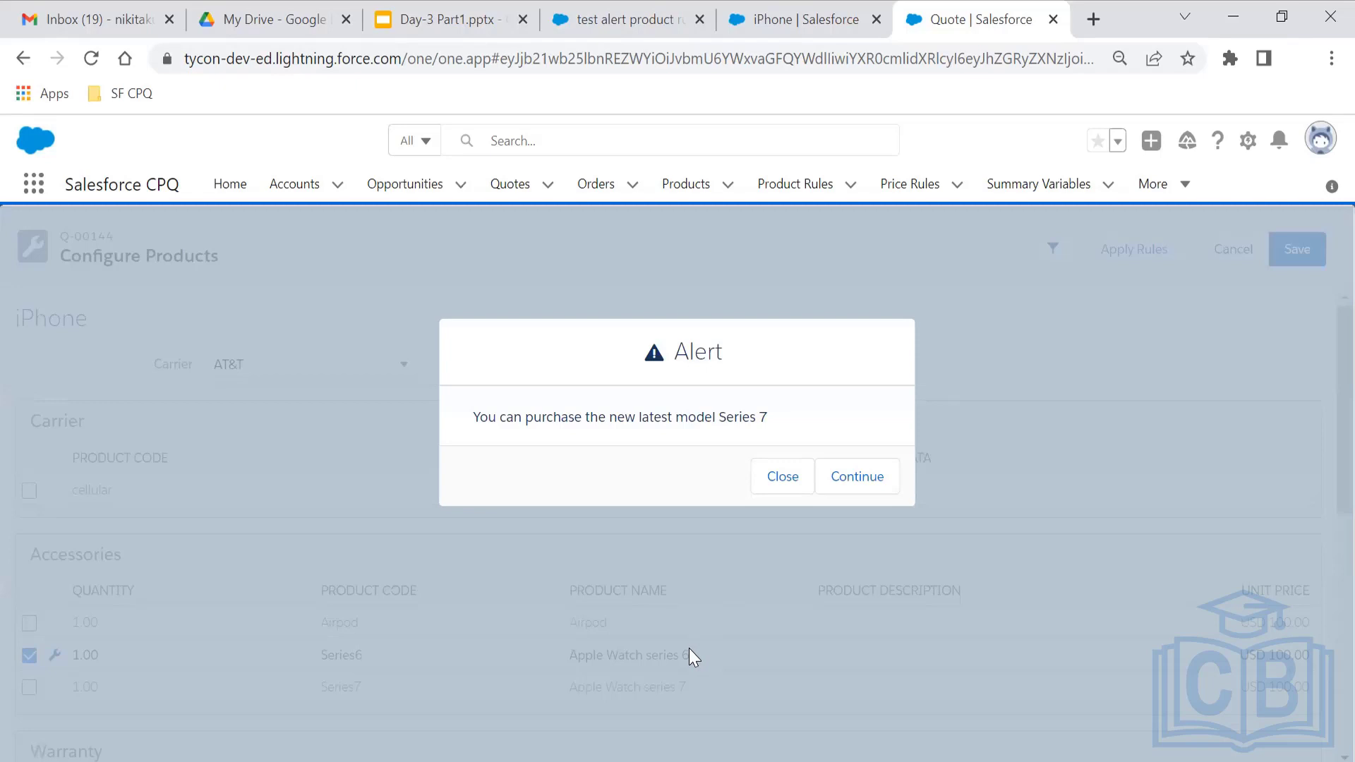
{"action": "left_click", "coordinate": [783, 477]}
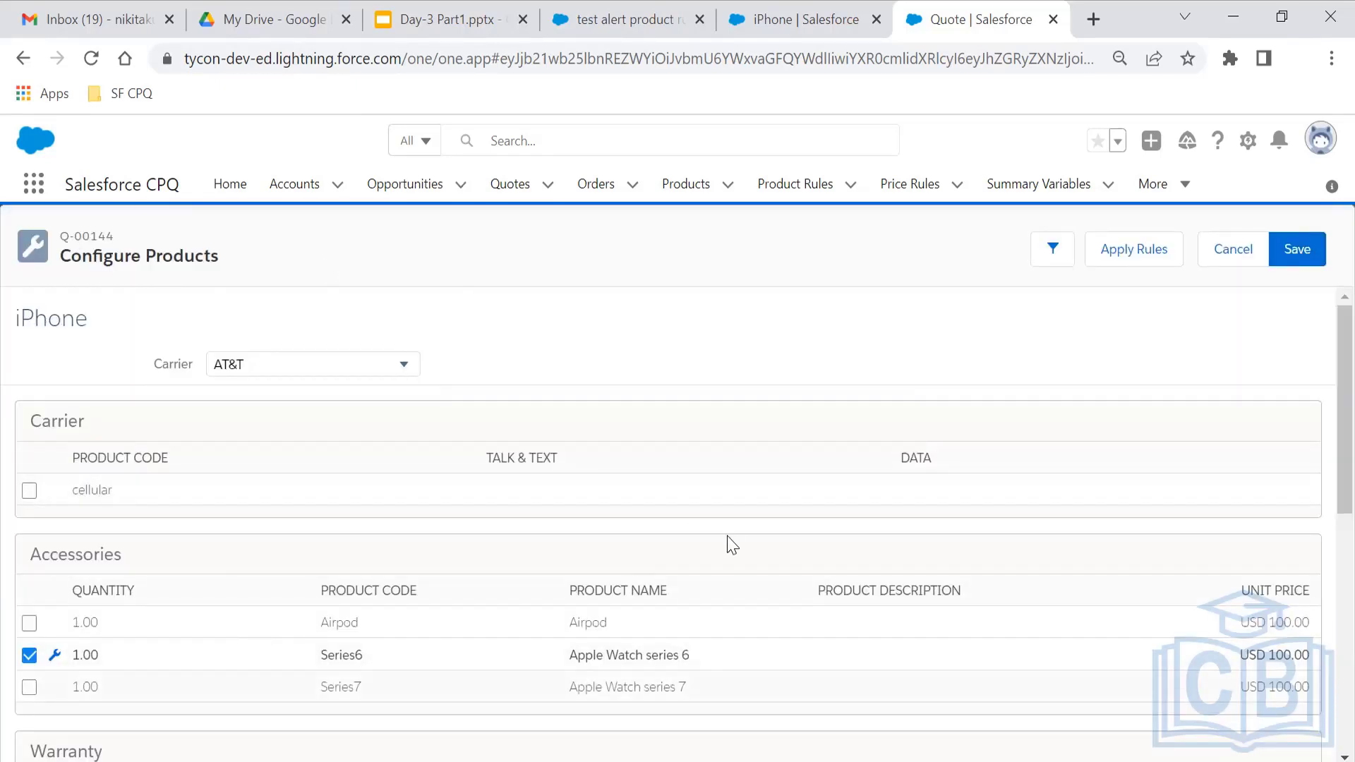
{"action": "left_click", "coordinate": [1299, 247]}
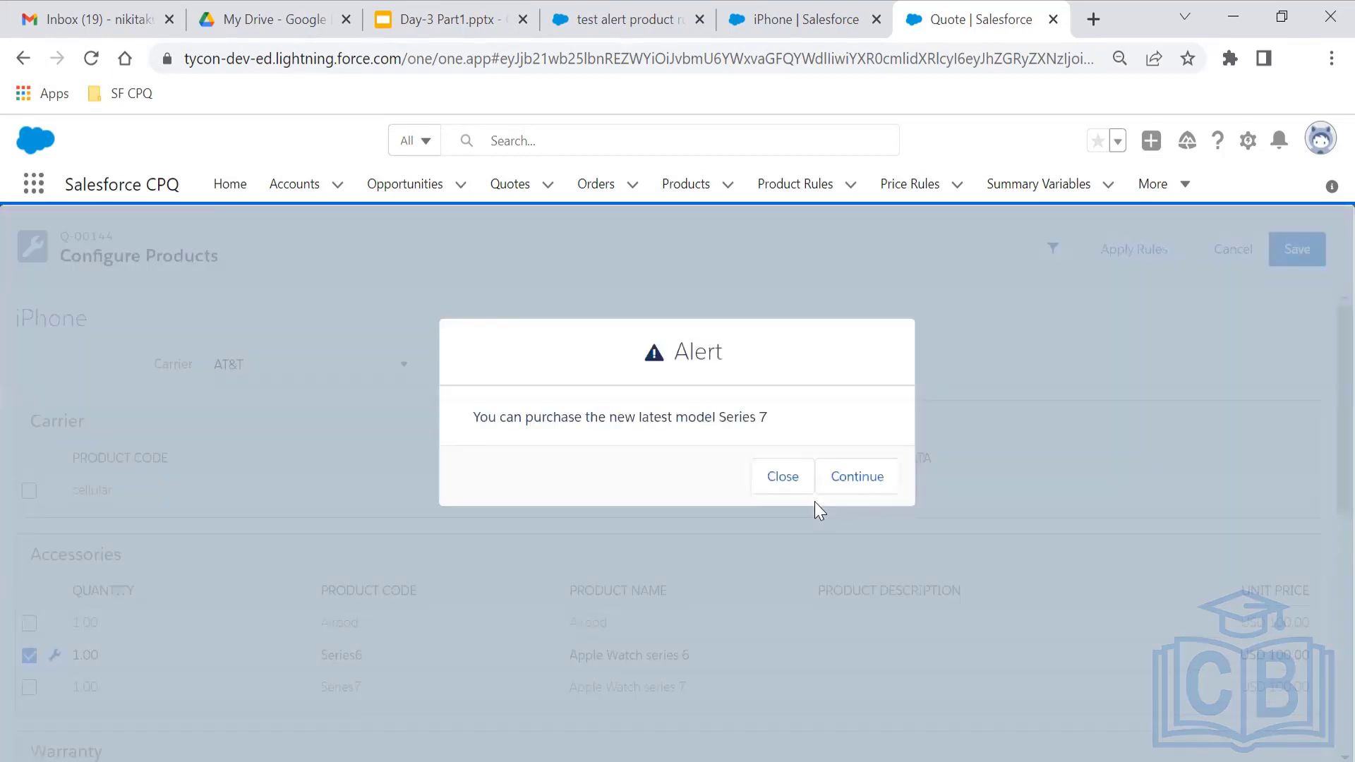
{"action": "left_click", "coordinate": [850, 494]}
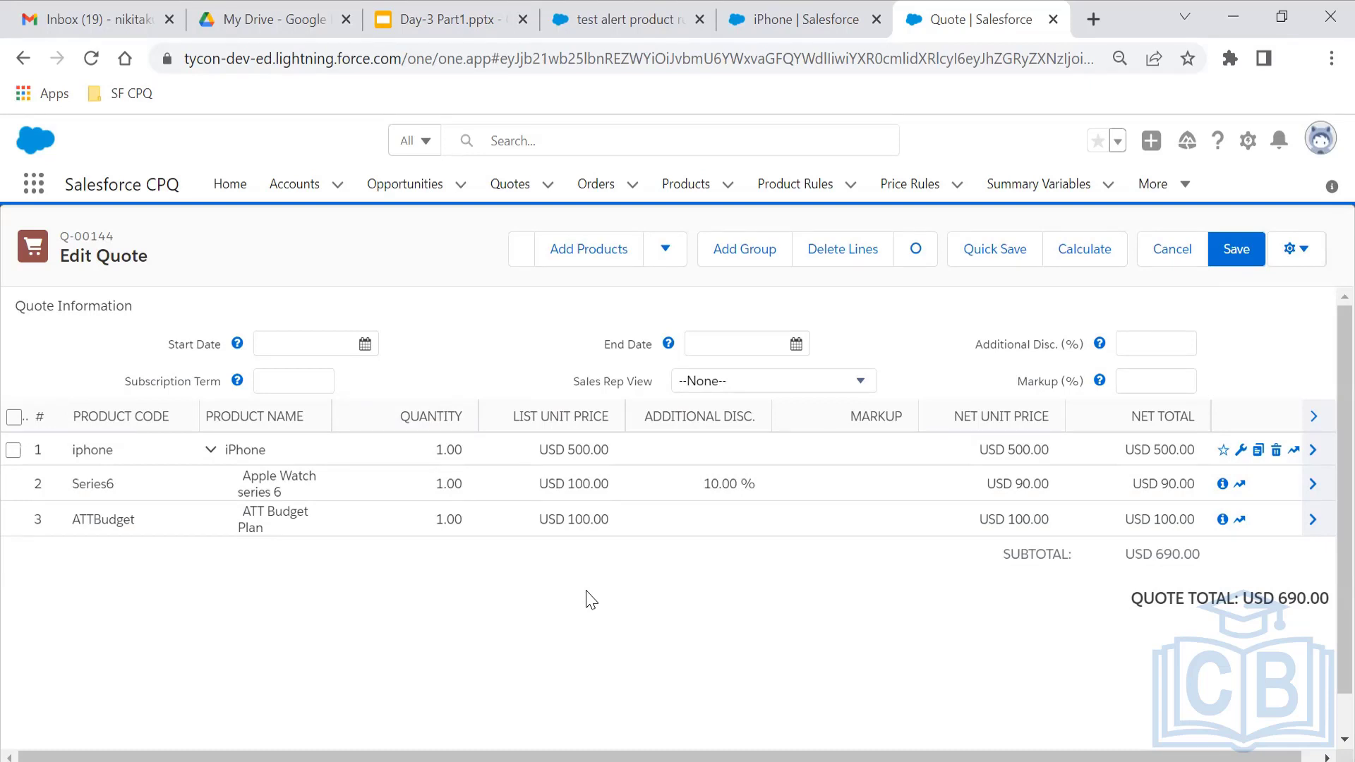
- Add Apple Watch series 6 to the quote as a standalone product by searching for "series"
{"action": "left_click", "coordinate": [573, 254]}
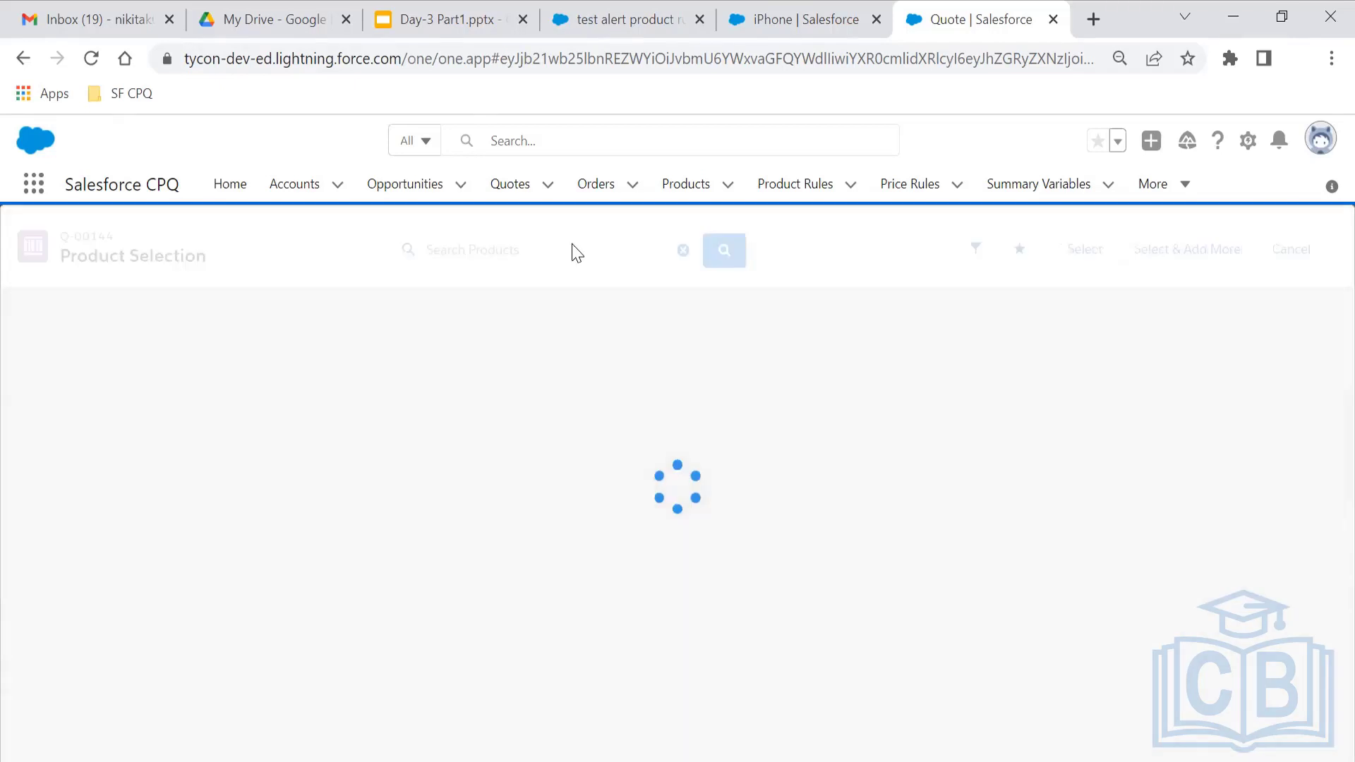
{"action": "left_click", "coordinate": [515, 248]}
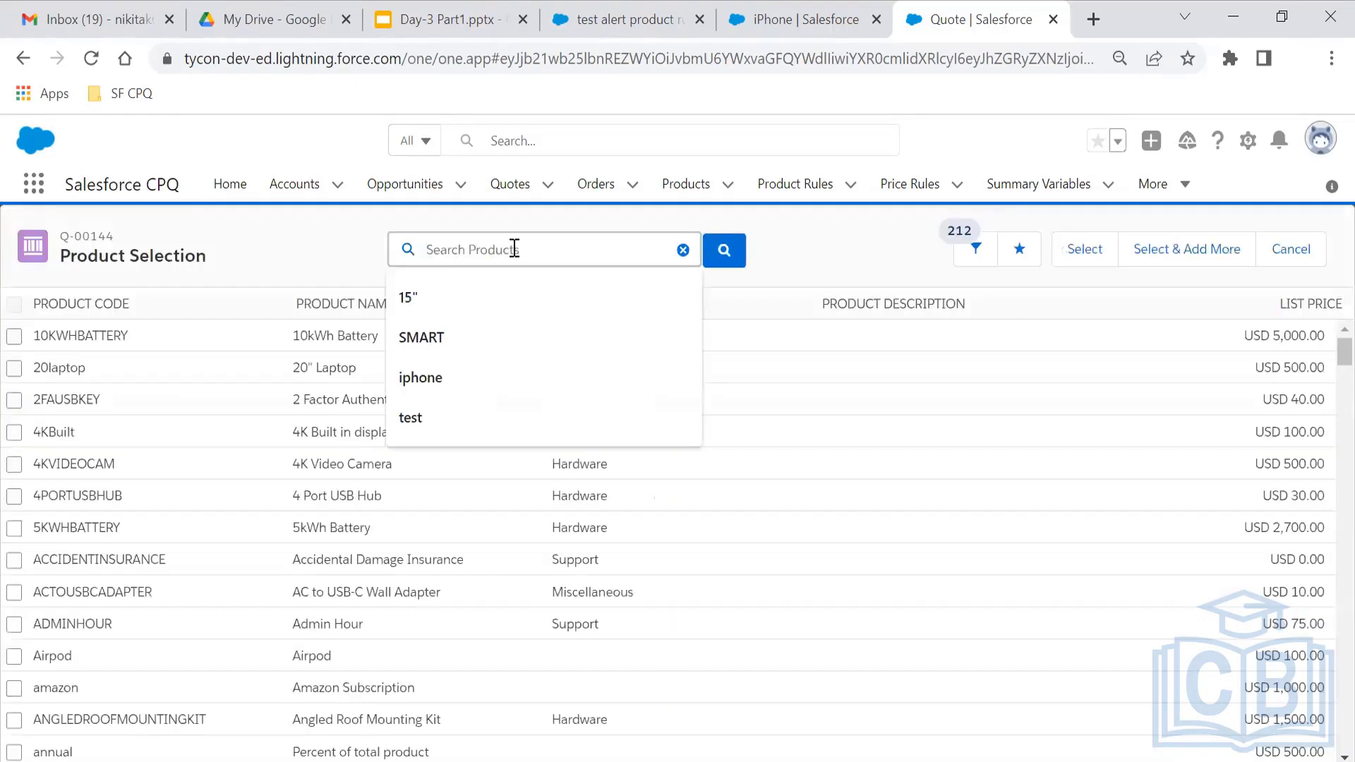
{"action": "type", "text": "seri"}
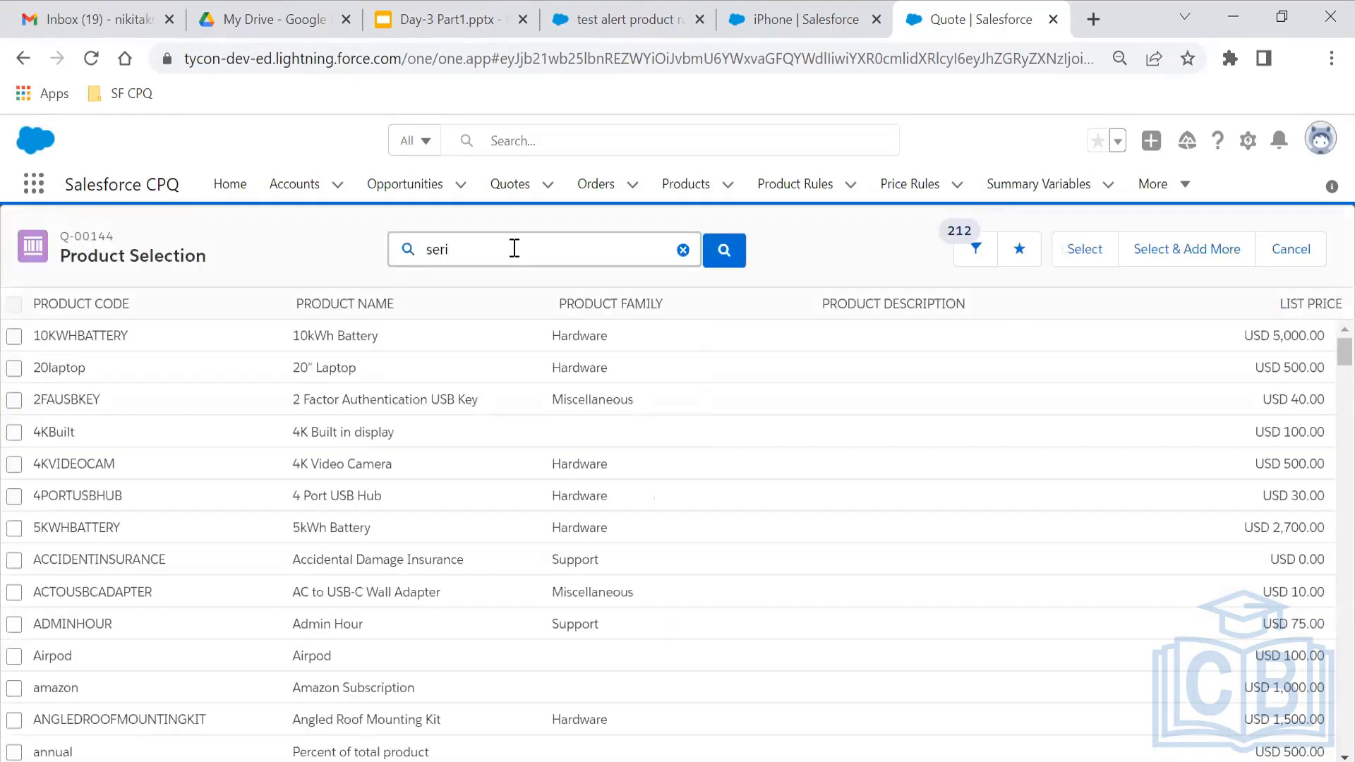
{"action": "type", "text": "es"}
{"action": "left_click", "coordinate": [467, 323]}
{"action": "left_click", "coordinate": [14, 336]}
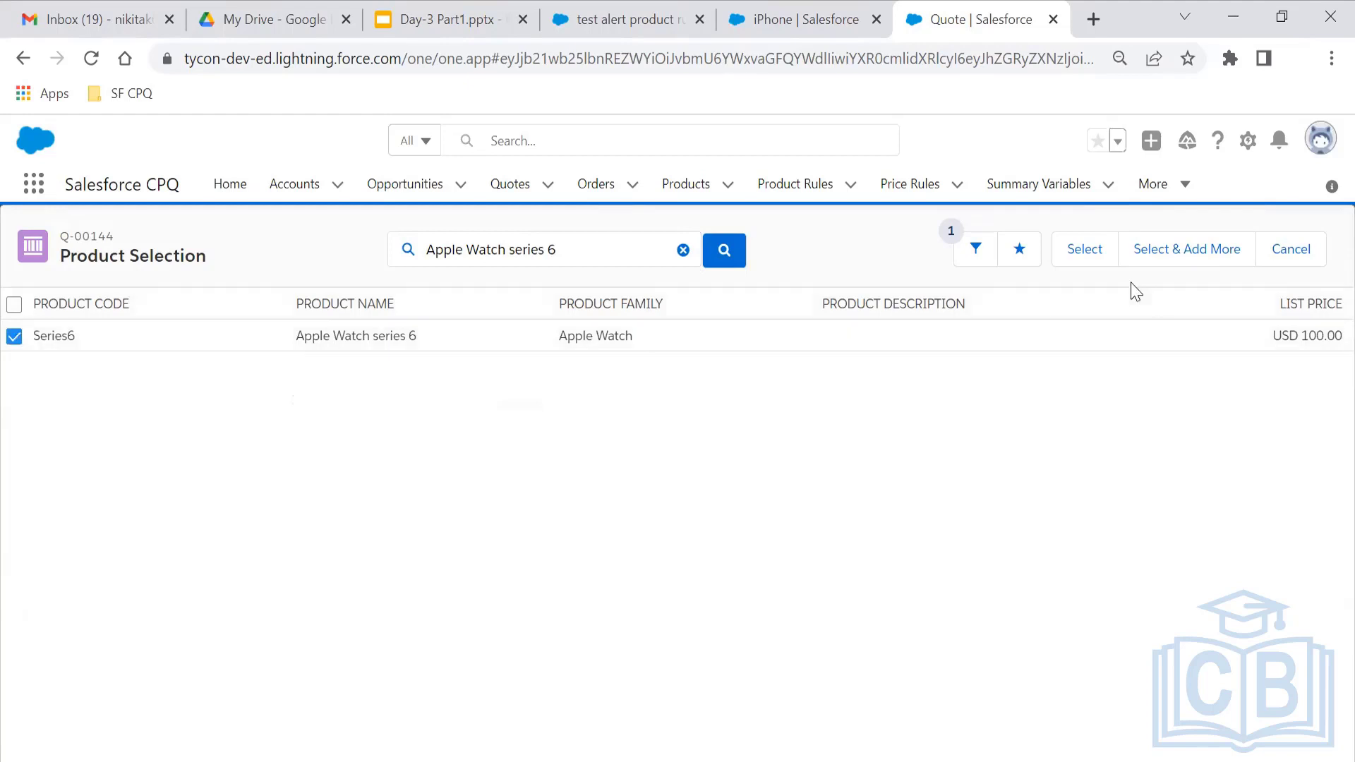
{"action": "left_click", "coordinate": [1080, 263]}
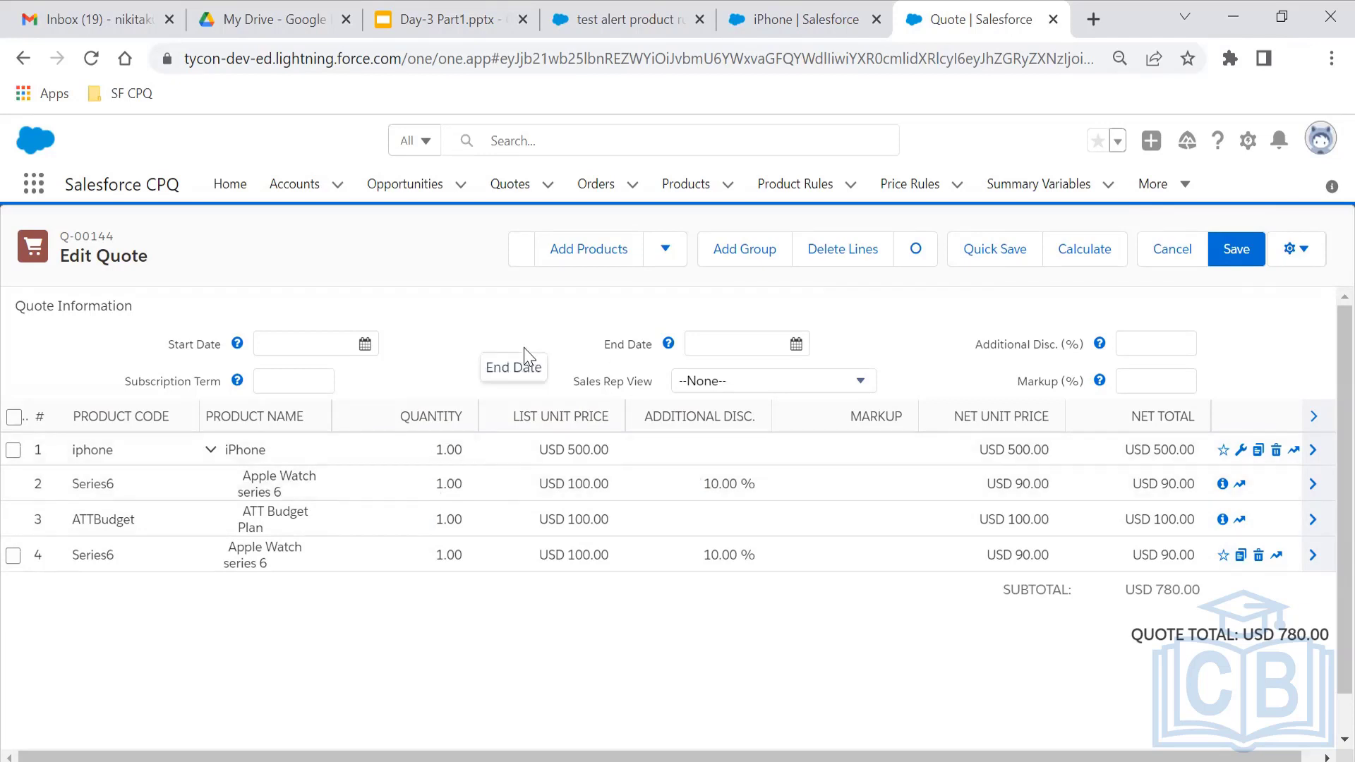
- Switch to the Day-3 Part1 presentation in Google Slides and review its slideshow from the Validation slide through to the Filter use case
{"action": "left_click", "coordinate": [493, 19]}
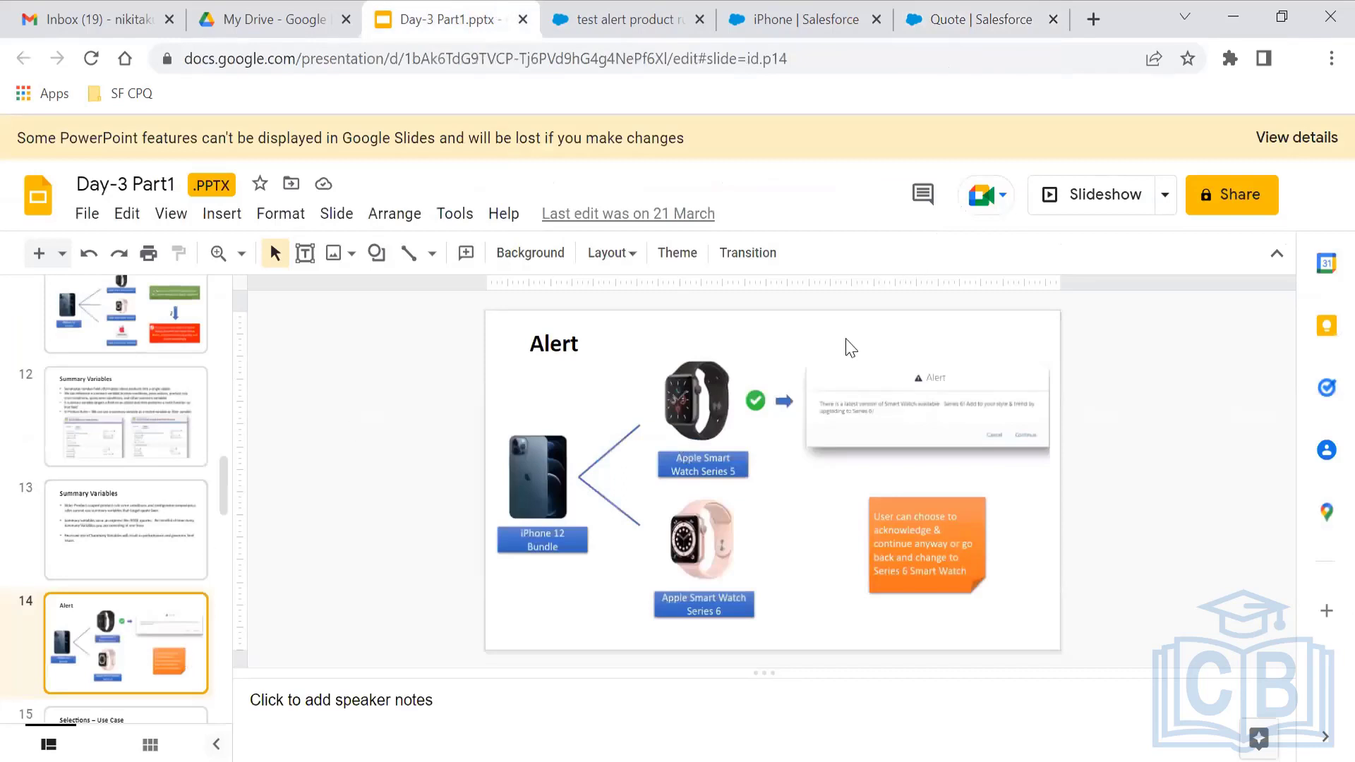
{"action": "left_click", "coordinate": [1119, 204]}
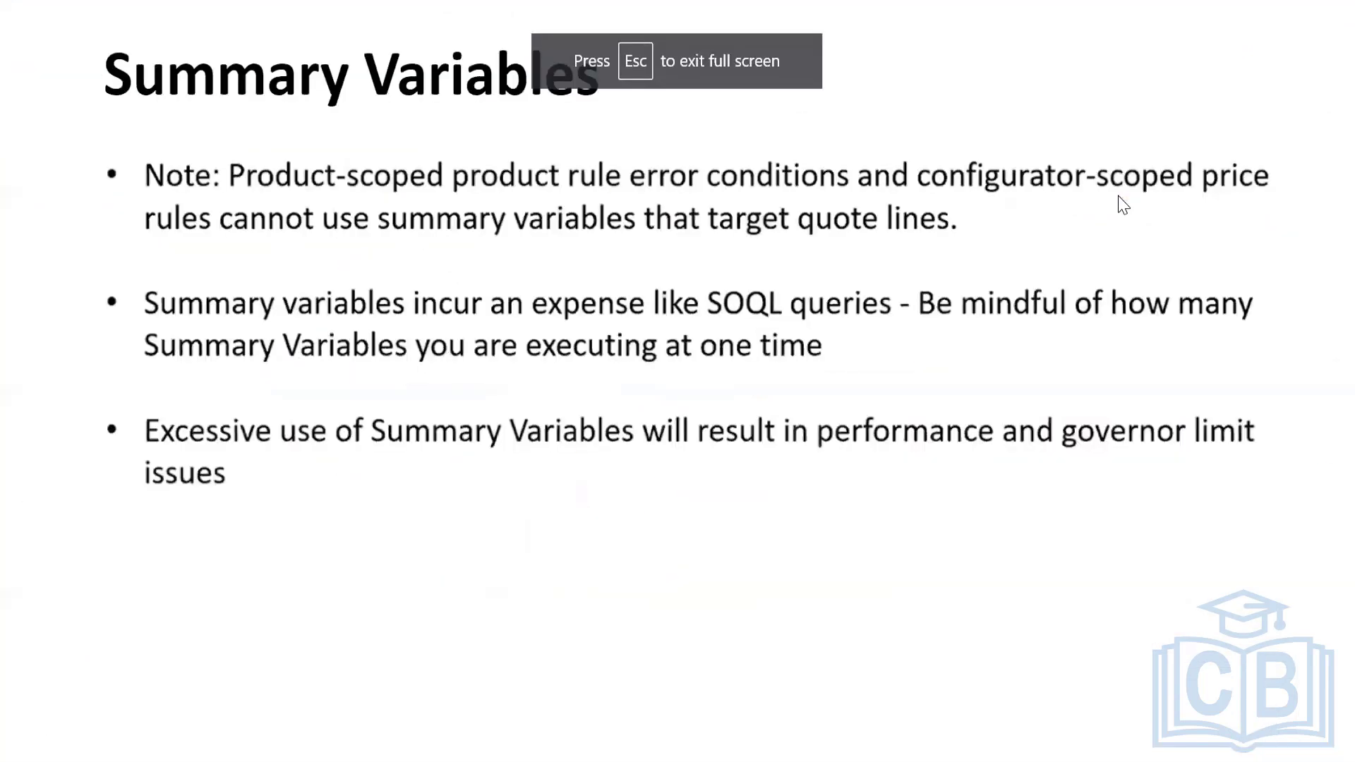
{"action": "key", "text": "Left"}
{"action": "key", "text": "Left"}
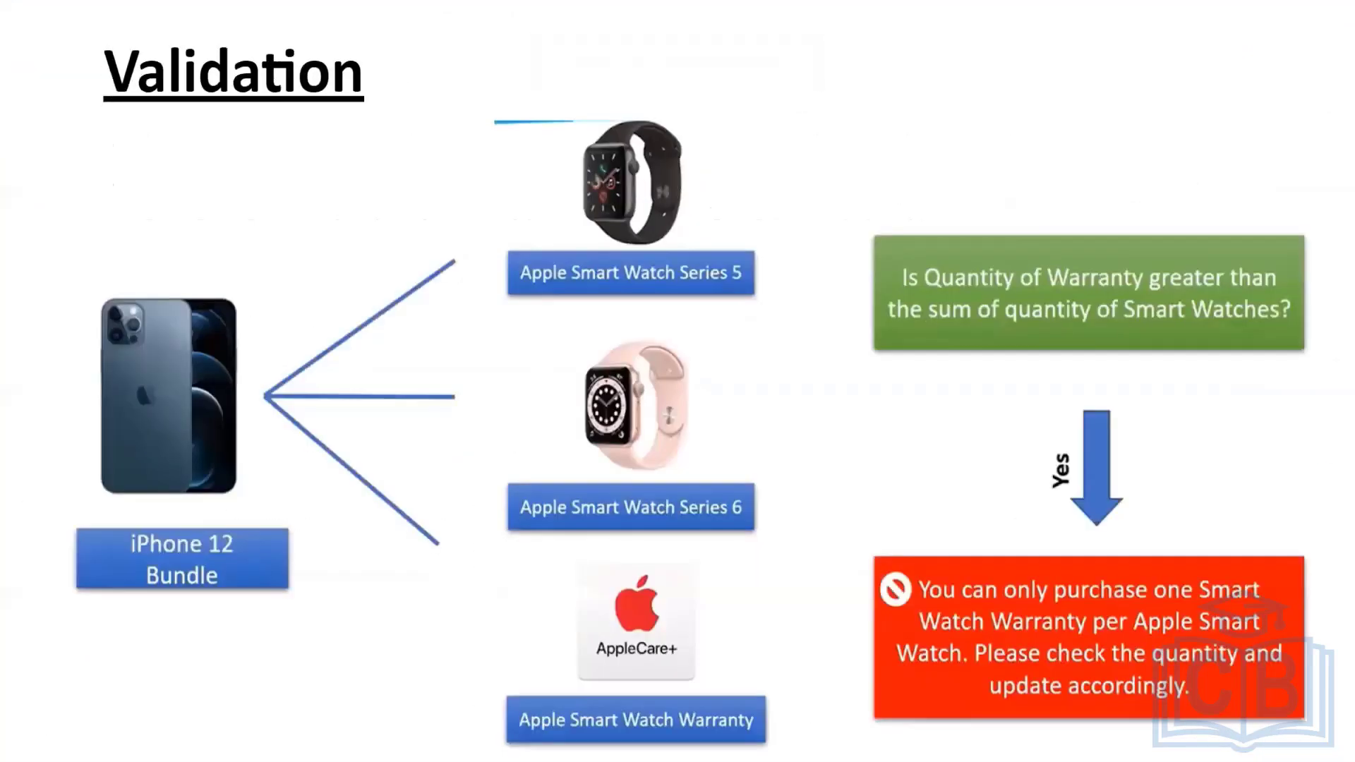
{"action": "key", "text": "Right"}
{"action": "key", "text": "Right"}
{"action": "key", "text": "Right"}
{"action": "key", "text": "Right"}
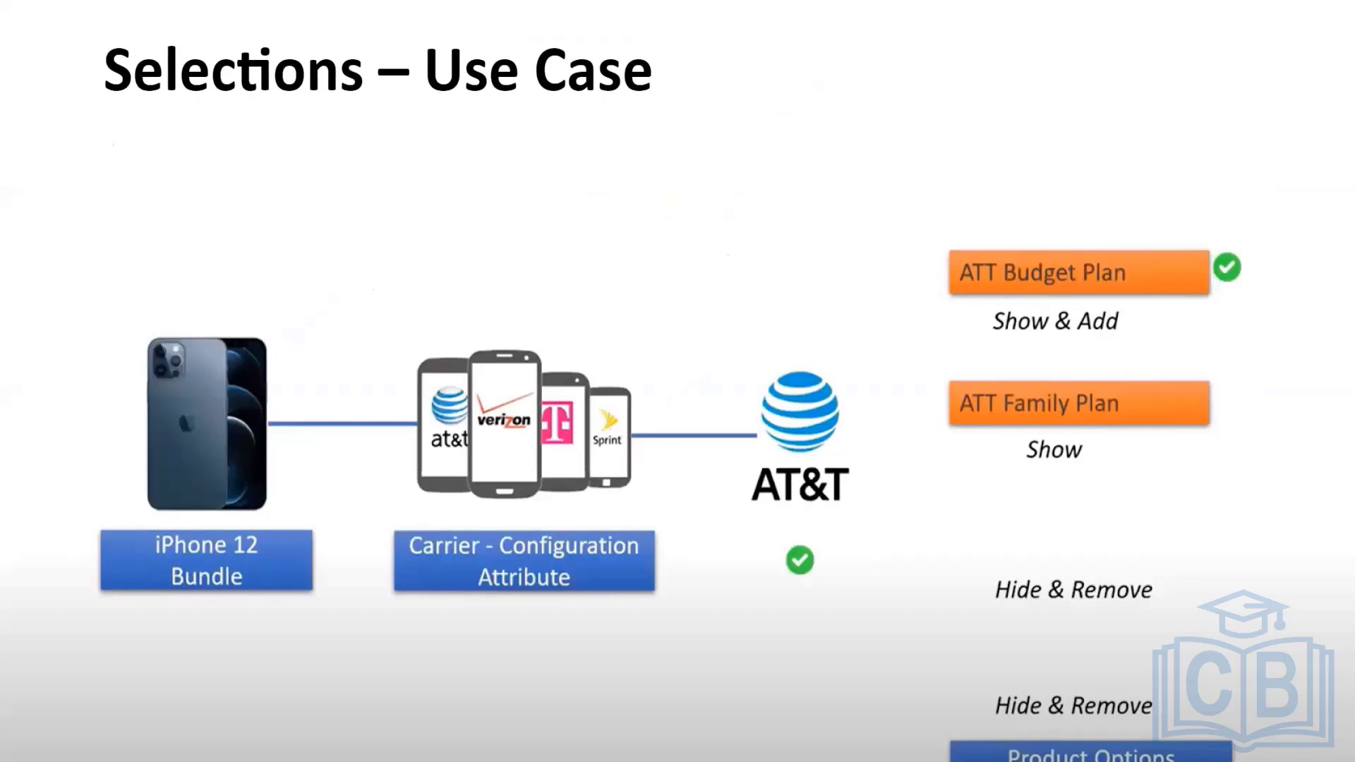
{"action": "key", "text": "Right"}
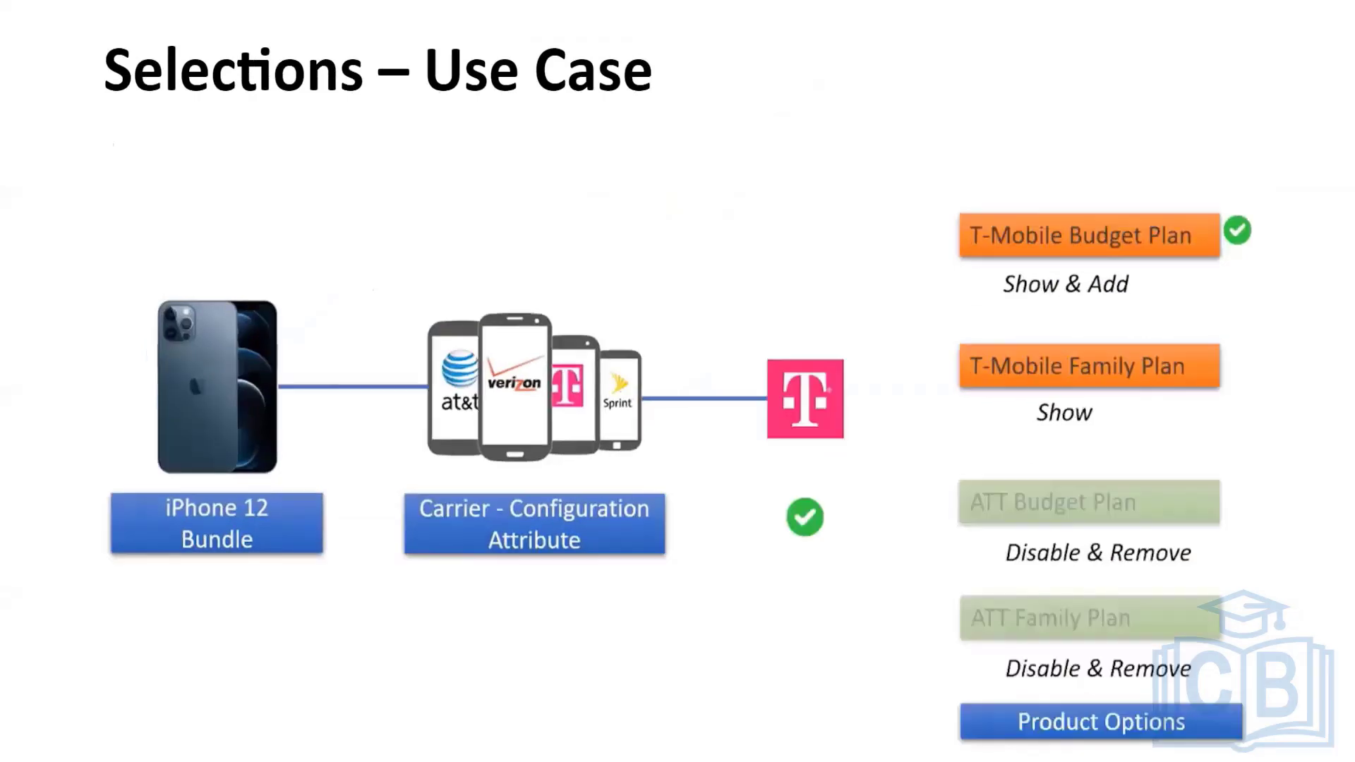
{"action": "key", "text": "Right"}
{"action": "key", "text": "Right"}
{"action": "key", "text": "Right"}
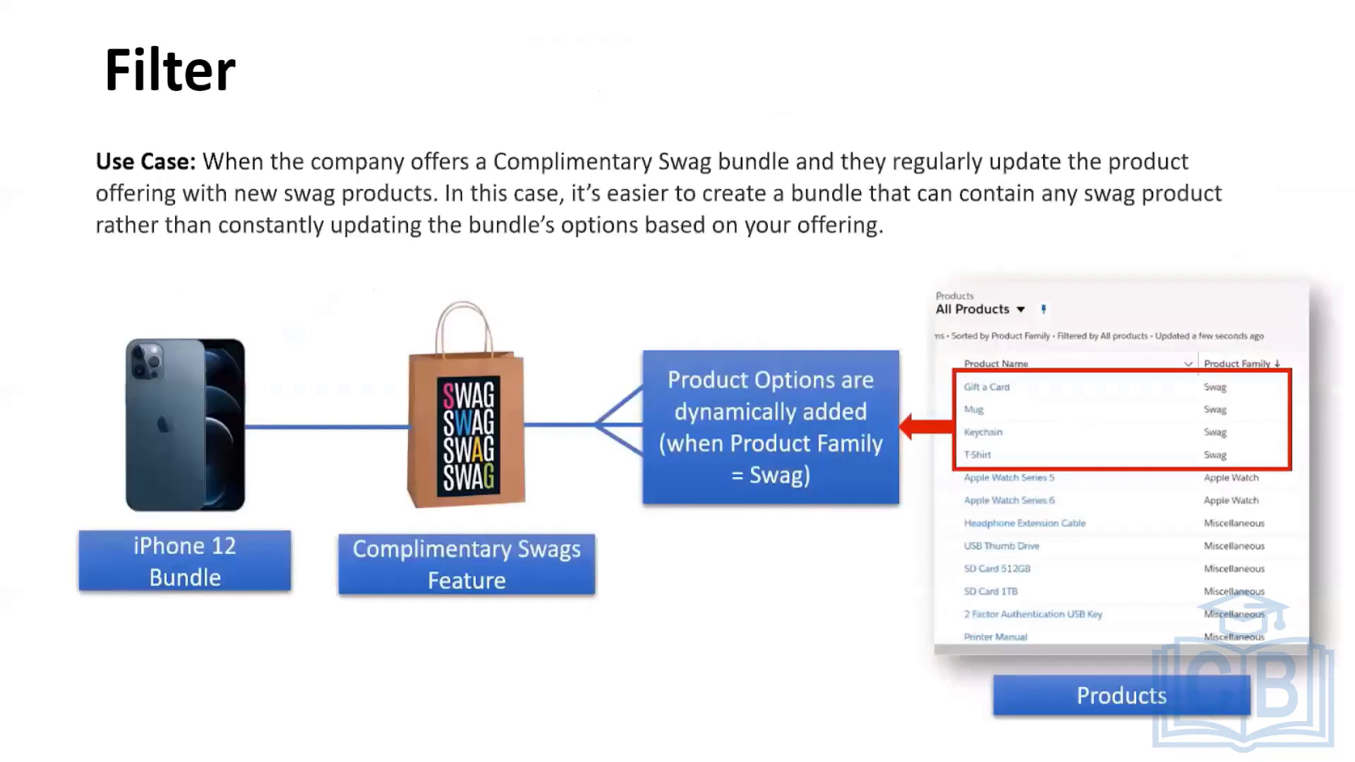
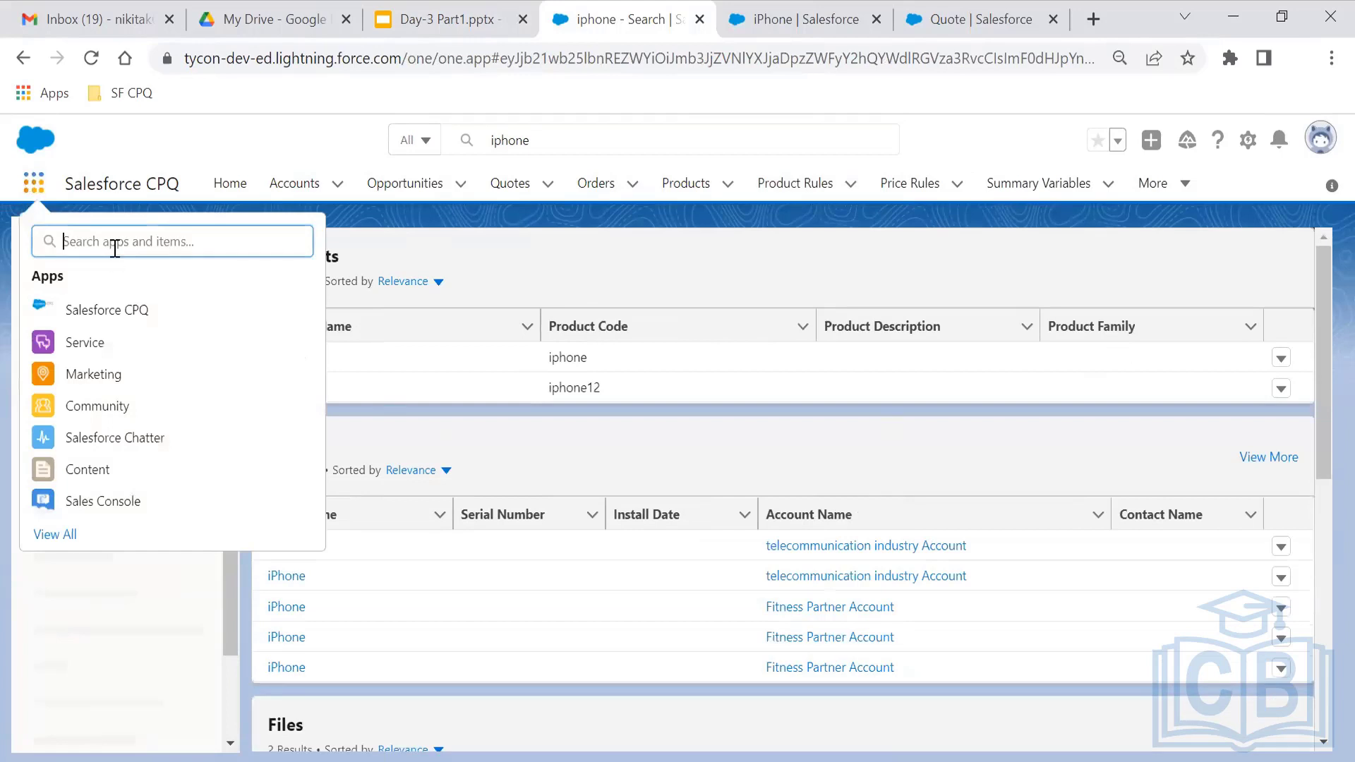
- Find Configuration Attributes by searching the app items for "configura" and open it in a new browser tab
{"action": "type", "text": "configura"}
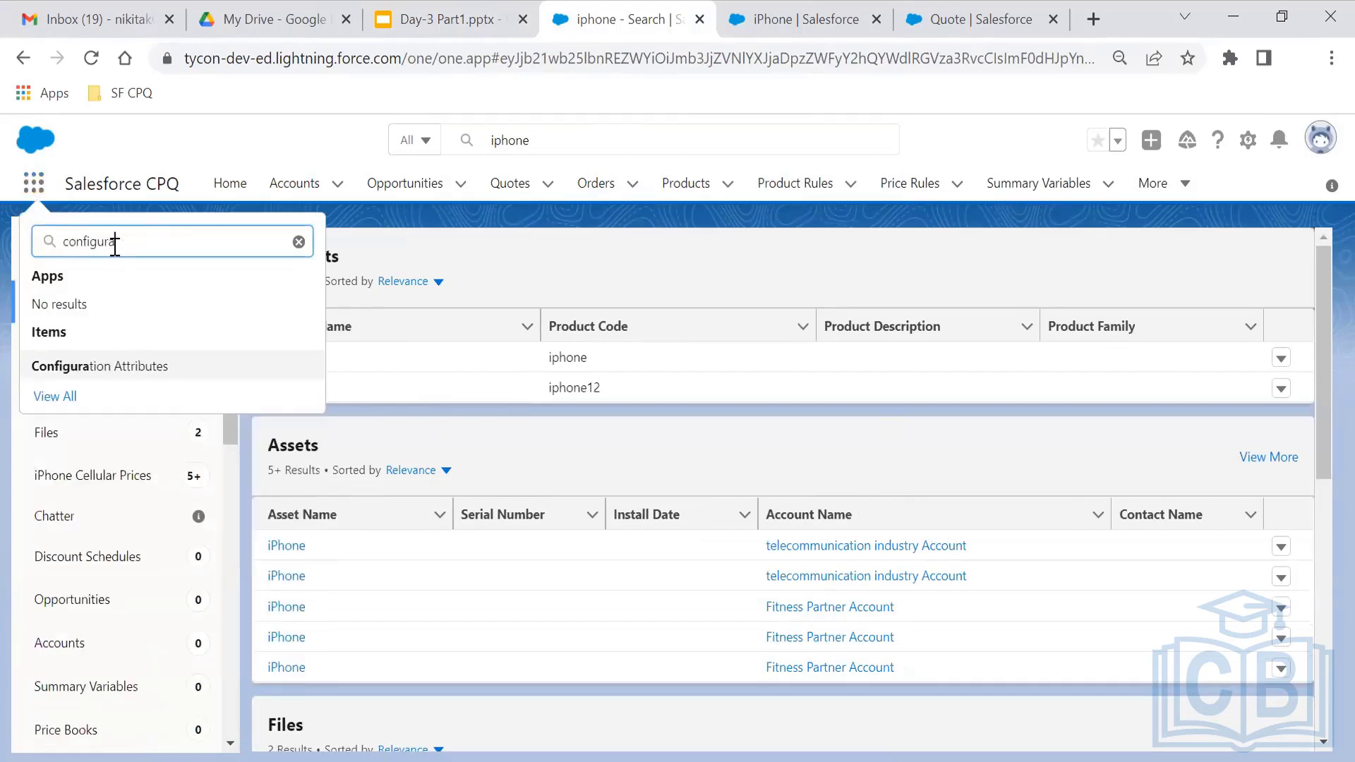
{"action": "right_click", "coordinate": [101, 375]}
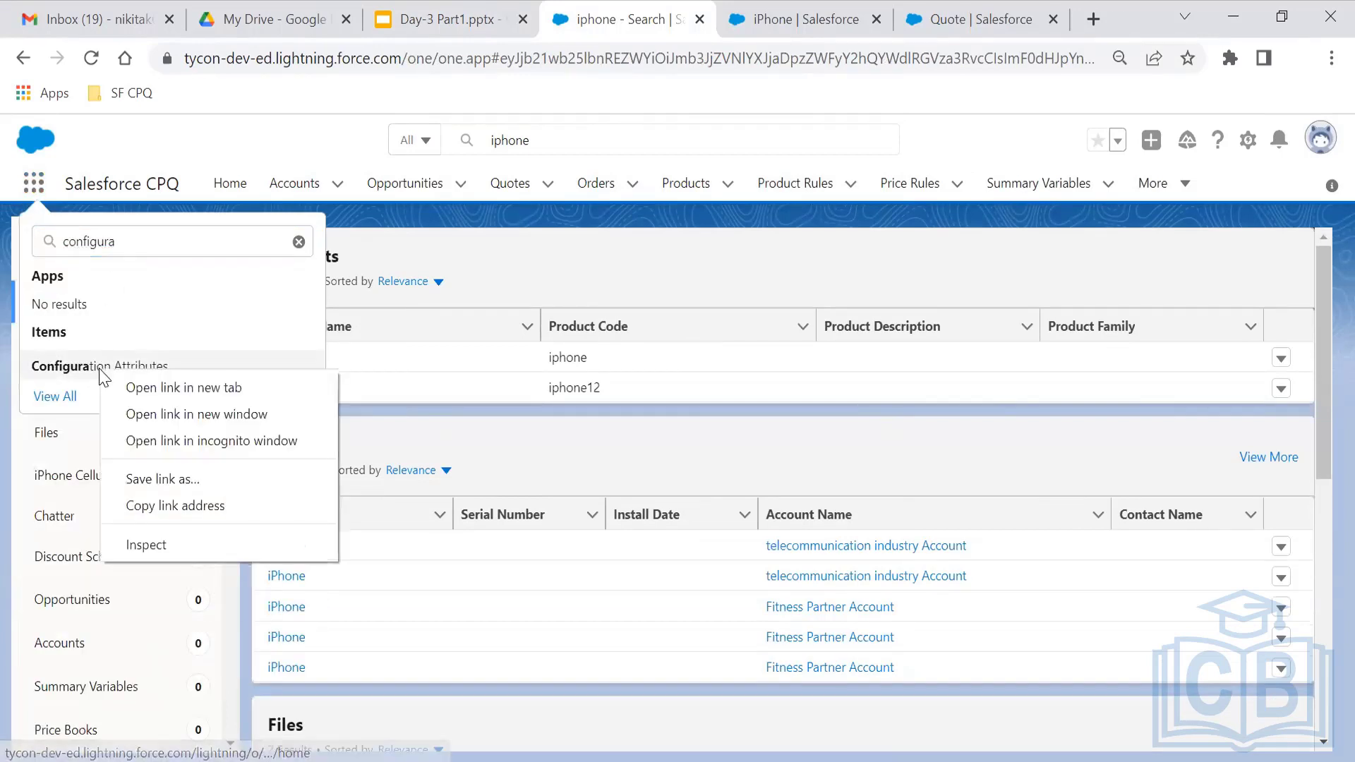
{"action": "left_click", "coordinate": [169, 387]}
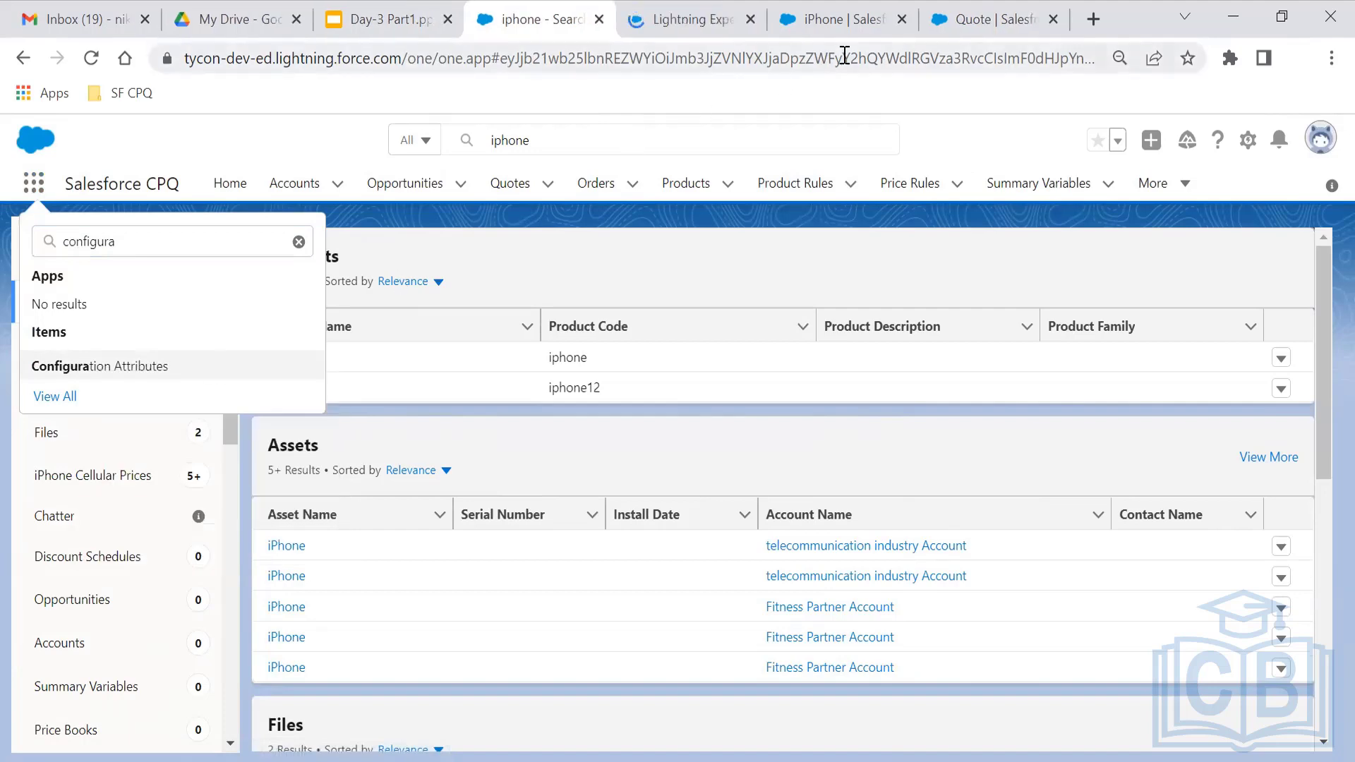
- Replace the old iPhone tab by opening the iPhone product from the search results, and switch to the Configuration Attributes list
{"action": "left_click", "coordinate": [902, 19]}
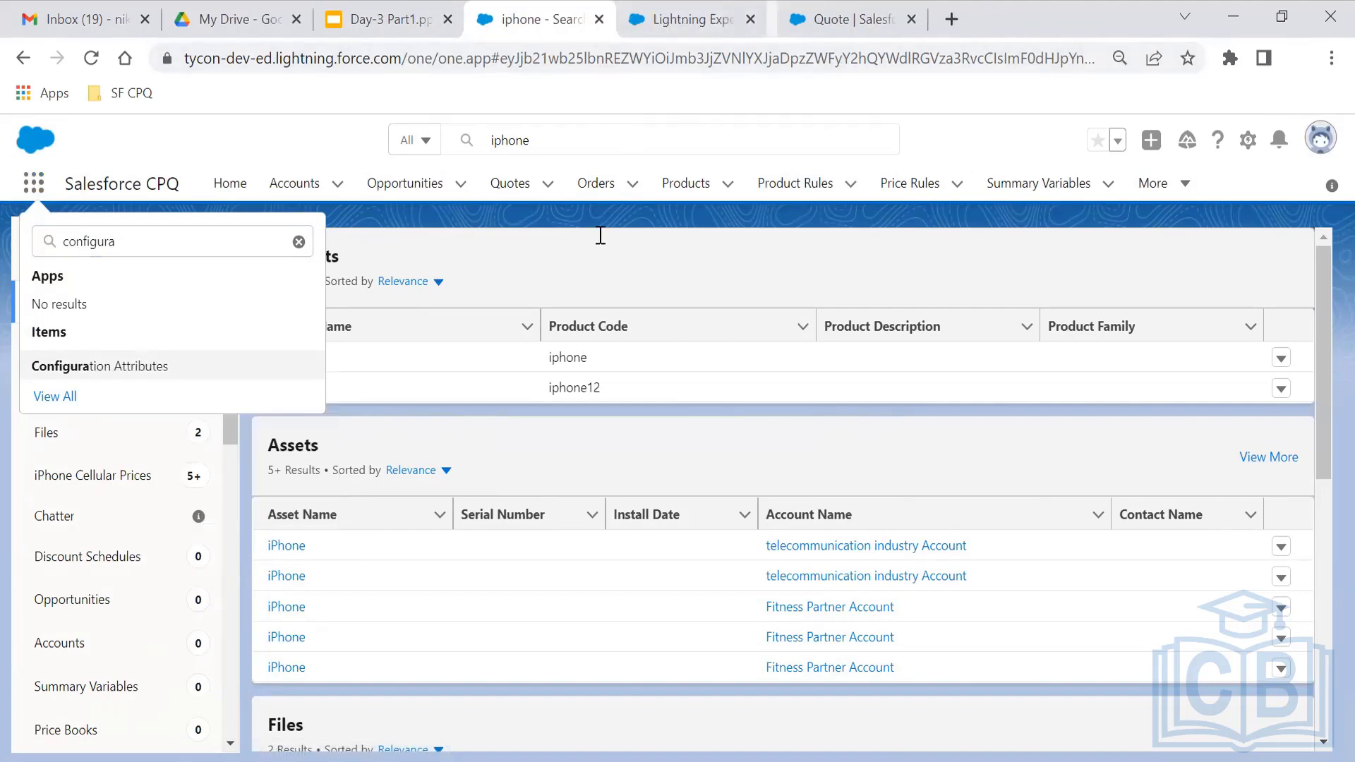
{"action": "left_click", "coordinate": [586, 257]}
{"action": "left_click", "coordinate": [286, 358]}
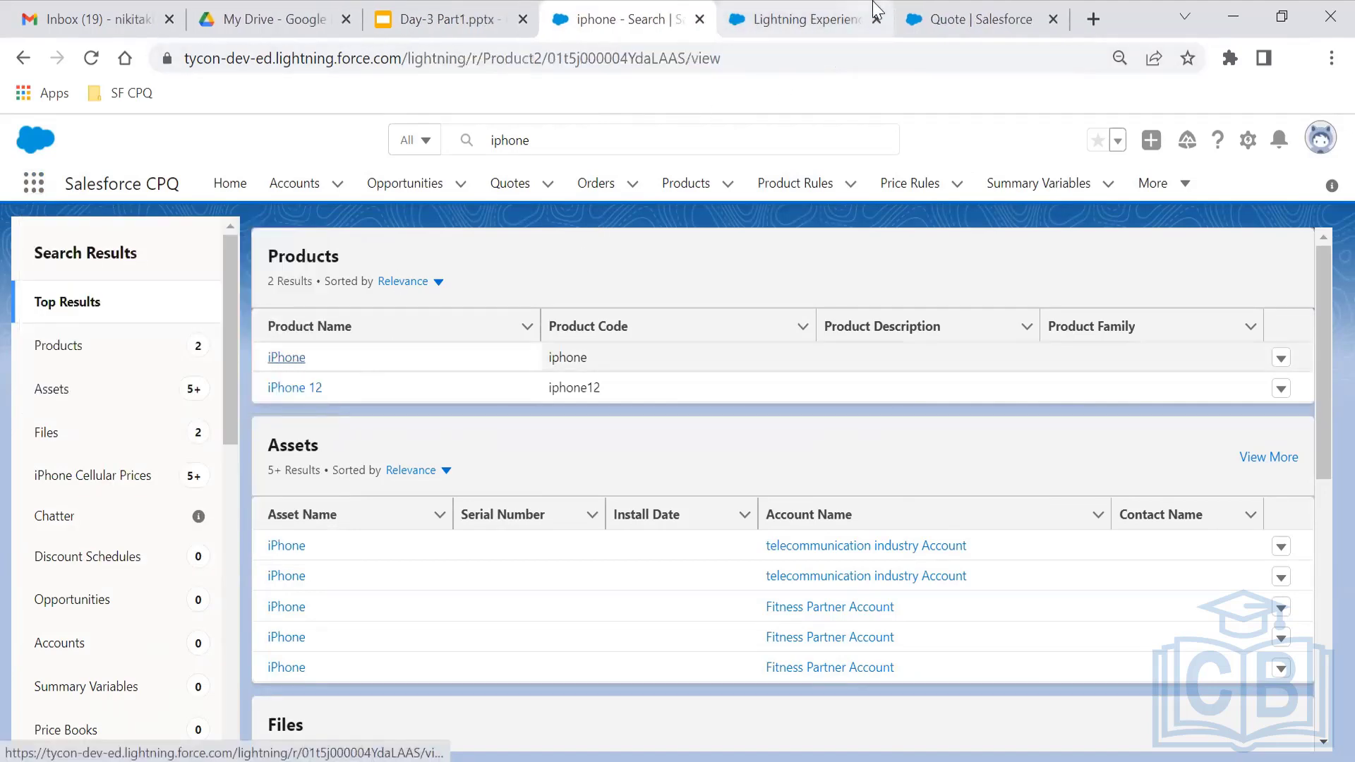
{"action": "left_click", "coordinate": [872, 6]}
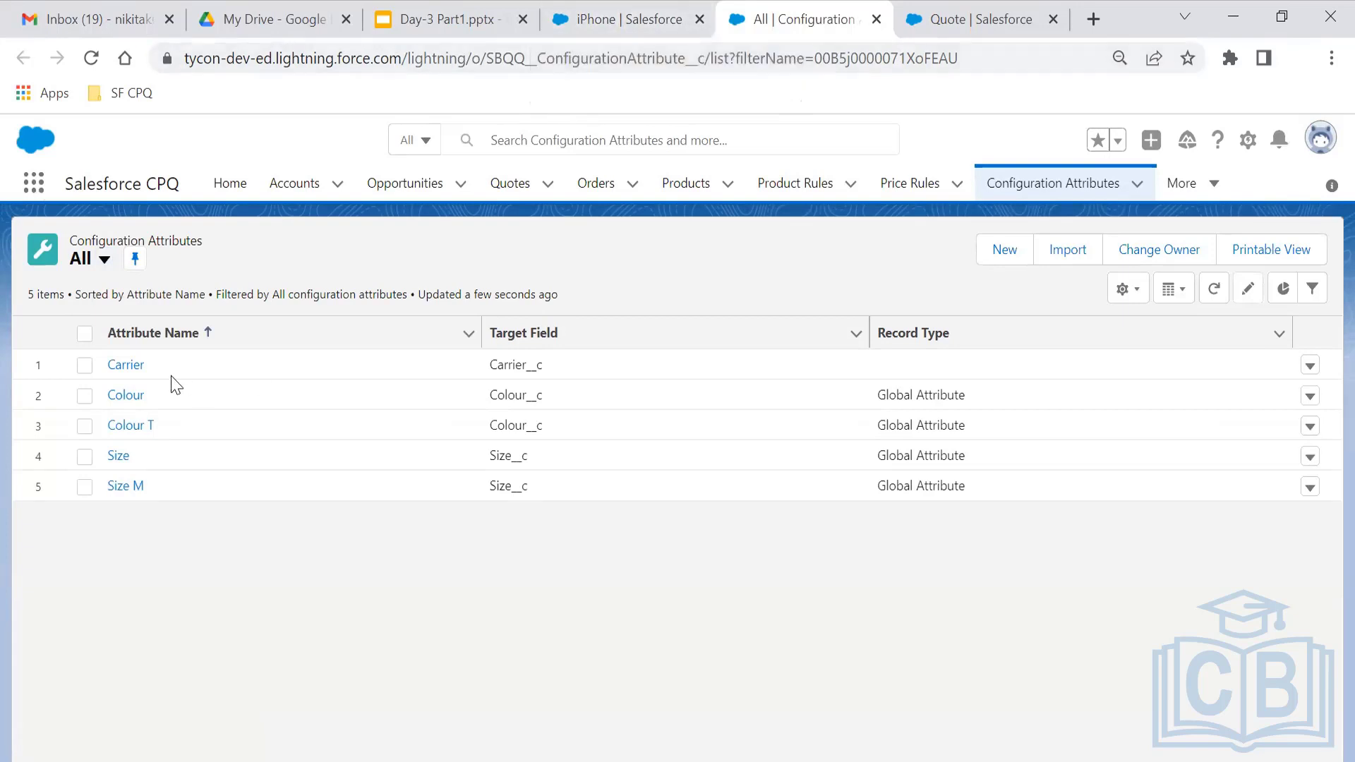
- Start a new configuration attribute with the Configuration Attribute record type
{"action": "left_click", "coordinate": [1005, 261]}
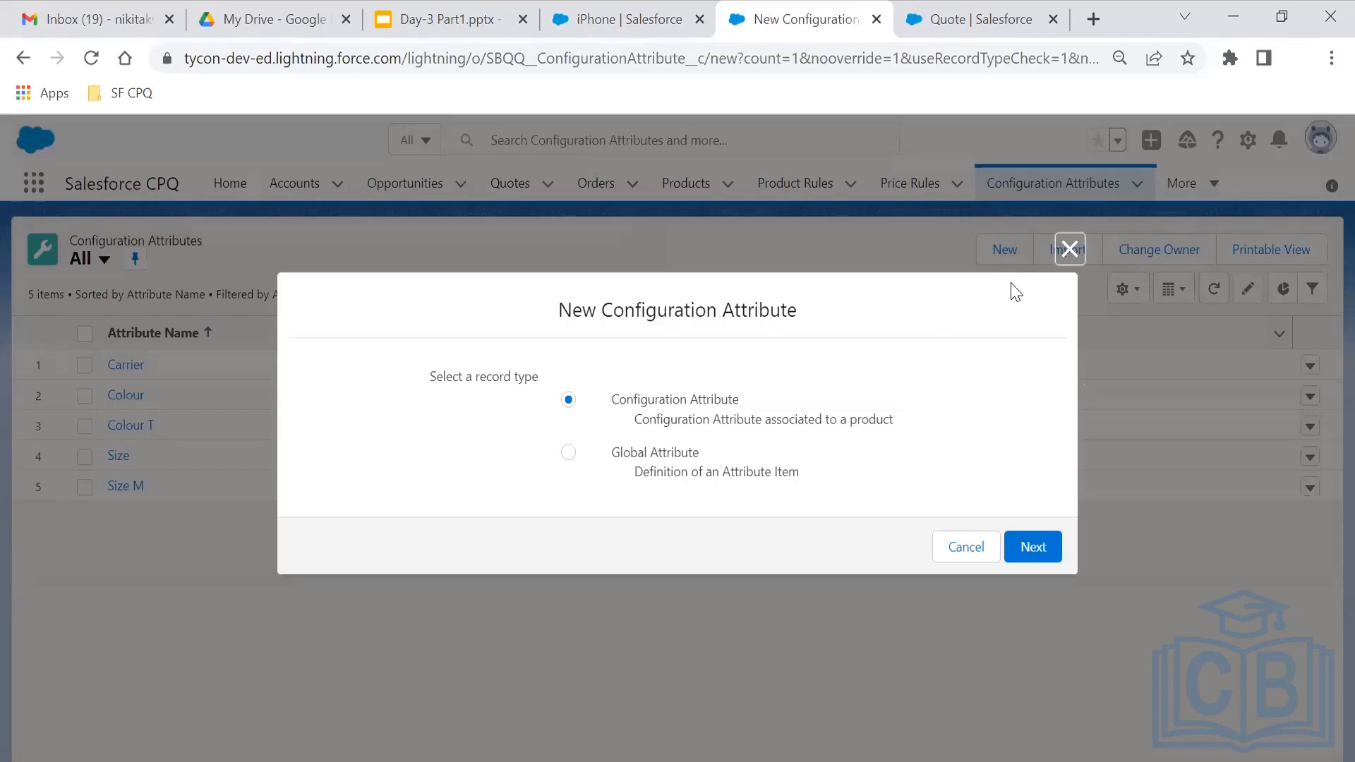
{"action": "left_click", "coordinate": [1070, 250]}
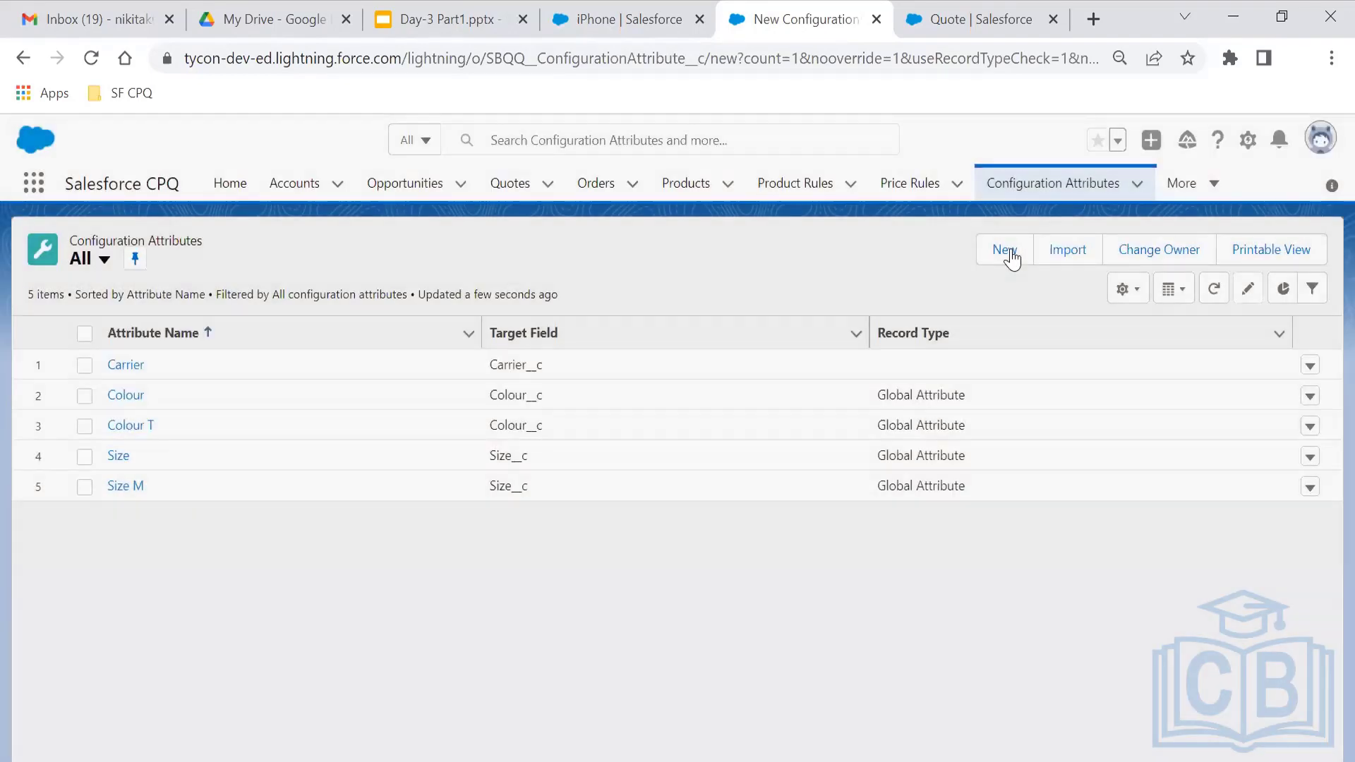
{"action": "left_click", "coordinate": [1005, 250]}
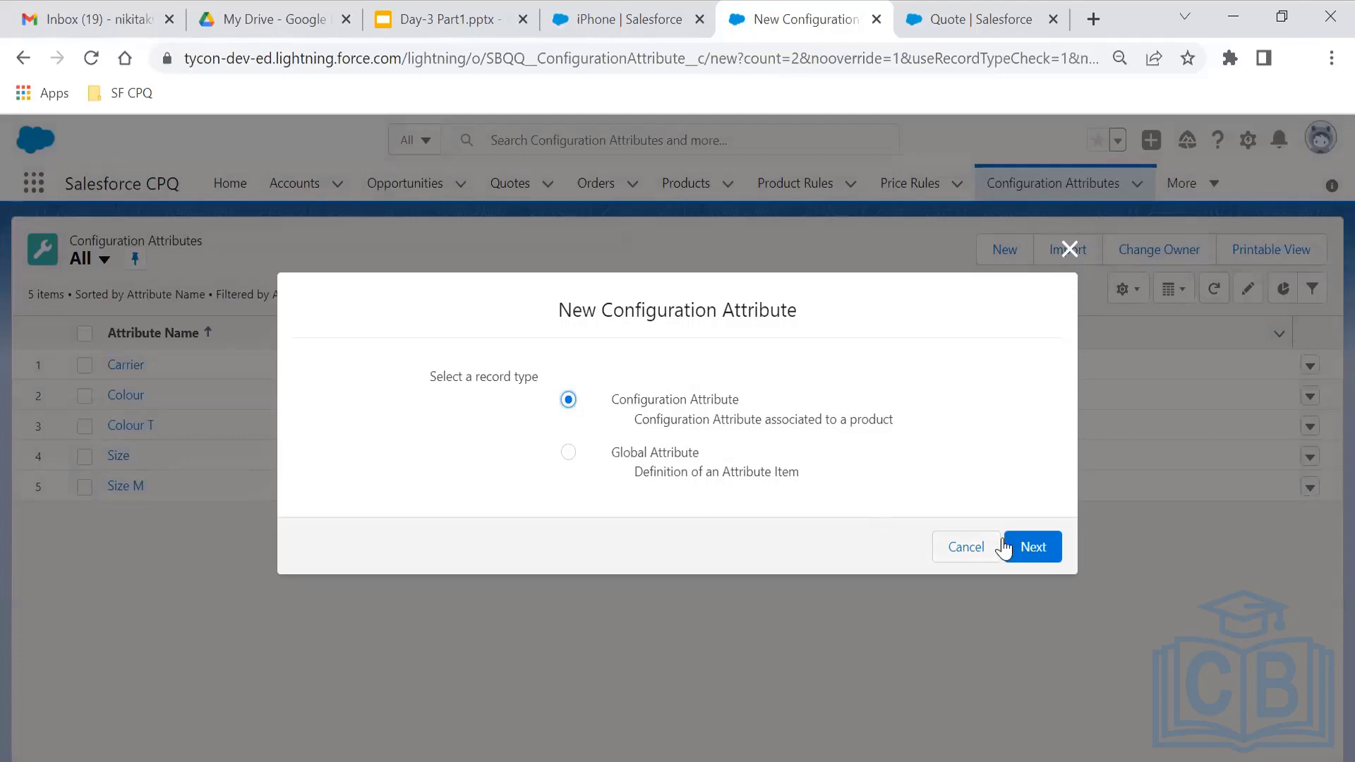
{"action": "left_click", "coordinate": [1031, 552]}
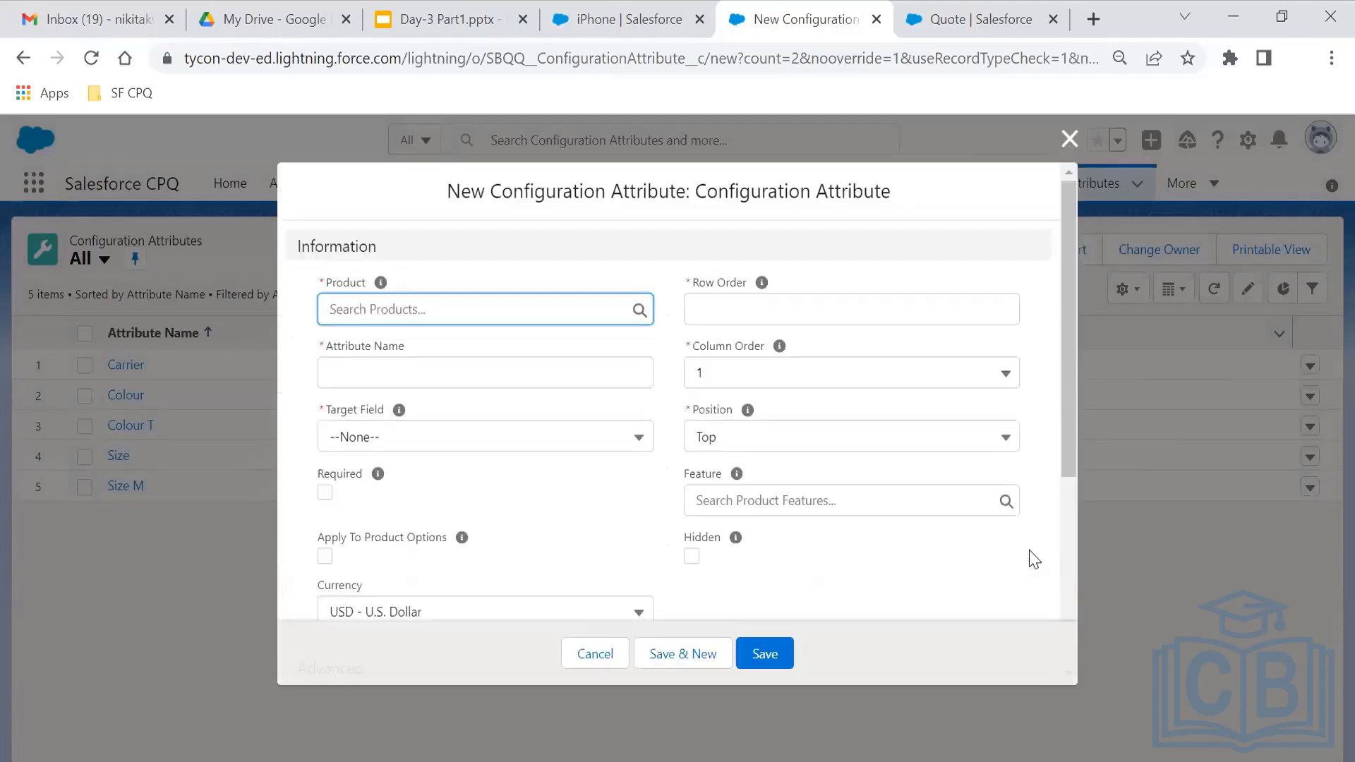
{"action": "left_click", "coordinate": [539, 306]}
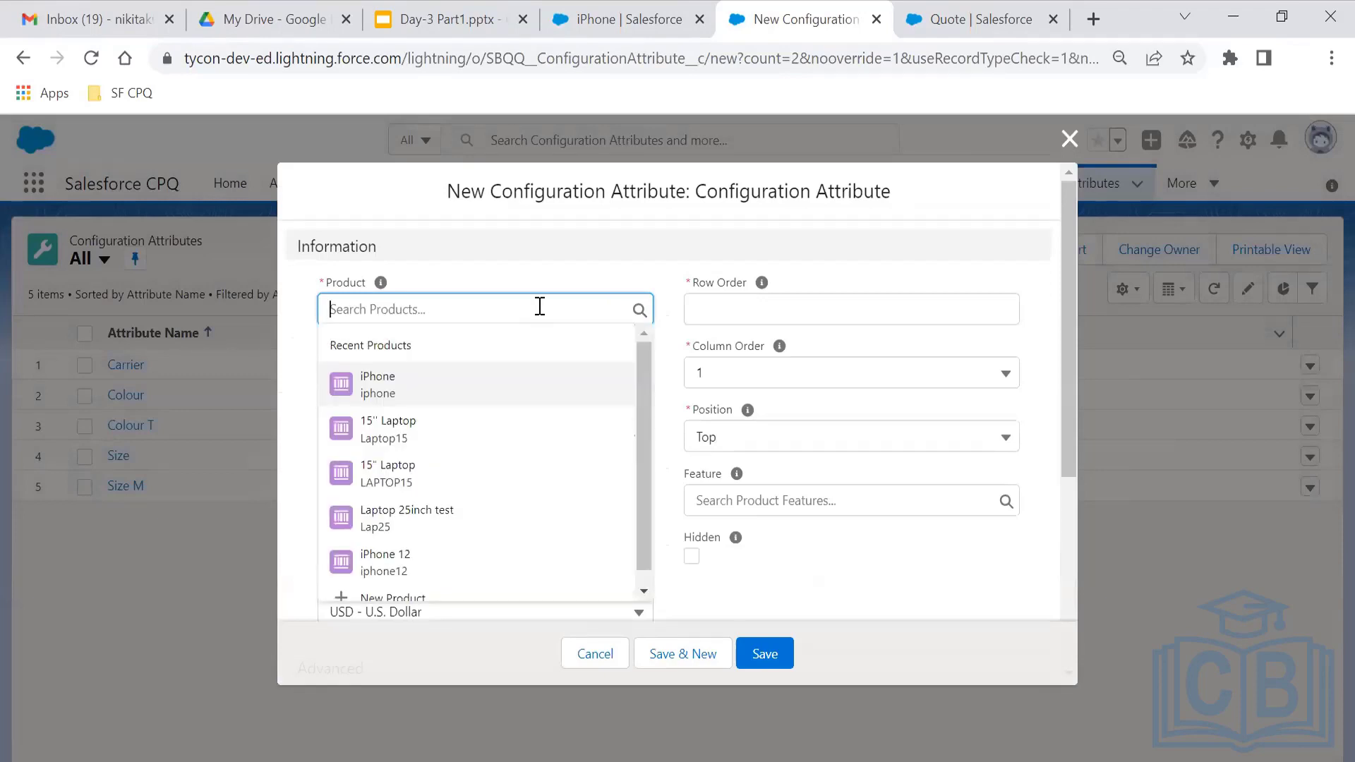
{"action": "left_click", "coordinate": [435, 381]}
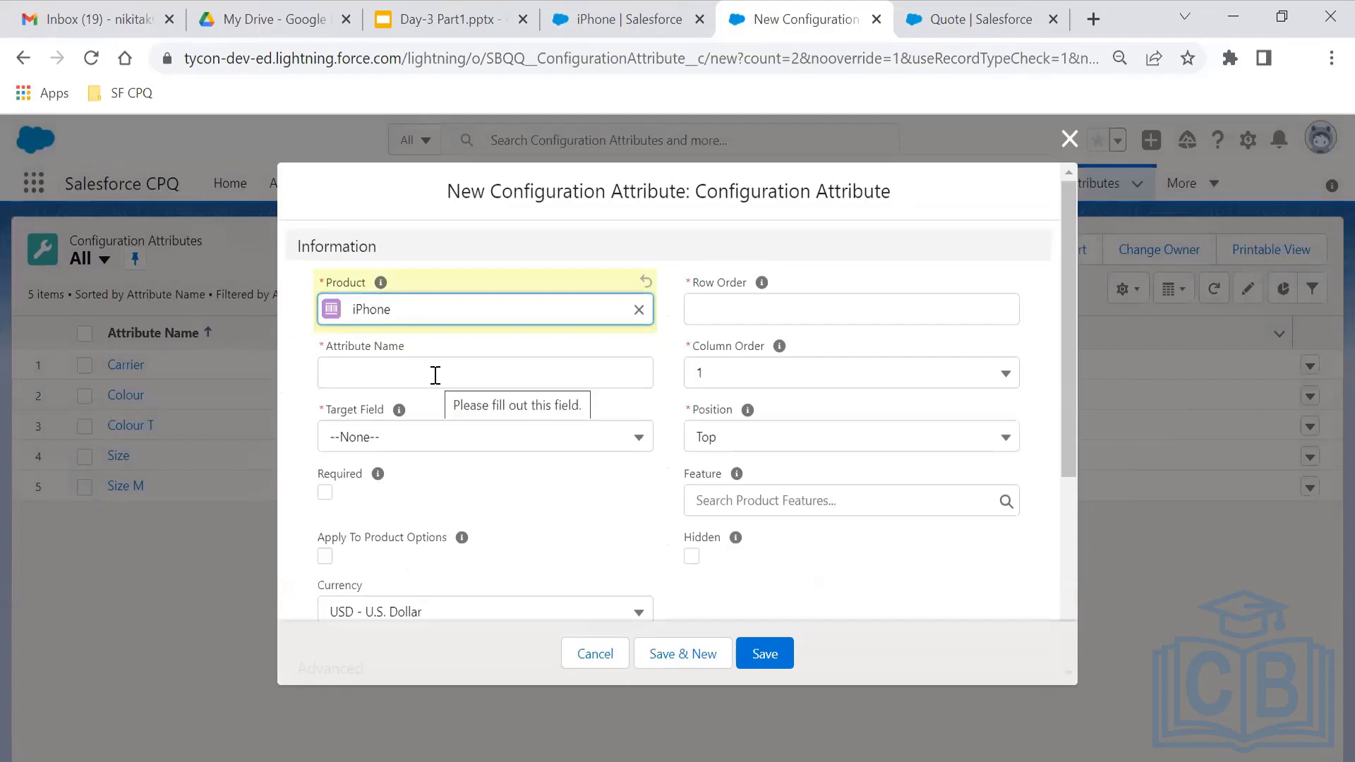
{"action": "left_click", "coordinate": [436, 375]}
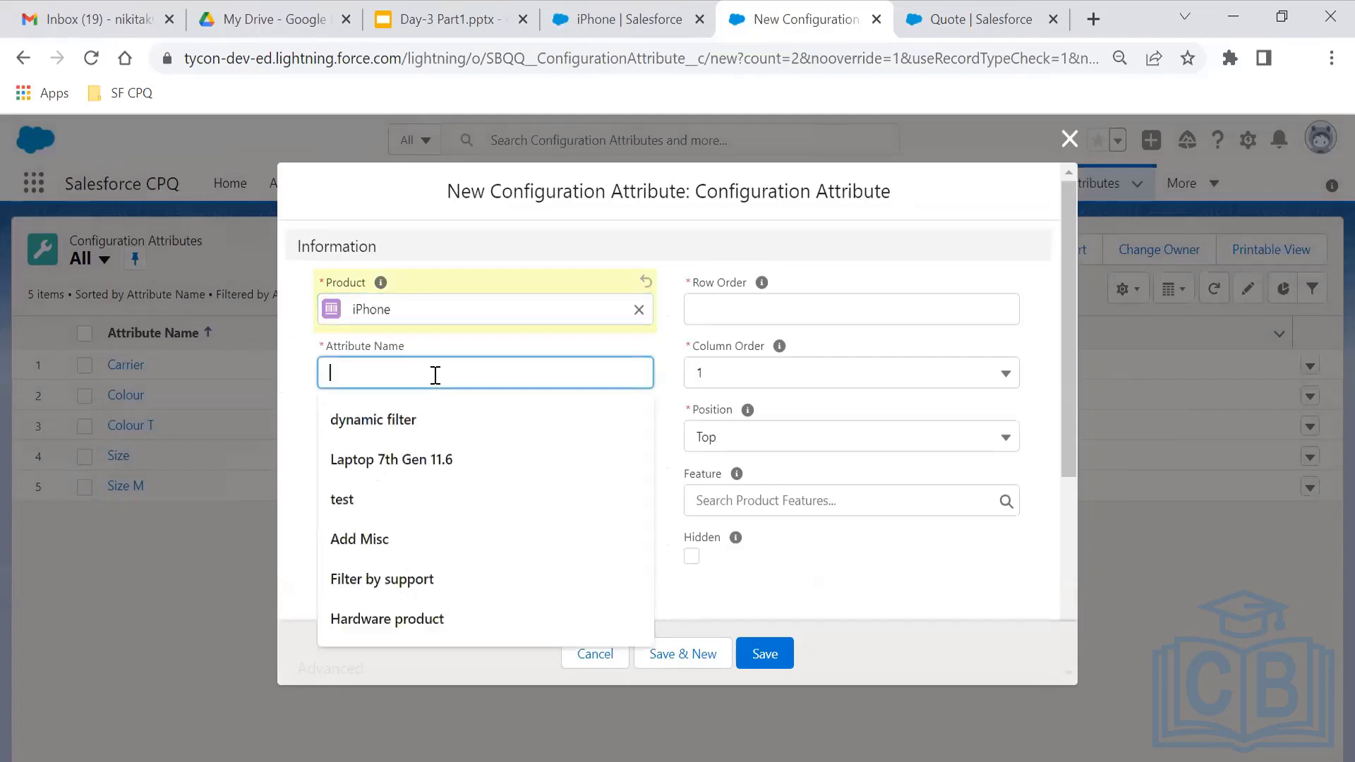
{"action": "type", "text": "Crarrier"}
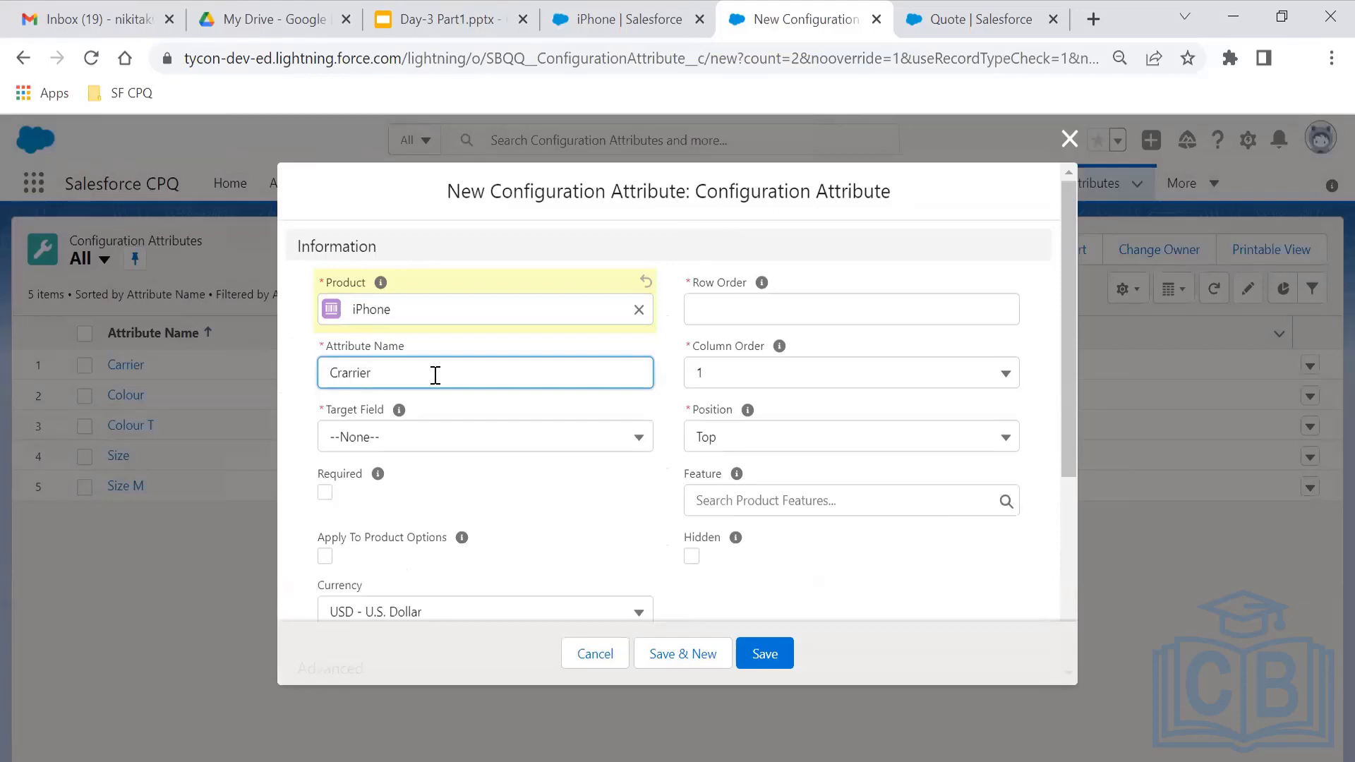
{"action": "key", "text": "BackSpace"}
{"action": "key", "text": "BackSpace"}
{"action": "key", "text": "BackSpace"}
{"action": "key", "text": "BackSpace"}
{"action": "key", "text": "BackSpace"}
{"action": "key", "text": "BackSpace"}
{"action": "key", "text": "BackSpace"}
{"action": "type", "text": "arrier"}
{"action": "left_click", "coordinate": [768, 315]}
{"action": "type", "text": "1"}
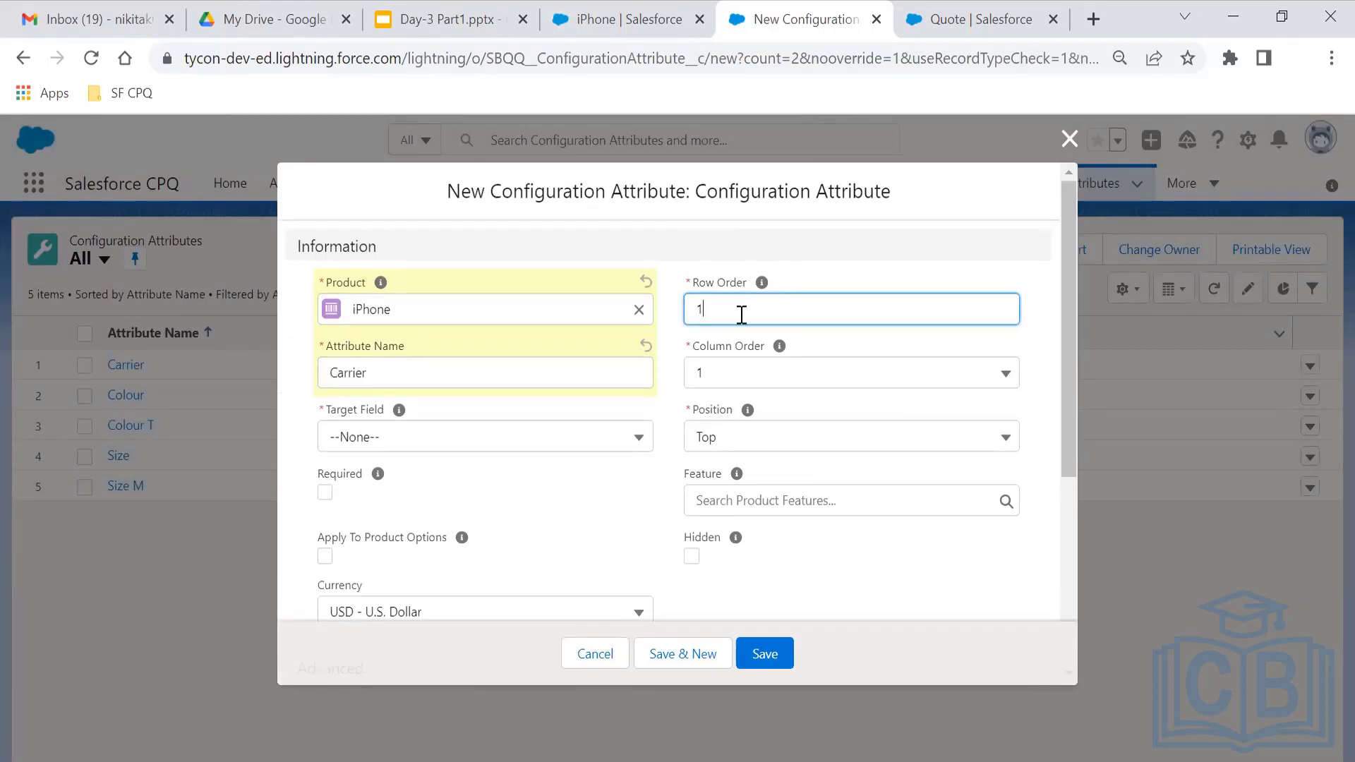
{"action": "left_click", "coordinate": [726, 432]}
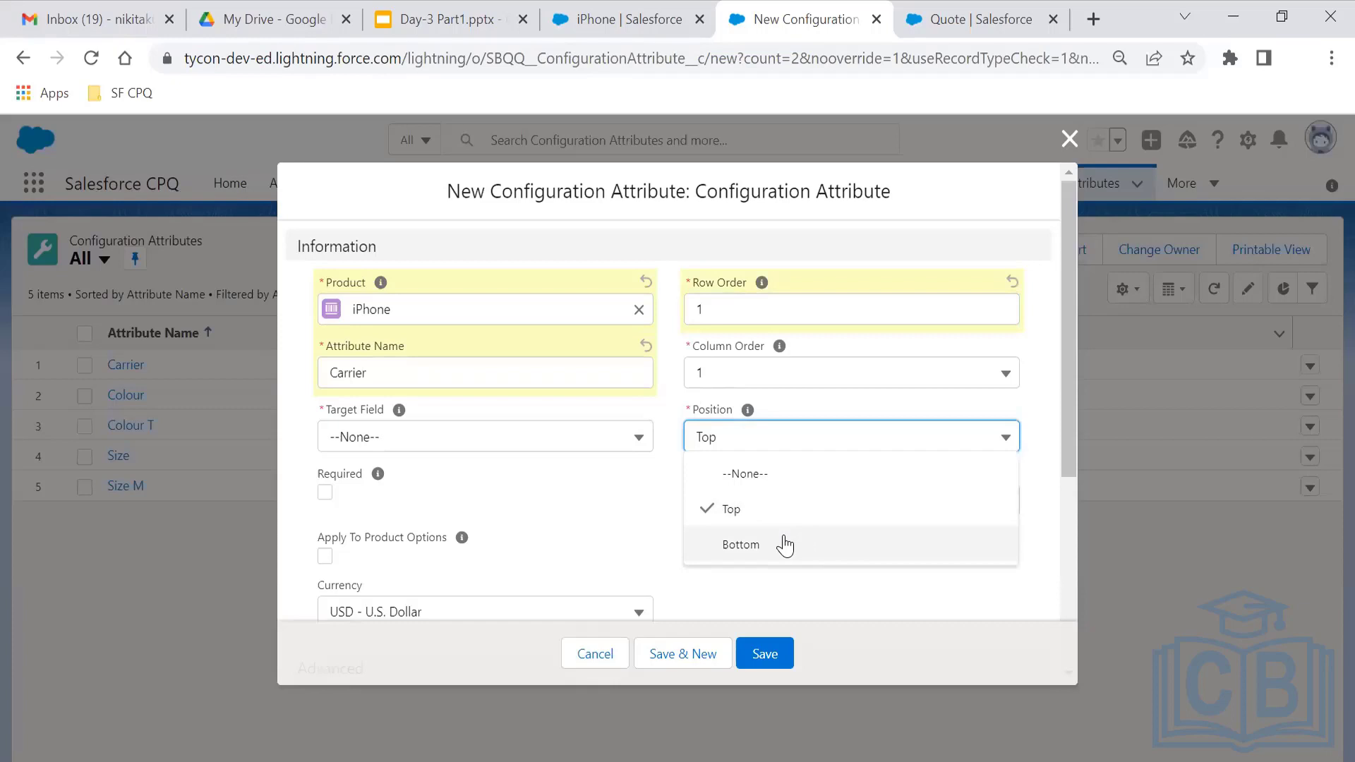
{"action": "left_click", "coordinate": [818, 504]}
{"action": "left_click", "coordinate": [544, 438]}
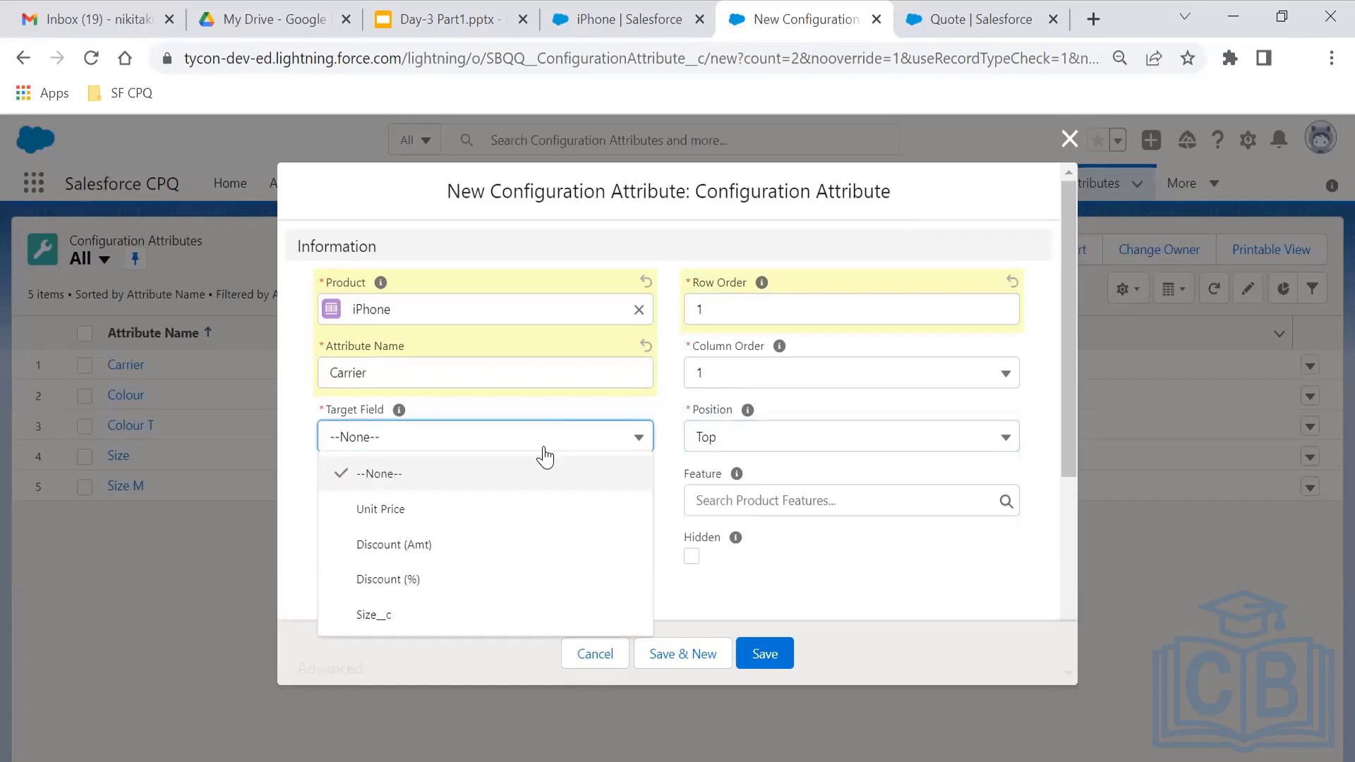
{"action": "left_click", "coordinate": [544, 448]}
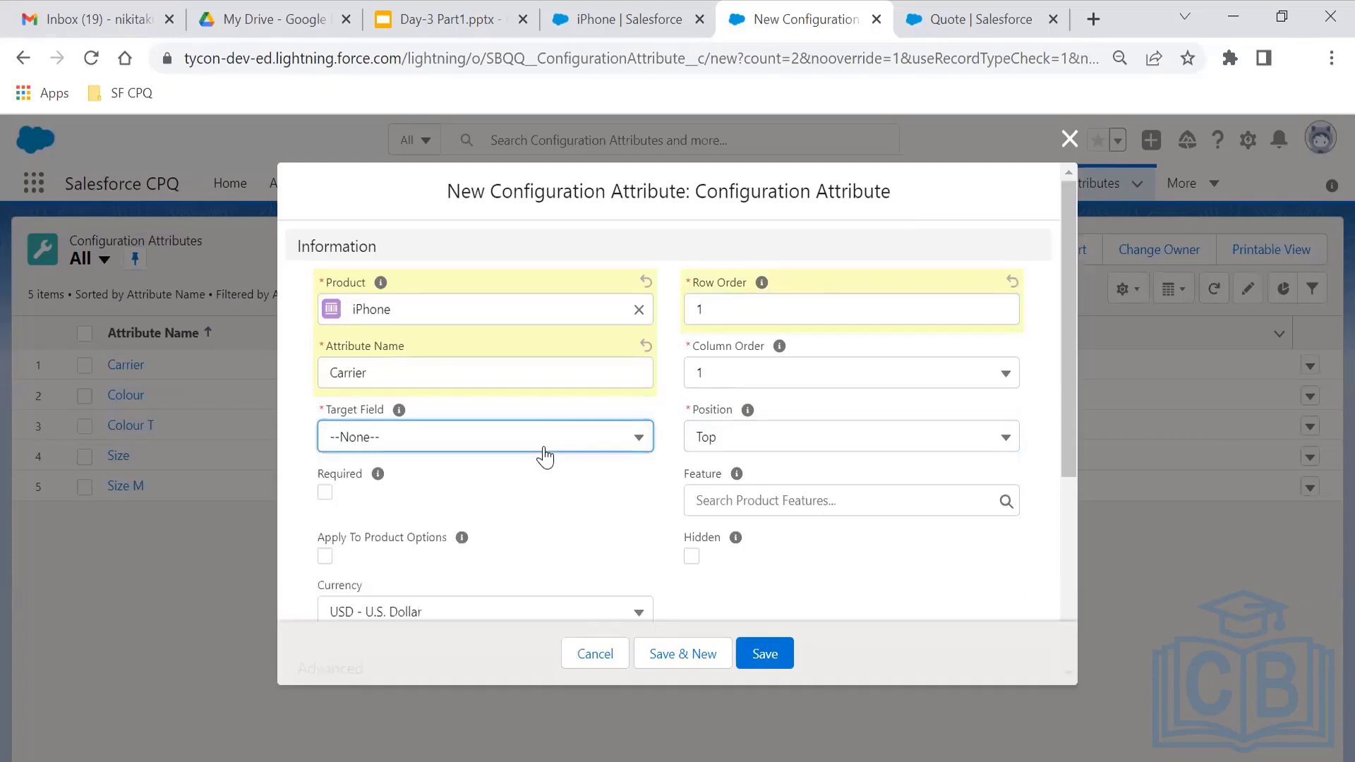
{"action": "left_click_drag", "start_coordinate": [1074, 339], "coordinate": [1055, 272]}
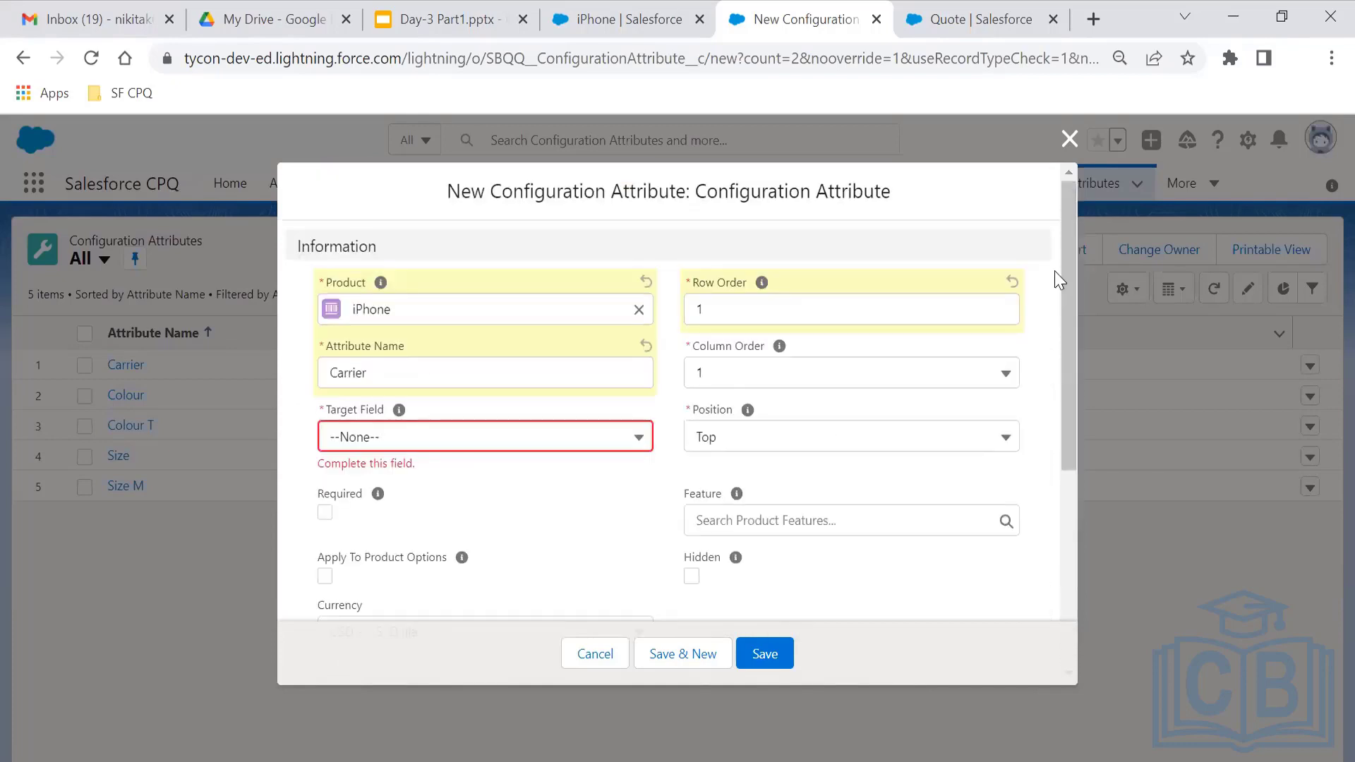
{"action": "left_click", "coordinate": [1069, 139]}
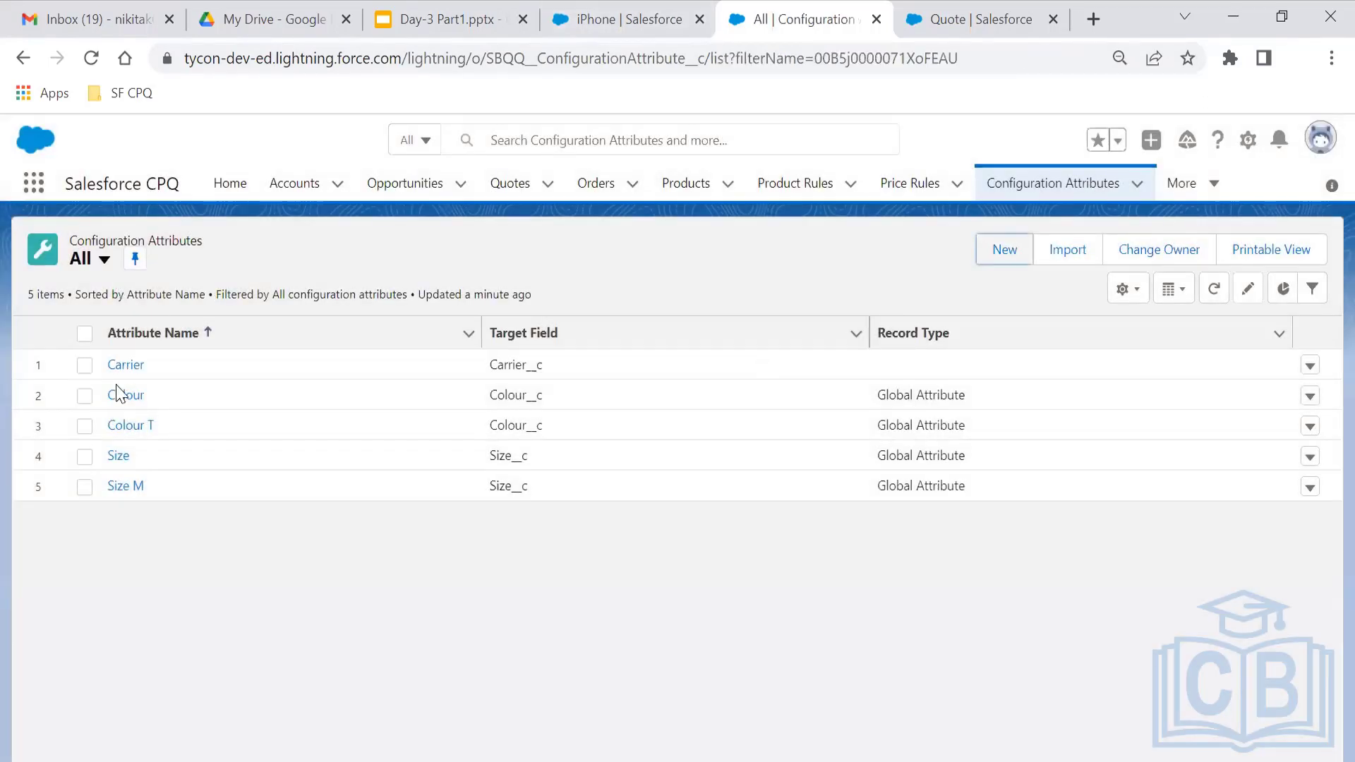
- Open the existing Carrier configuration attribute and review its details, then go to the iPhone product record
{"action": "left_click", "coordinate": [125, 367]}
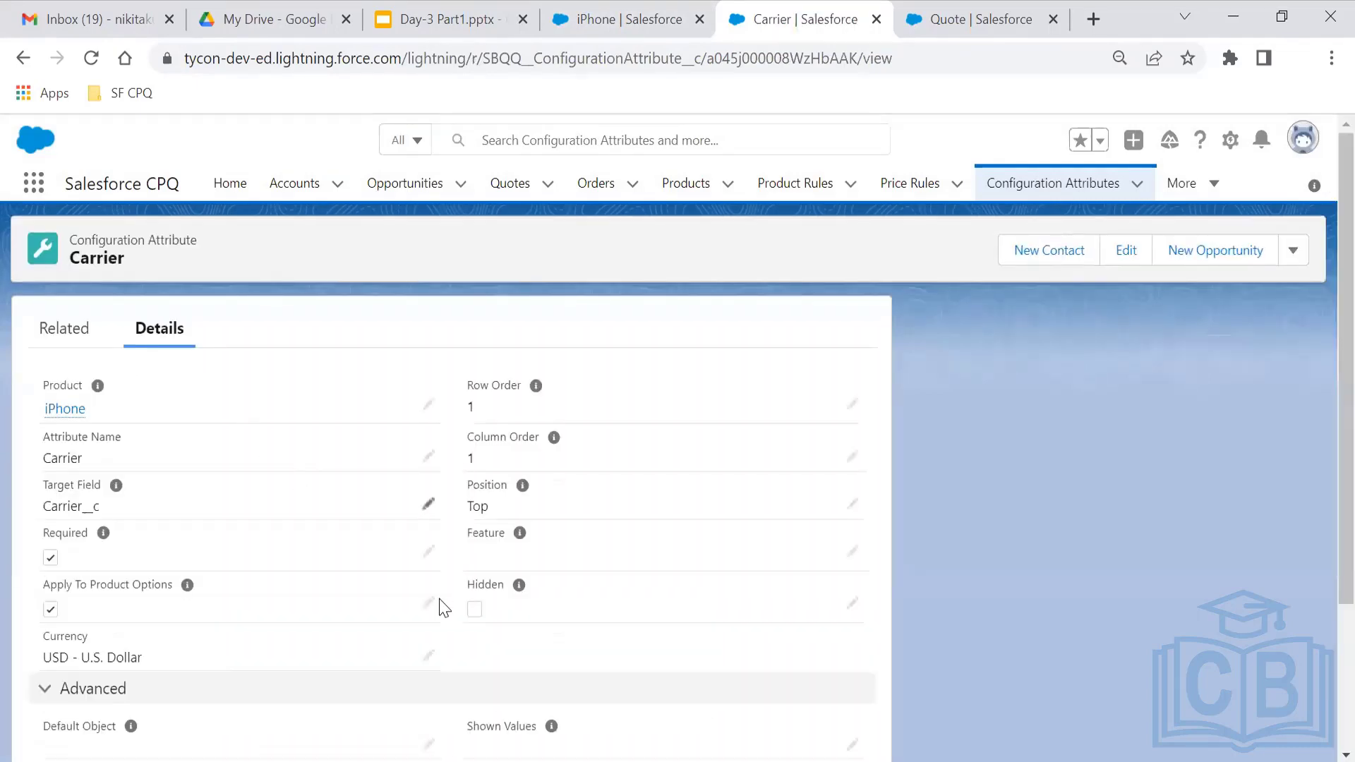
{"action": "scroll", "coordinate": [1321, 290], "scroll_direction": "down", "scroll_amount": 3}
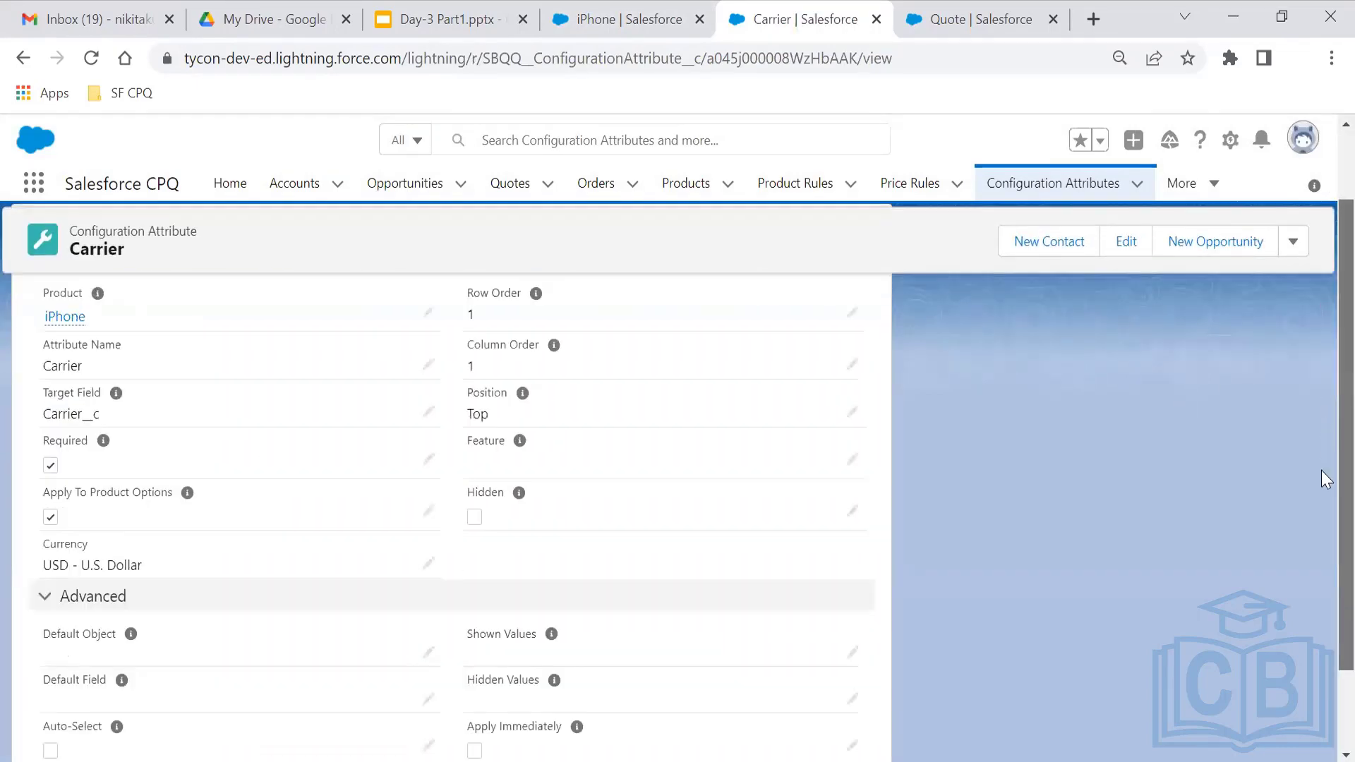
{"action": "left_click", "coordinate": [608, 6]}
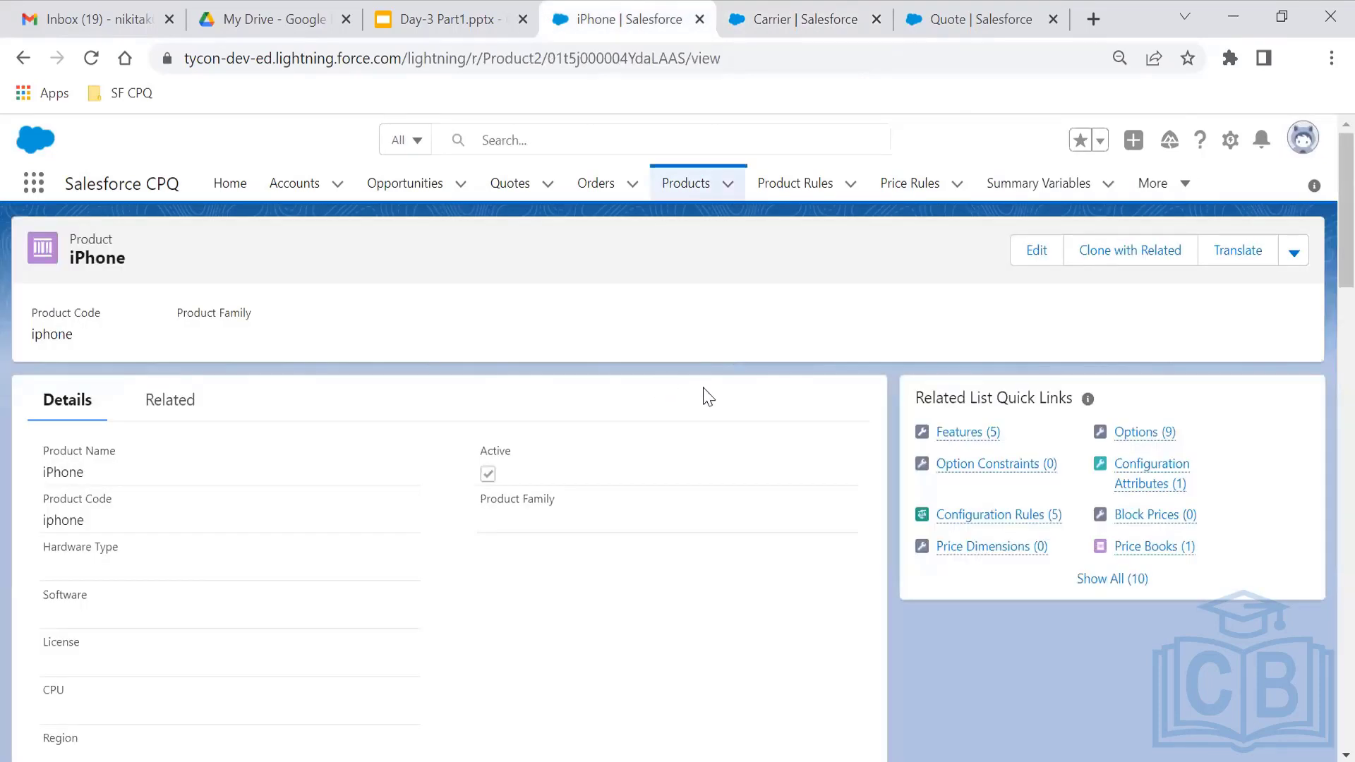
- In the quote line editor, search the products for "iphone" and add the iPhone product to open its configuration
{"action": "left_click", "coordinate": [946, 2]}
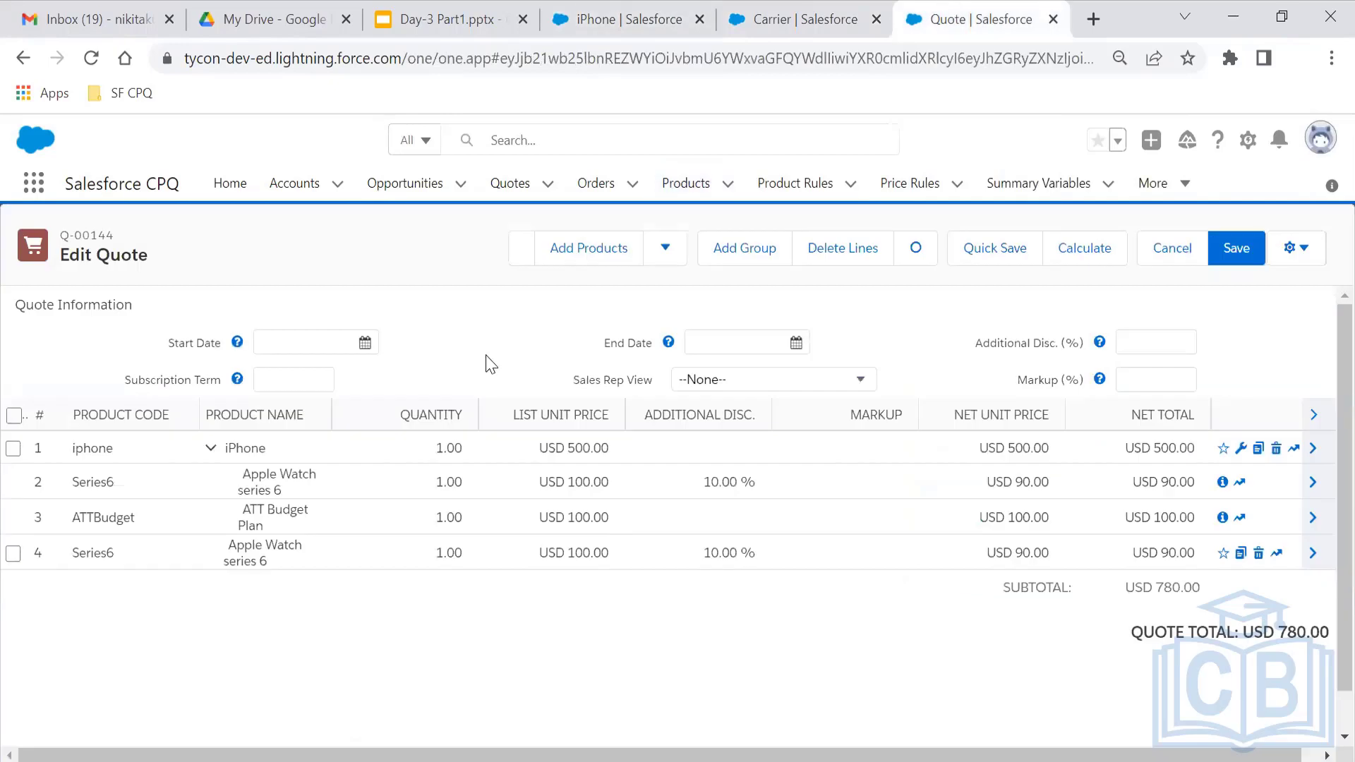
{"action": "left_click", "coordinate": [588, 249]}
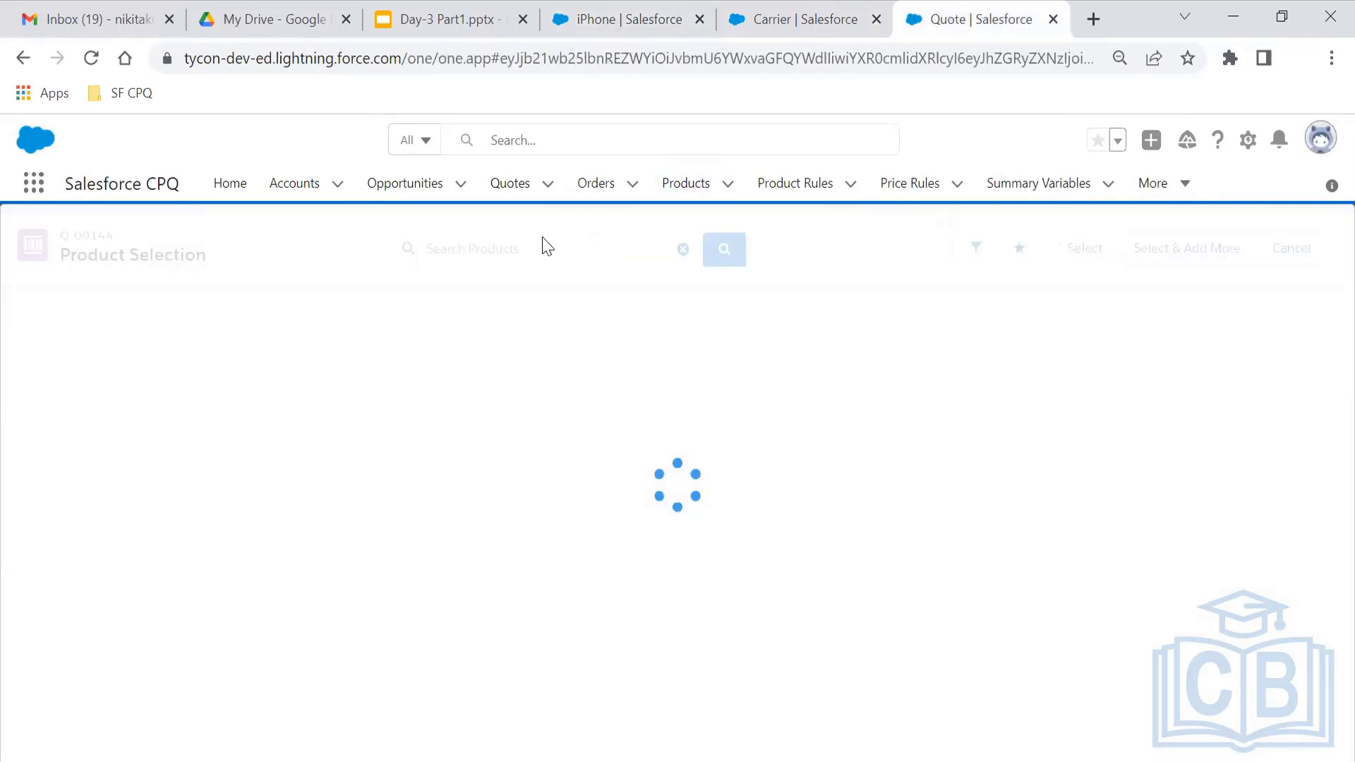
{"action": "left_click", "coordinate": [504, 248]}
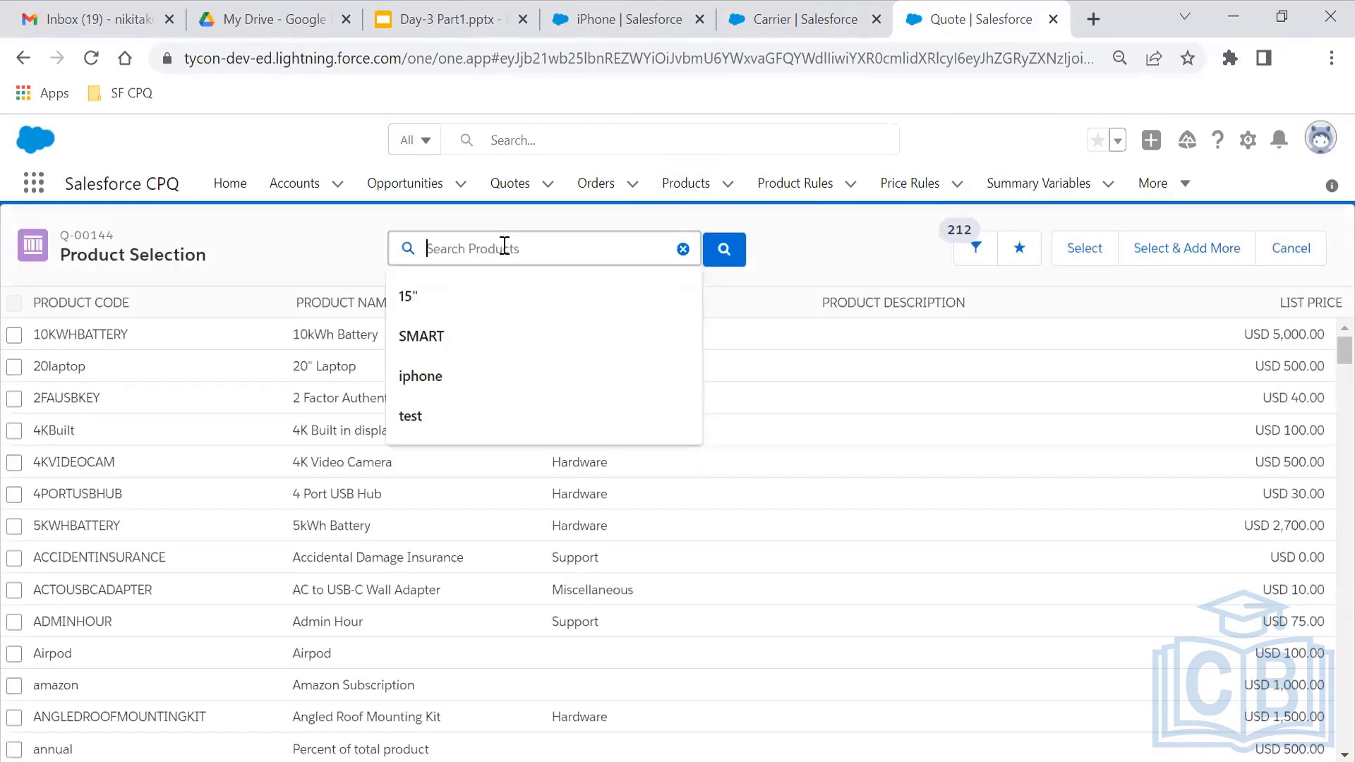
{"action": "type", "text": "iphone"}
{"action": "key", "text": "Return"}
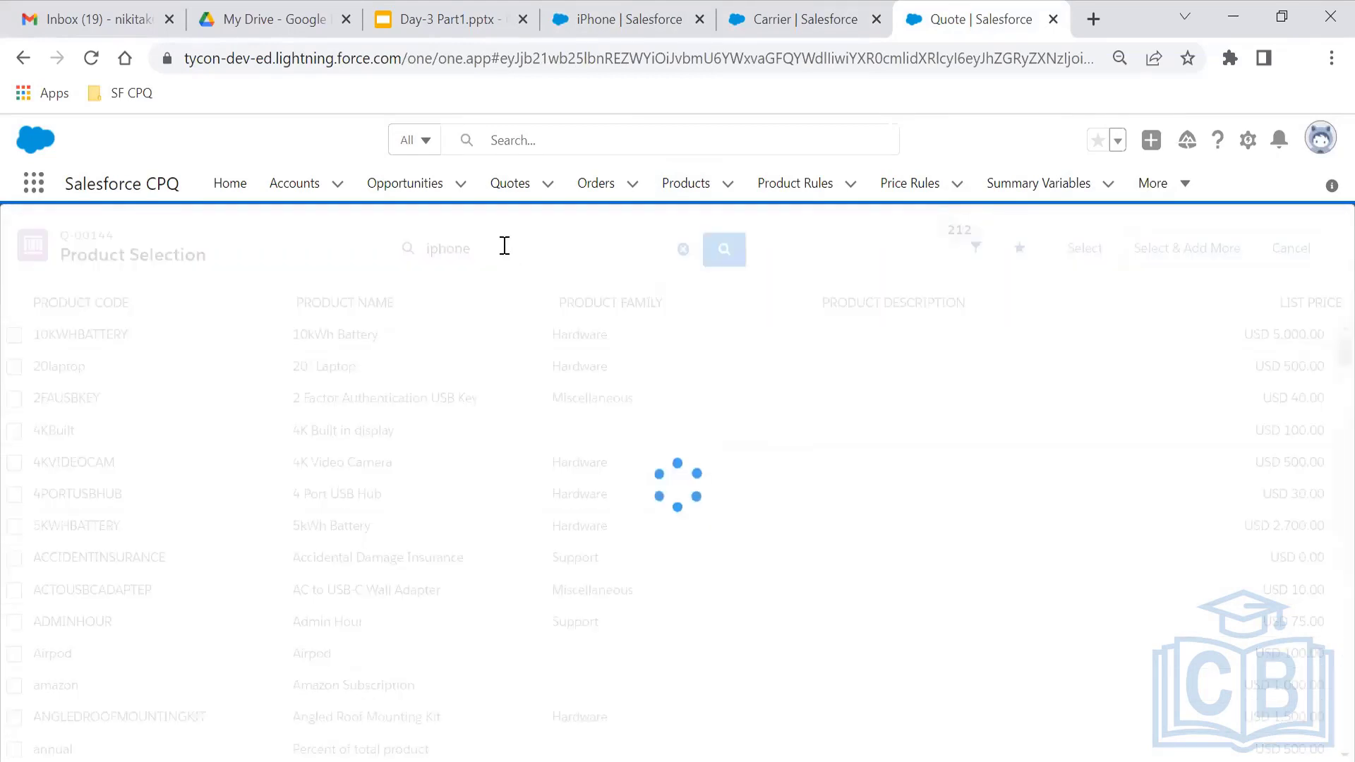
{"action": "left_click", "coordinate": [14, 335]}
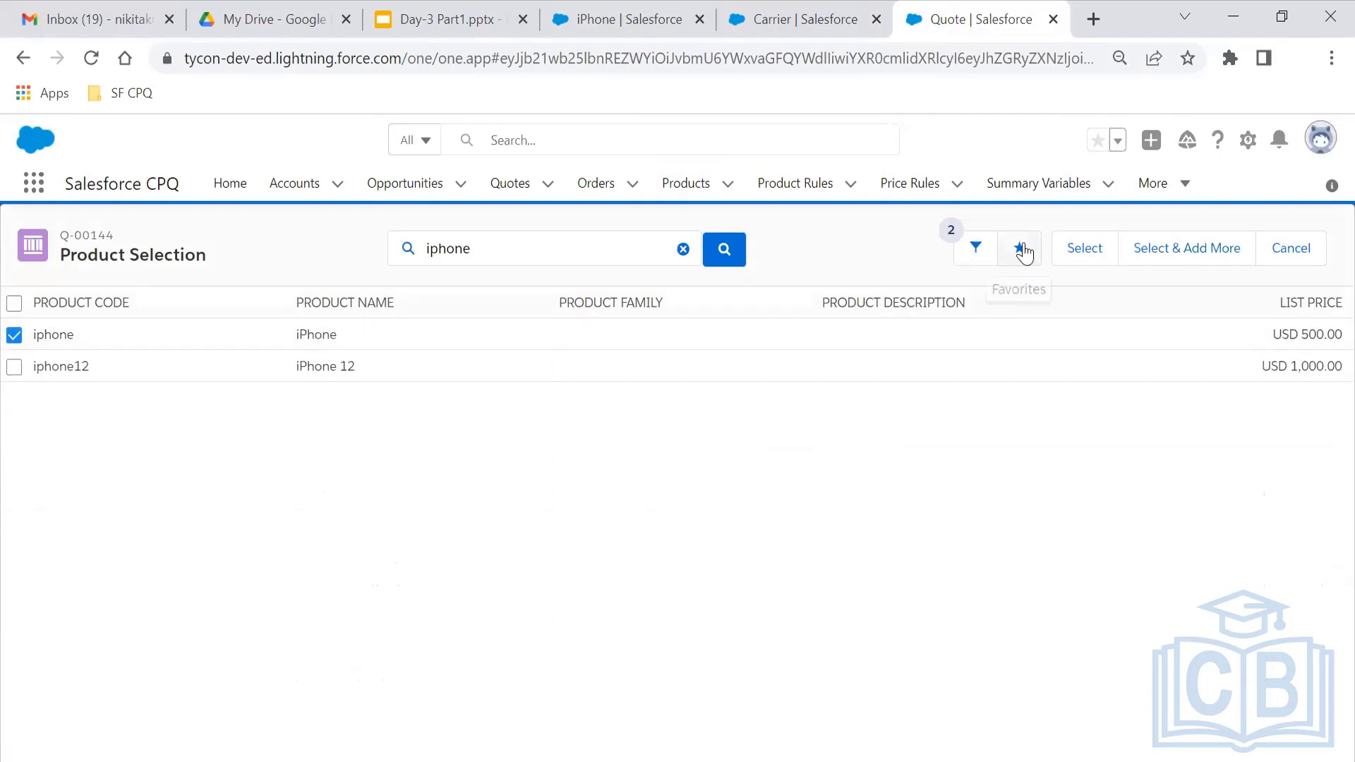
{"action": "left_click", "coordinate": [1078, 258]}
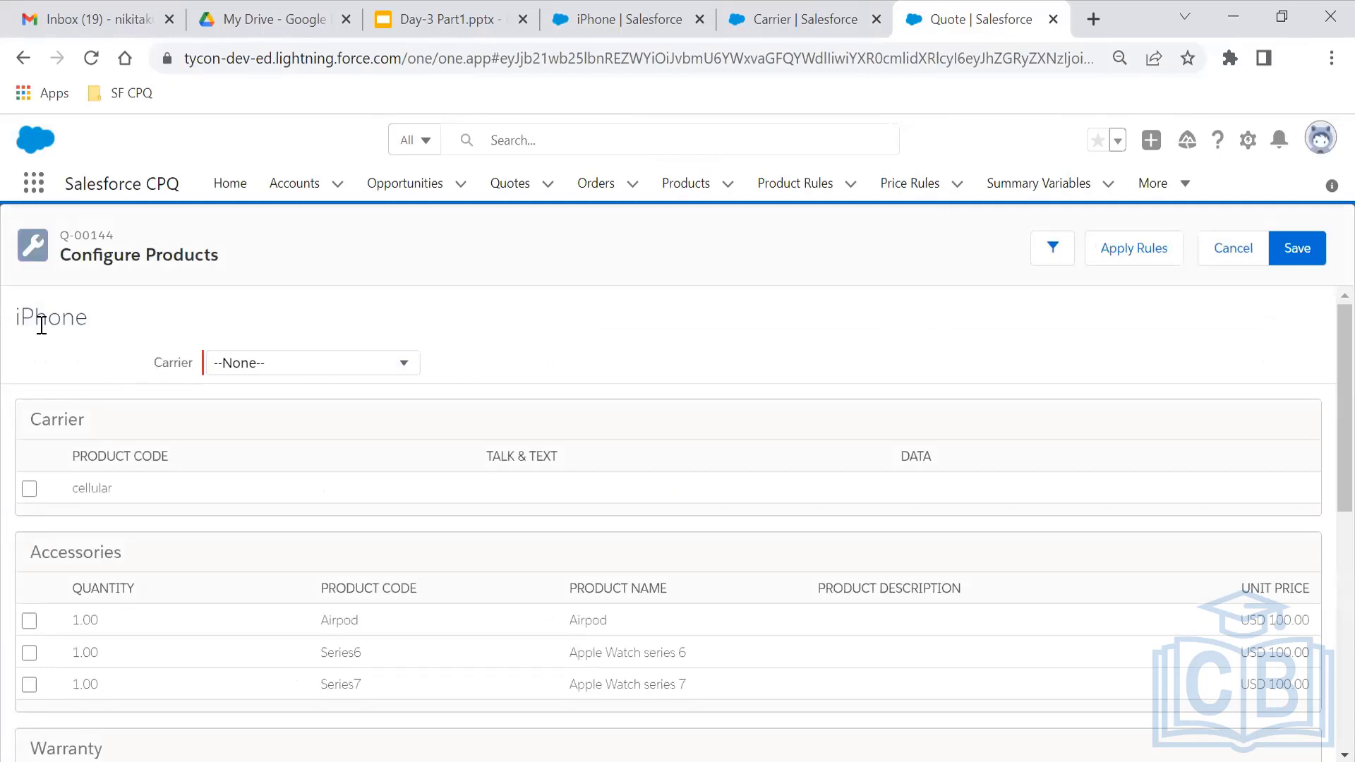
- Set the iPhone's Carrier configuration attribute to AT&T
{"action": "left_click_drag", "start_coordinate": [21, 316], "coordinate": [116, 348]}
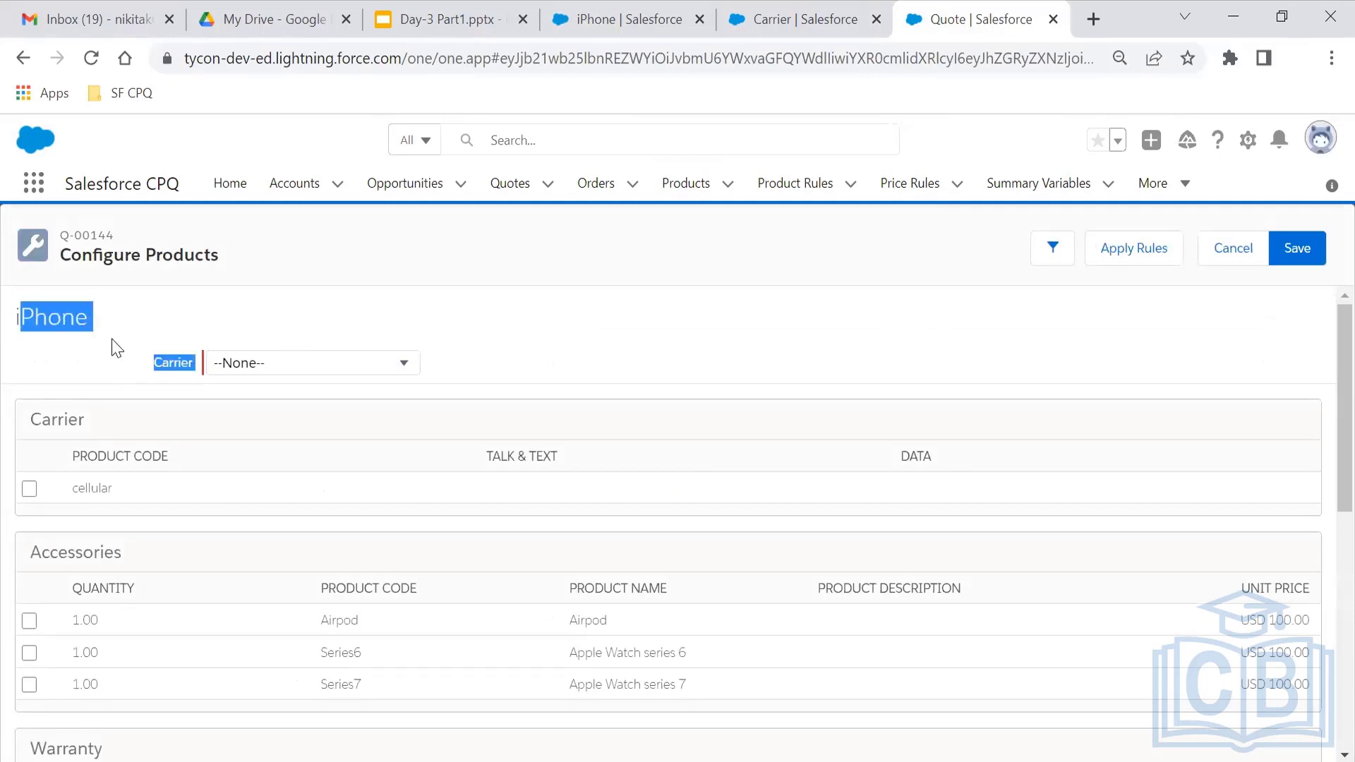
{"action": "left_click", "coordinate": [100, 348]}
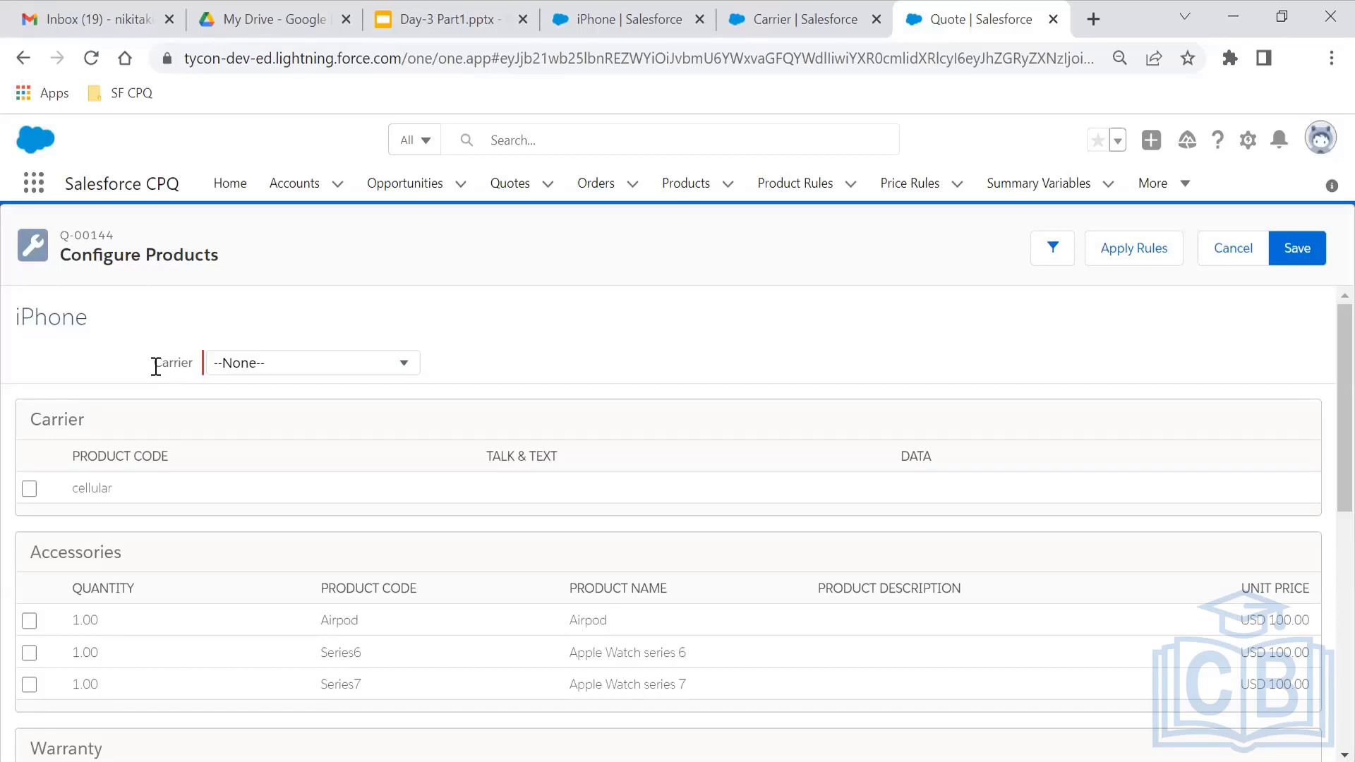
{"action": "double_click", "coordinate": [426, 302]}
{"action": "left_click", "coordinate": [395, 302]}
{"action": "left_click", "coordinate": [318, 369]}
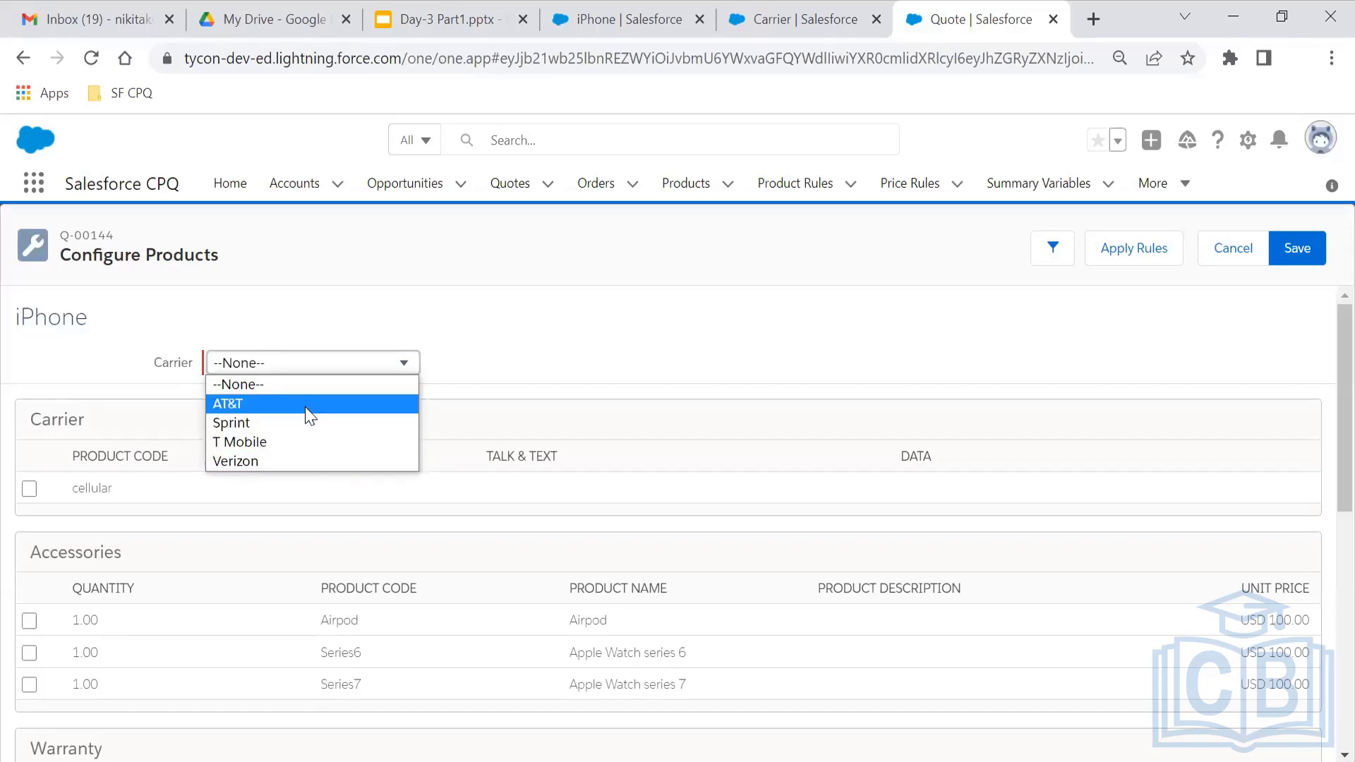
{"action": "left_click", "coordinate": [155, 362]}
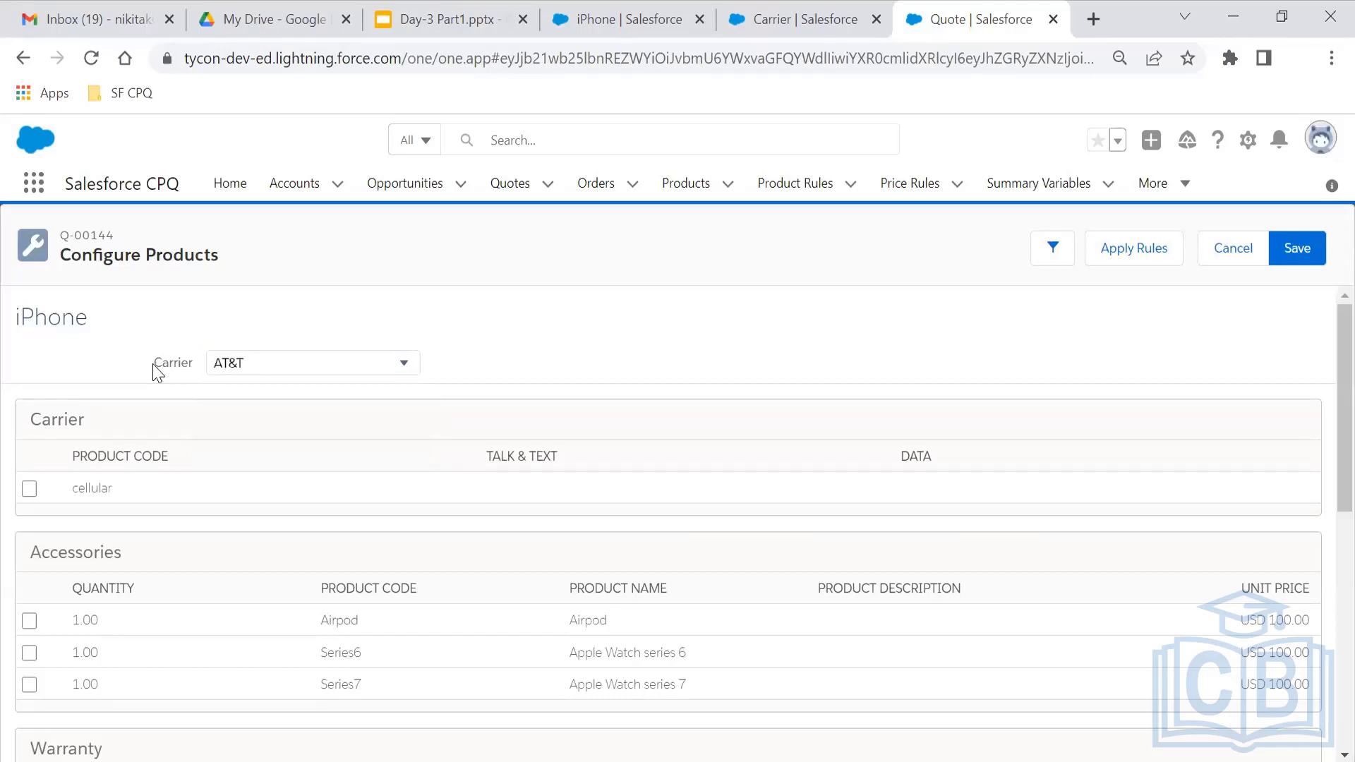
- Compare the Carrier attribute in the iPhone configuration with its configuration attribute record
{"action": "left_click_drag", "start_coordinate": [155, 362], "coordinate": [180, 360]}
{"action": "left_click", "coordinate": [221, 311]}
{"action": "left_click", "coordinate": [780, 13]}
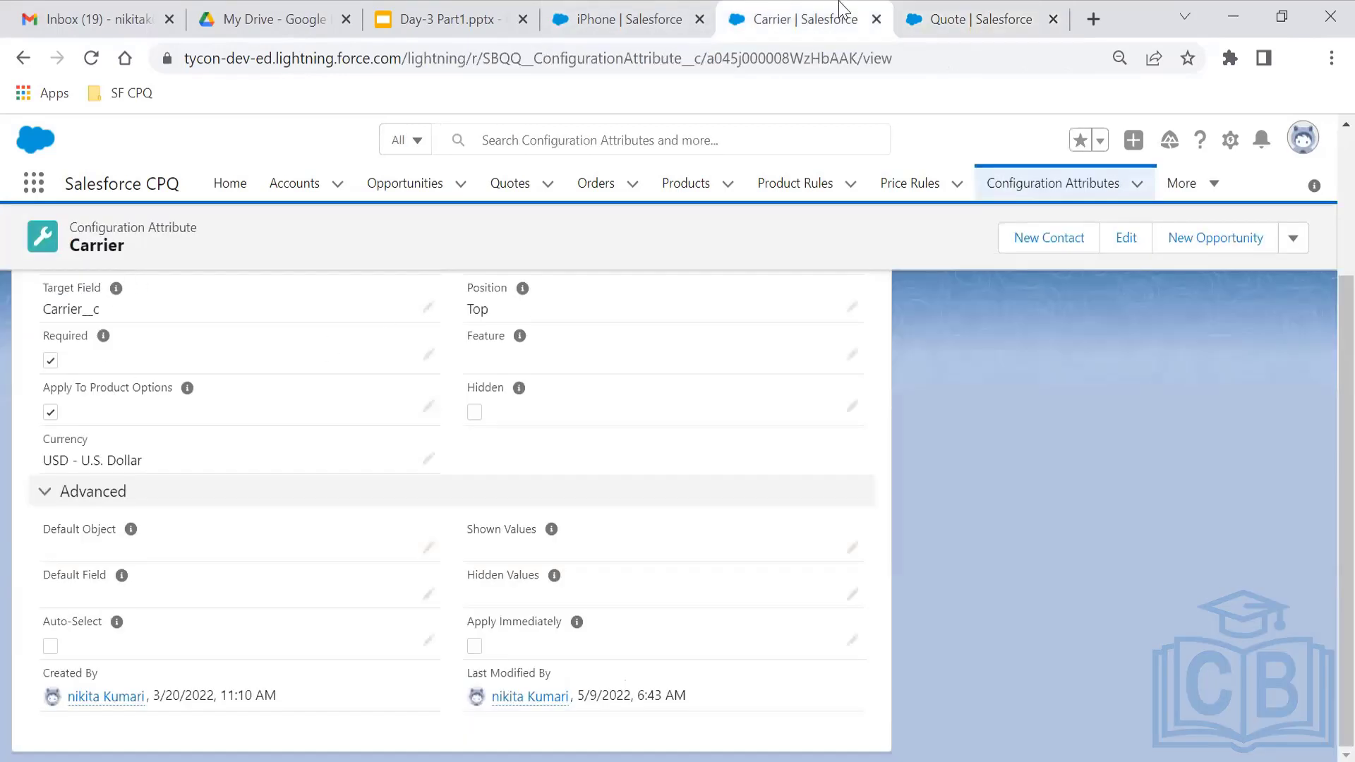
{"action": "left_click", "coordinate": [1002, 3]}
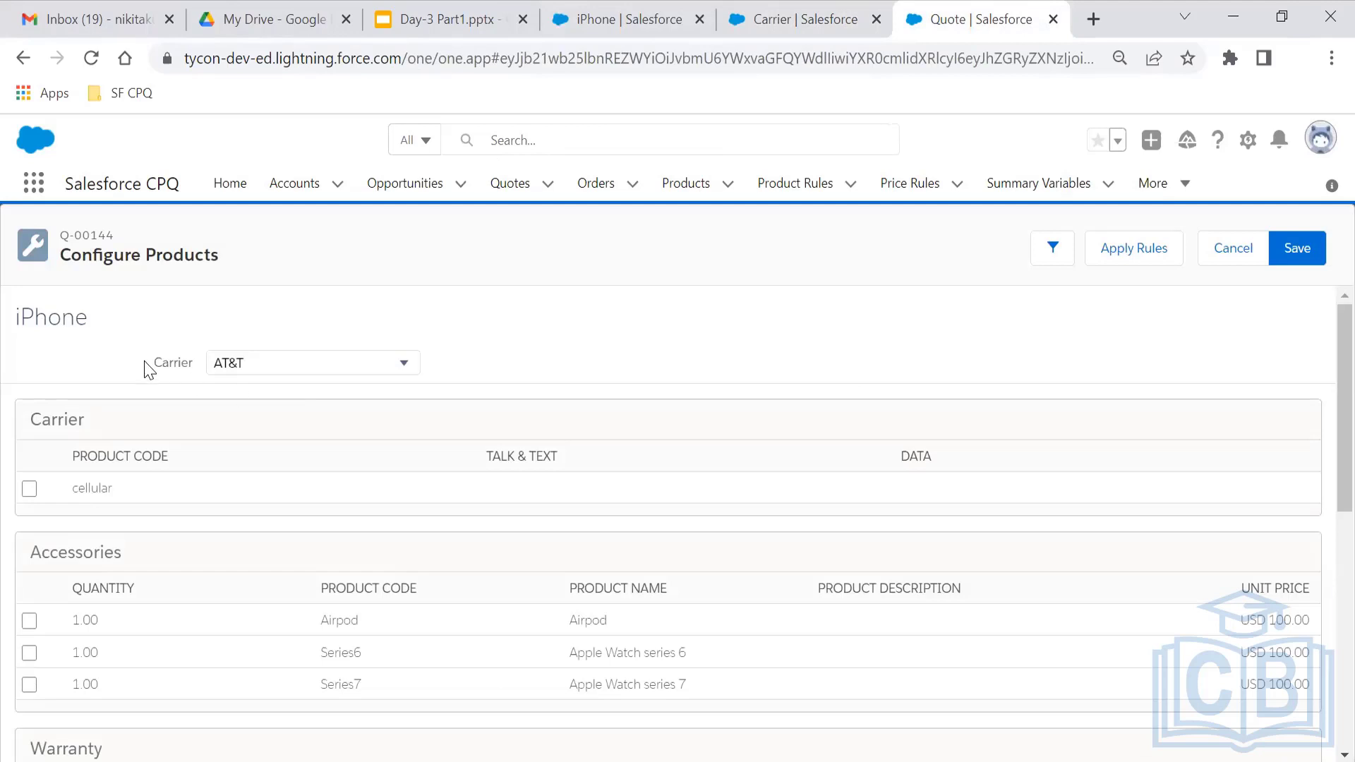
{"action": "left_click_drag", "start_coordinate": [146, 369], "coordinate": [194, 363]}
{"action": "left_click", "coordinate": [194, 363]}
- Reset the iPhone's Carrier attribute to --None--
{"action": "left_click", "coordinate": [276, 366]}
{"action": "key", "text": "Up"}
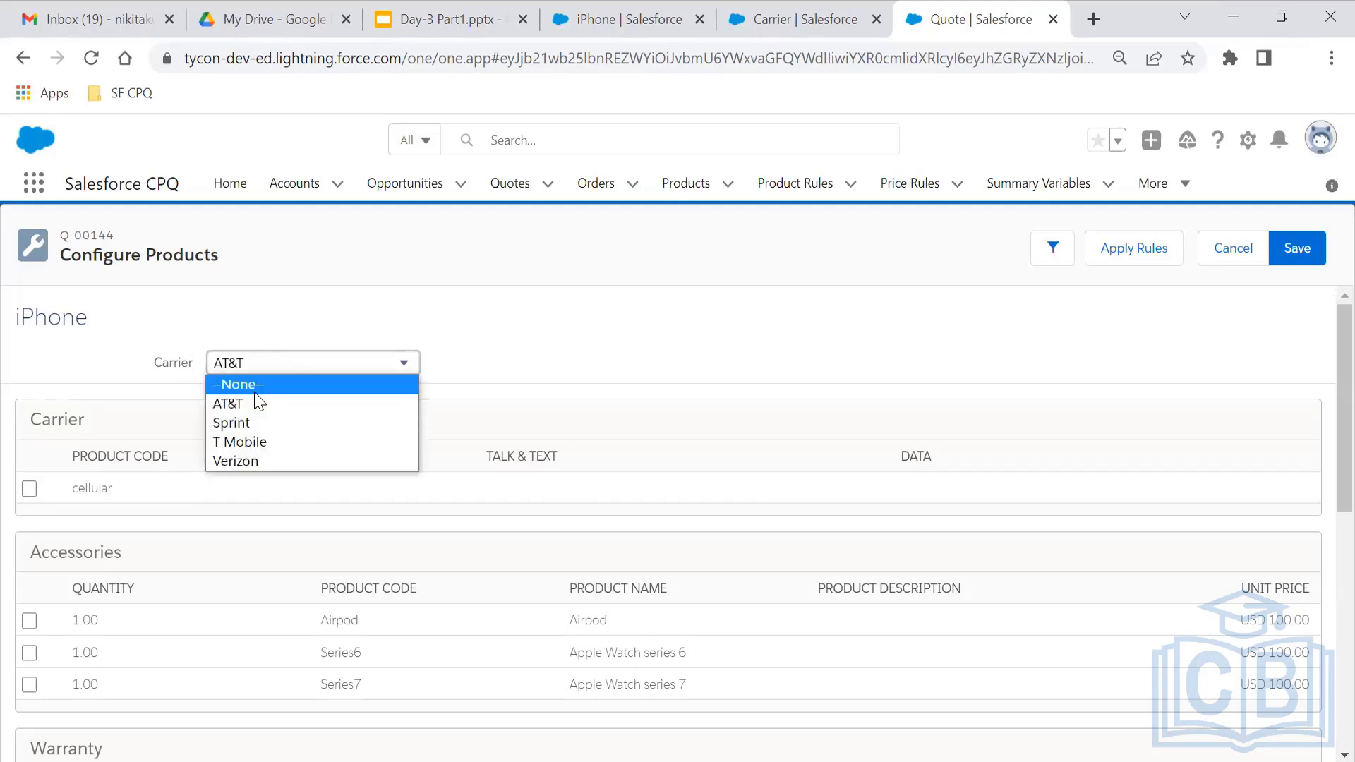
{"action": "left_click", "coordinate": [218, 387]}
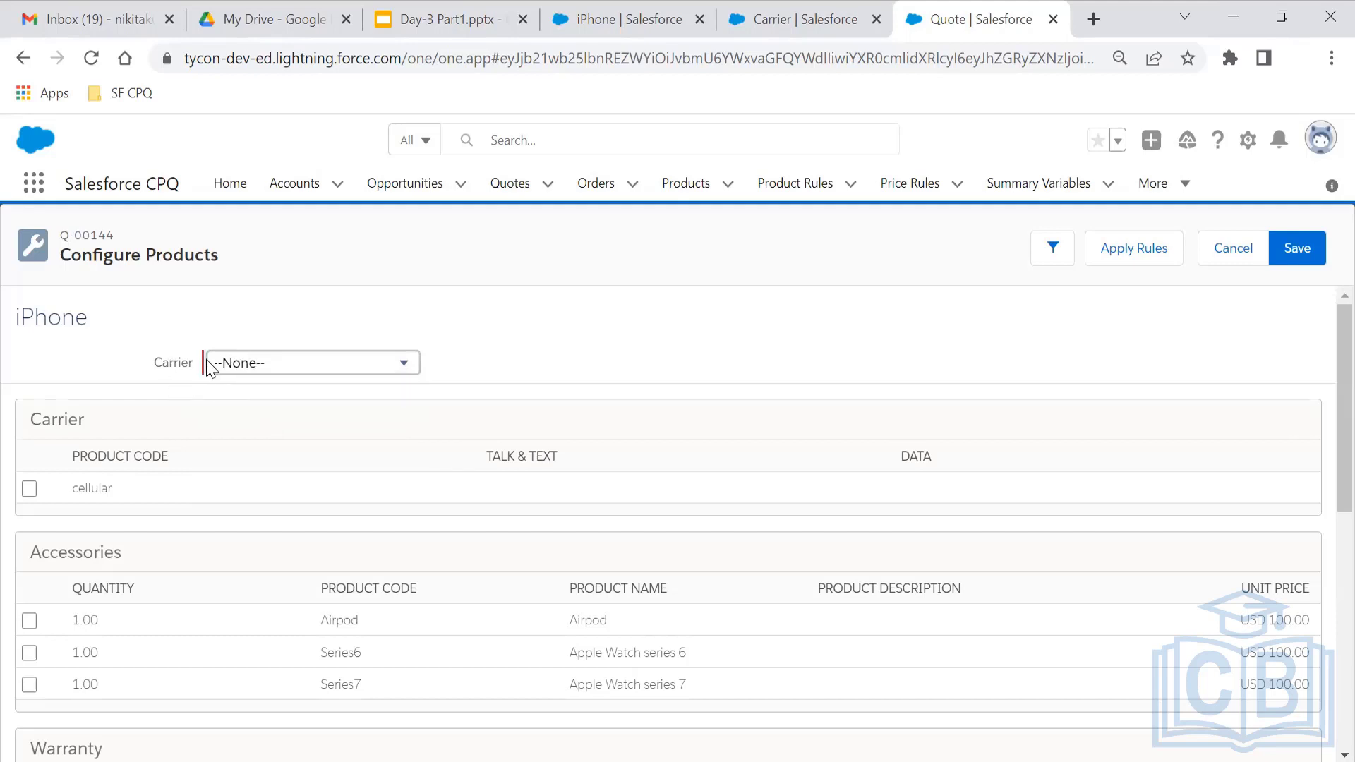
- Review the available carriers and choose Sprint as the iPhone's Carrier
{"action": "left_click", "coordinate": [229, 366]}
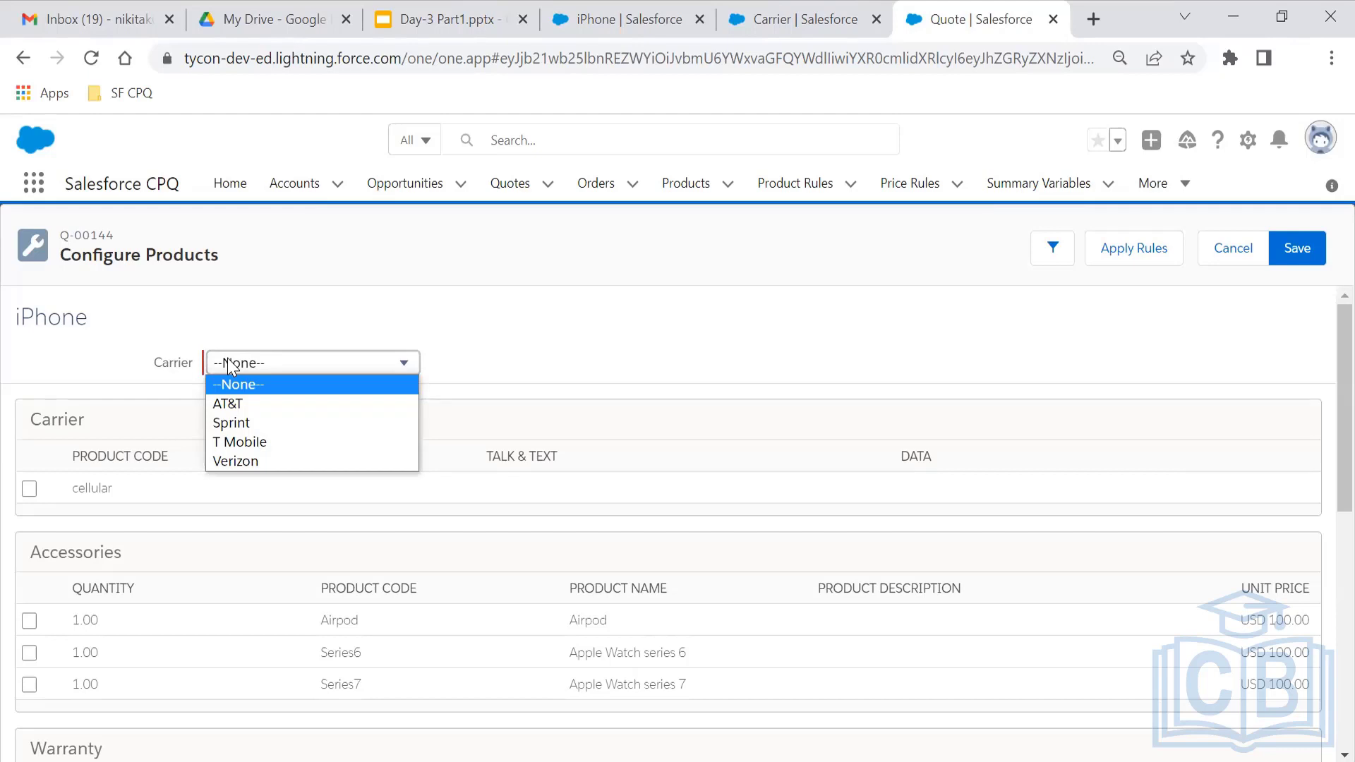
{"action": "left_click", "coordinate": [400, 328]}
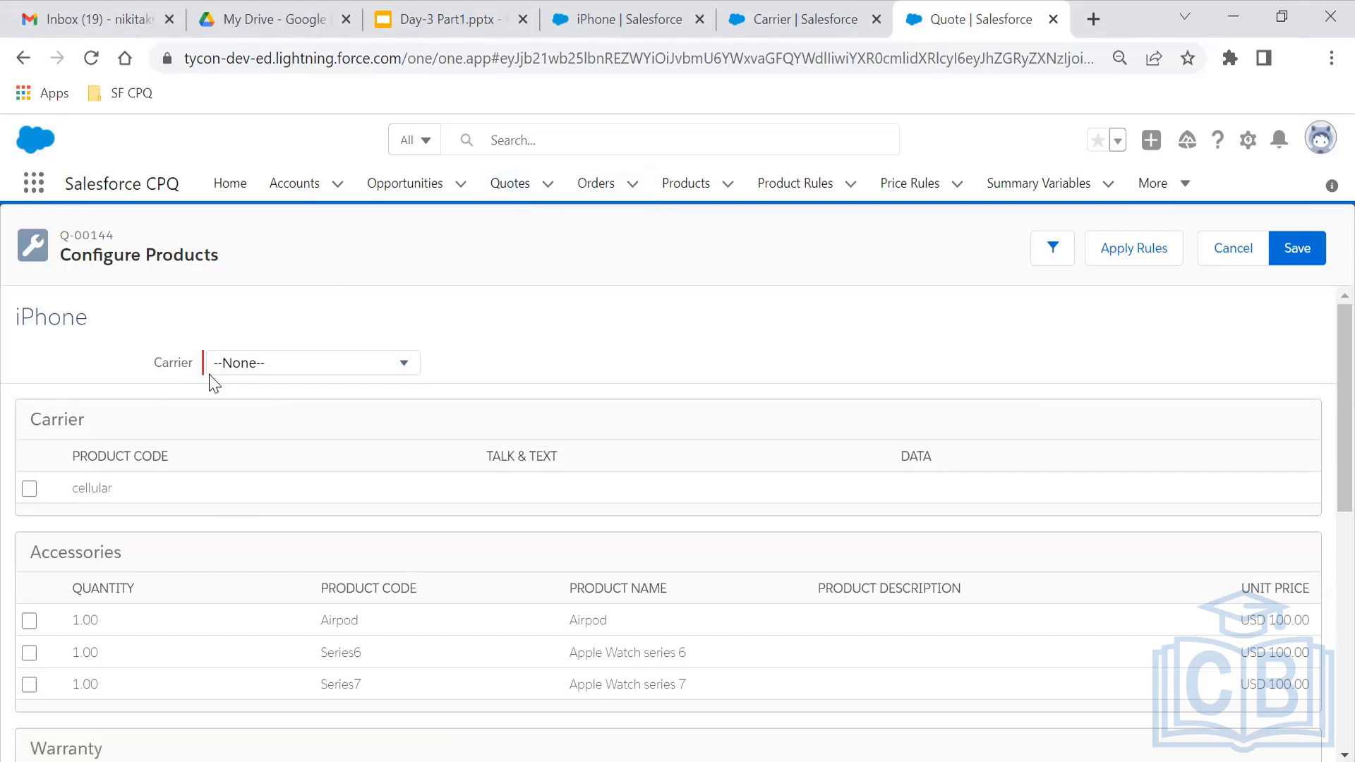
{"action": "left_click", "coordinate": [260, 363]}
{"action": "left_click", "coordinate": [267, 420]}
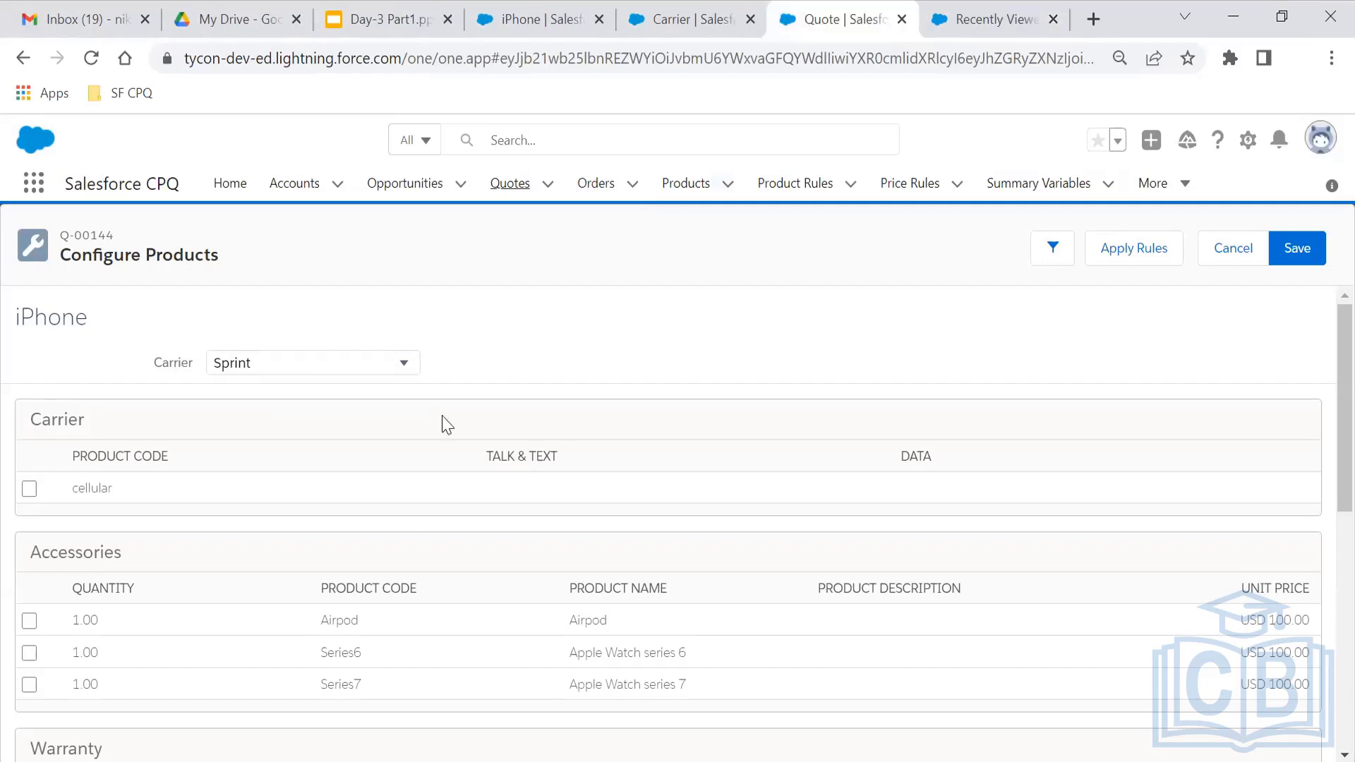
- Open the quote being edited from the Recently Viewed quotes and view its related lists, including Quote Lines
{"action": "left_click", "coordinate": [998, 3]}
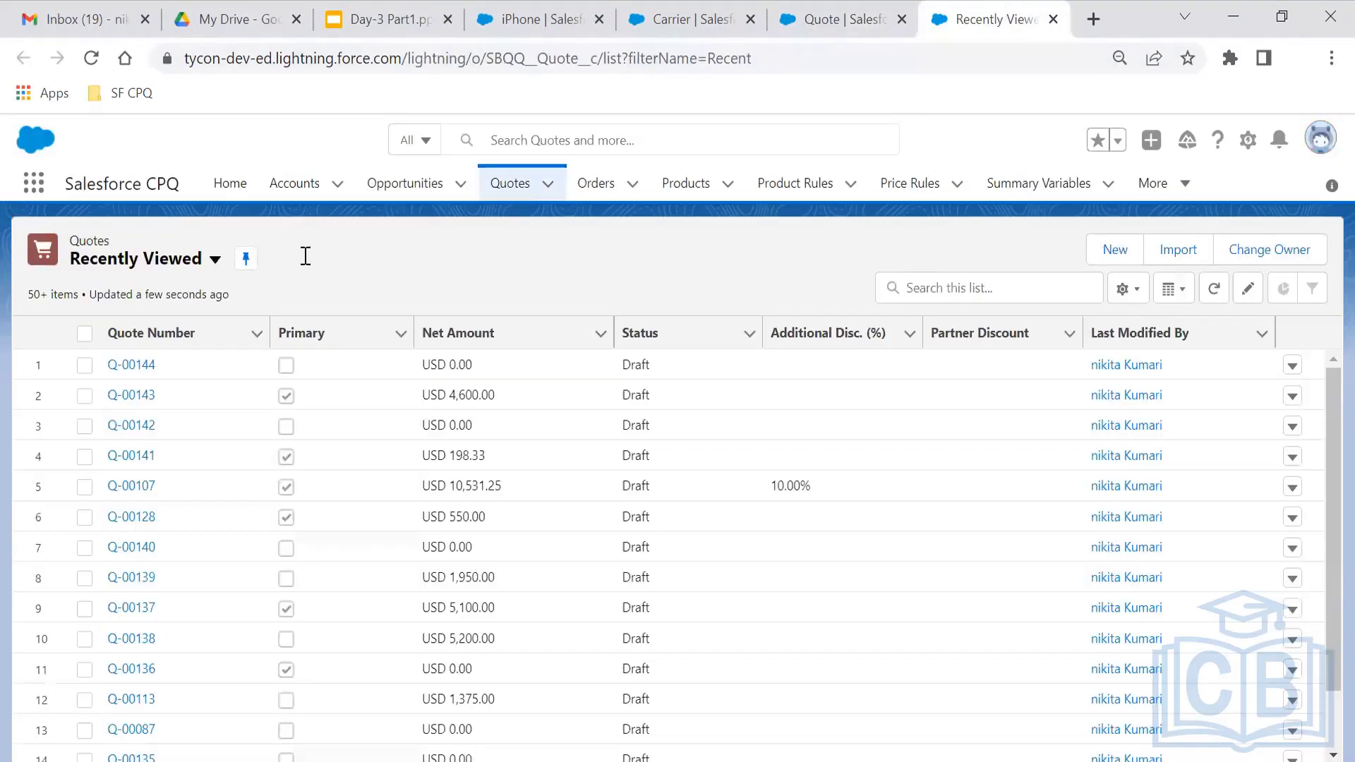
{"action": "left_click", "coordinate": [141, 374]}
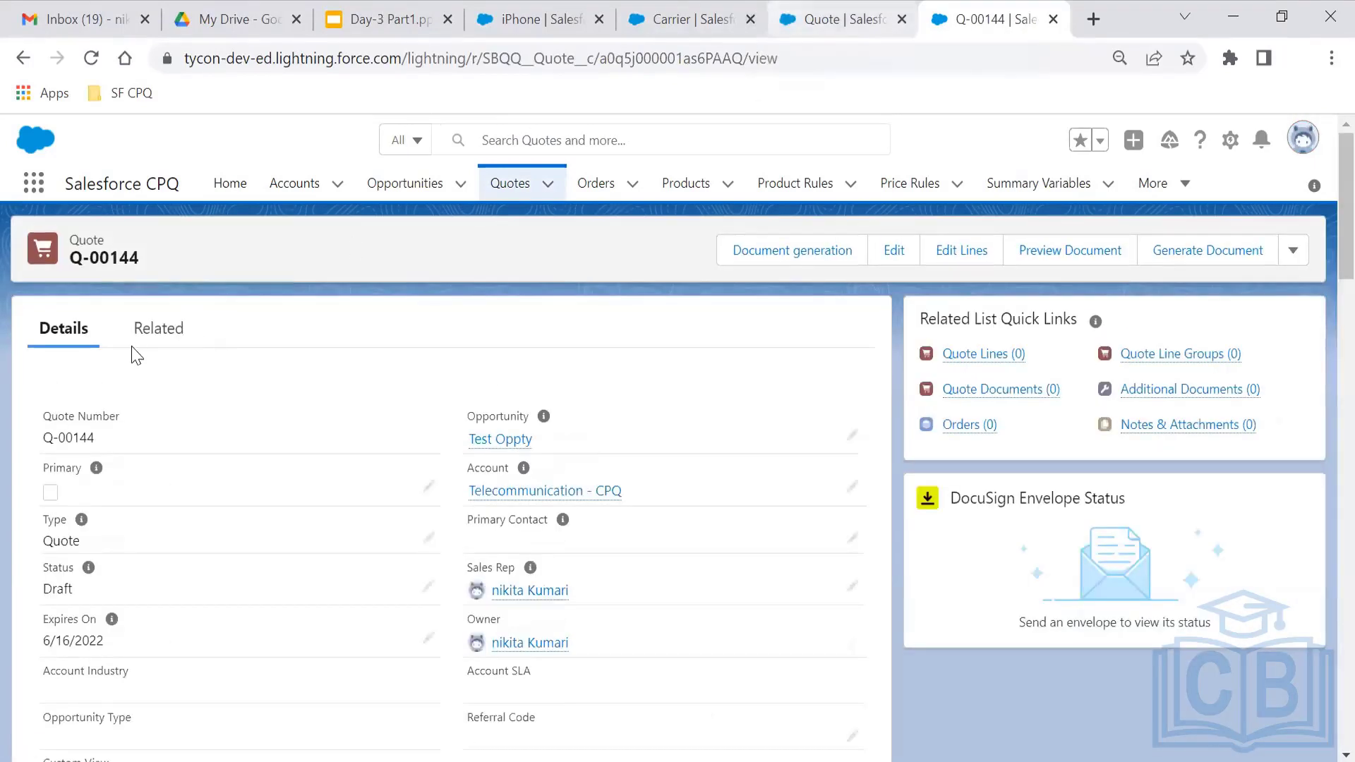
{"action": "left_click", "coordinate": [166, 343]}
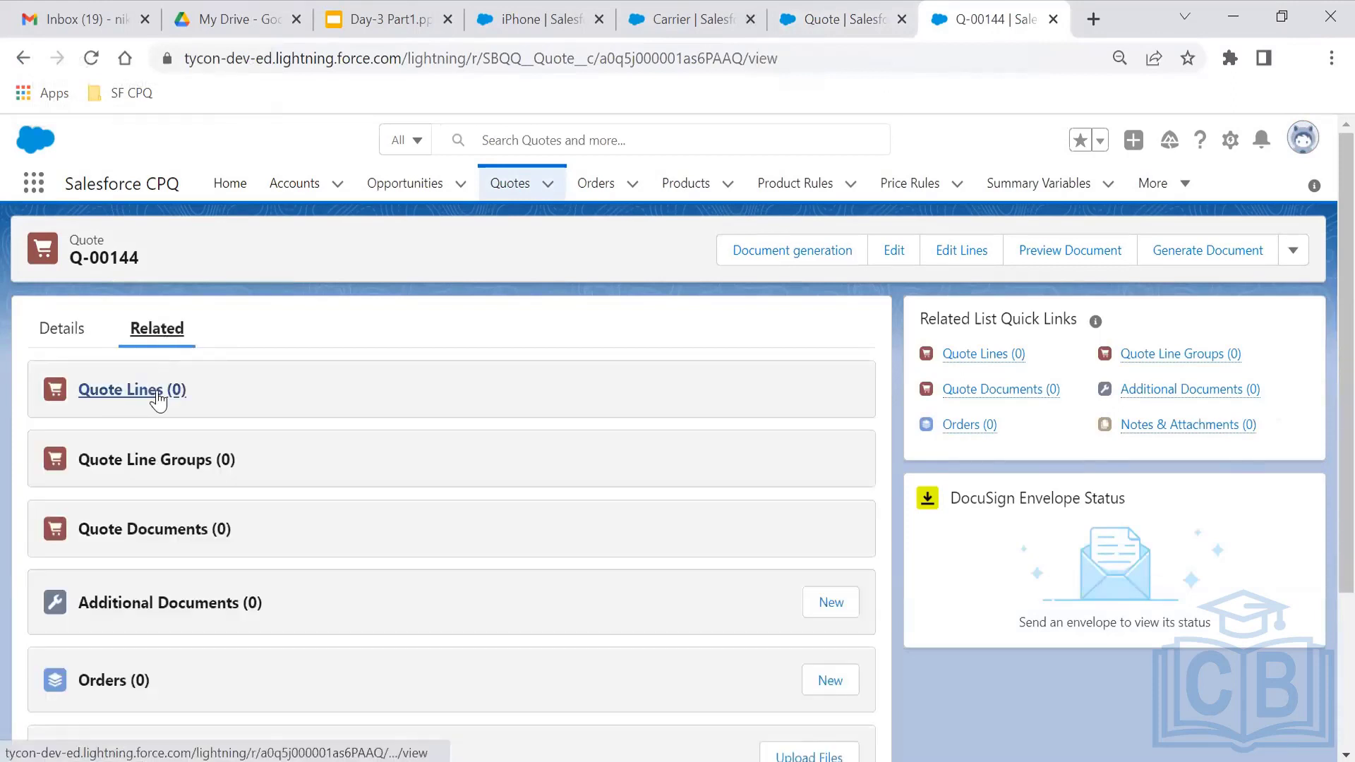
- Return to the iPhone configuration and save it to the quote
{"action": "left_click", "coordinate": [842, 15]}
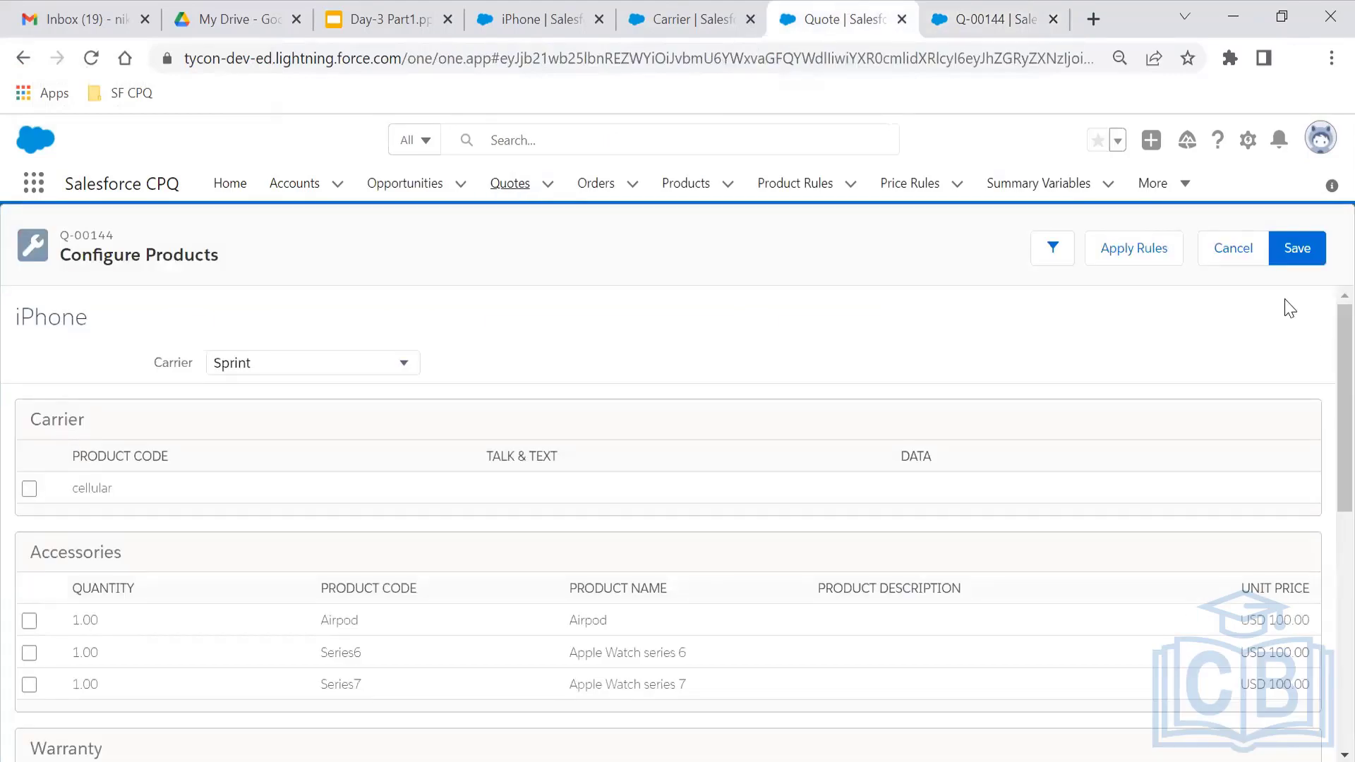
{"action": "left_click", "coordinate": [1299, 258]}
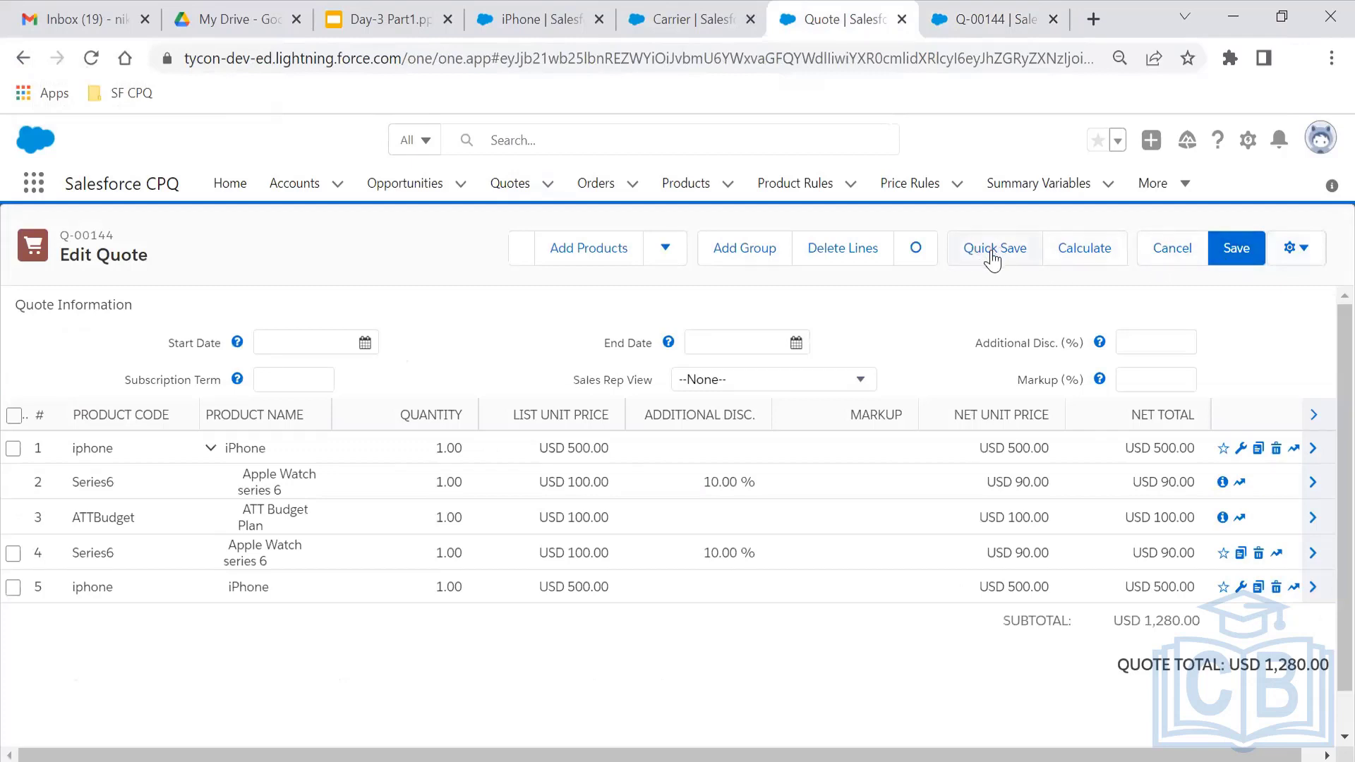
- Quick-save the quote with its configured lines and reload the quote record
{"action": "left_click", "coordinate": [1212, 261]}
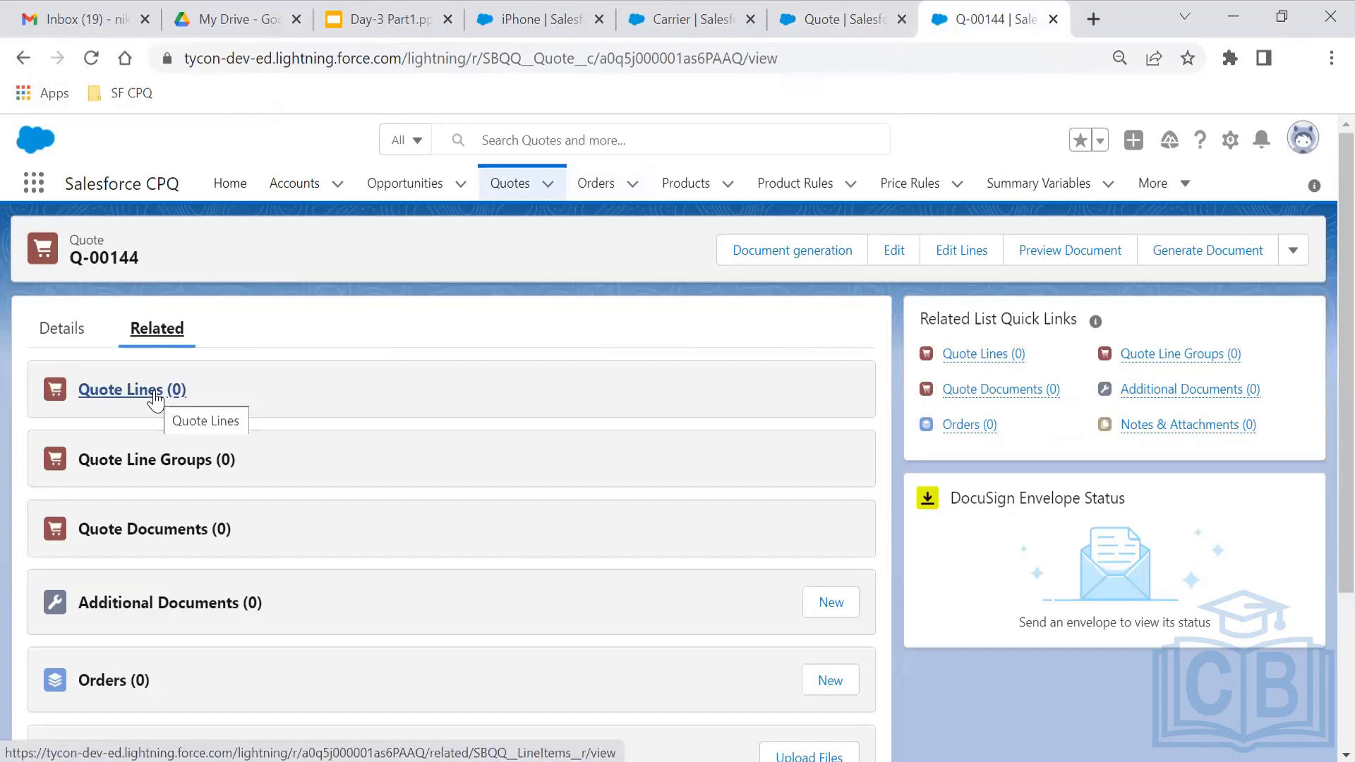
{"action": "left_click", "coordinate": [847, 15]}
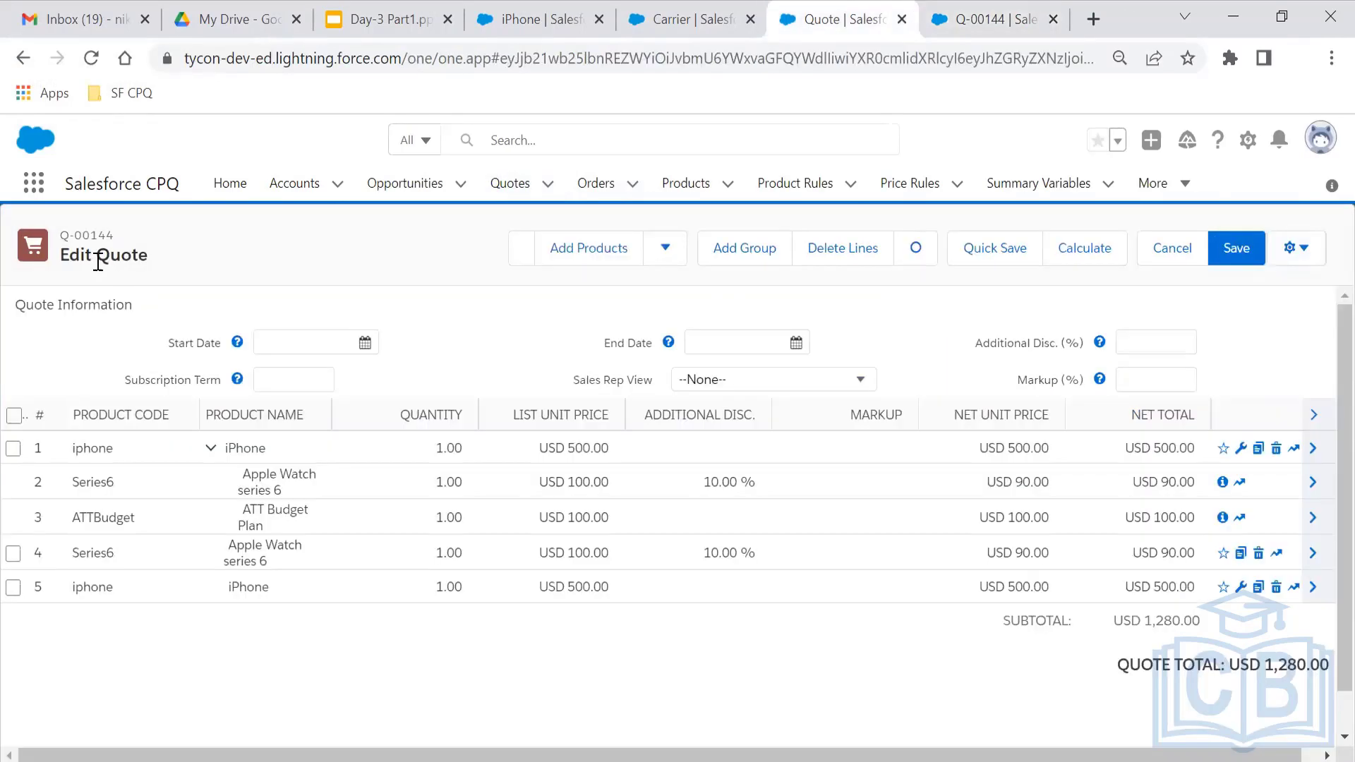
{"action": "left_click", "coordinate": [996, 251]}
{"action": "left_click", "coordinate": [1042, 1]}
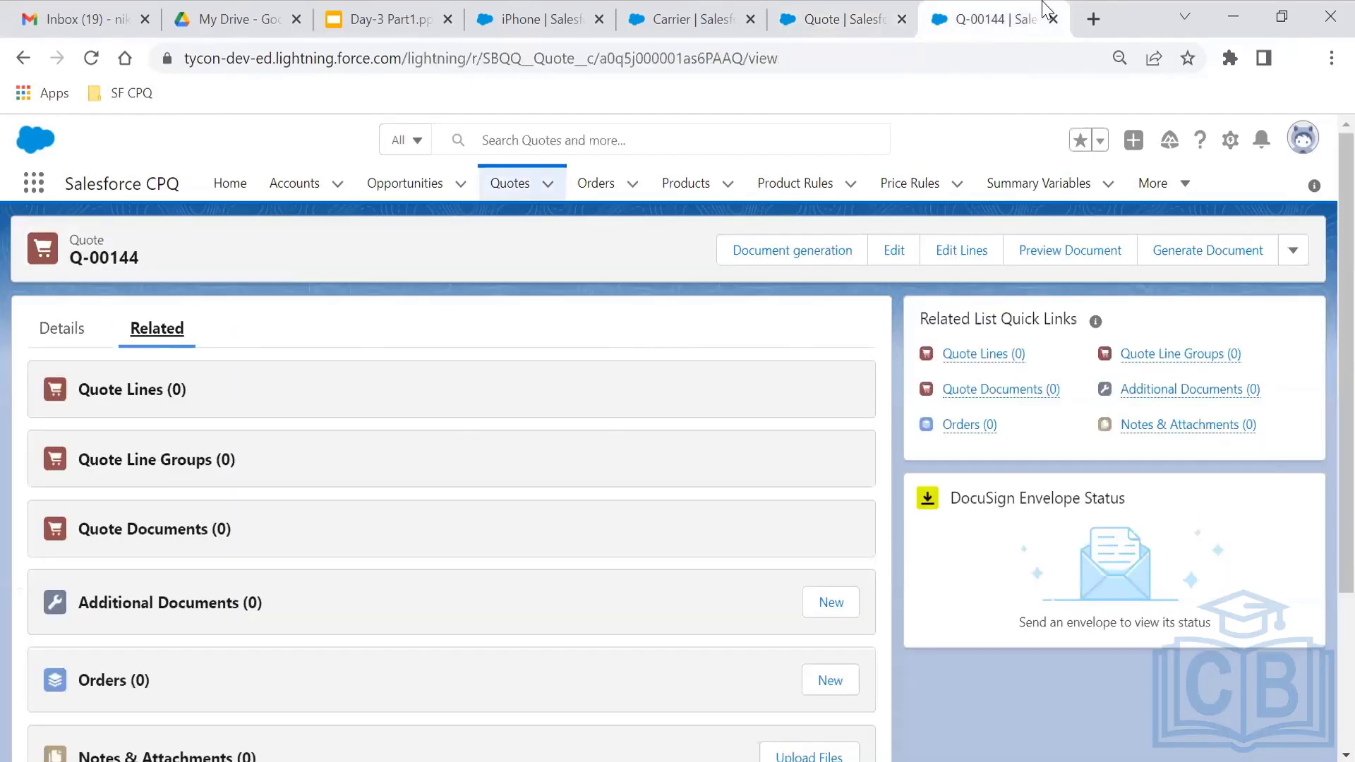
{"action": "left_click", "coordinate": [84, 65]}
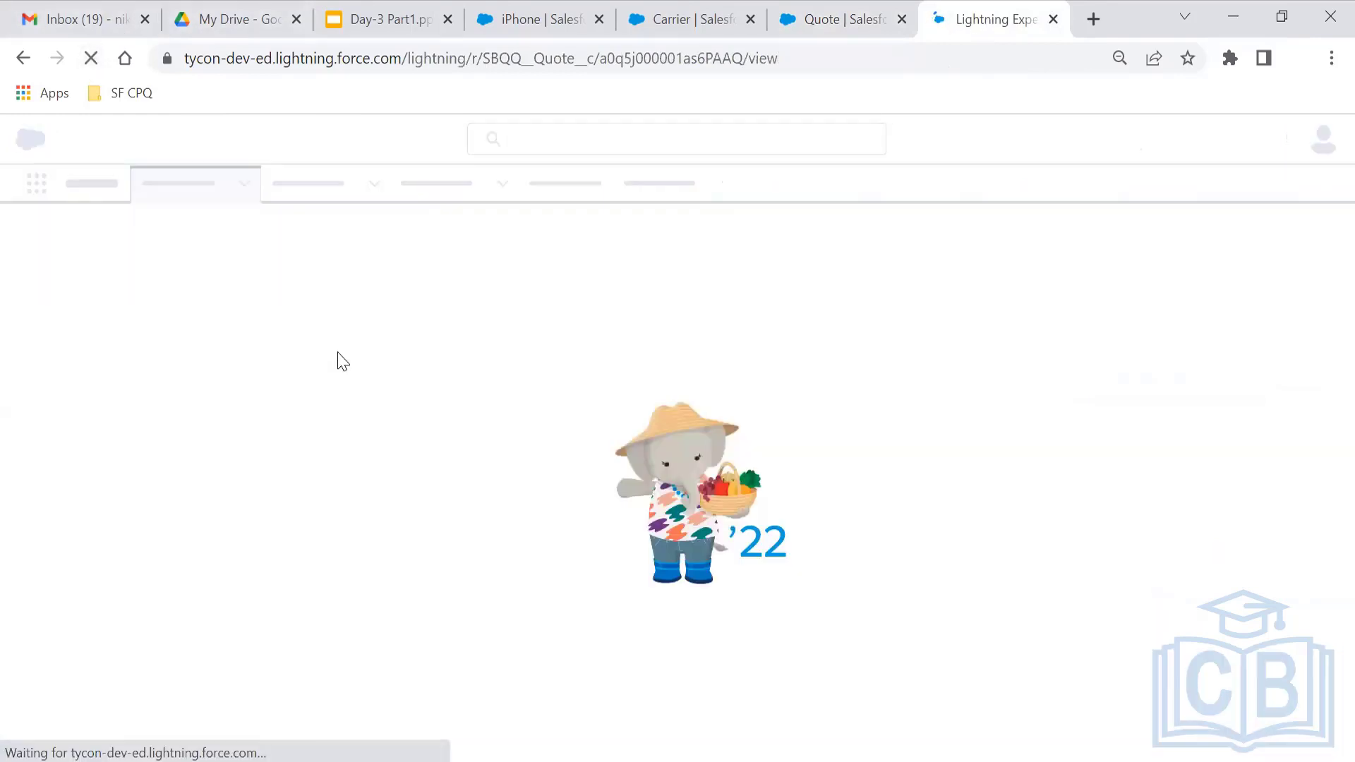
- Search the Quote Line object's fields for "carrier" and review the Carrier field's definition and picklist values
{"action": "type", "text": "ca"}
{"action": "type", "text": "rrier"}
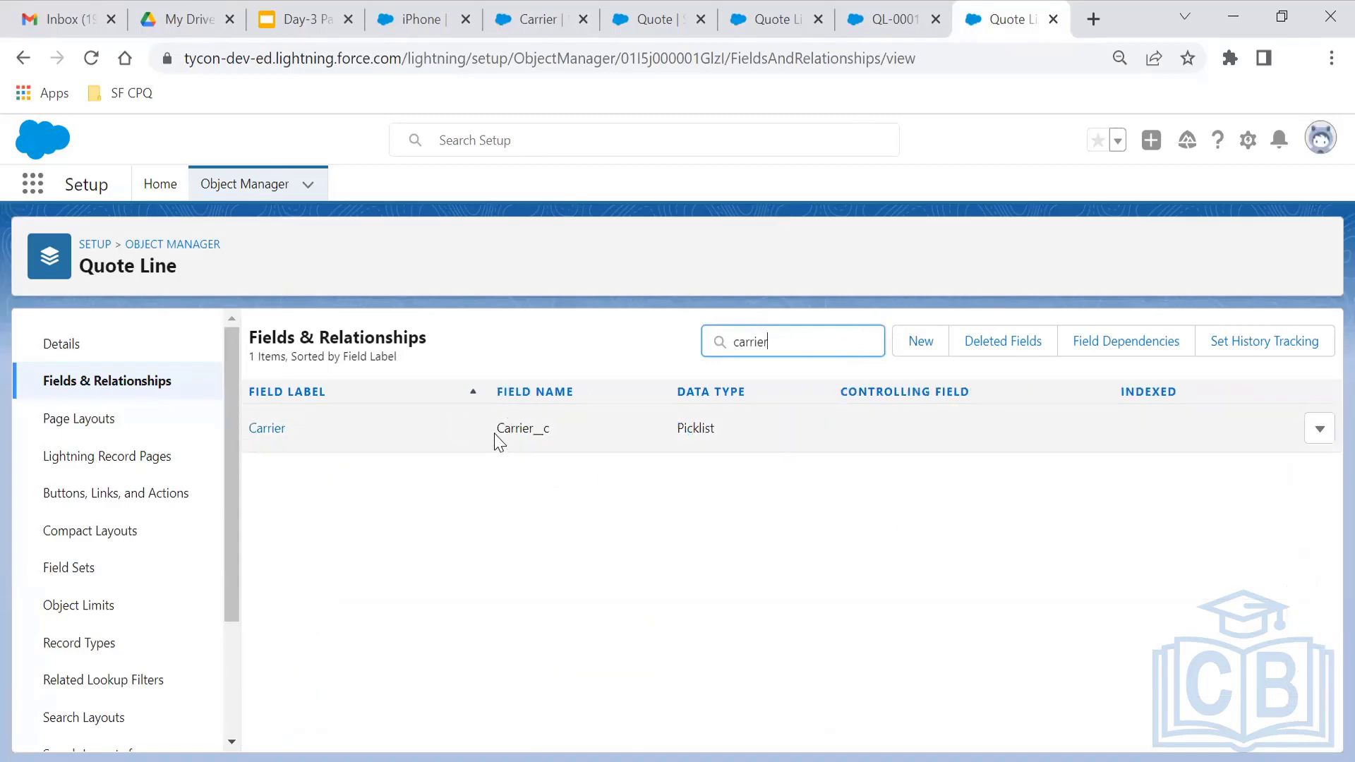
{"action": "left_click_drag", "start_coordinate": [497, 432], "coordinate": [557, 429]}
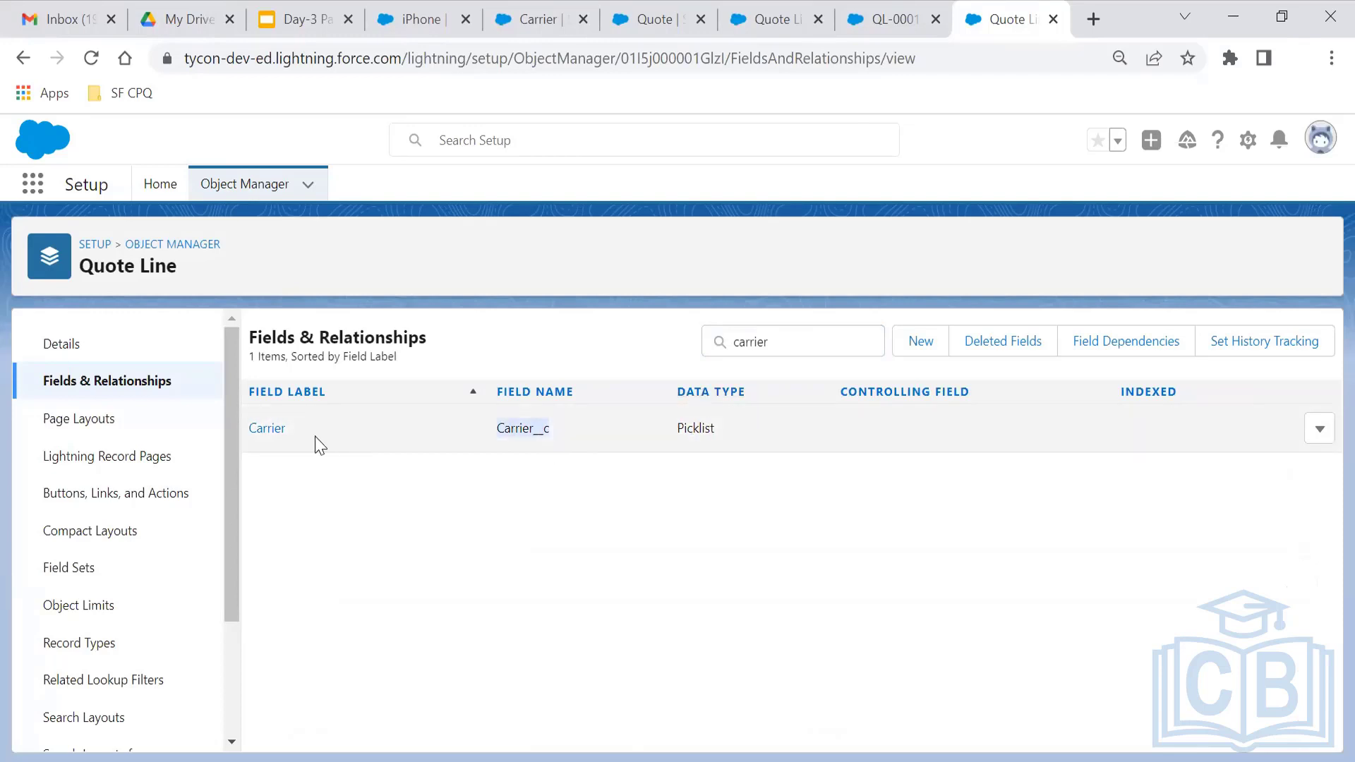
{"action": "left_click", "coordinate": [274, 428]}
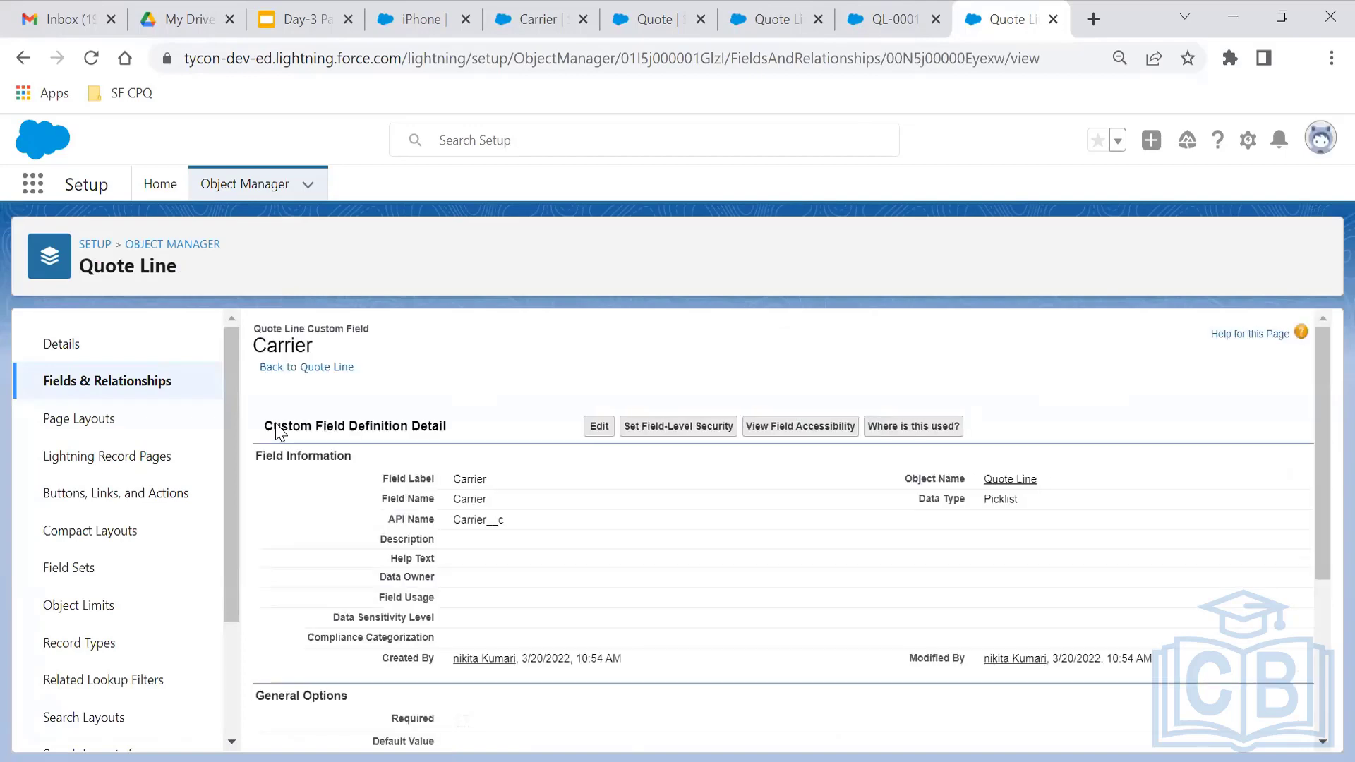
{"action": "left_click_drag", "start_coordinate": [1322, 427], "coordinate": [1317, 657]}
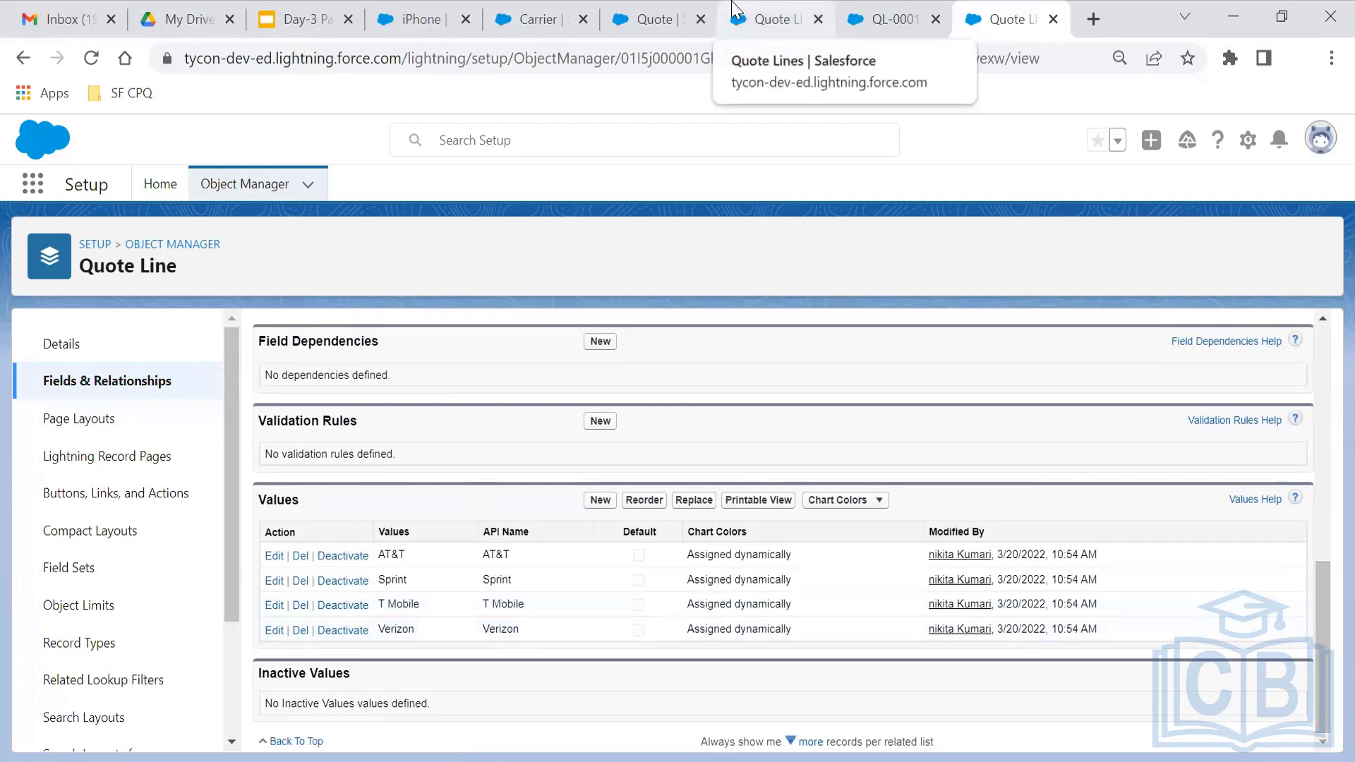
- View the quote's Quote Lines list and return to the quote line editor
{"action": "left_click", "coordinate": [906, 1]}
{"action": "left_click", "coordinate": [785, 1]}
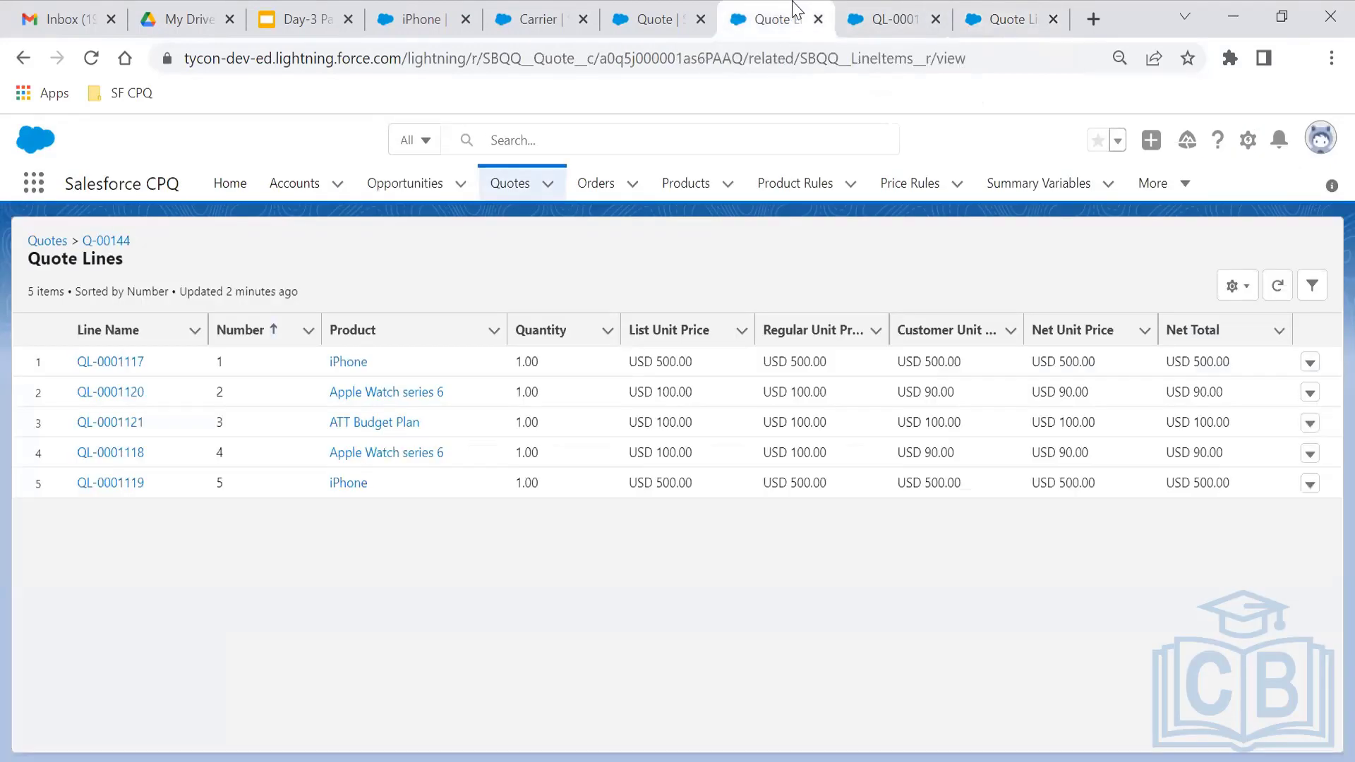
{"action": "left_click", "coordinate": [686, 3]}
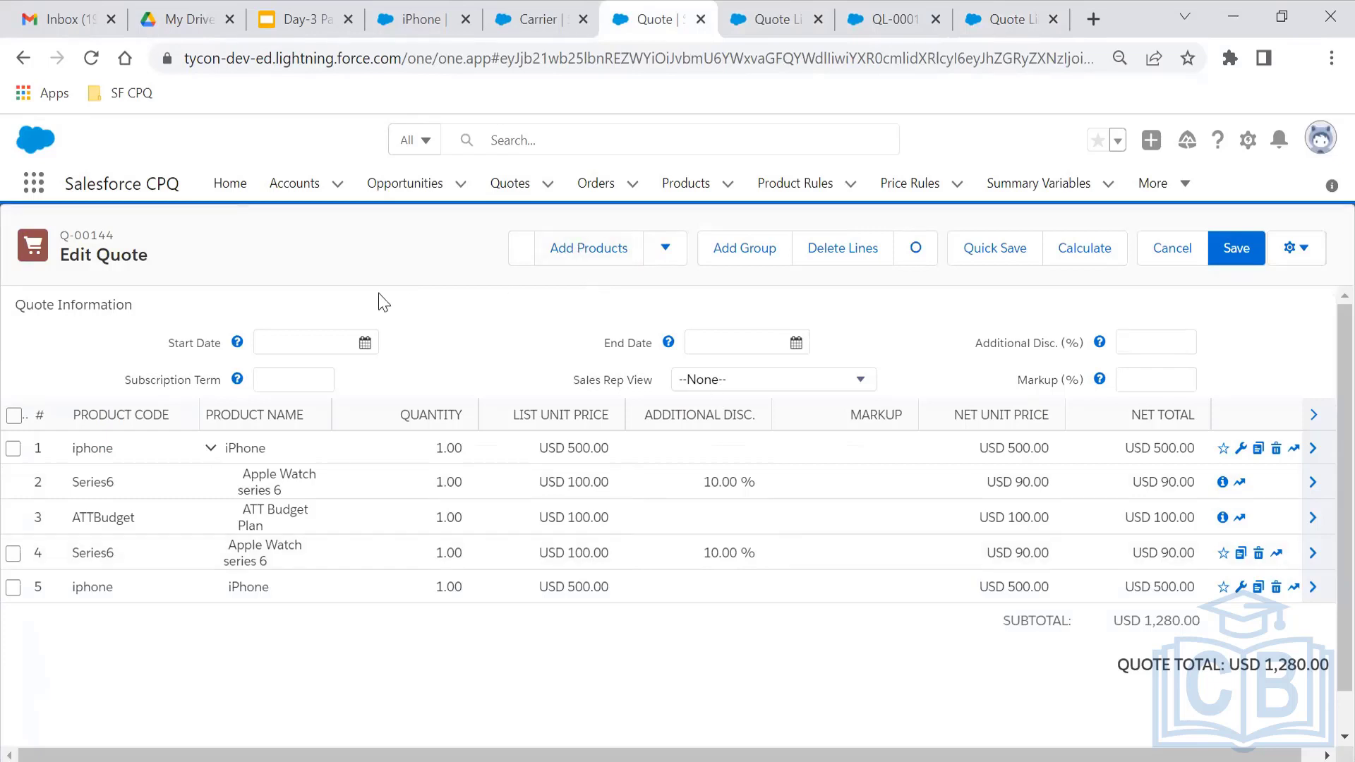
- Review the Carrier configuration attribute's name and available Target Field options in its edit form, and close the form without saving
{"action": "left_click", "coordinate": [507, 14]}
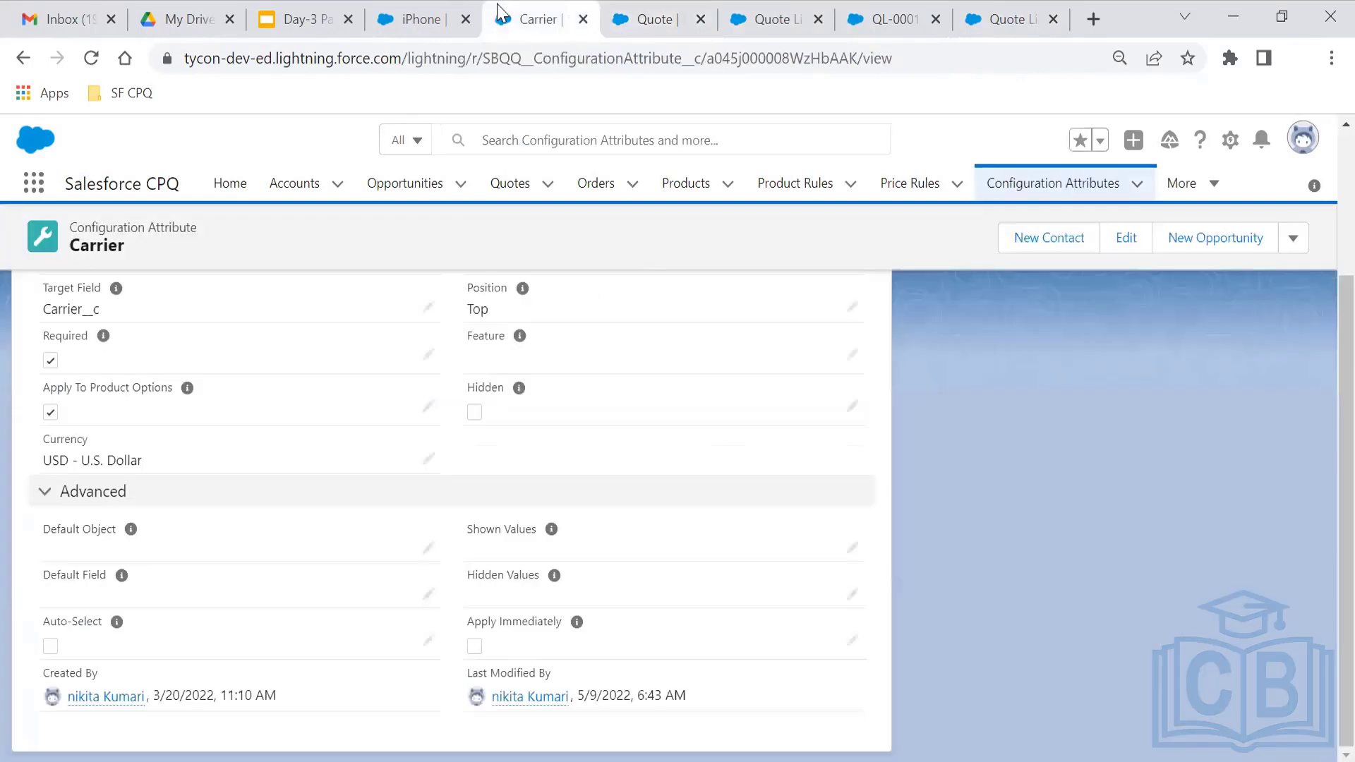
{"action": "scroll", "coordinate": [1322, 318], "scroll_direction": "up", "scroll_amount": 2}
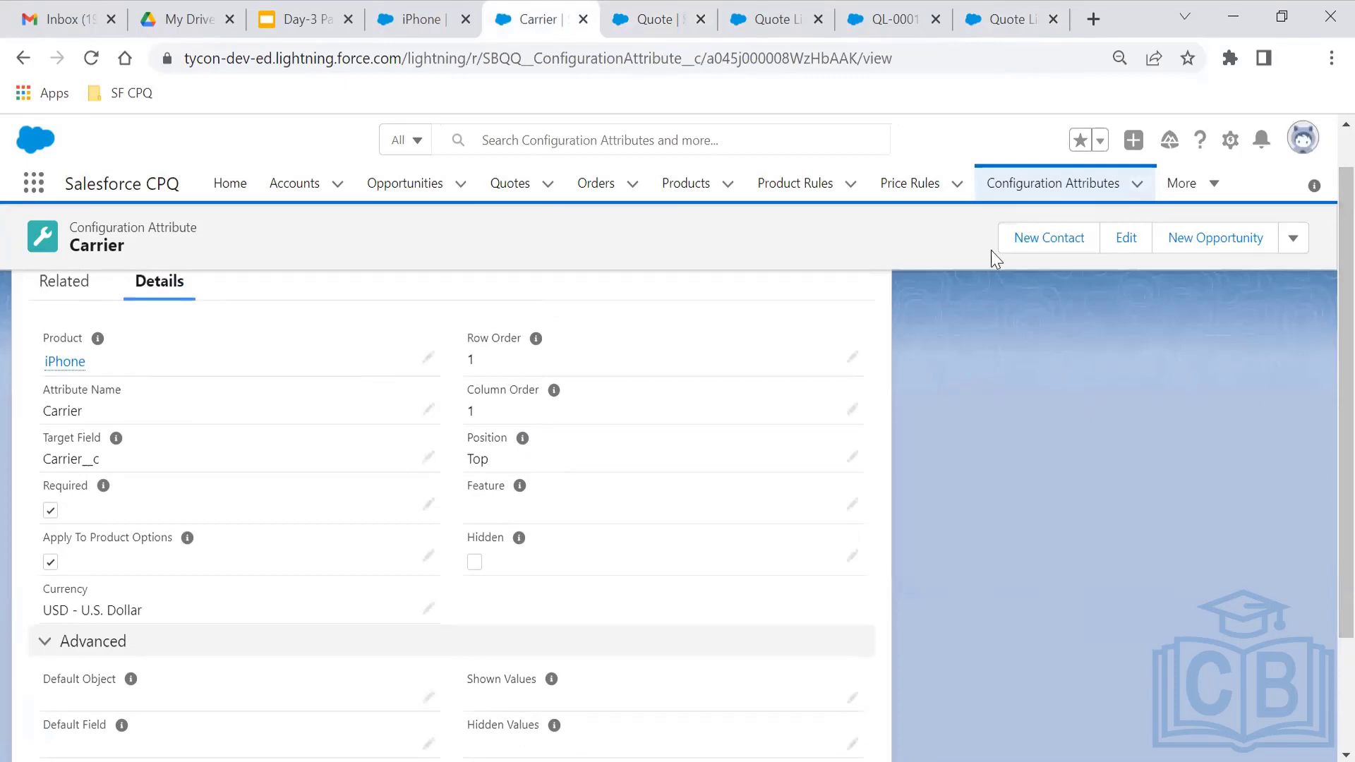
{"action": "left_click", "coordinate": [1106, 248]}
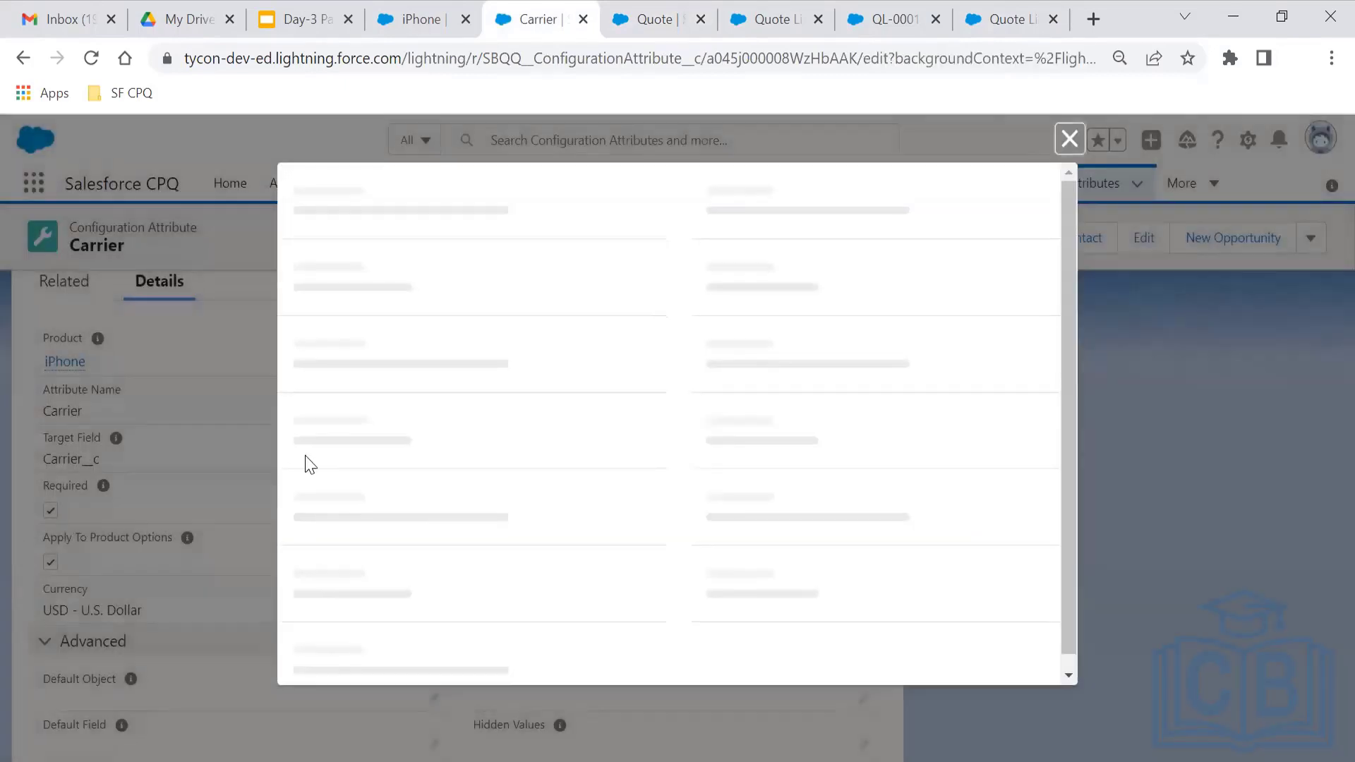
{"action": "left_click", "coordinate": [378, 420]}
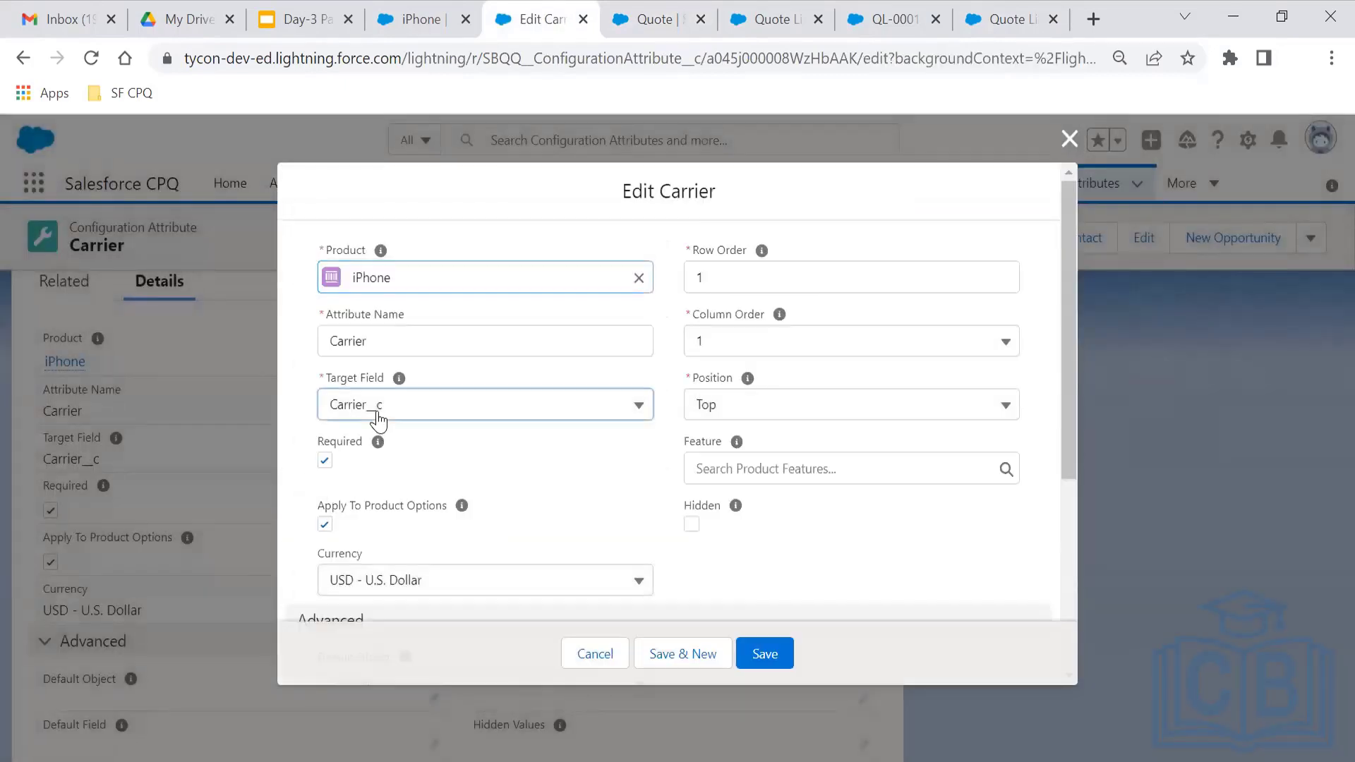
{"action": "left_click", "coordinate": [409, 591]}
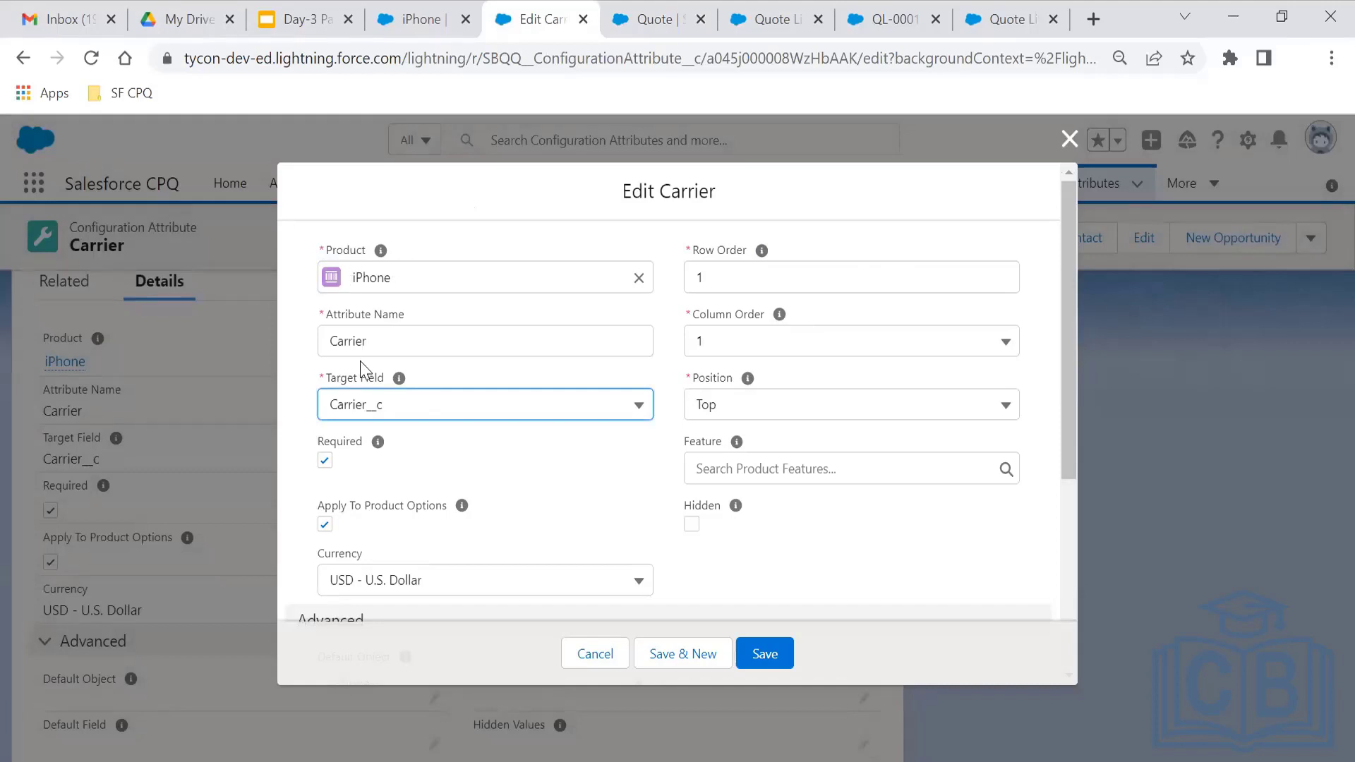
{"action": "left_click", "coordinate": [377, 341]}
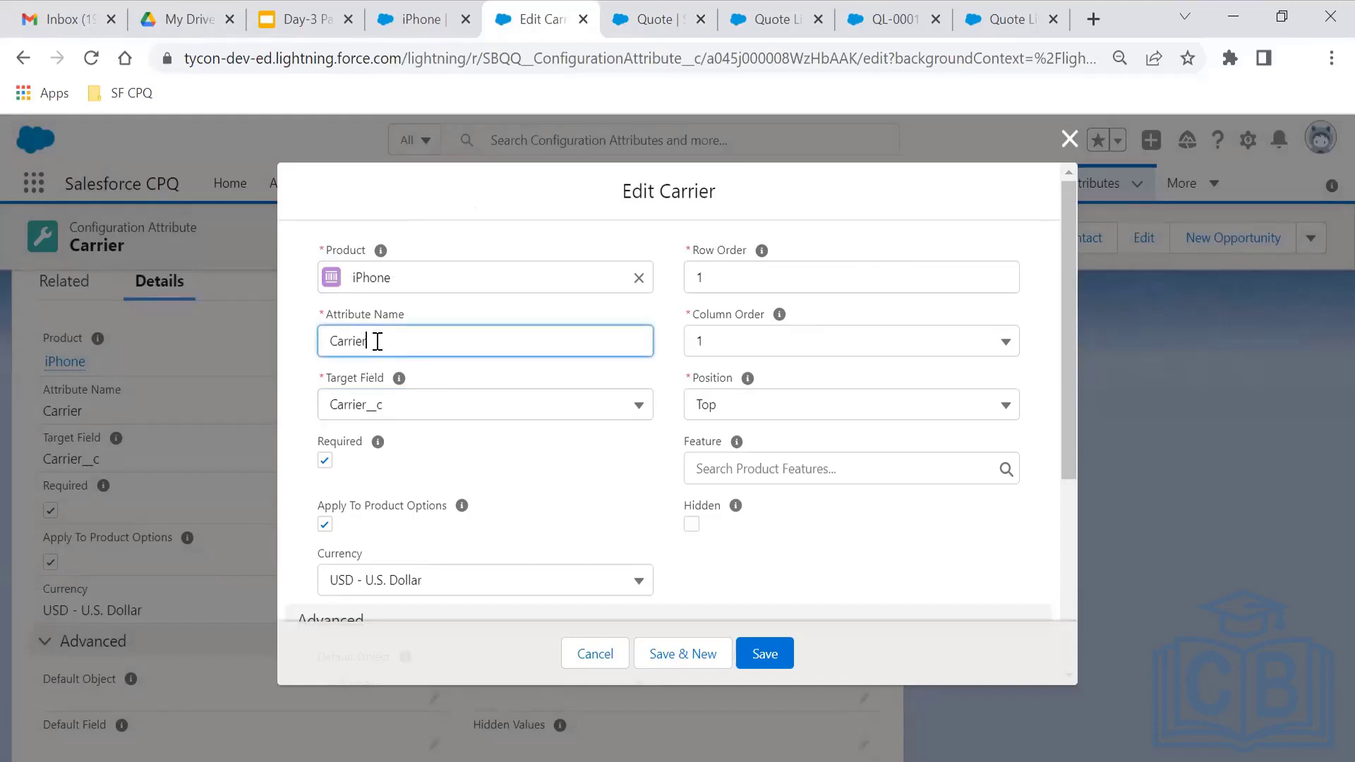
{"action": "left_click", "coordinate": [393, 409]}
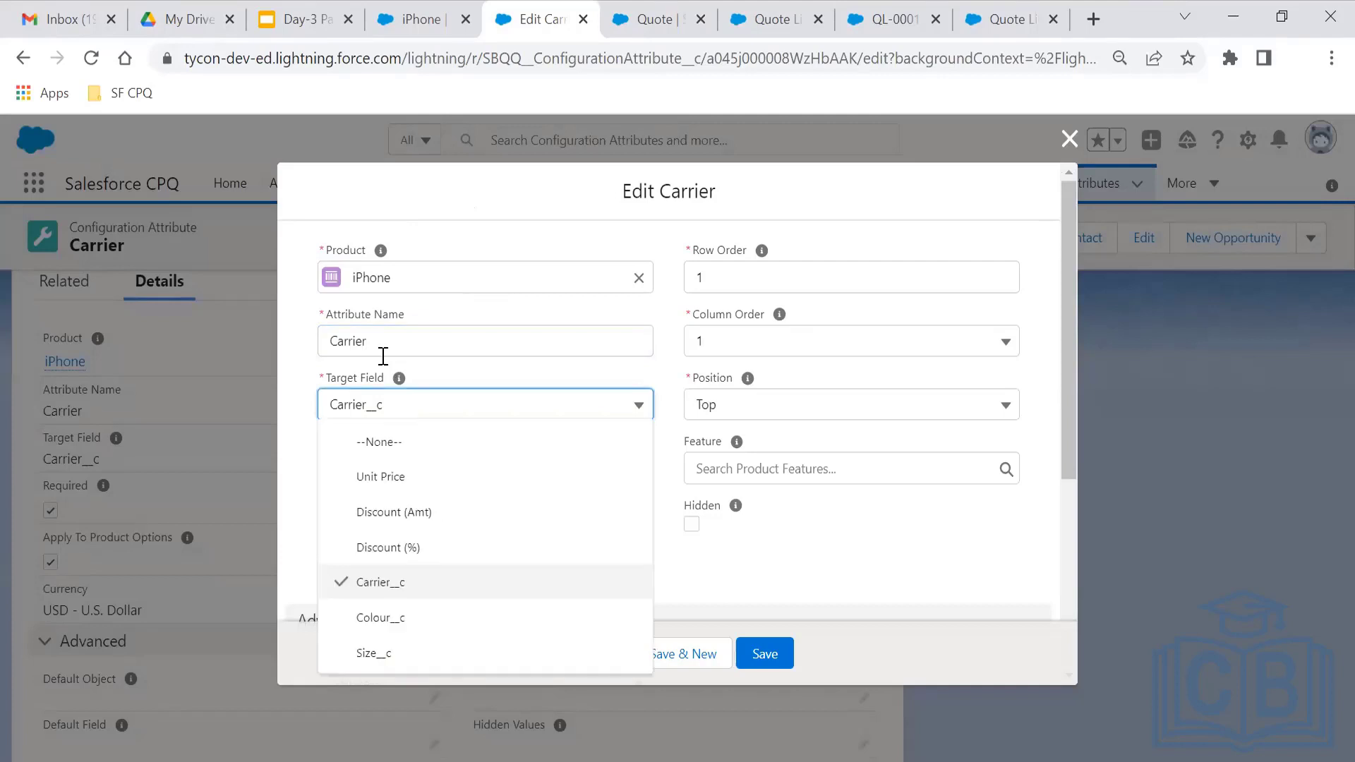
{"action": "left_click", "coordinate": [382, 355]}
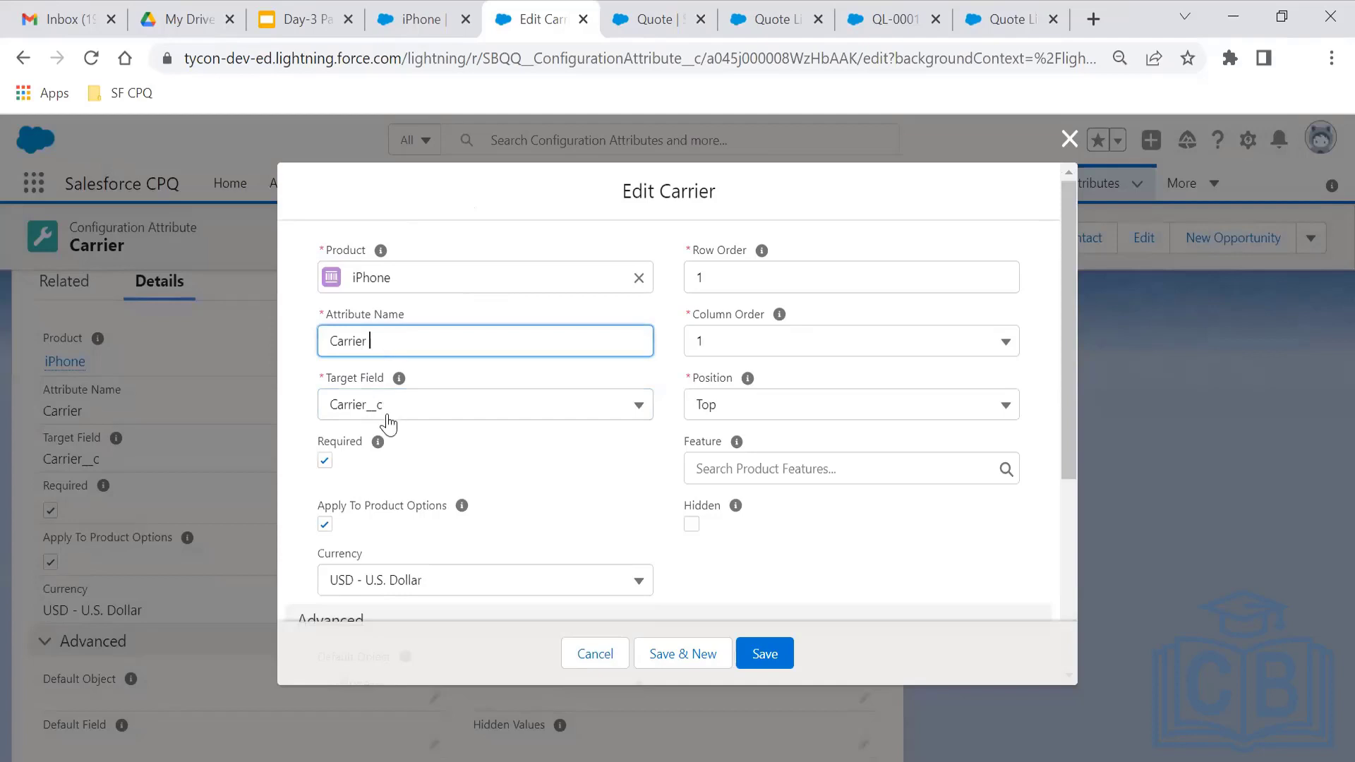
{"action": "left_click", "coordinate": [387, 416]}
{"action": "left_click", "coordinate": [387, 416]}
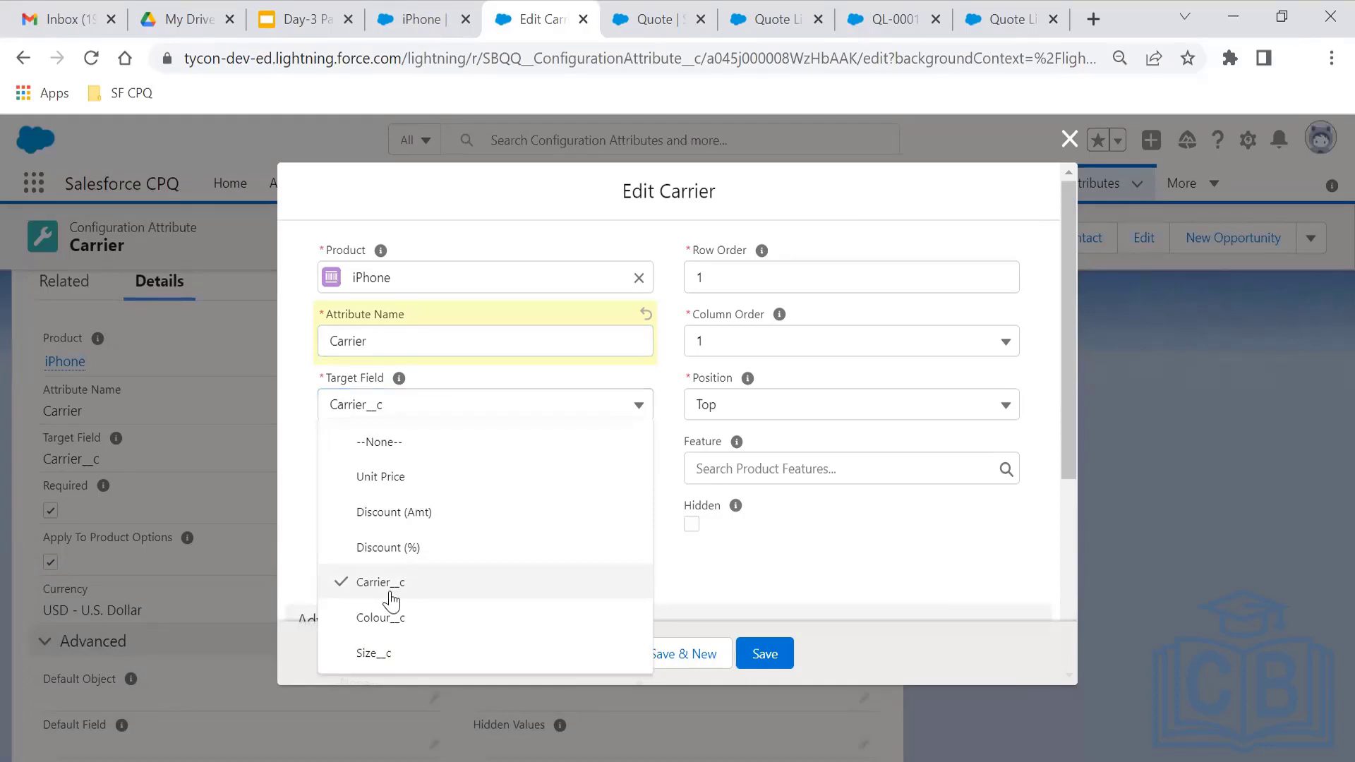
{"action": "left_click", "coordinate": [392, 600]}
{"action": "left_click", "coordinate": [1068, 141]}
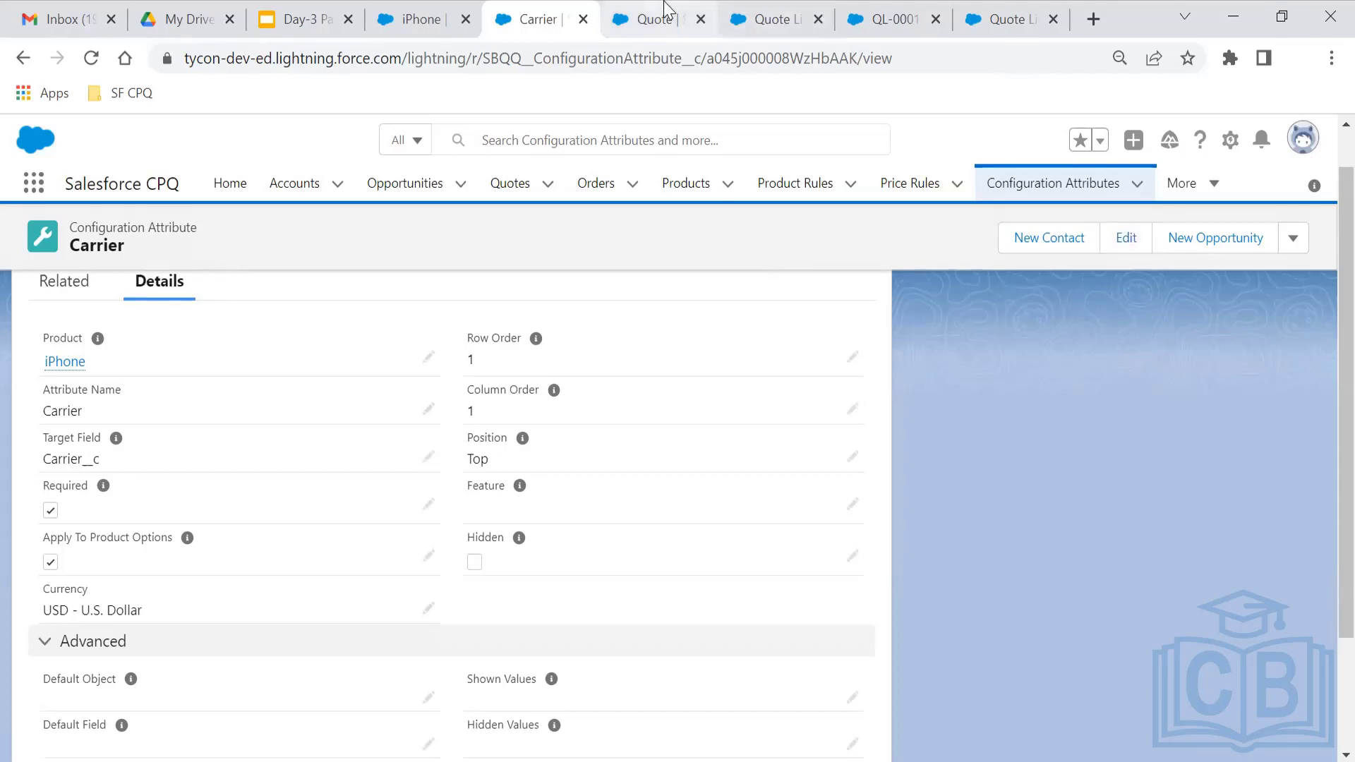
- Reopen the configuration of the first iPhone quote line and compare its Carrier choices with the Carrier configuration attribute record
{"action": "left_click", "coordinate": [656, 17]}
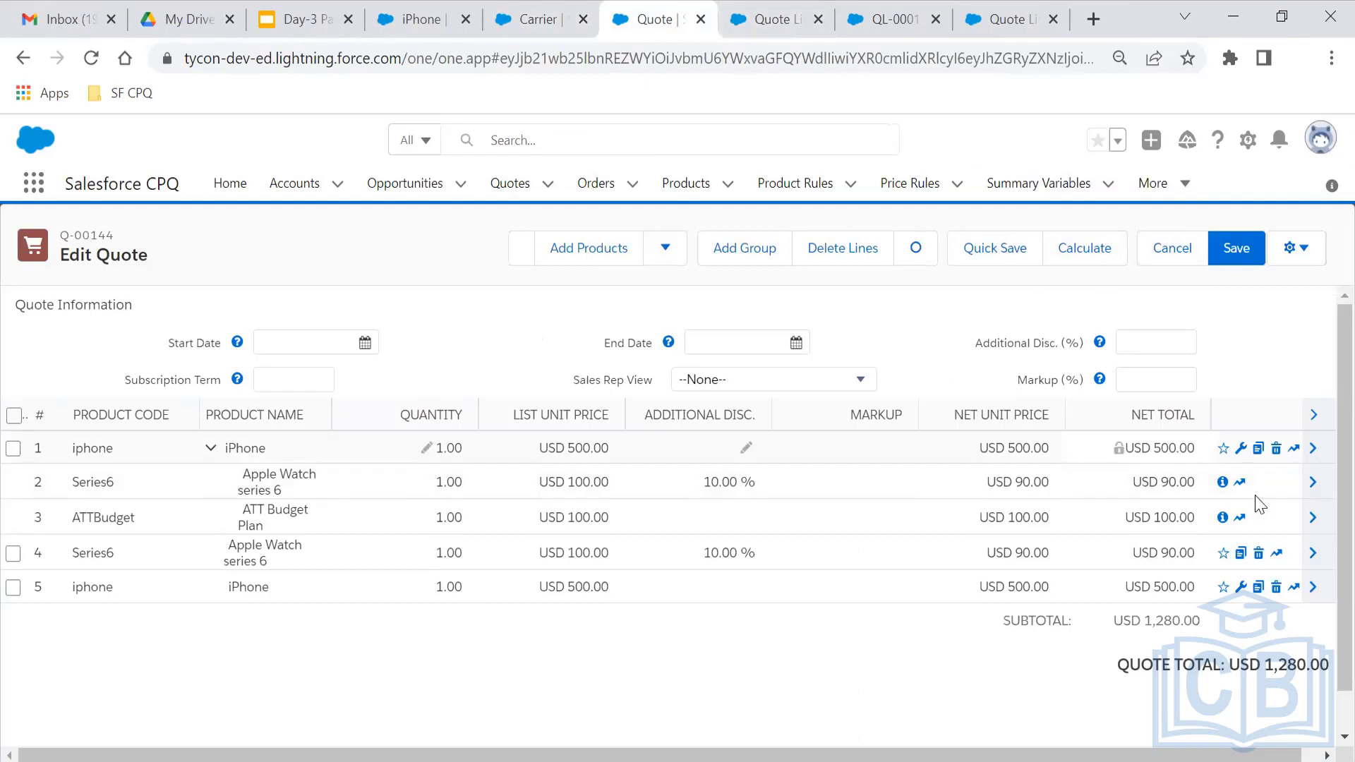
{"action": "left_click", "coordinate": [1241, 450]}
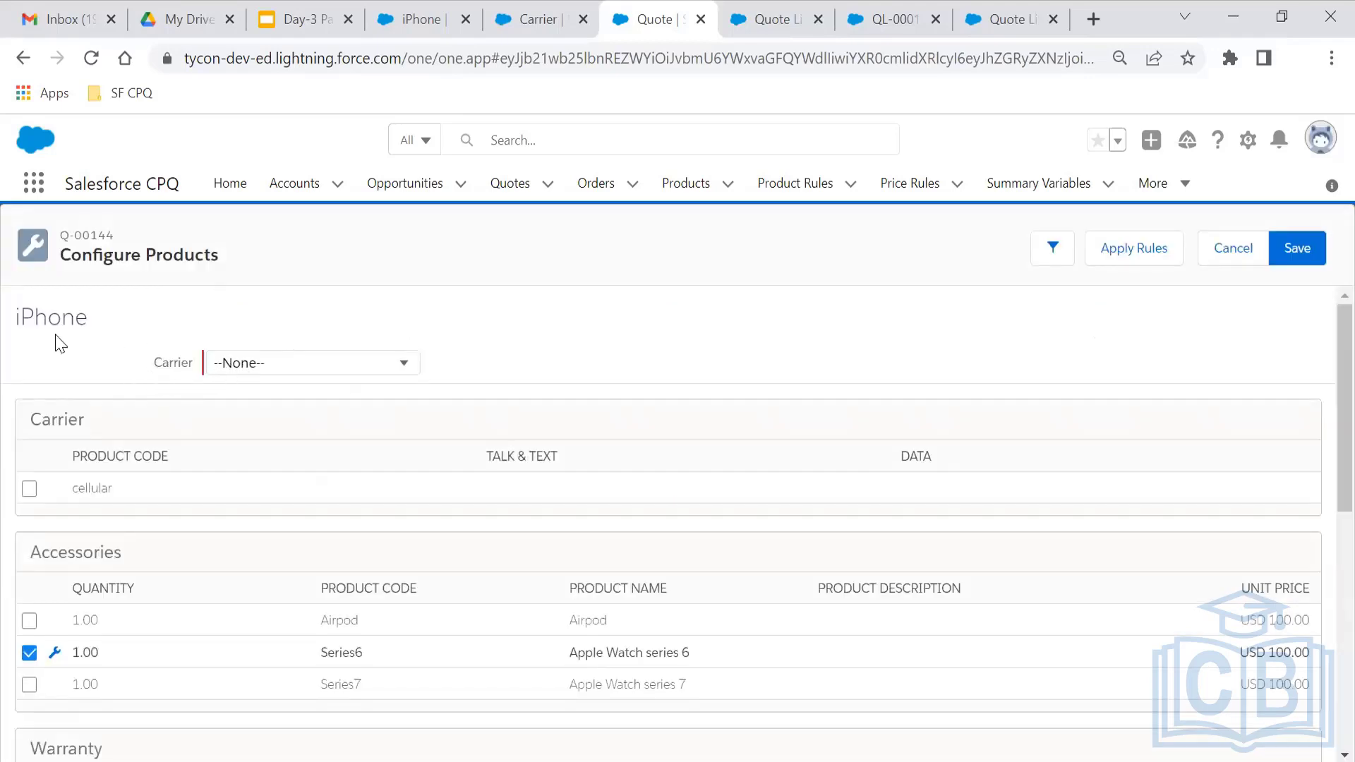
{"action": "left_click", "coordinate": [283, 363]}
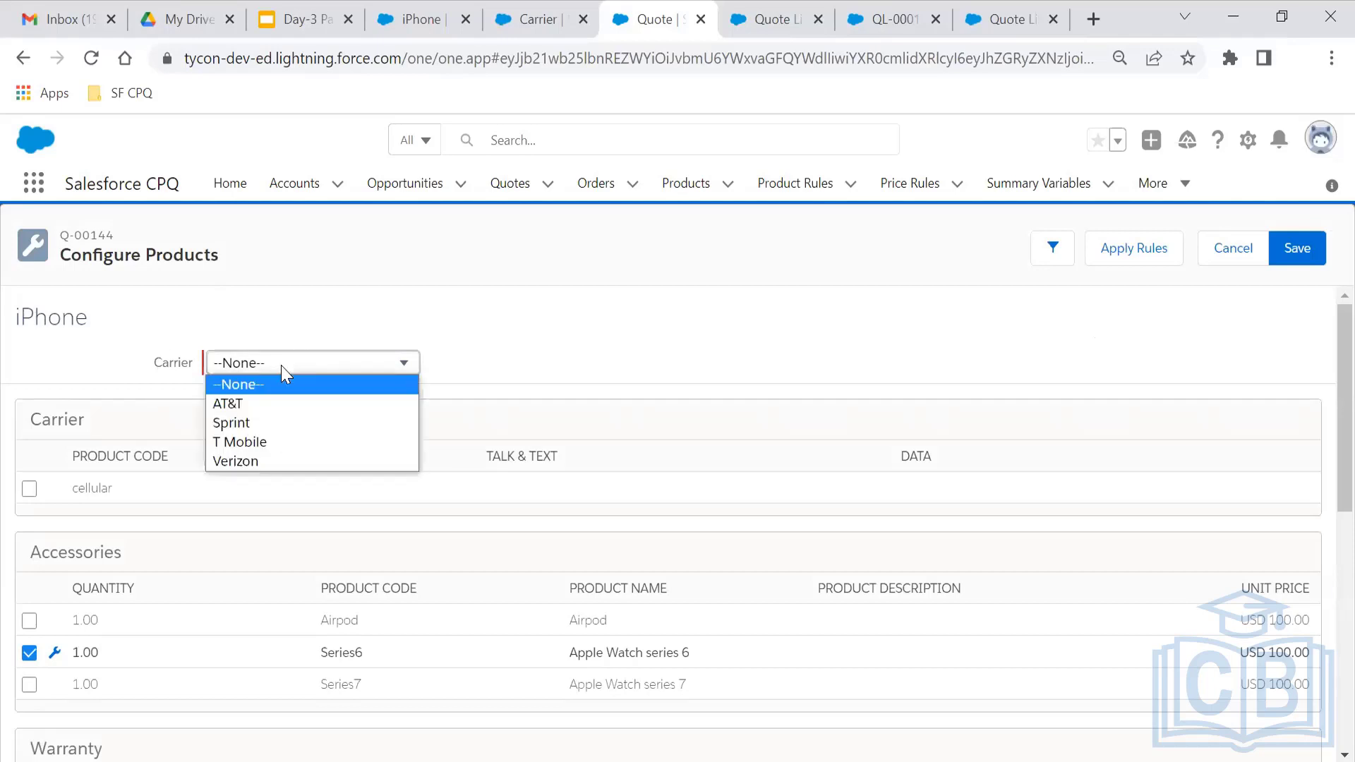
{"action": "left_click", "coordinate": [511, 16]}
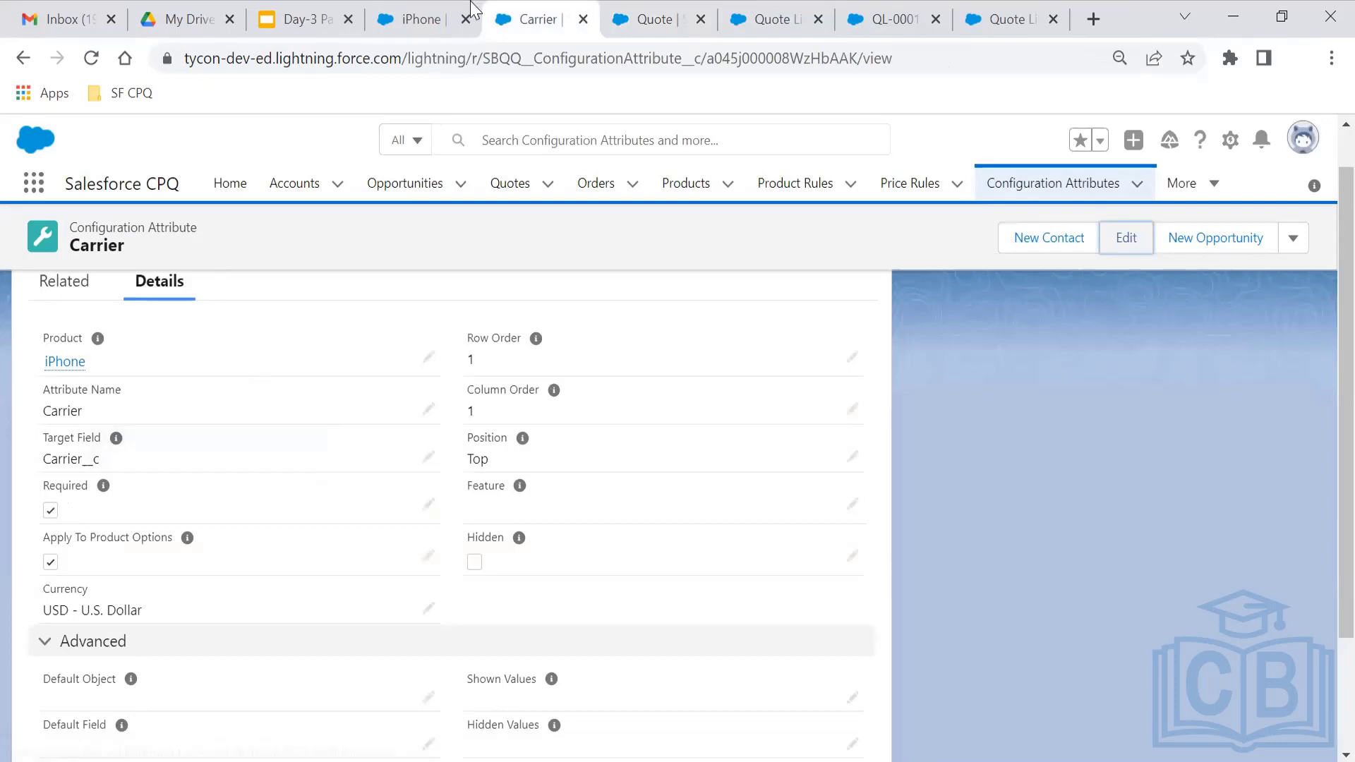
{"action": "left_click", "coordinate": [708, 10]}
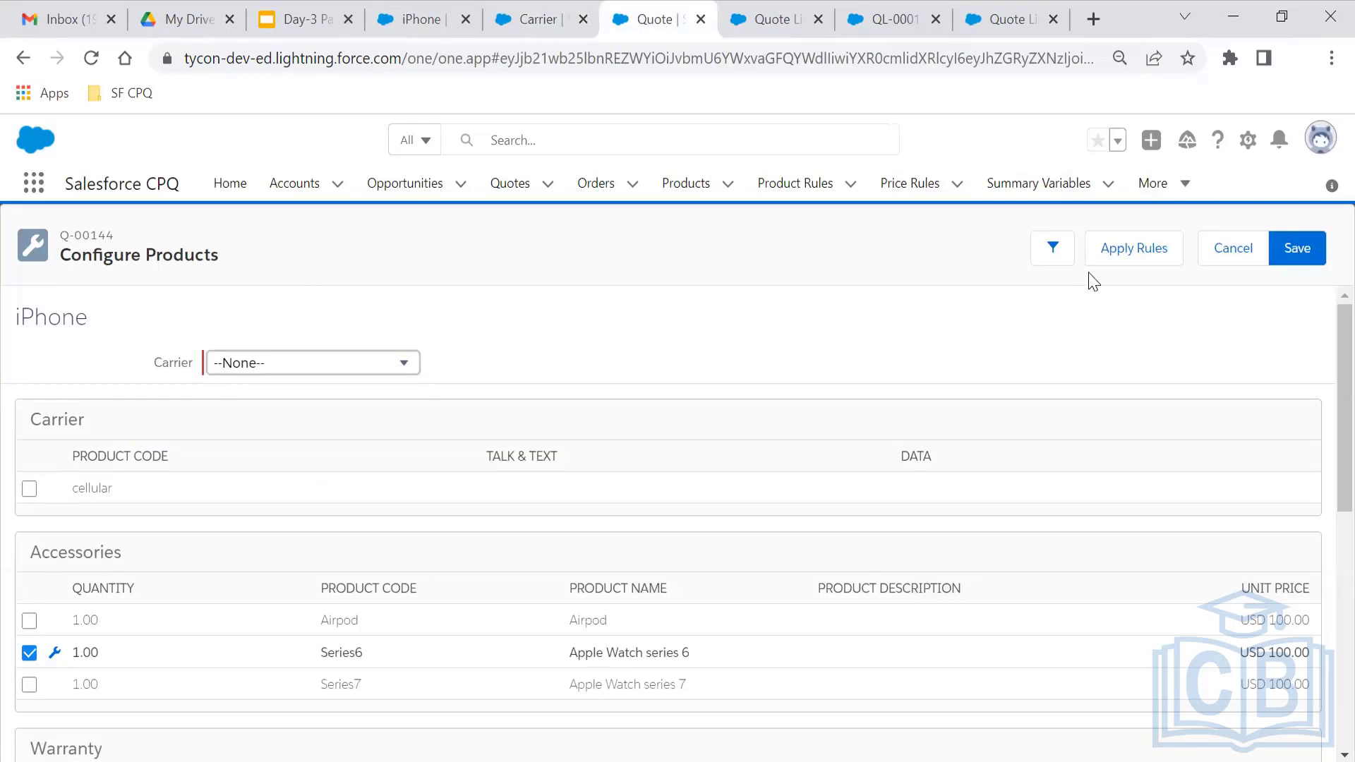
- Try to save the iPhone configuration with Carrier at --None--, and set Carrier to AT&T
{"action": "left_click", "coordinate": [1311, 269]}
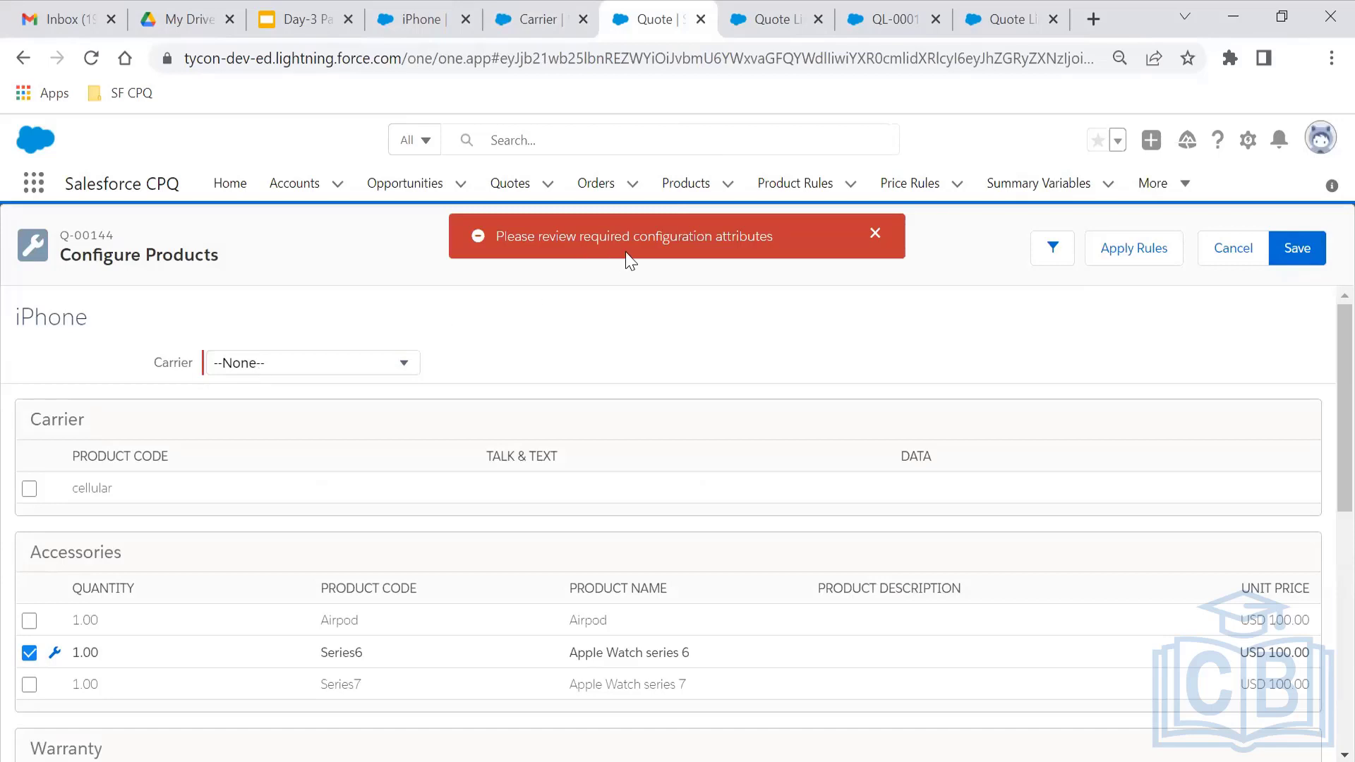
{"action": "left_click", "coordinate": [875, 236]}
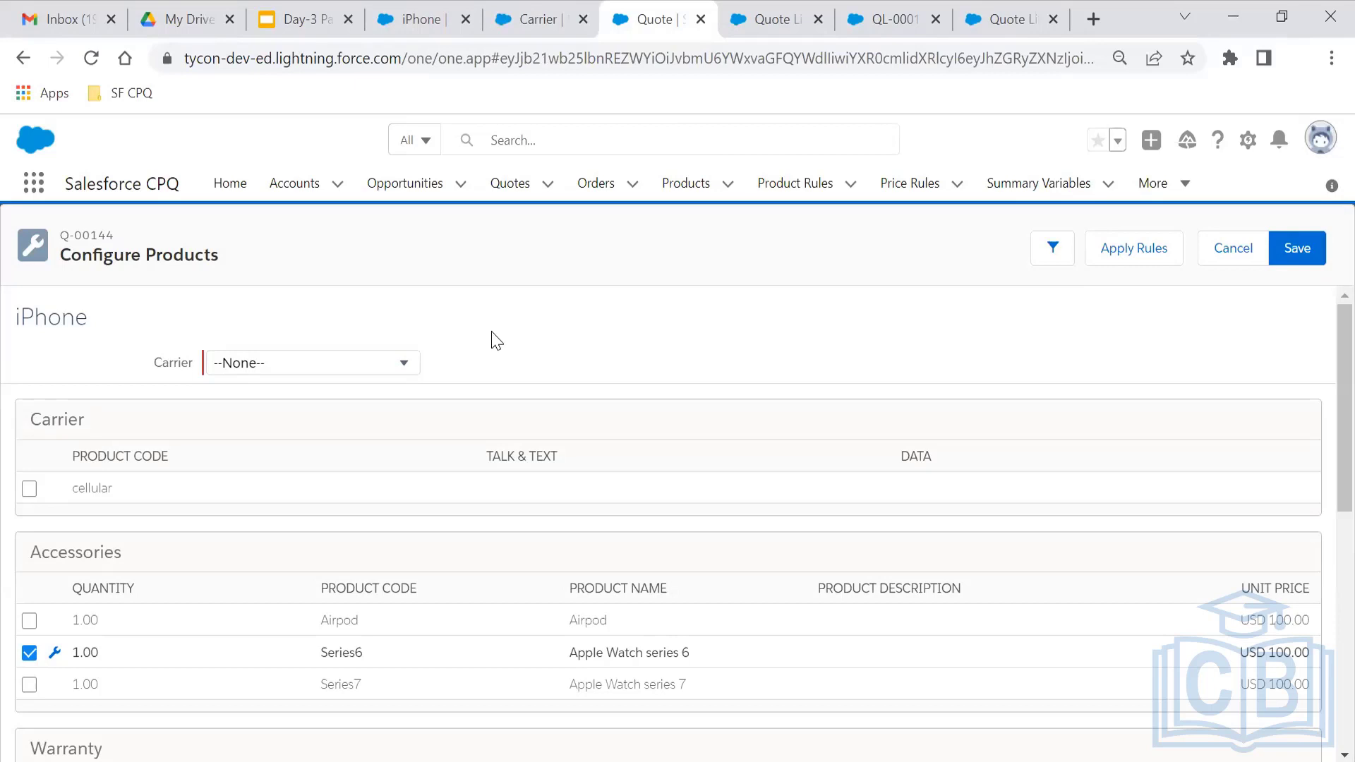
{"action": "left_click", "coordinate": [347, 367]}
{"action": "left_click", "coordinate": [327, 405]}
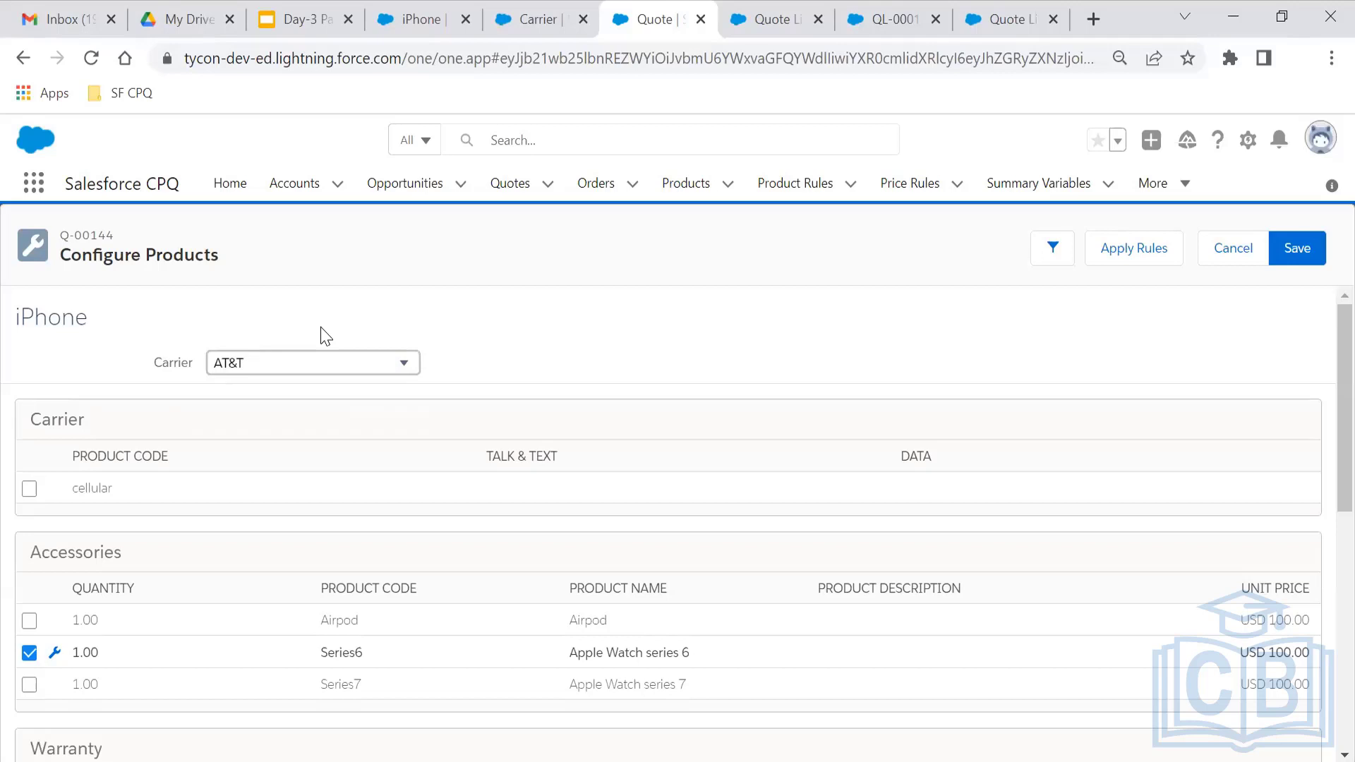
- Switch to the Day-3 Part1 presentation in Google Slides and present the In-Line Attributes slide full screen
{"action": "left_click", "coordinate": [180, 19]}
{"action": "left_click", "coordinate": [322, 17]}
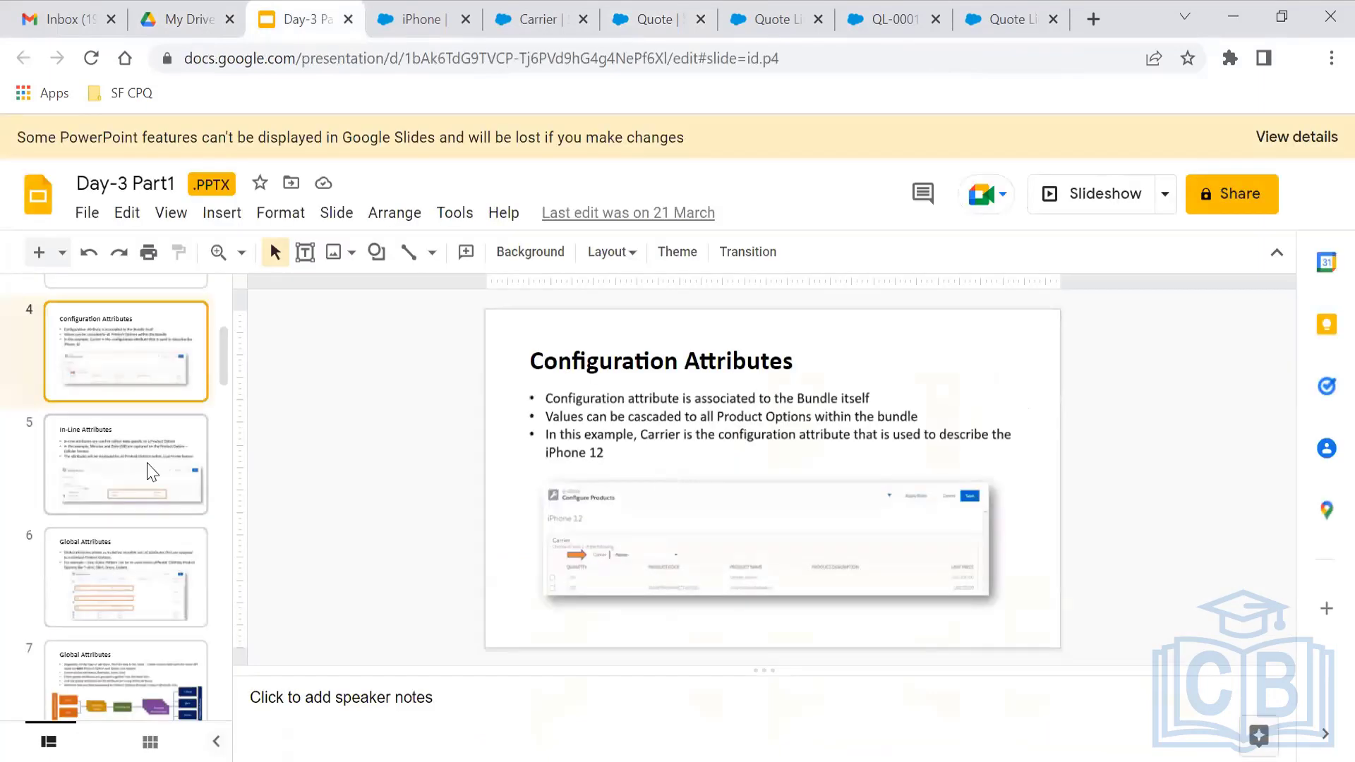
{"action": "left_click", "coordinate": [162, 469]}
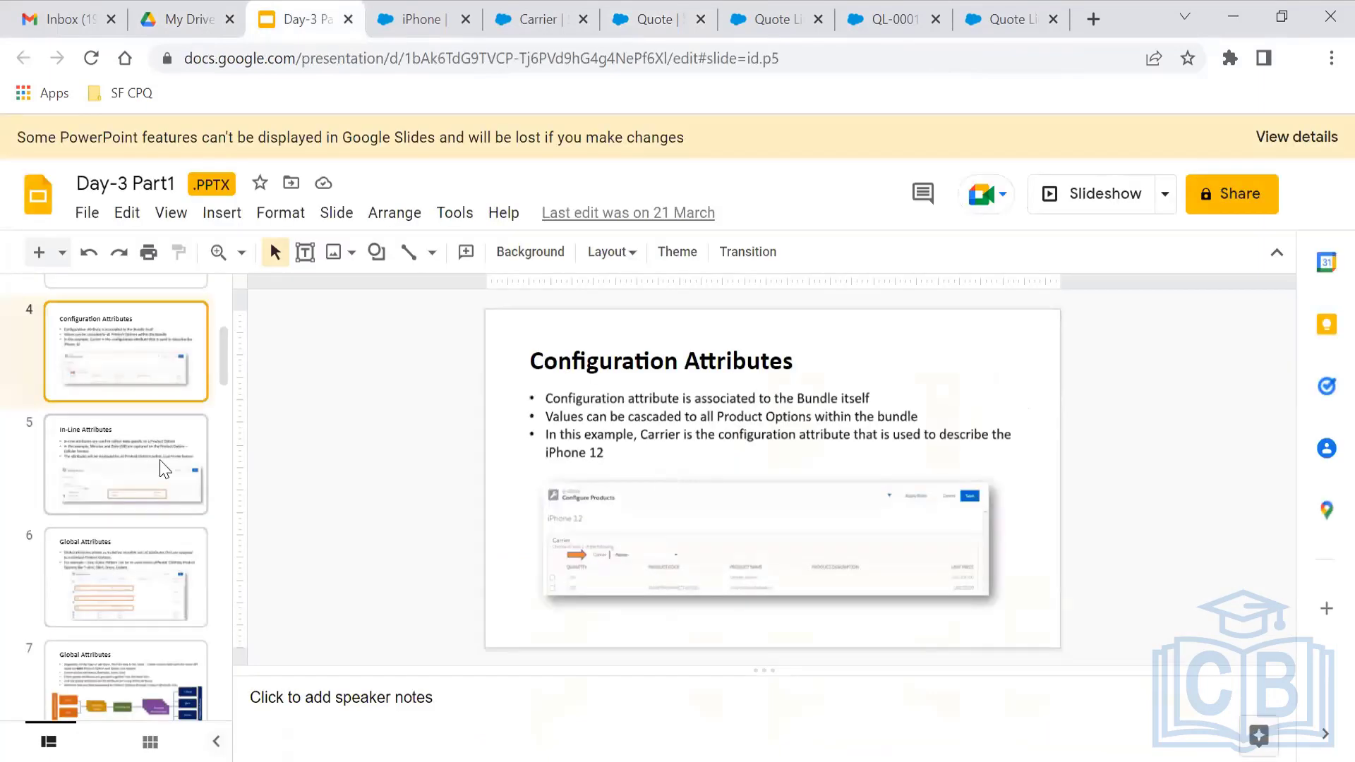
{"action": "left_click", "coordinate": [1106, 194]}
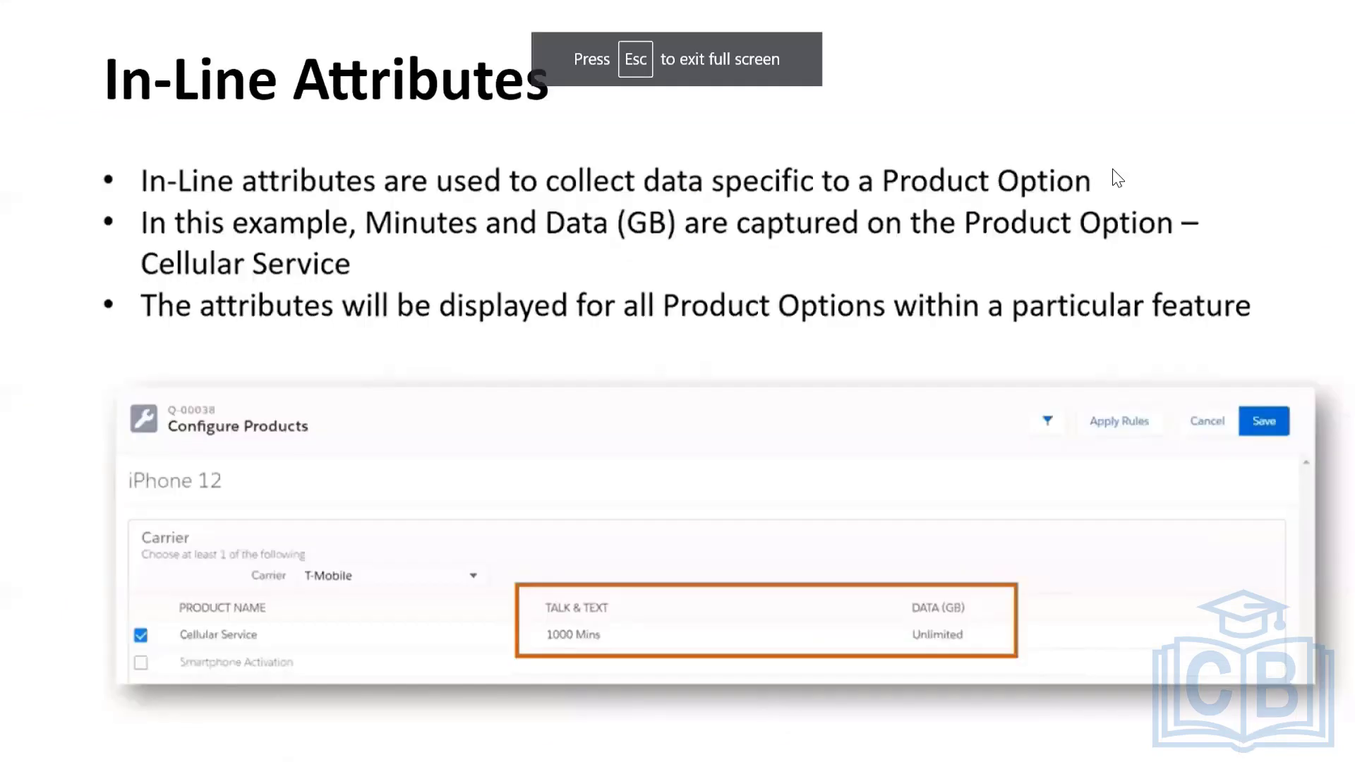
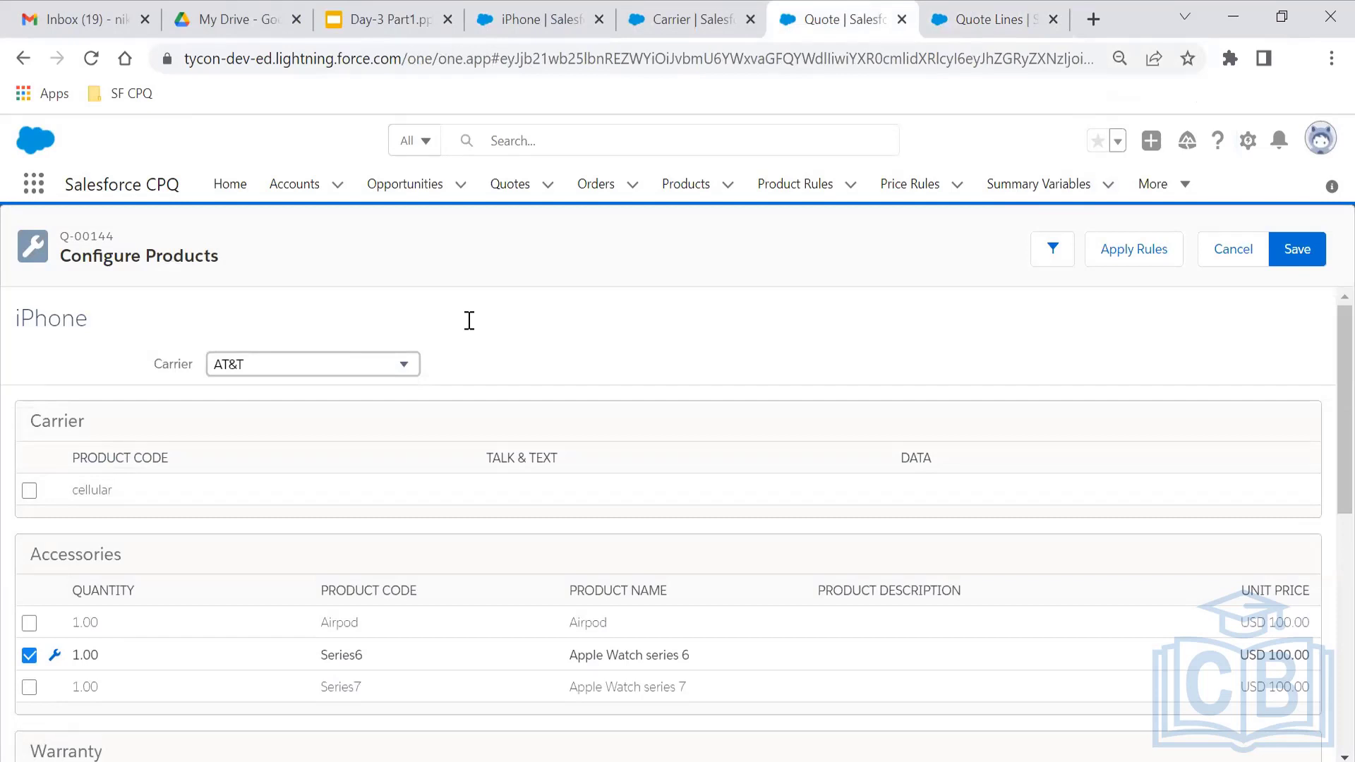
- Return to the iPhone product record in Salesforce and open its related lists to view the Features
{"action": "left_click", "coordinate": [681, 1]}
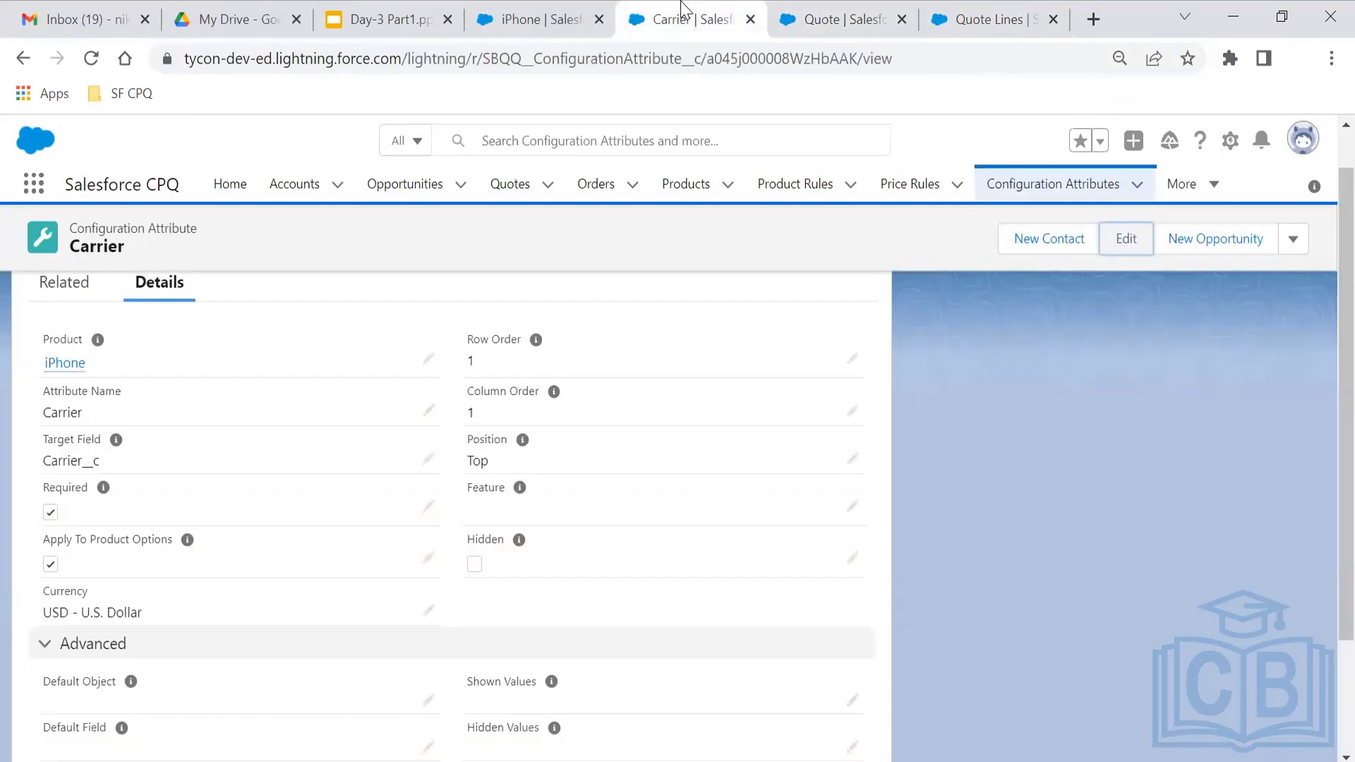
{"action": "left_click", "coordinate": [559, 17]}
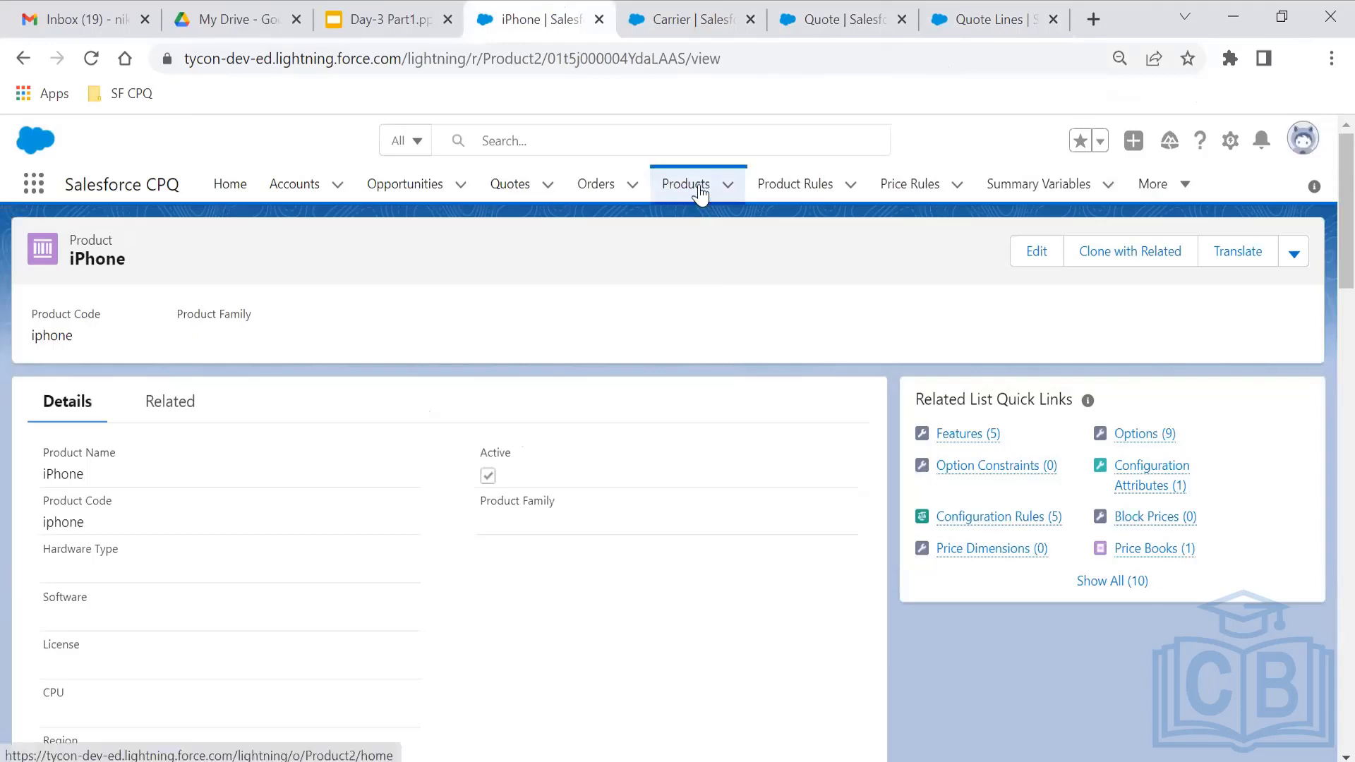
{"action": "left_click", "coordinate": [168, 402]}
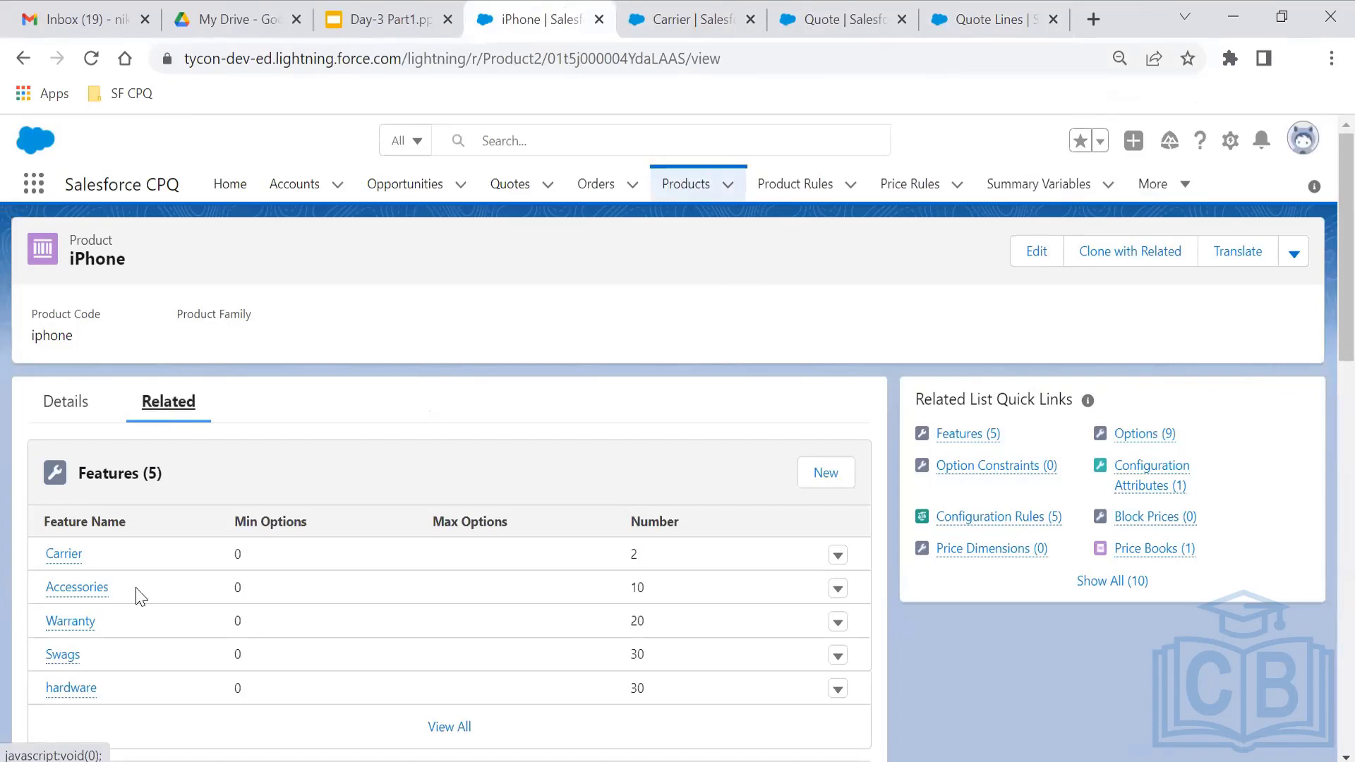
- Open the iPhone's Carrier feature record in a separate browser tab to view its Configuration Field Set
{"action": "mouse_move", "coordinate": [53, 561]}
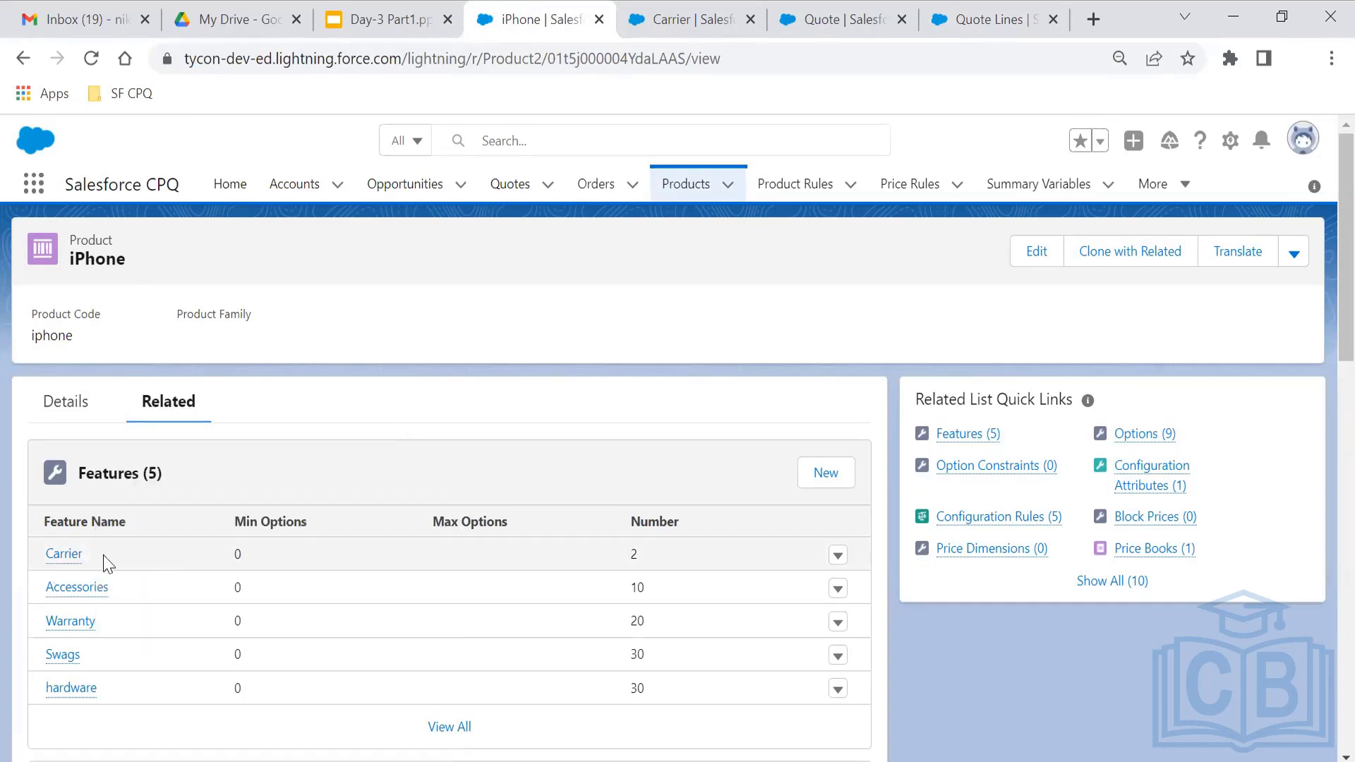
{"action": "right_click", "coordinate": [62, 559]}
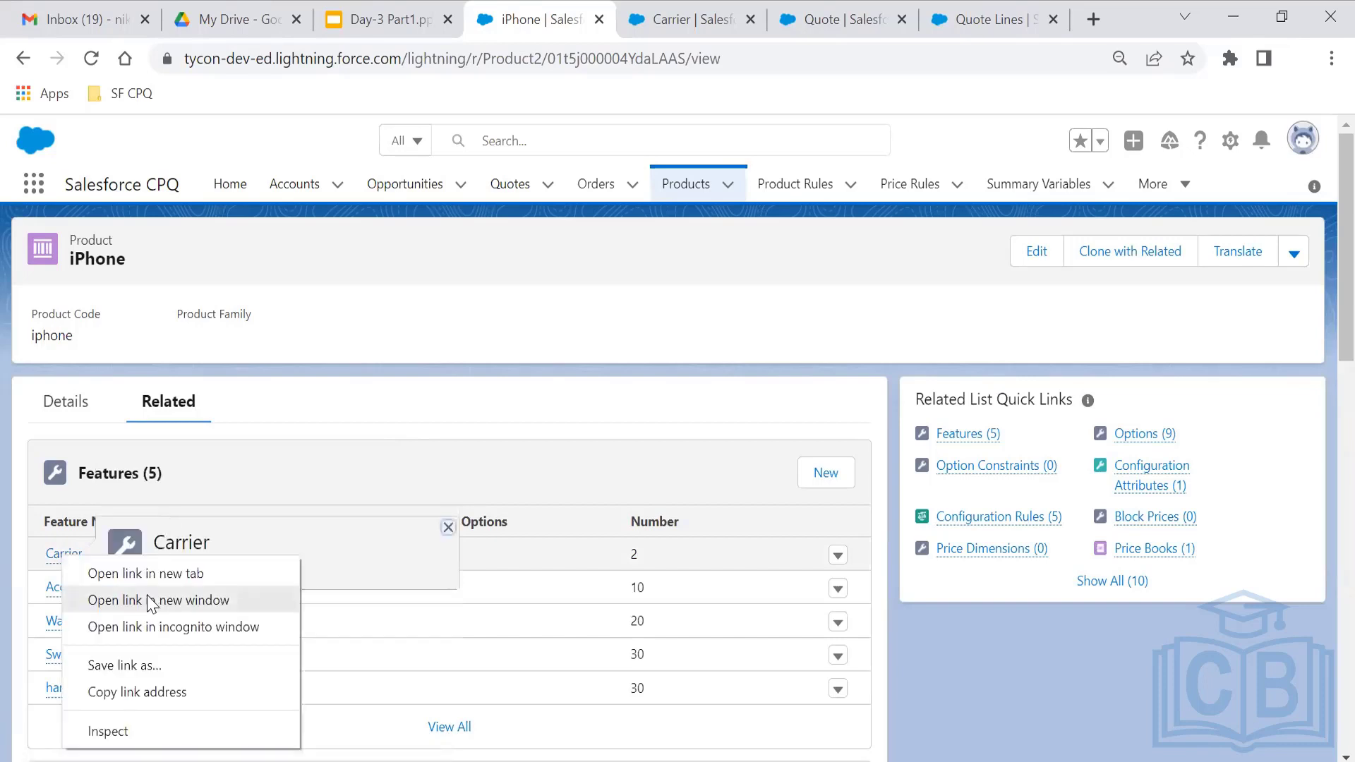
{"action": "left_click", "coordinate": [164, 575]}
{"action": "left_click", "coordinate": [593, 13]}
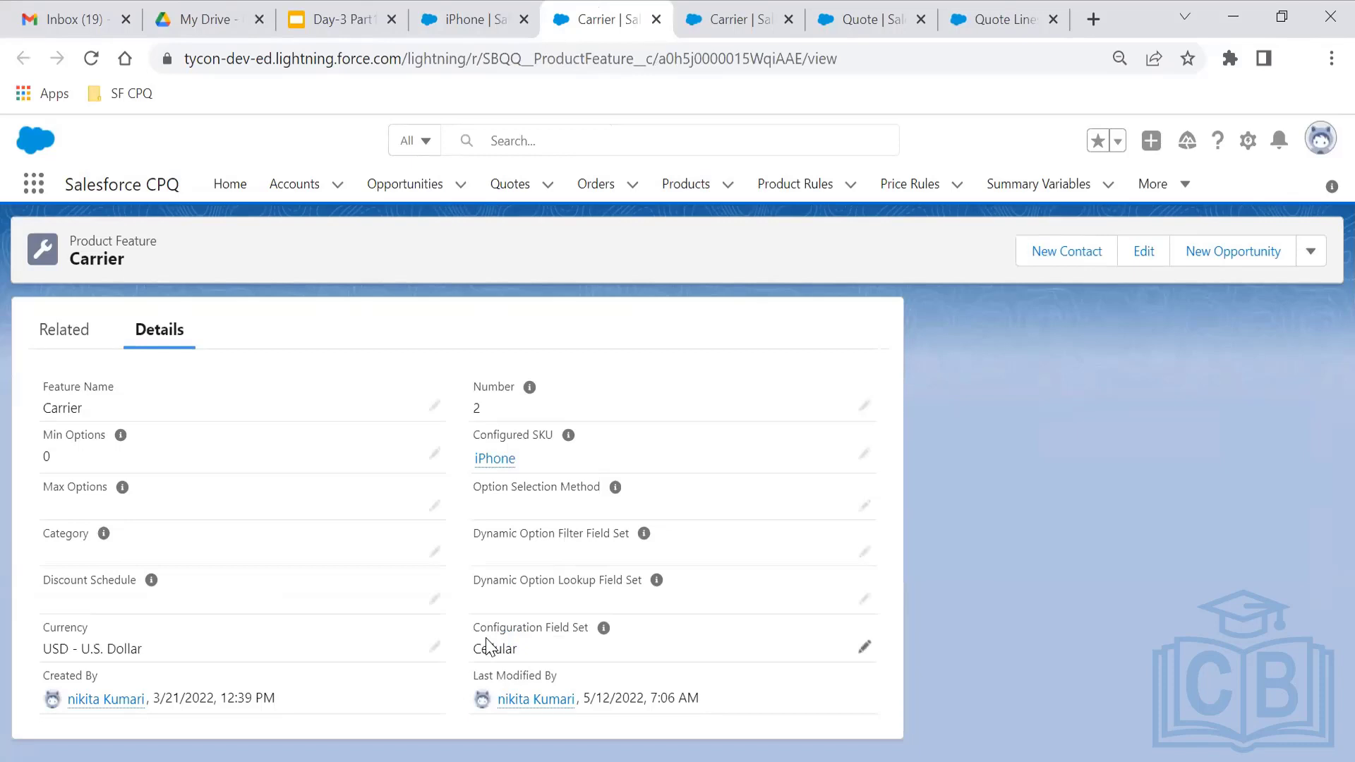
- Compare the Carrier feature record with the iPhone configuration on the quote, and cancel that configuration
{"action": "left_click", "coordinate": [997, 1]}
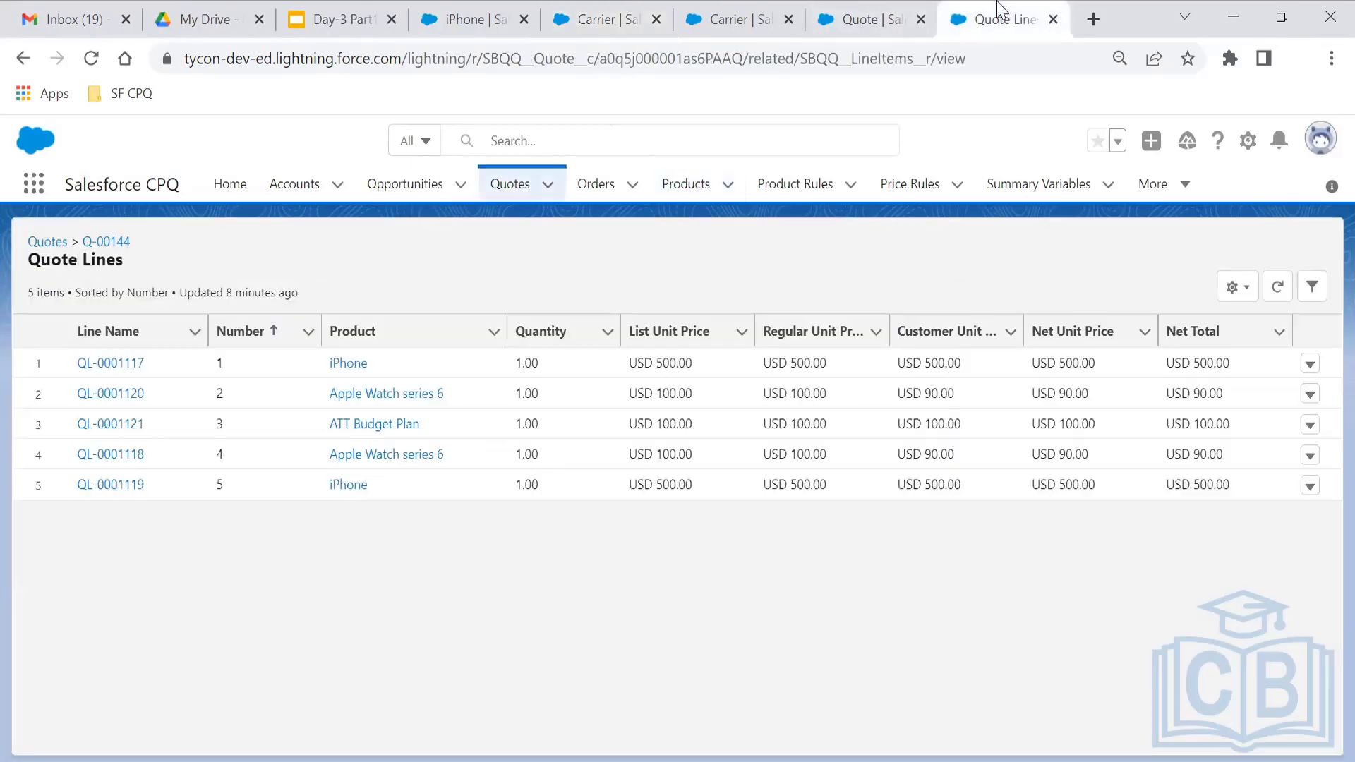
{"action": "left_click", "coordinate": [884, 2]}
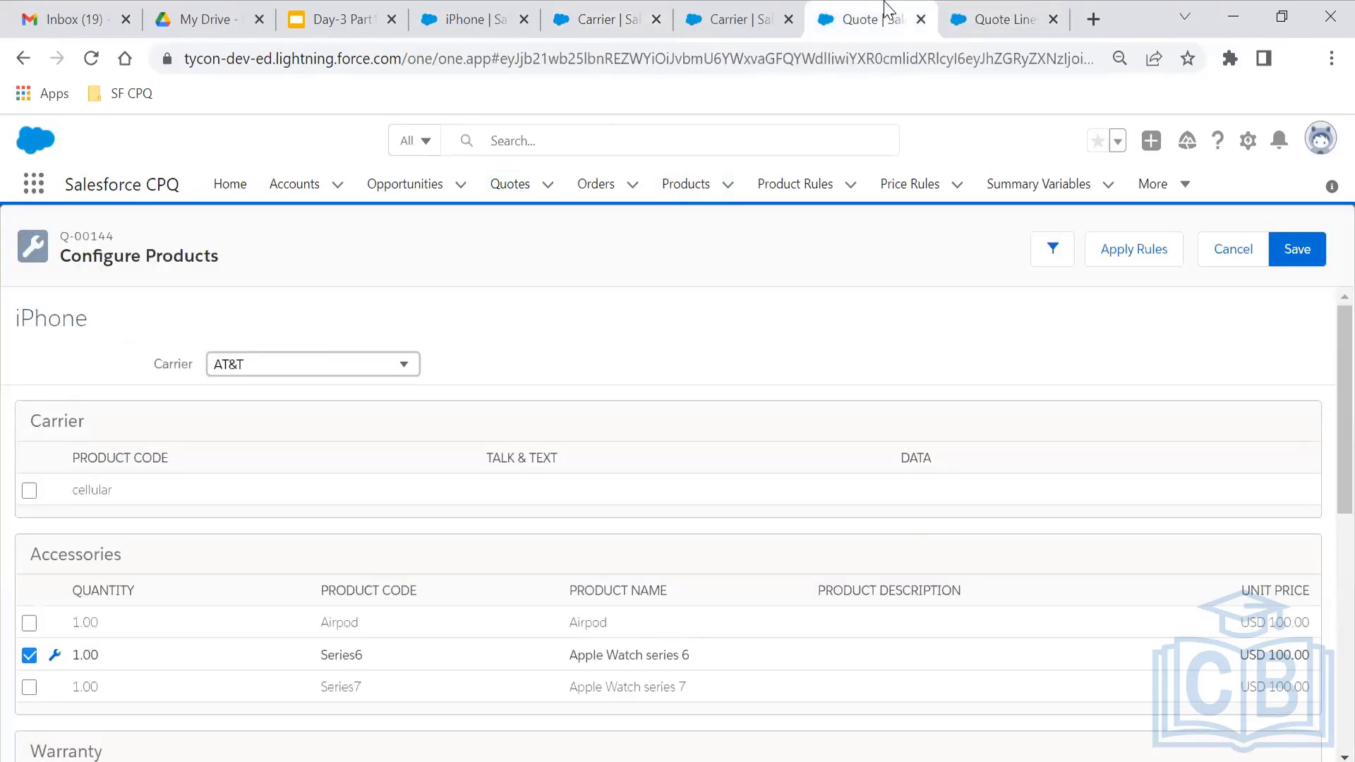
{"action": "left_click", "coordinate": [611, 1]}
{"action": "left_click", "coordinate": [818, 4]}
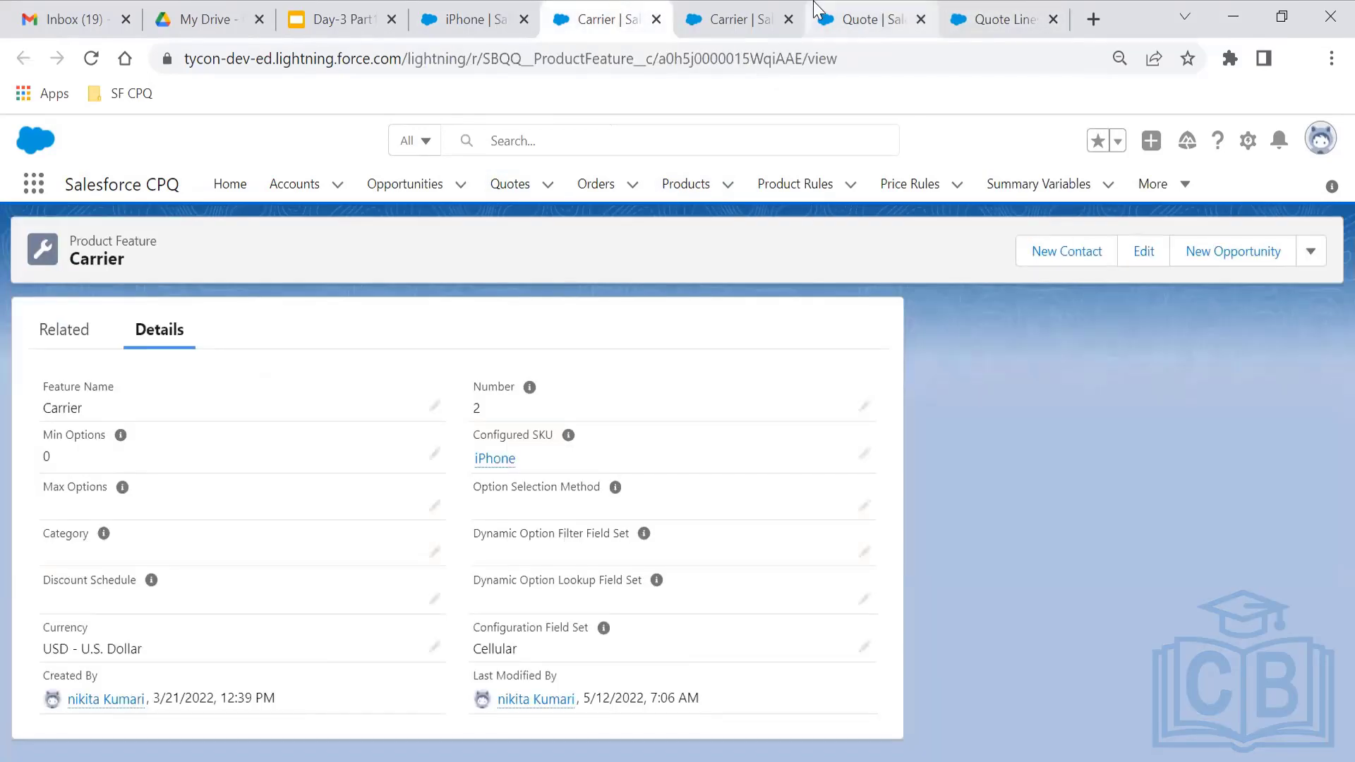
{"action": "left_click", "coordinate": [1237, 254]}
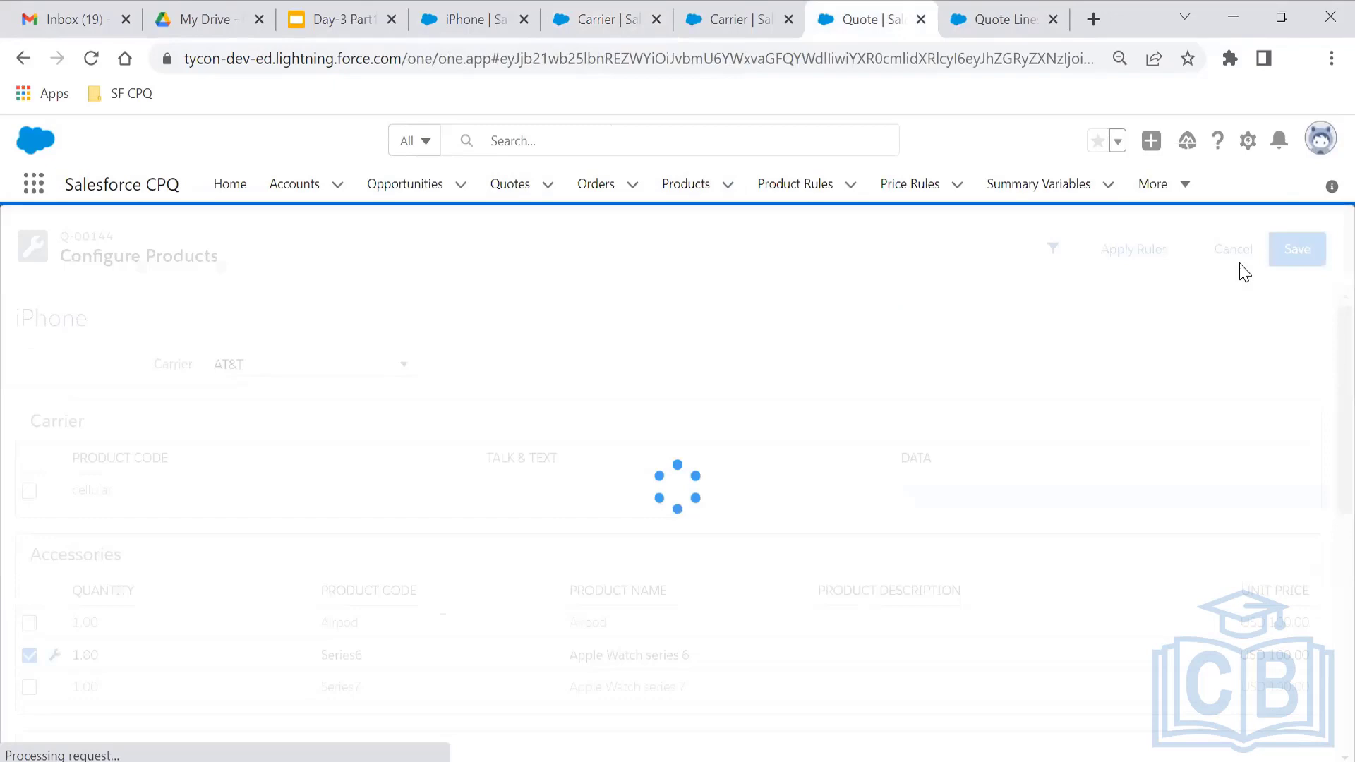
- Return to the iPhone product record and open the full list of its Options
{"action": "left_click", "coordinate": [668, 7]}
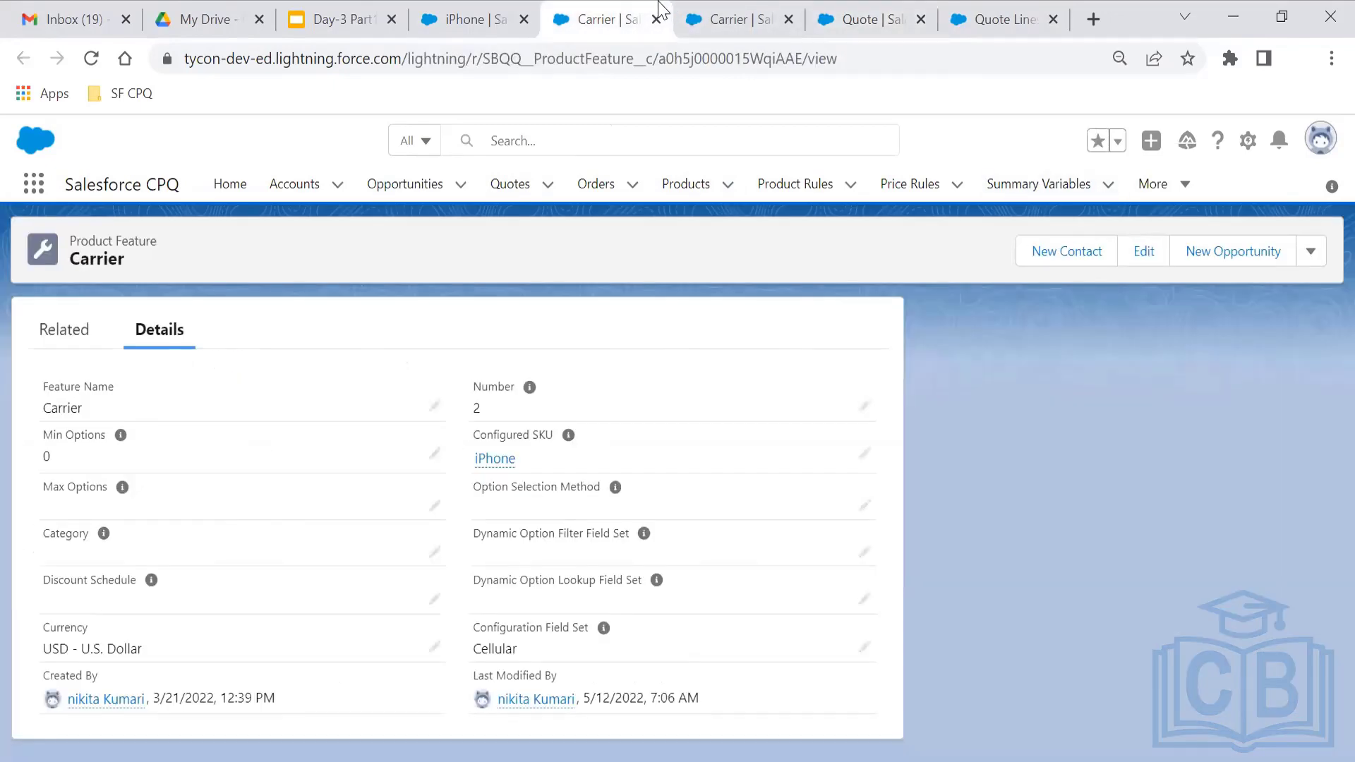
{"action": "left_click", "coordinate": [472, 1]}
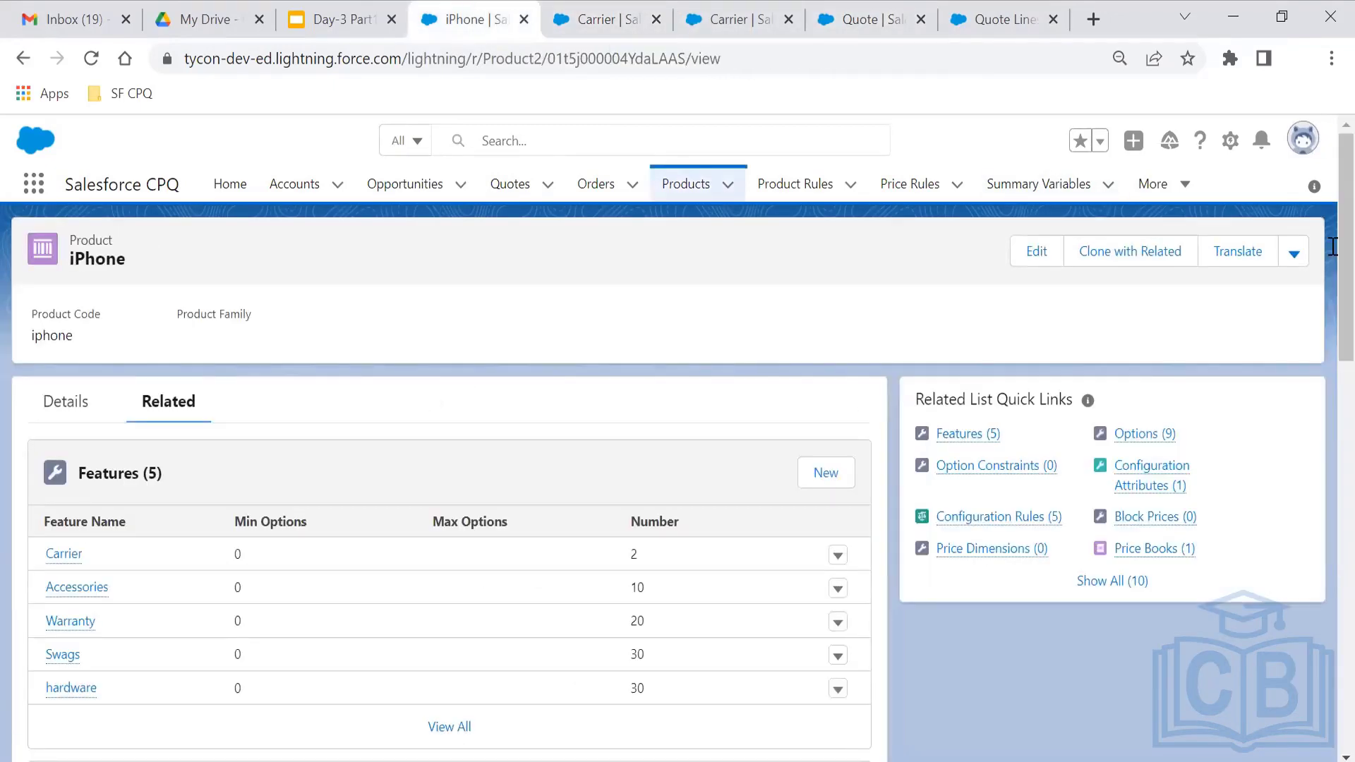
{"action": "scroll", "coordinate": [1321, 451], "scroll_direction": "down", "scroll_amount": 7}
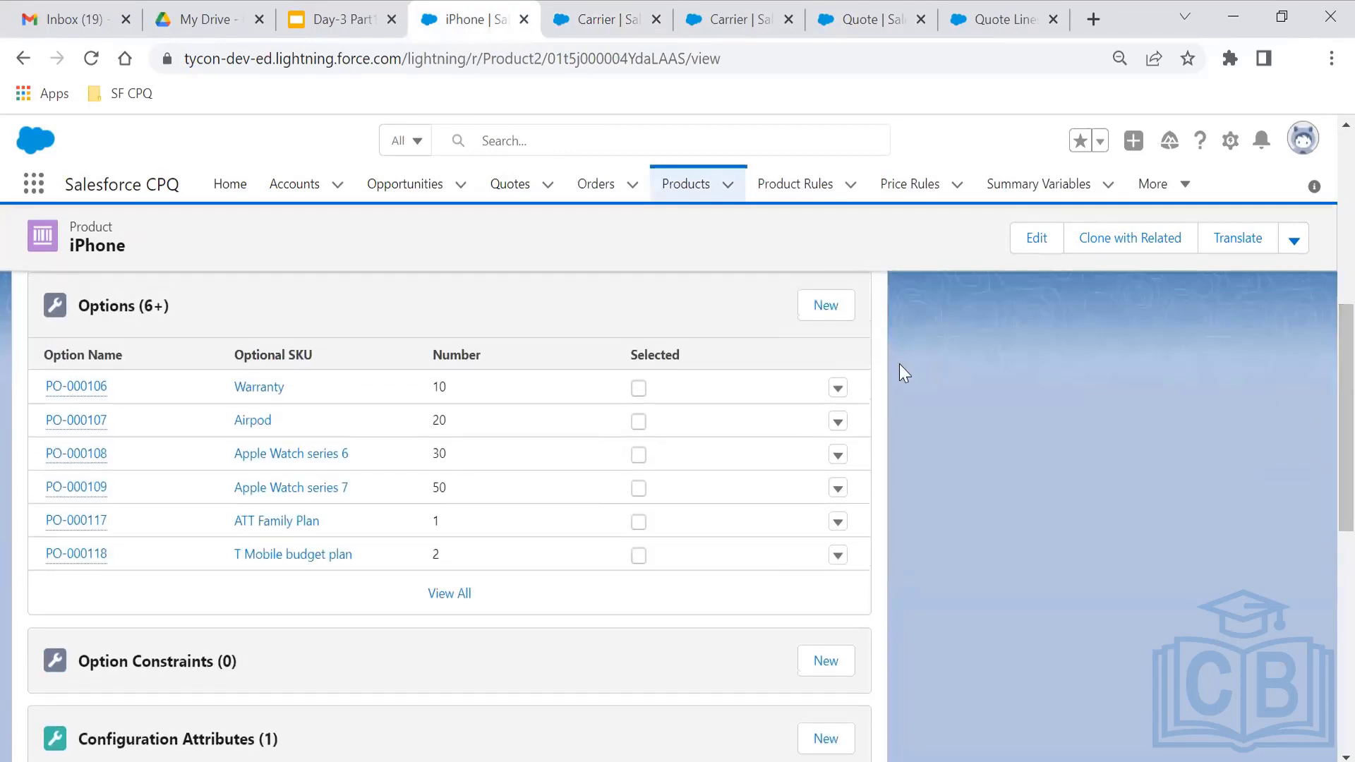
{"action": "left_click", "coordinate": [833, 306]}
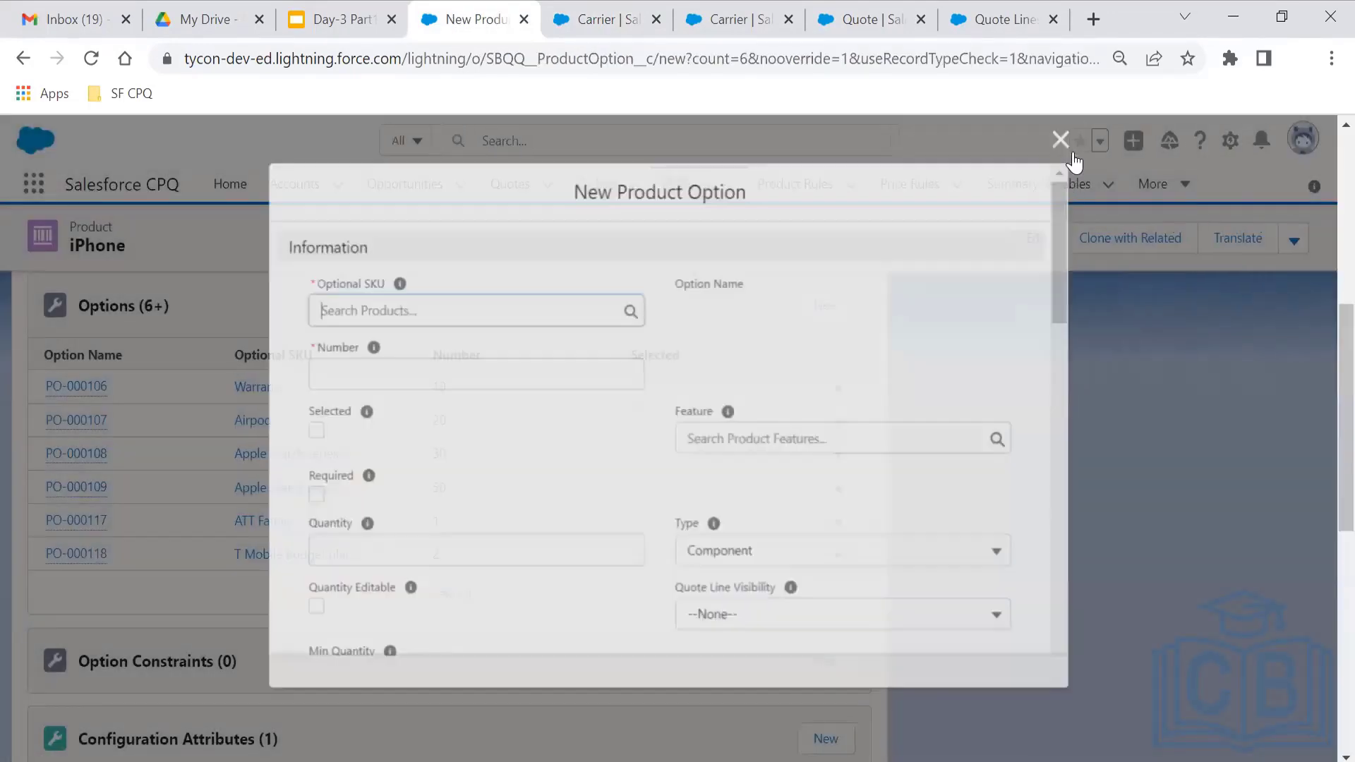
{"action": "left_click", "coordinate": [1060, 141]}
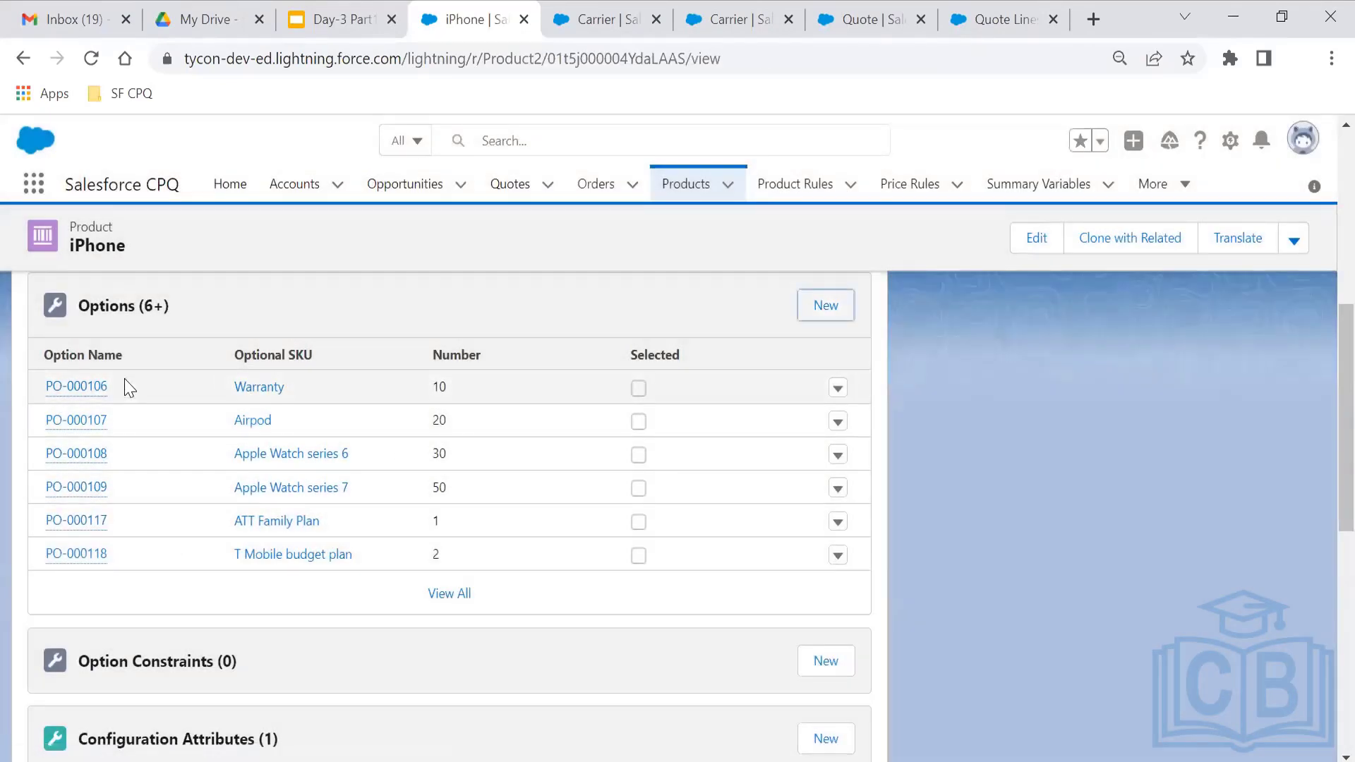
{"action": "left_click", "coordinate": [455, 596]}
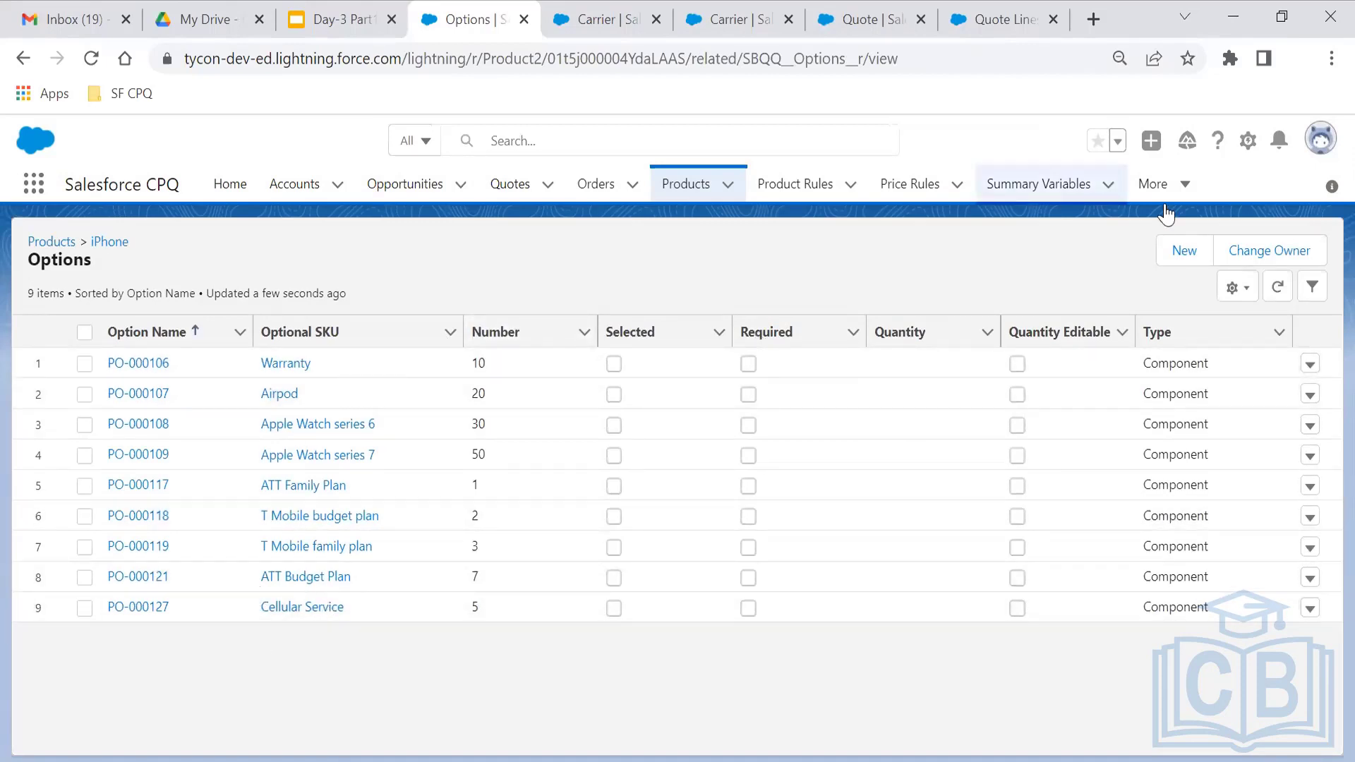
- Start a new product option for the iPhone with RAM 8GB as the Optional SKU and Number 50
{"action": "left_click", "coordinate": [1179, 252]}
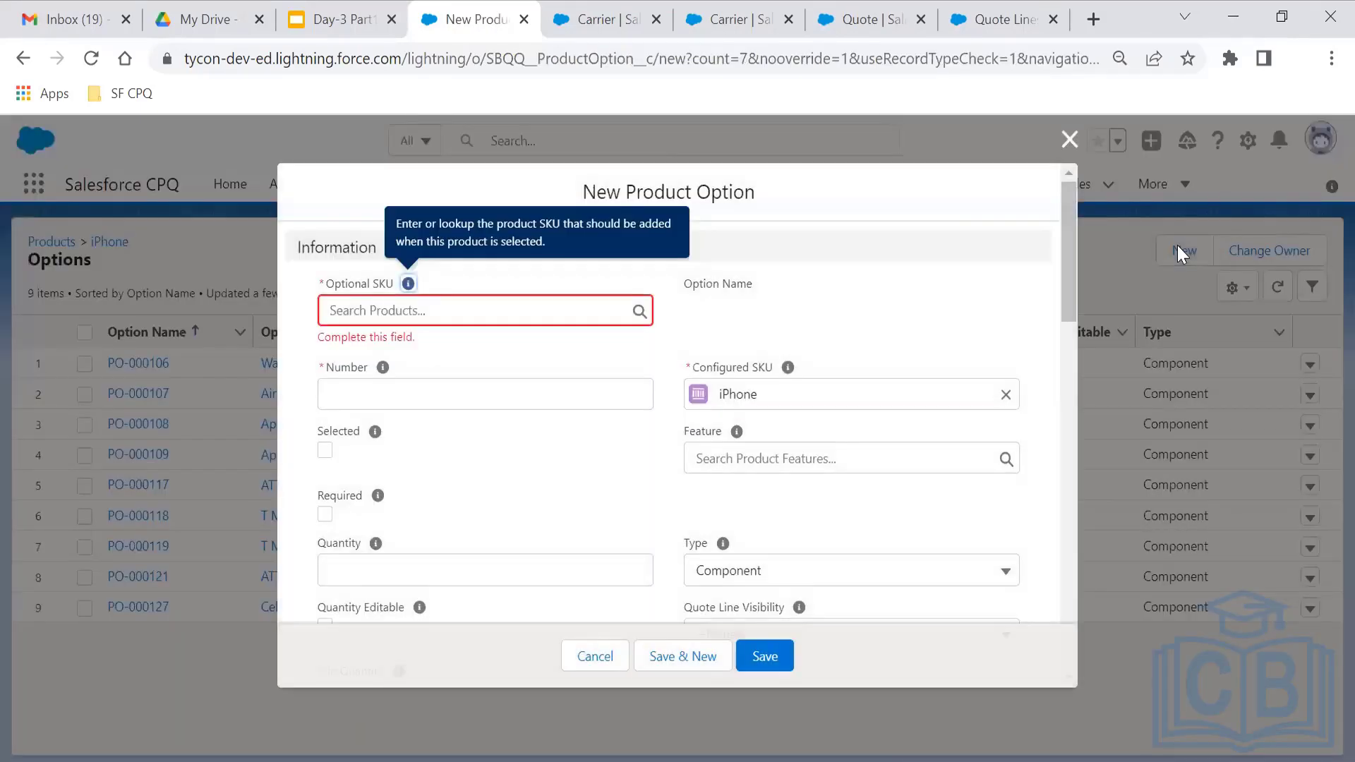
{"action": "left_click", "coordinate": [587, 320]}
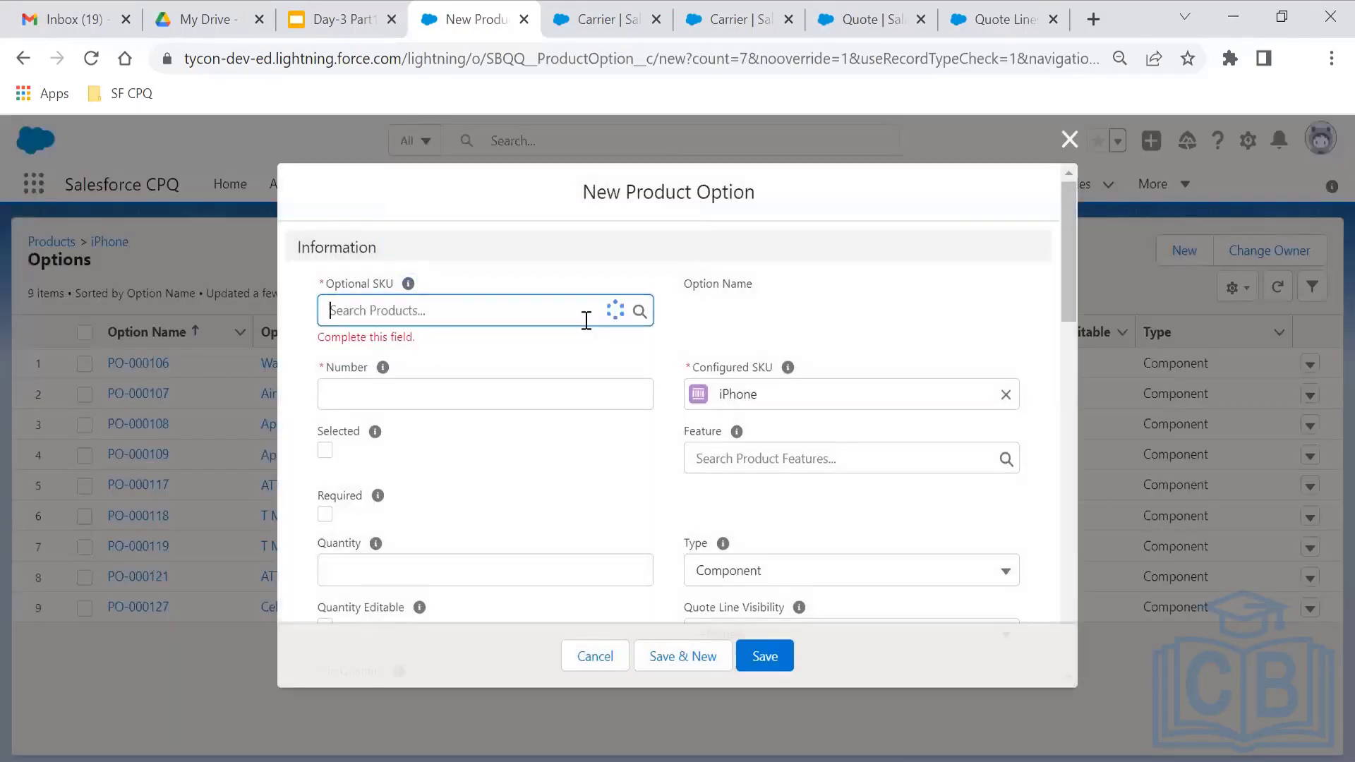
{"action": "type", "text": "ra"}
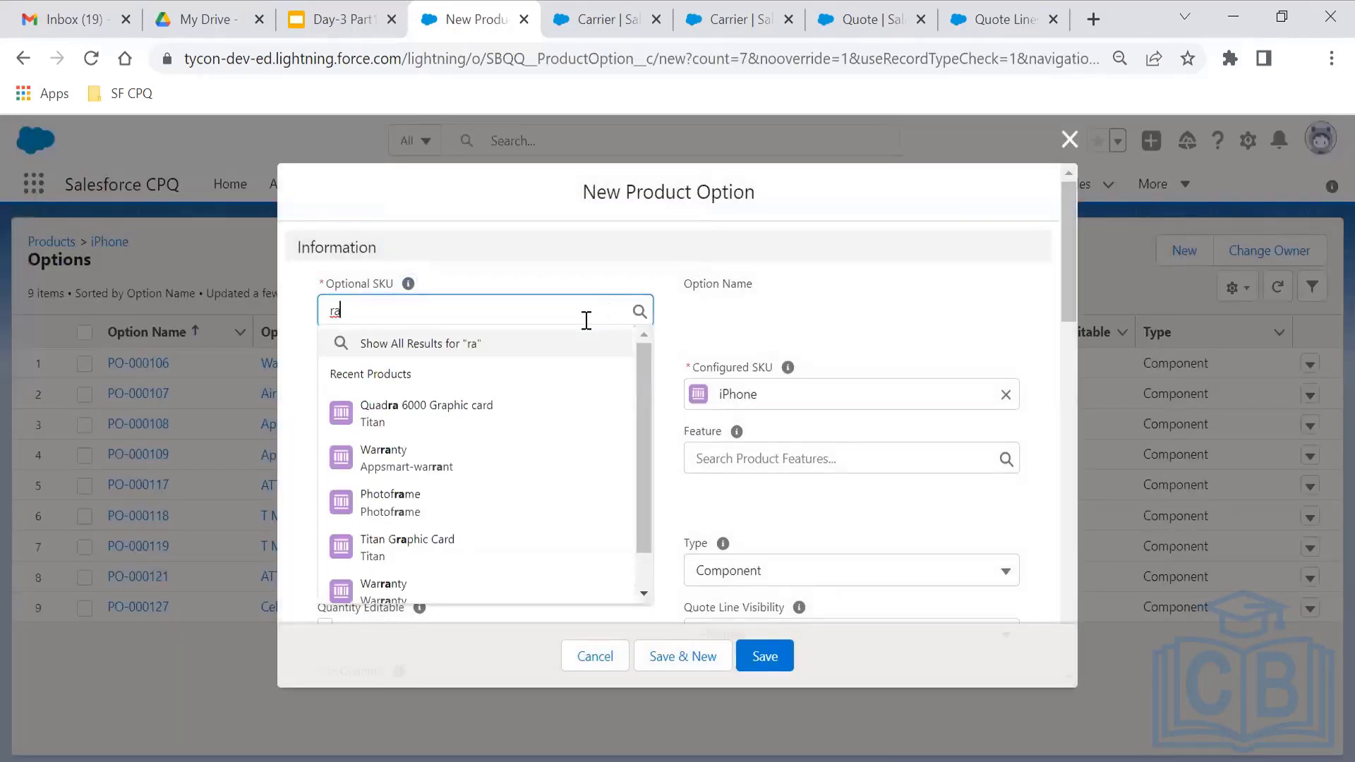
{"action": "type", "text": "m"}
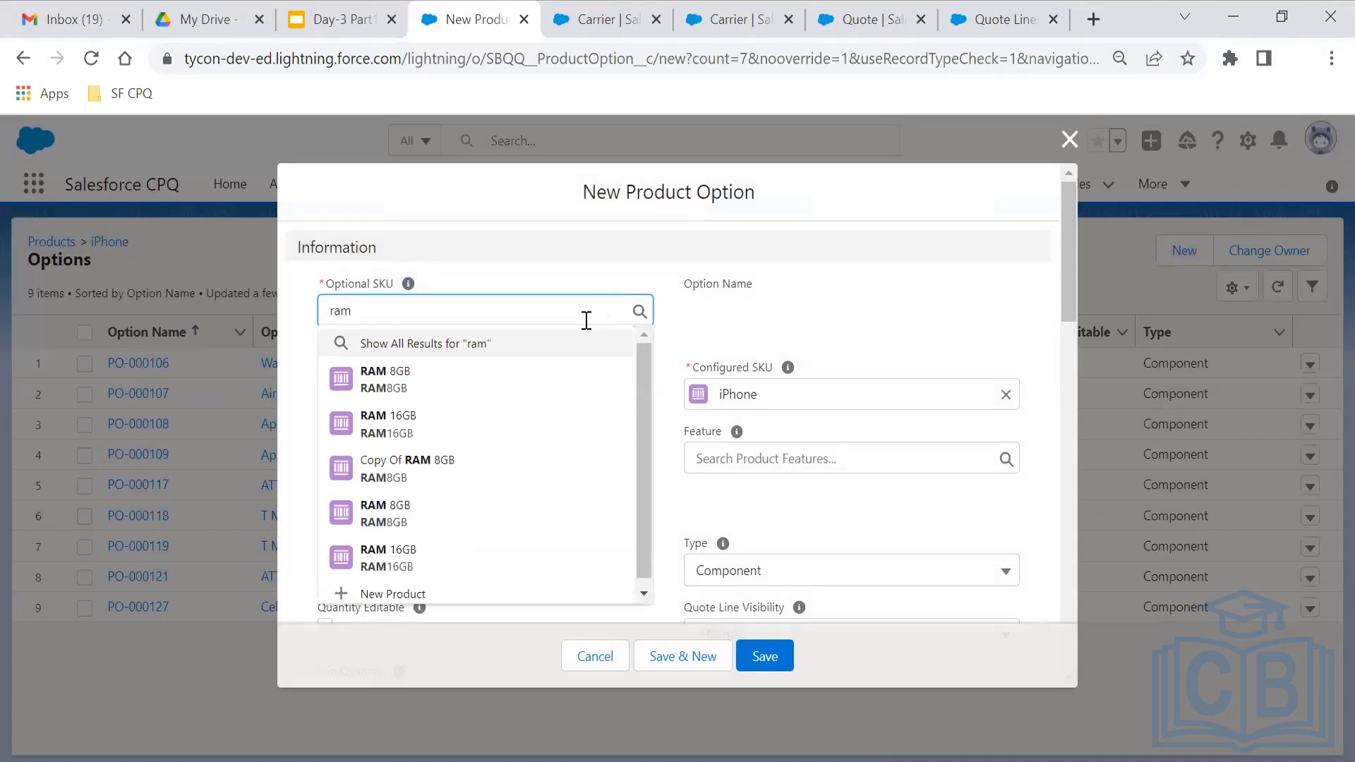
{"action": "left_click", "coordinate": [512, 374]}
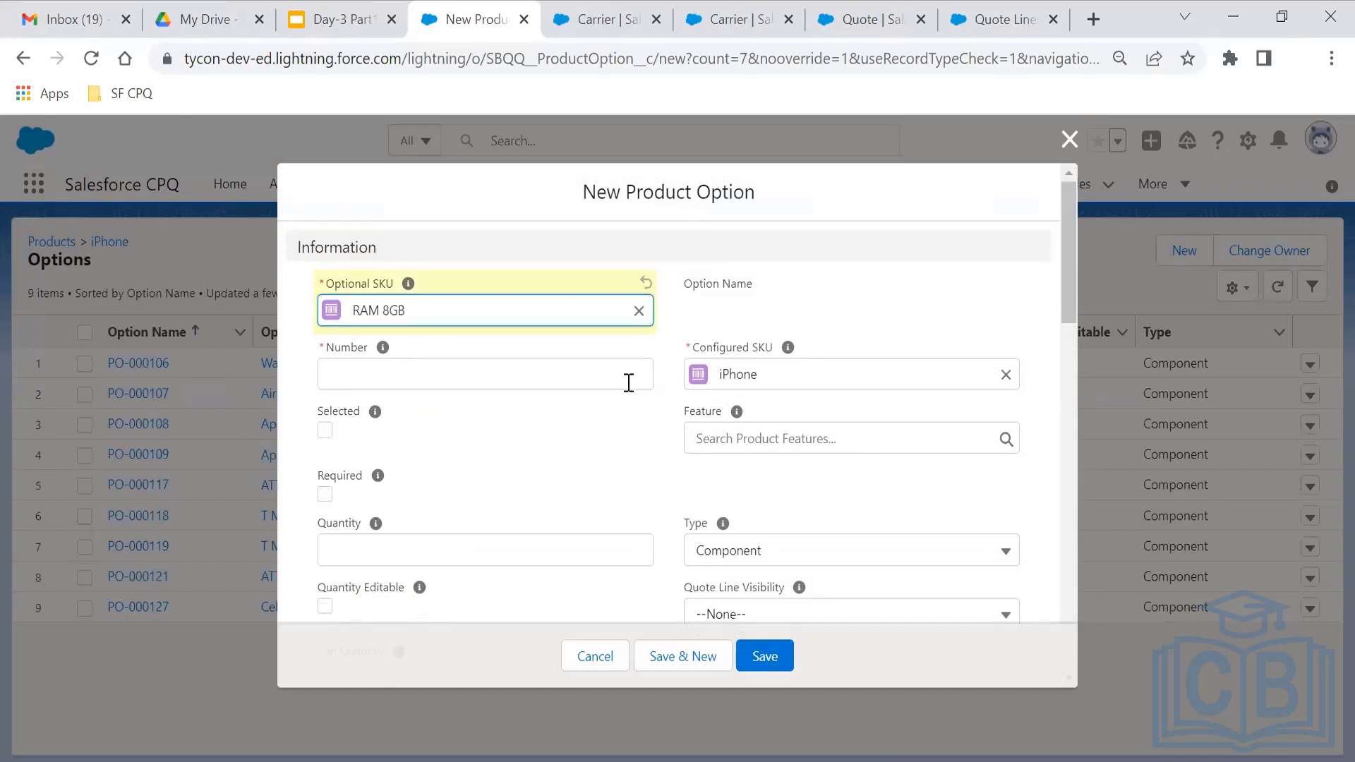
{"action": "left_click", "coordinate": [572, 374]}
{"action": "type", "text": "50"}
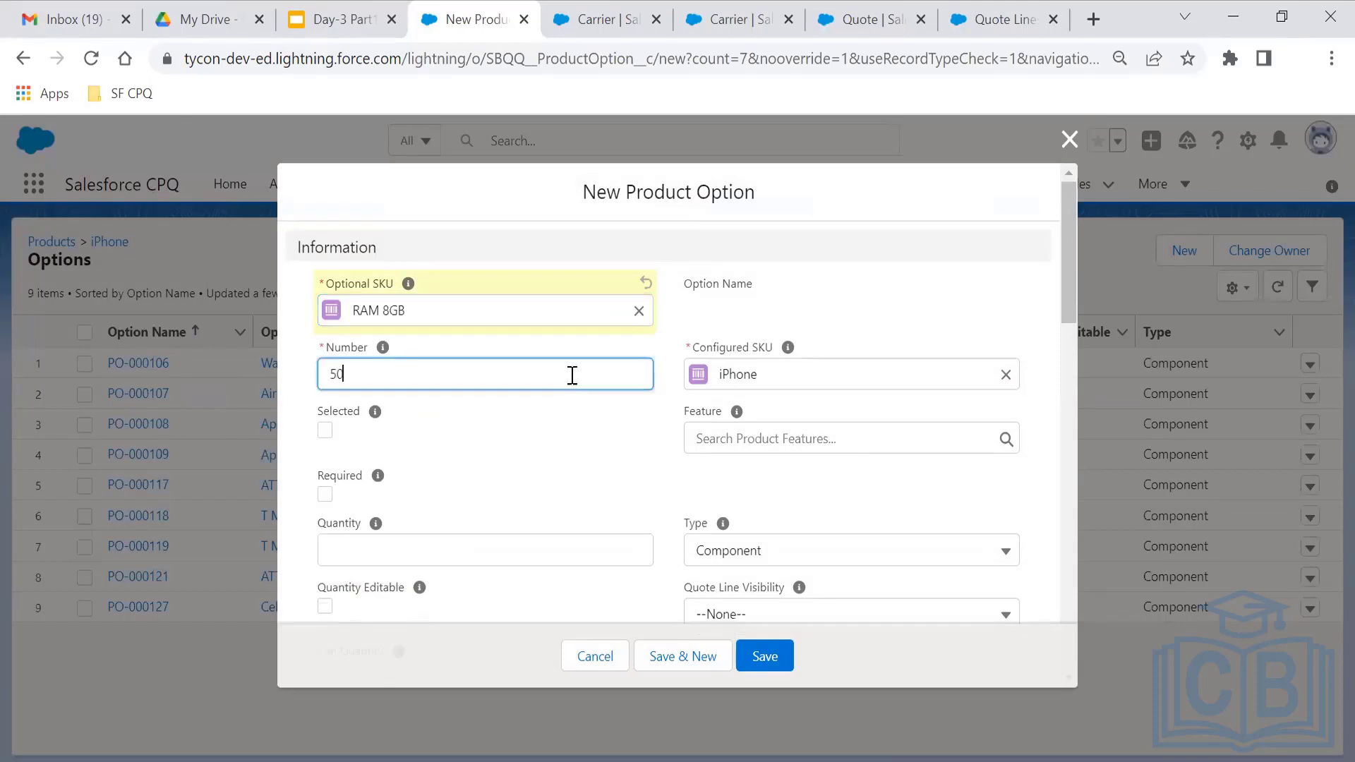
- Assign the new RAM 8GB option to the Carrier feature and save it
{"action": "left_click", "coordinate": [789, 449]}
{"action": "type", "text": "ca"}
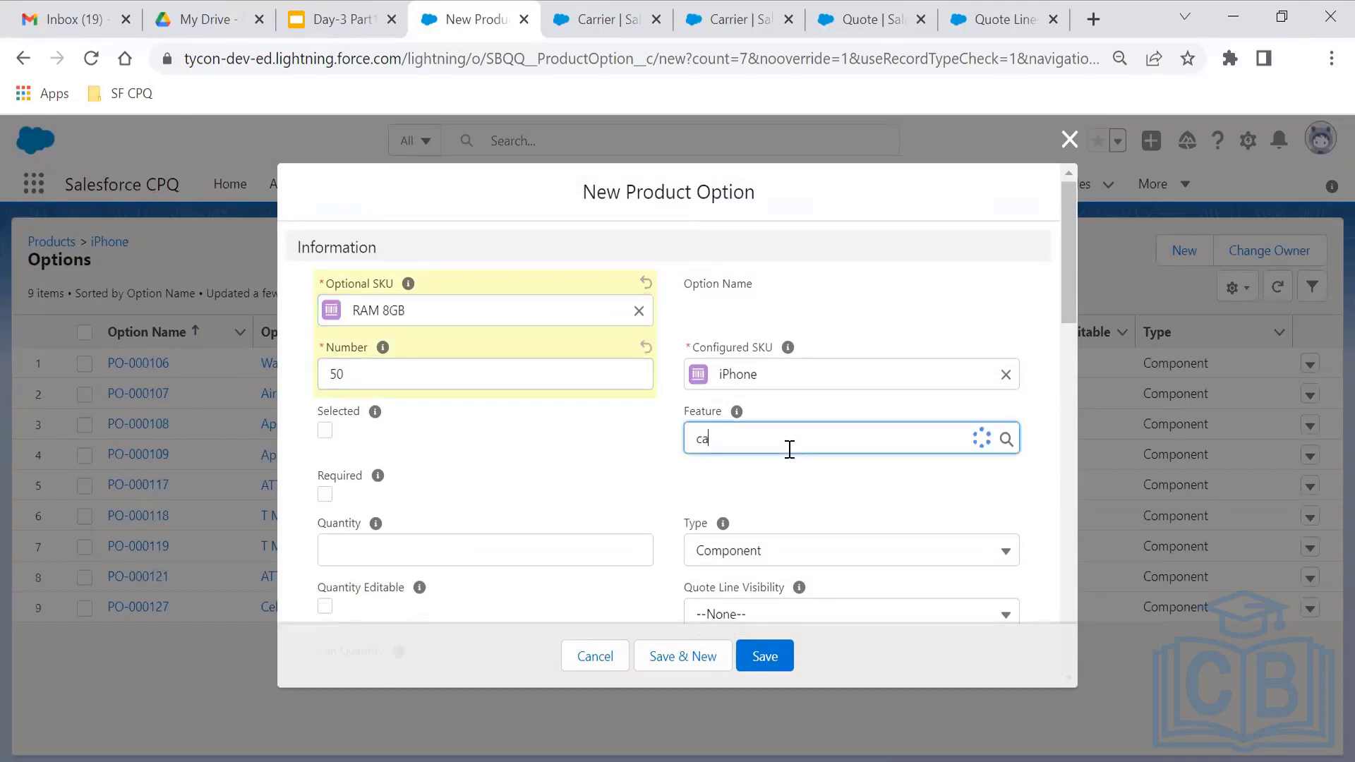
{"action": "type", "text": "rr"}
{"action": "left_click", "coordinate": [780, 504]}
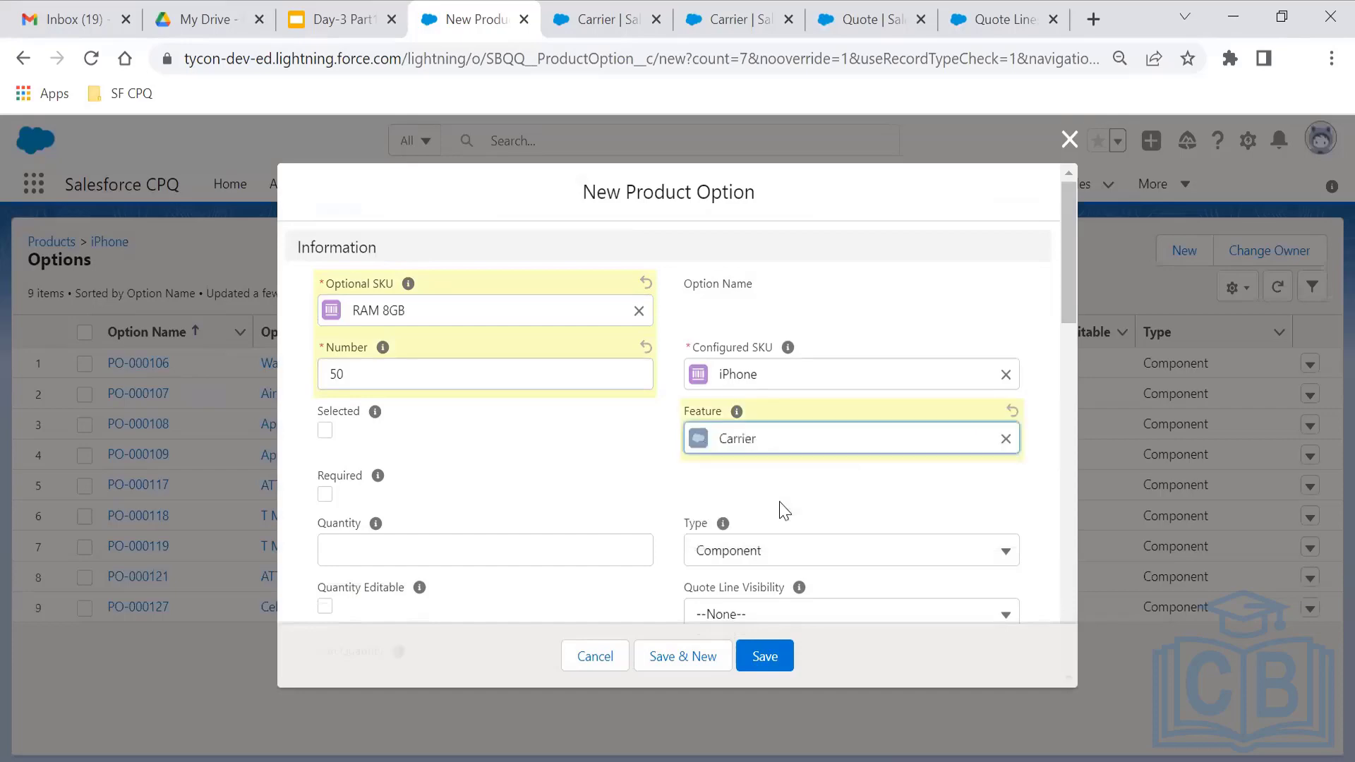
{"action": "left_click", "coordinate": [774, 662]}
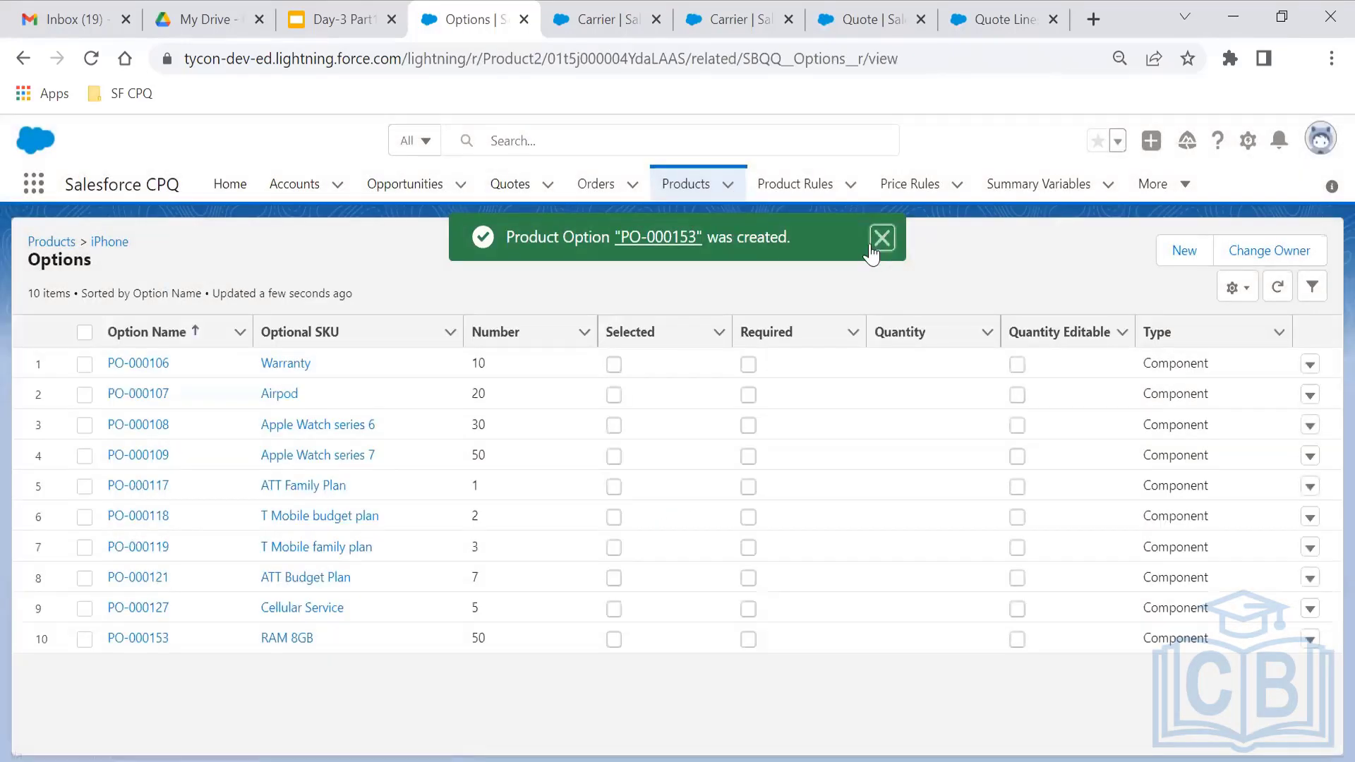
{"action": "left_click", "coordinate": [871, 247]}
- Return to the iPhone product record and close the browser tab with the Quote Lines list
{"action": "left_click", "coordinate": [126, 241]}
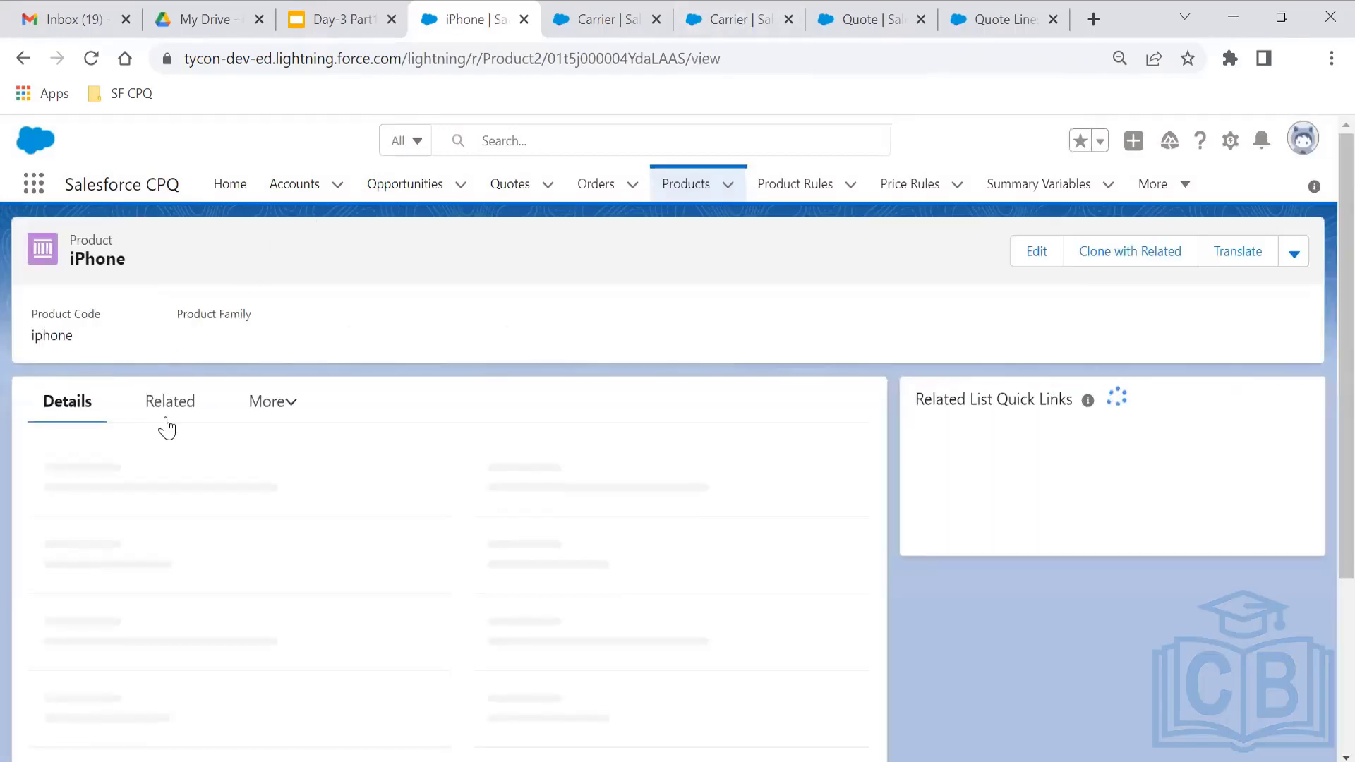
{"action": "left_click", "coordinate": [976, 13]}
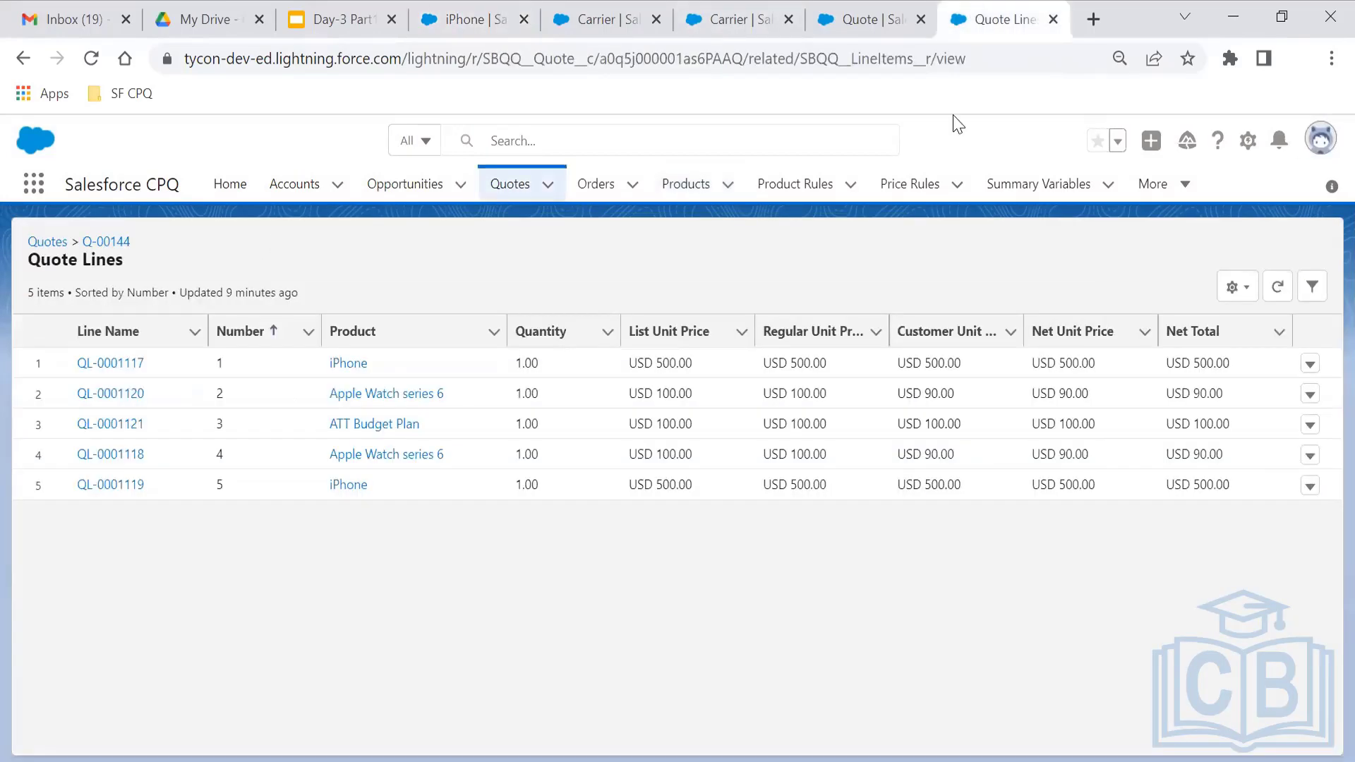
{"action": "left_click", "coordinate": [1054, 19]}
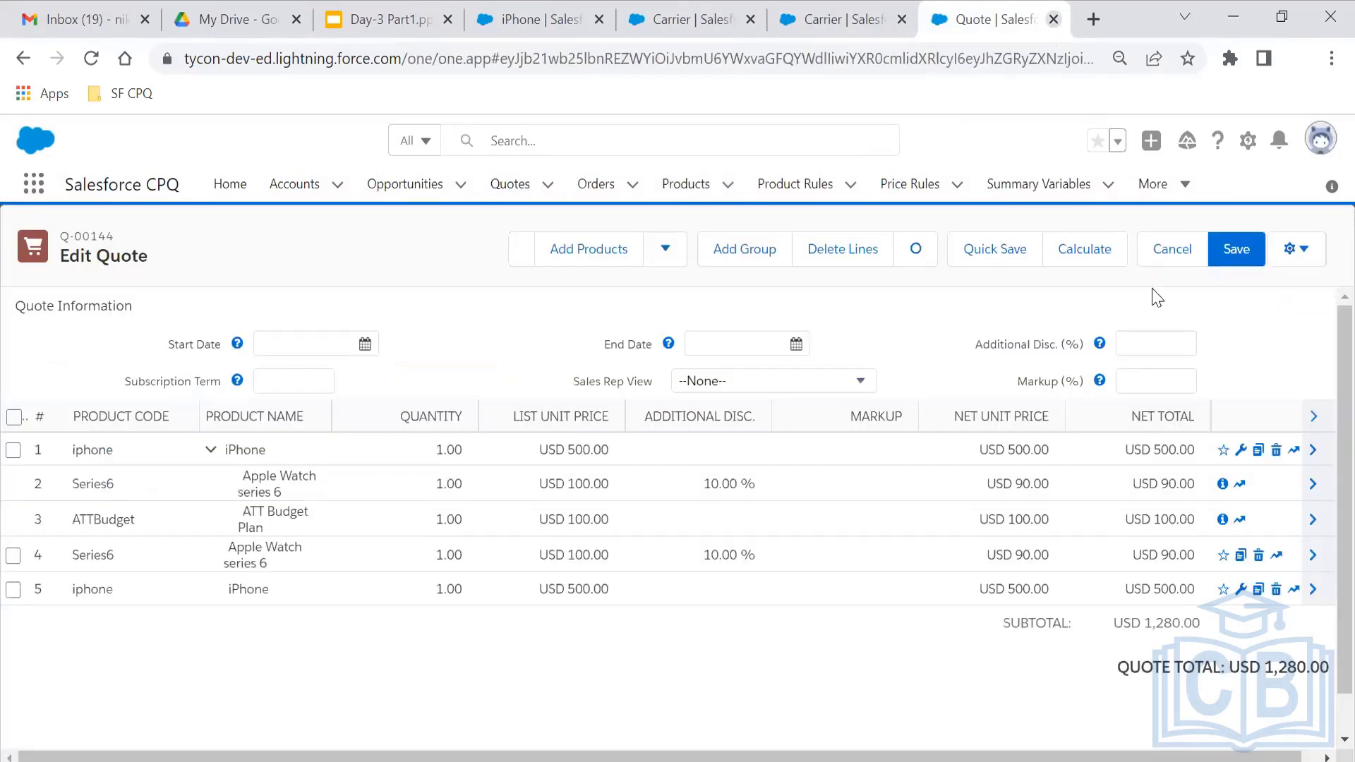
- Leave and reopen the quote's line editor, and delete all of the quote's lines
{"action": "left_click", "coordinate": [1168, 255]}
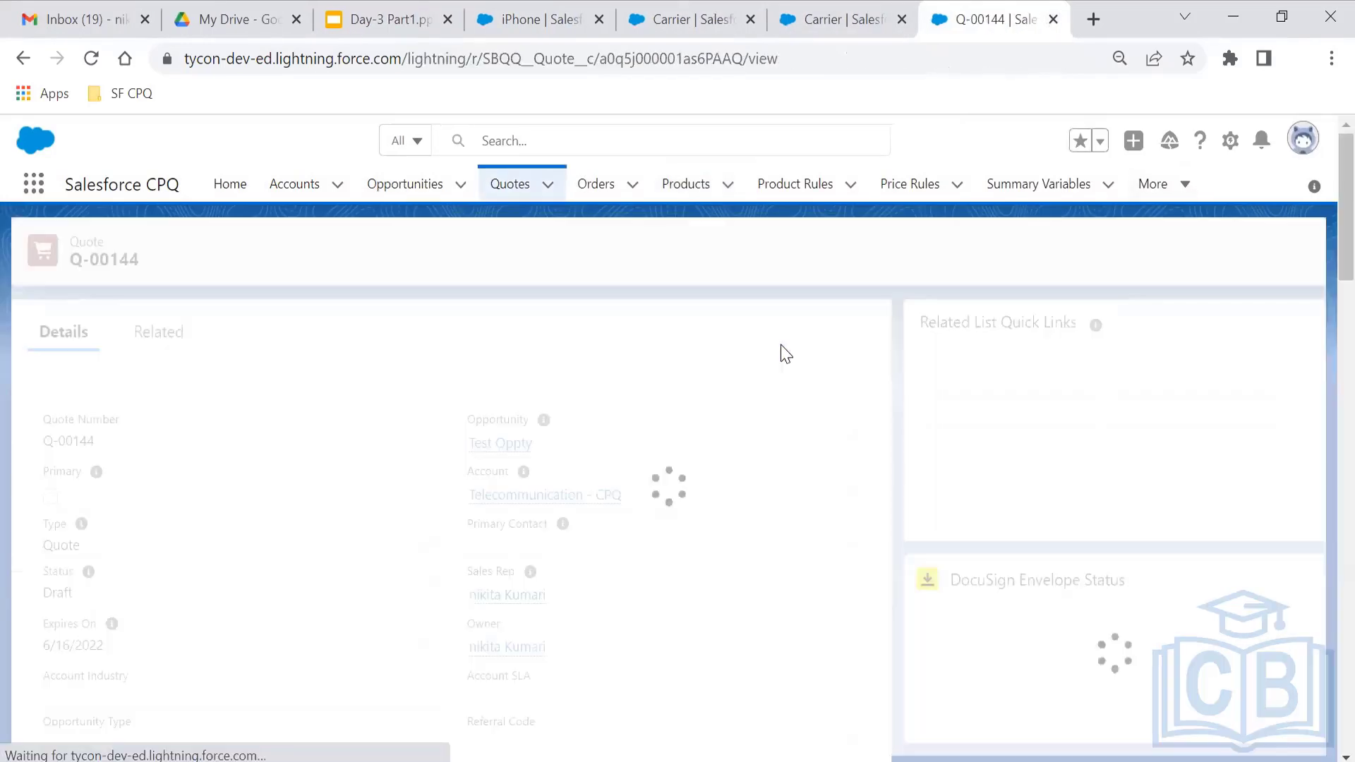
{"action": "left_click", "coordinate": [942, 255]}
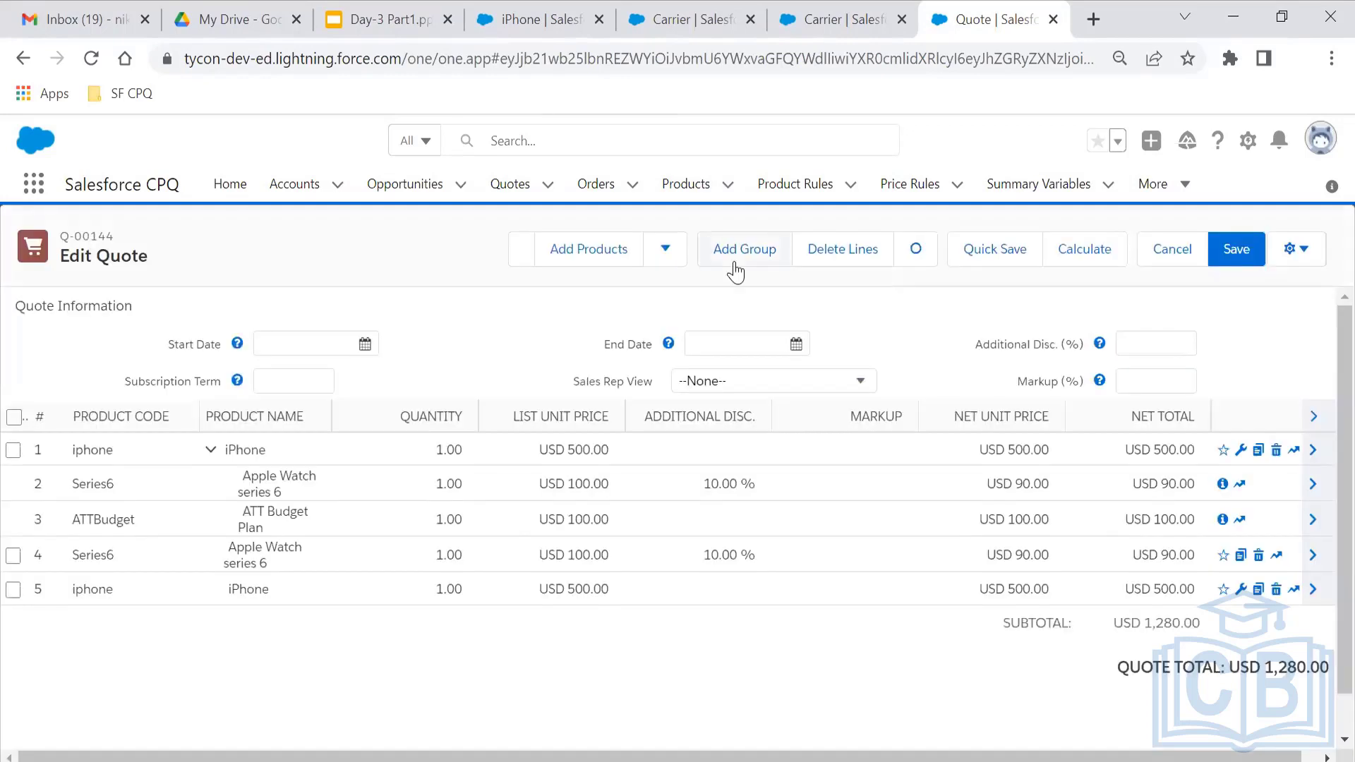
{"action": "left_click", "coordinate": [14, 418]}
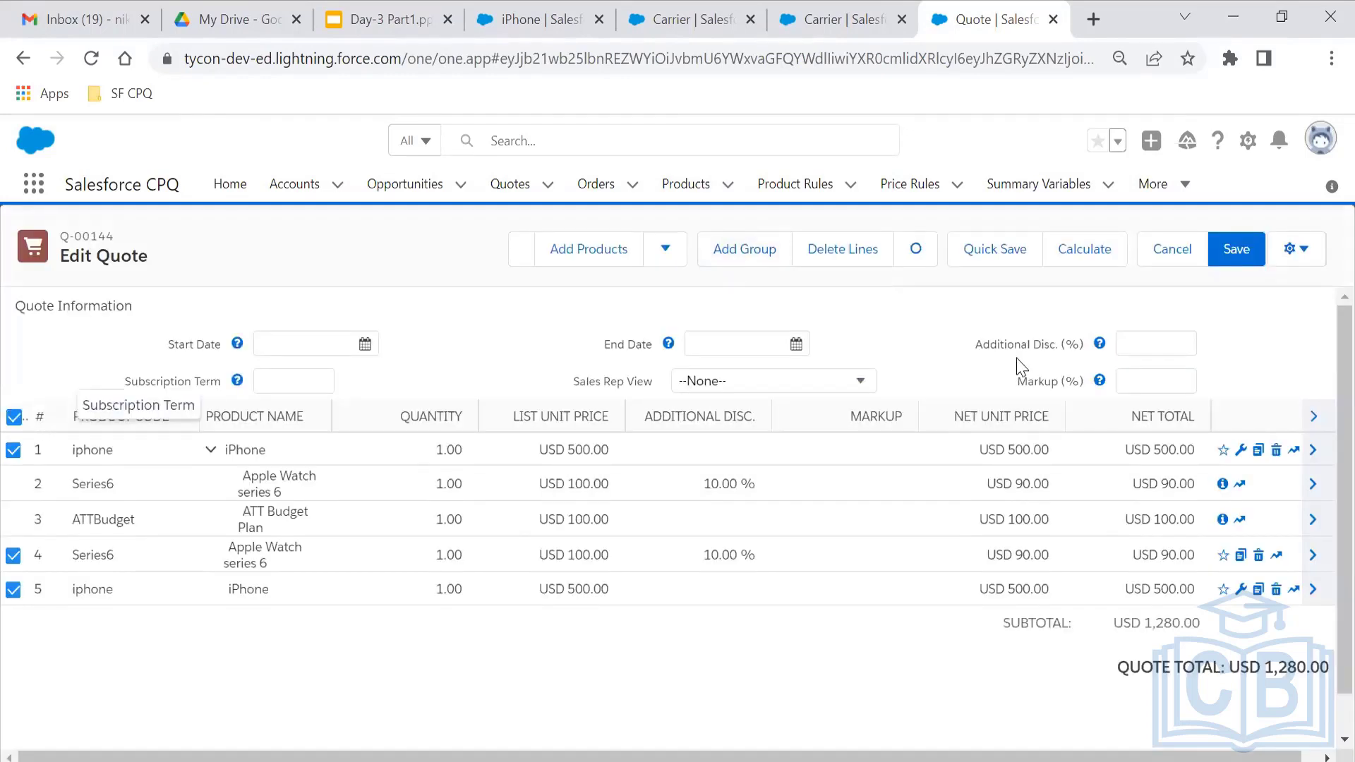
{"action": "left_click", "coordinate": [834, 249]}
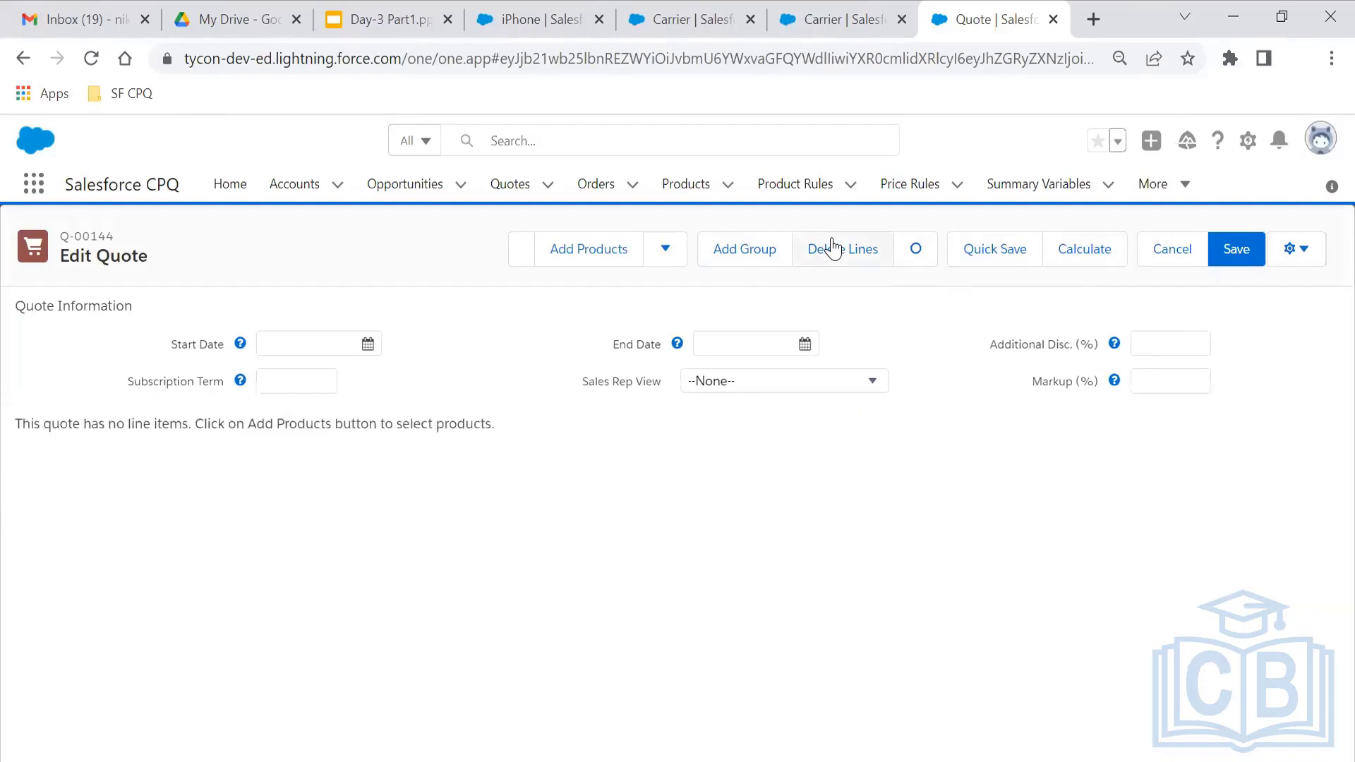
- Search the product catalogue for "iphone" and add the iPhone to the quote, opening its bundle configuration
{"action": "left_click", "coordinate": [606, 258]}
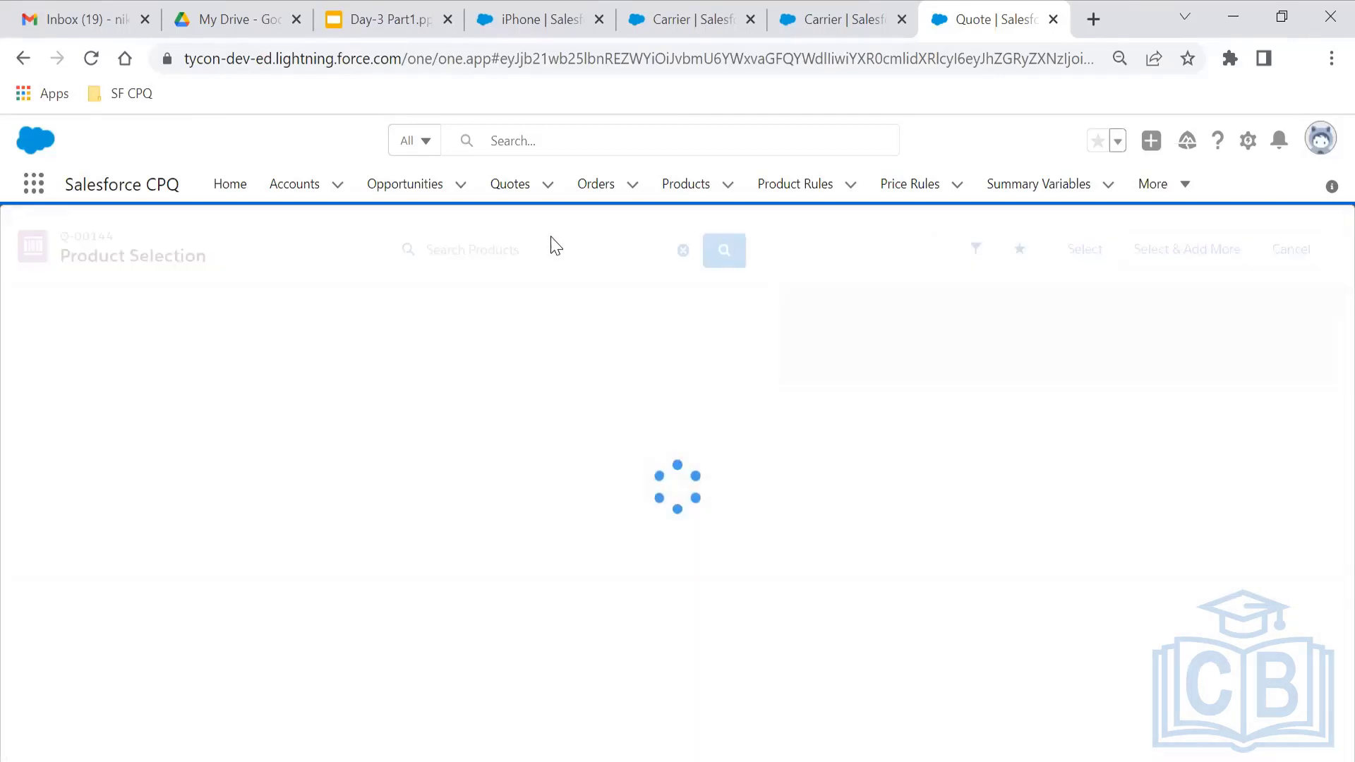
{"action": "left_click", "coordinate": [504, 249]}
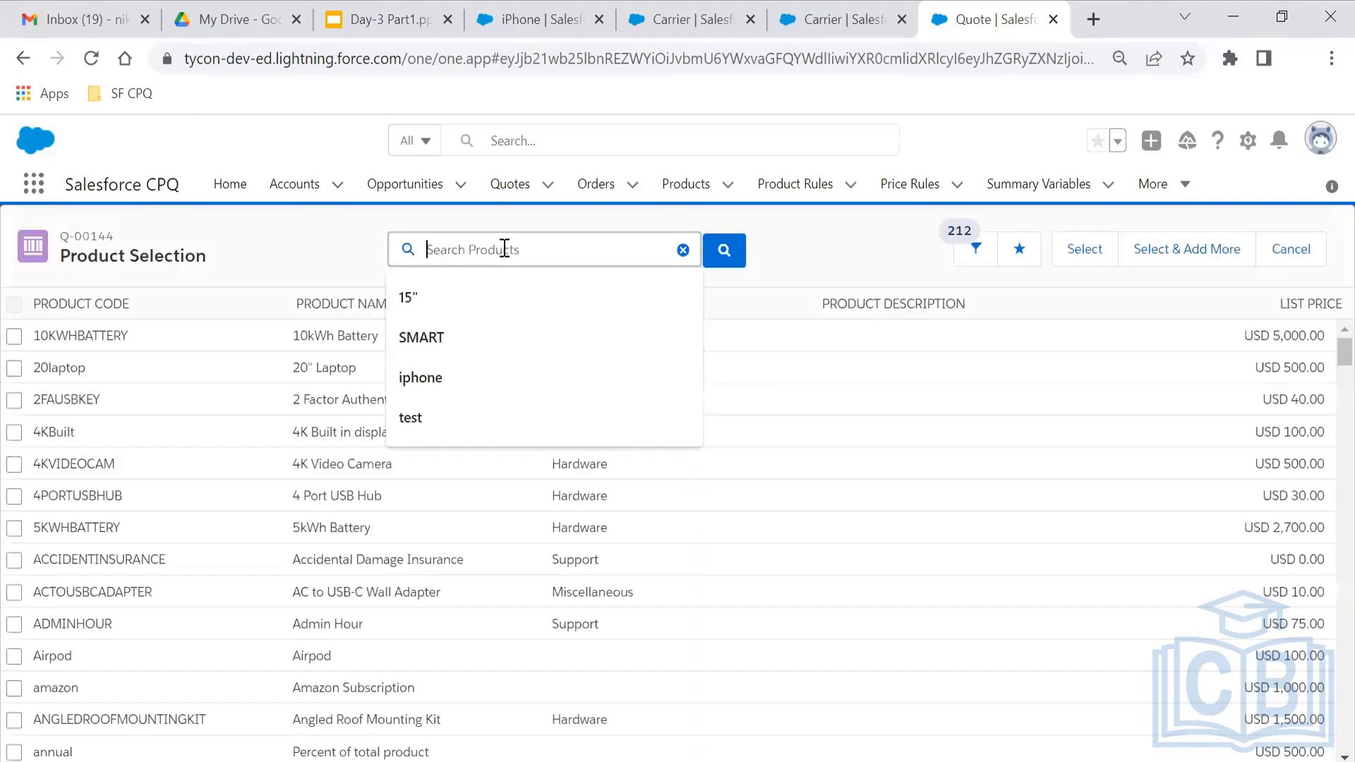
{"action": "type", "text": "iphone"}
{"action": "key", "text": "Return"}
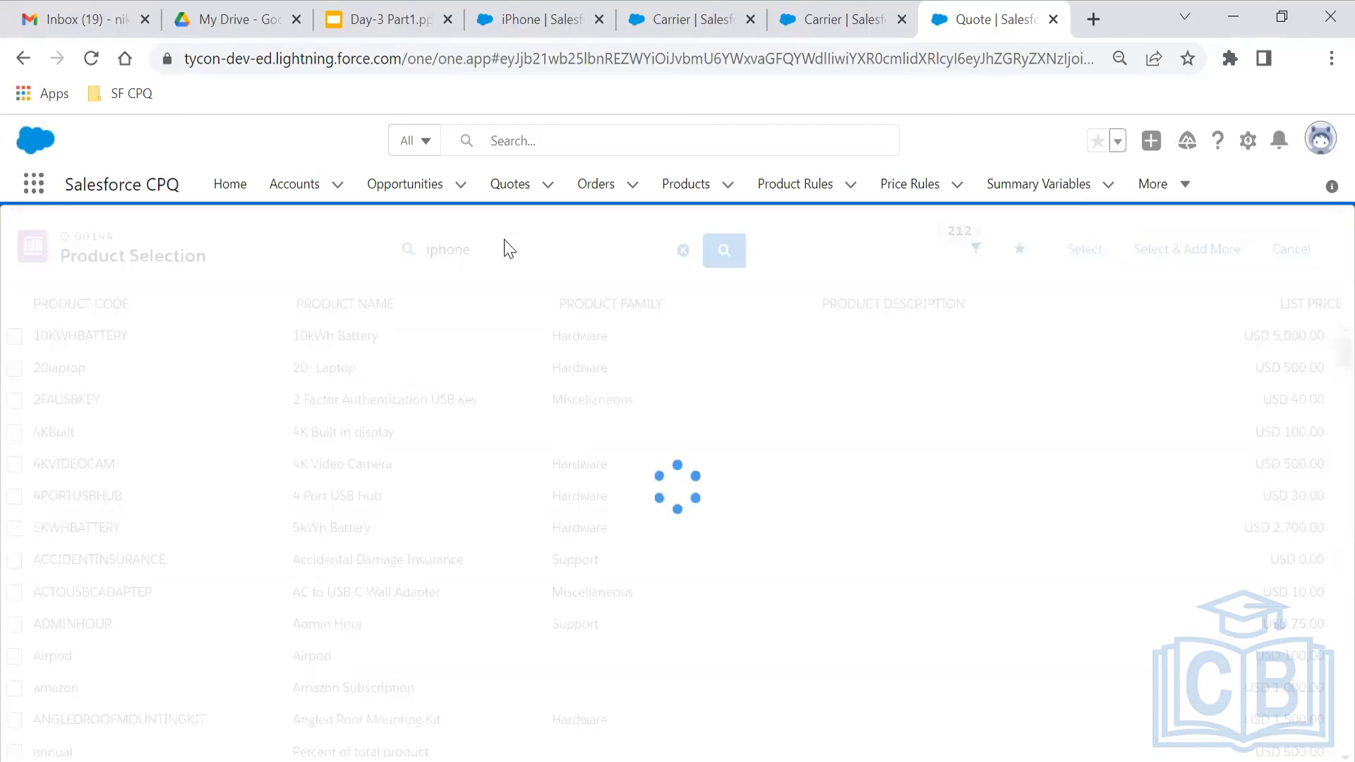
{"action": "left_click", "coordinate": [14, 336]}
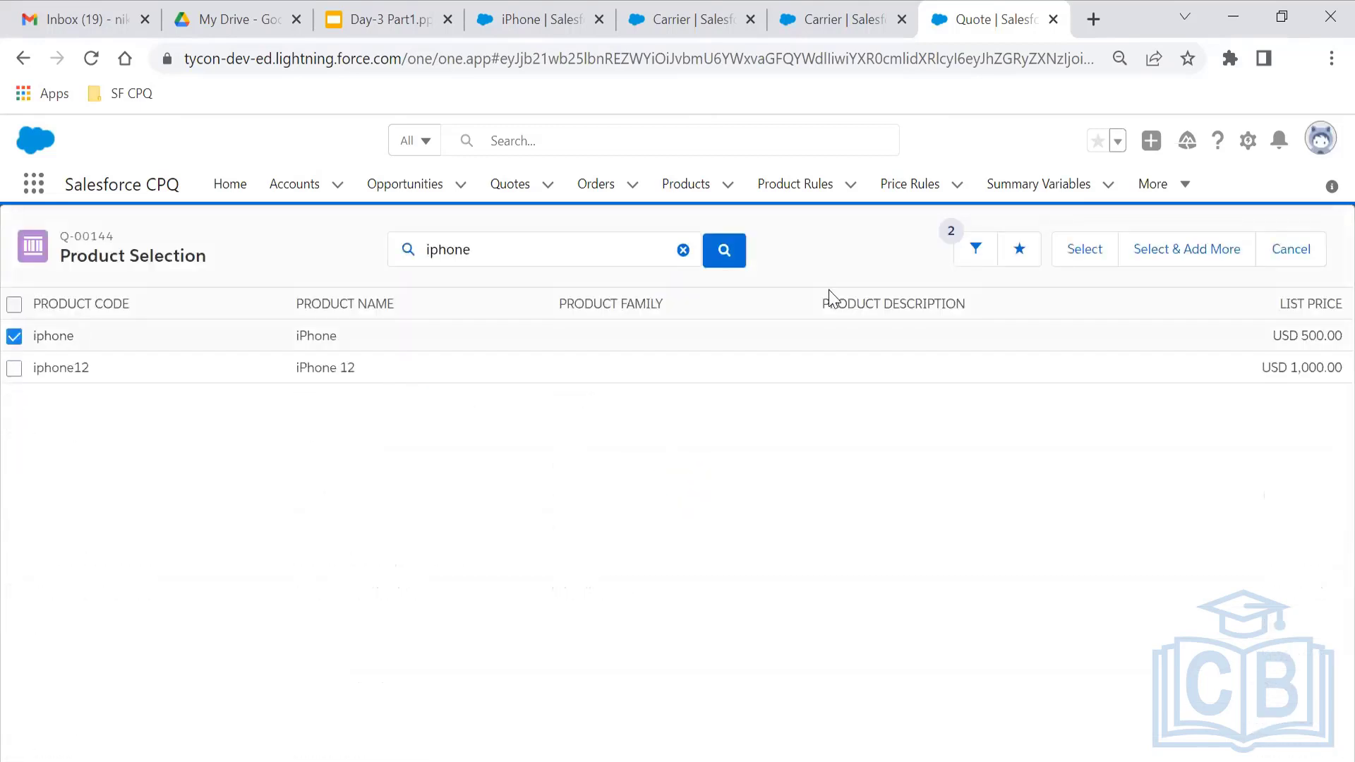
{"action": "left_click", "coordinate": [1085, 249]}
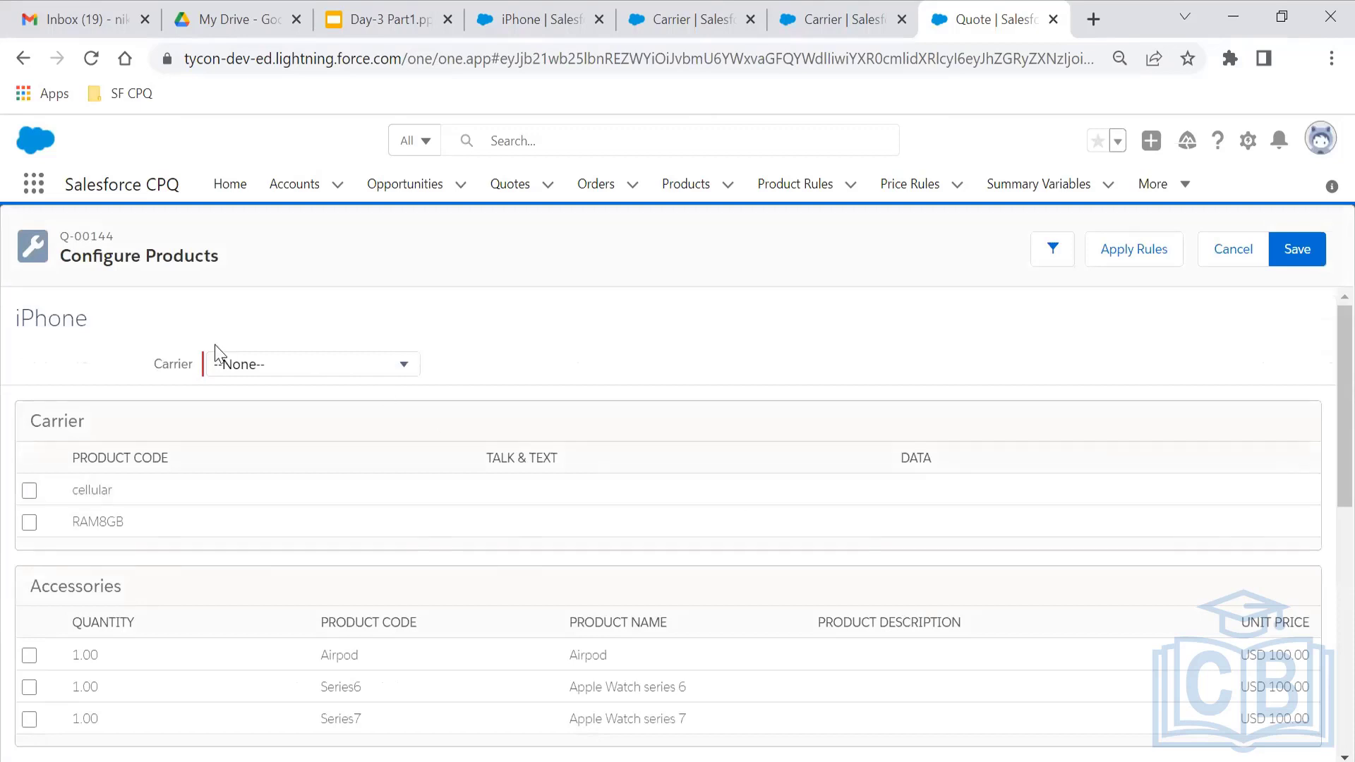
- Set the iPhone's Carrier attribute to AT&T and point out the Carrier feature's Talk & Text and Data columns
{"action": "left_click", "coordinate": [244, 369]}
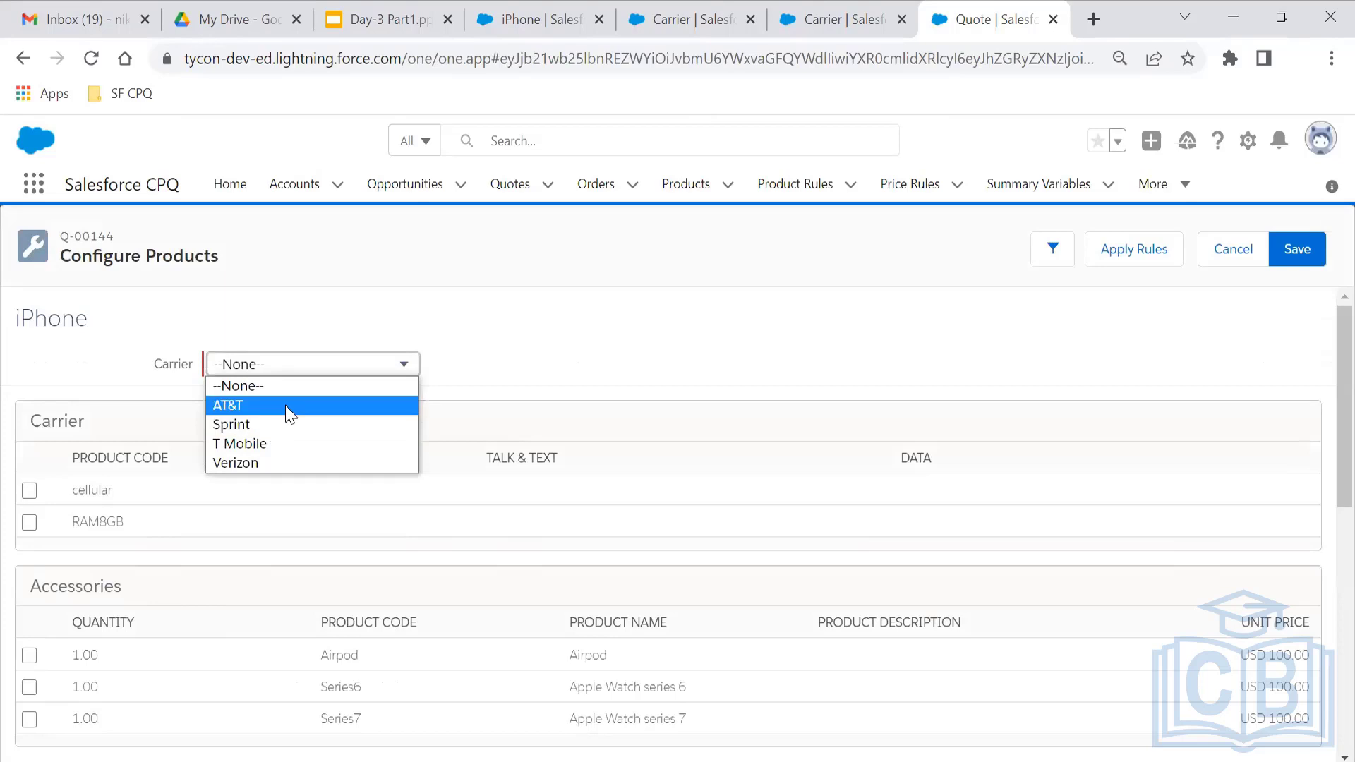
{"action": "left_click", "coordinate": [285, 405]}
{"action": "left_click_drag", "start_coordinate": [492, 458], "coordinate": [569, 454]}
{"action": "left_click", "coordinate": [910, 462]}
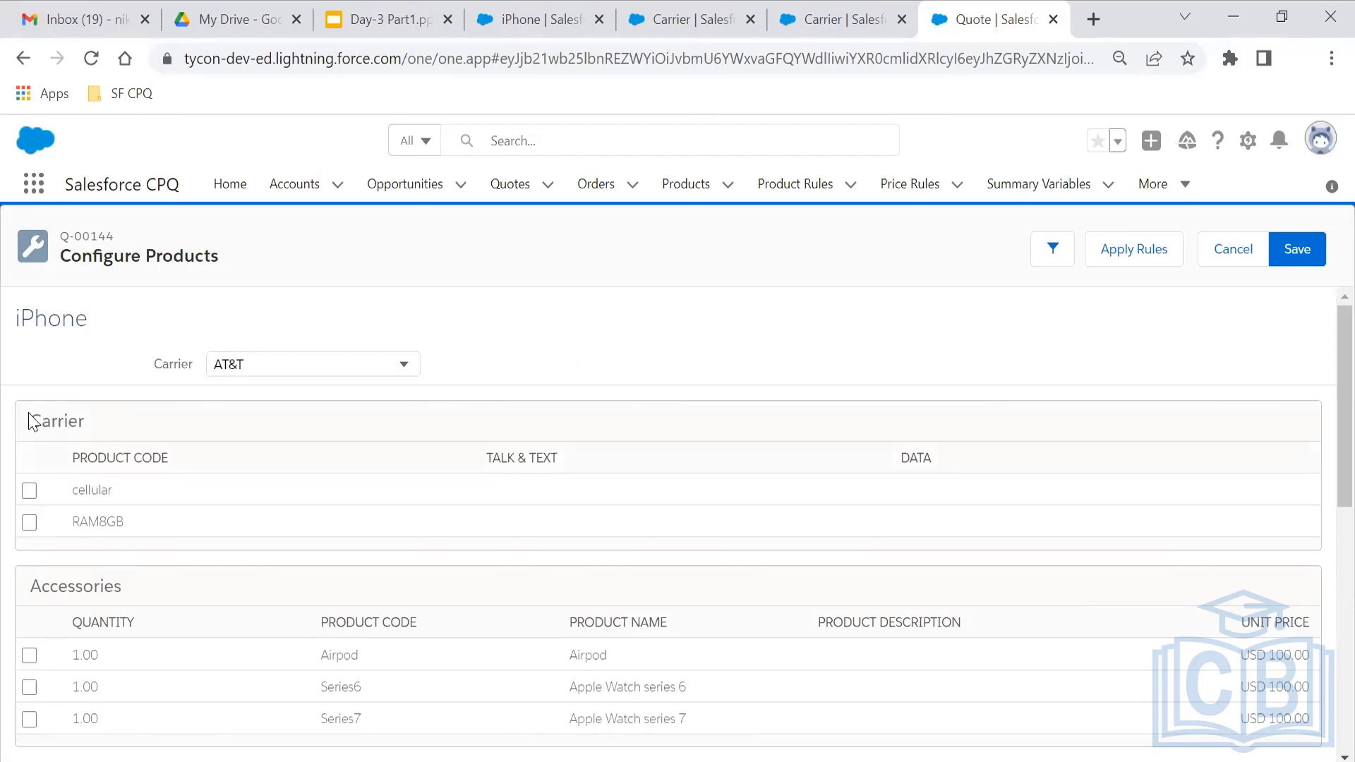
{"action": "left_click_drag", "start_coordinate": [29, 415], "coordinate": [85, 421]}
{"action": "left_click", "coordinate": [85, 420]}
- Include the RAM8GB option in the Carrier feature with Talk & Text 1000 Min and Data 20 GB
{"action": "left_click", "coordinate": [27, 524]}
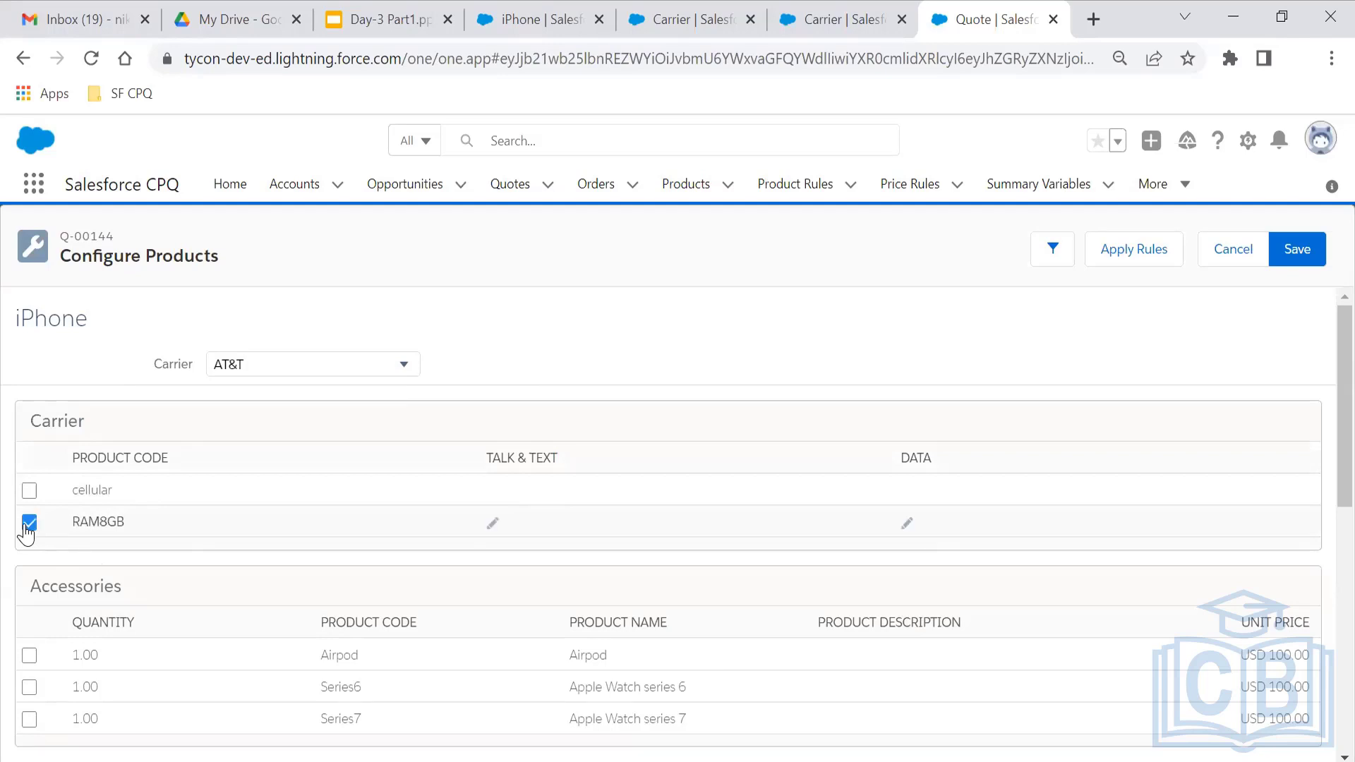
{"action": "left_click", "coordinate": [494, 524]}
{"action": "left_click", "coordinate": [496, 526]}
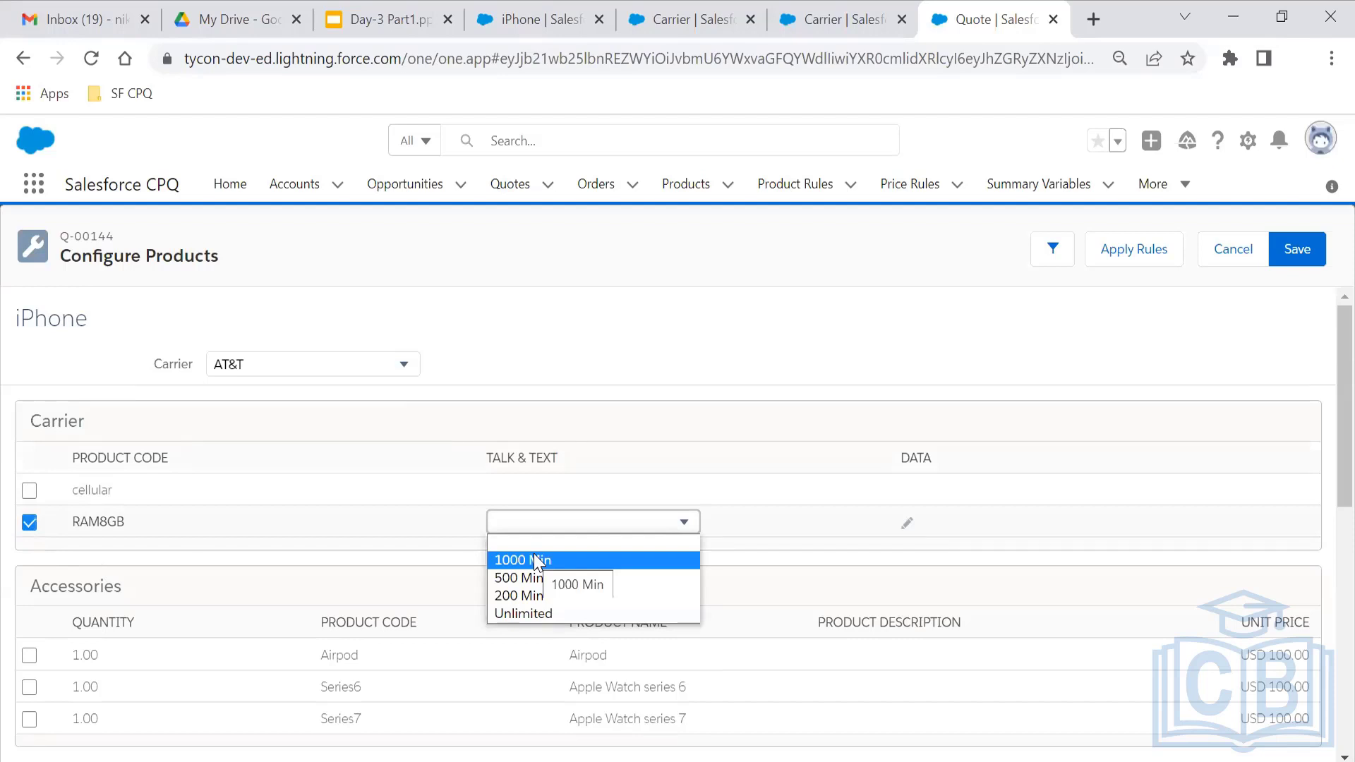
{"action": "key", "text": "Return"}
{"action": "left_click", "coordinate": [909, 523]}
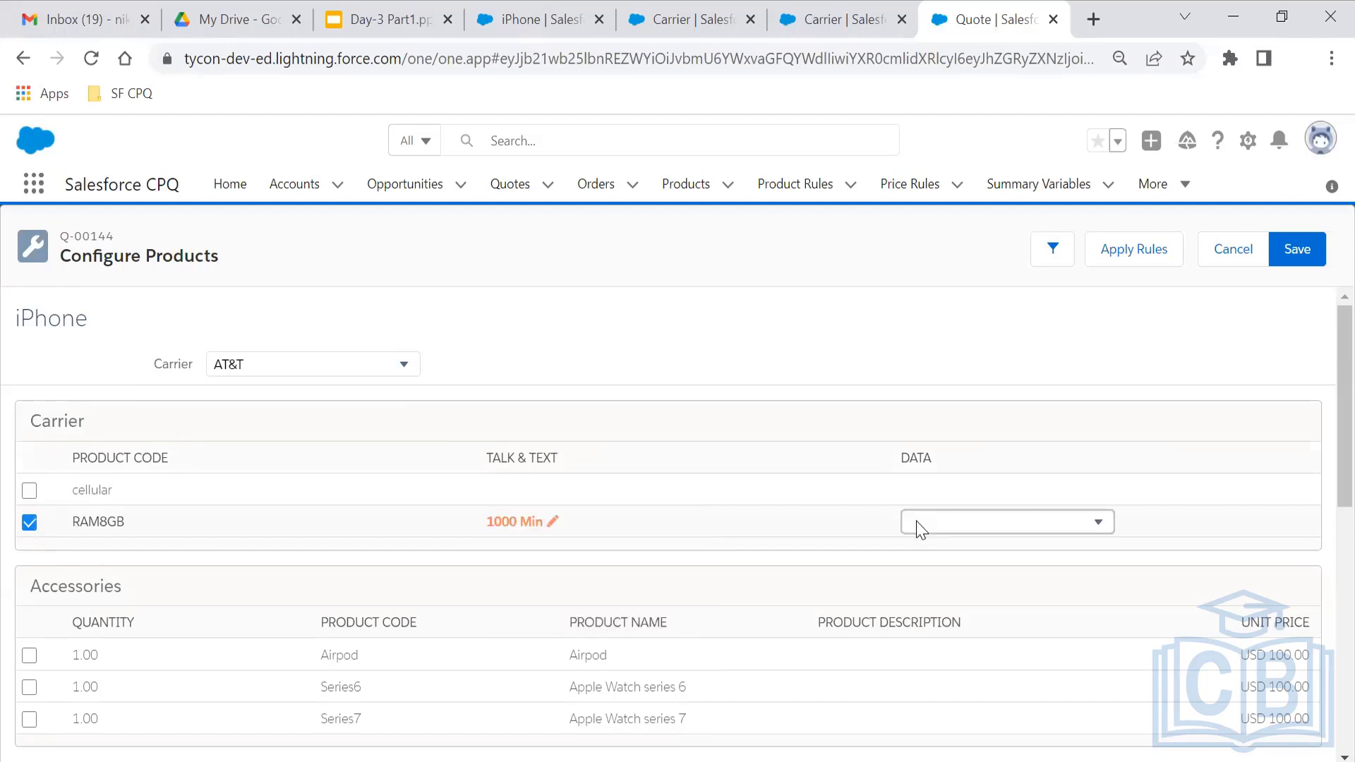
{"action": "left_click", "coordinate": [916, 521]}
{"action": "left_click", "coordinate": [946, 566]}
- Include the cellular option in the Carrier feature with Talk & Text 1000 Min and Data 5 GB
{"action": "left_click", "coordinate": [29, 489]}
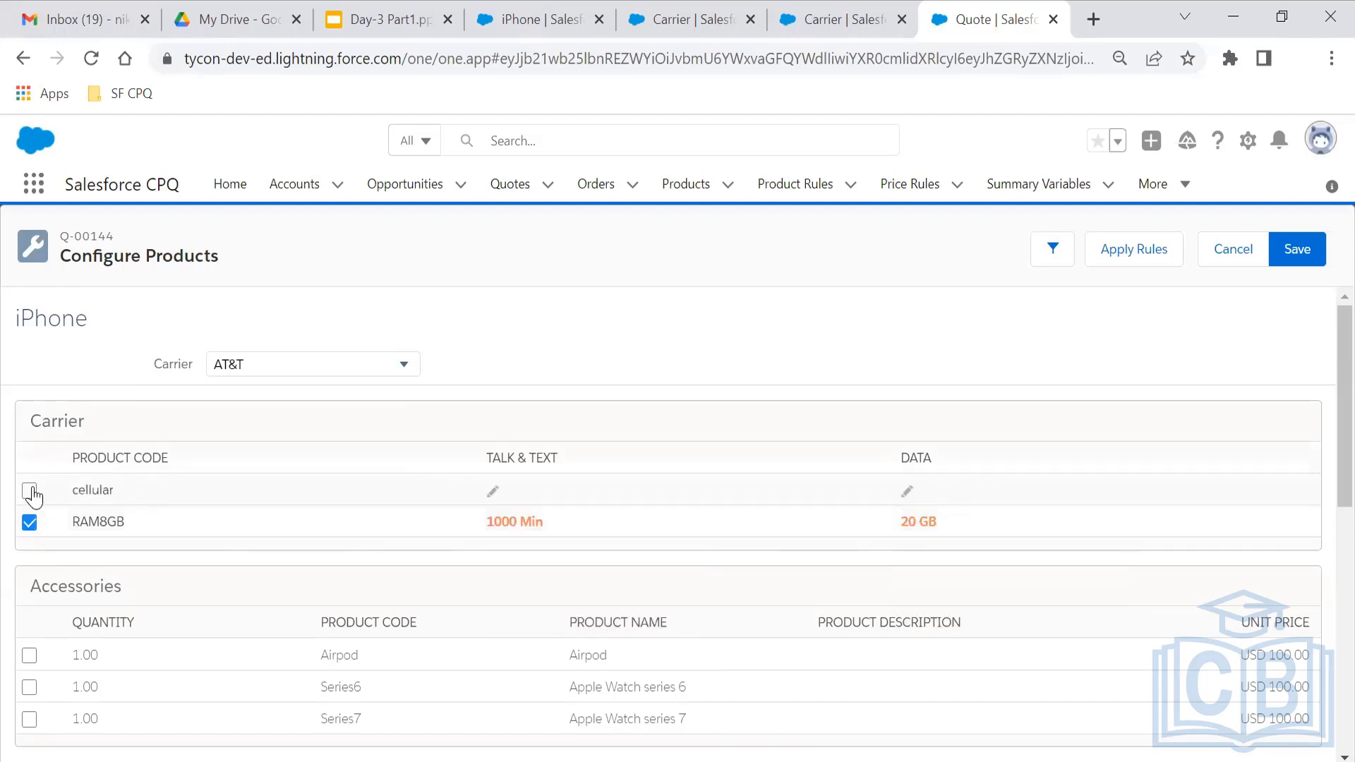
{"action": "left_click", "coordinate": [491, 493]}
{"action": "left_click", "coordinate": [503, 495]}
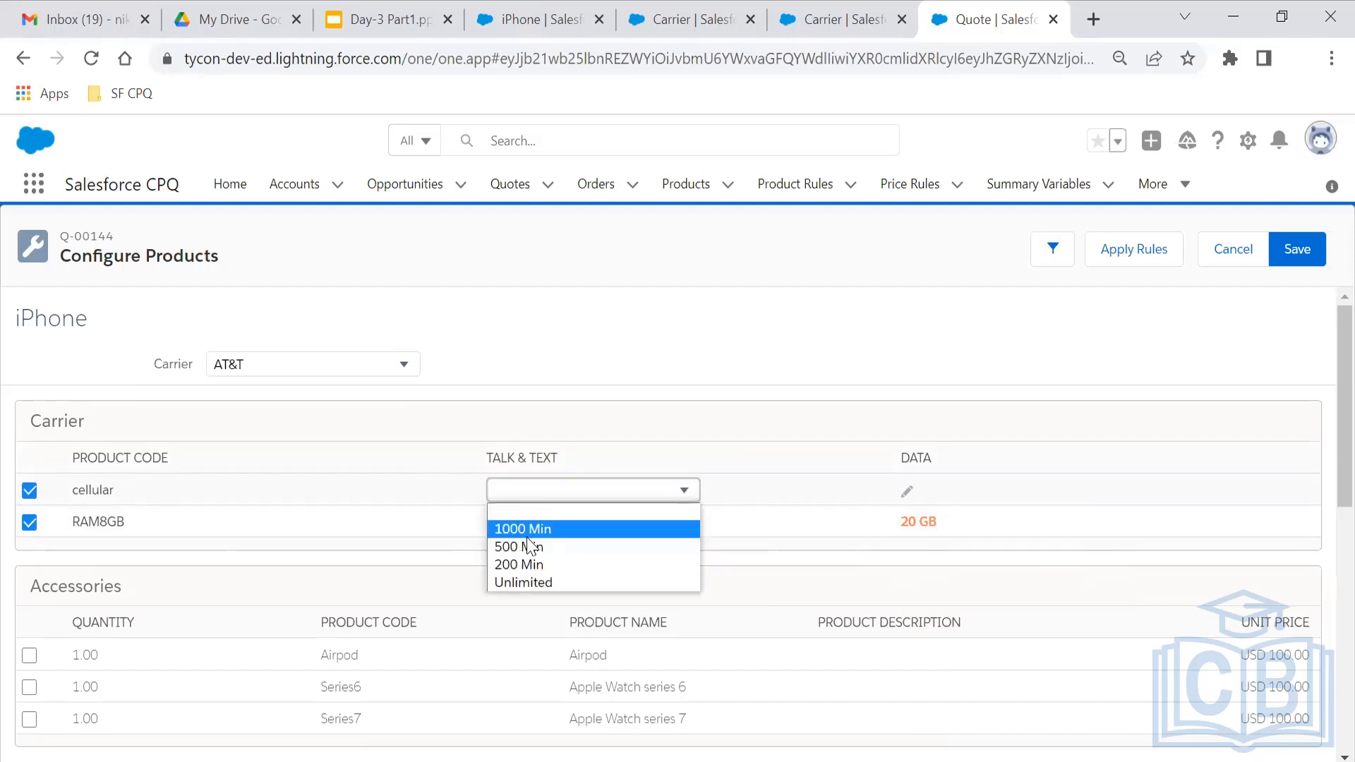
{"action": "left_click", "coordinate": [526, 529]}
{"action": "left_click", "coordinate": [910, 491]}
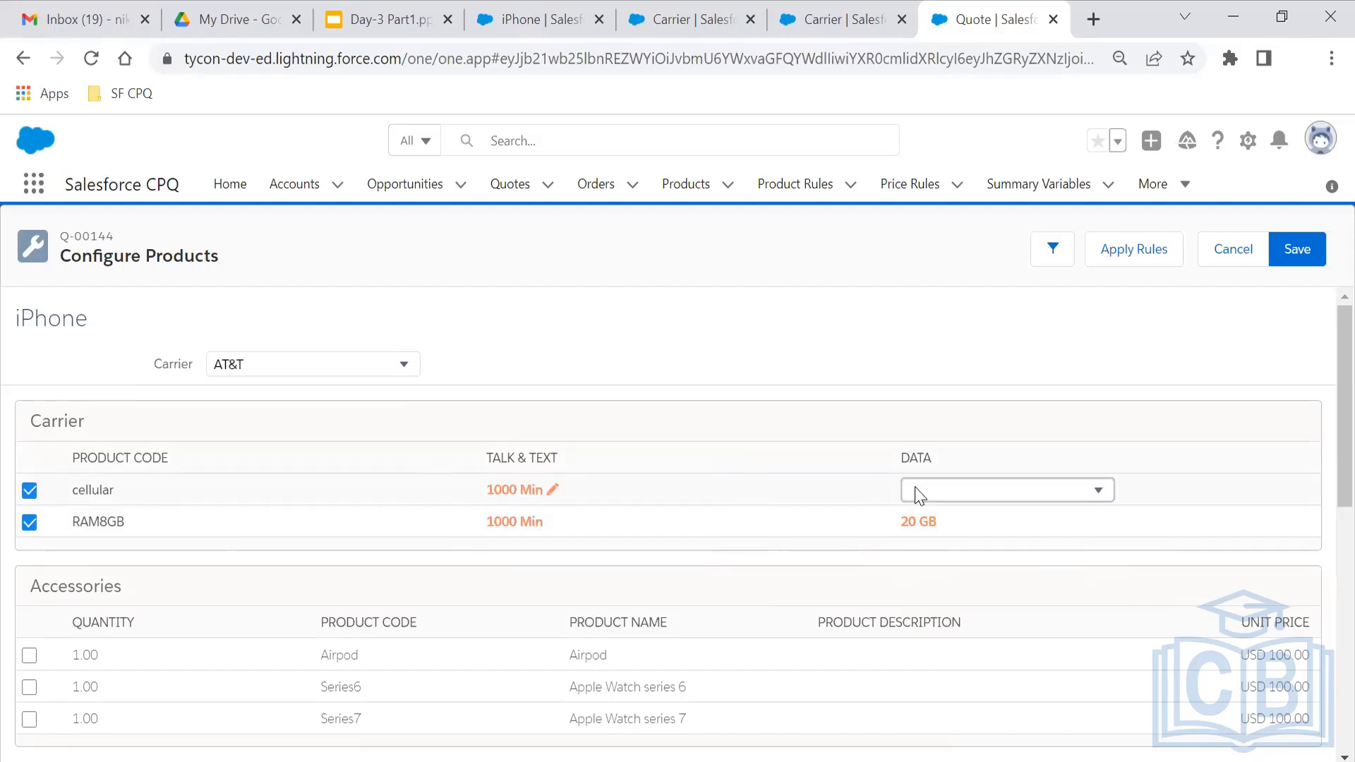
{"action": "left_click", "coordinate": [918, 494]}
{"action": "left_click", "coordinate": [954, 571]}
- Review the iPhone product, Carrier feature and Carrier configuration attribute records, and return to the quote's Talk & Text column
{"action": "left_click_drag", "start_coordinate": [82, 414], "coordinate": [21, 426]}
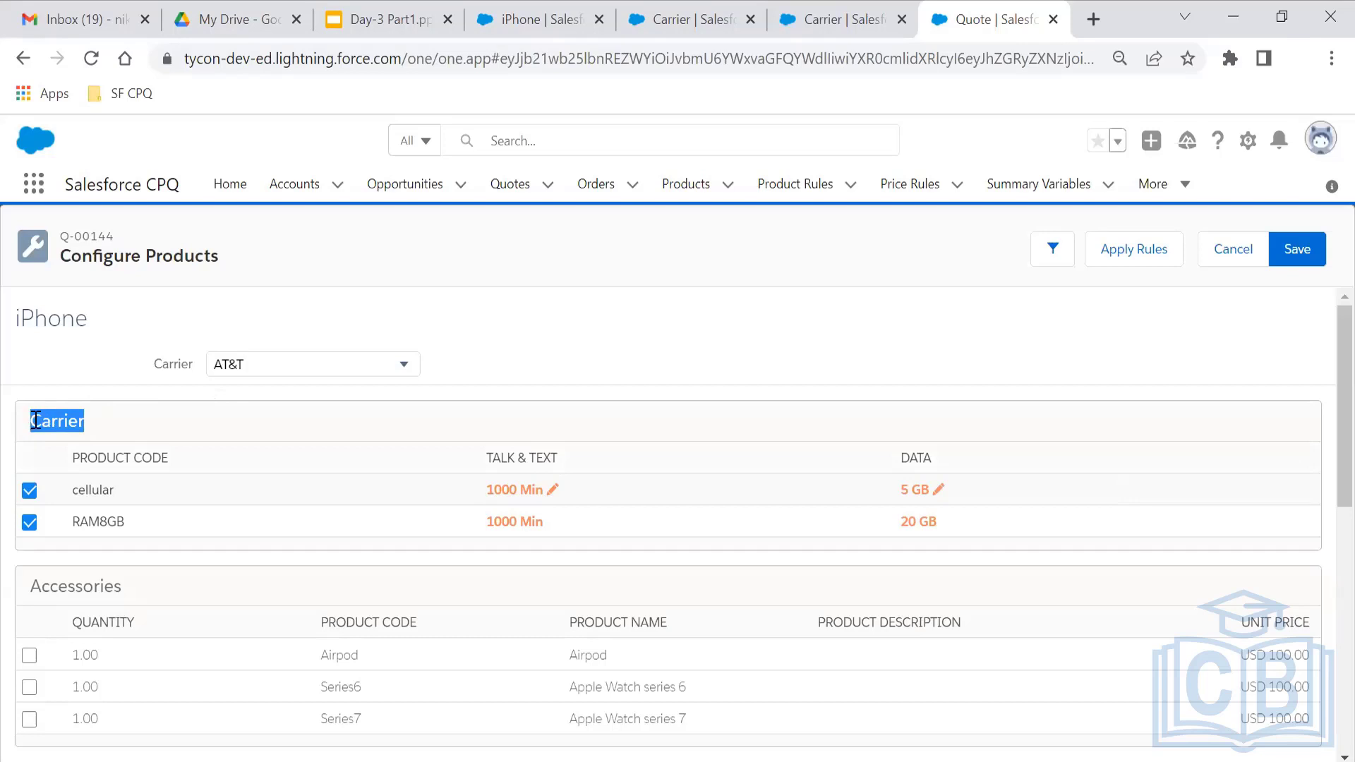
{"action": "left_click", "coordinate": [588, 2]}
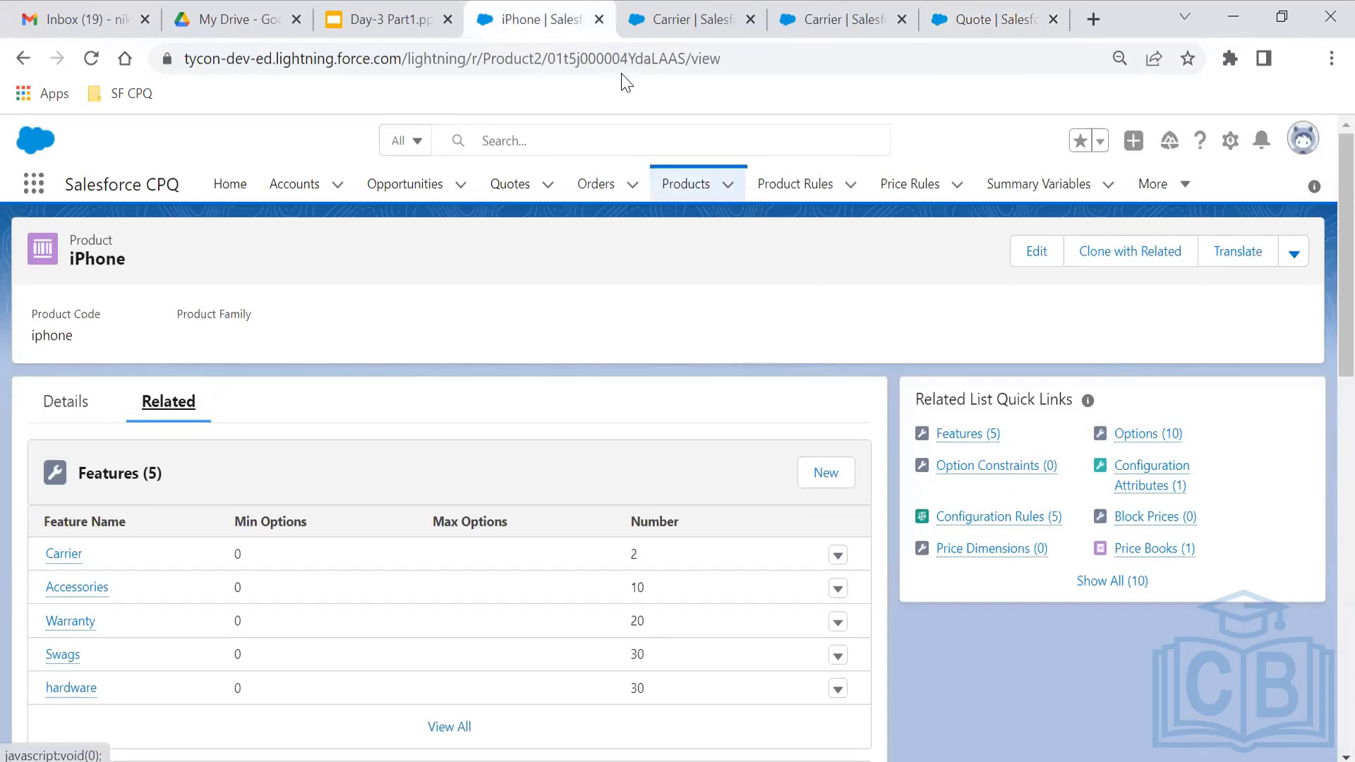
{"action": "left_click", "coordinate": [715, 3]}
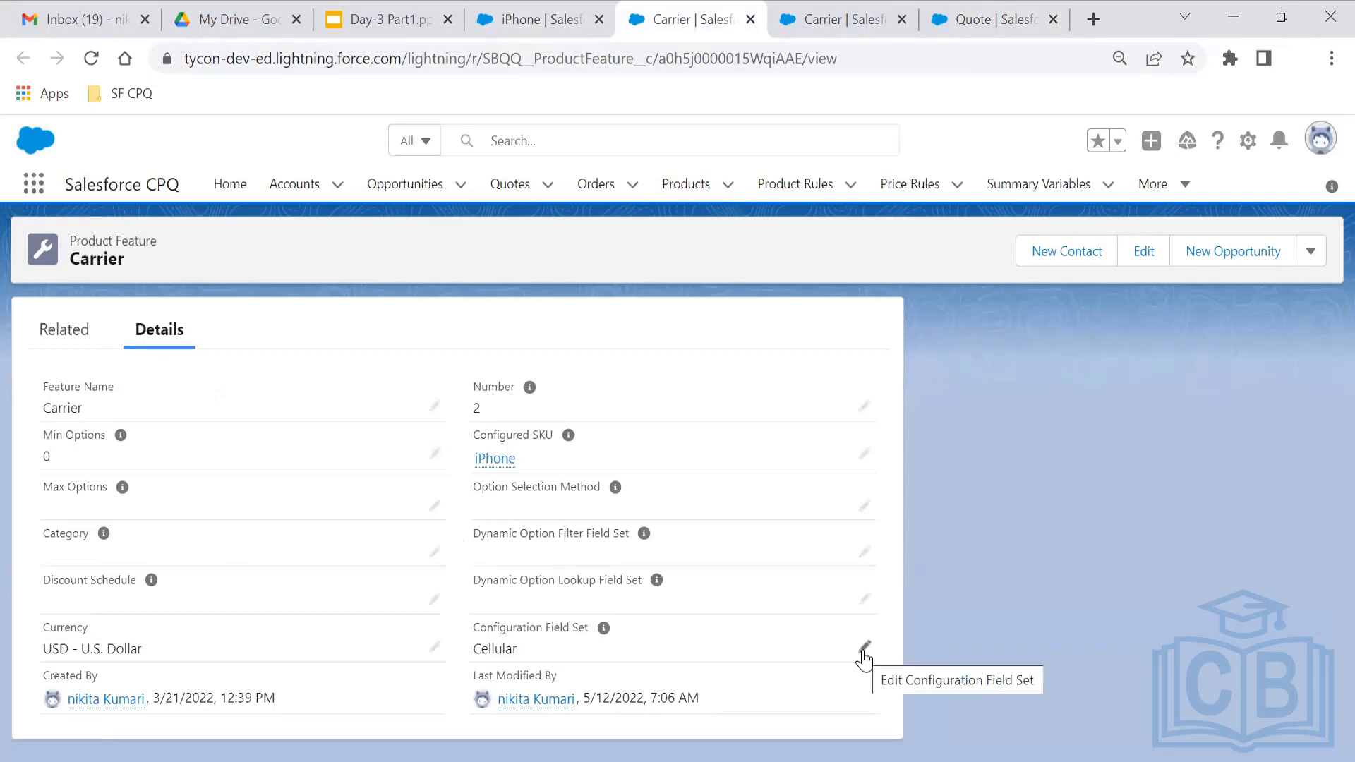
{"action": "left_click", "coordinate": [833, 19]}
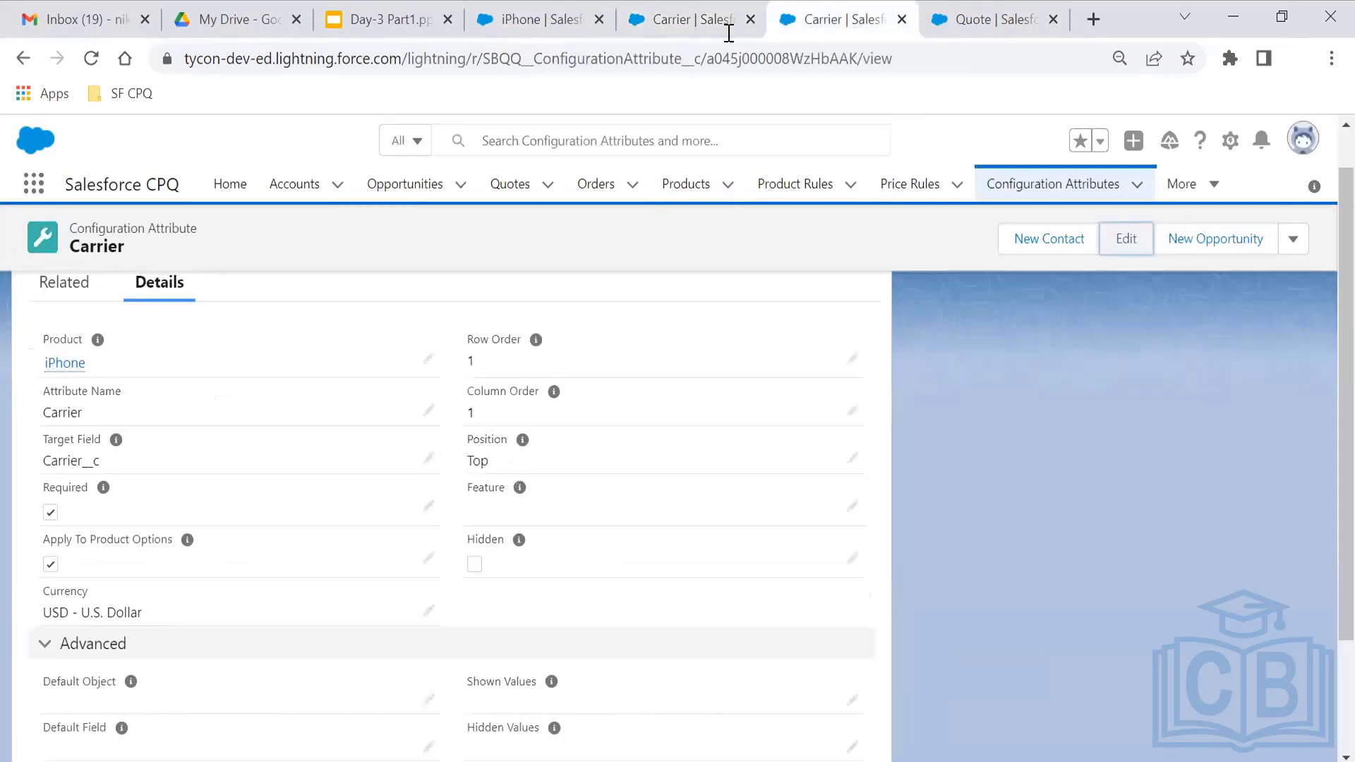
{"action": "left_click", "coordinate": [1038, 16]}
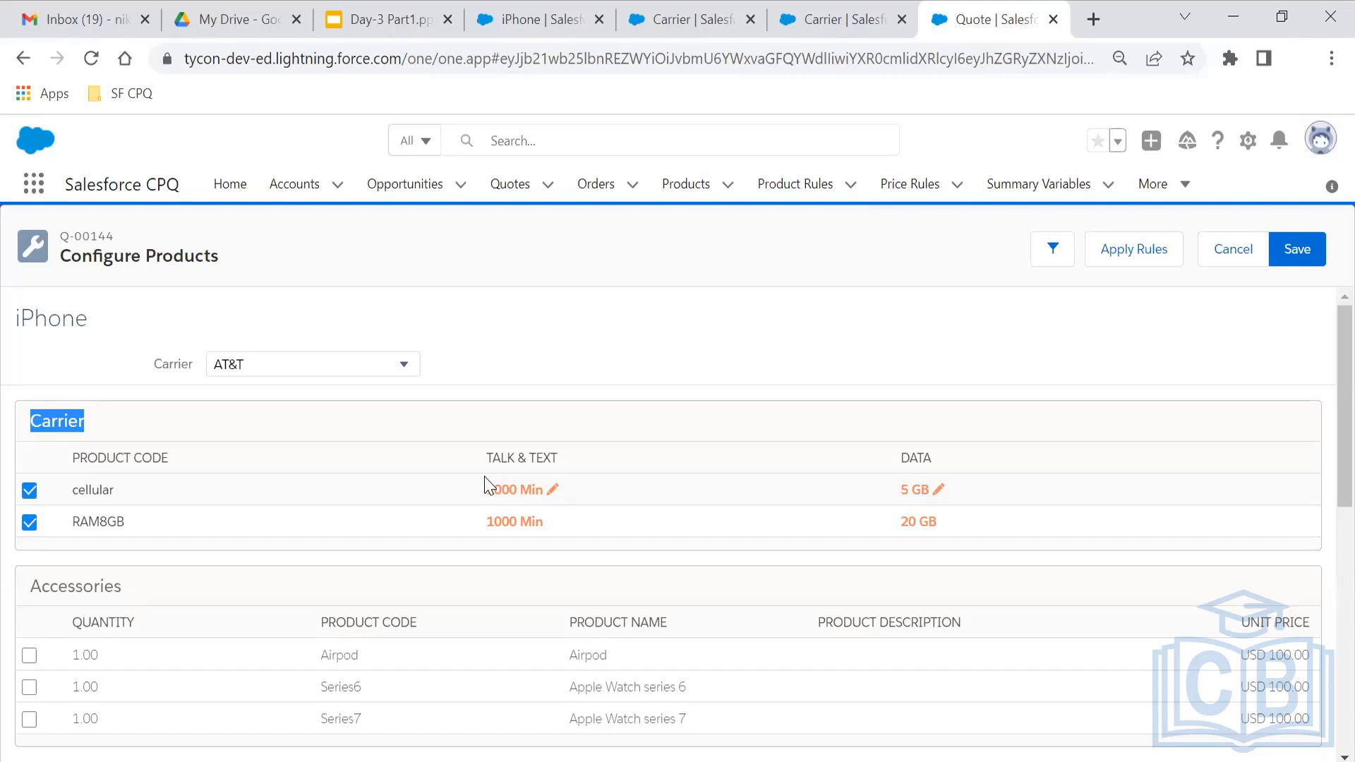
{"action": "left_click_drag", "start_coordinate": [559, 460], "coordinate": [487, 466]}
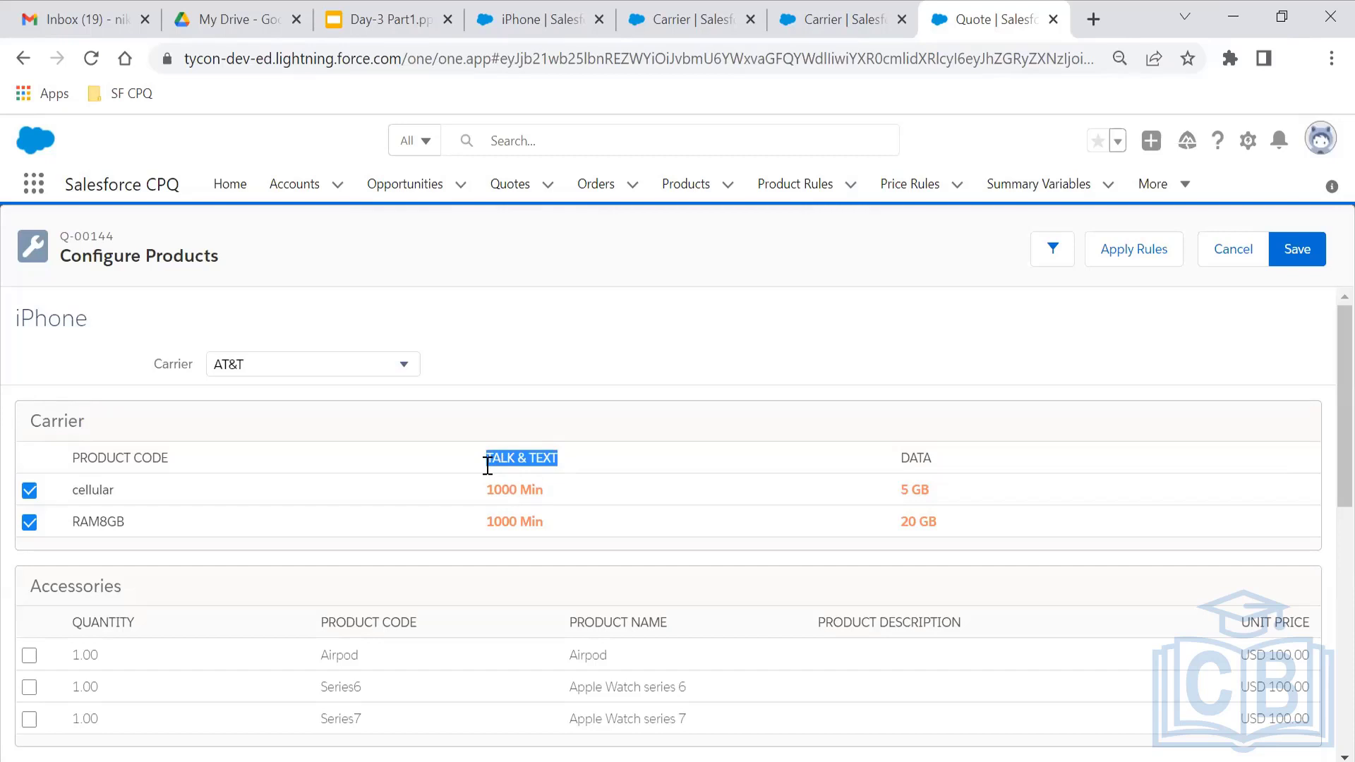
{"action": "left_click", "coordinate": [487, 465]}
- Open Salesforce Setup in a new browser tab and find and open the Product Option object in Object Manager
{"action": "left_click", "coordinate": [1248, 142]}
{"action": "left_click", "coordinate": [1199, 220]}
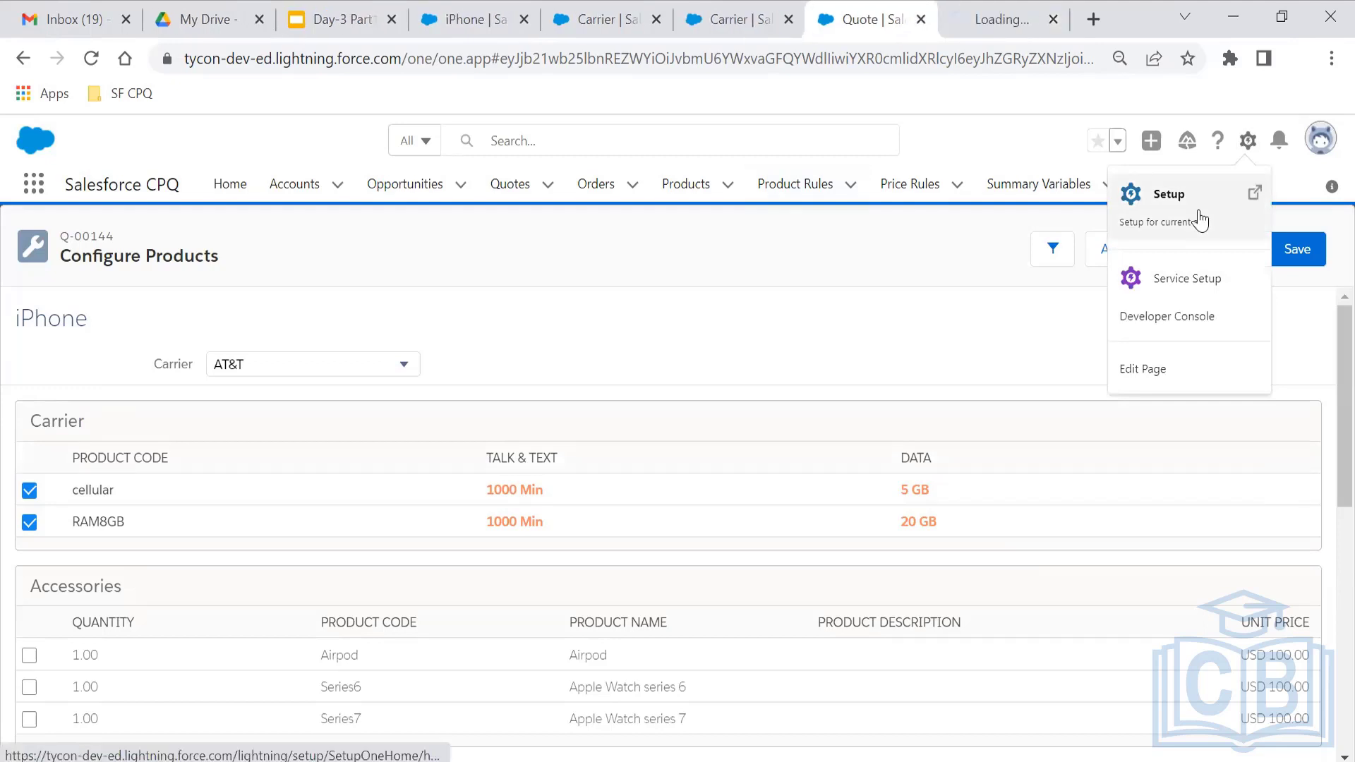
{"action": "left_click", "coordinate": [979, 14]}
{"action": "left_click", "coordinate": [910, 15]}
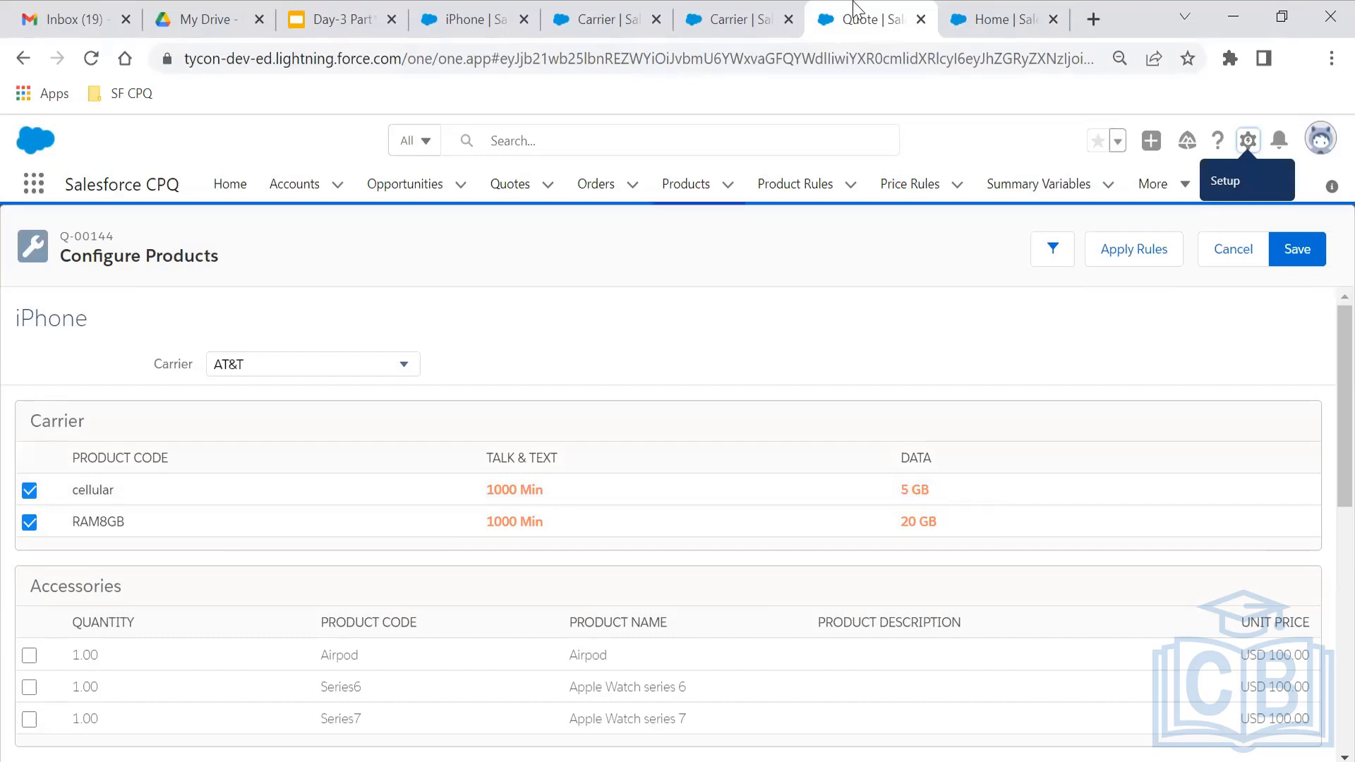
{"action": "left_click", "coordinate": [996, 19]}
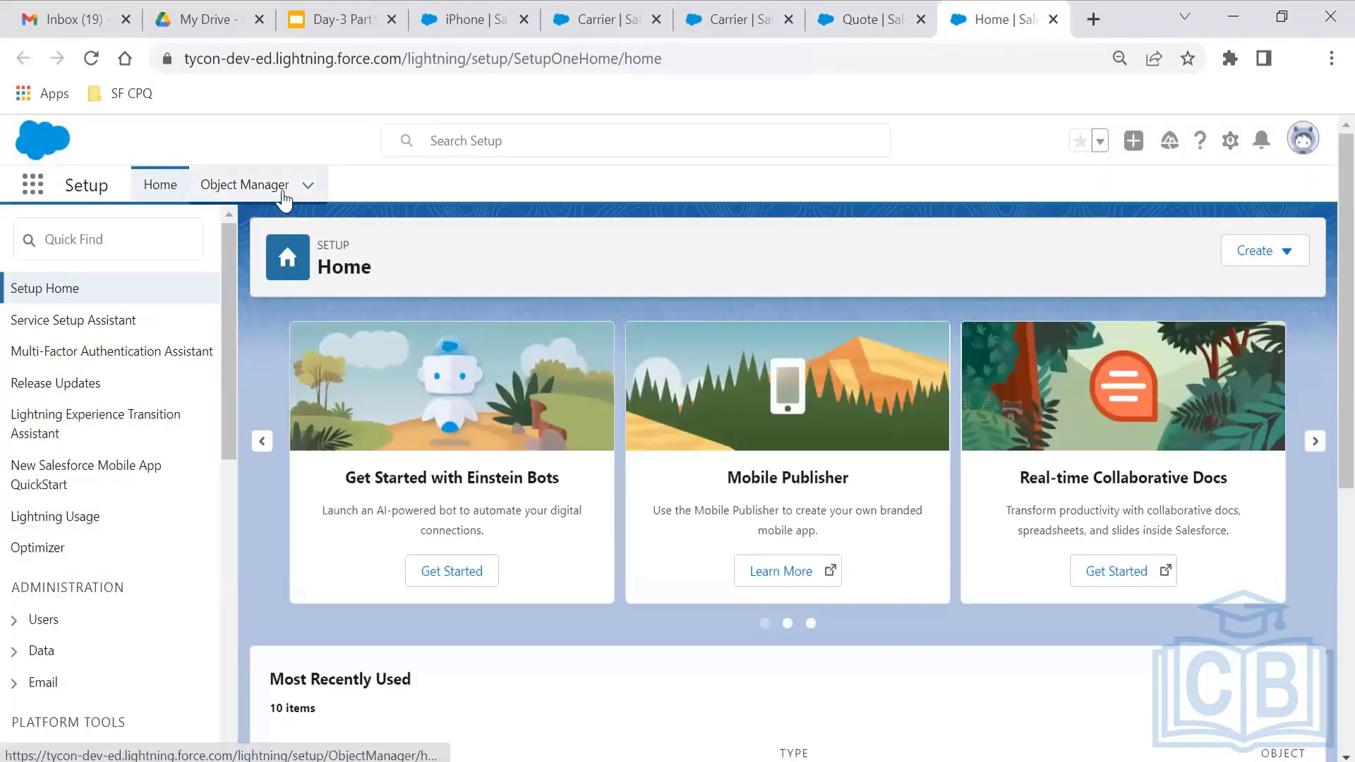
{"action": "left_click", "coordinate": [283, 195]}
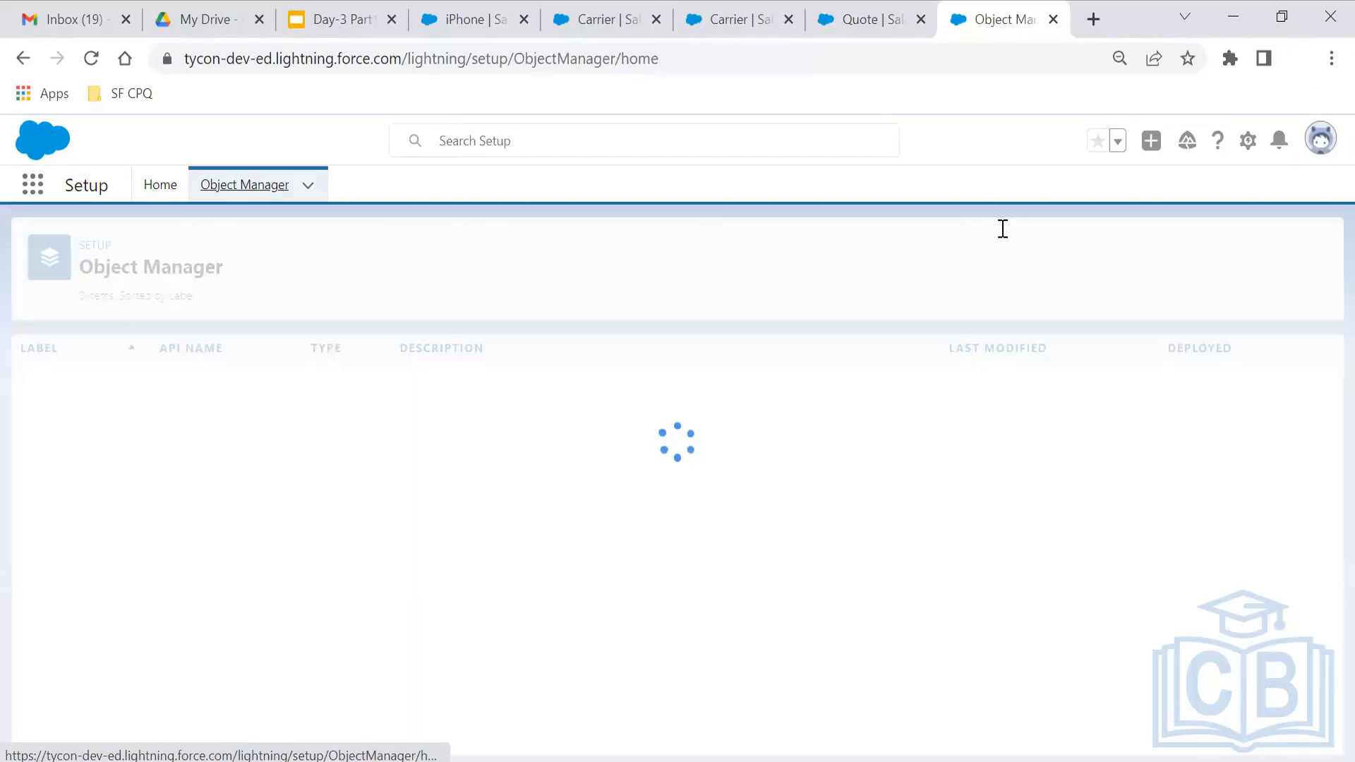
{"action": "left_click", "coordinate": [1014, 254]}
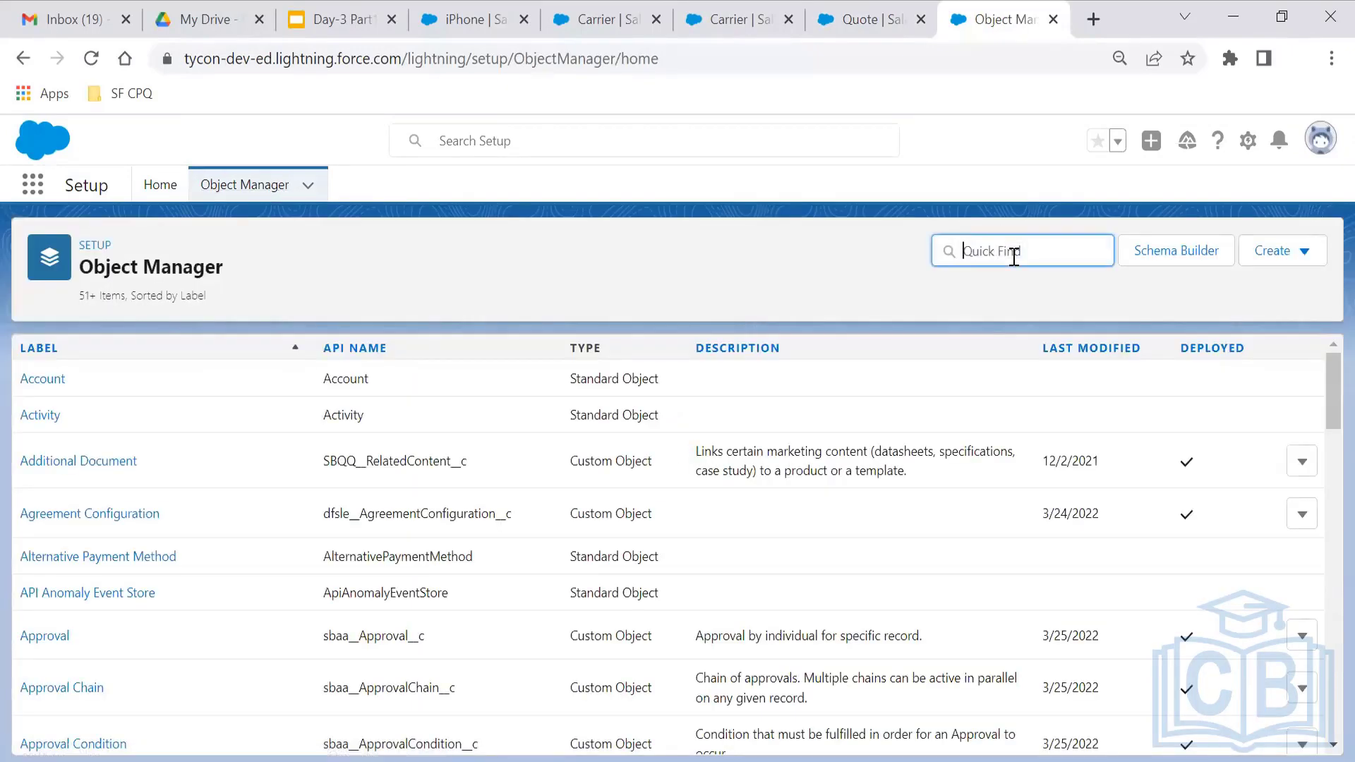
{"action": "type", "text": "product option"}
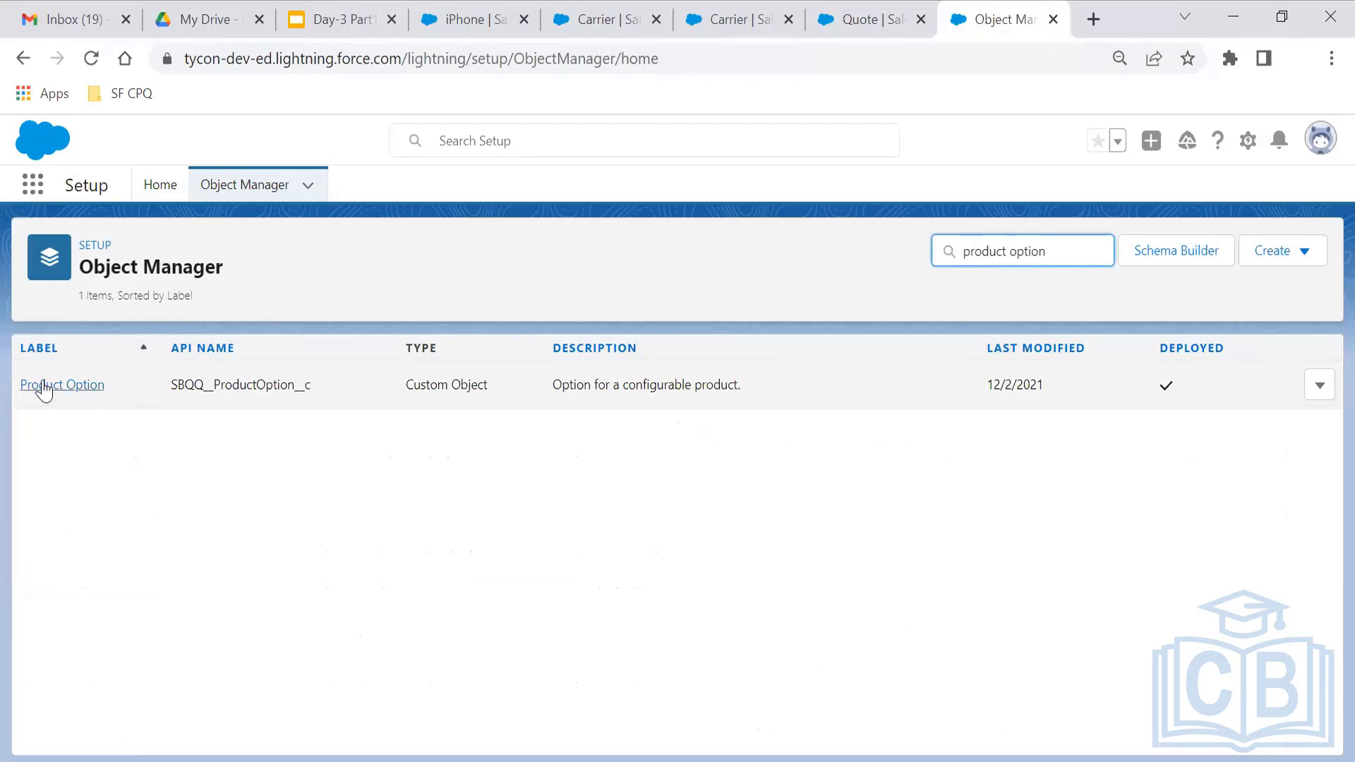
{"action": "left_click", "coordinate": [43, 387]}
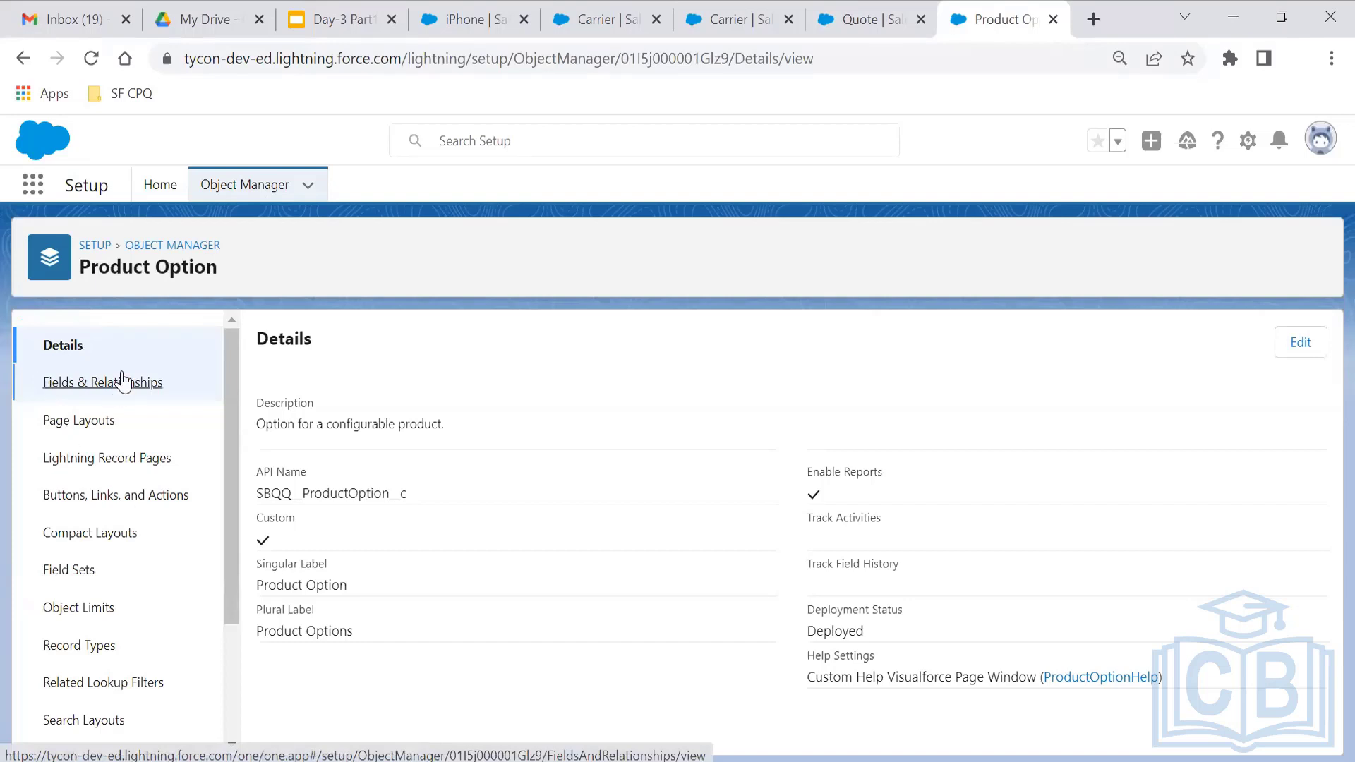
- Look up the "data" and "talk" fields among the Product Option object's fields and relationships
{"action": "left_click", "coordinate": [123, 381]}
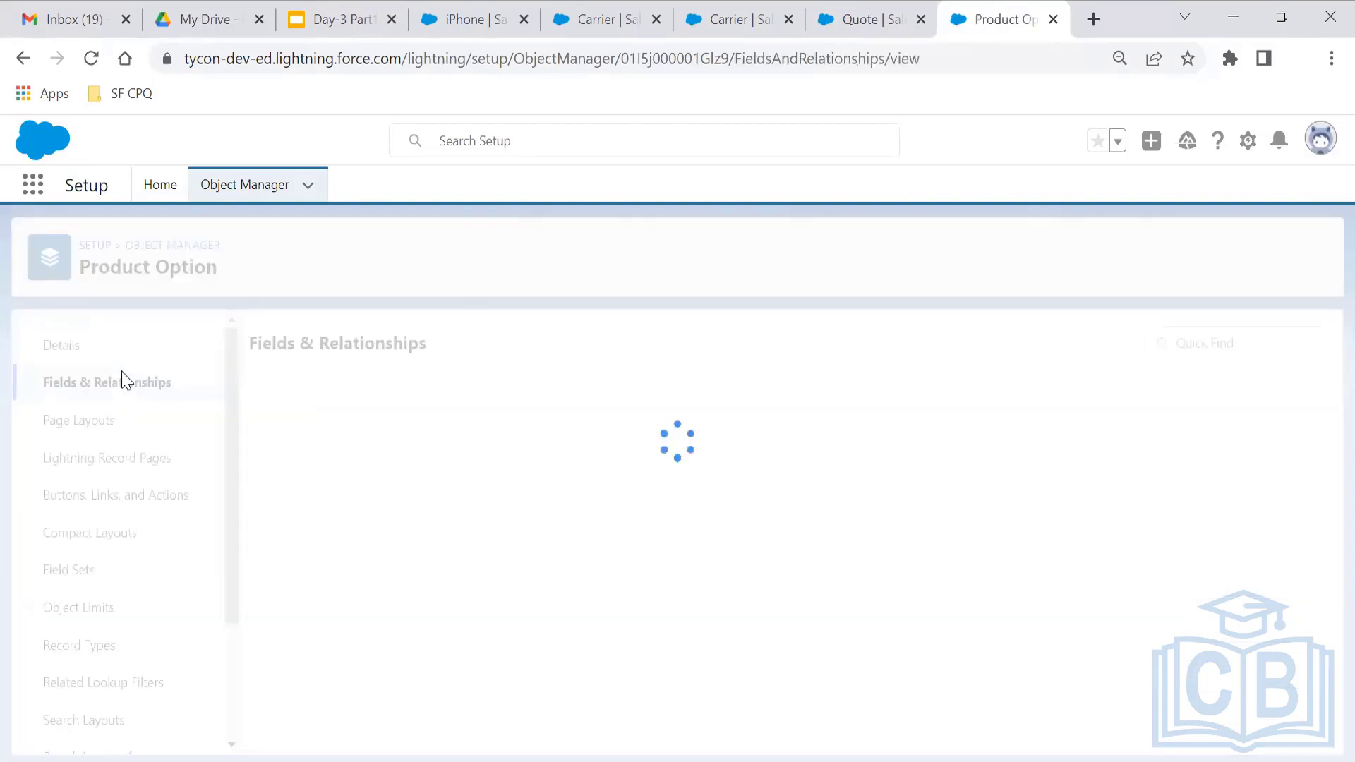
{"action": "left_click", "coordinate": [835, 346]}
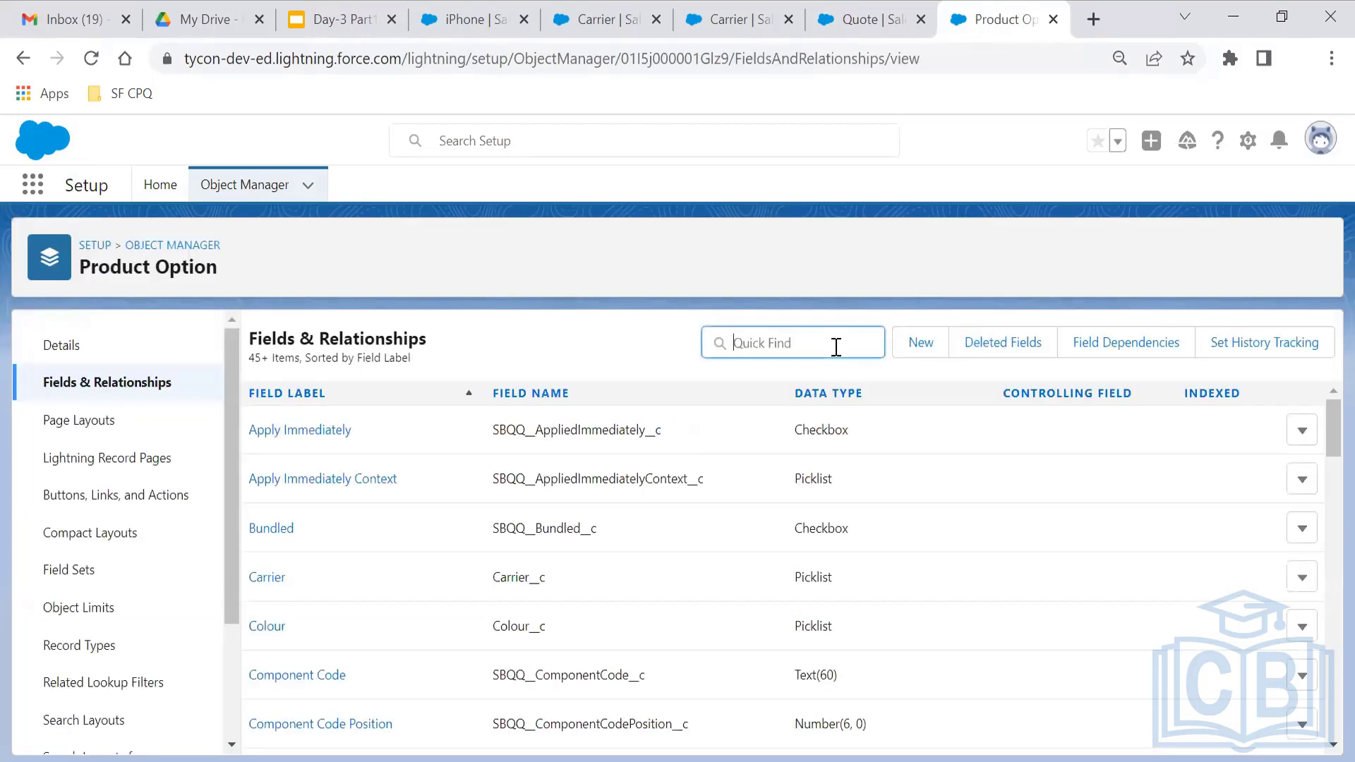
{"action": "type", "text": "data"}
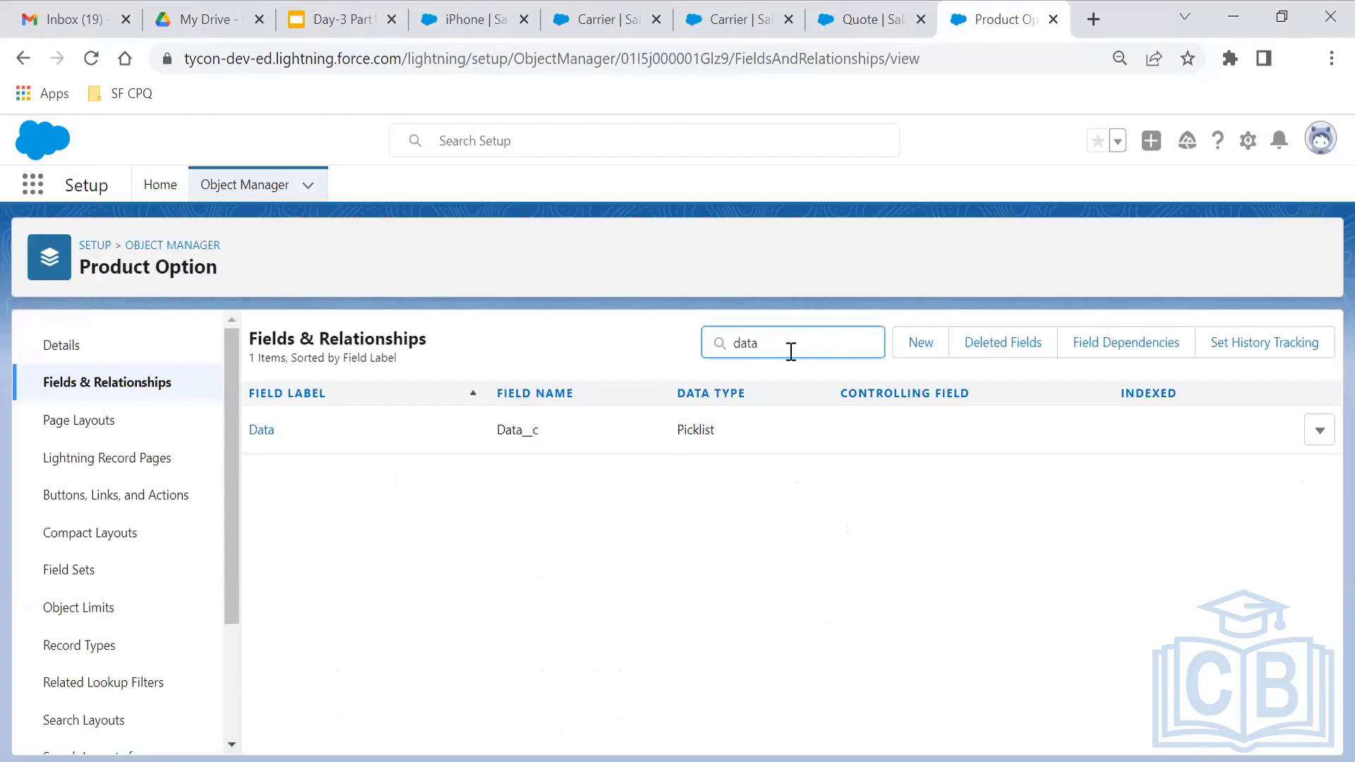
{"action": "double_click", "coordinate": [791, 350]}
{"action": "type", "text": "talk"}
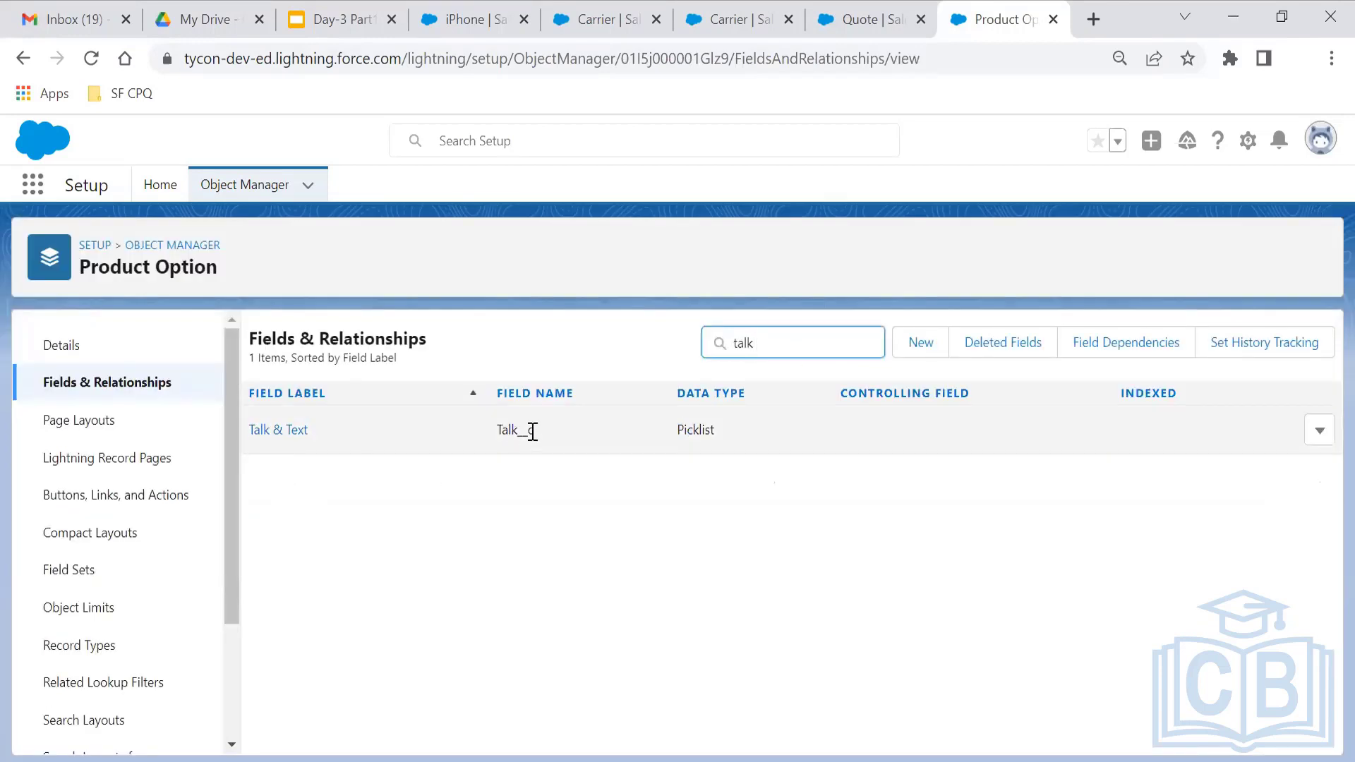
- Open the Product Option's Cellular field set and compare its fields with the Carrier feature's column headings on the quote
{"action": "left_click", "coordinate": [62, 579]}
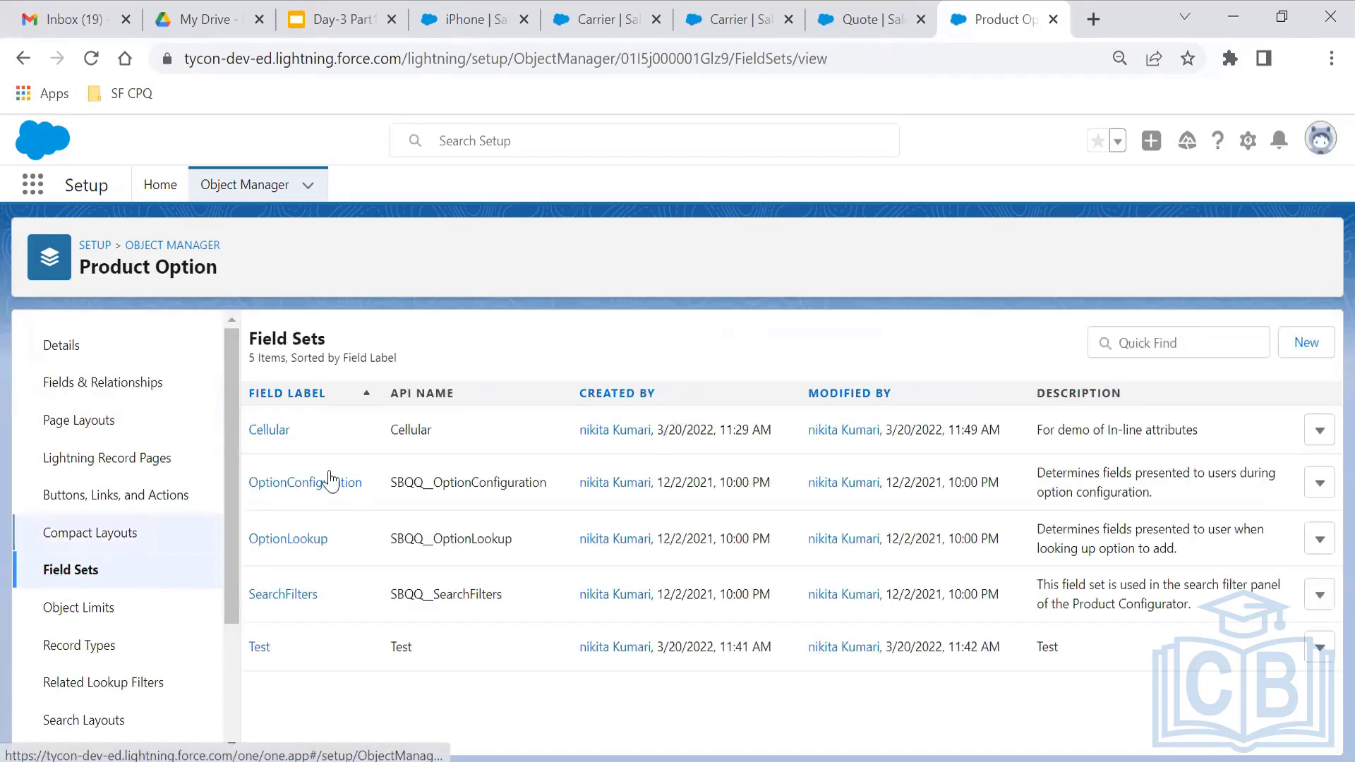
{"action": "right_click", "coordinate": [269, 432]}
{"action": "left_click", "coordinate": [265, 432]}
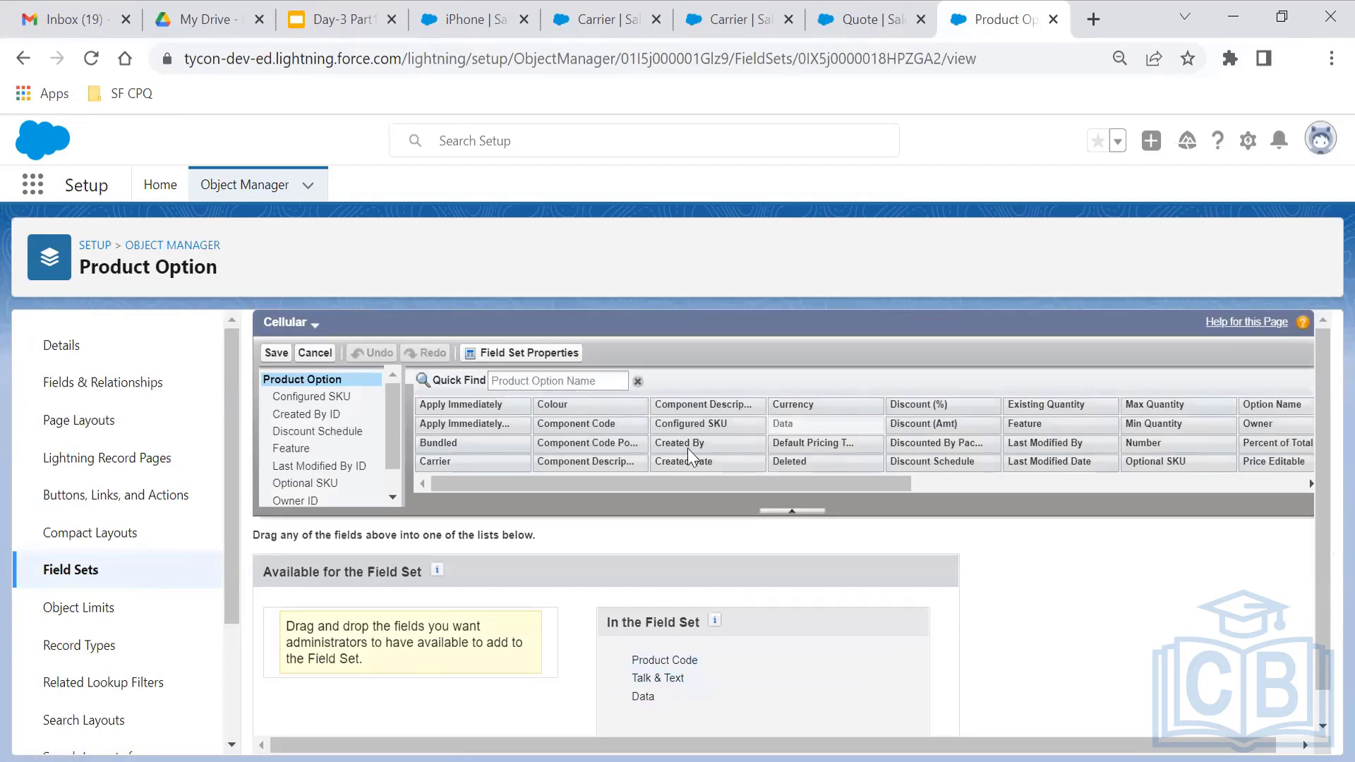
{"action": "left_click", "coordinate": [865, 20]}
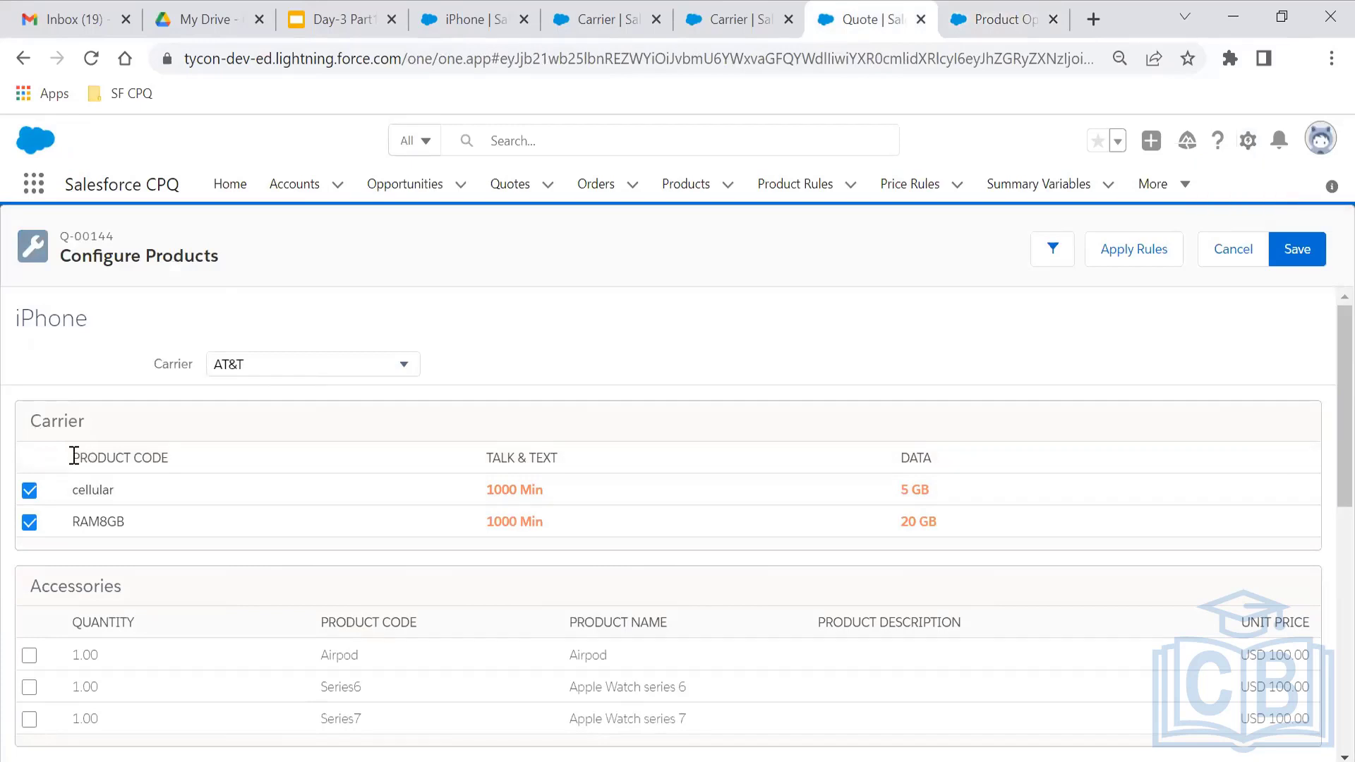
{"action": "left_click_drag", "start_coordinate": [73, 456], "coordinate": [1000, 456]}
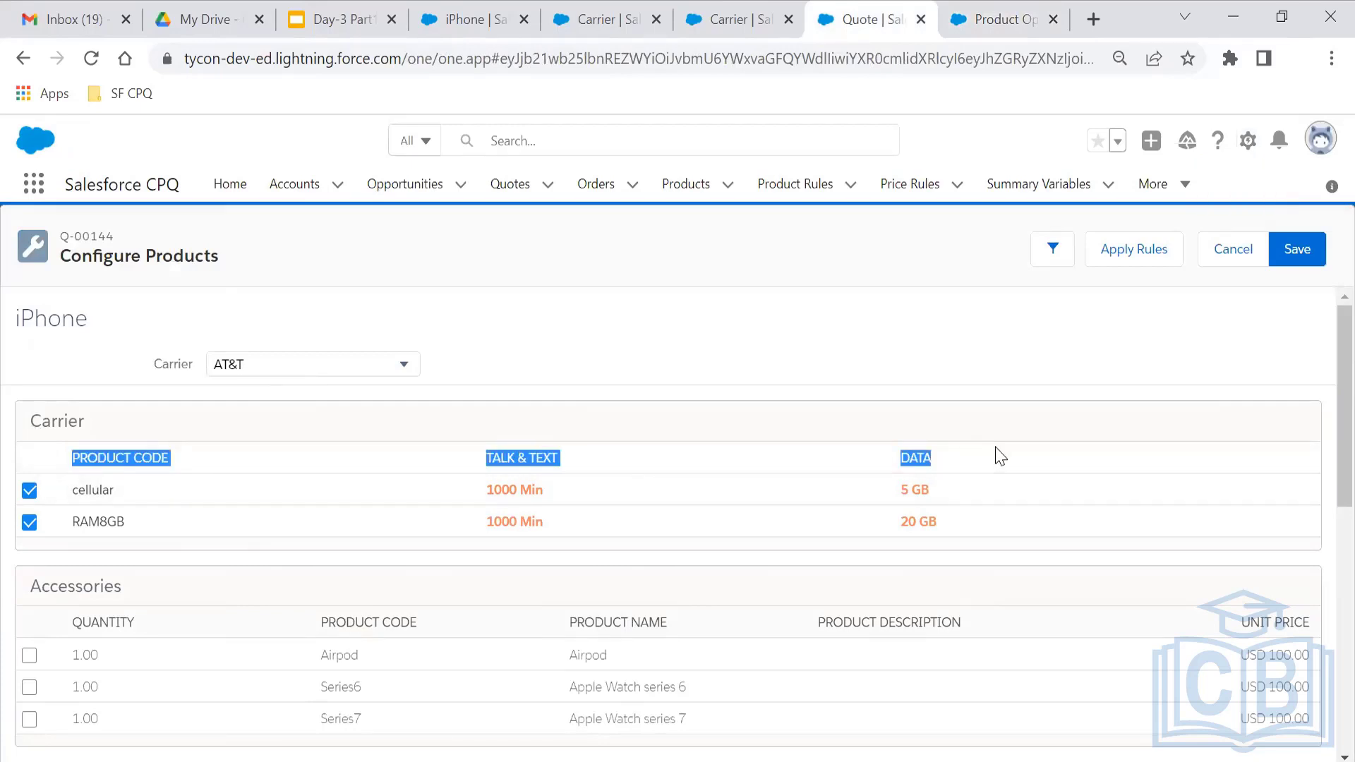
{"action": "left_click", "coordinate": [995, 3]}
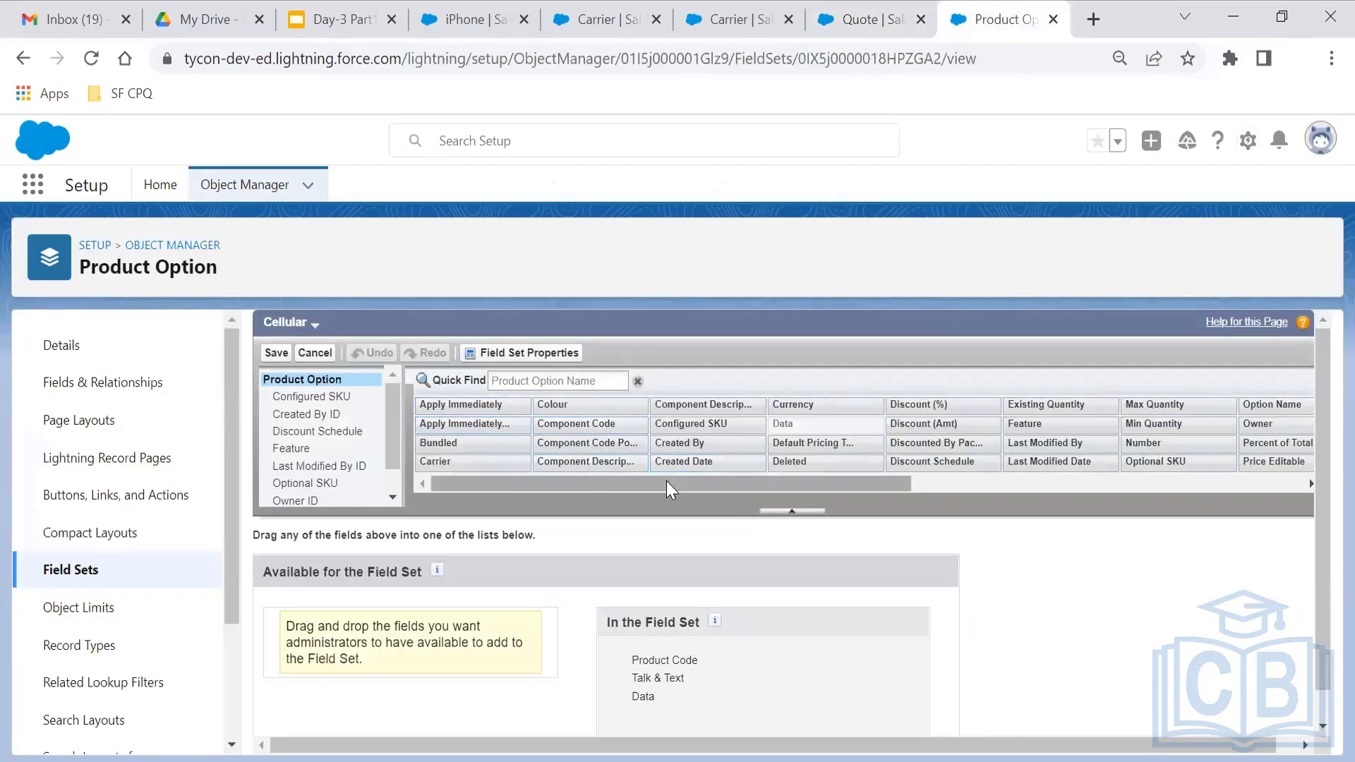
- Look through the fields available to the Cellular field set, and examine the Accessories feature's columns on the quote's iPhone configuration
{"action": "left_click_drag", "start_coordinate": [670, 483], "coordinate": [1002, 490]}
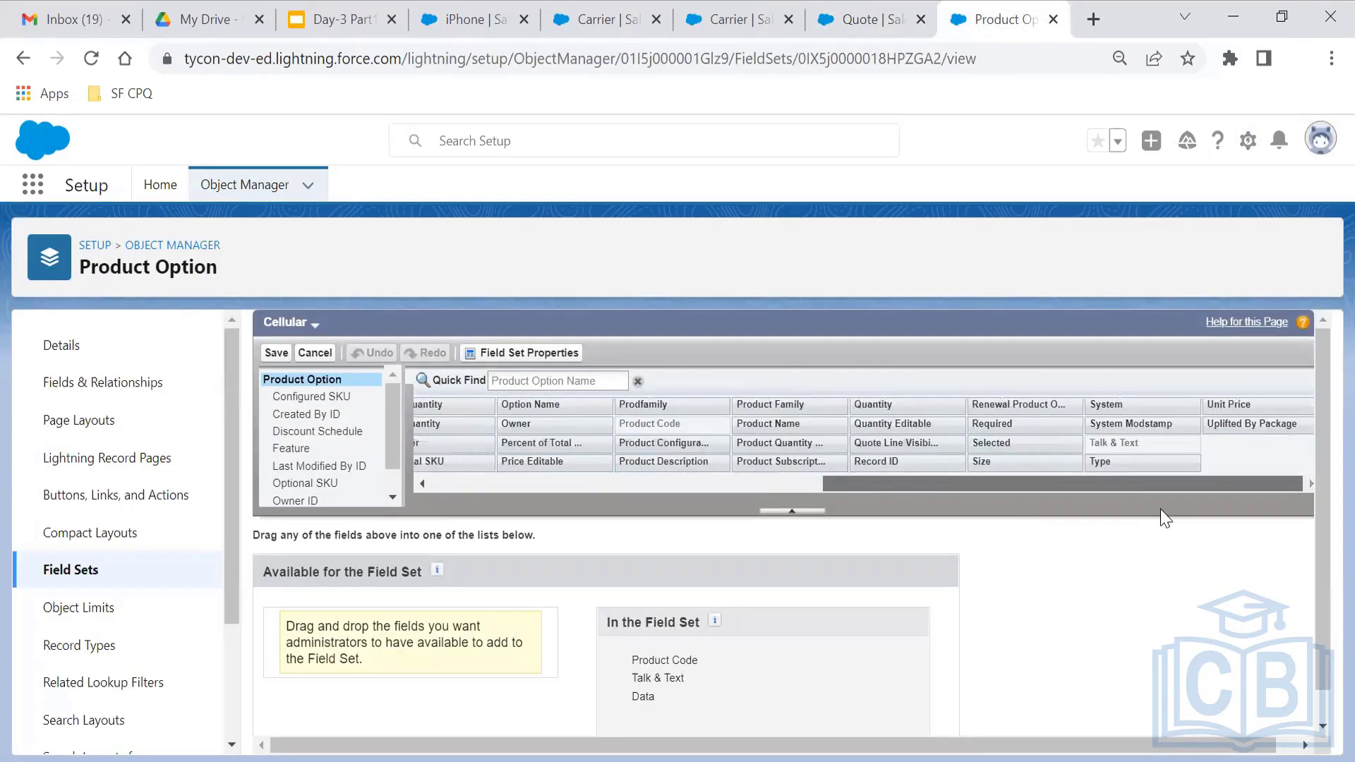
{"action": "left_click_drag", "start_coordinate": [887, 476], "coordinate": [570, 485]}
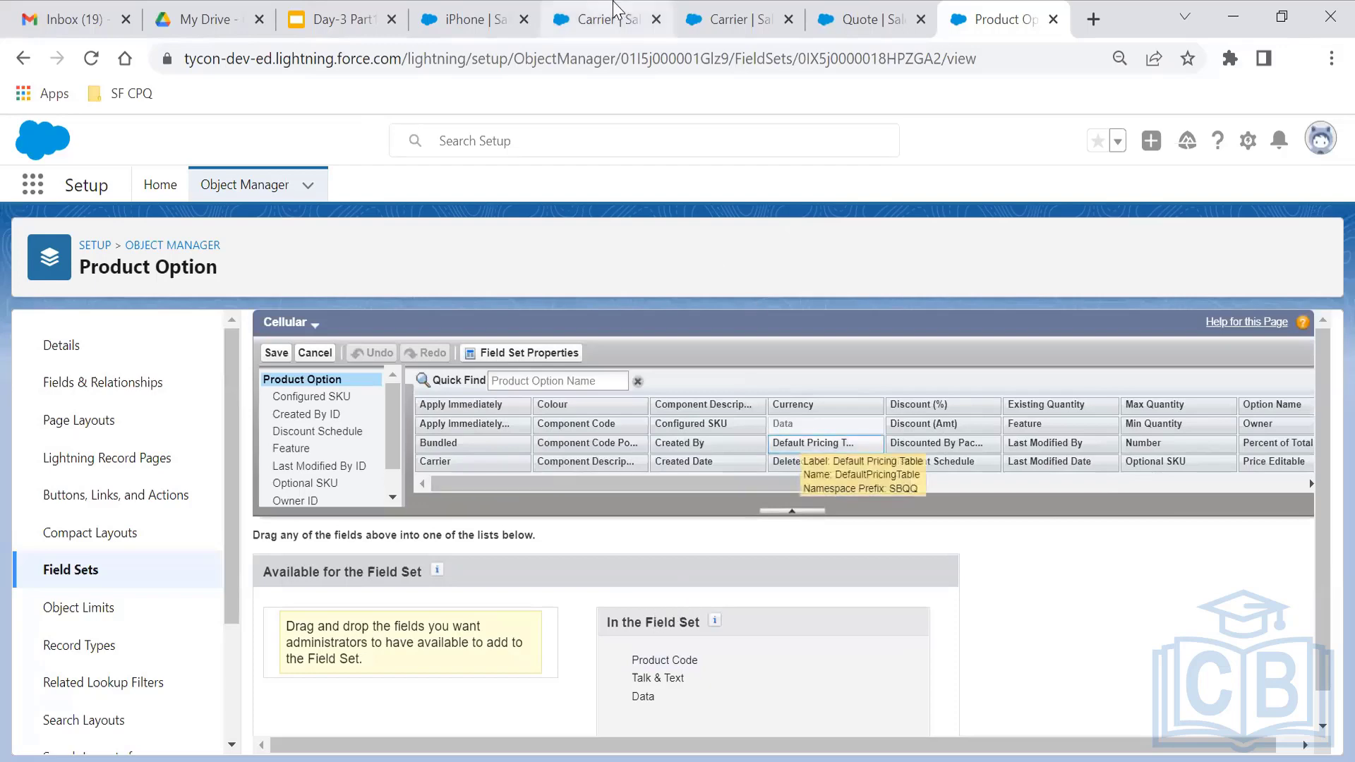
{"action": "left_click", "coordinate": [717, 10]}
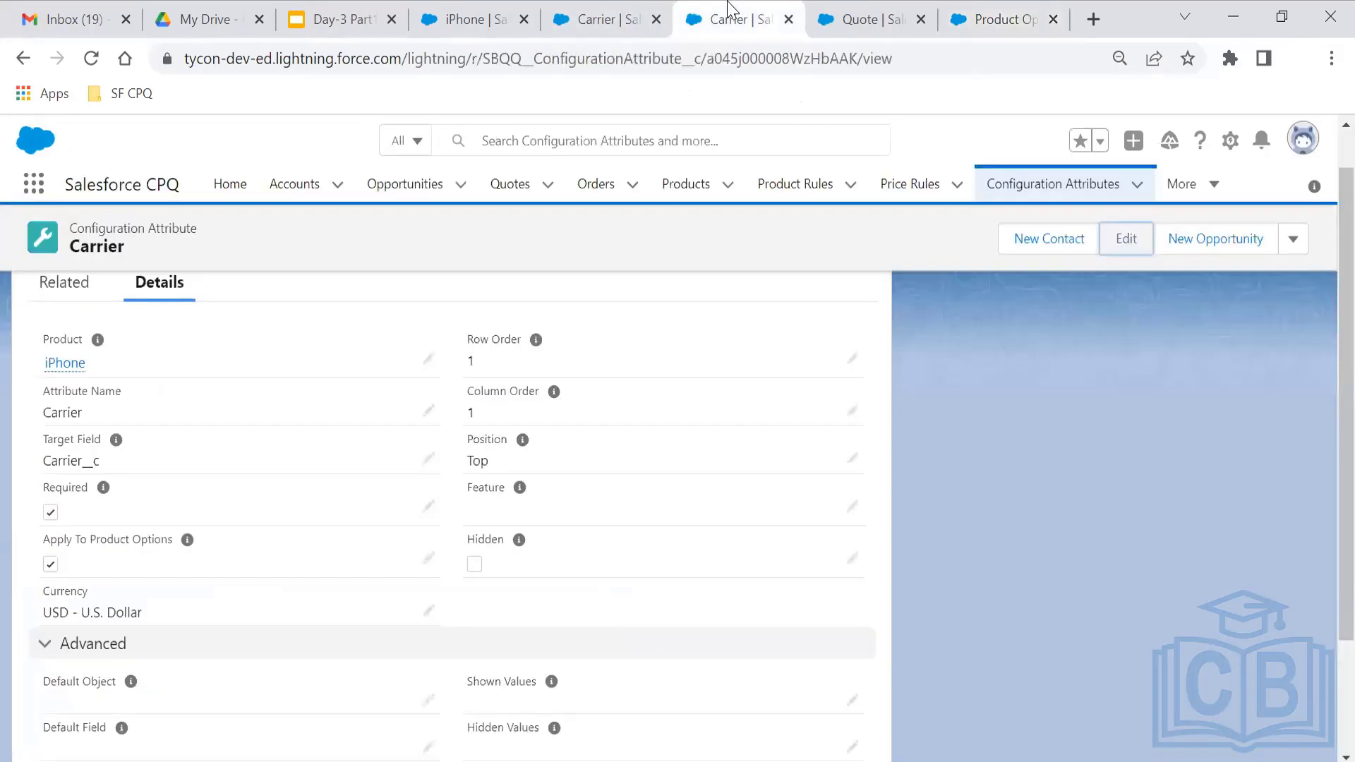
{"action": "left_click", "coordinate": [879, 6]}
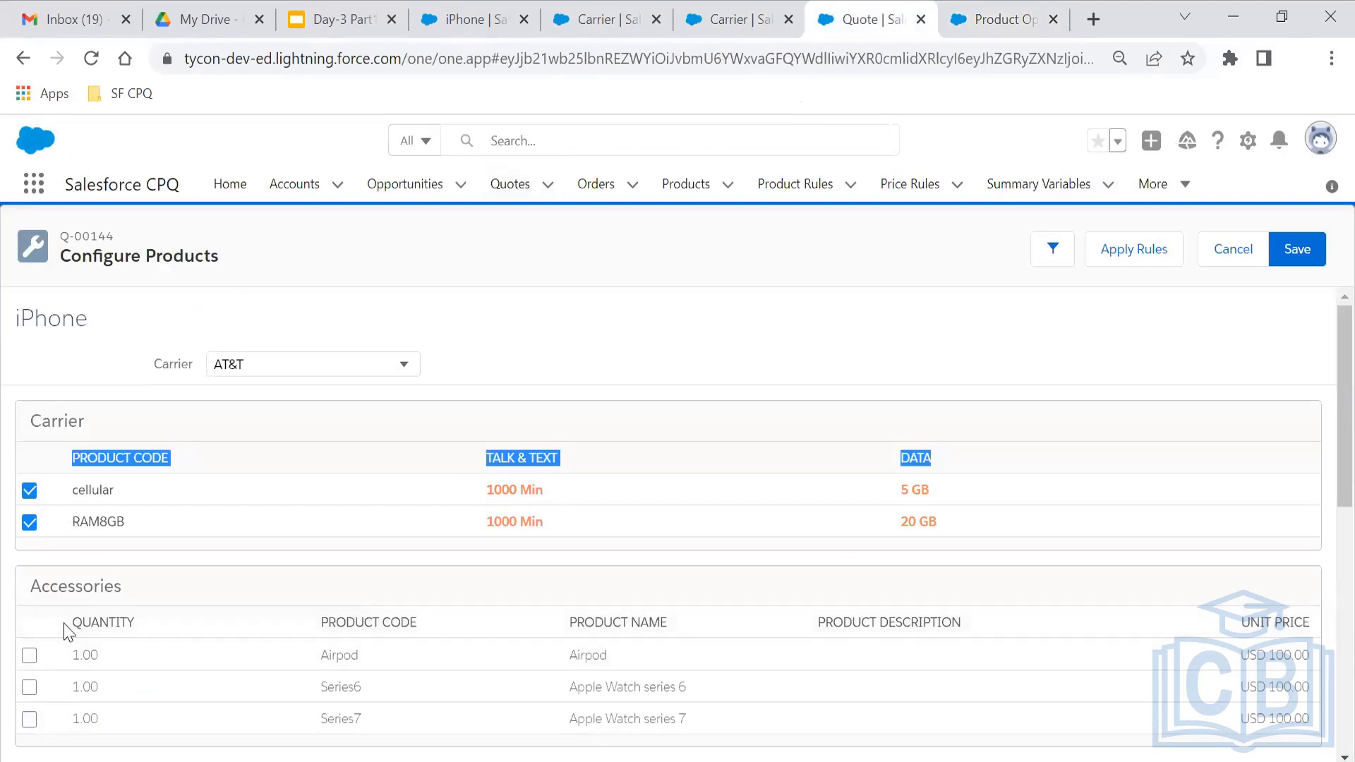
{"action": "left_click_drag", "start_coordinate": [31, 588], "coordinate": [129, 578]}
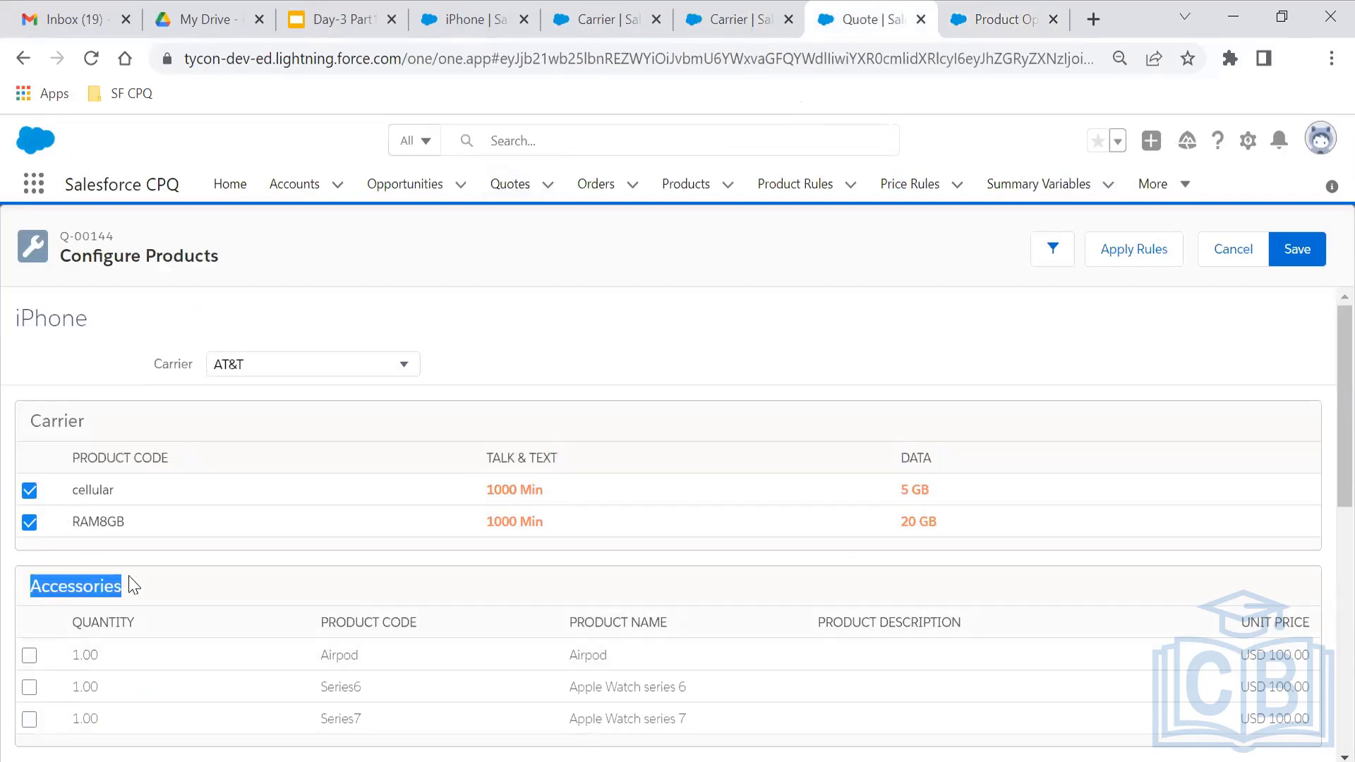
{"action": "left_click", "coordinate": [100, 625]}
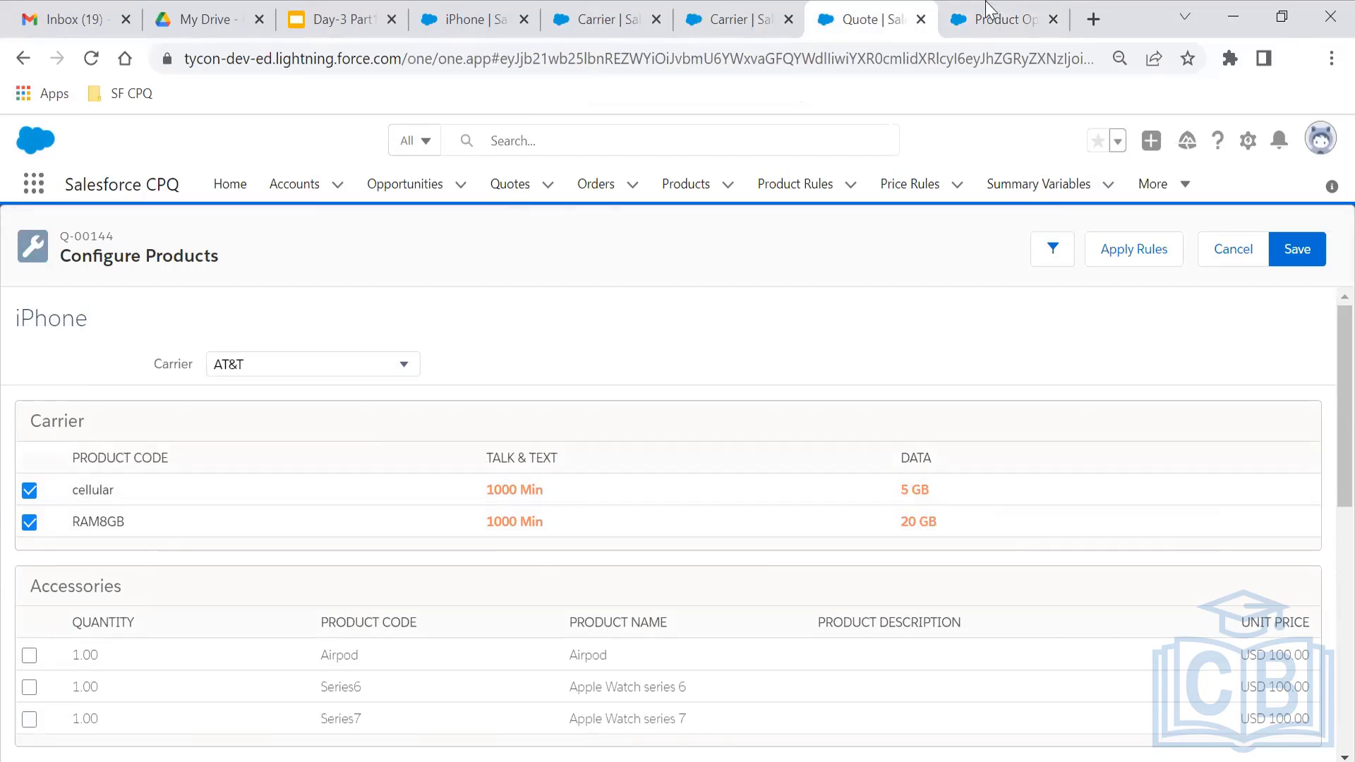
- Change the Carrier product feature's Configuration Field Set to OptionConfiguration and save the record
{"action": "left_click", "coordinate": [600, 19]}
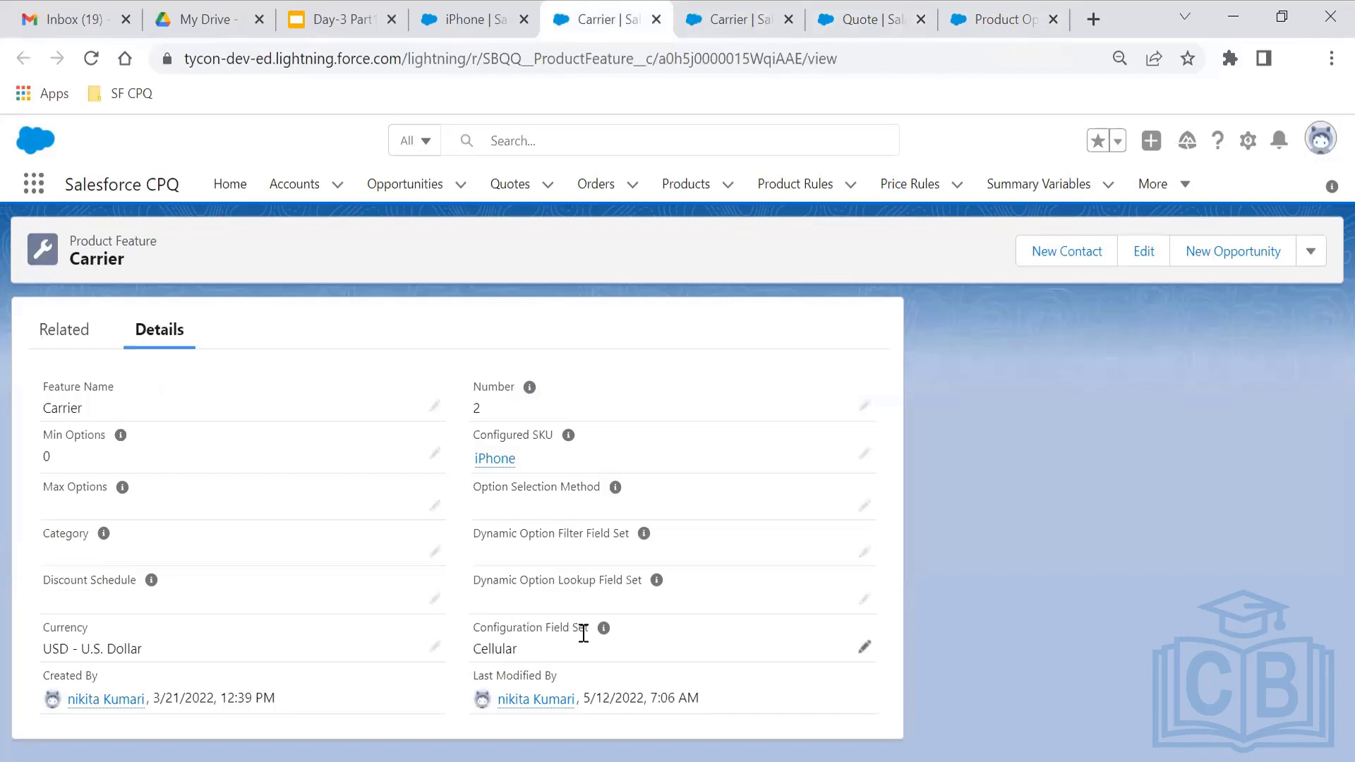
{"action": "left_click", "coordinate": [866, 646]}
{"action": "left_click", "coordinate": [789, 660]}
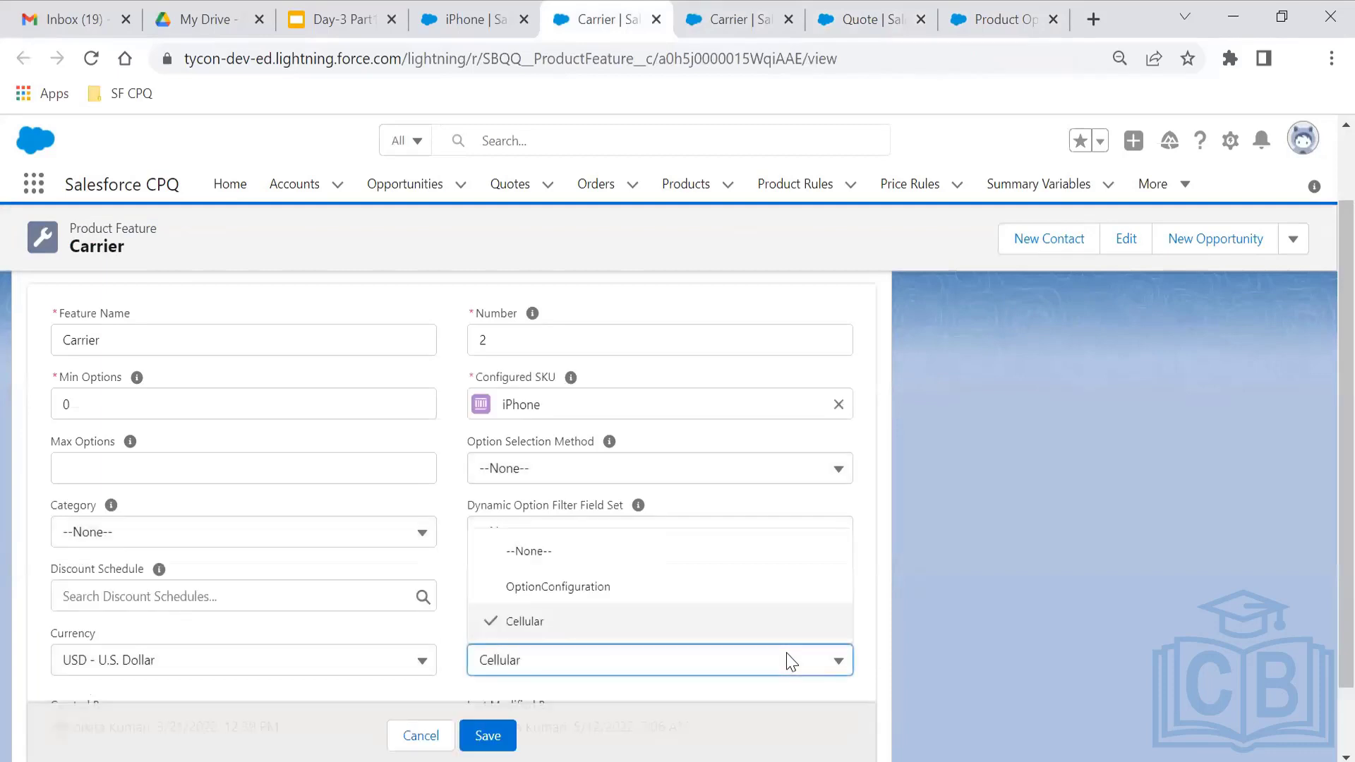
{"action": "left_click", "coordinate": [580, 625]}
{"action": "left_click", "coordinate": [553, 661]}
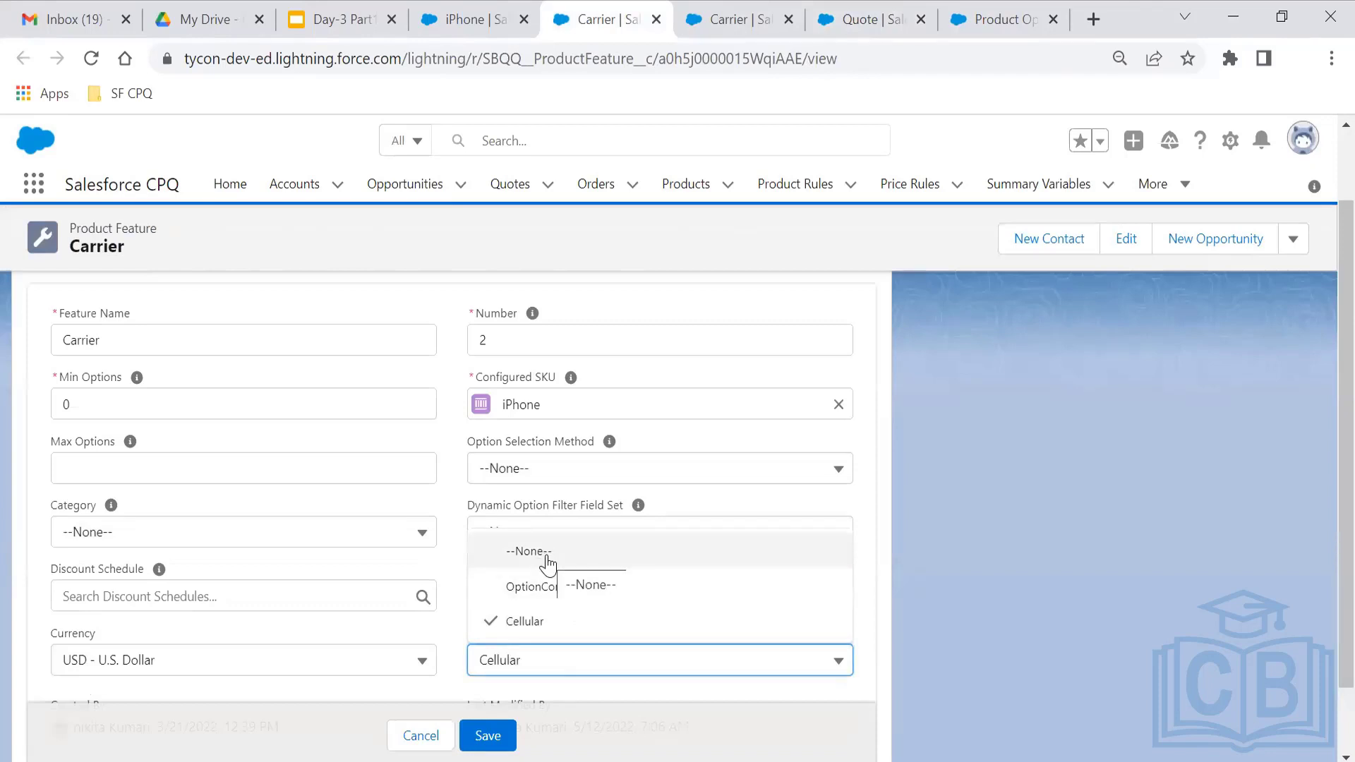
{"action": "left_click", "coordinate": [553, 585]}
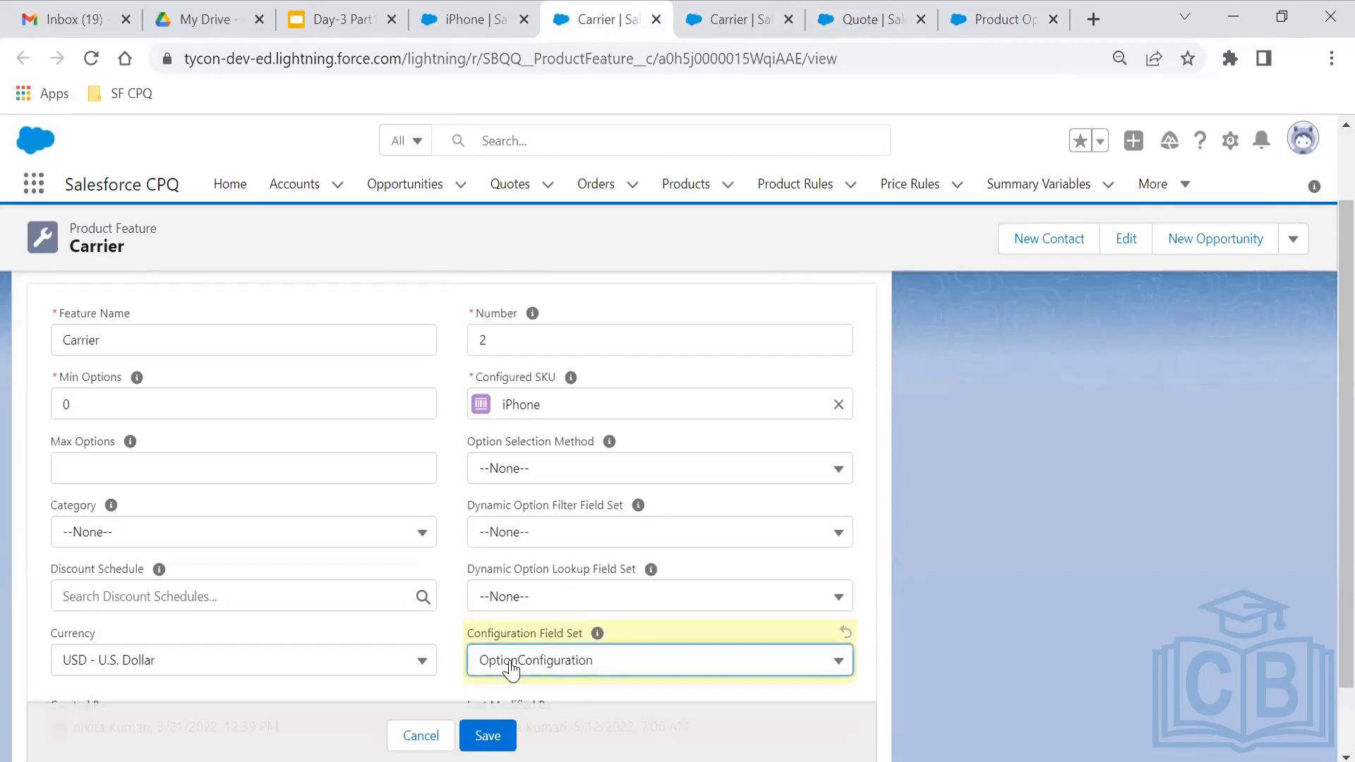
- Cancel the quote's iPhone configuration, search products for "iphone" and add the iPhone product again to check the Carrier feature's columns
{"action": "left_click", "coordinate": [825, 12]}
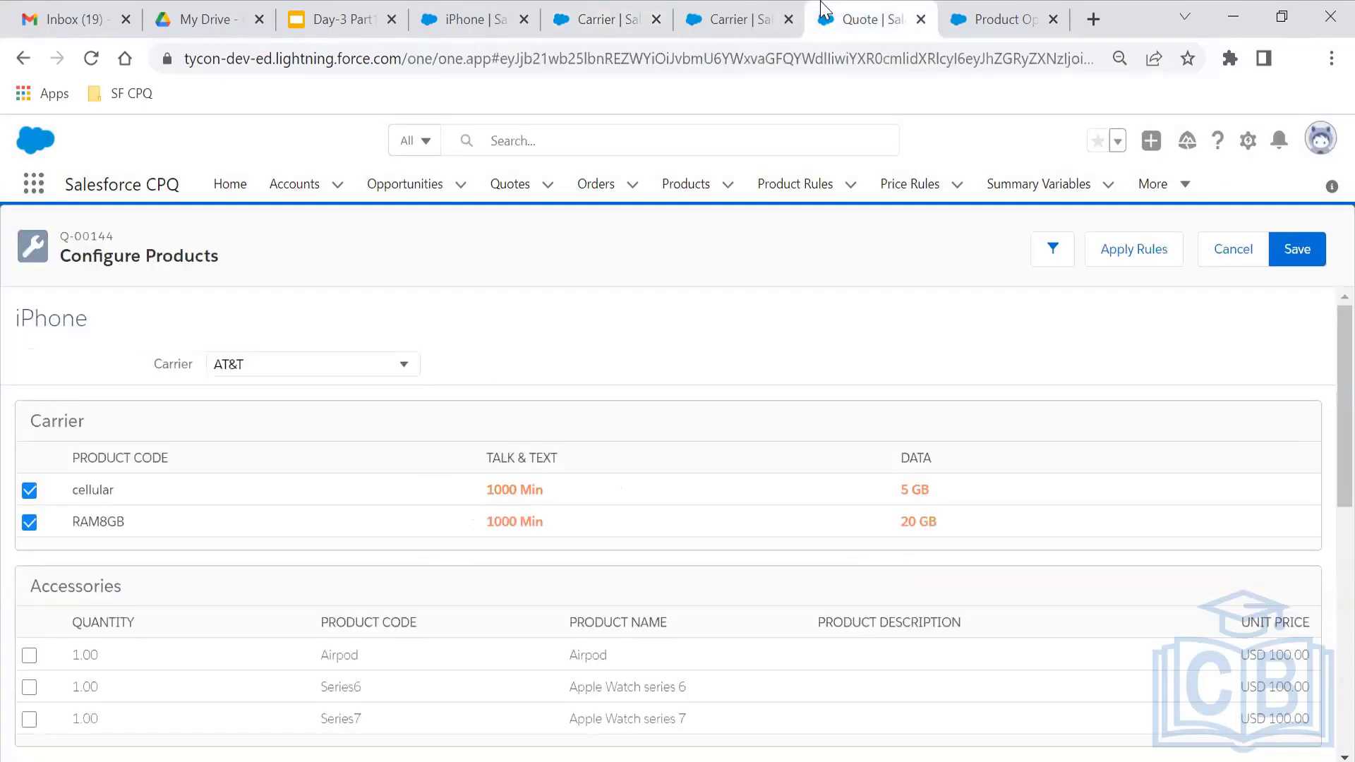
{"action": "left_click", "coordinate": [1215, 268]}
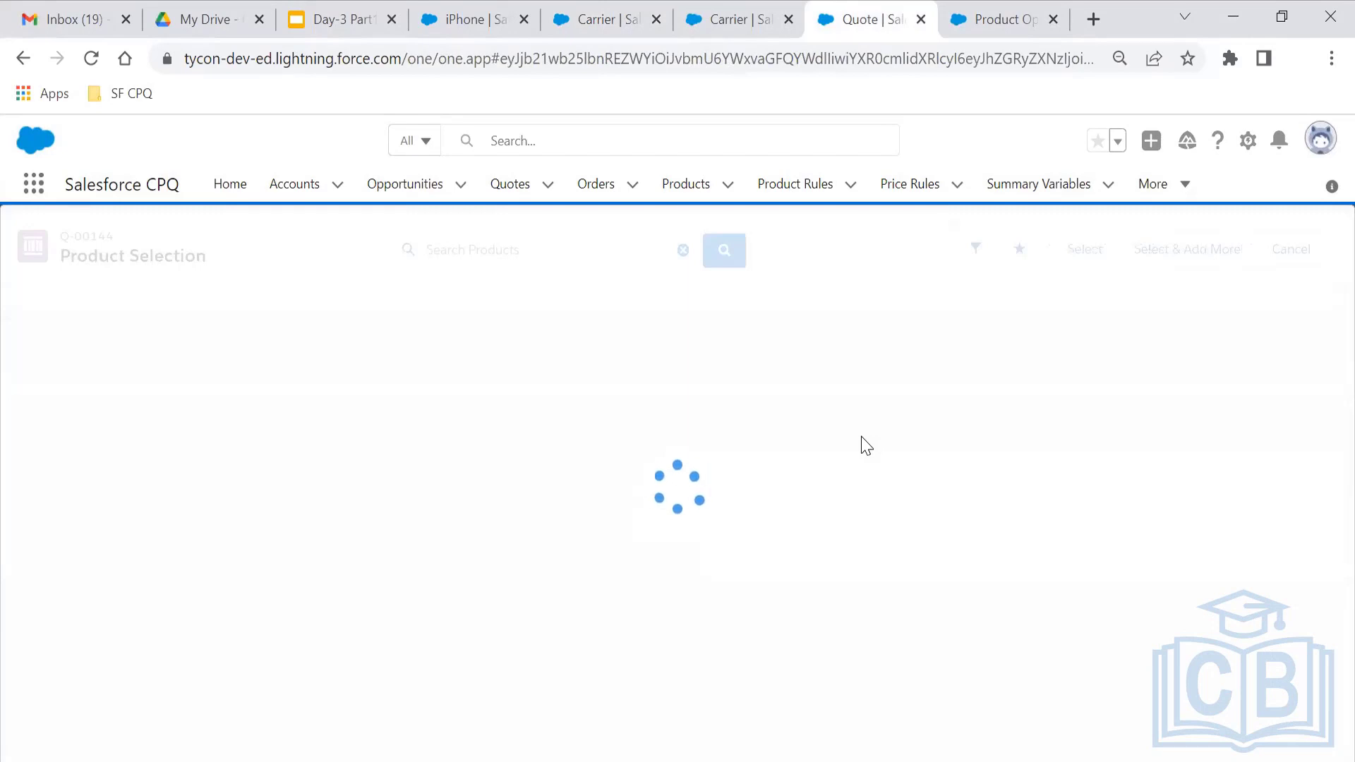
{"action": "left_click", "coordinate": [1296, 255]}
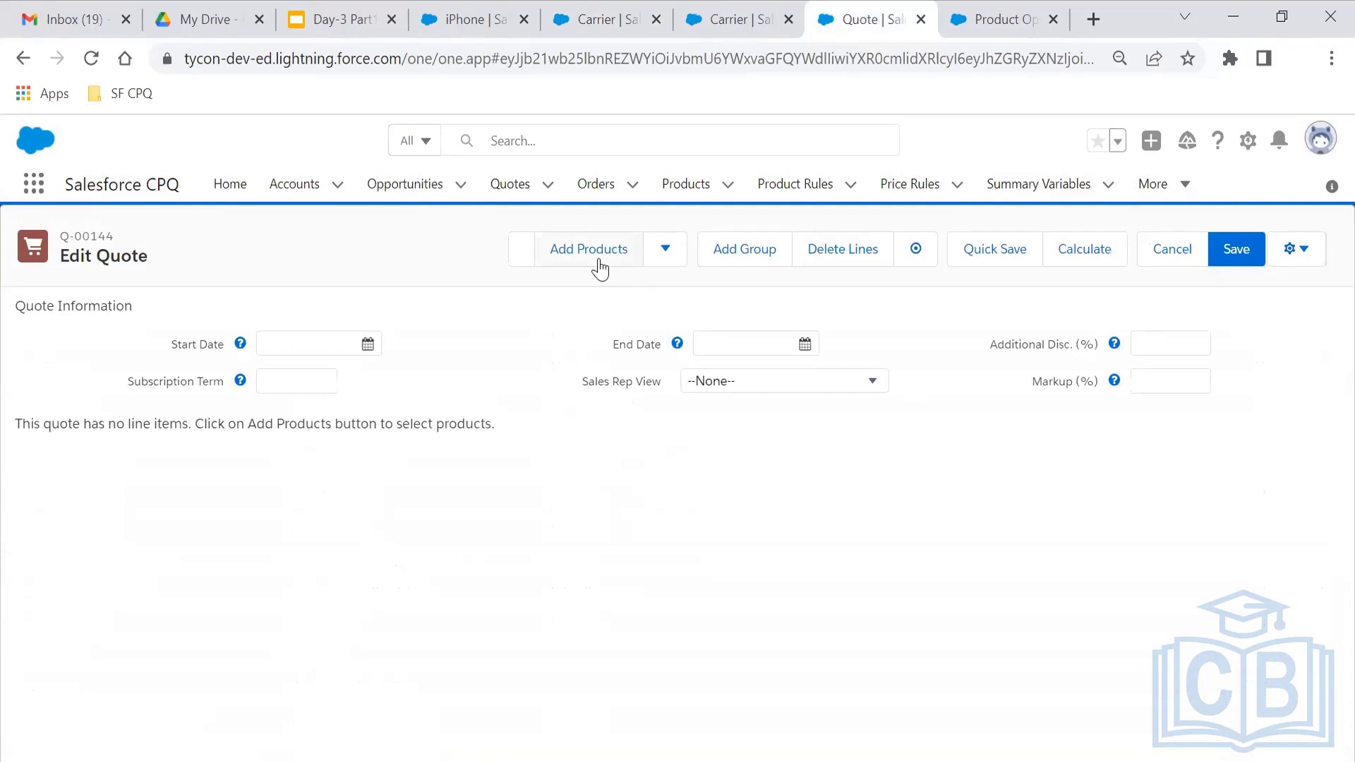
{"action": "left_click", "coordinate": [599, 263]}
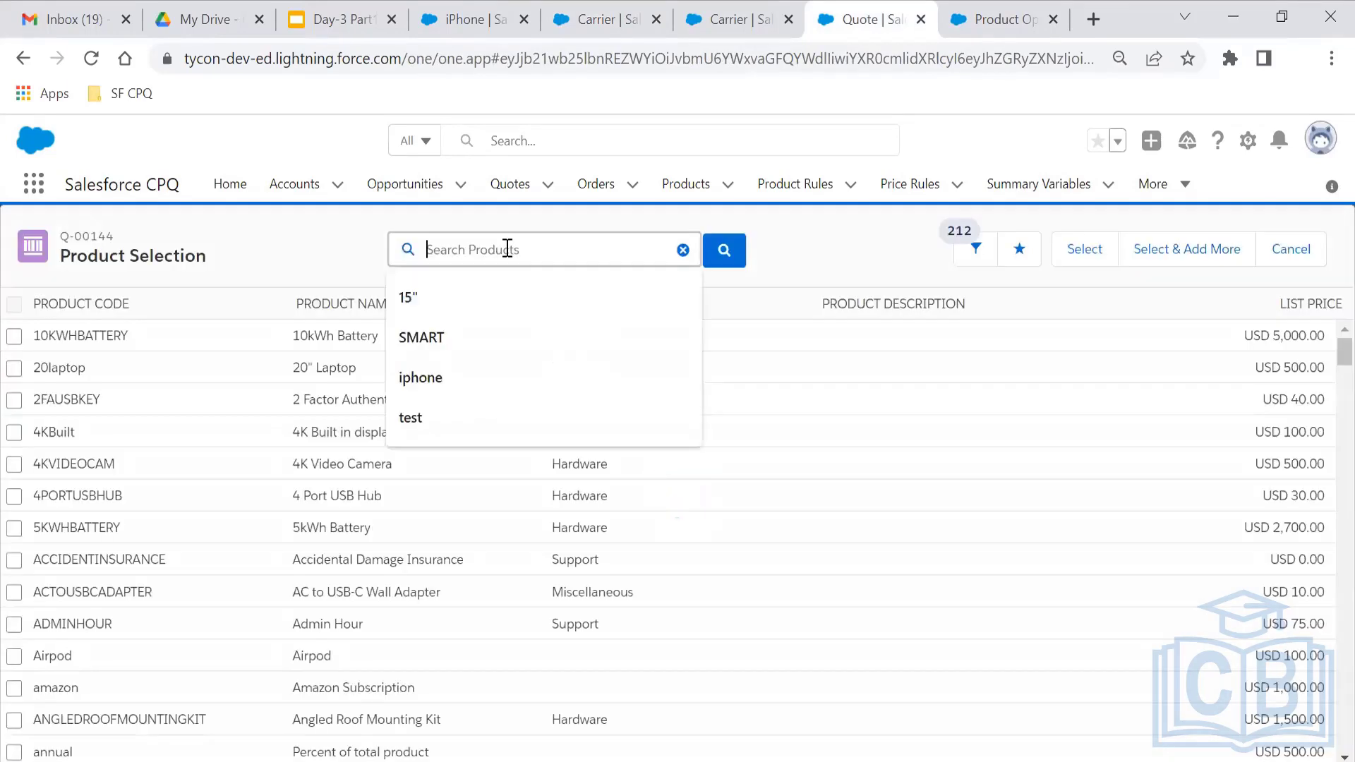
{"action": "type", "text": "iphone"}
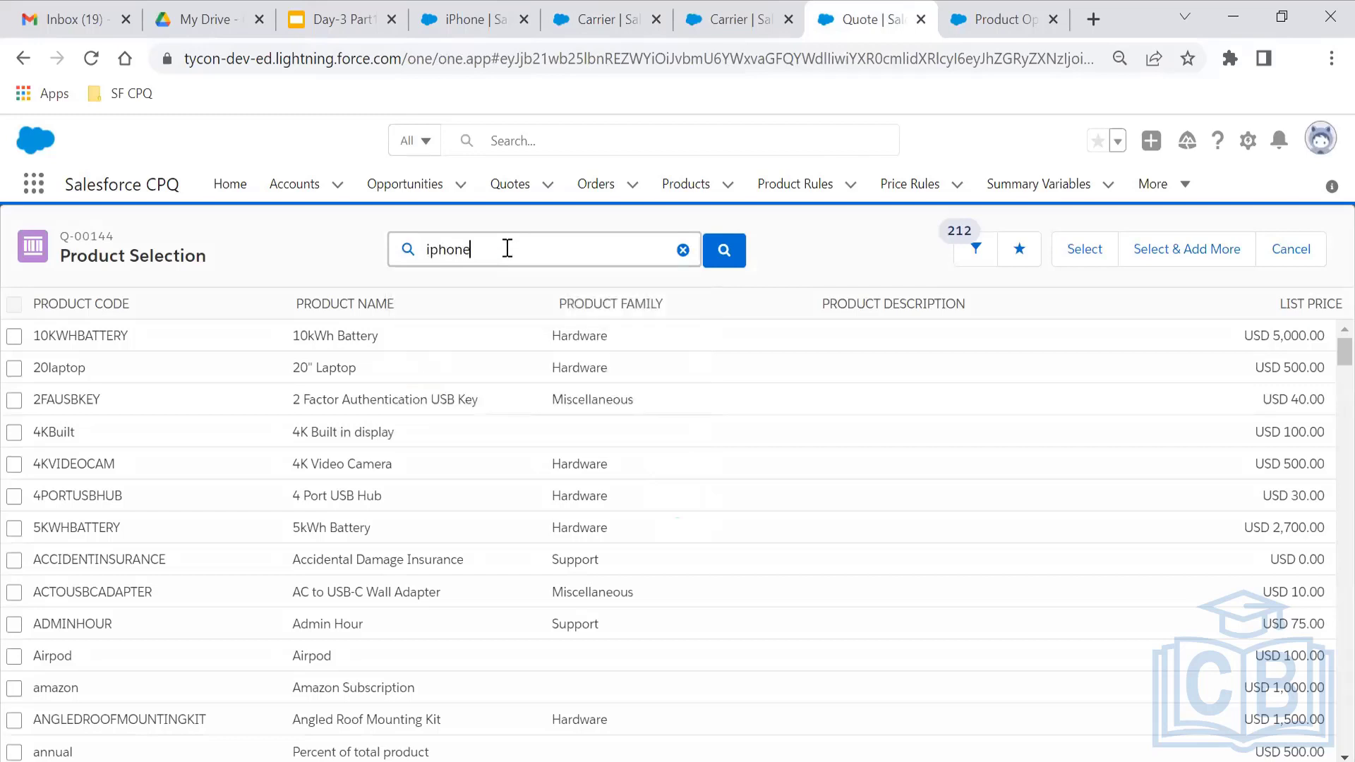
{"action": "key", "text": "Return"}
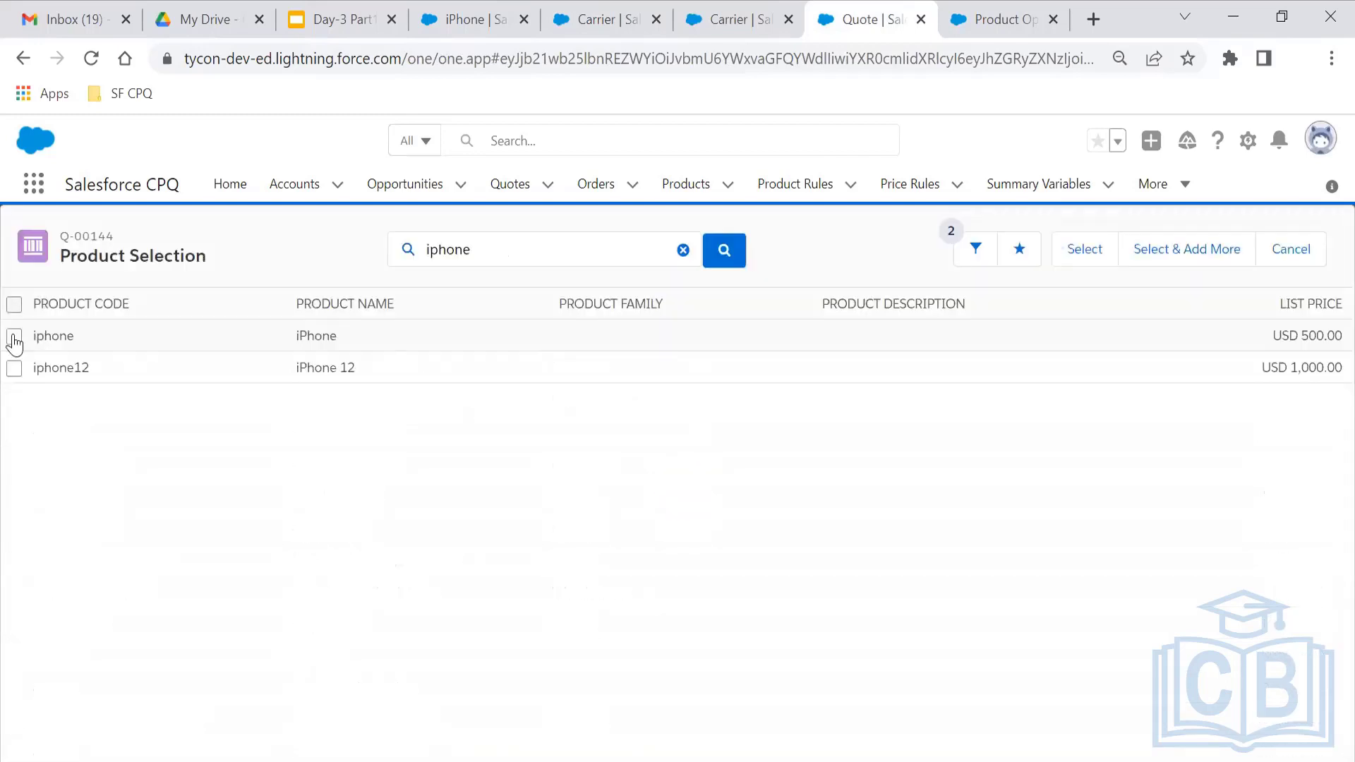
{"action": "left_click", "coordinate": [14, 337]}
{"action": "left_click", "coordinate": [1085, 250]}
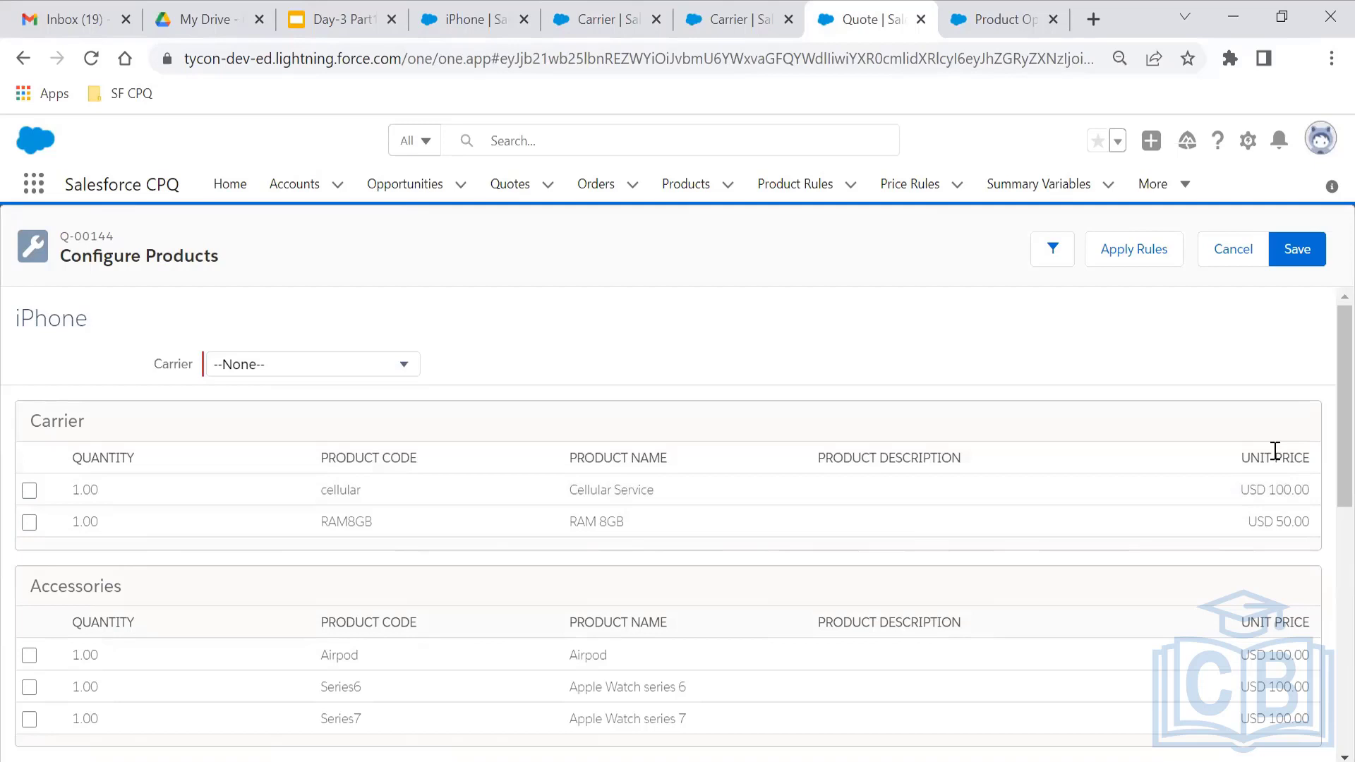
- Set the Carrier product feature's Configuration Field Set back to Cellular and save the record
{"action": "left_click", "coordinate": [602, 4]}
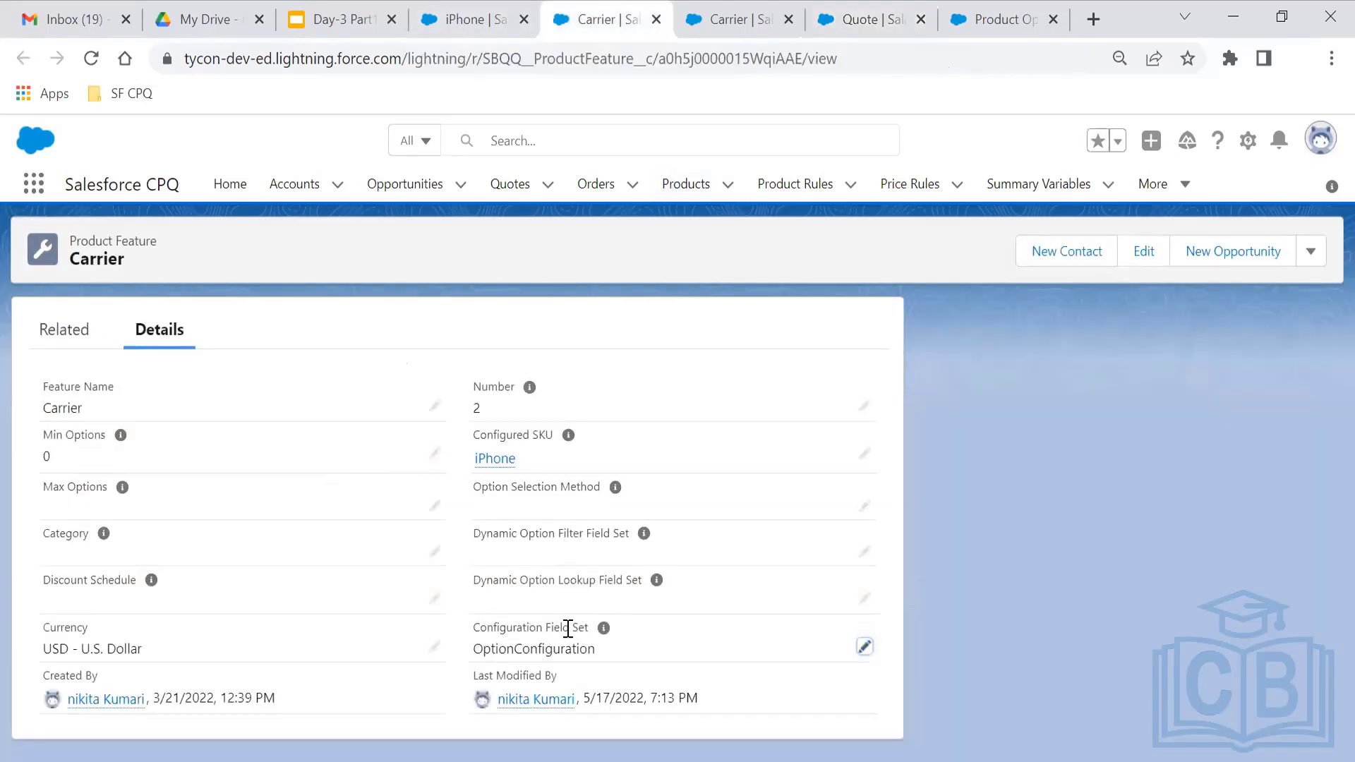
{"action": "left_click", "coordinate": [864, 647]}
{"action": "left_click", "coordinate": [779, 658]}
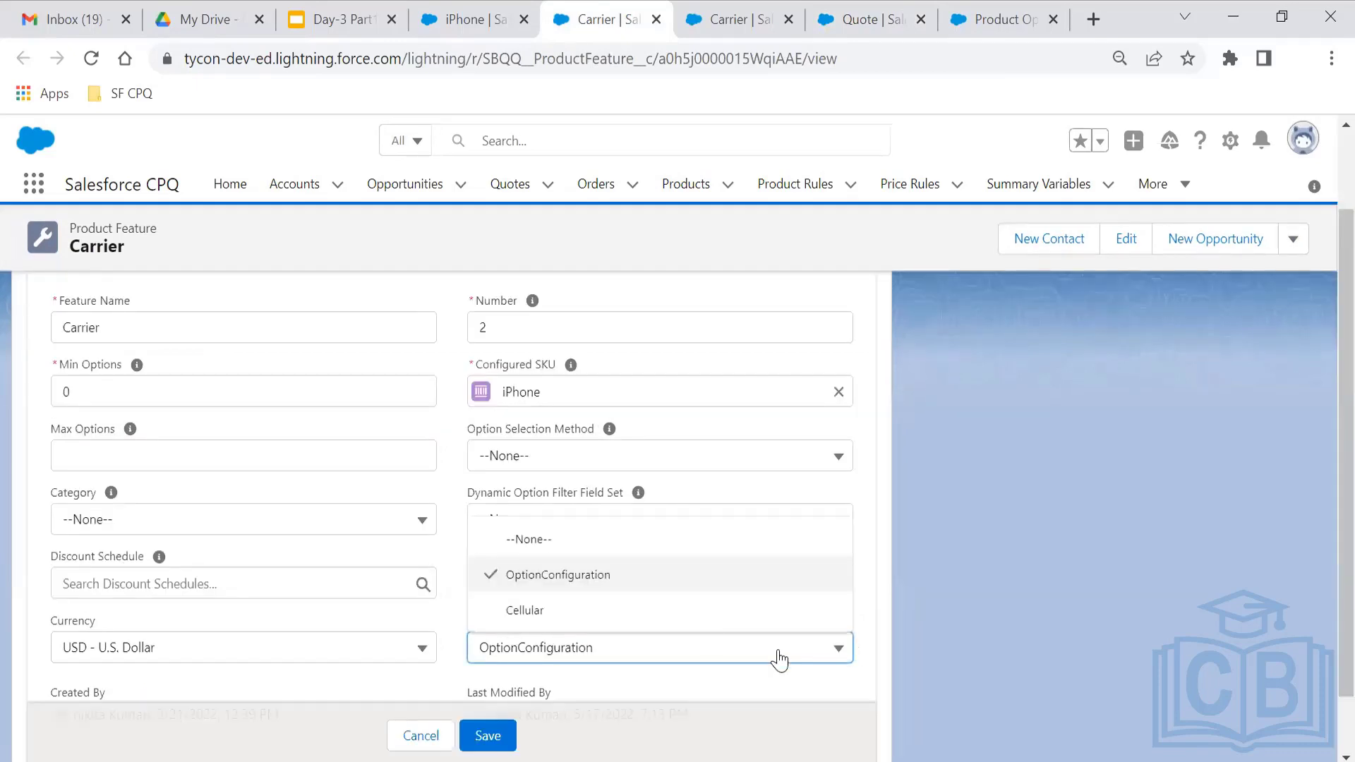
{"action": "left_click", "coordinate": [652, 613]}
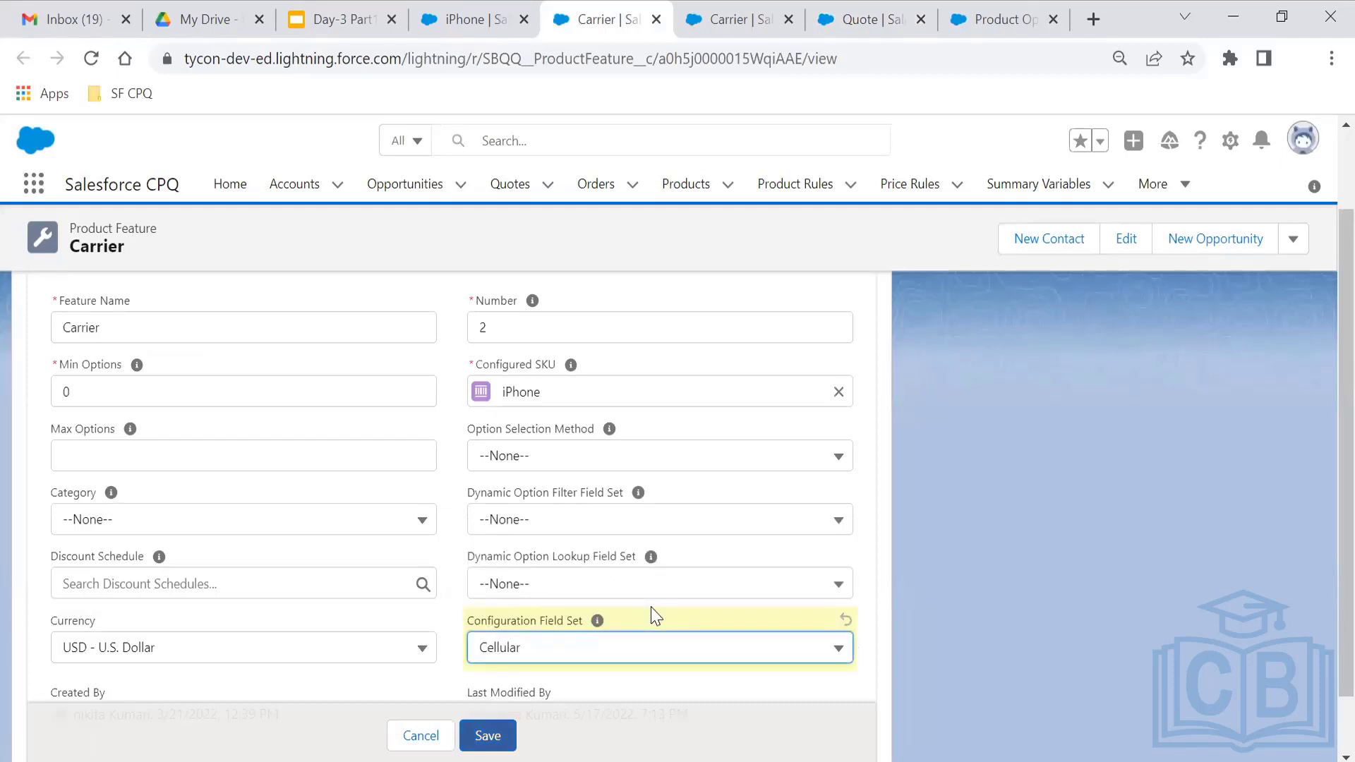
{"action": "left_click", "coordinate": [488, 736]}
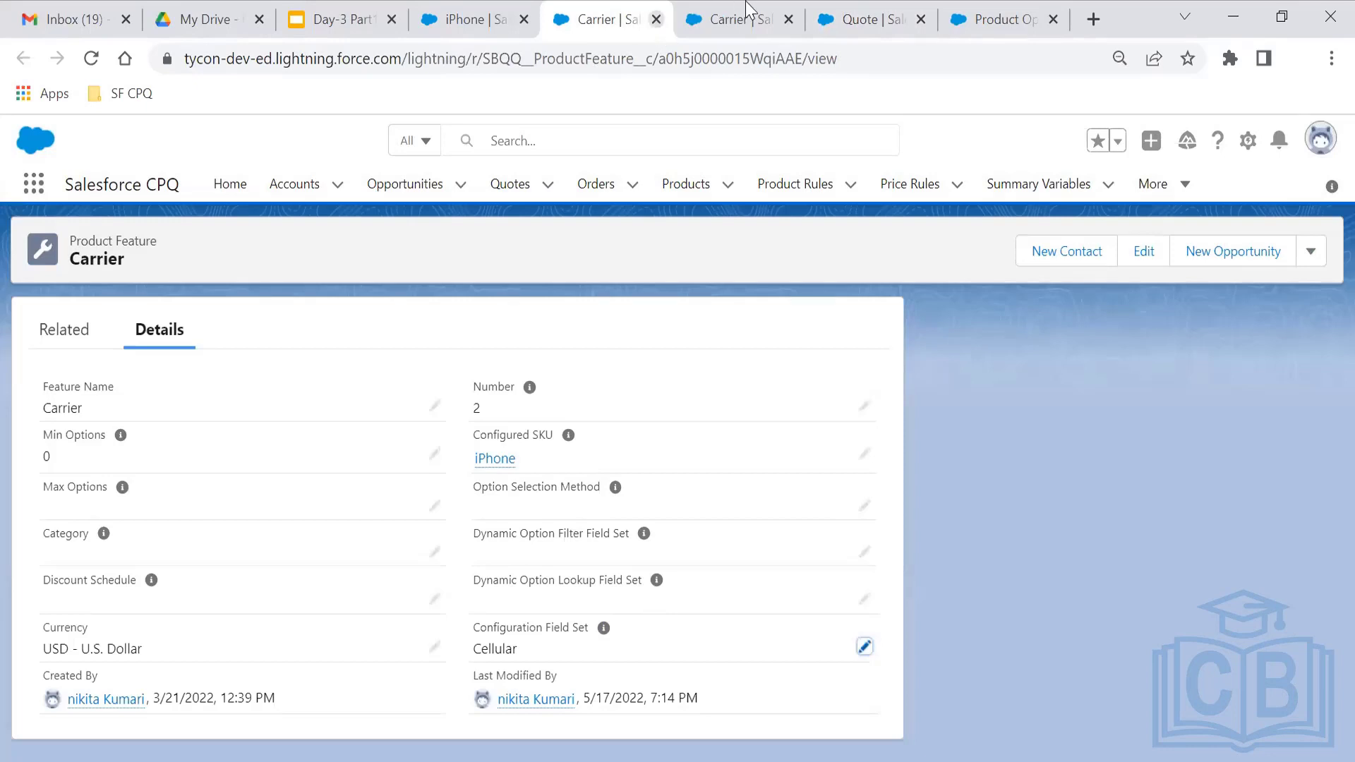
- Discard the quote's open iPhone configuration, search for "iphone" and select the iPhone product to reload its configuration with the Cellular field set
{"action": "left_click", "coordinate": [745, 1]}
{"action": "left_click", "coordinate": [861, 19]}
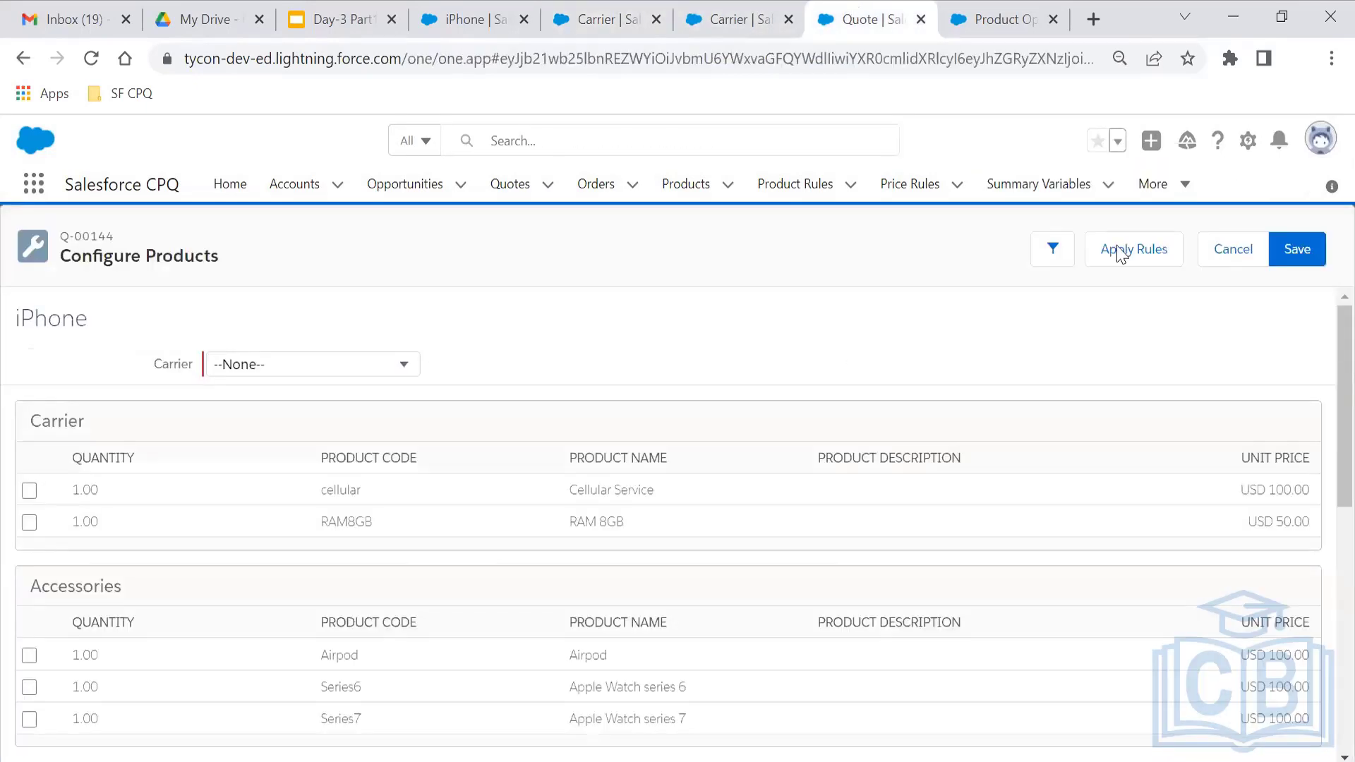
{"action": "left_click", "coordinate": [1216, 257]}
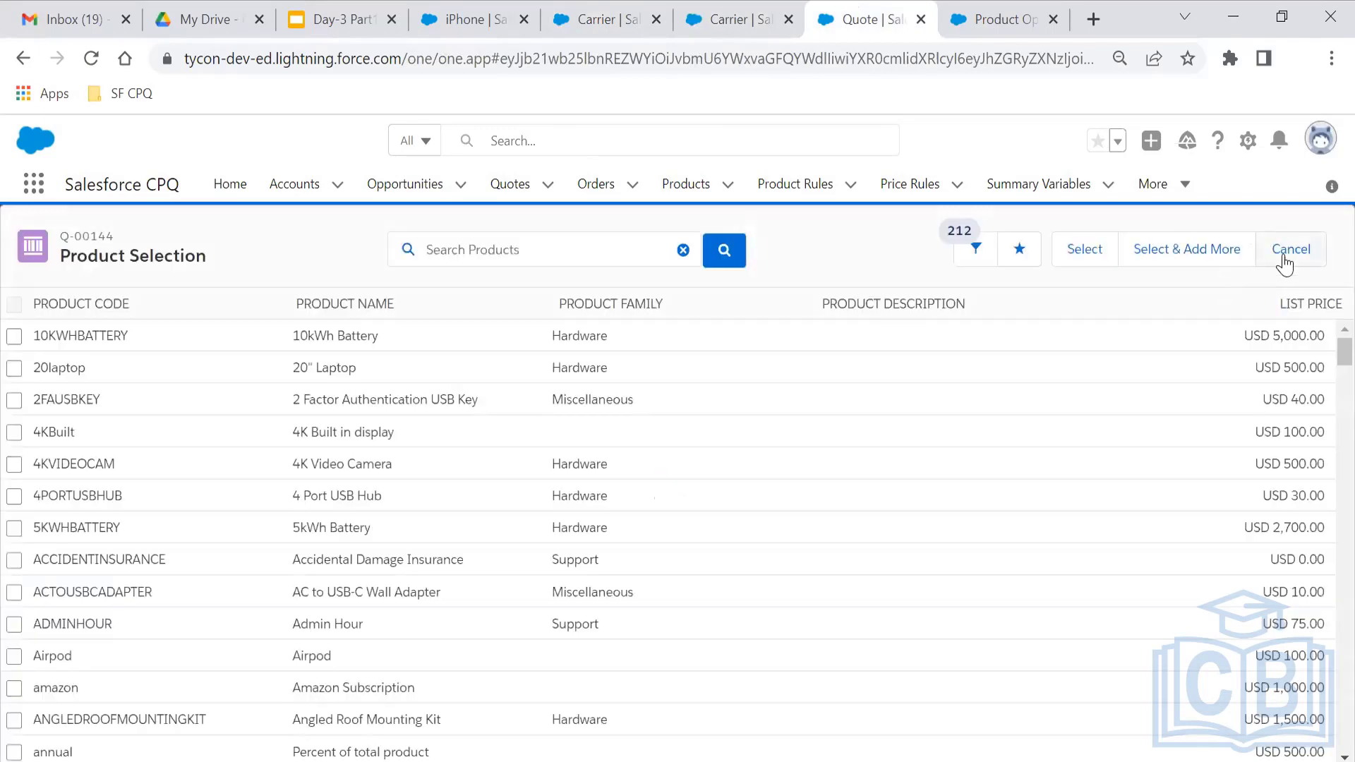
{"action": "left_click", "coordinate": [1288, 253]}
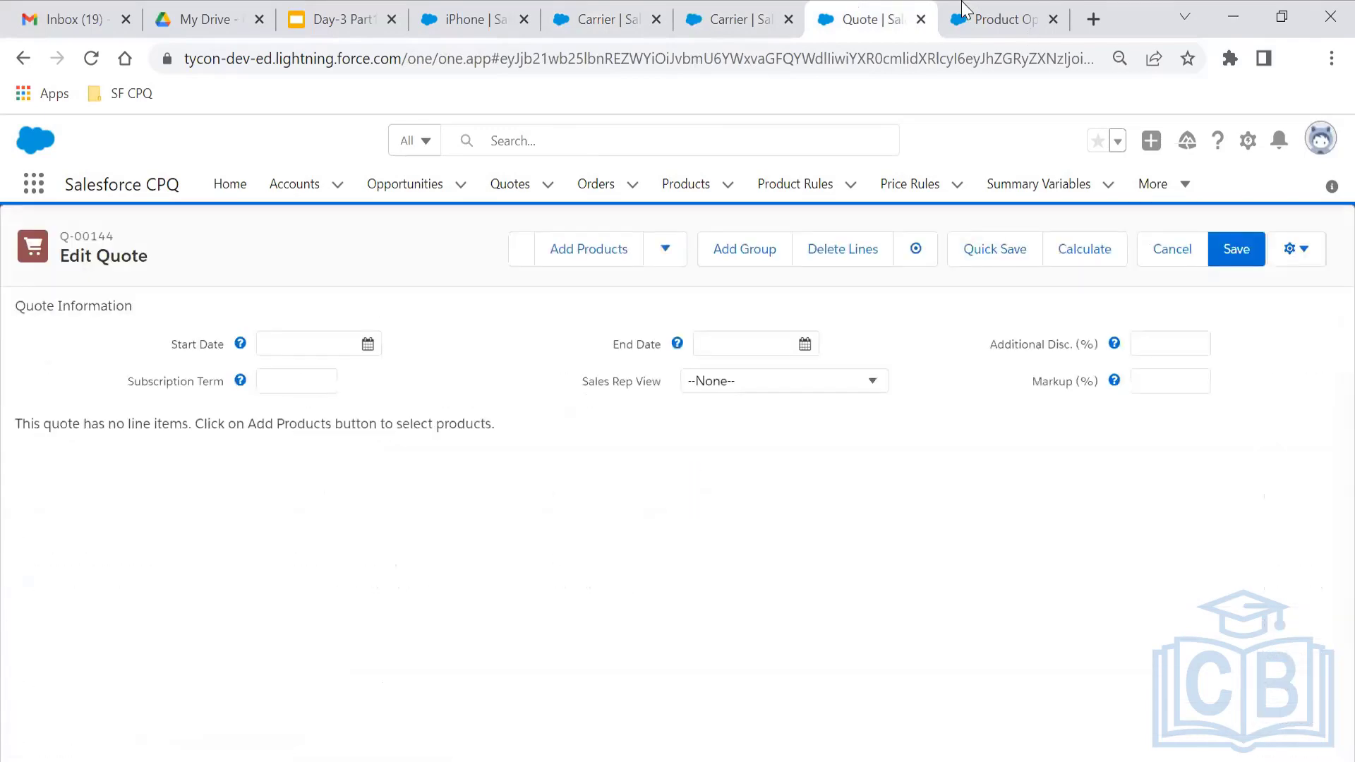
{"action": "left_click", "coordinate": [591, 250]}
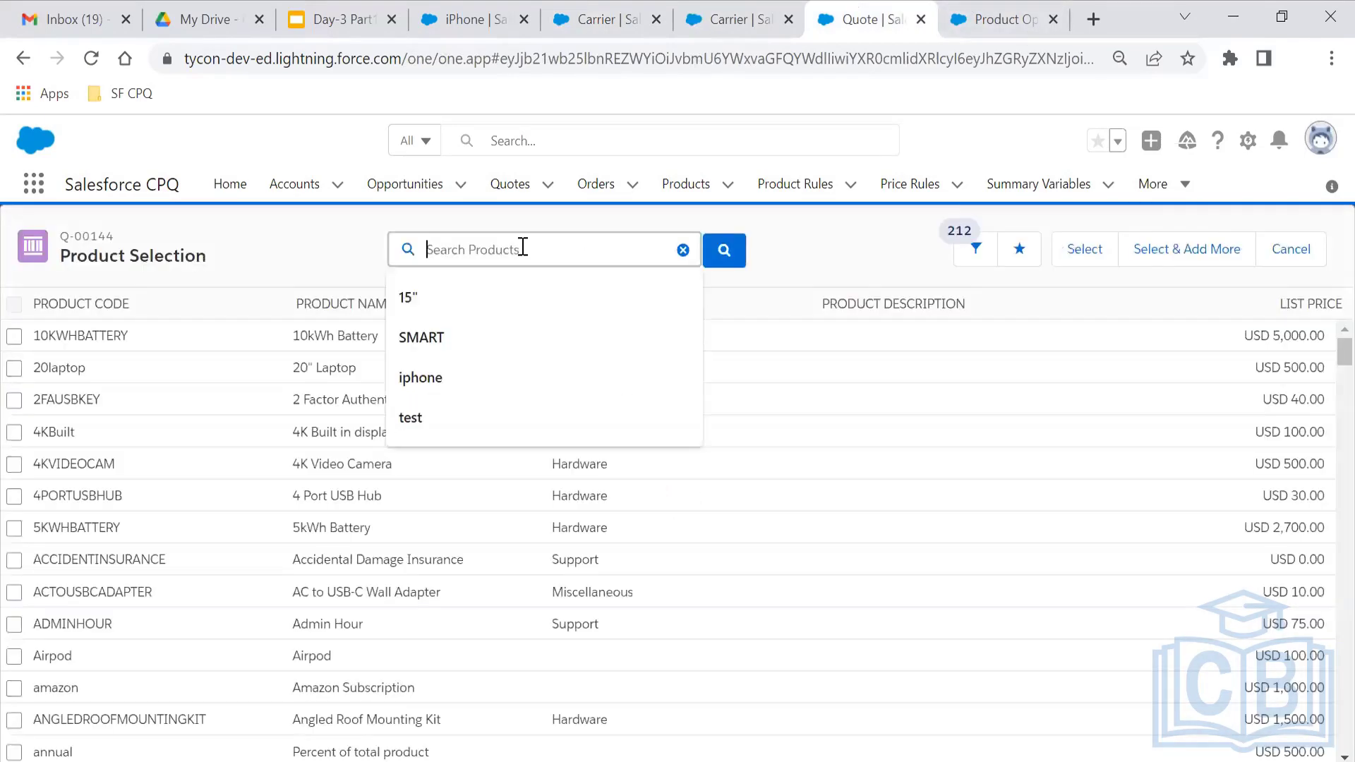
{"action": "type", "text": "iphone"}
{"action": "key", "text": "Return"}
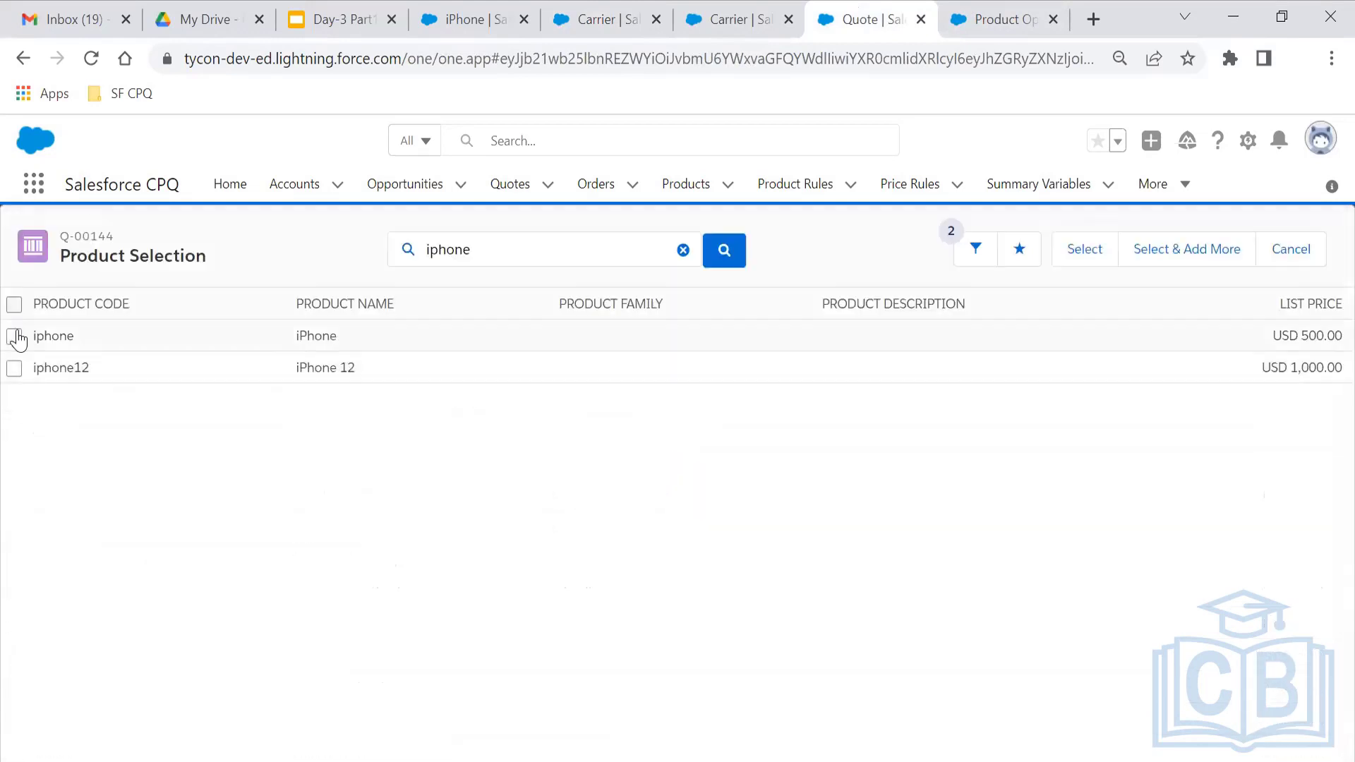
{"action": "left_click", "coordinate": [15, 336]}
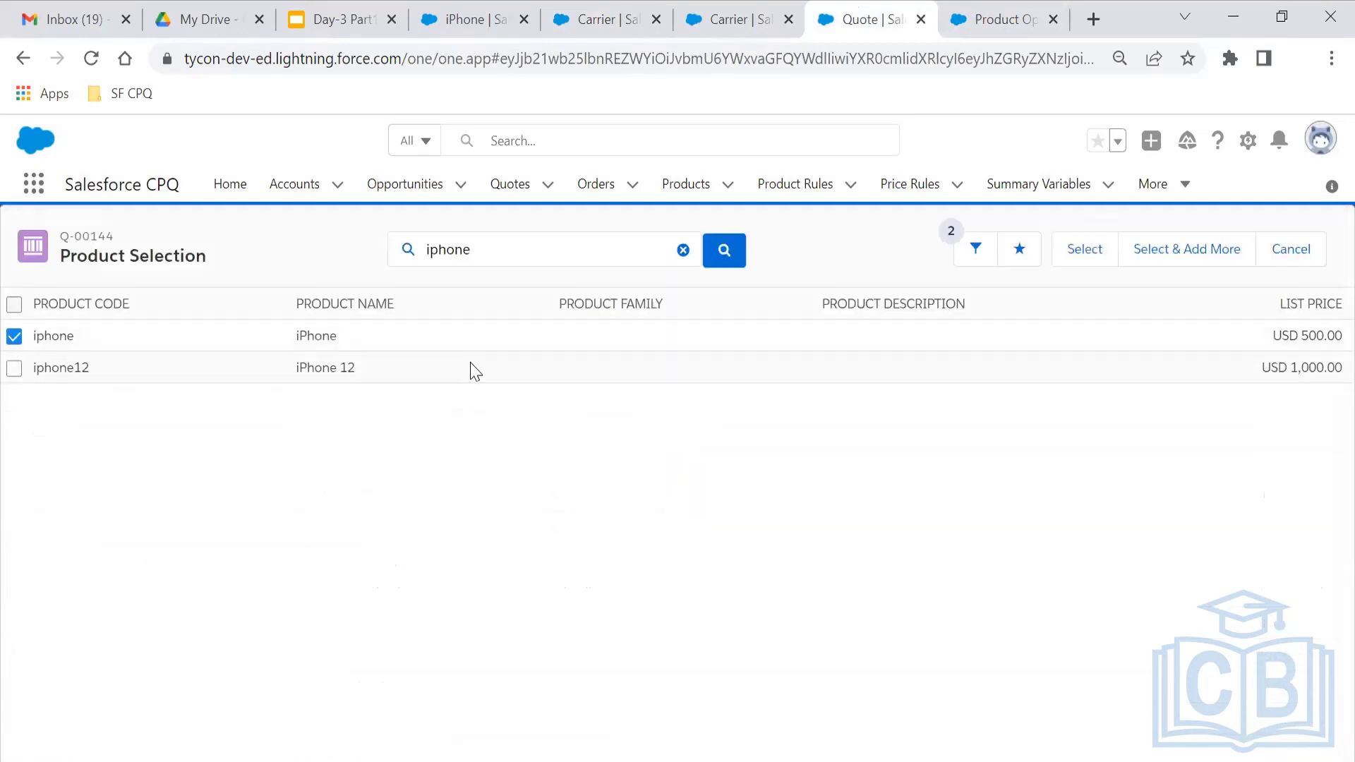
{"action": "left_click", "coordinate": [1085, 263]}
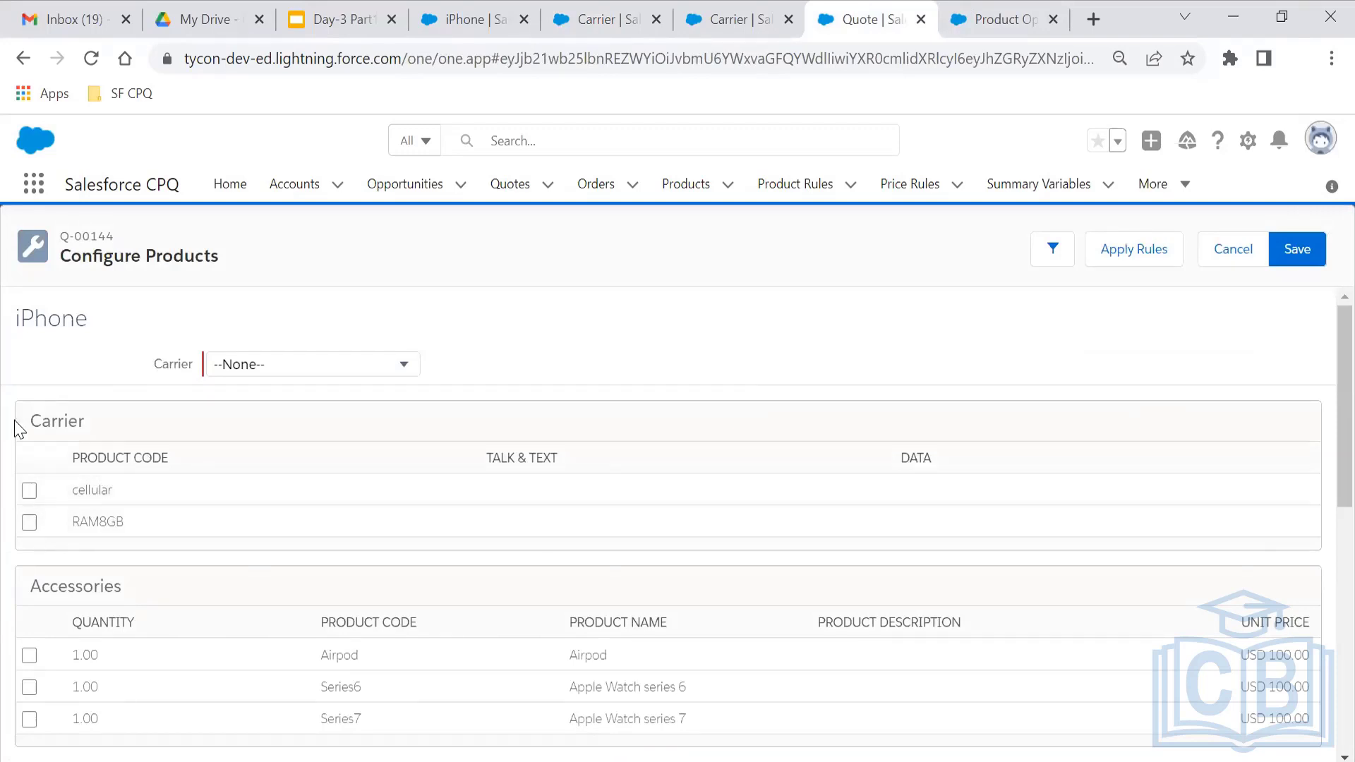
- Point out the Carrier feature heading and set the iPhone's Carrier attribute to T Mobile
{"action": "double_click", "coordinate": [89, 412]}
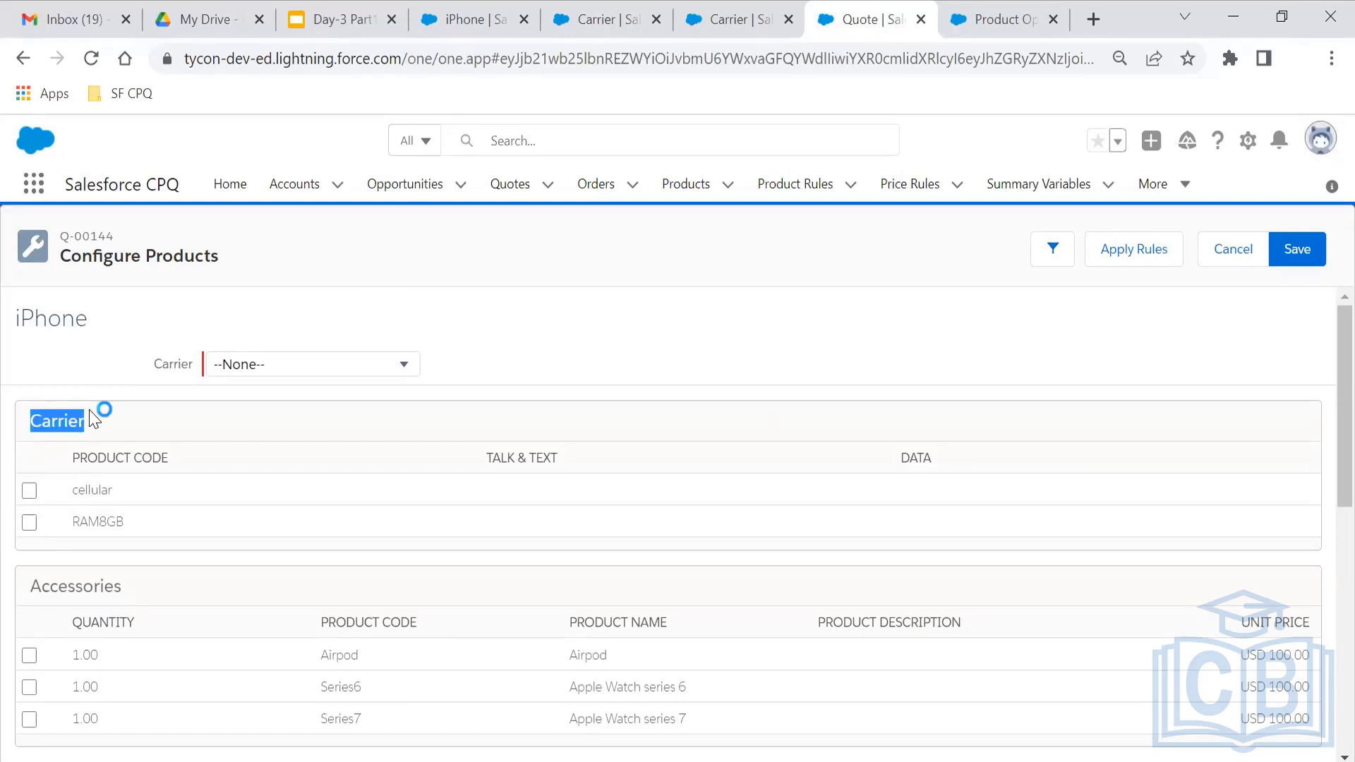
{"action": "left_click", "coordinate": [94, 418]}
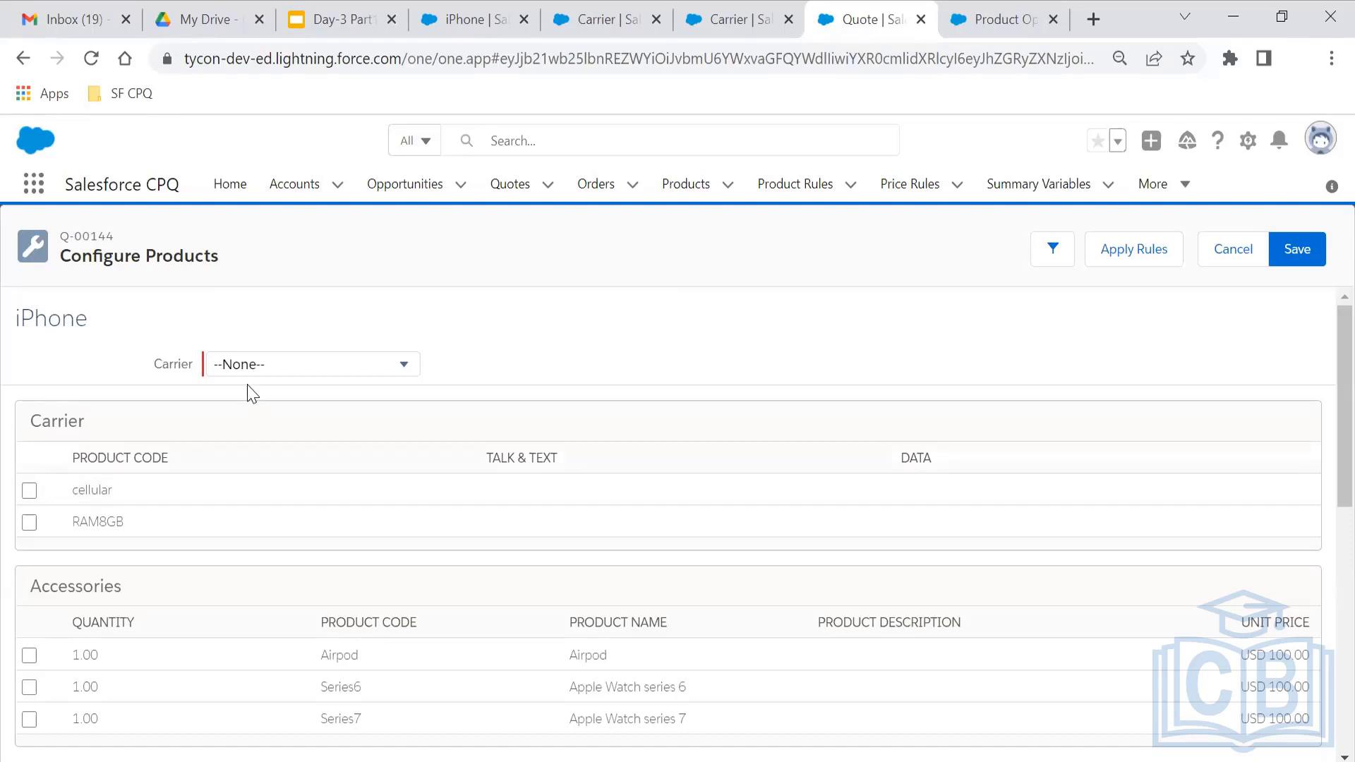
{"action": "left_click", "coordinate": [289, 374]}
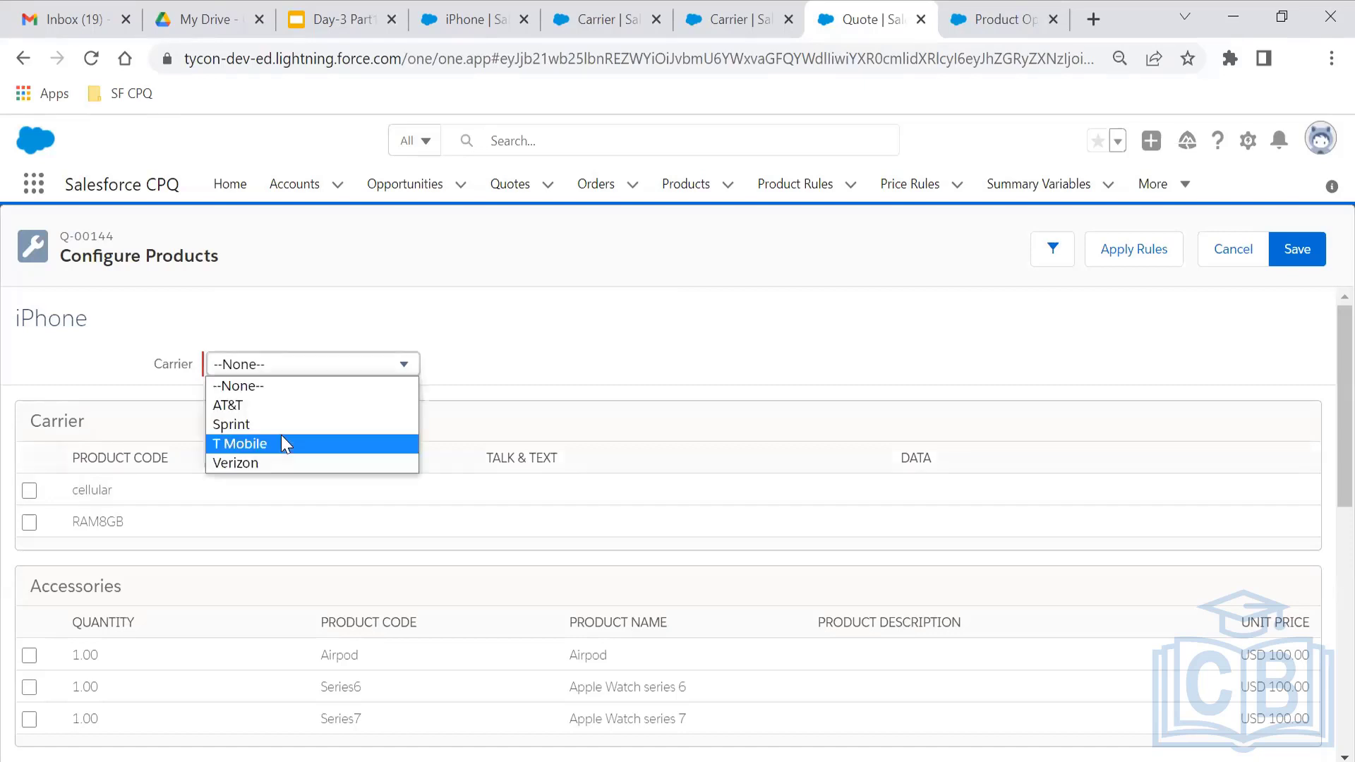
{"action": "left_click", "coordinate": [281, 439]}
- Review the Carrier feature, Carrier configuration attribute and iPhone product records in turn, ending on the iPhone's features list
{"action": "left_click", "coordinate": [647, 3]}
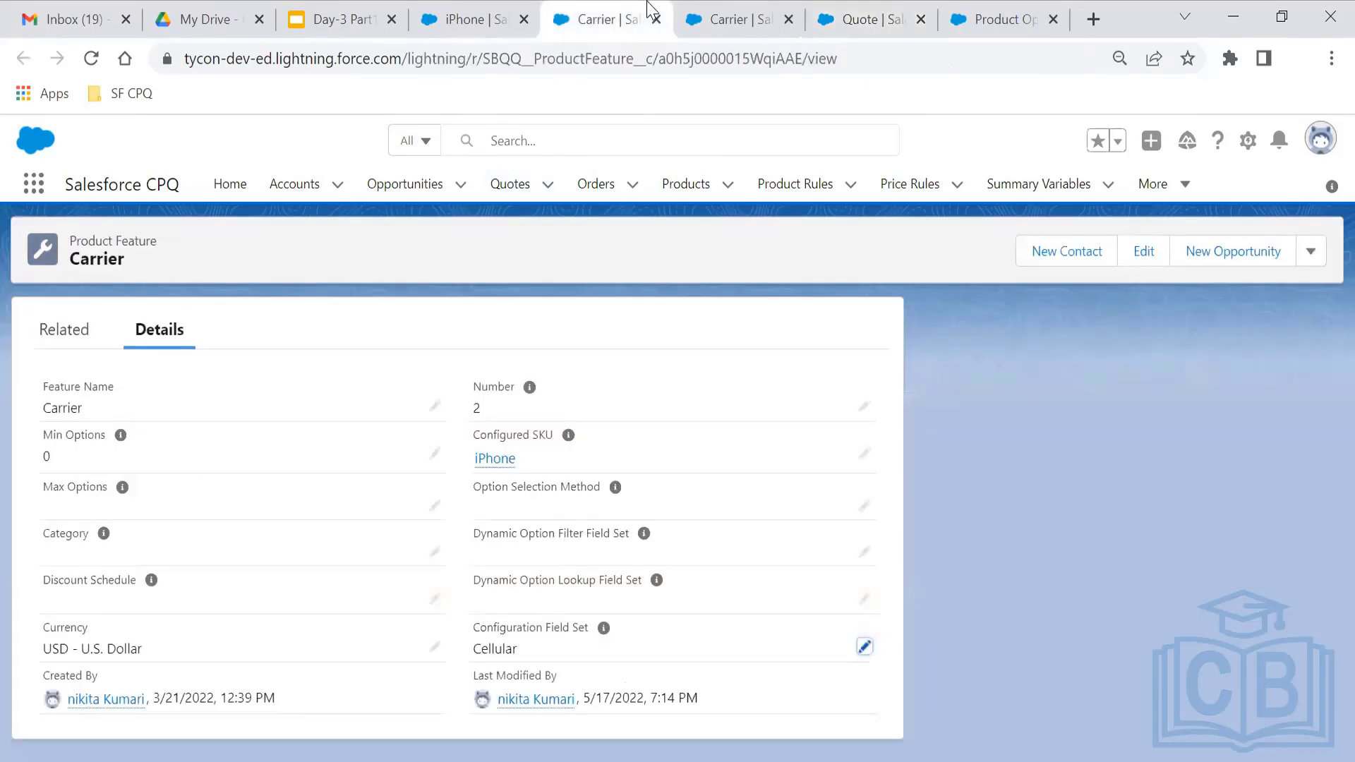
{"action": "left_click", "coordinate": [508, 7]}
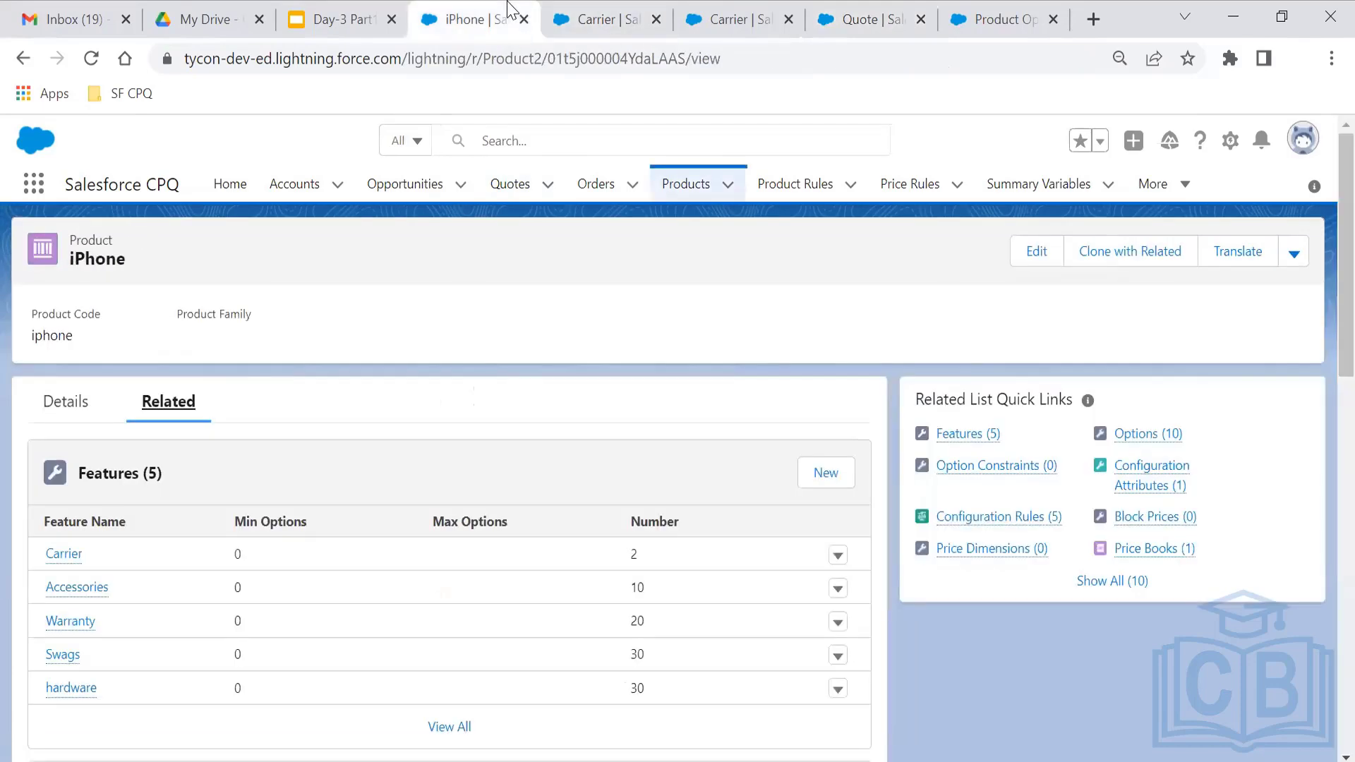
{"action": "left_click", "coordinate": [603, 2]}
{"action": "left_click", "coordinate": [465, 3]}
{"action": "left_click", "coordinate": [638, 14]}
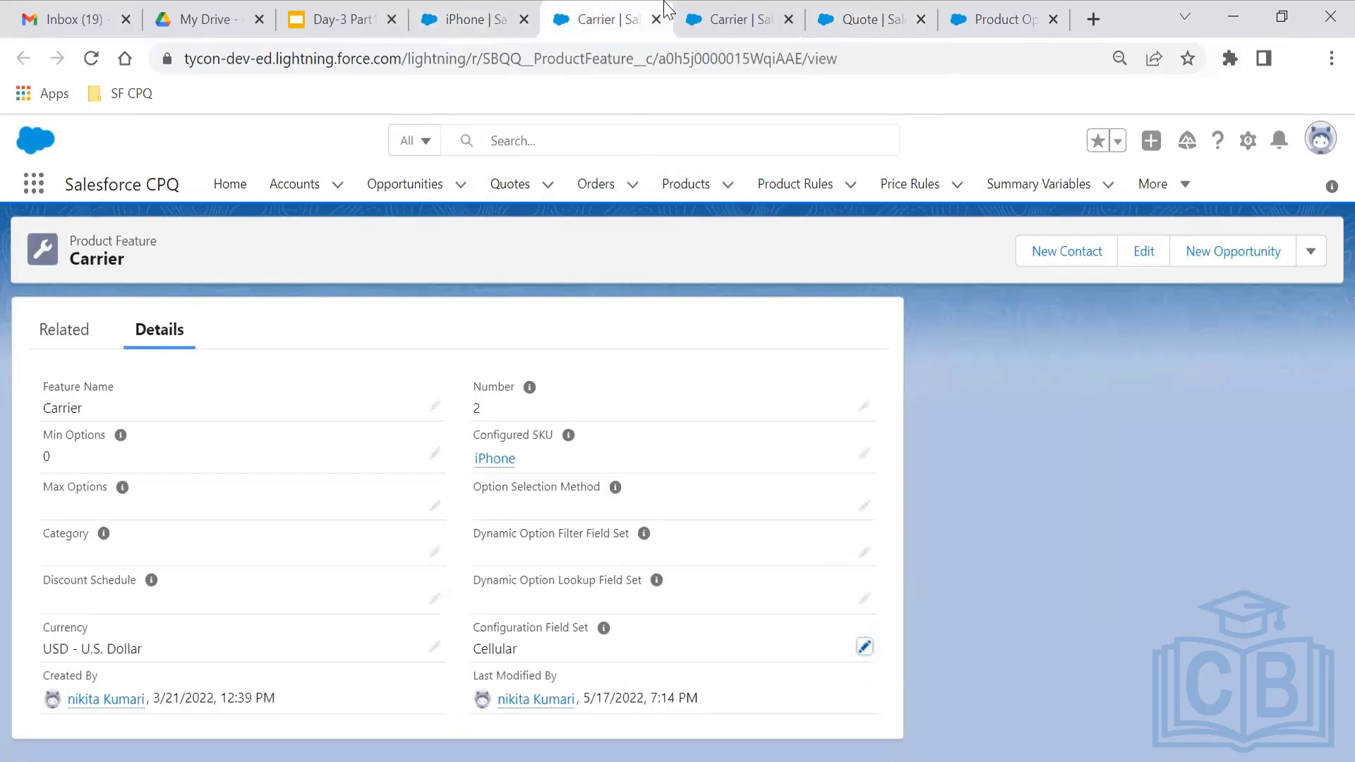
{"action": "left_click", "coordinate": [706, 13]}
{"action": "left_click", "coordinate": [614, 9]}
{"action": "left_click", "coordinate": [518, 2]}
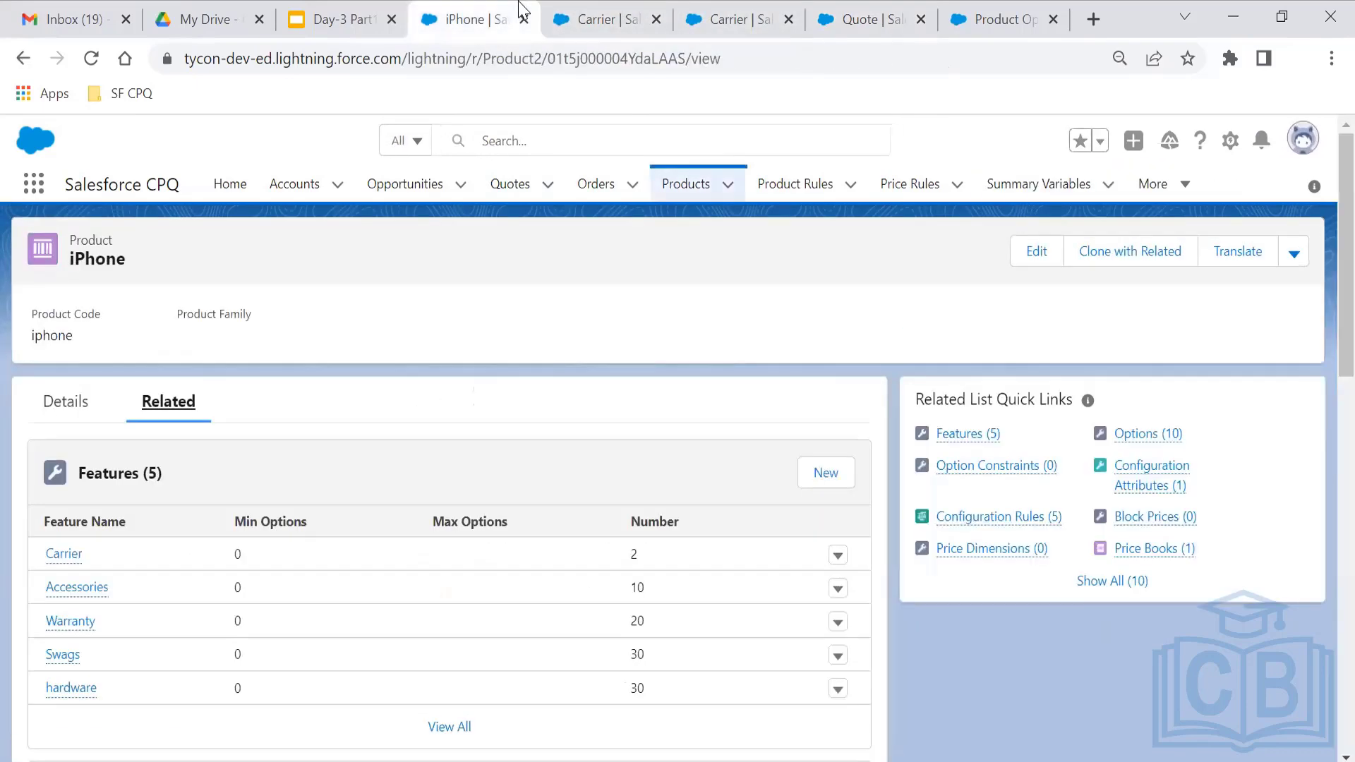
{"action": "left_click", "coordinate": [33, 184]}
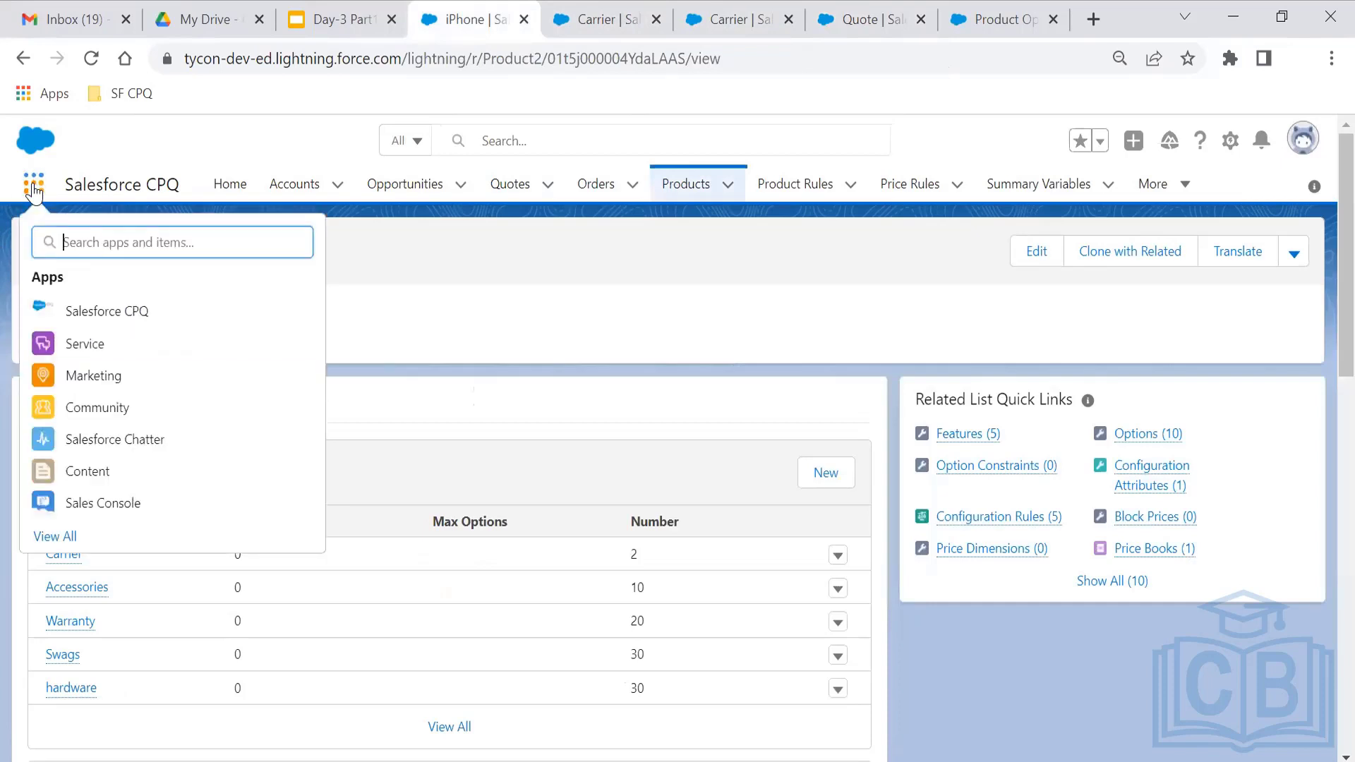
{"action": "left_click", "coordinate": [567, 374]}
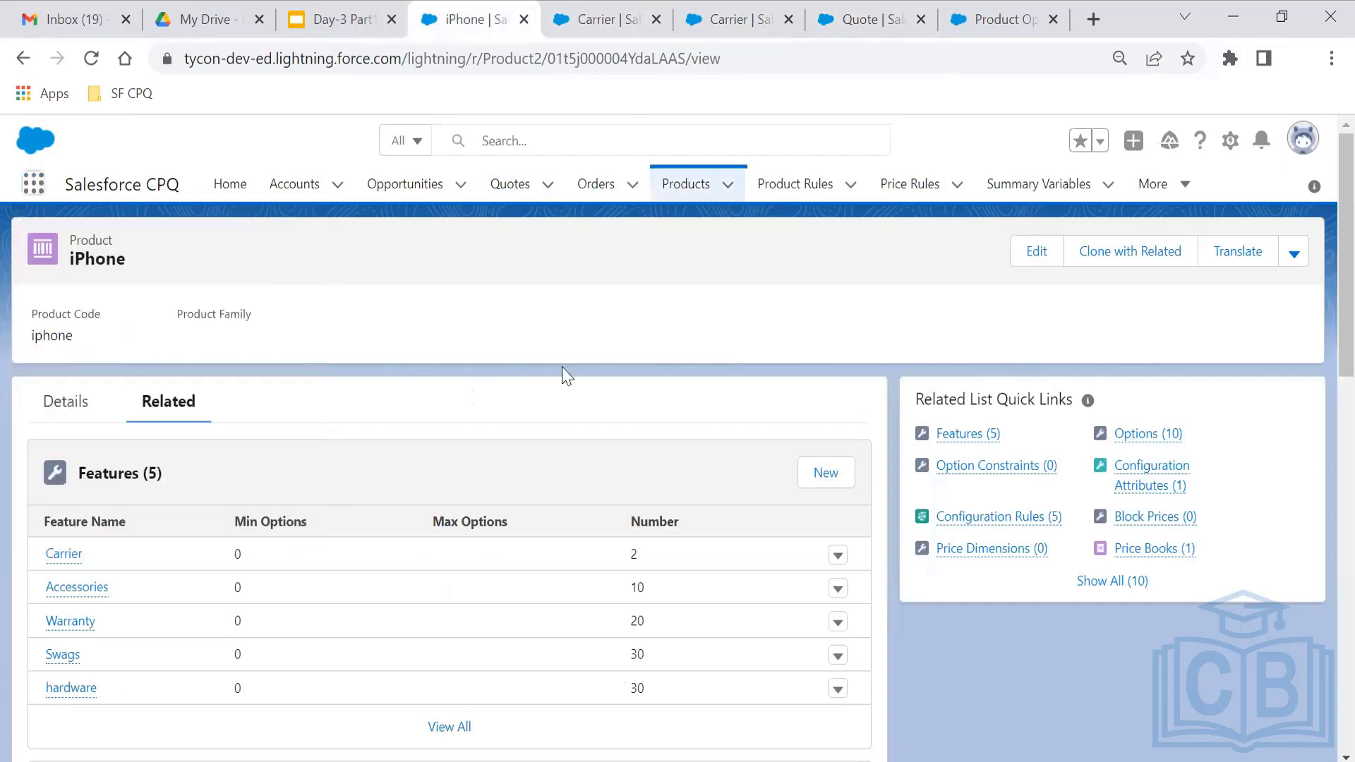
- Compare the option columns in the quote's iPhone configuration with the Product Option object's Cellular field set, checking the Carrier configuration attribute as well
{"action": "left_click", "coordinate": [879, 3]}
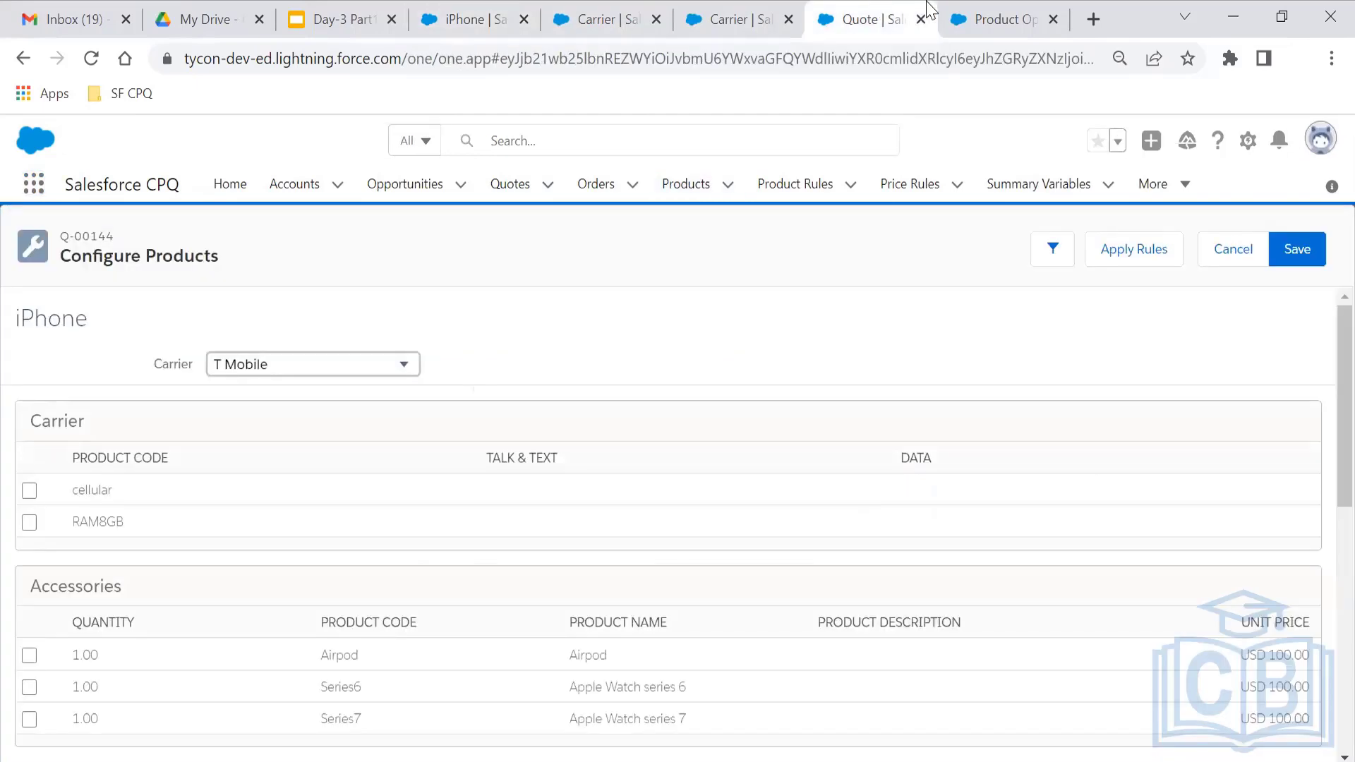
{"action": "left_click", "coordinate": [1002, 8]}
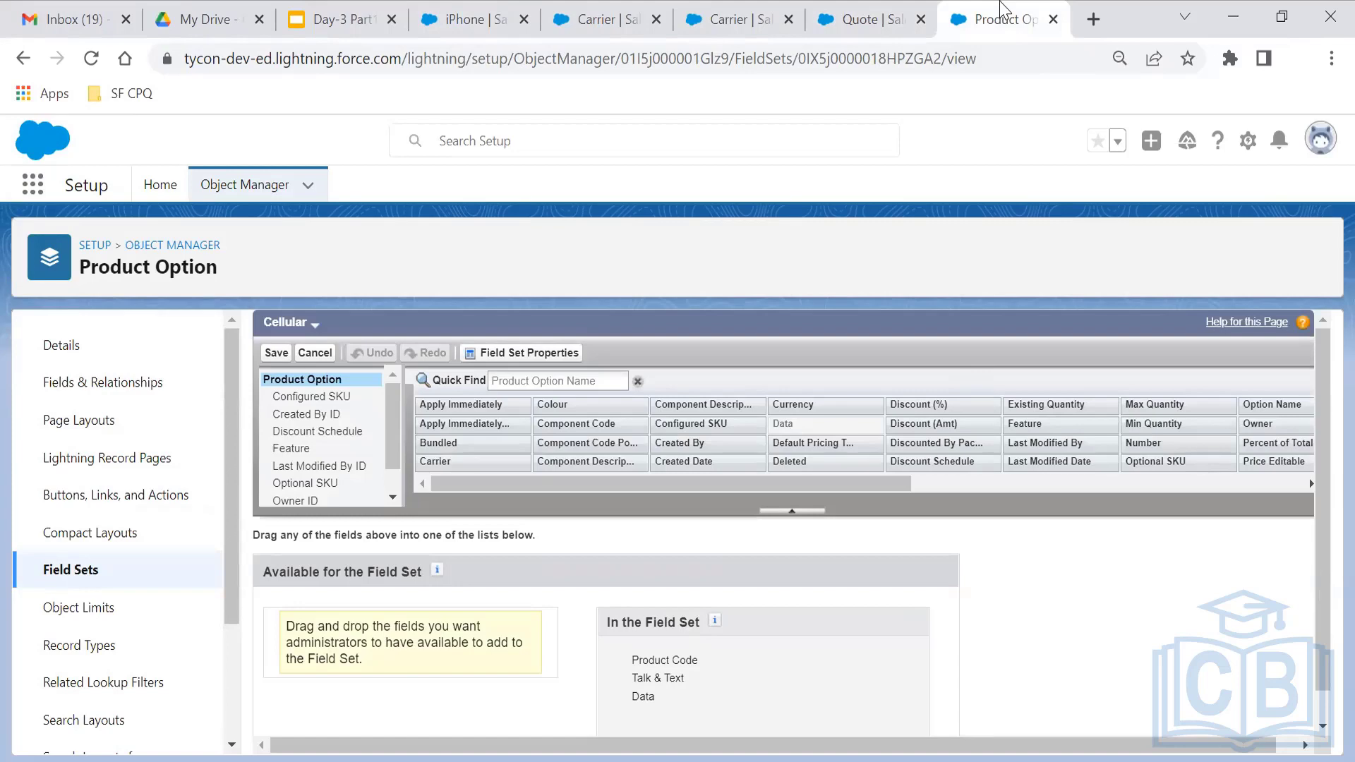
{"action": "left_click", "coordinate": [879, 7]}
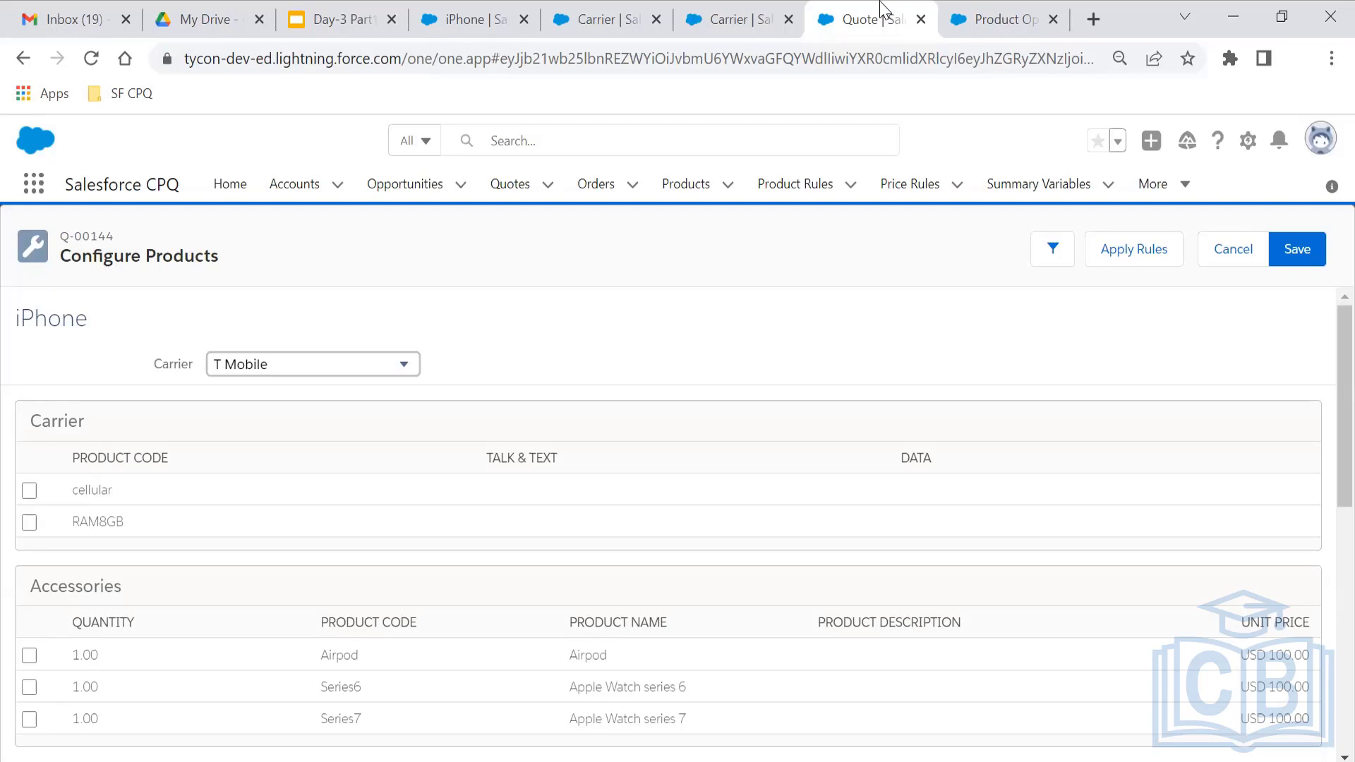
{"action": "left_click", "coordinate": [972, 13]}
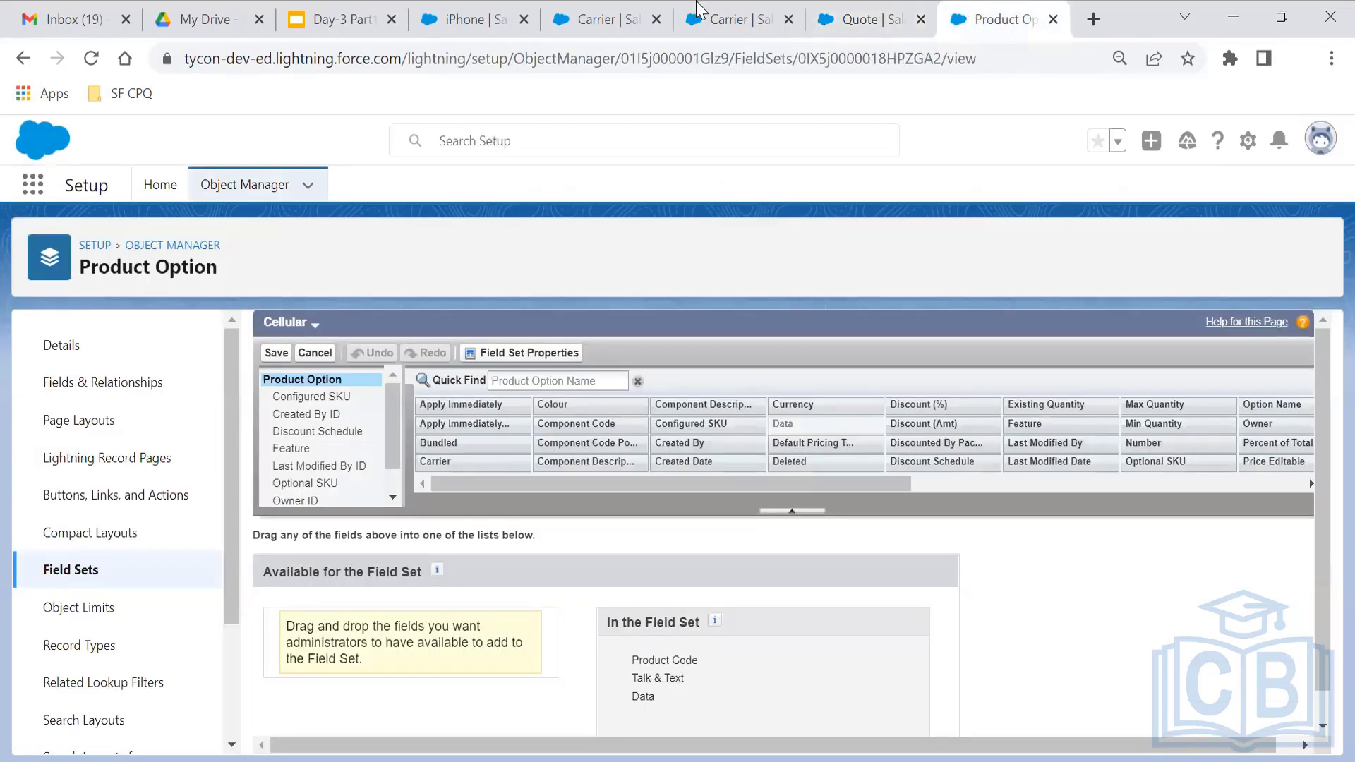
{"action": "left_click", "coordinate": [713, 12]}
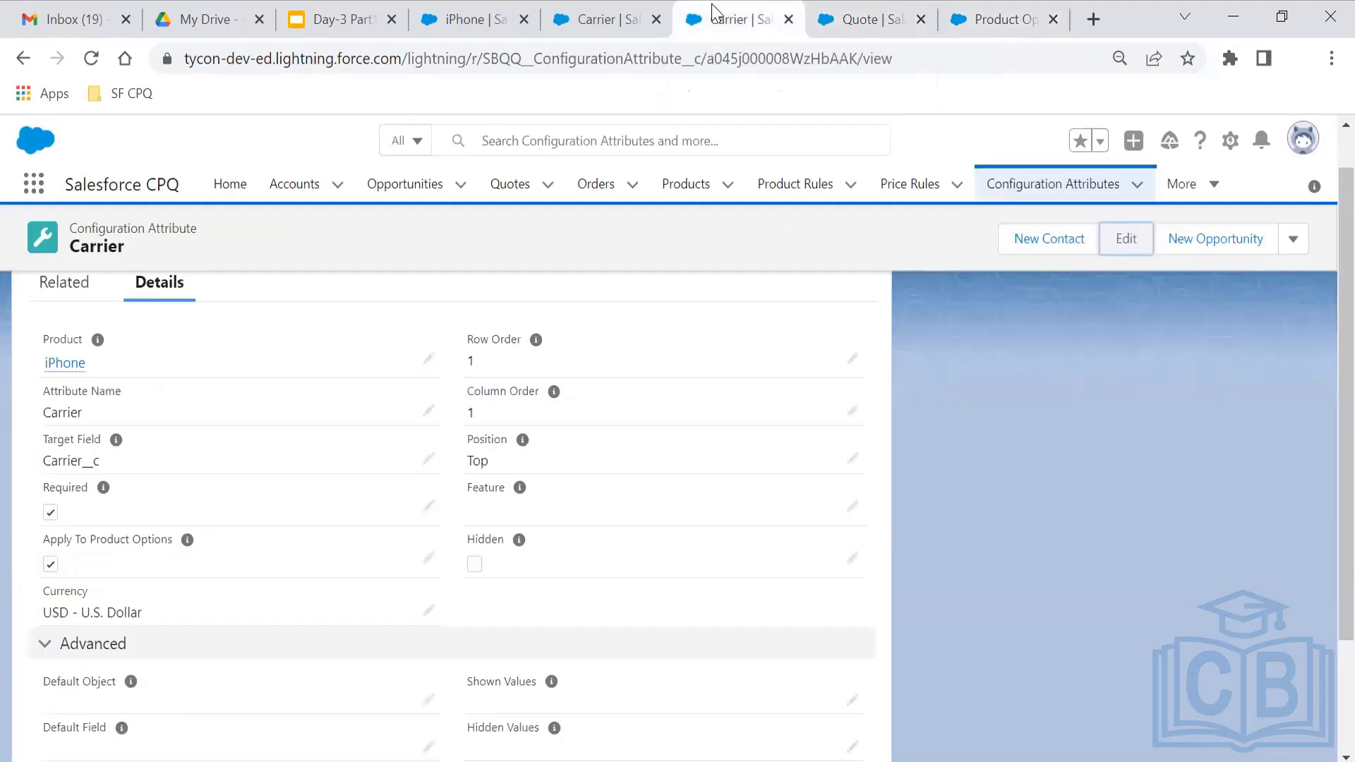
{"action": "left_click", "coordinate": [974, 13]}
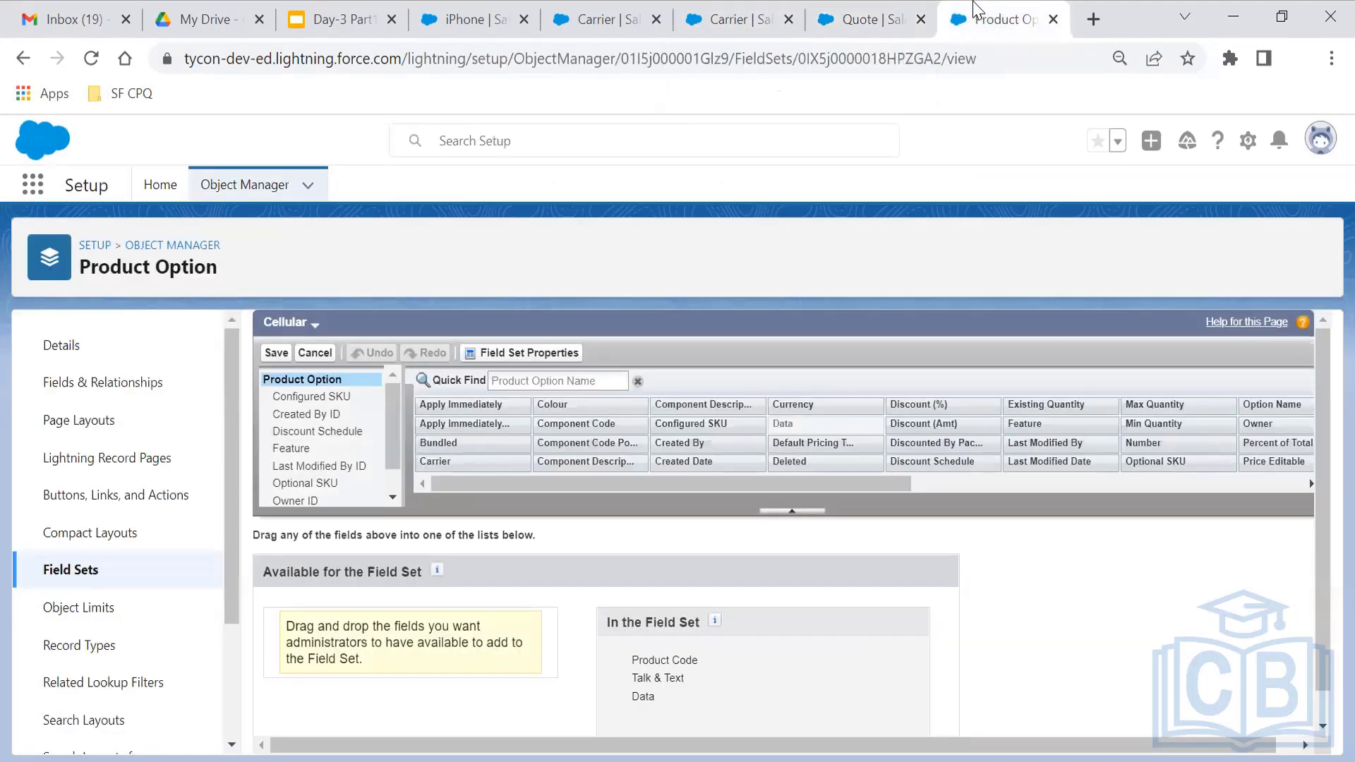
- Point out the Talk & Text column and Carrier heading in the iPhone configuration and the Configuration Field Set on the Carrier feature record
{"action": "left_click", "coordinate": [860, 13]}
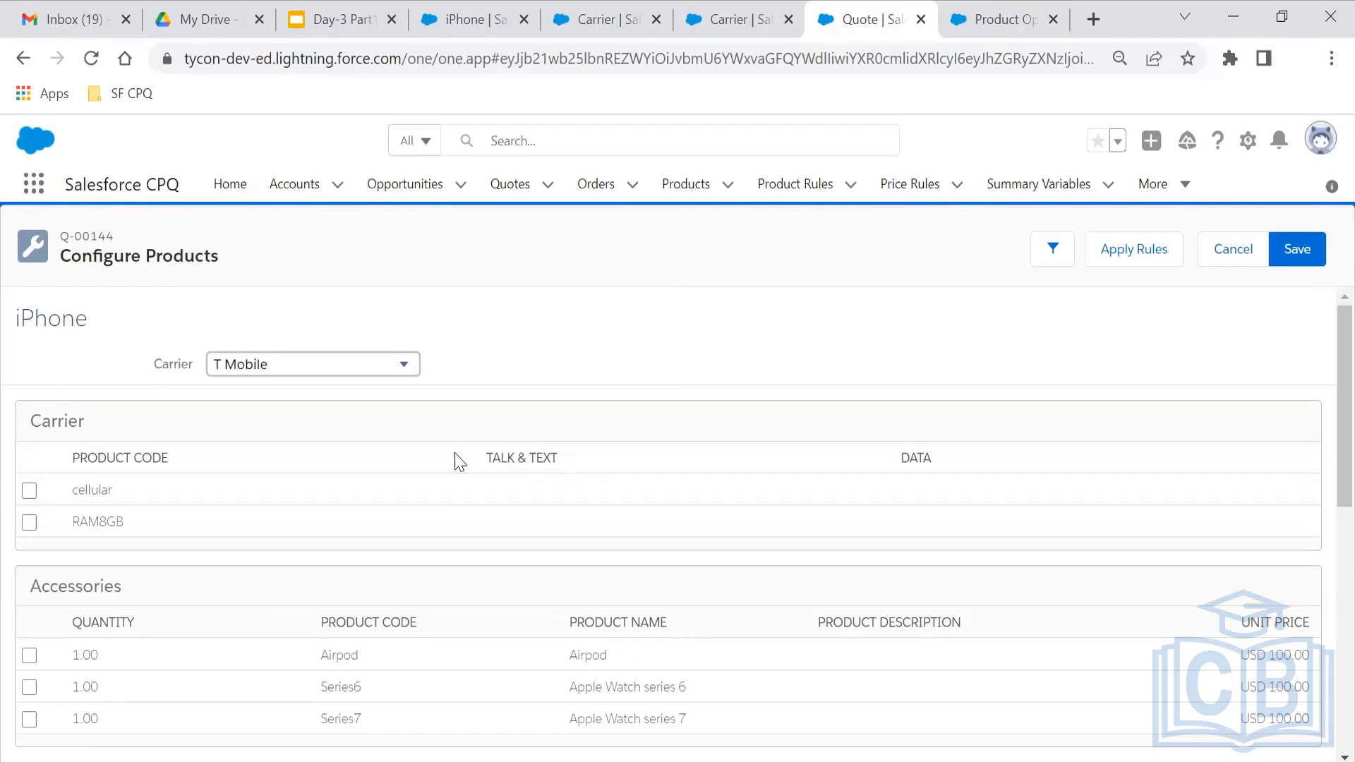
{"action": "left_click_drag", "start_coordinate": [477, 456], "coordinate": [854, 470]}
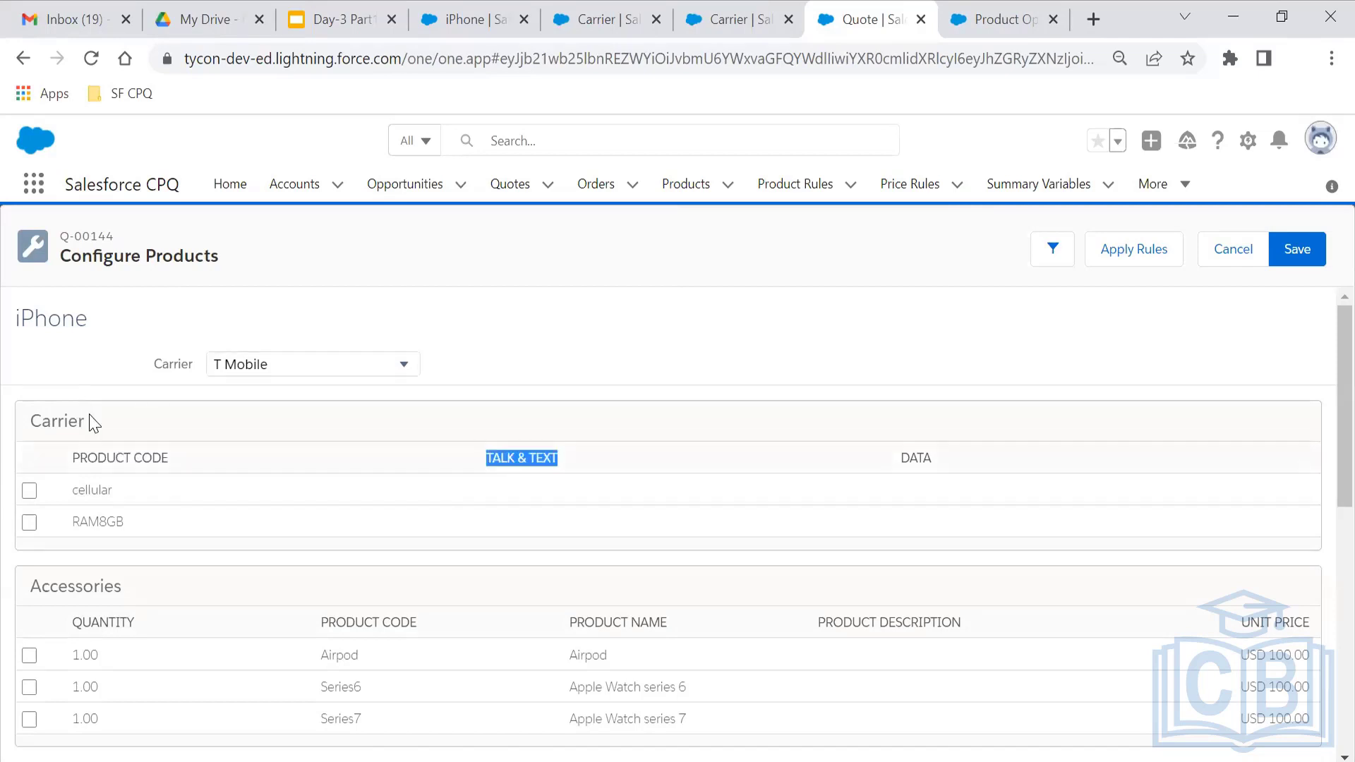
{"action": "left_click_drag", "start_coordinate": [90, 423], "coordinate": [30, 436]}
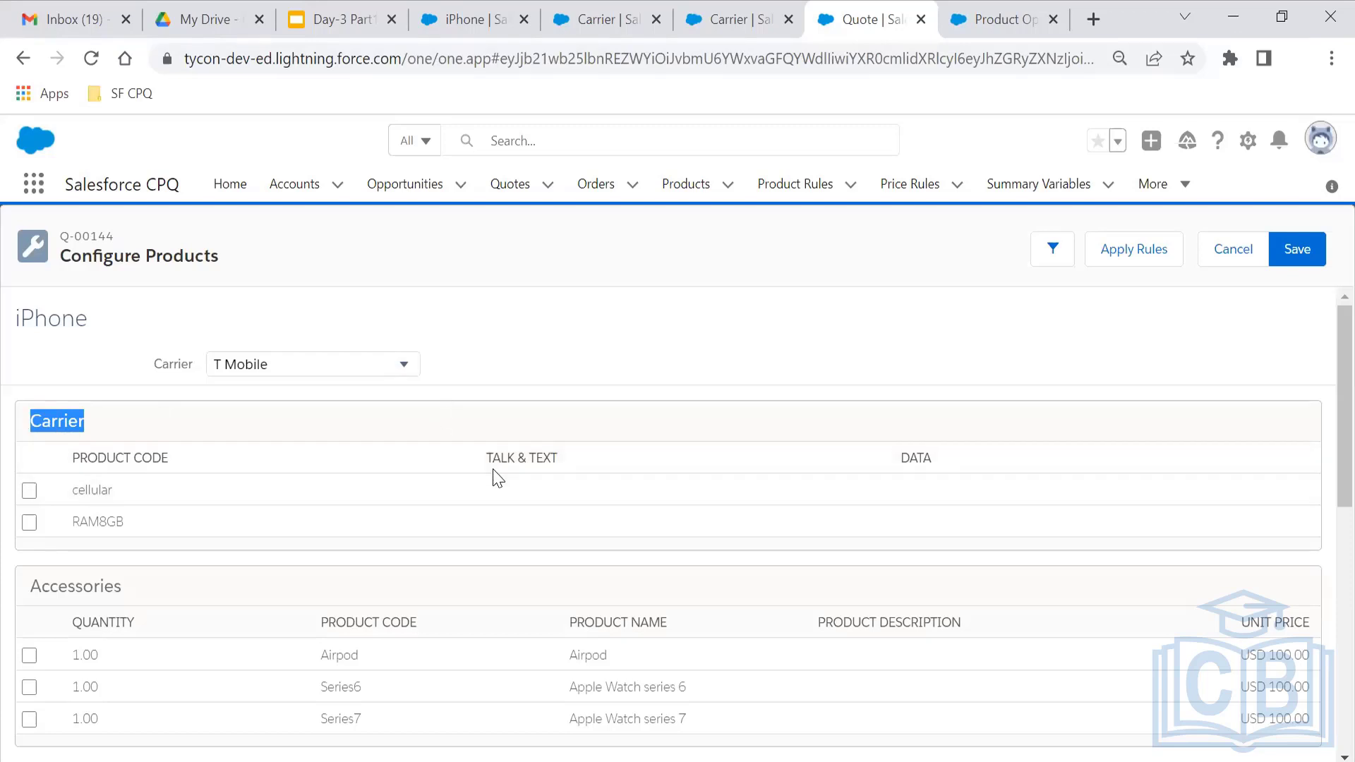
{"action": "left_click", "coordinate": [635, 3]}
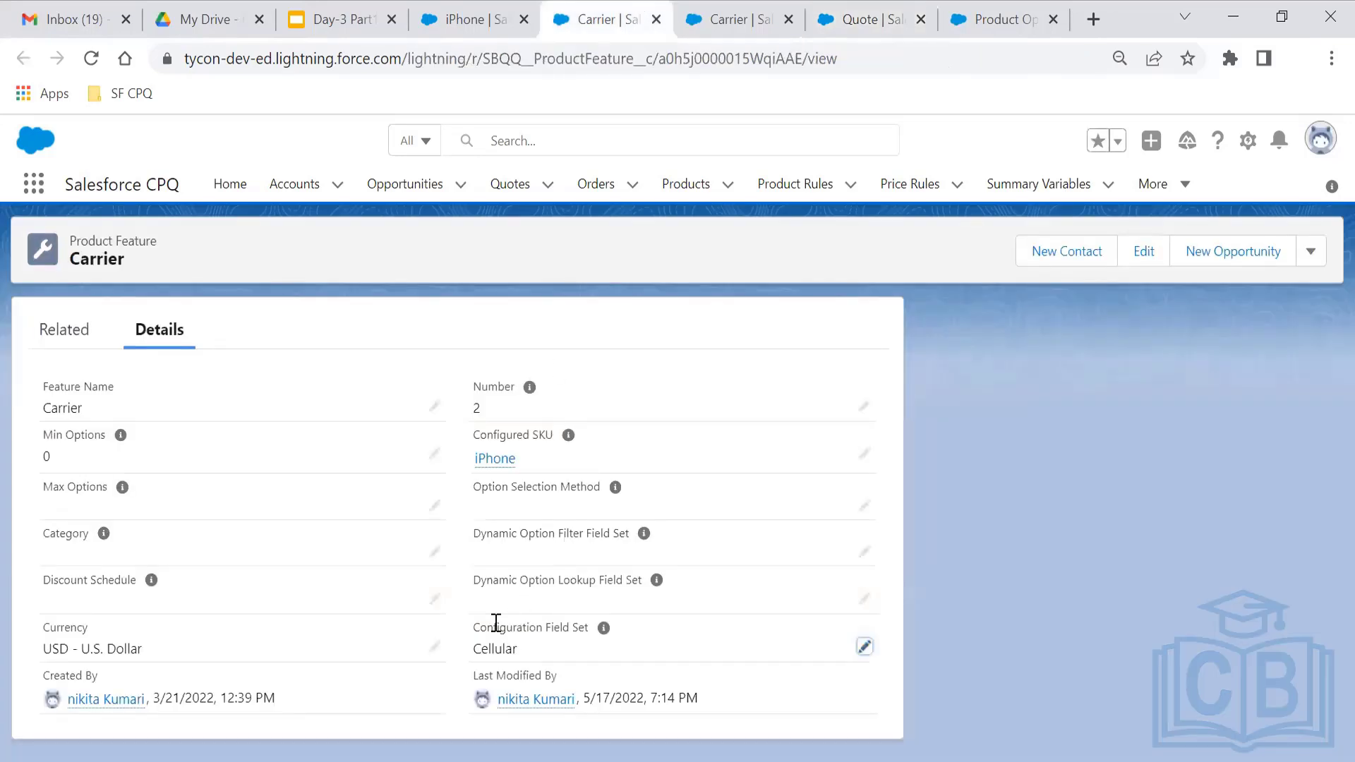
{"action": "left_click_drag", "start_coordinate": [471, 635], "coordinate": [593, 640]}
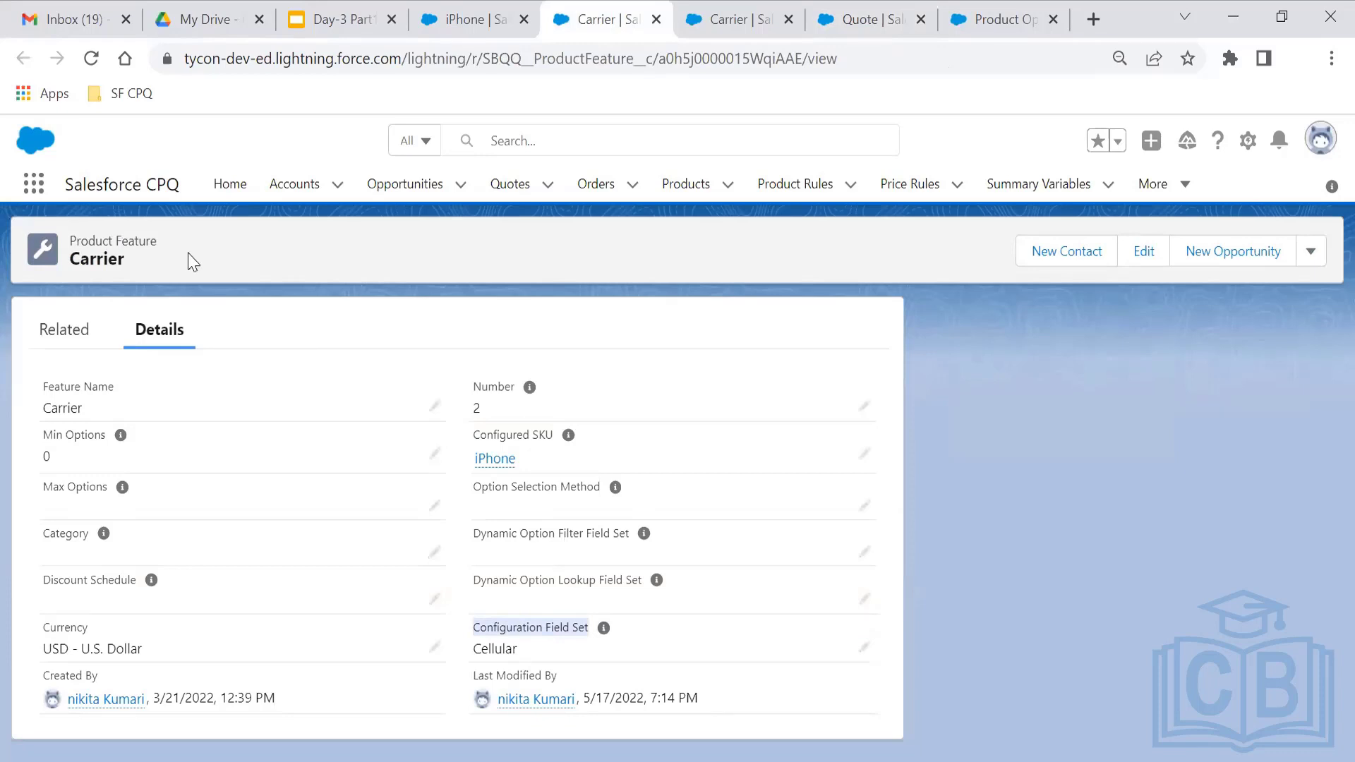
- Trace the Carrier section of the quote configuration back to the Carrier product feature and its Cellular Configuration Field Set
{"action": "left_click", "coordinate": [769, 15]}
{"action": "left_click", "coordinate": [850, 12]}
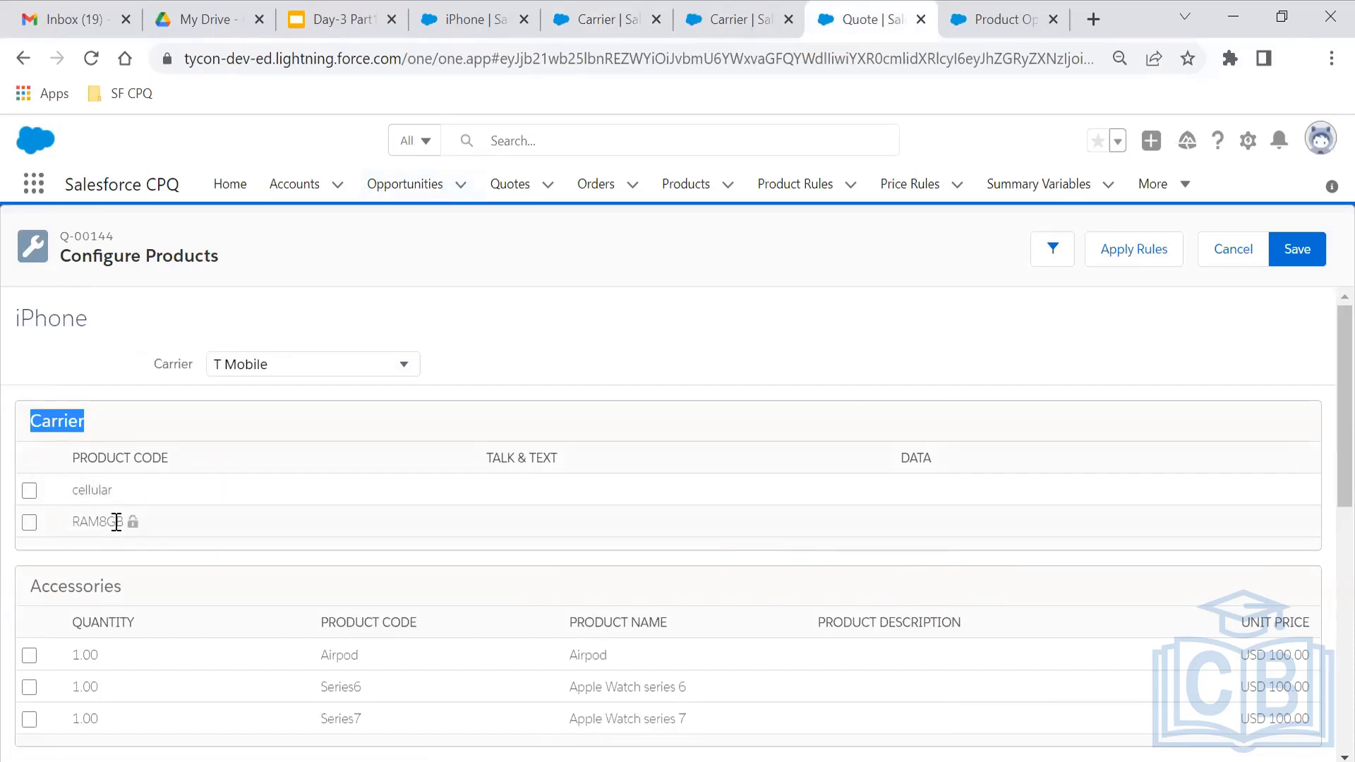
{"action": "left_click", "coordinate": [63, 424]}
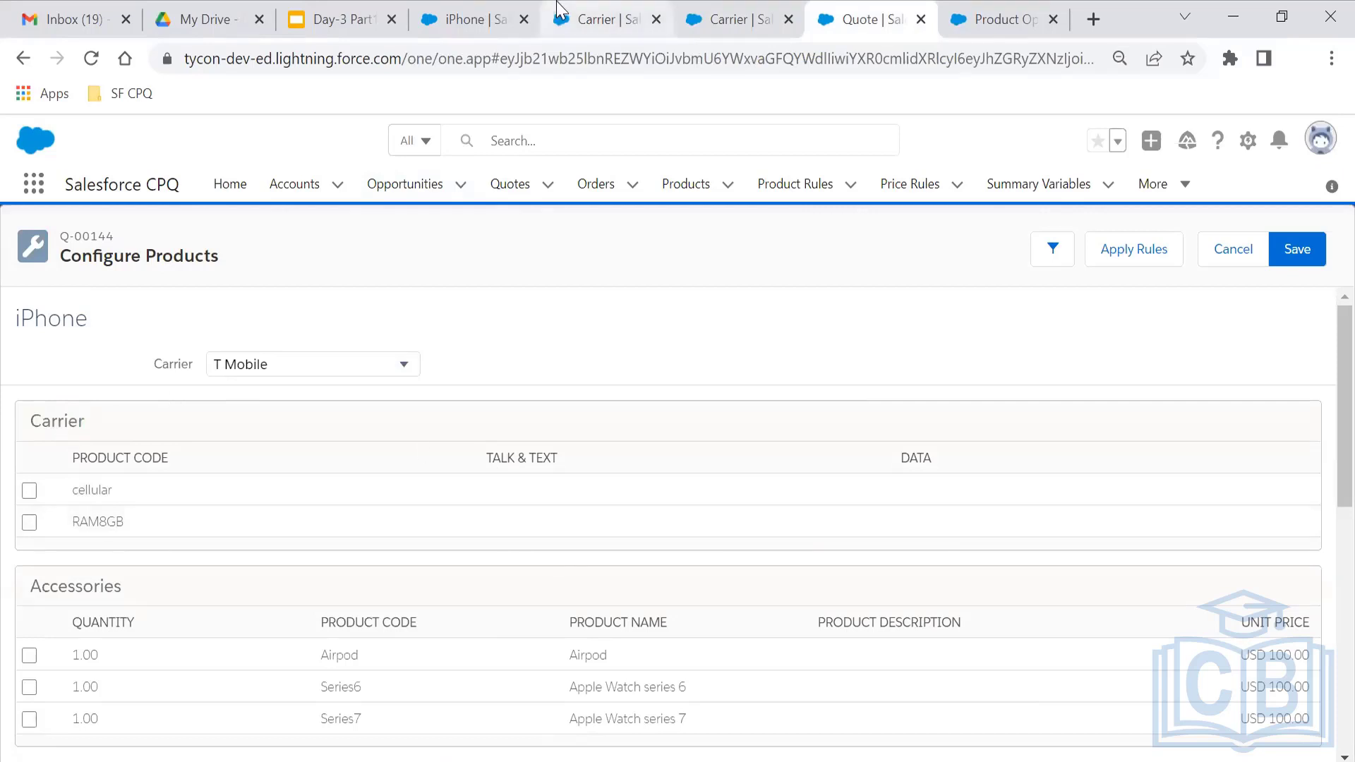
{"action": "left_click", "coordinate": [597, 19]}
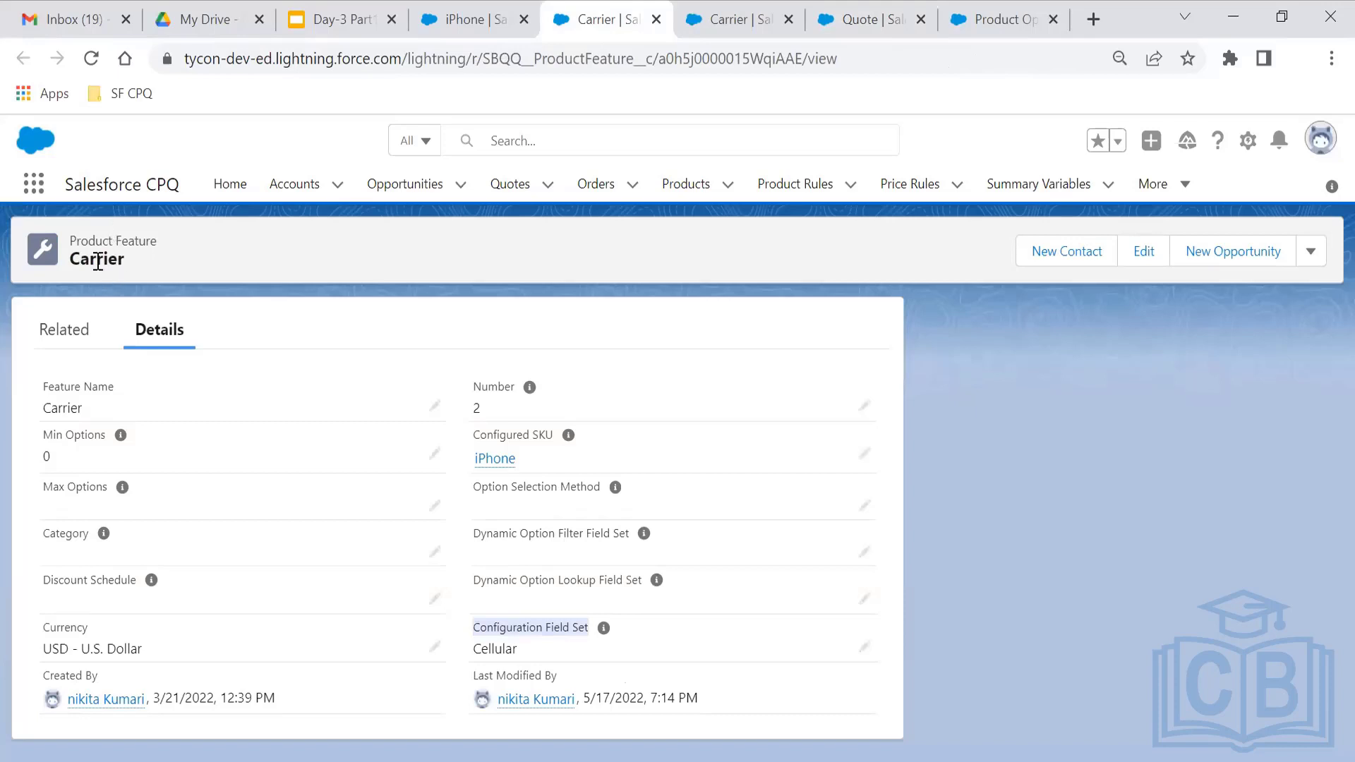
{"action": "left_click", "coordinate": [512, 645]}
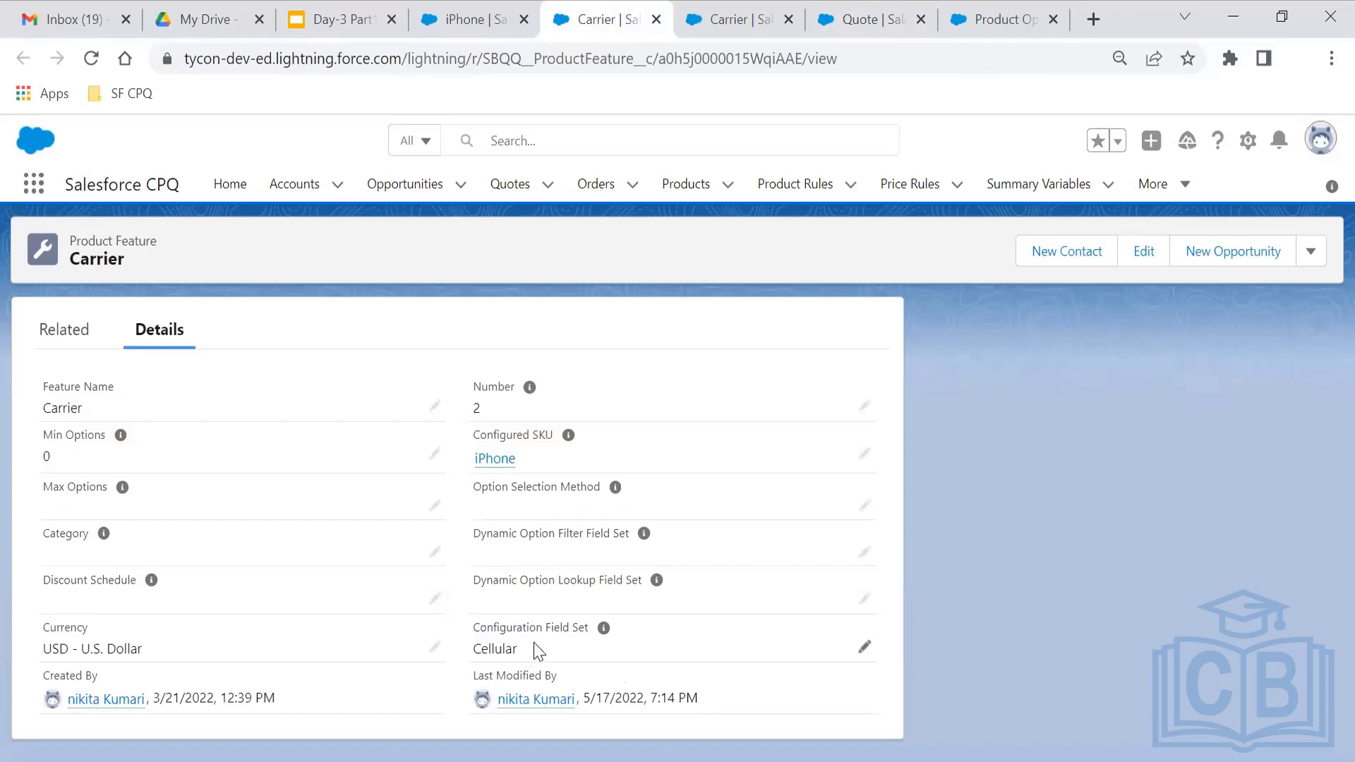
{"action": "left_click_drag", "start_coordinate": [479, 628], "coordinate": [550, 627]}
{"action": "left_click", "coordinate": [549, 627]}
- Revisit the iPhone configuration, display the Product Option object's list of field sets and point out Cellular
{"action": "left_click", "coordinate": [770, 16]}
{"action": "left_click", "coordinate": [856, 17]}
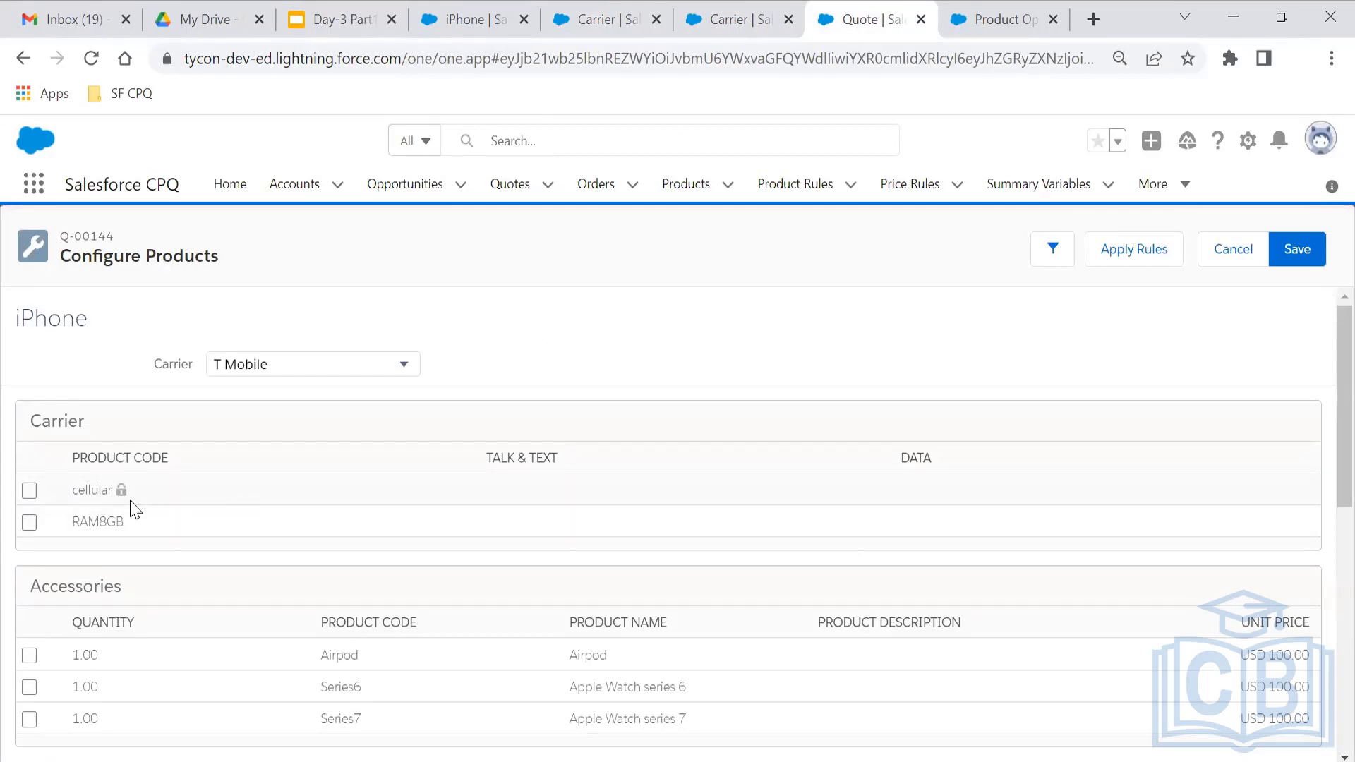
{"action": "left_click", "coordinate": [991, 19]}
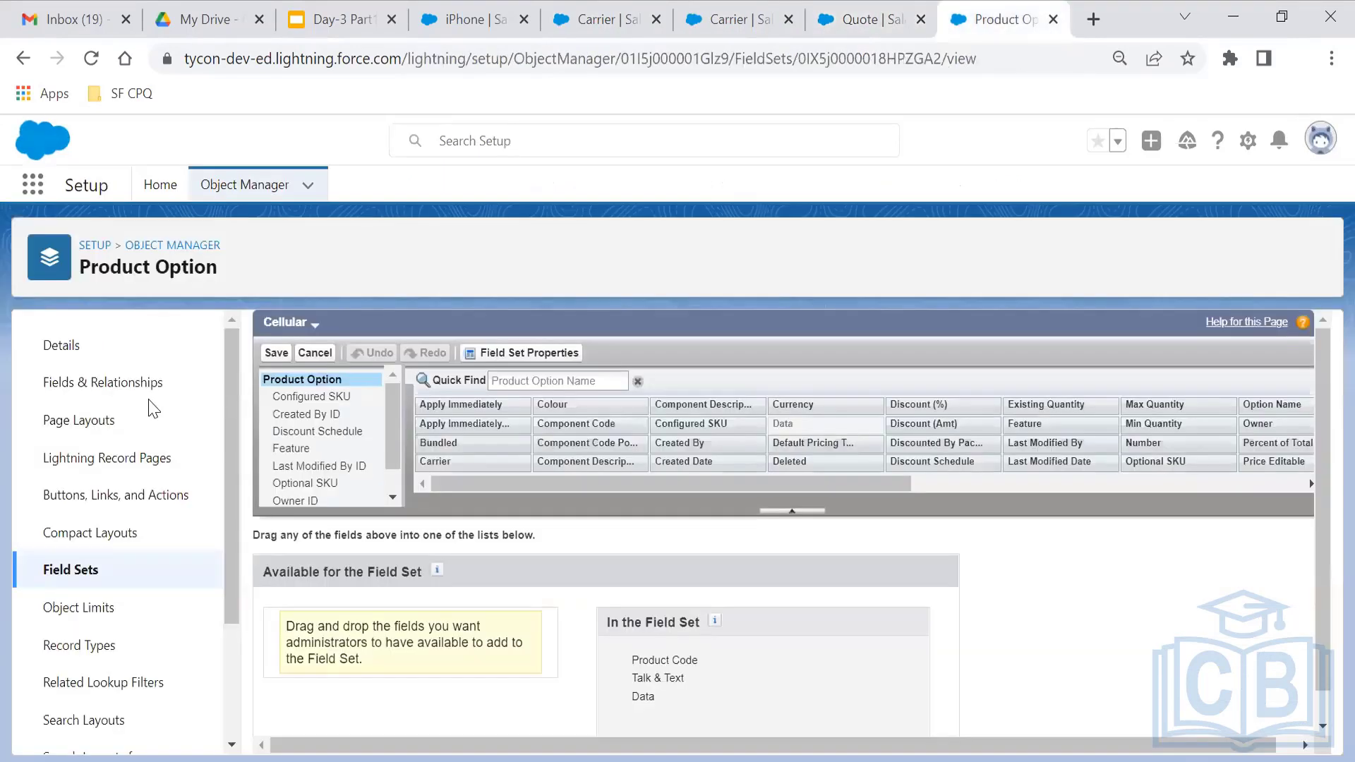
{"action": "left_click", "coordinate": [96, 578]}
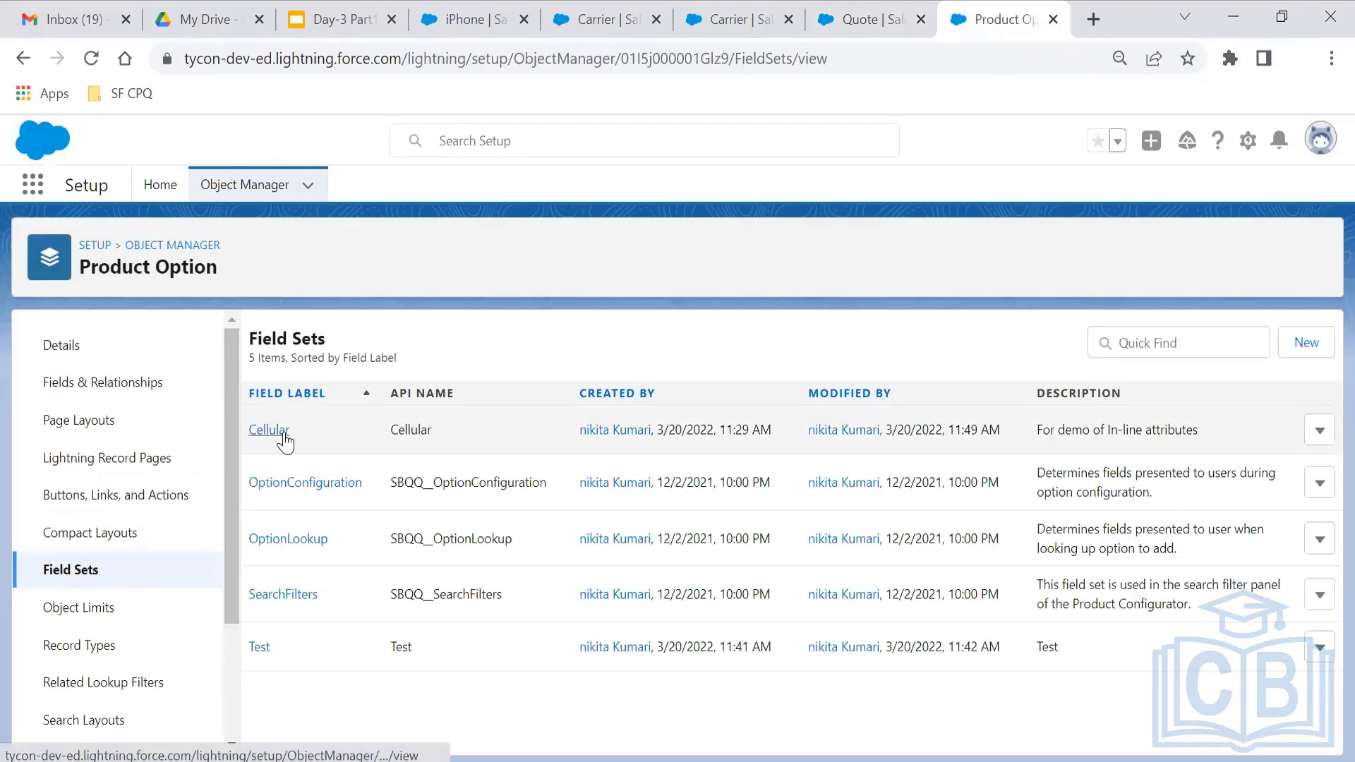
{"action": "left_click_drag", "start_coordinate": [292, 432], "coordinate": [248, 434]}
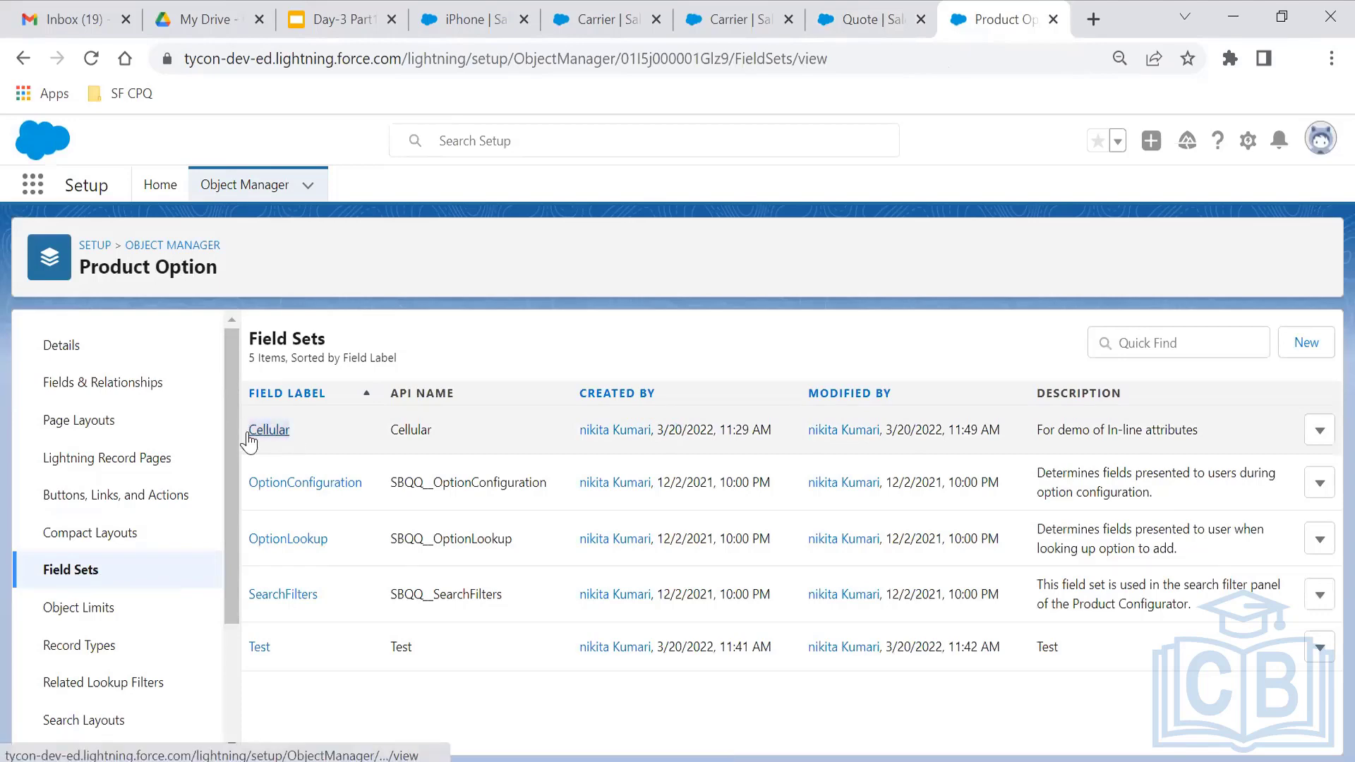
- Open the Accessories feature from the iPhone product's features list in a separate browser tab and display its details
{"action": "left_click", "coordinate": [663, 3]}
{"action": "left_click", "coordinate": [488, 3]}
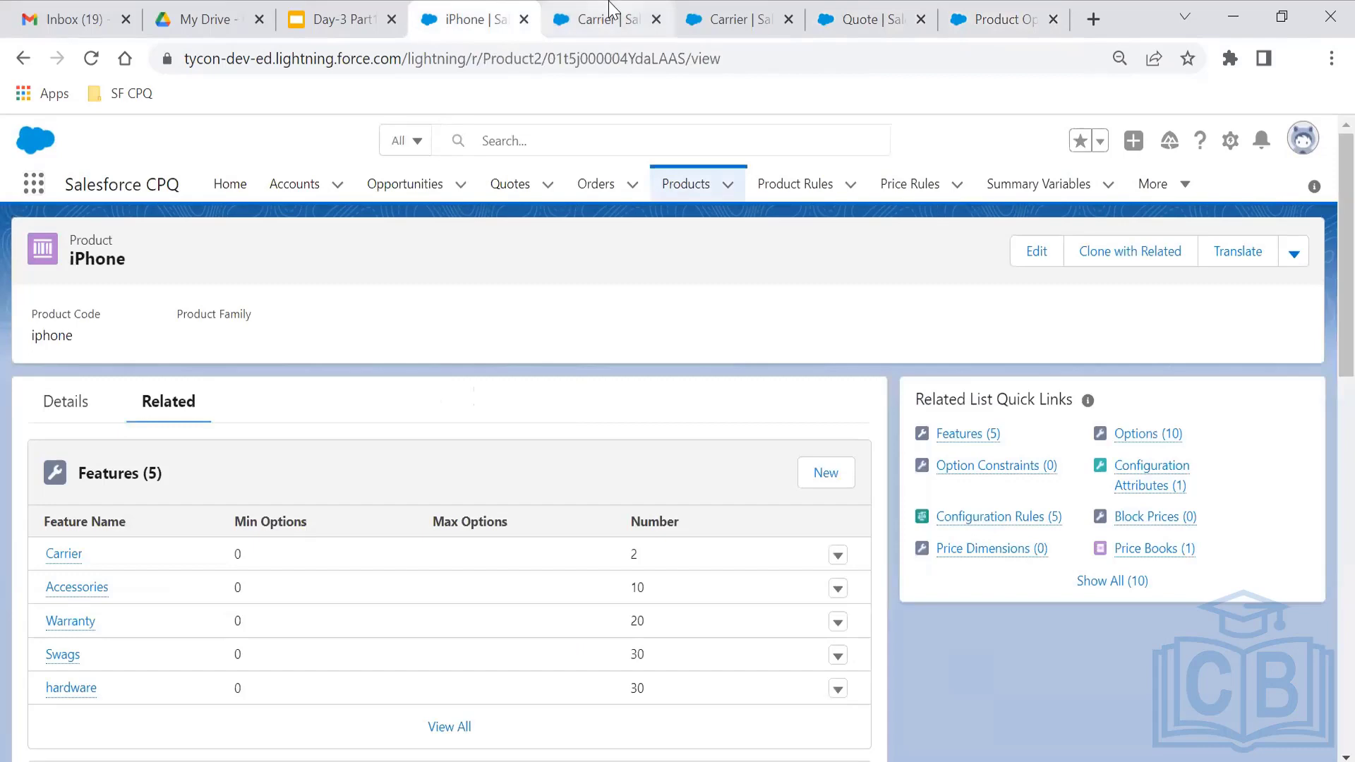
{"action": "left_click", "coordinate": [609, 3]}
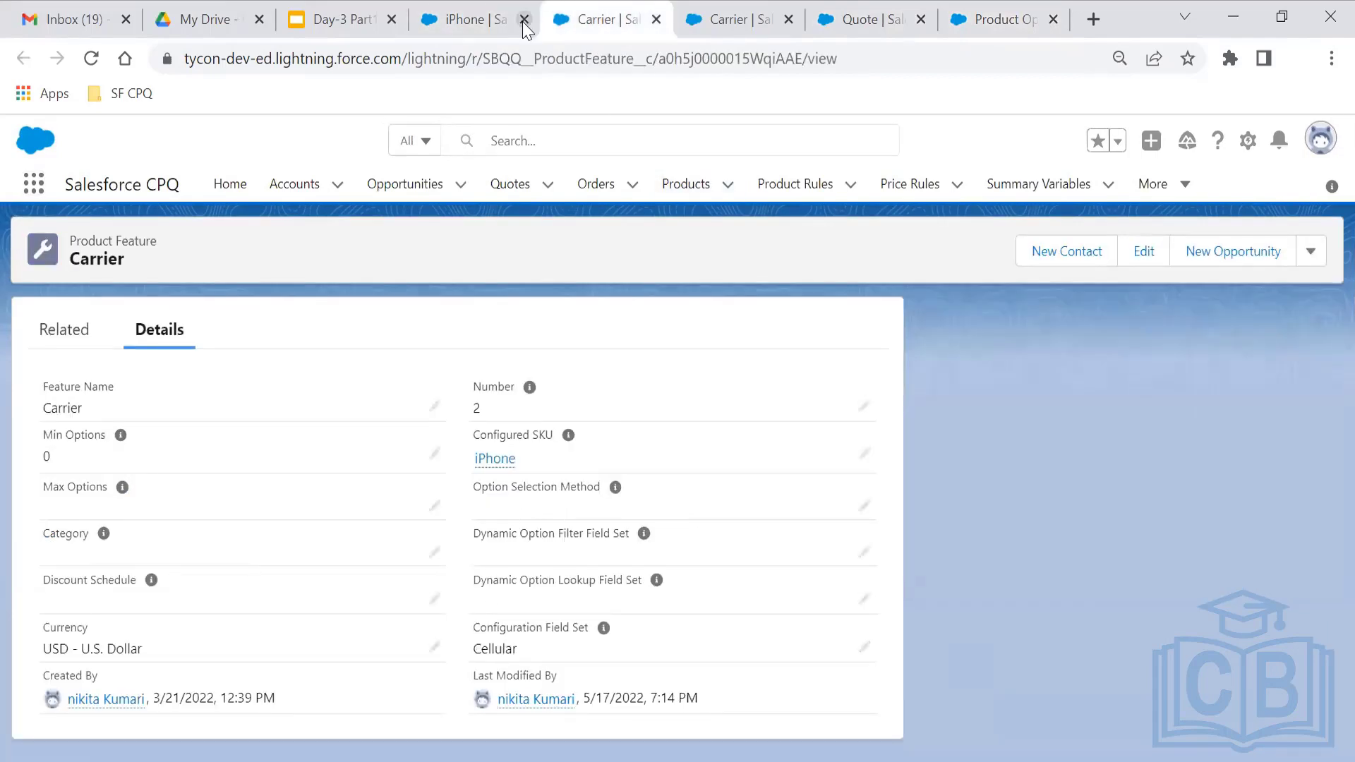
{"action": "left_click", "coordinate": [470, 3]}
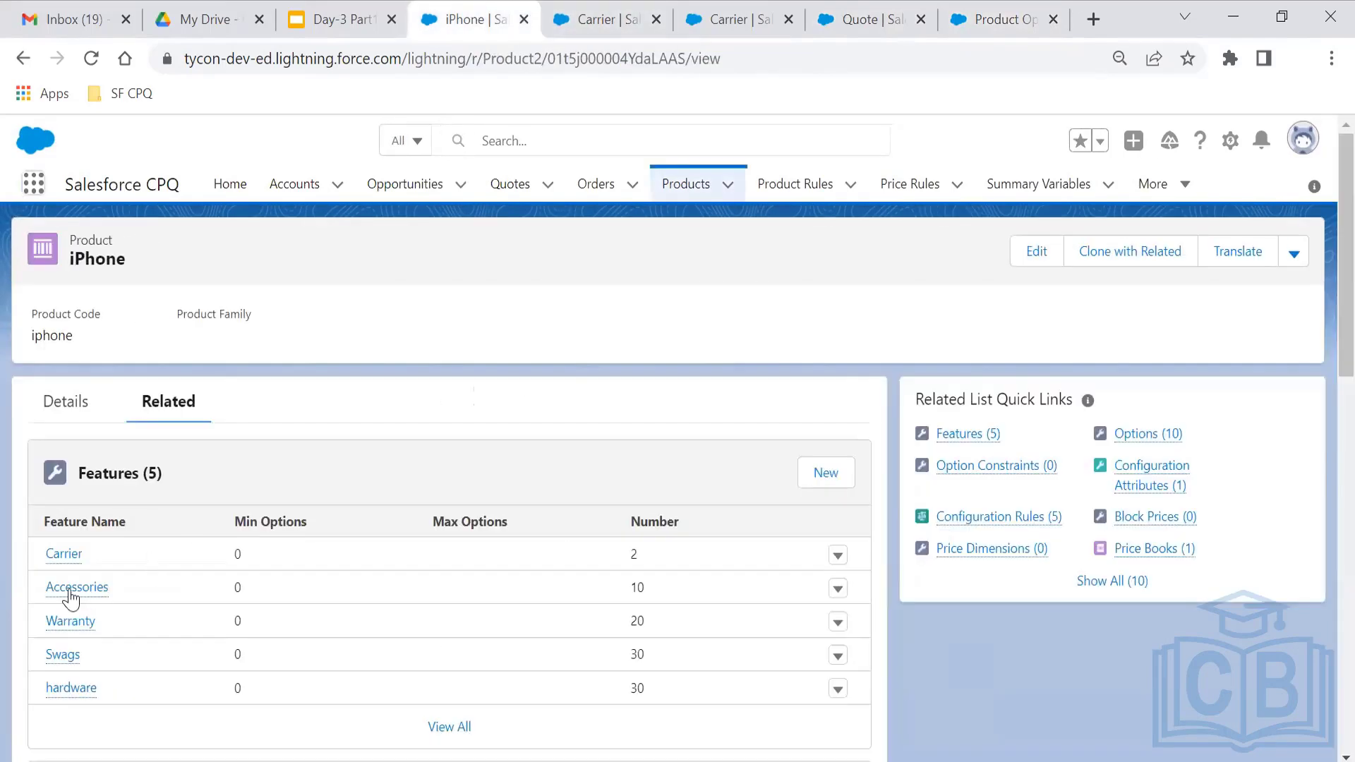
{"action": "mouse_move", "coordinate": [69, 597]}
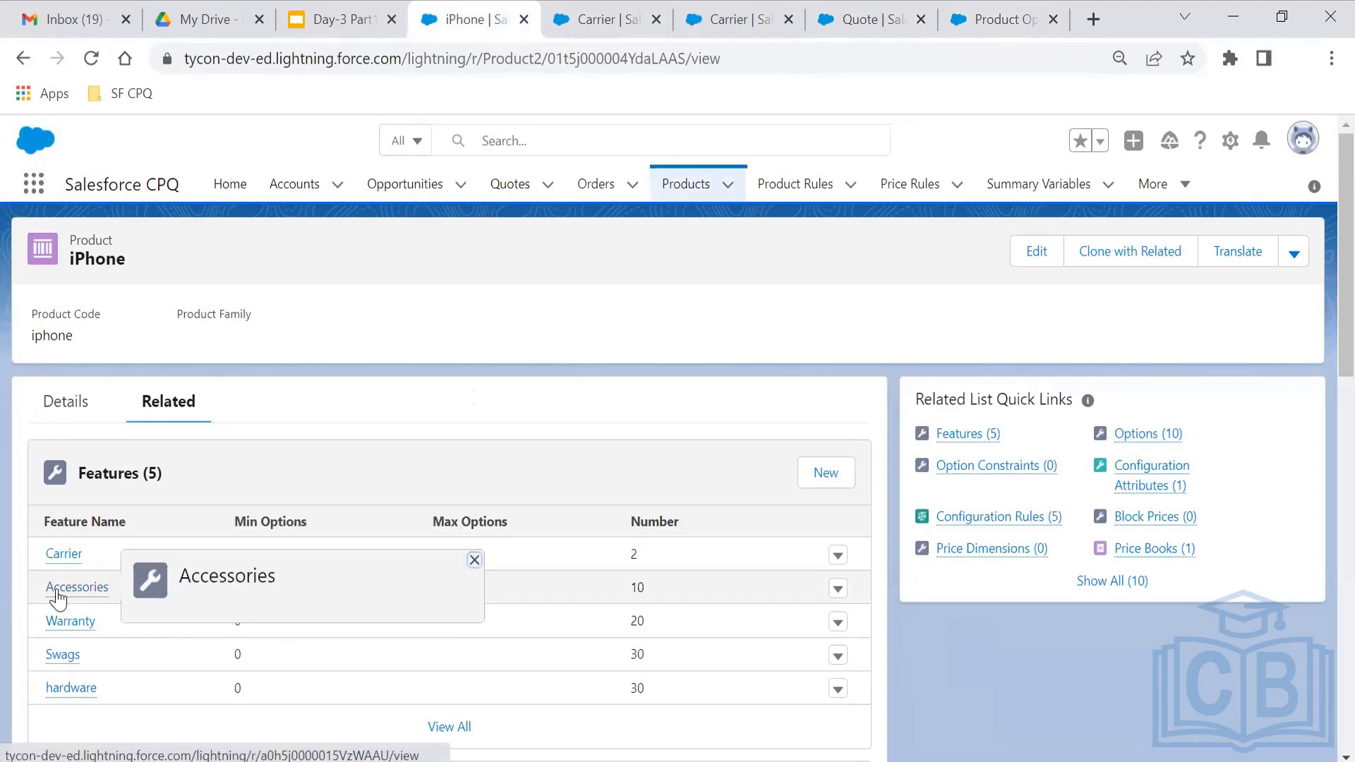
{"action": "middle_click", "coordinate": [64, 597]}
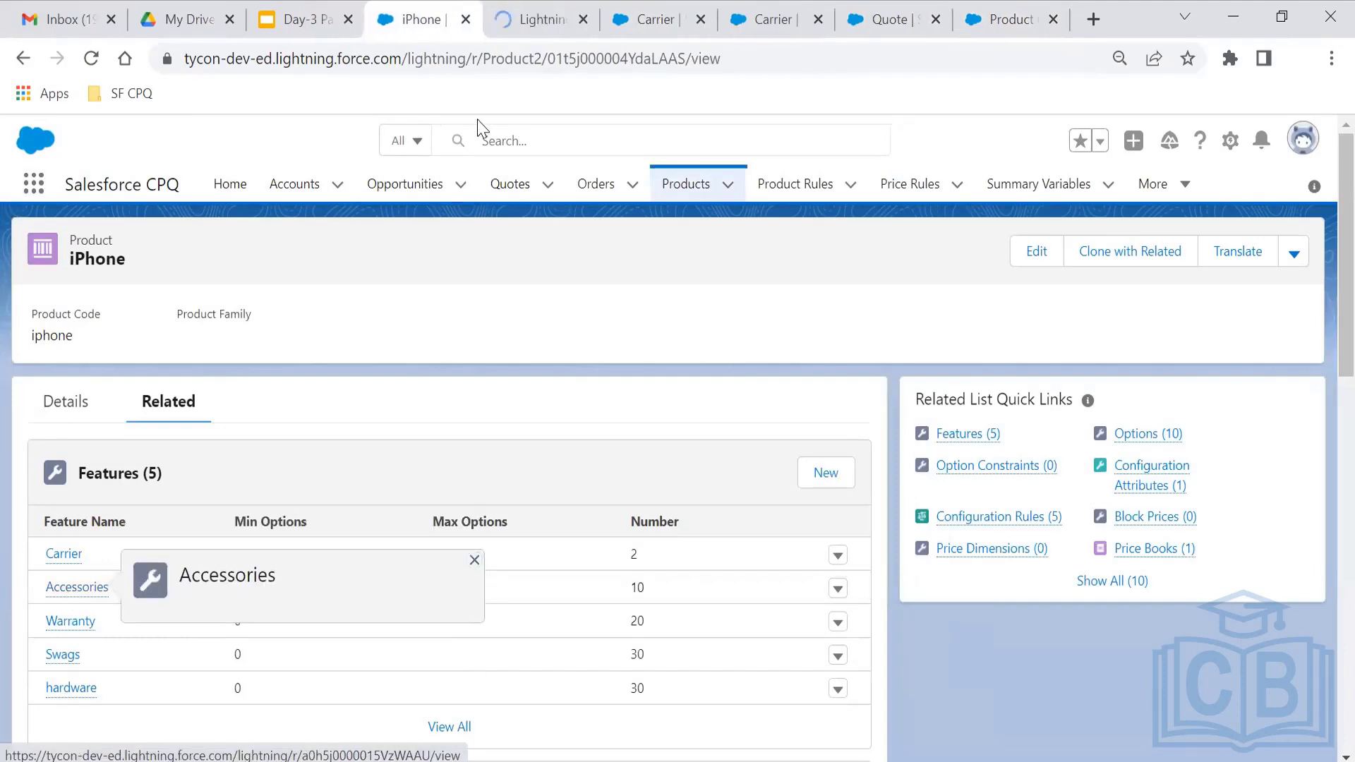
{"action": "left_click", "coordinate": [530, 2]}
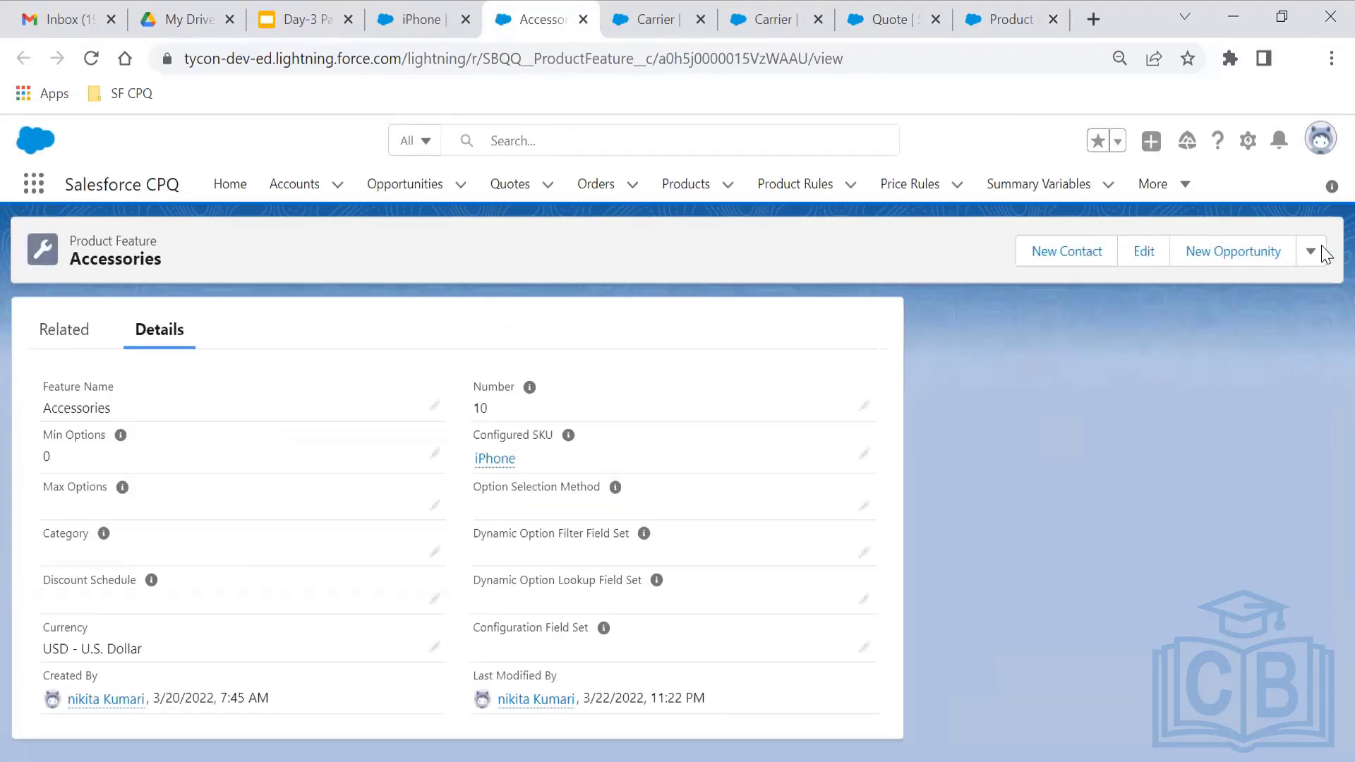
- Set the Accessories product feature's Configuration Field Set to Cellular and save the record
{"action": "left_click", "coordinate": [864, 648]}
{"action": "left_click", "coordinate": [596, 667]}
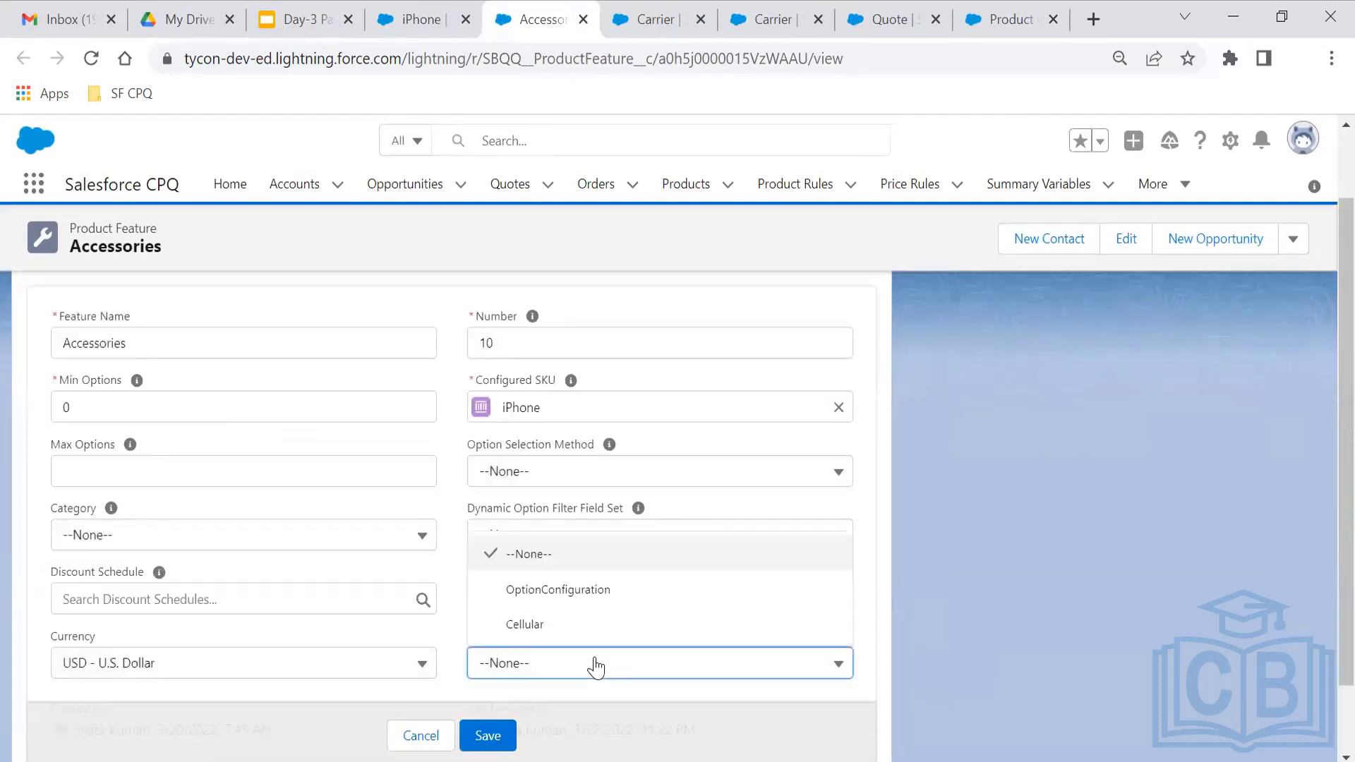
{"action": "left_click", "coordinate": [552, 639]}
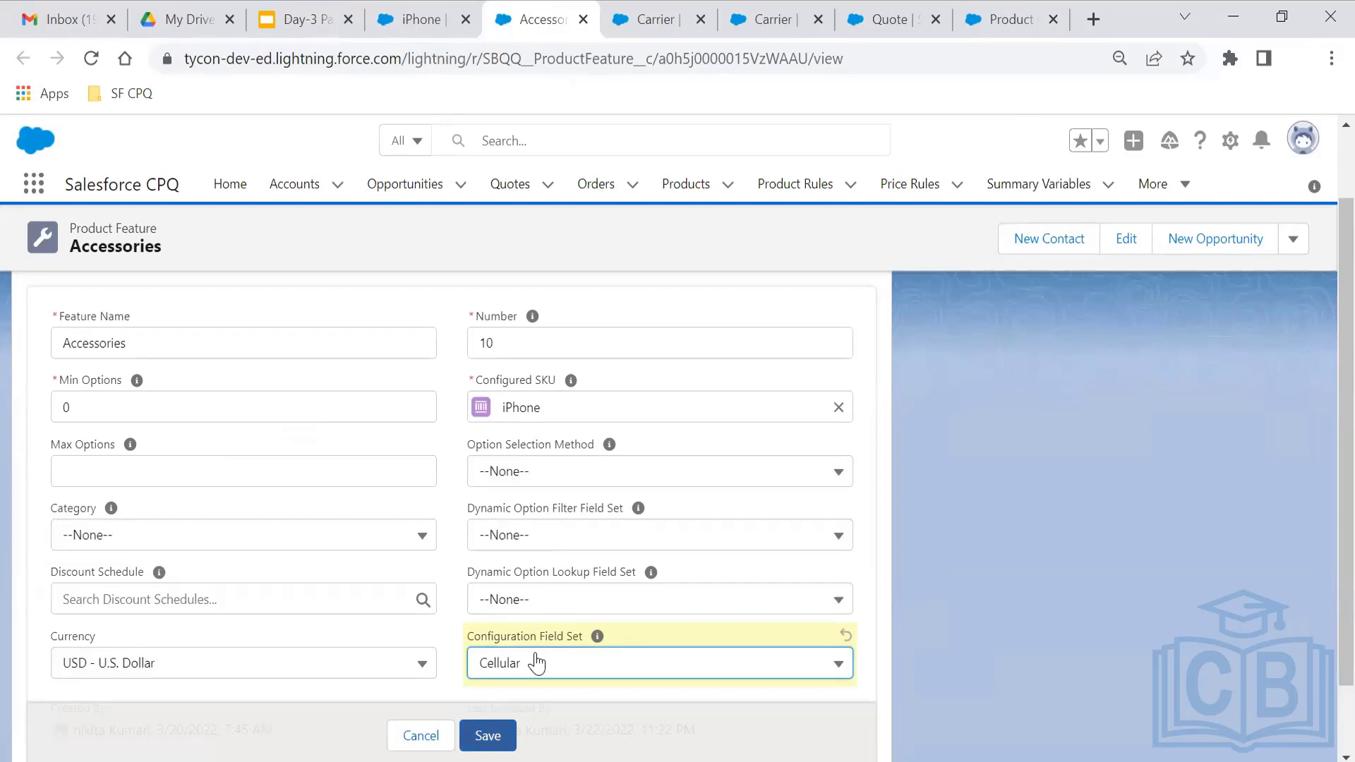
{"action": "left_click", "coordinate": [488, 735]}
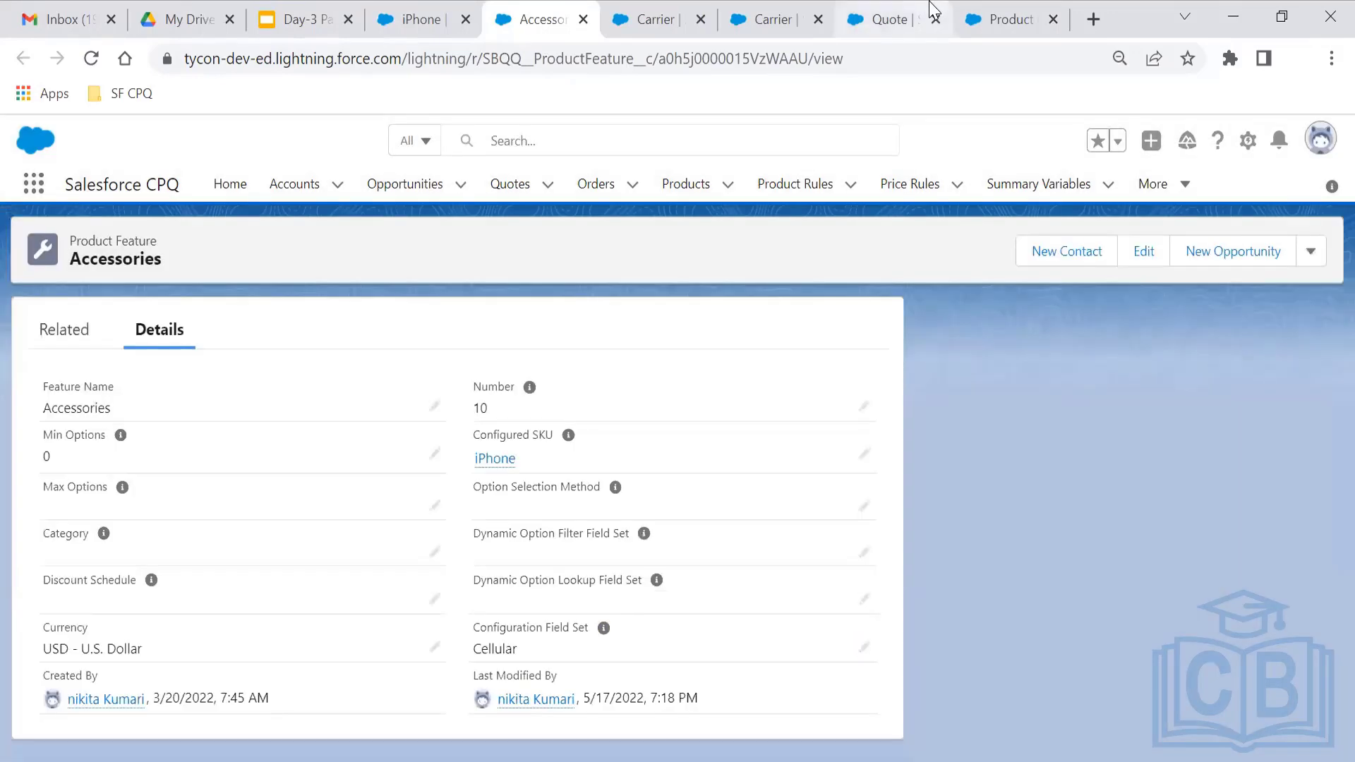
- Discard the quote's open iPhone configuration and add the iPhone product again to reload it with the updated Accessories columns
{"action": "left_click", "coordinate": [929, 3]}
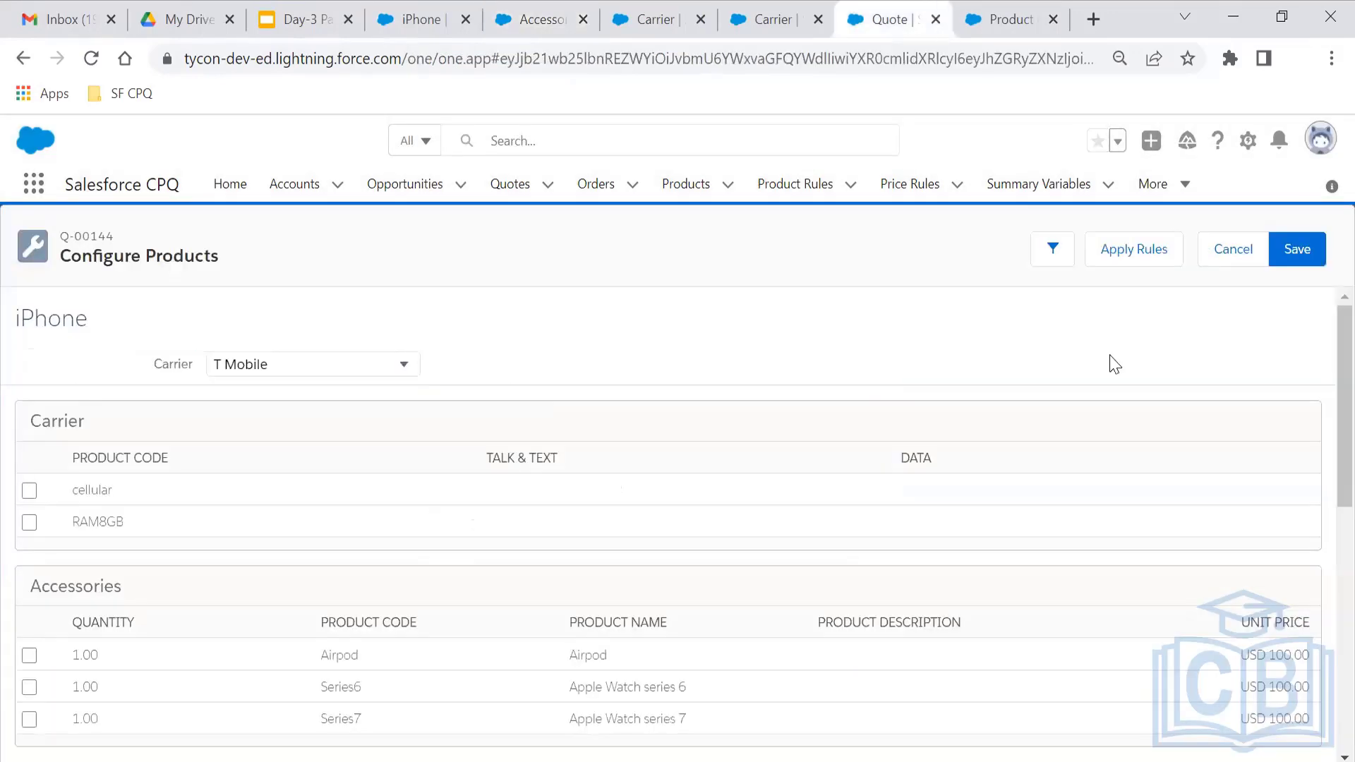
{"action": "left_click", "coordinate": [1229, 272]}
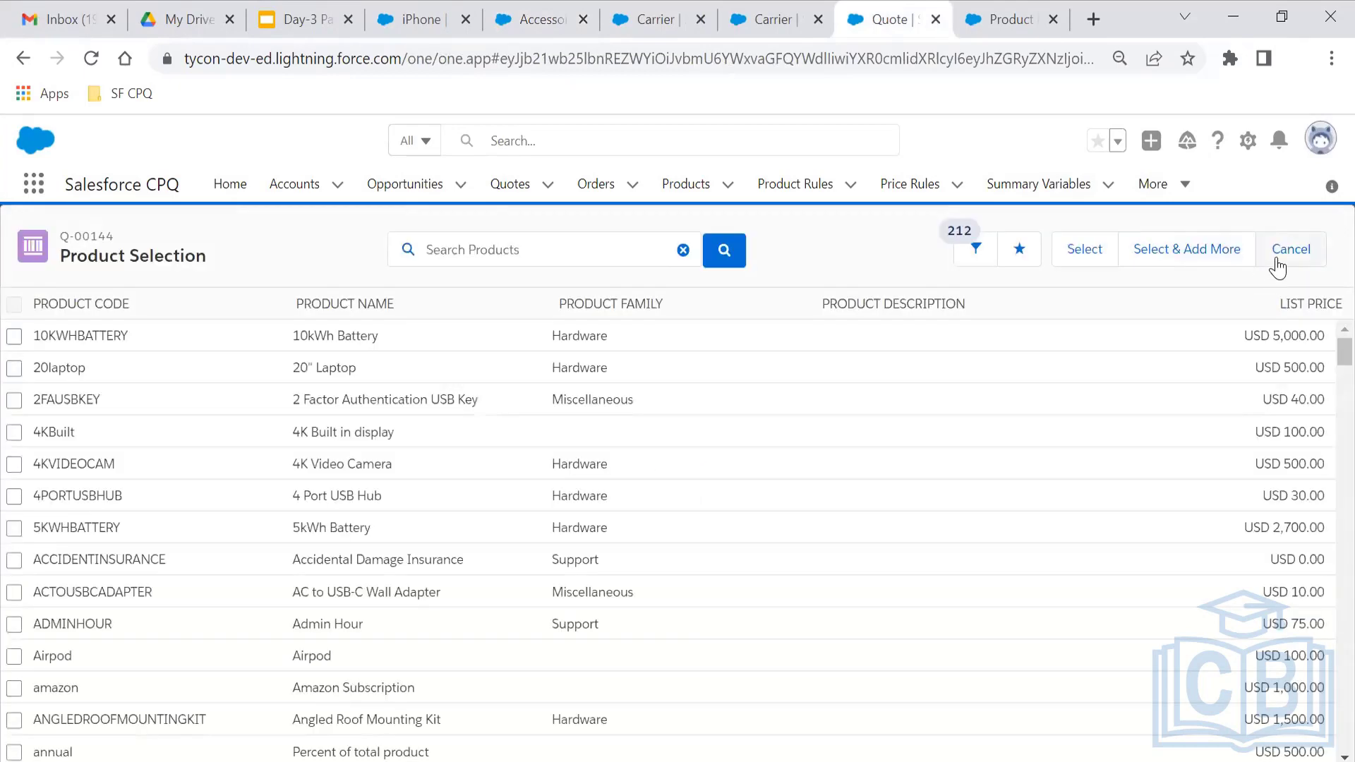
{"action": "left_click", "coordinate": [1277, 259]}
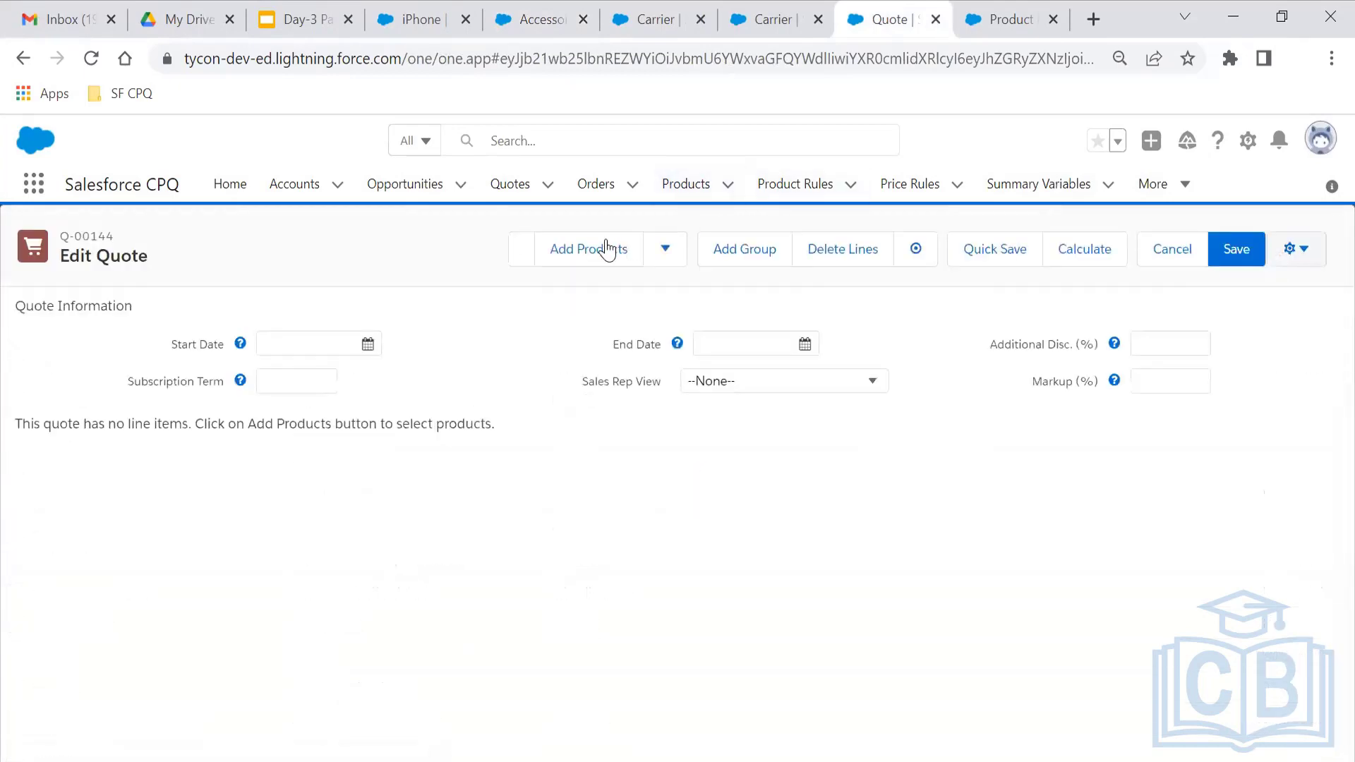
{"action": "left_click", "coordinate": [606, 249]}
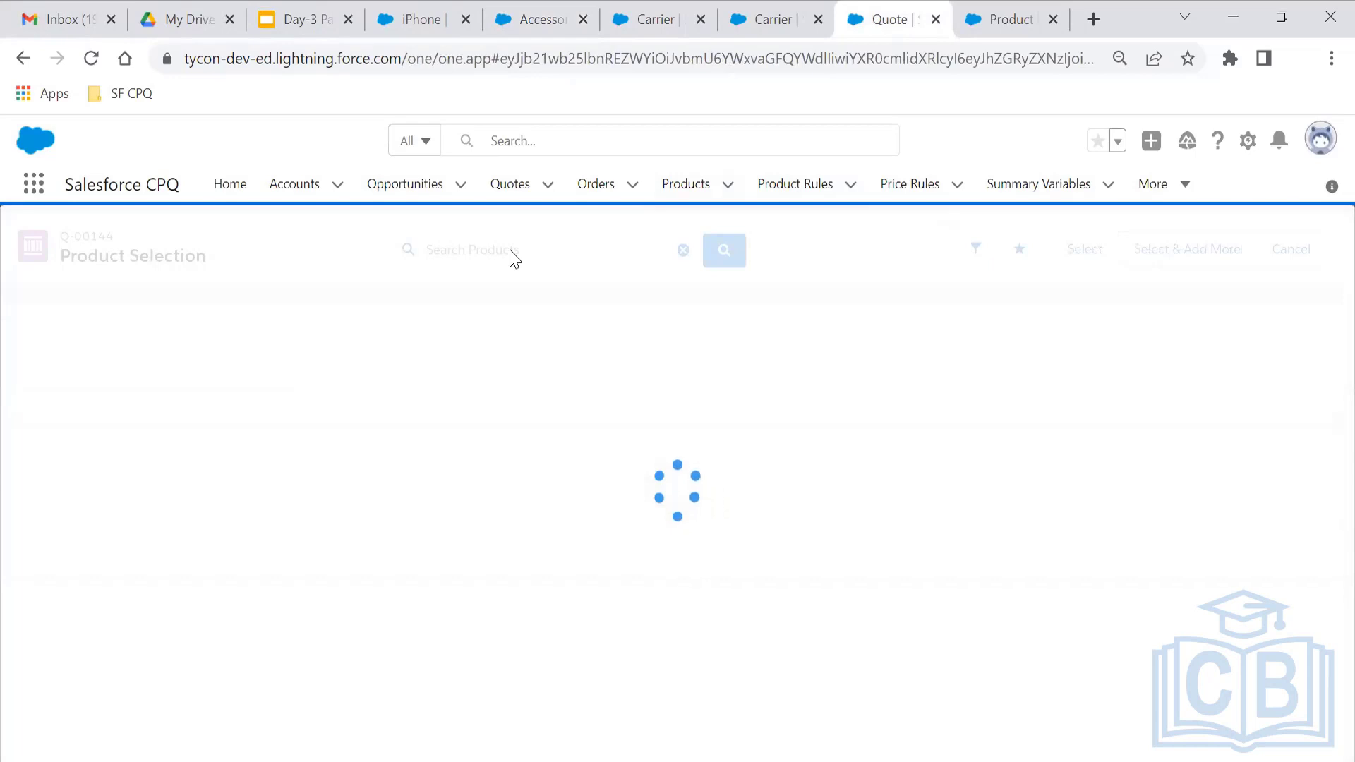
{"action": "left_click", "coordinate": [512, 251]}
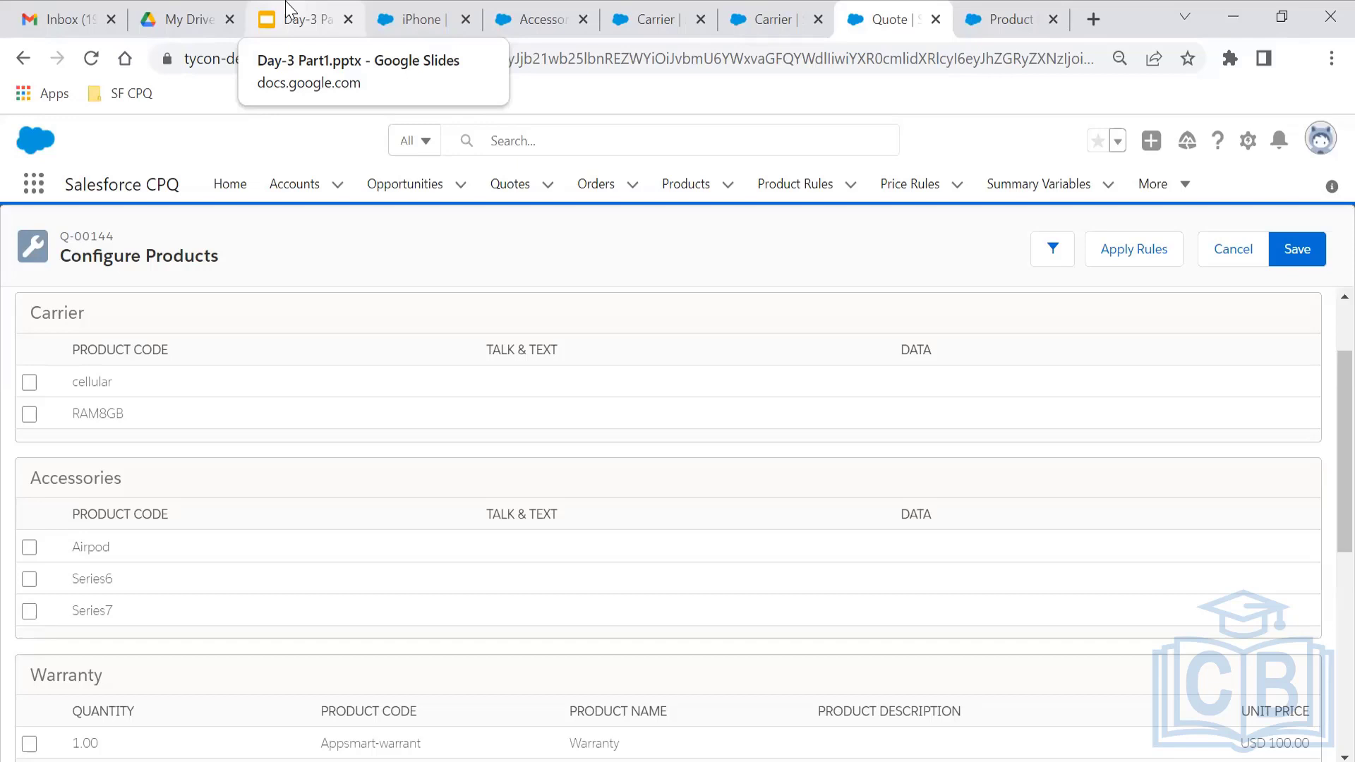
- Switch to the Day-3 Part1 presentation in Google Slides and review the Attributes, Configuration Attributes and In-Line Attributes slides in full screen
{"action": "left_click", "coordinate": [285, 1]}
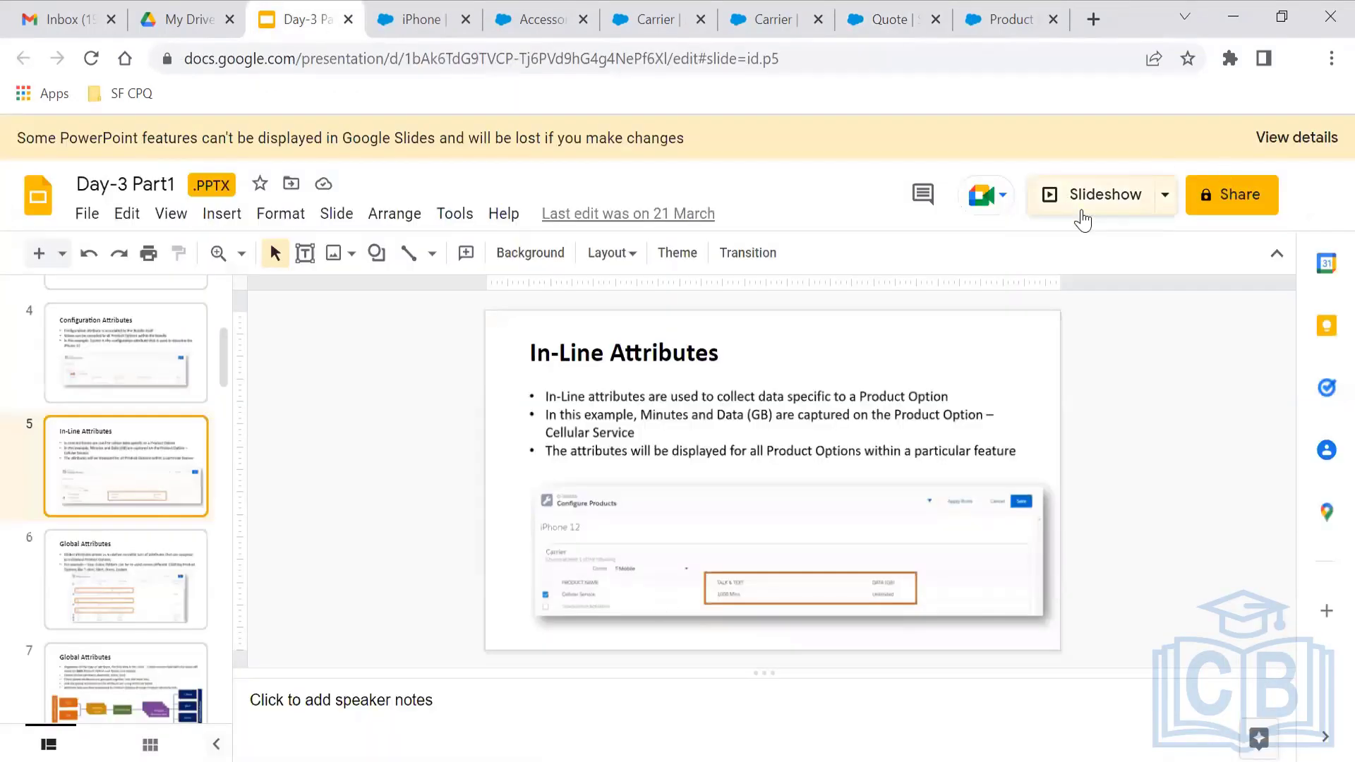
{"action": "left_click", "coordinate": [1082, 209]}
{"action": "key", "text": "Left"}
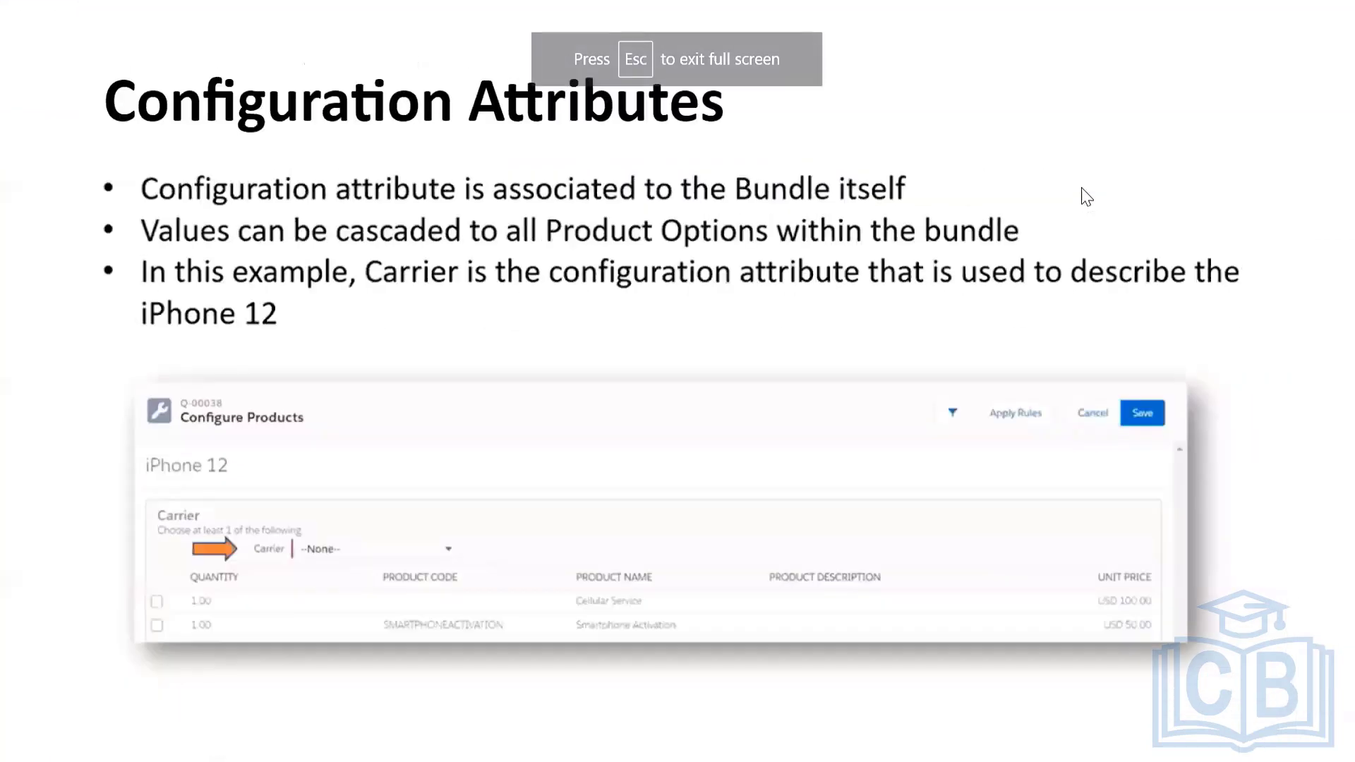
{"action": "key", "text": "Left"}
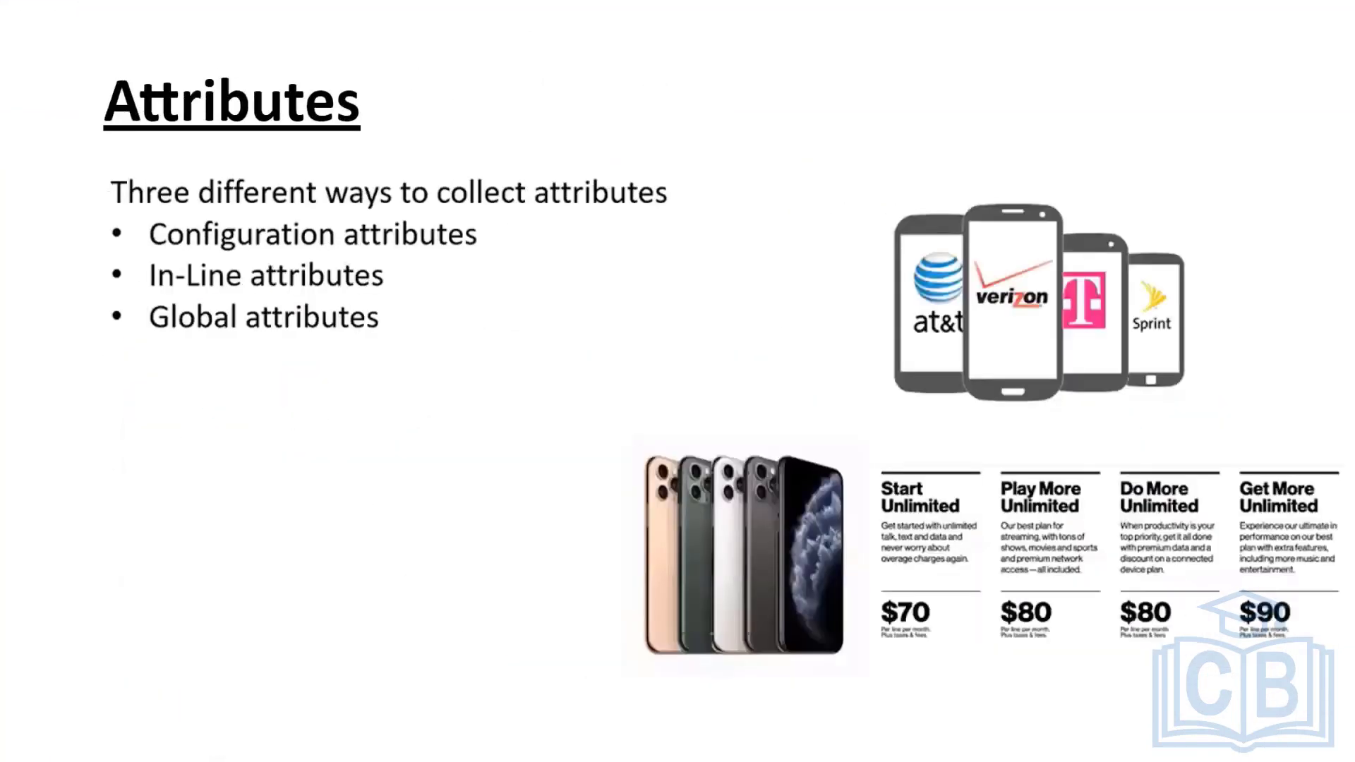
{"action": "key", "text": "Right"}
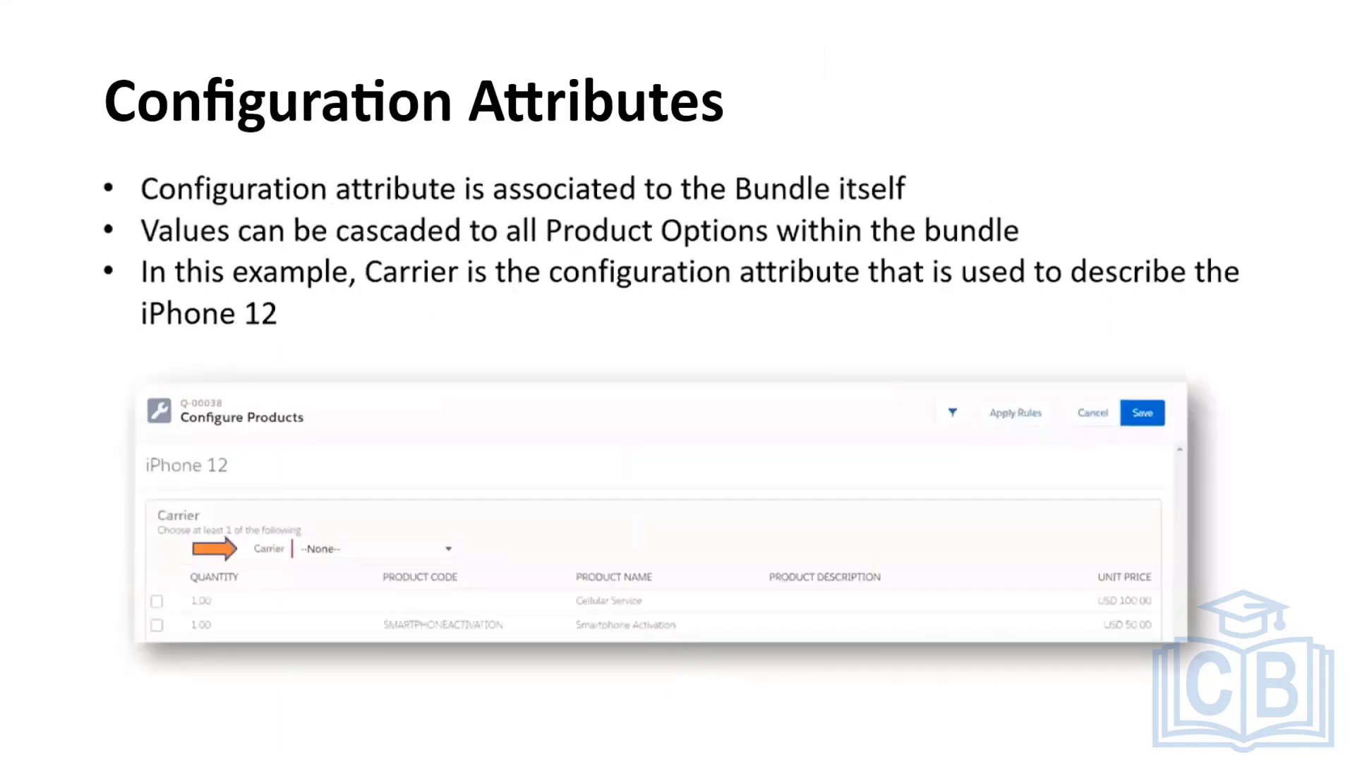
{"action": "key", "text": "Right"}
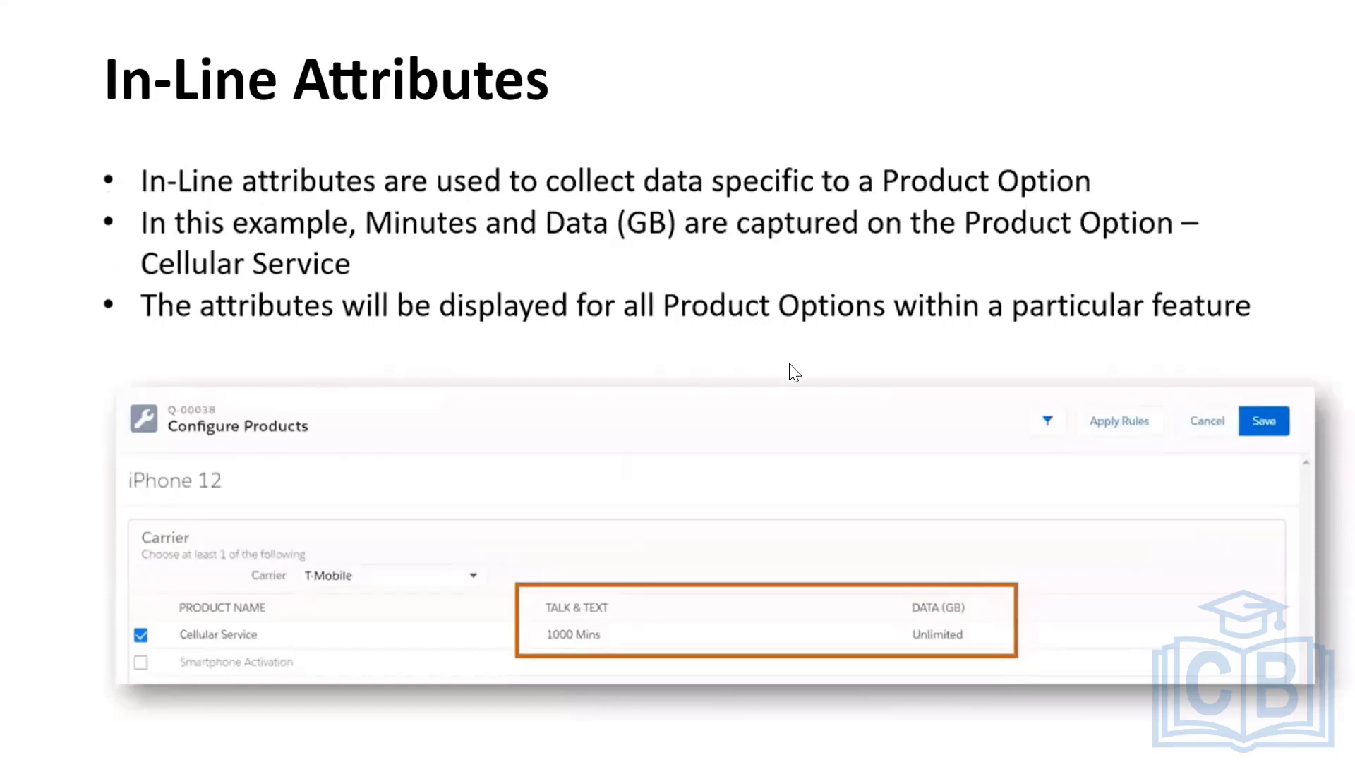
{"action": "key", "text": "alt+Tab"}
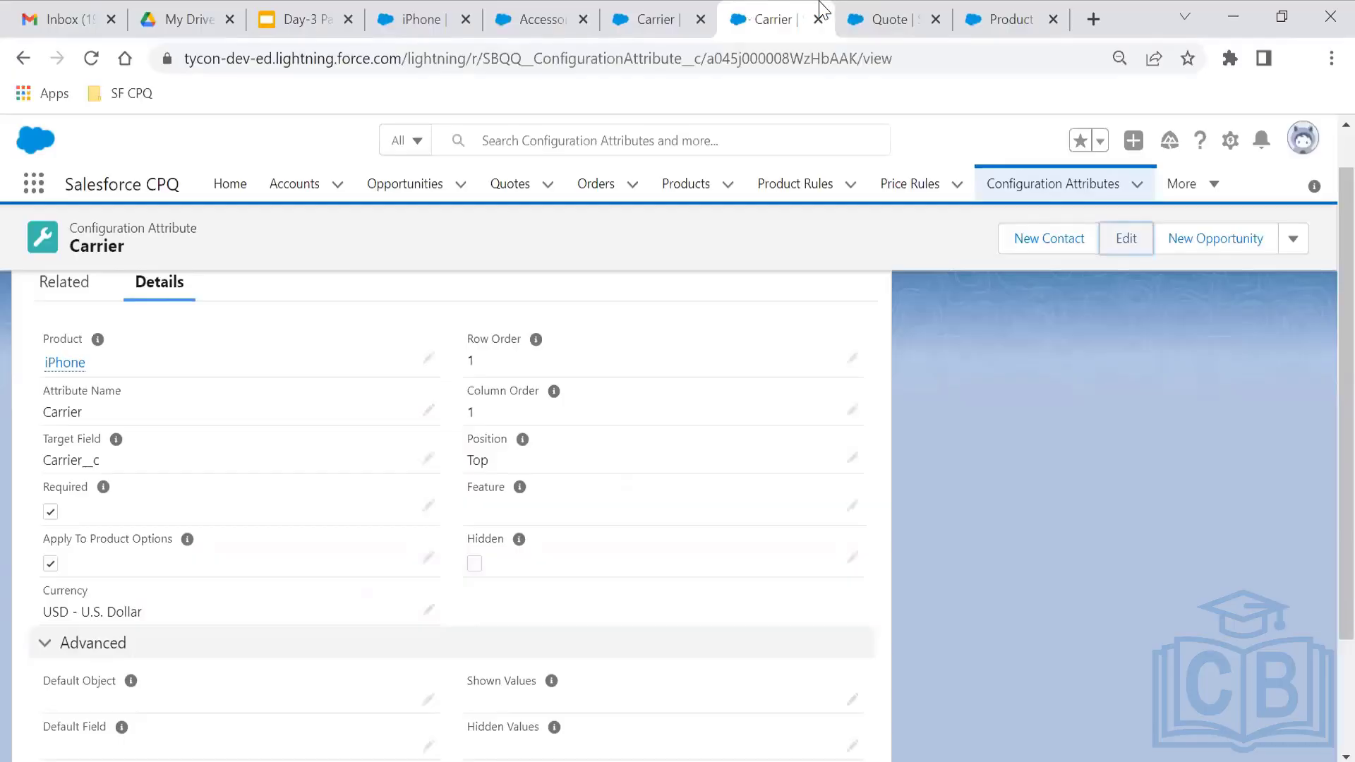
- Return to the quote's iPhone configuration, select the cellular option under Carrier and set its Talk & Text to 1000 Min
{"action": "left_click", "coordinate": [890, 14]}
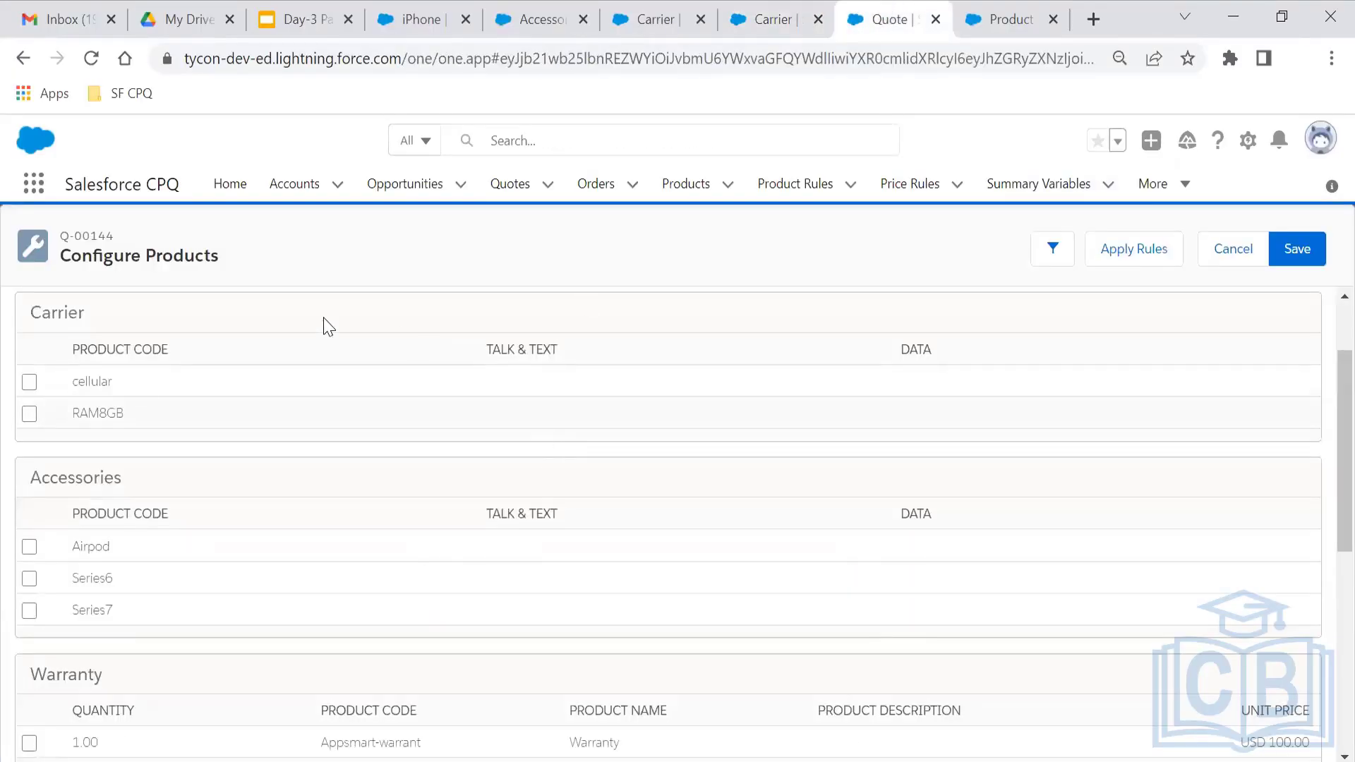
{"action": "left_click", "coordinate": [29, 381]}
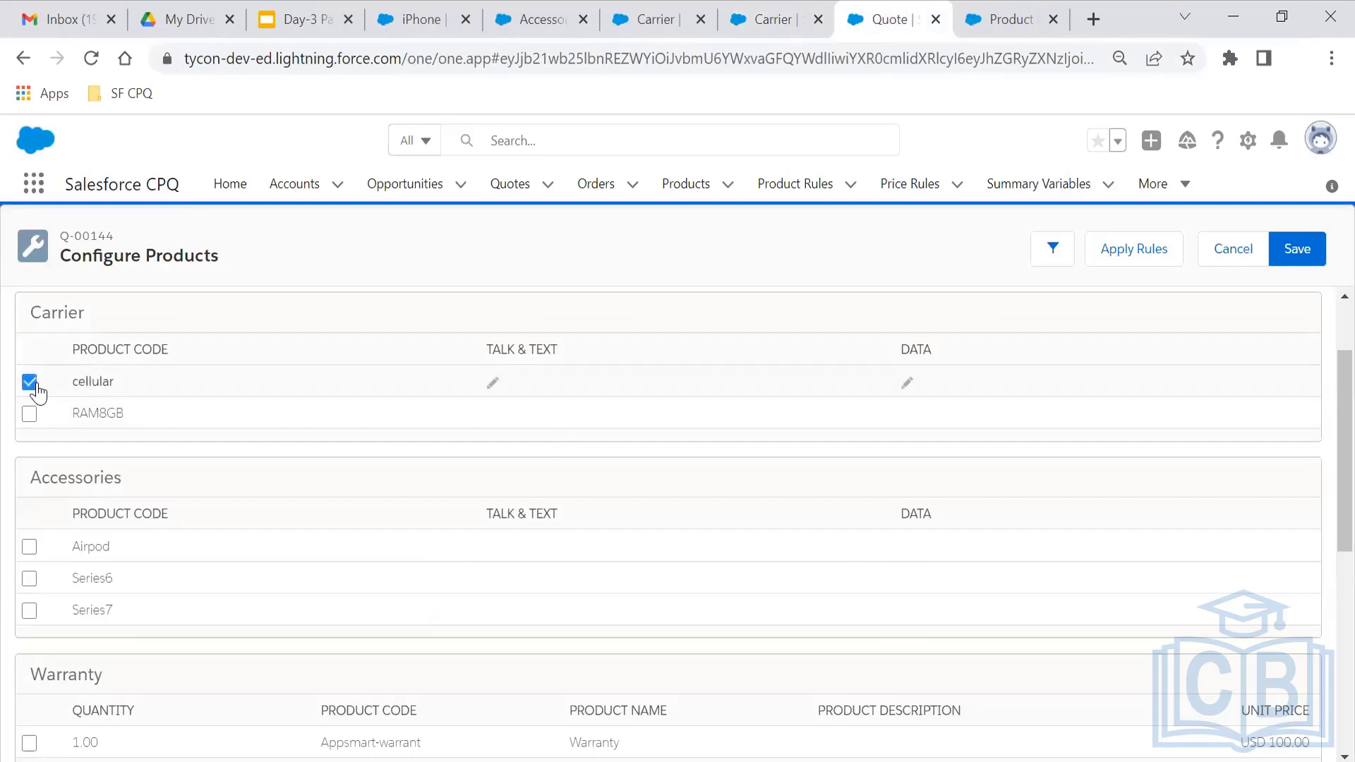
{"action": "left_click", "coordinate": [494, 385]}
{"action": "left_click", "coordinate": [497, 384]}
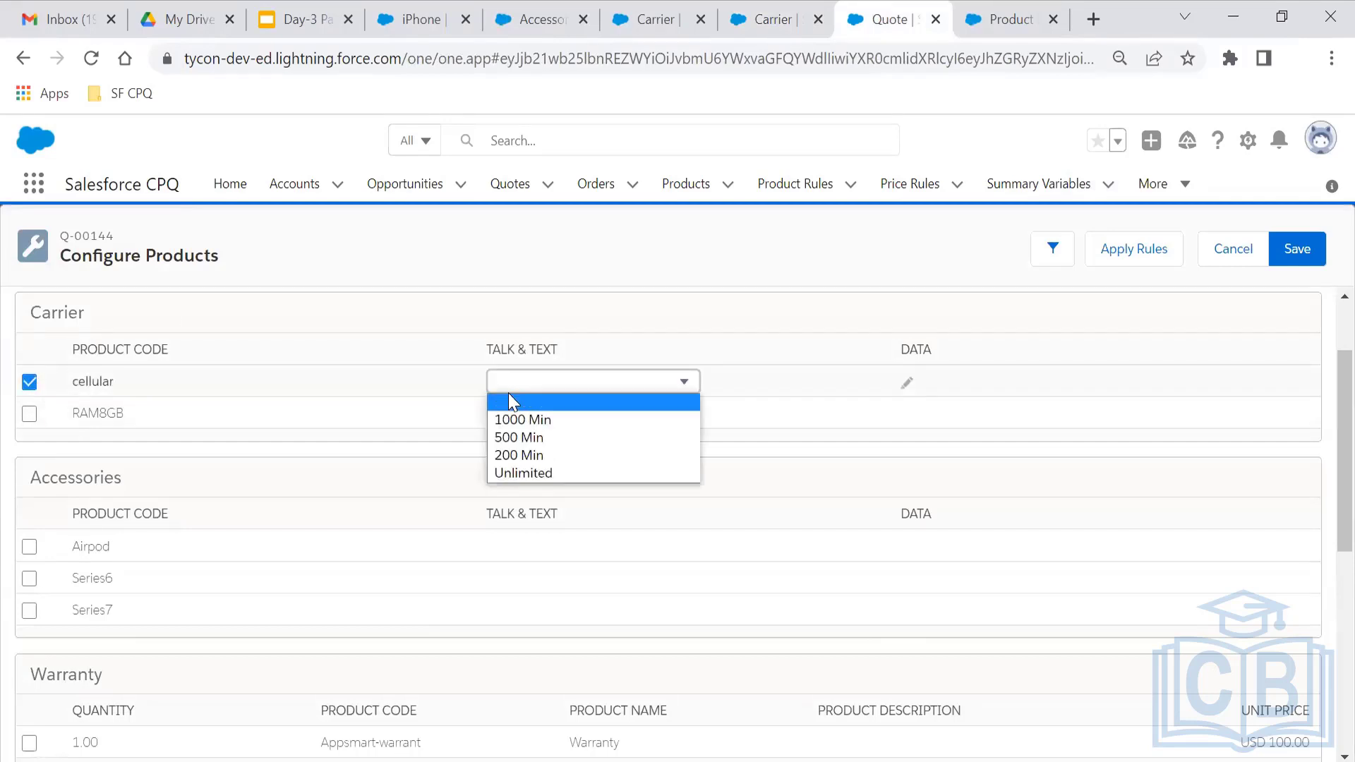
{"action": "left_click", "coordinate": [538, 427]}
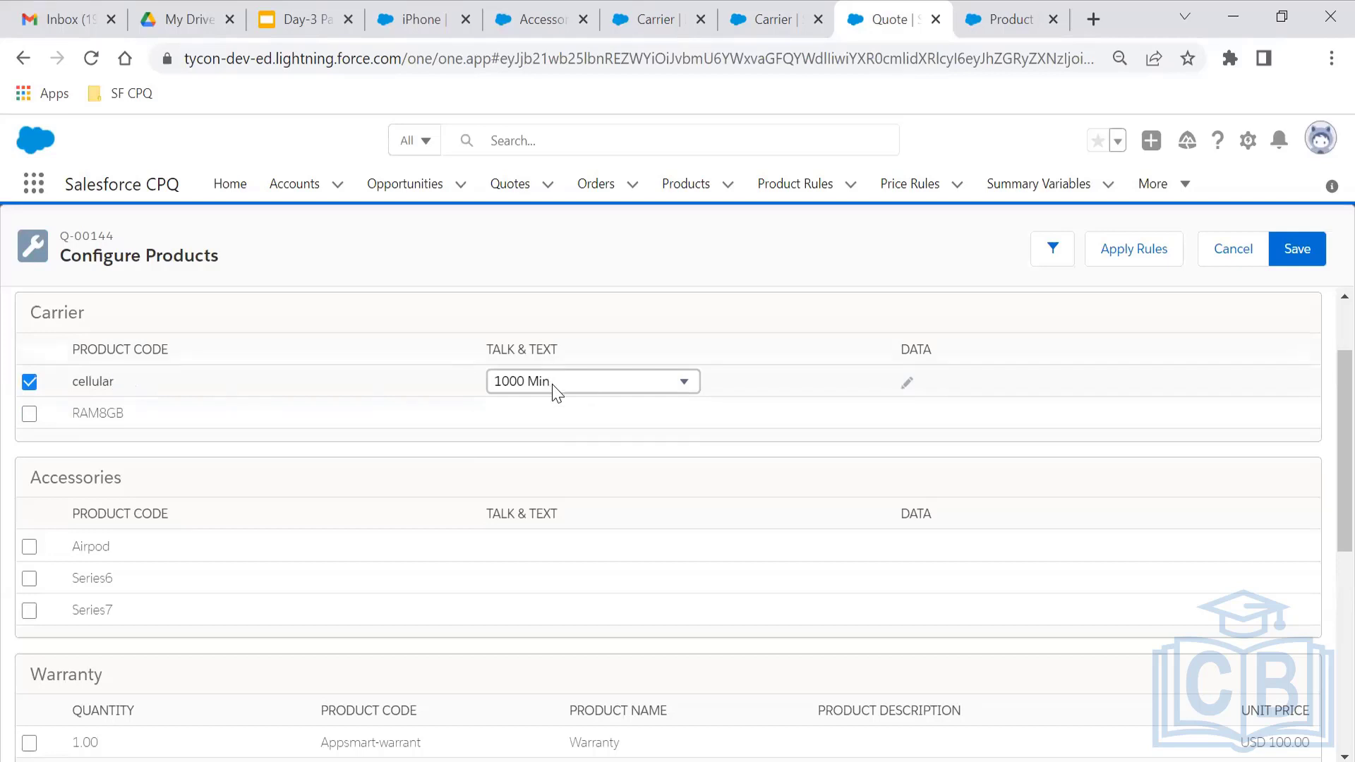
- Set the cellular option's Data to 20 GB and look over its available Talk & Text values
{"action": "left_click", "coordinate": [914, 380]}
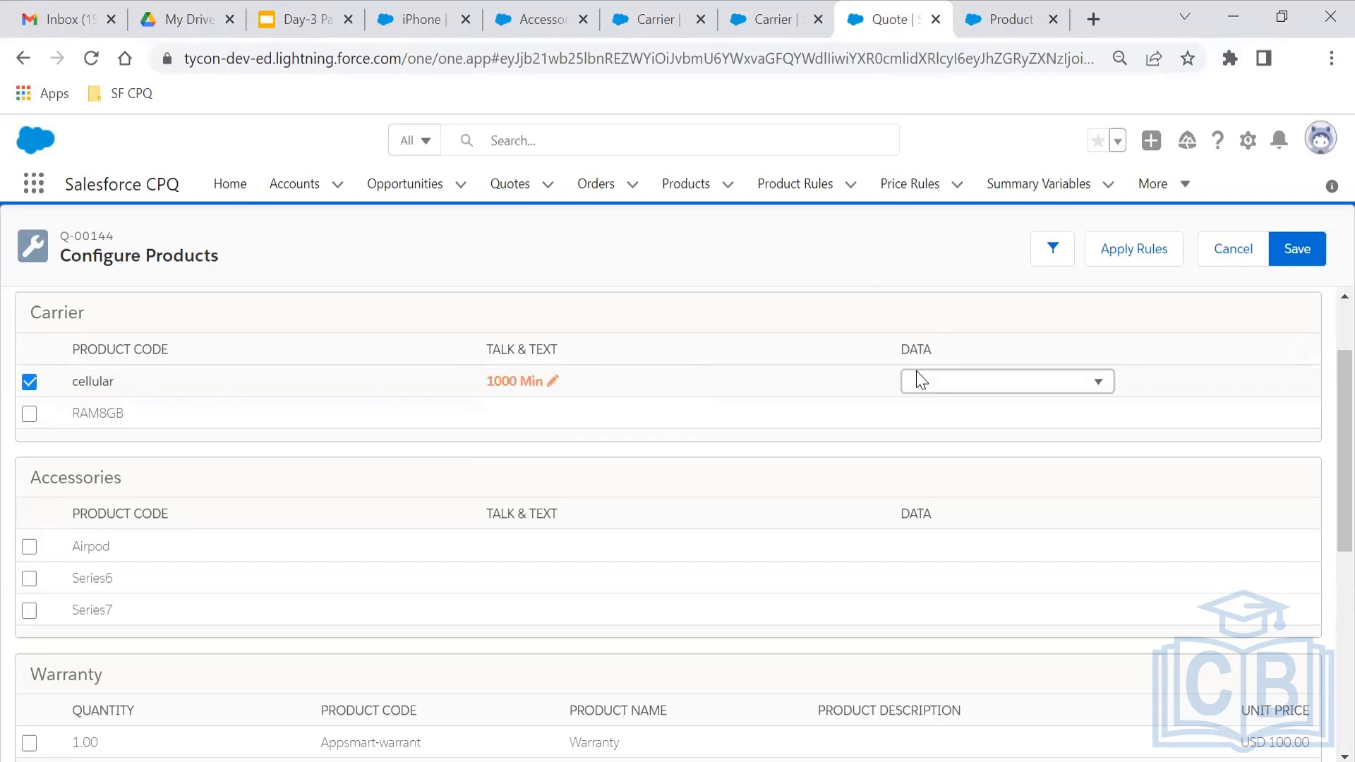
{"action": "left_click", "coordinate": [921, 380]}
{"action": "left_click", "coordinate": [945, 423]}
{"action": "left_click", "coordinate": [561, 387]}
{"action": "left_click", "coordinate": [558, 384]}
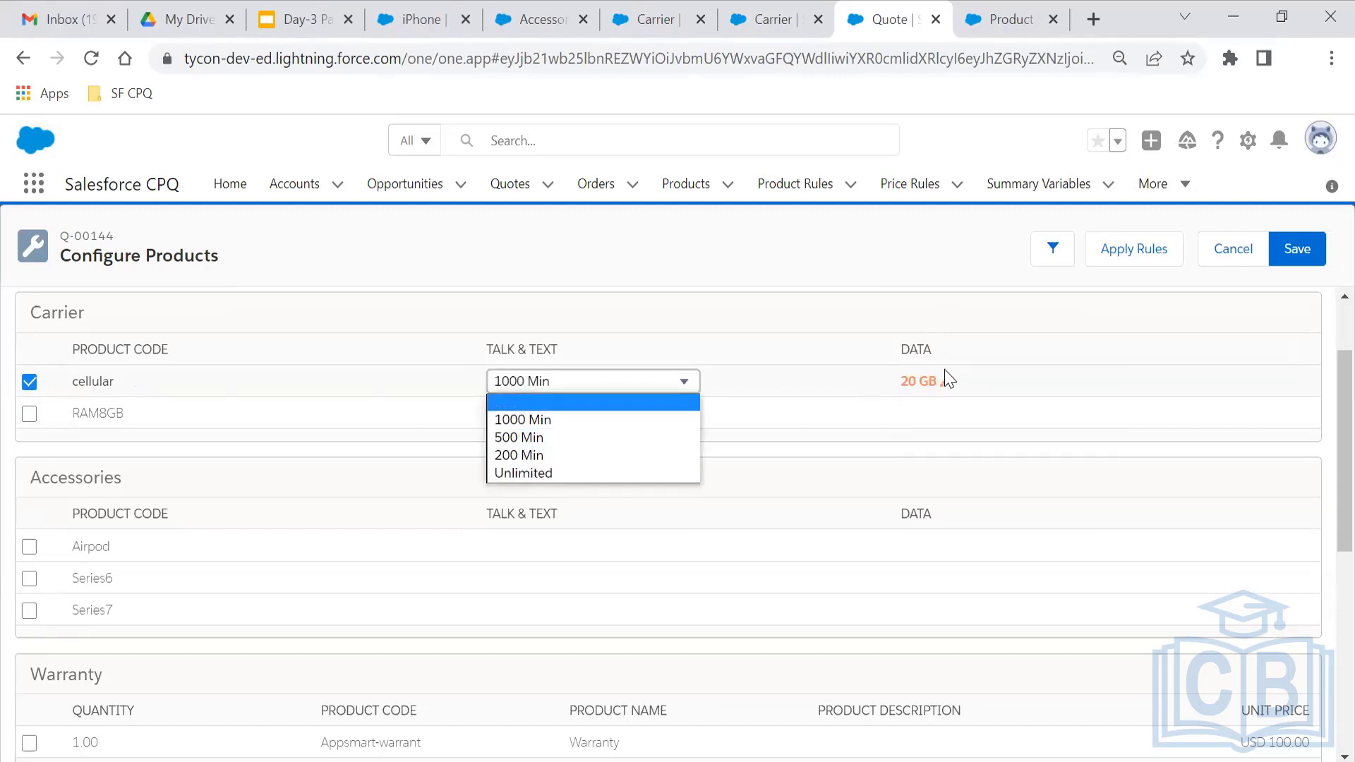
{"action": "left_click", "coordinate": [770, 336]}
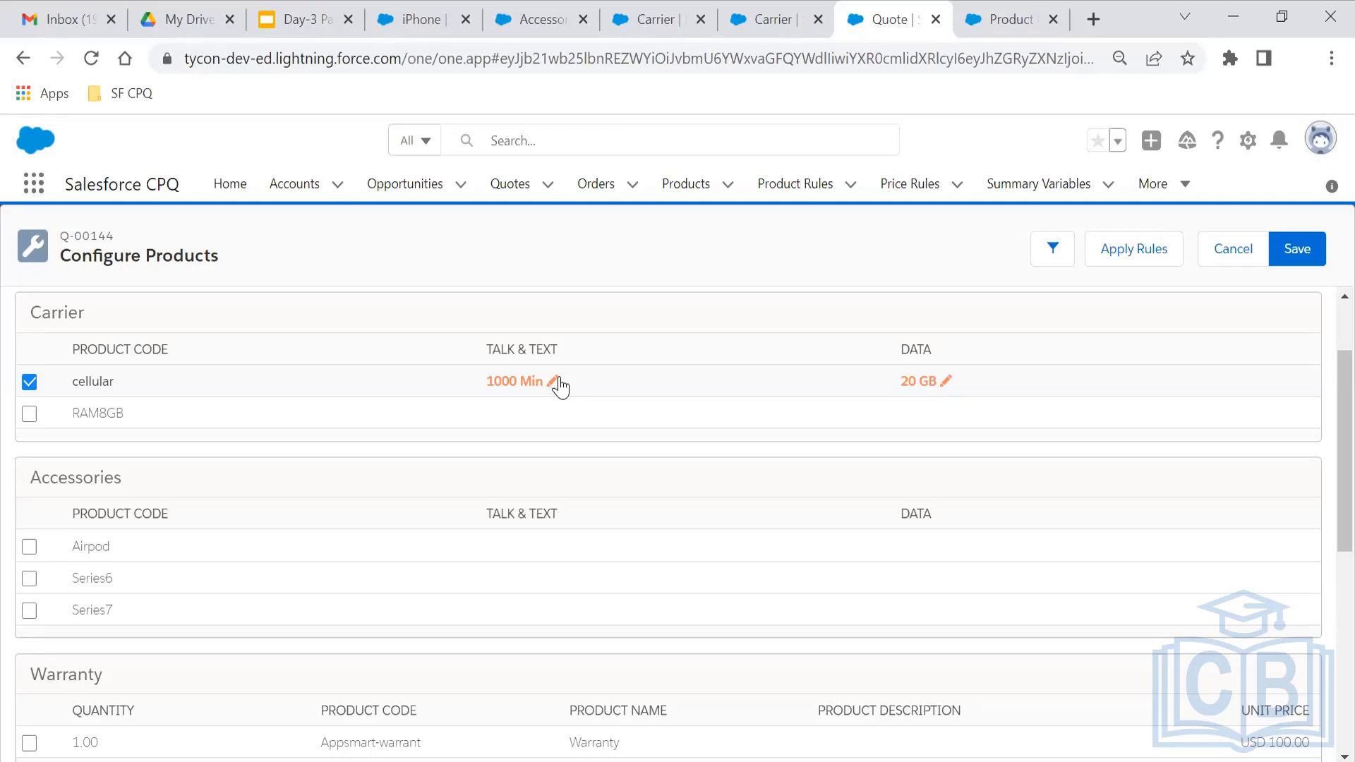
- Set the iPhone's required Carrier attribute to AT&T, then save the configuration and quick-save the quote
{"action": "left_click", "coordinate": [1274, 261]}
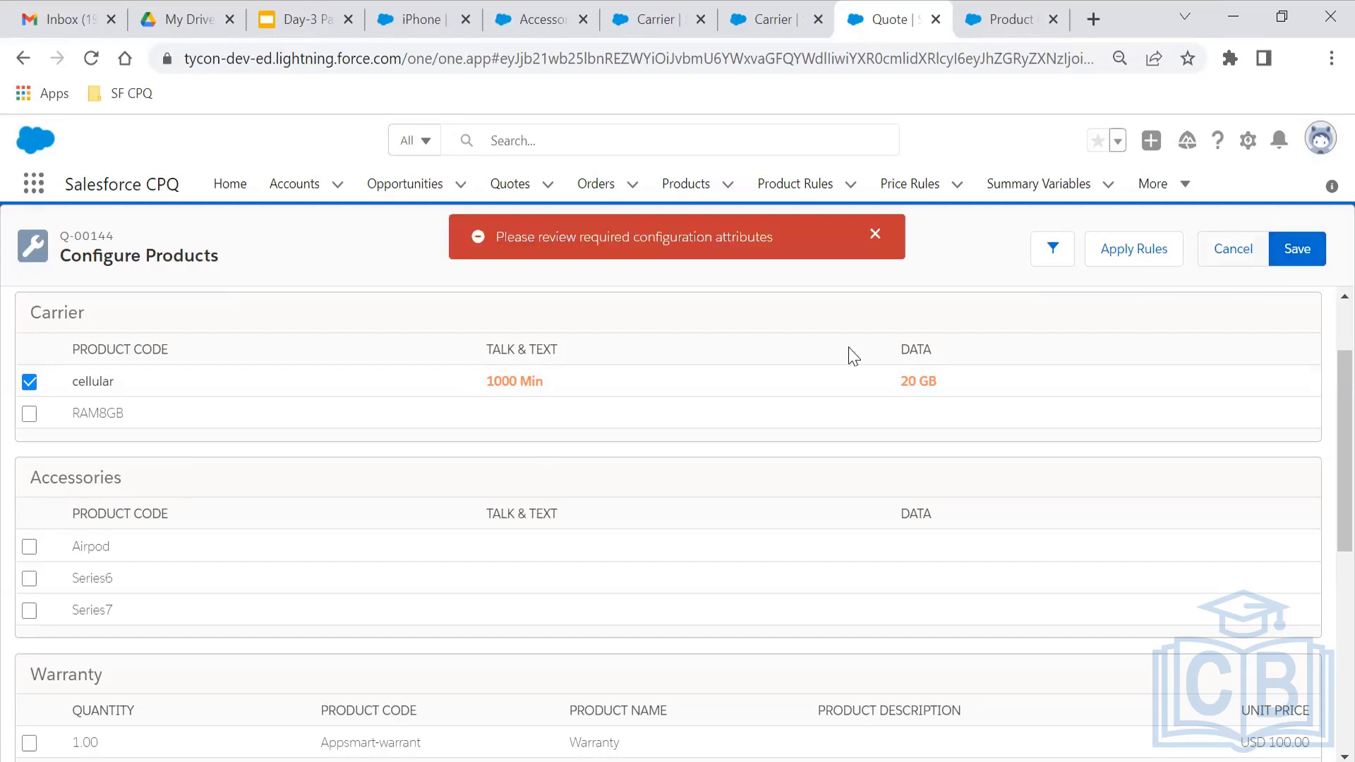
{"action": "scroll", "coordinate": [861, 427], "scroll_direction": "up", "scroll_amount": 2}
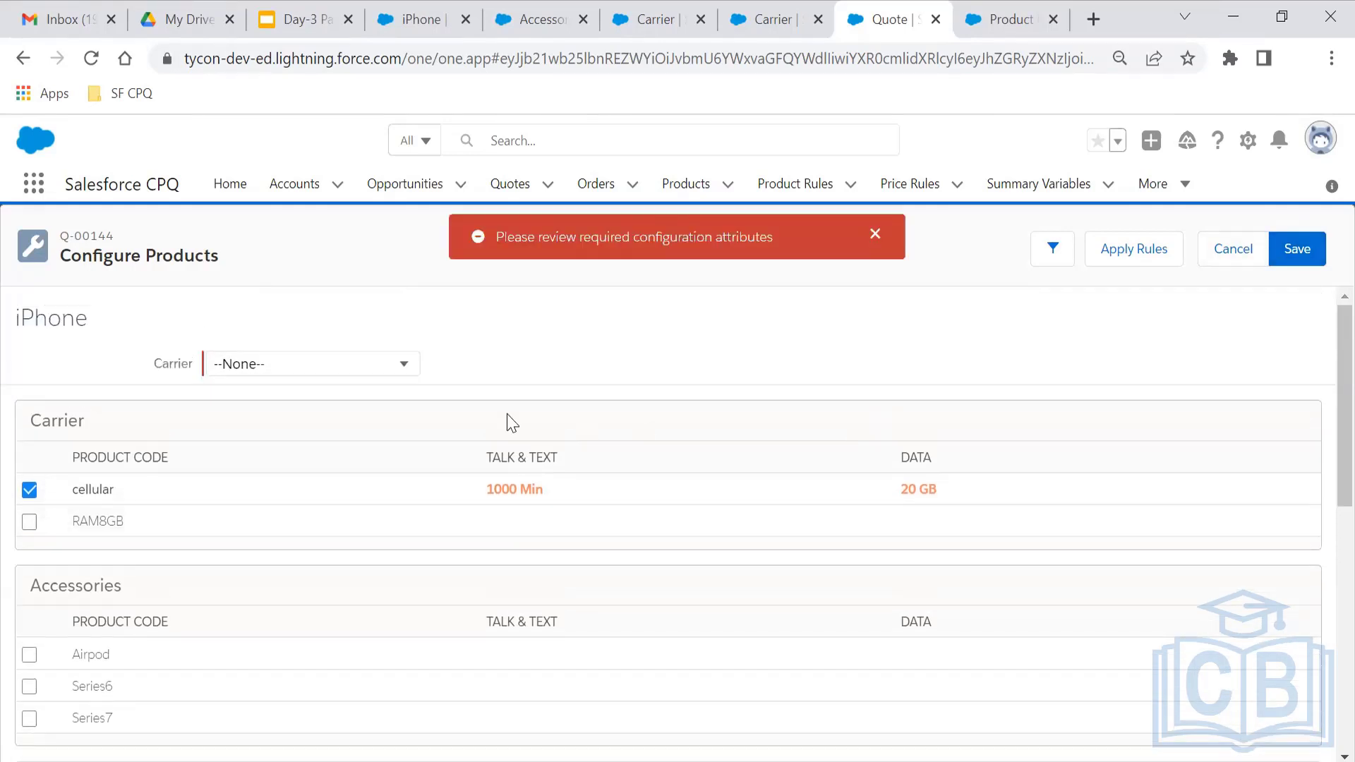
{"action": "left_click", "coordinate": [415, 372]}
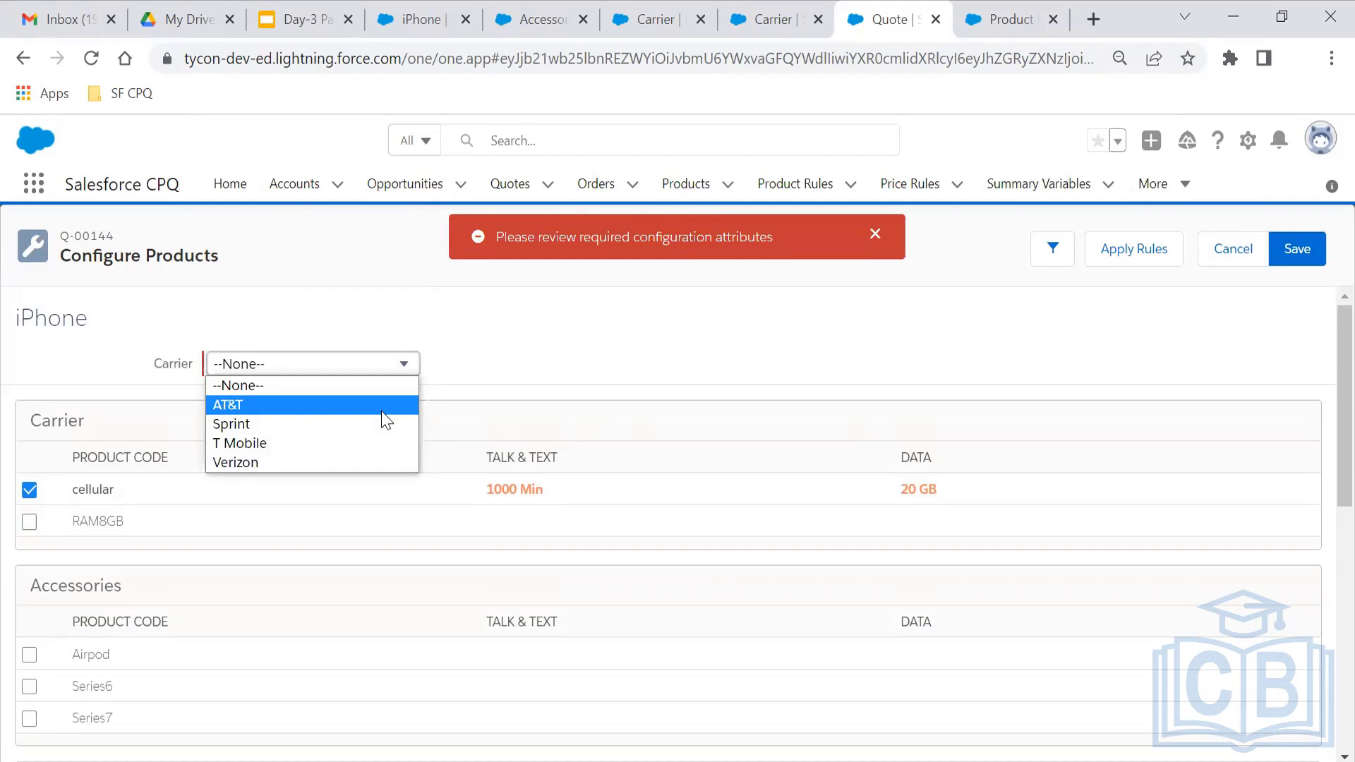
{"action": "left_click", "coordinate": [386, 421]}
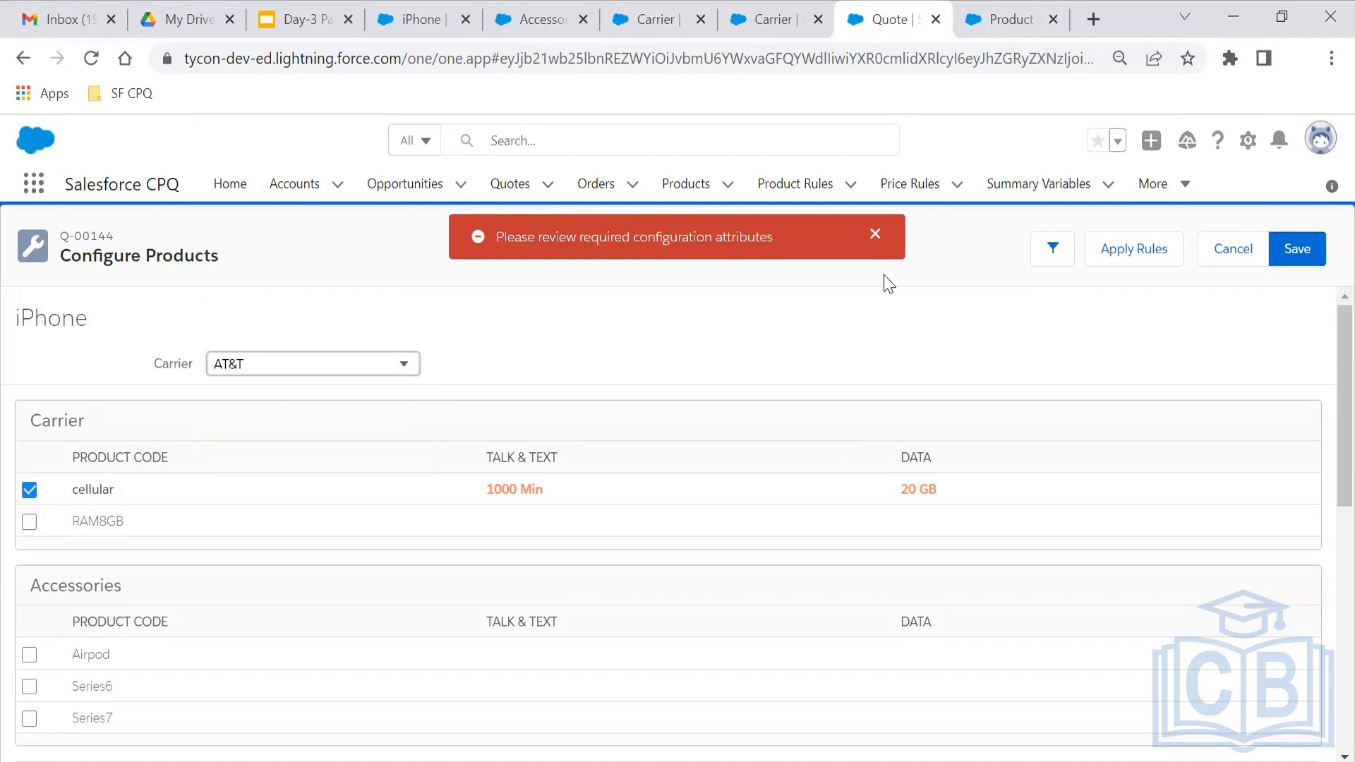
{"action": "left_click", "coordinate": [866, 230]}
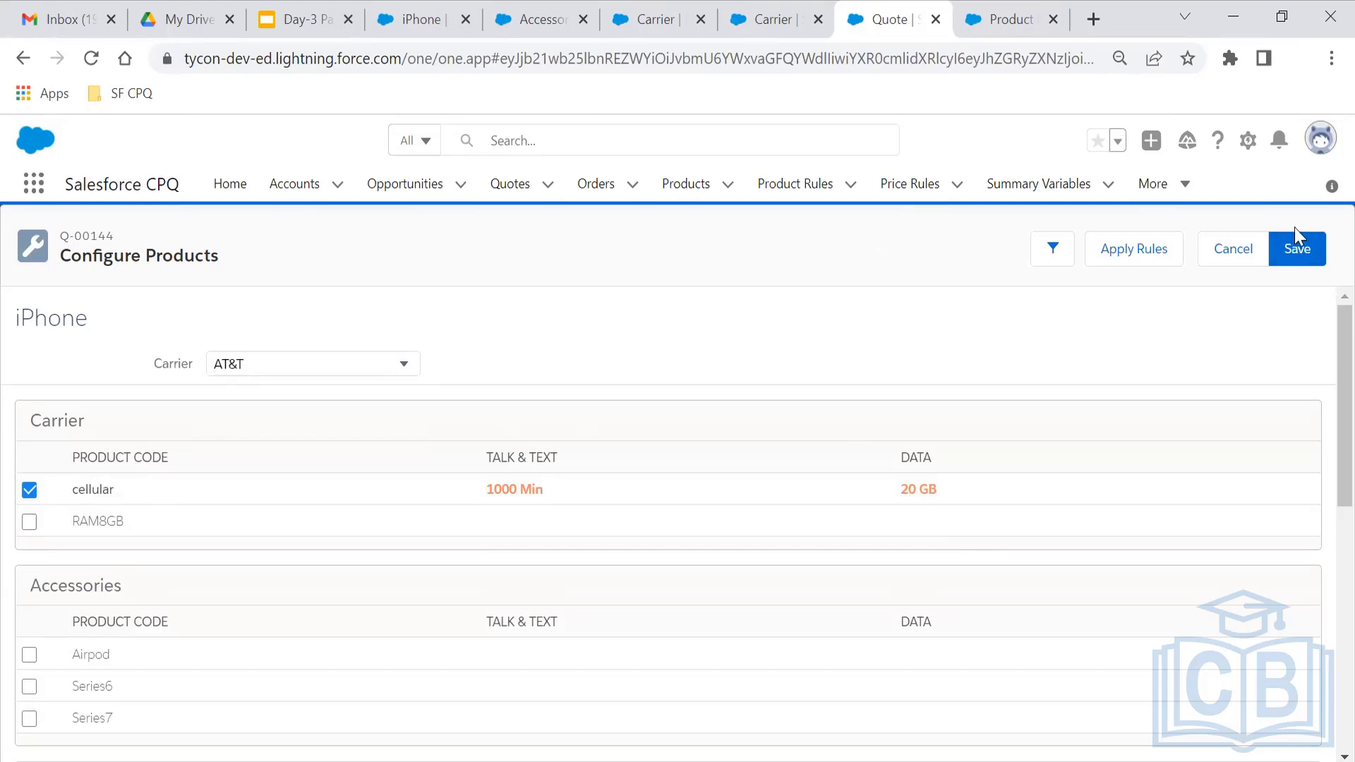
{"action": "left_click", "coordinate": [1295, 248]}
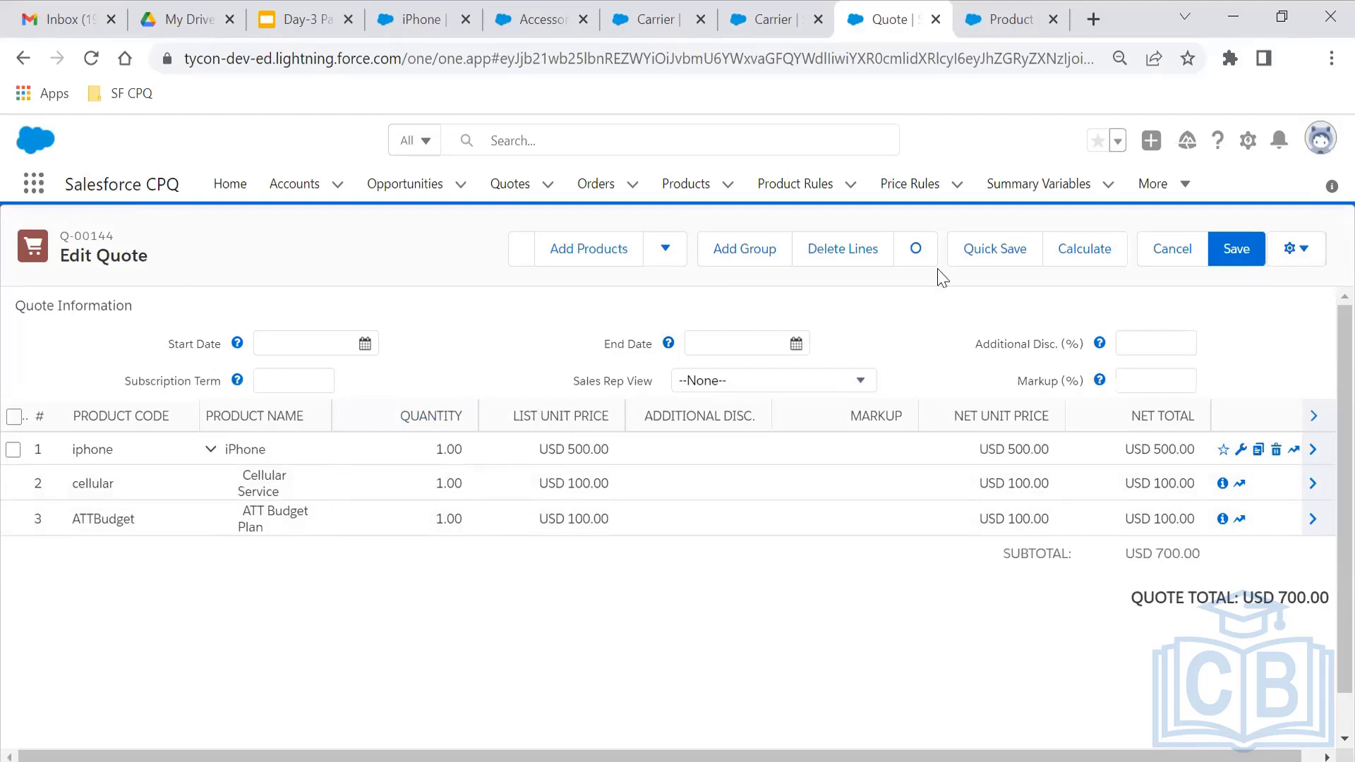
{"action": "left_click", "coordinate": [986, 261]}
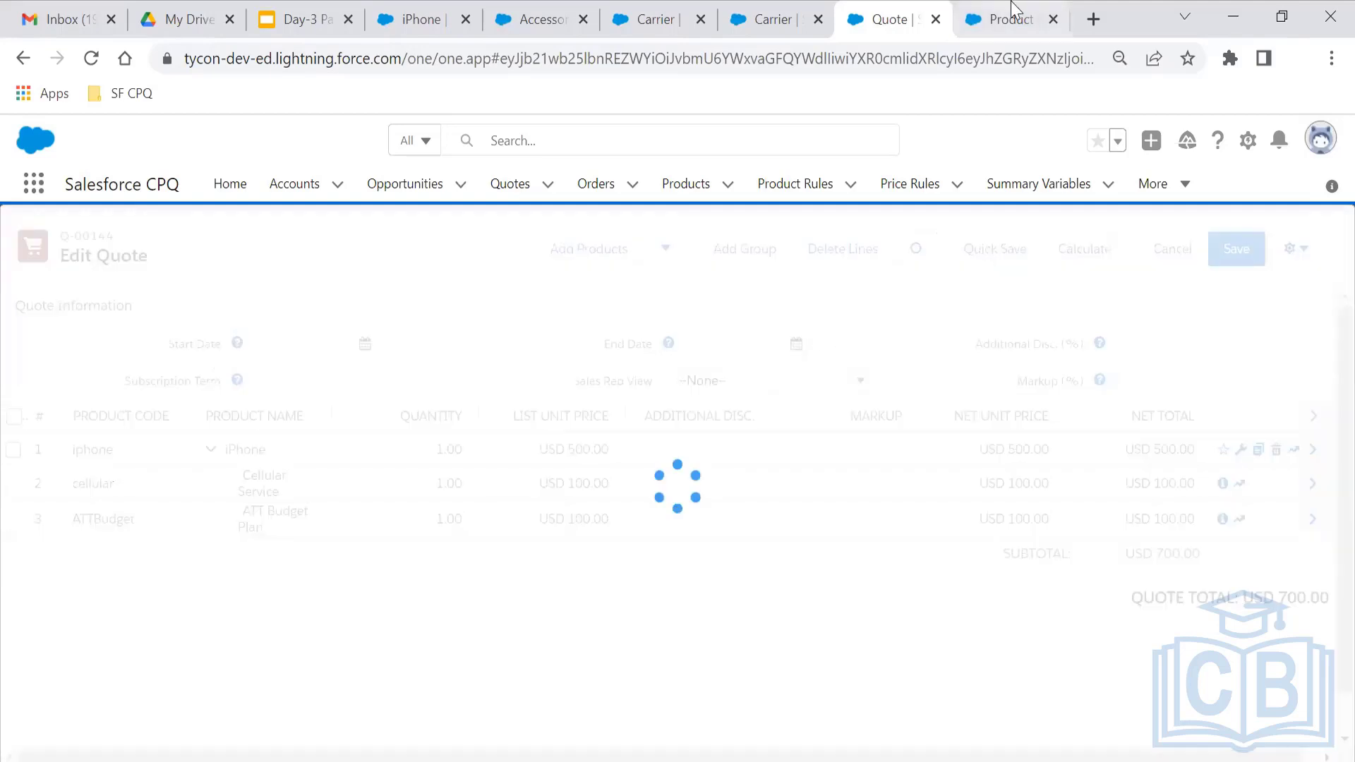
- Open the Quotes list in a new browser tab and reopen the iPhone line's configuration from the quote line editor
{"action": "left_click", "coordinate": [1016, 14]}
{"action": "left_click", "coordinate": [946, 10]}
{"action": "left_click", "coordinate": [1010, 12]}
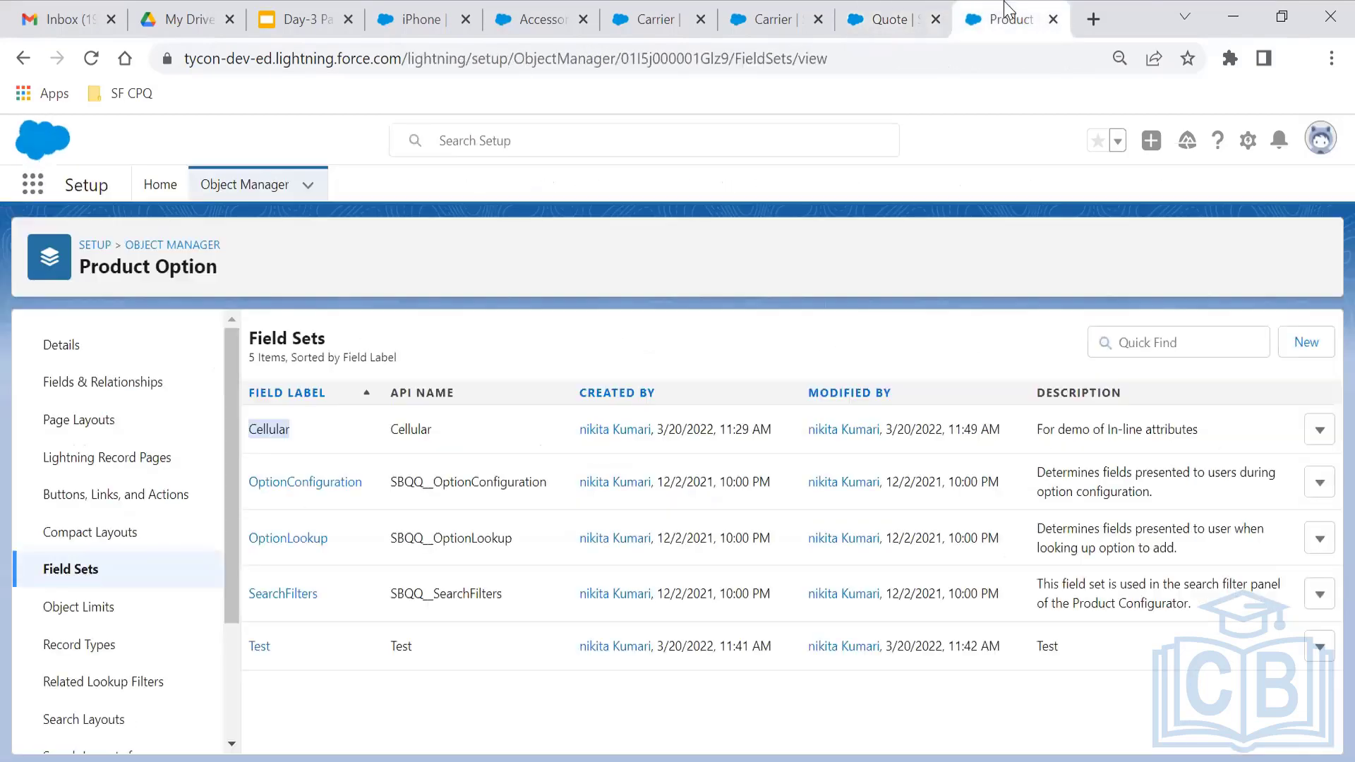
{"action": "left_click", "coordinate": [949, 11]}
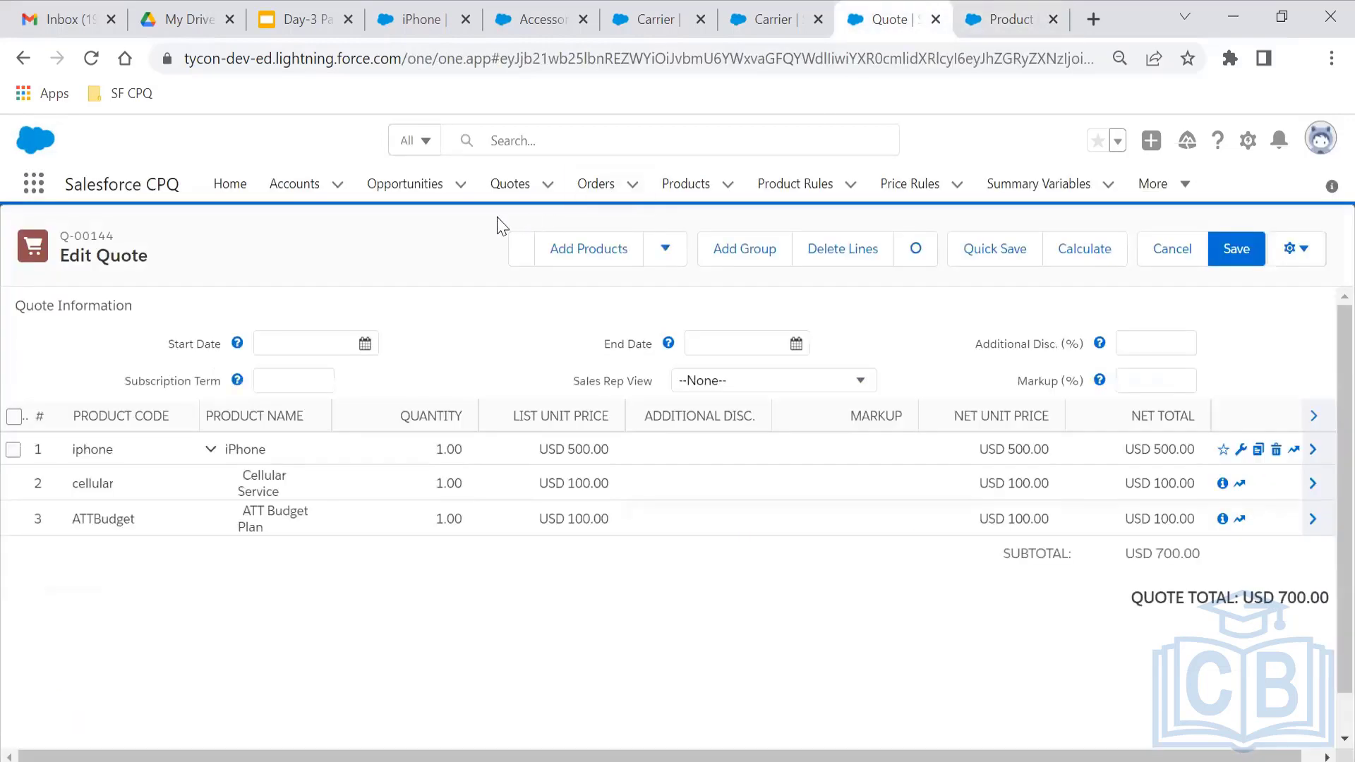
{"action": "right_click", "coordinate": [521, 200]}
{"action": "left_click", "coordinate": [551, 214]}
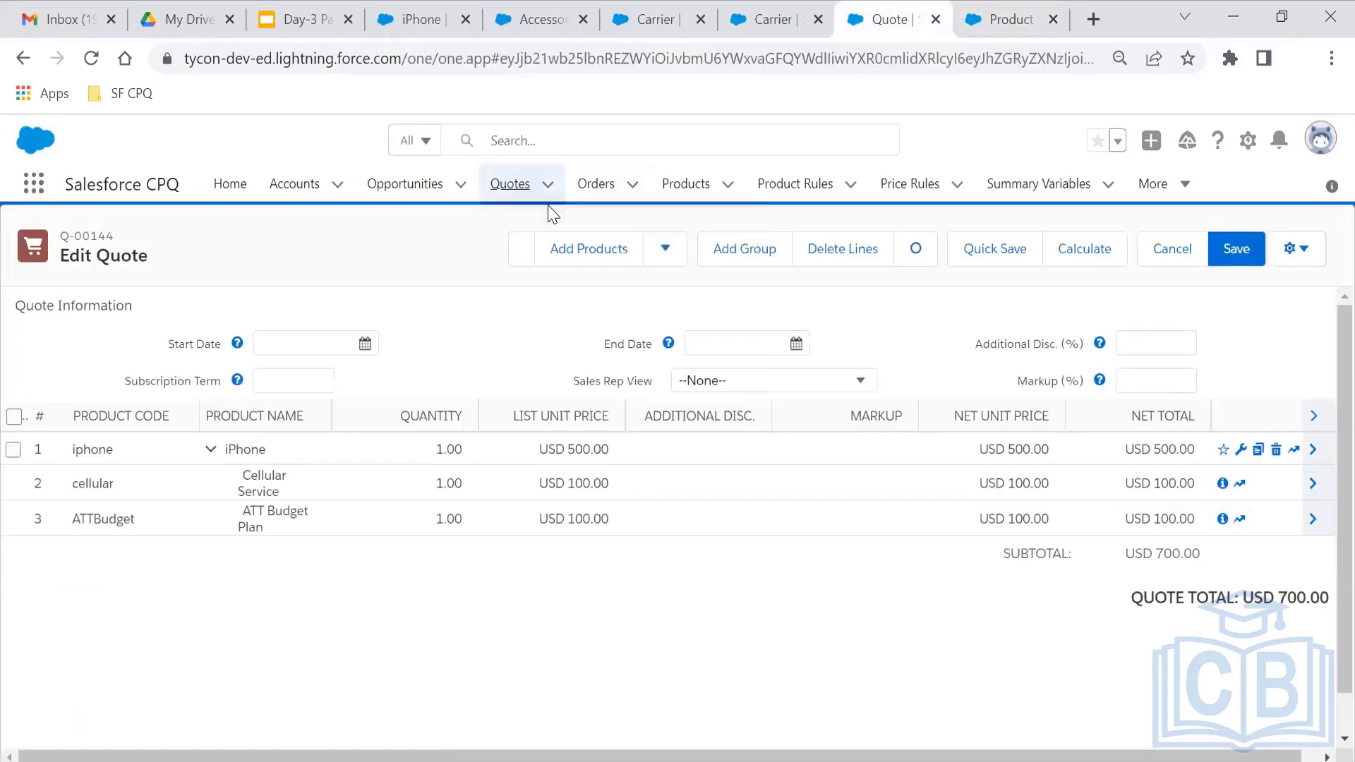
{"action": "left_click", "coordinate": [1242, 446]}
- Close the Product Option field sets tab and display the current quote's full list of quote lines
{"action": "left_click", "coordinate": [958, 2]}
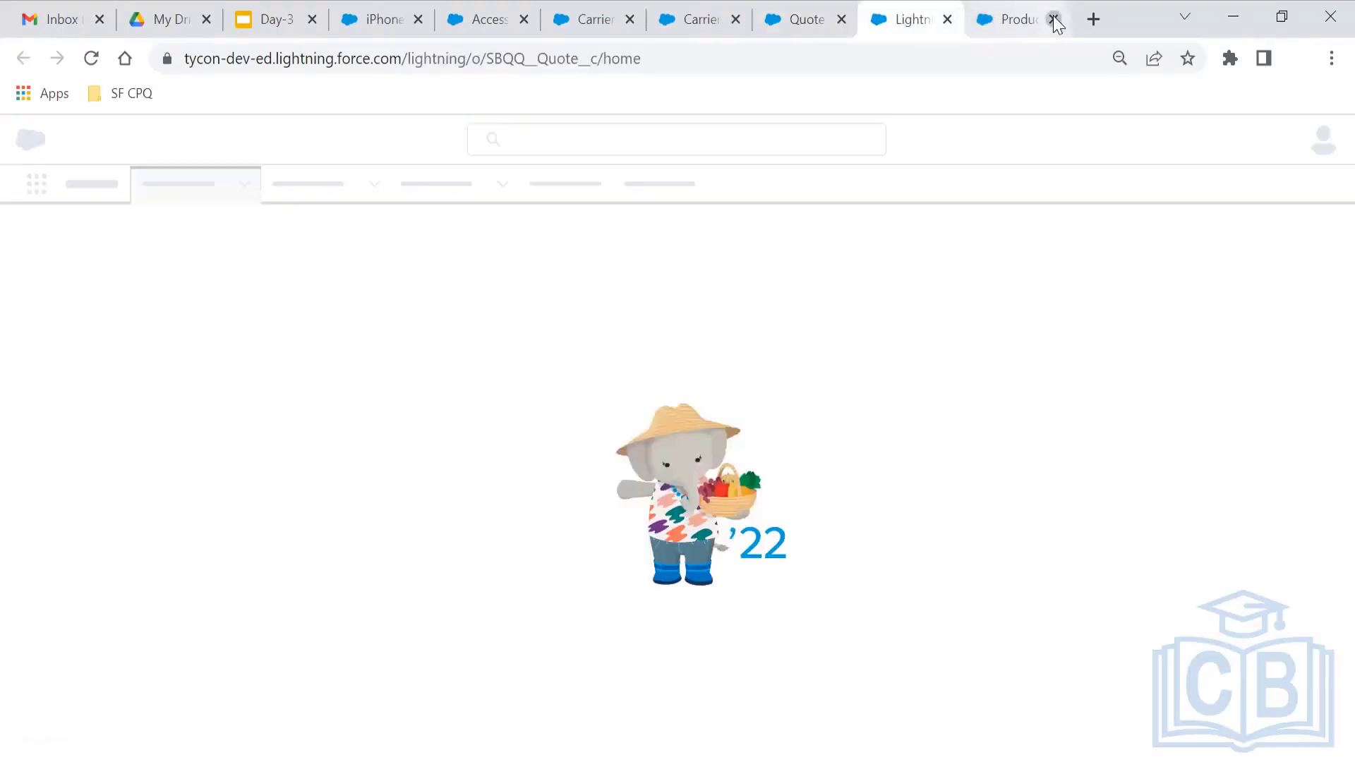
{"action": "left_click", "coordinate": [1052, 19]}
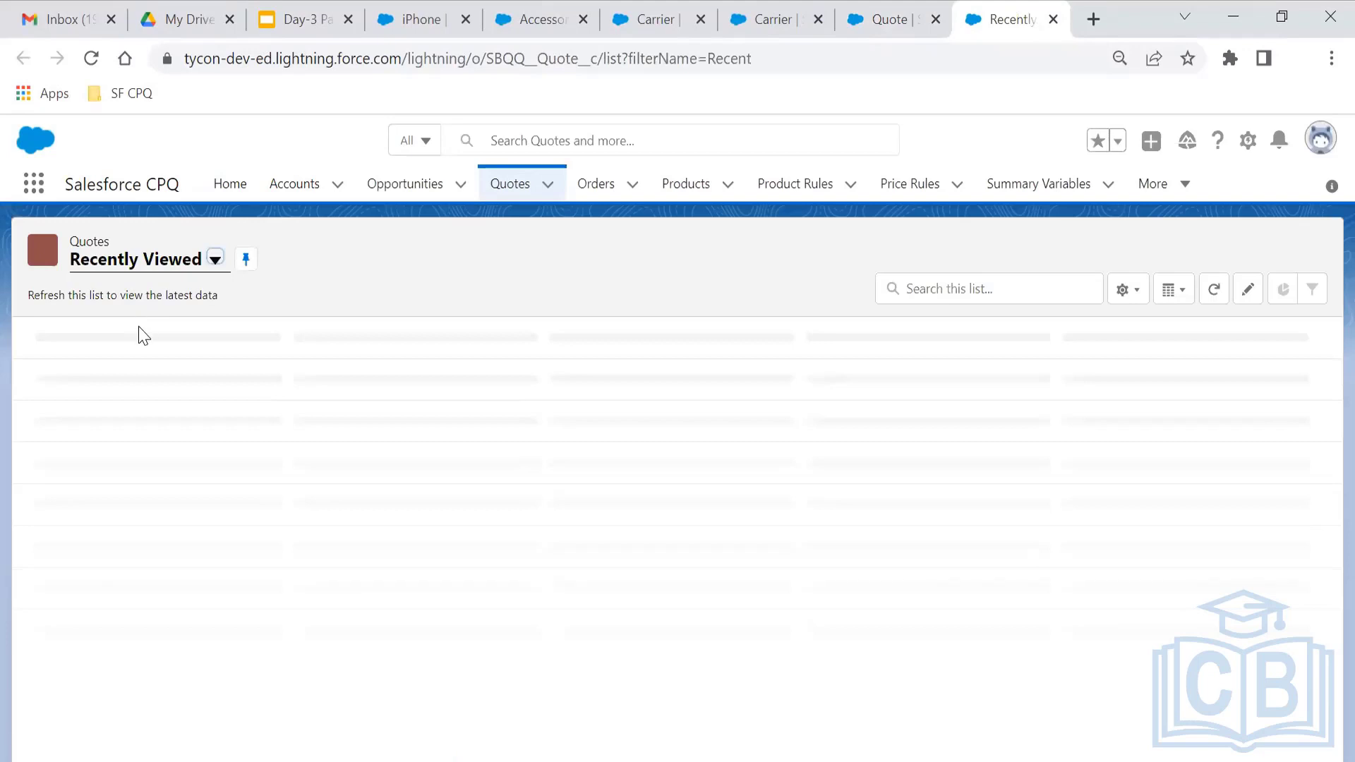
{"action": "left_click", "coordinate": [141, 366]}
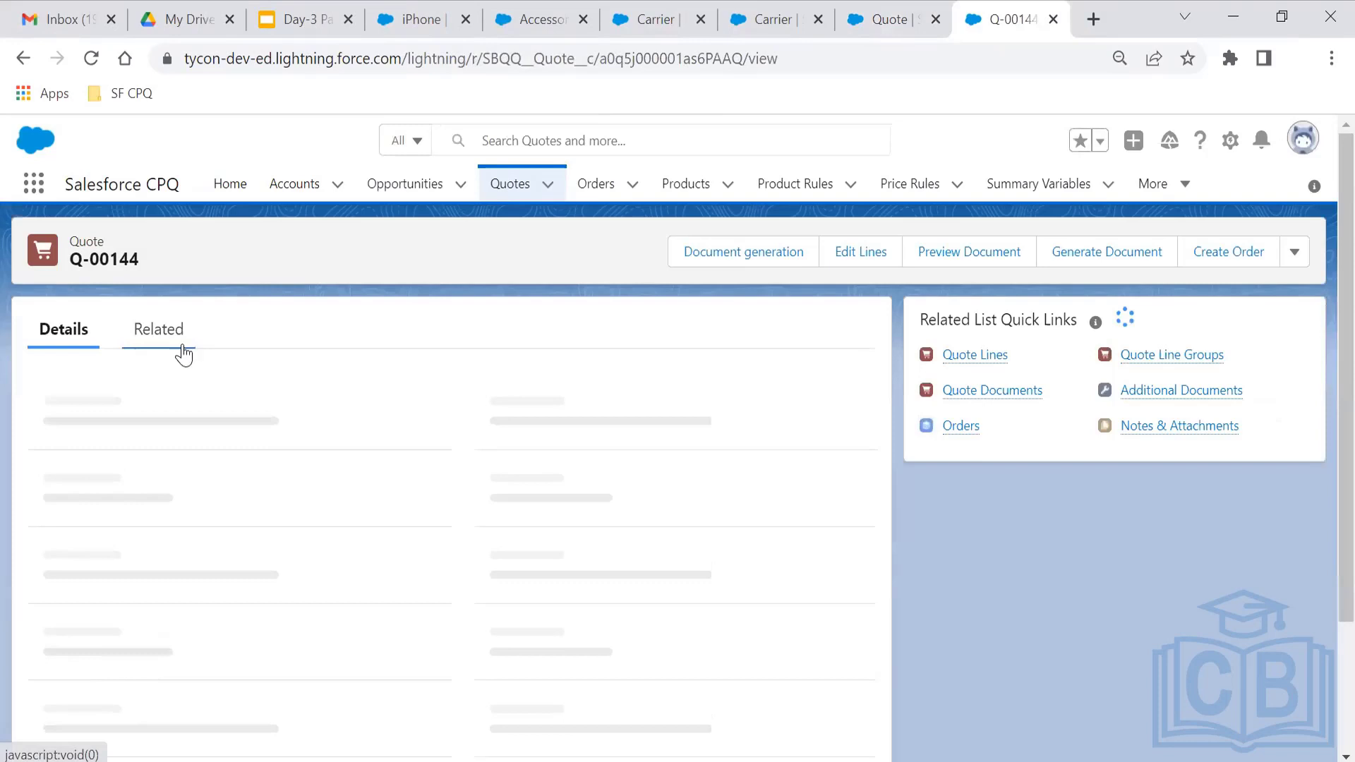
{"action": "left_click", "coordinate": [184, 355]}
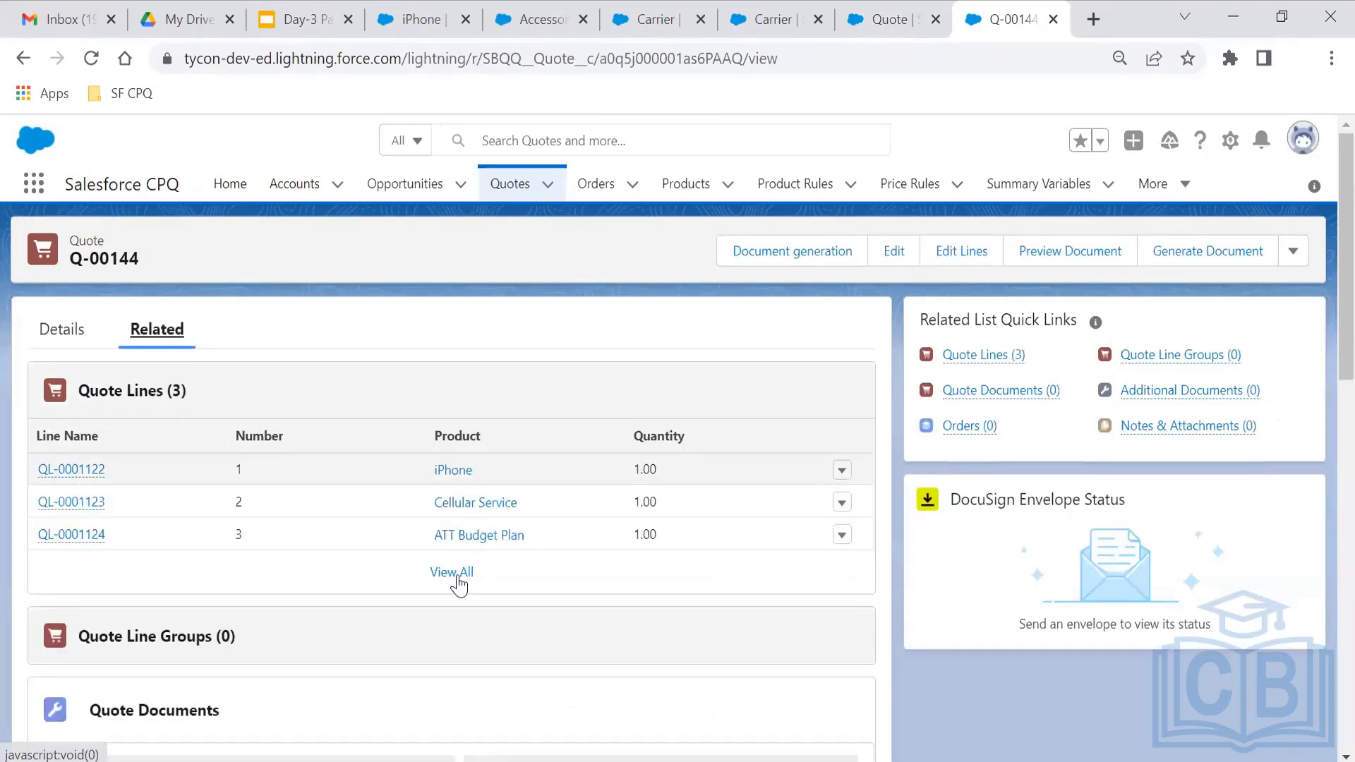
{"action": "left_click", "coordinate": [457, 577]}
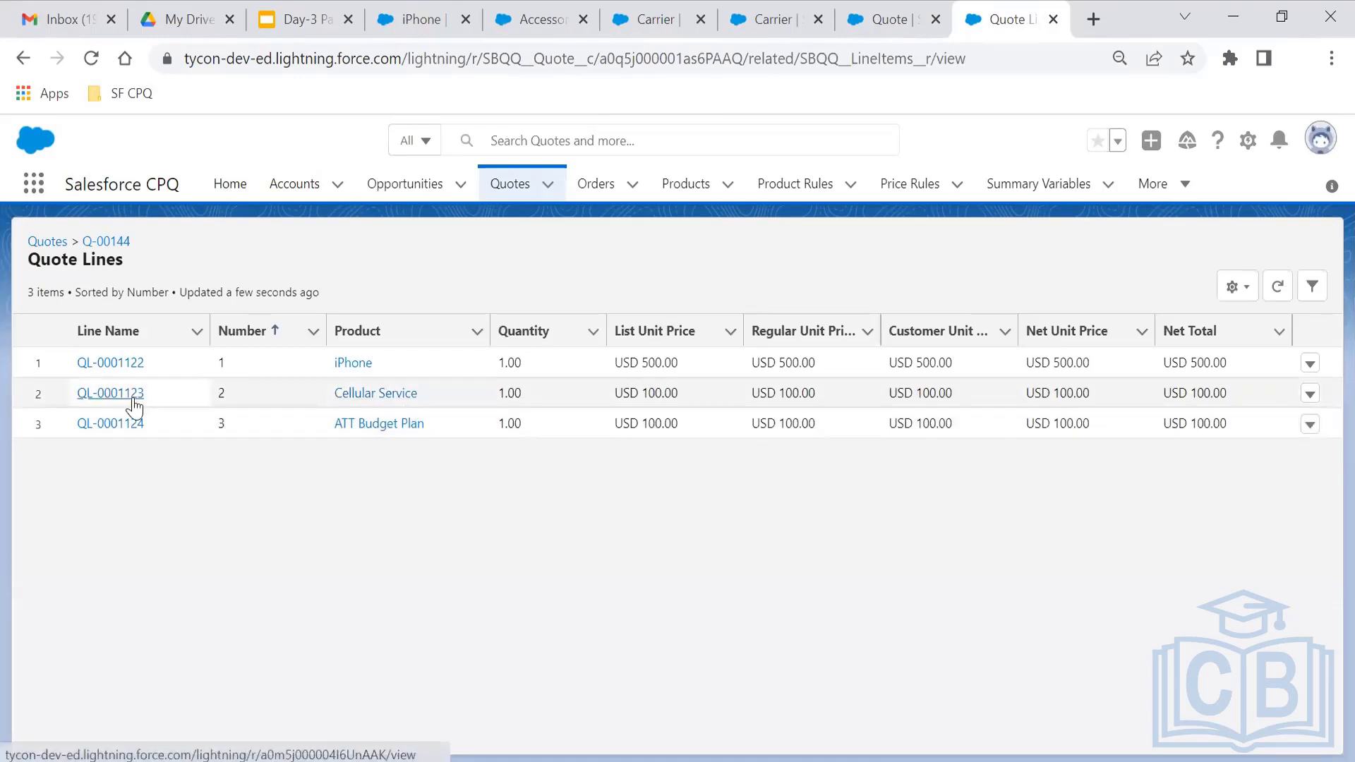
- Open the Cellular Service quote line in a separate browser tab and revisit the Carrier attribute in the iPhone configuration
{"action": "left_click", "coordinate": [133, 400], "text": "ctrl"}
{"action": "left_click", "coordinate": [836, 4]}
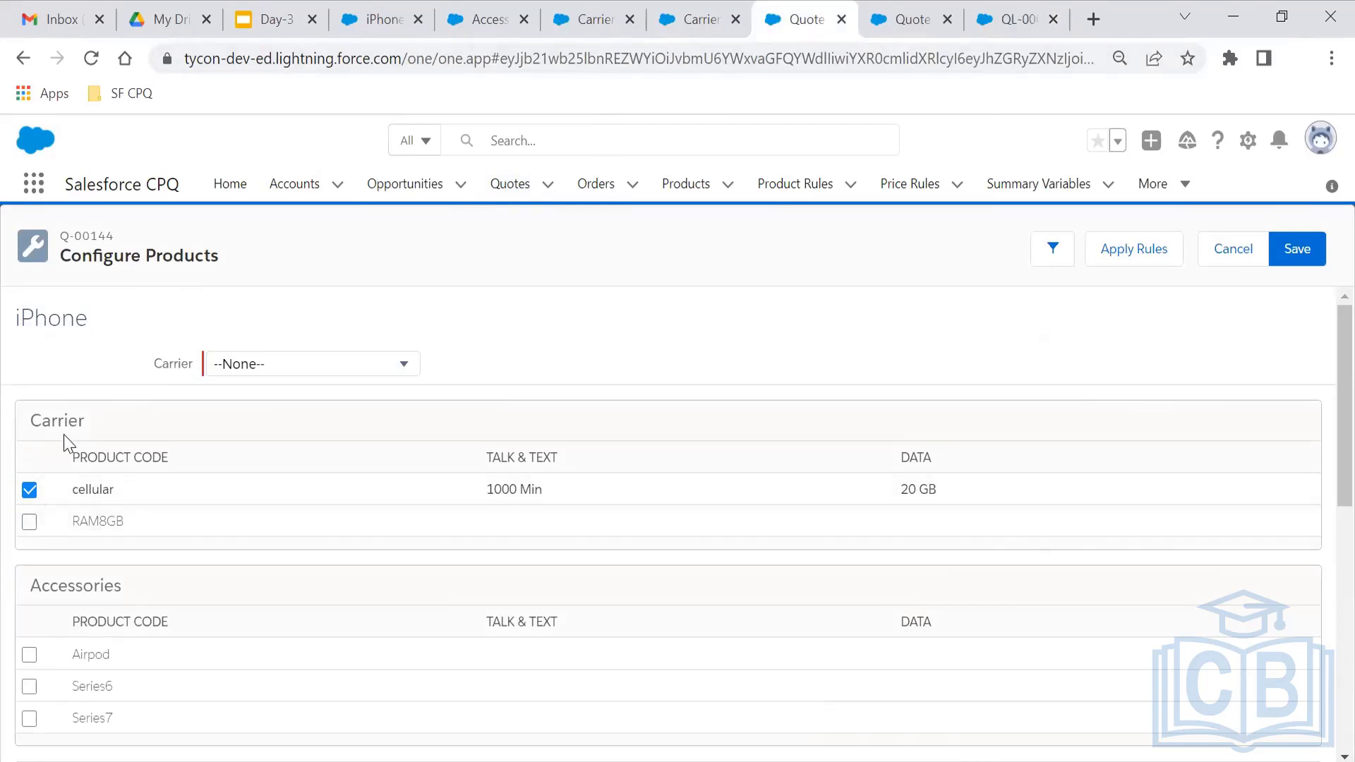
{"action": "left_click", "coordinate": [939, 10]}
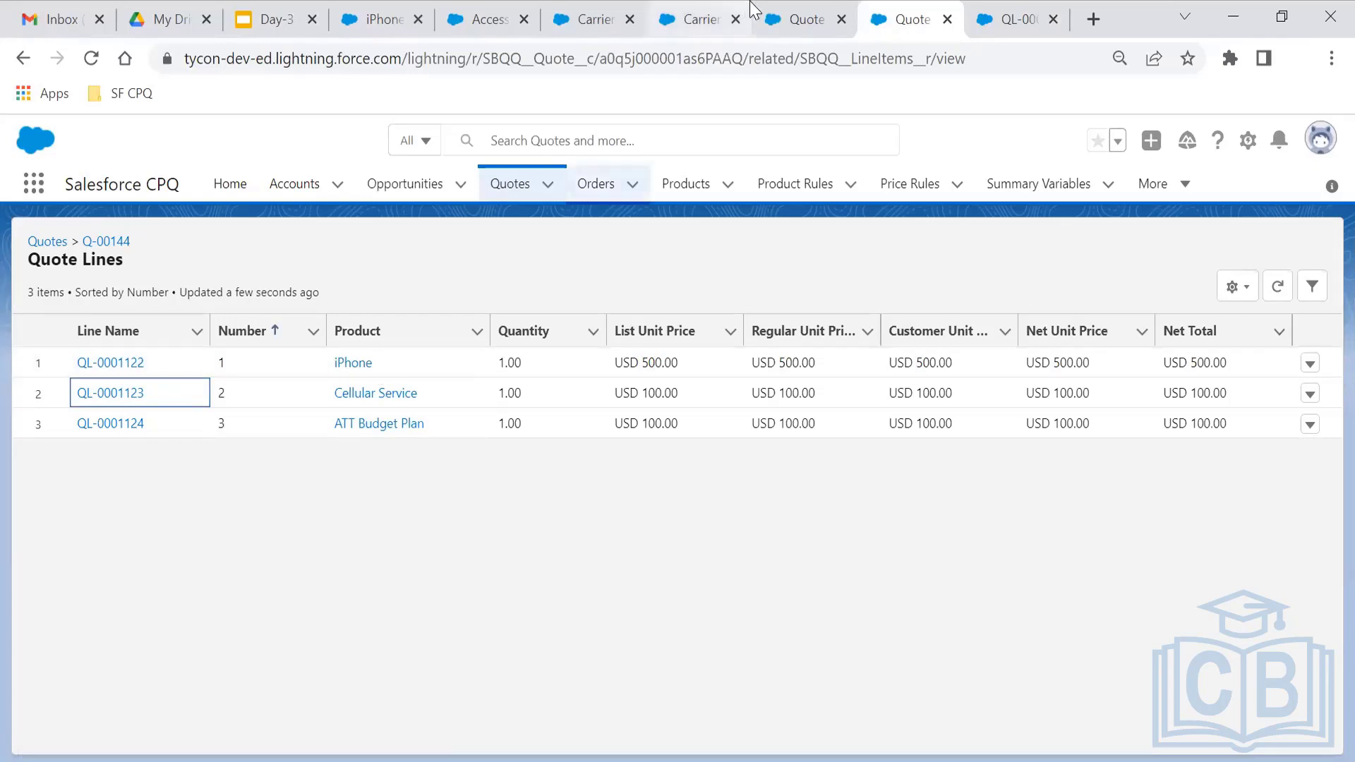
{"action": "left_click", "coordinate": [798, 19]}
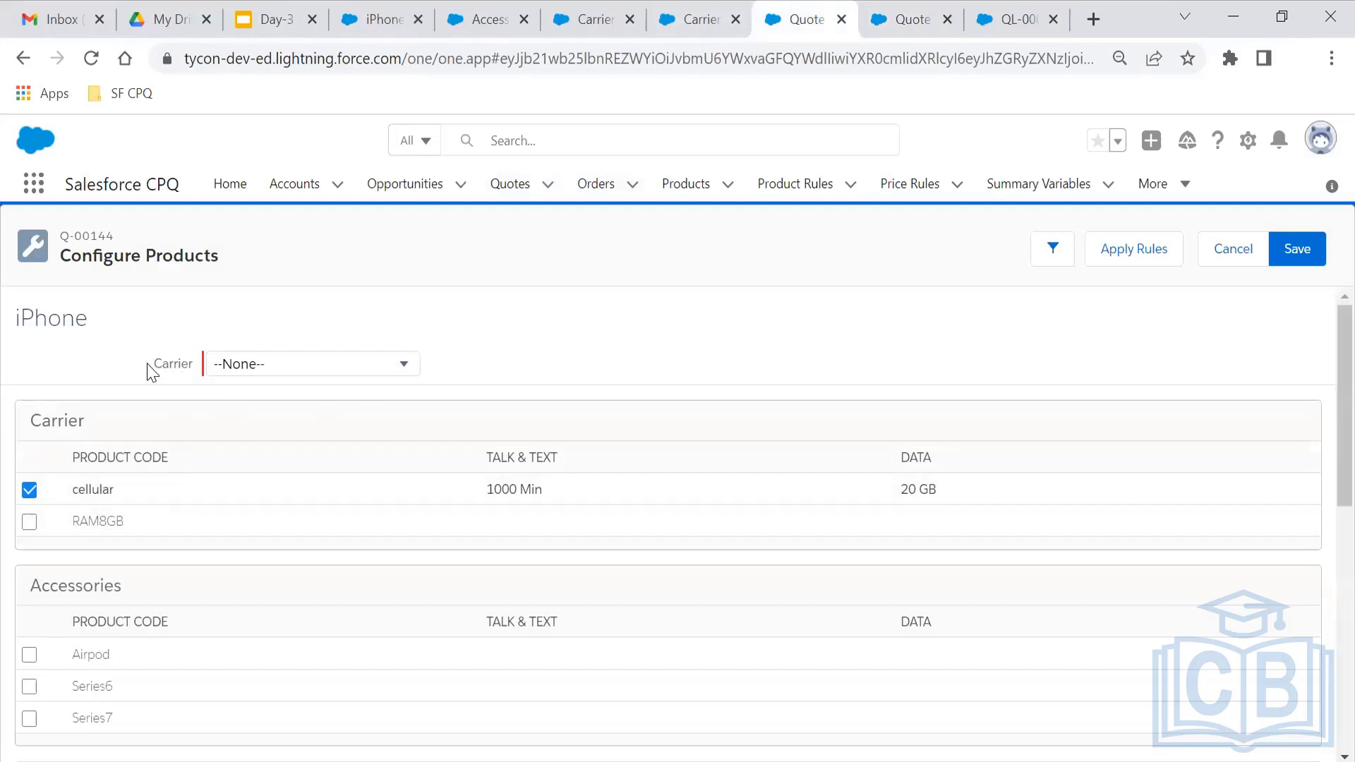
{"action": "left_click_drag", "start_coordinate": [146, 369], "coordinate": [396, 387]}
{"action": "left_click", "coordinate": [463, 367]}
- Examine the Carrier, Talk & Text and Data fields on the Cellular Service quote line and return to the Carrier configuration attribute record
{"action": "left_click", "coordinate": [916, 14]}
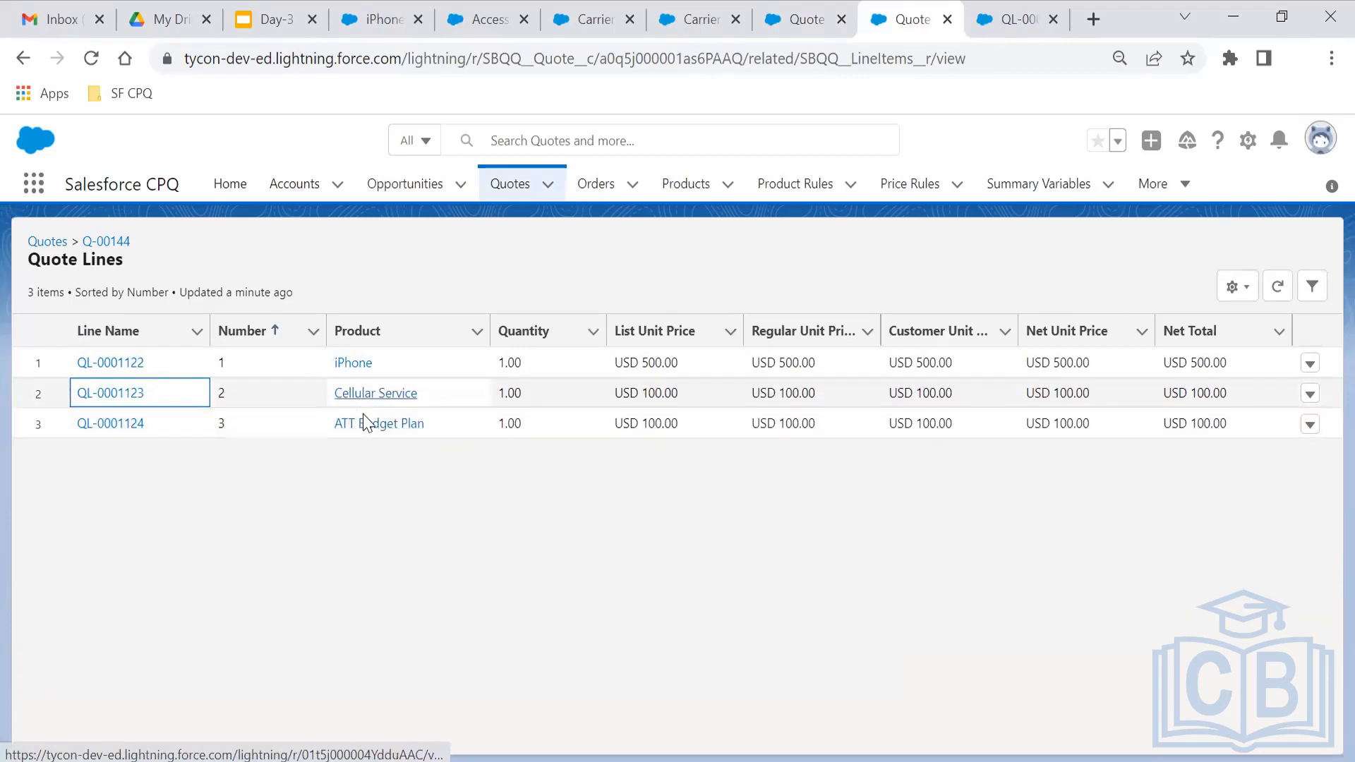
{"action": "left_click", "coordinate": [1003, 1]}
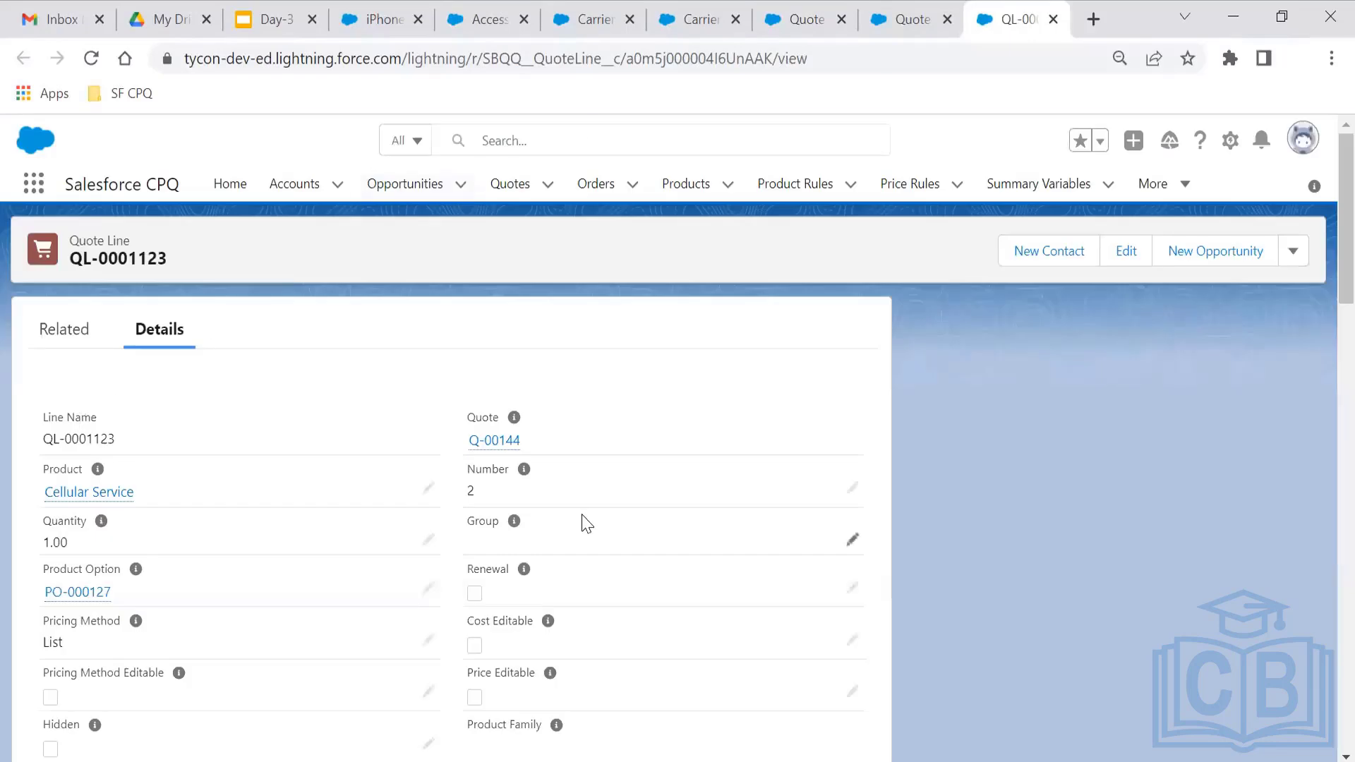
{"action": "scroll", "coordinate": [1321, 259], "scroll_direction": "down", "scroll_amount": 3}
{"action": "scroll", "coordinate": [1321, 332], "scroll_direction": "down", "scroll_amount": 2}
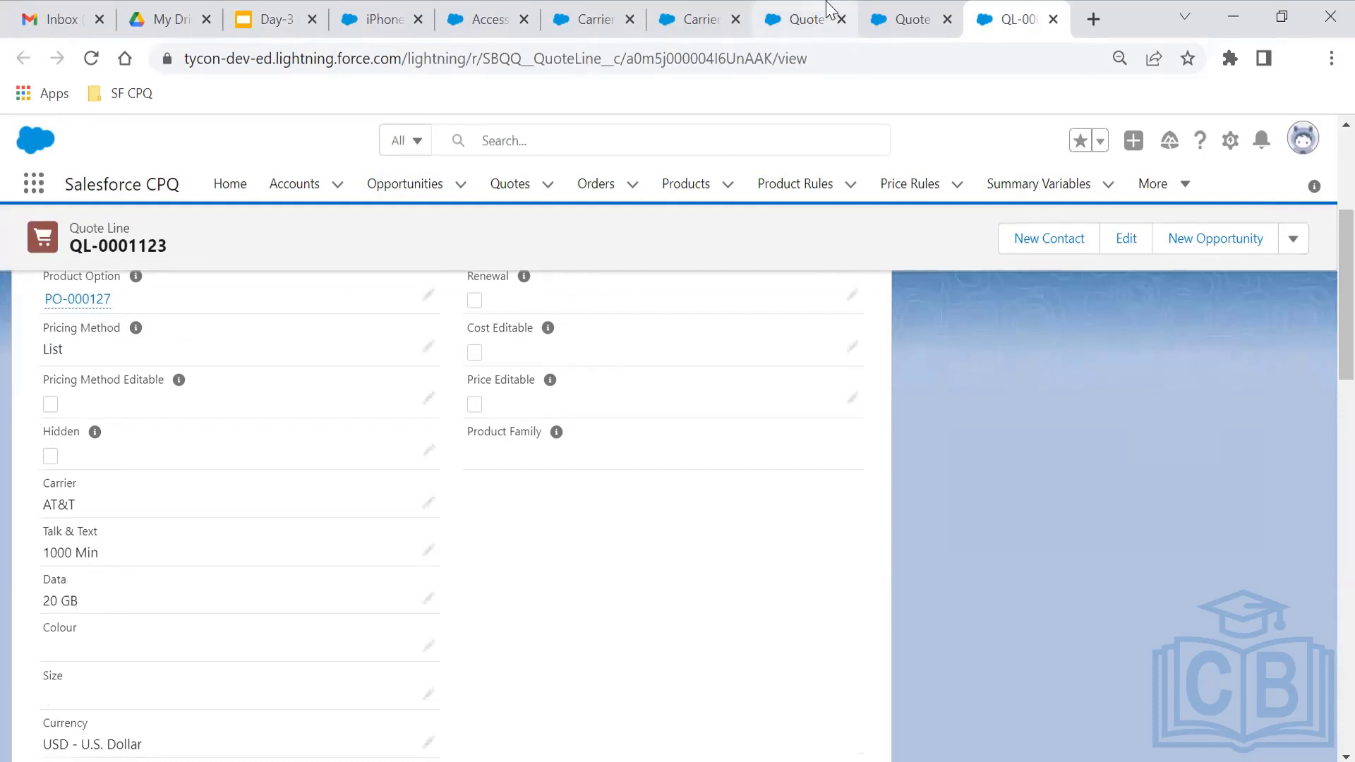
{"action": "left_click", "coordinate": [699, 10]}
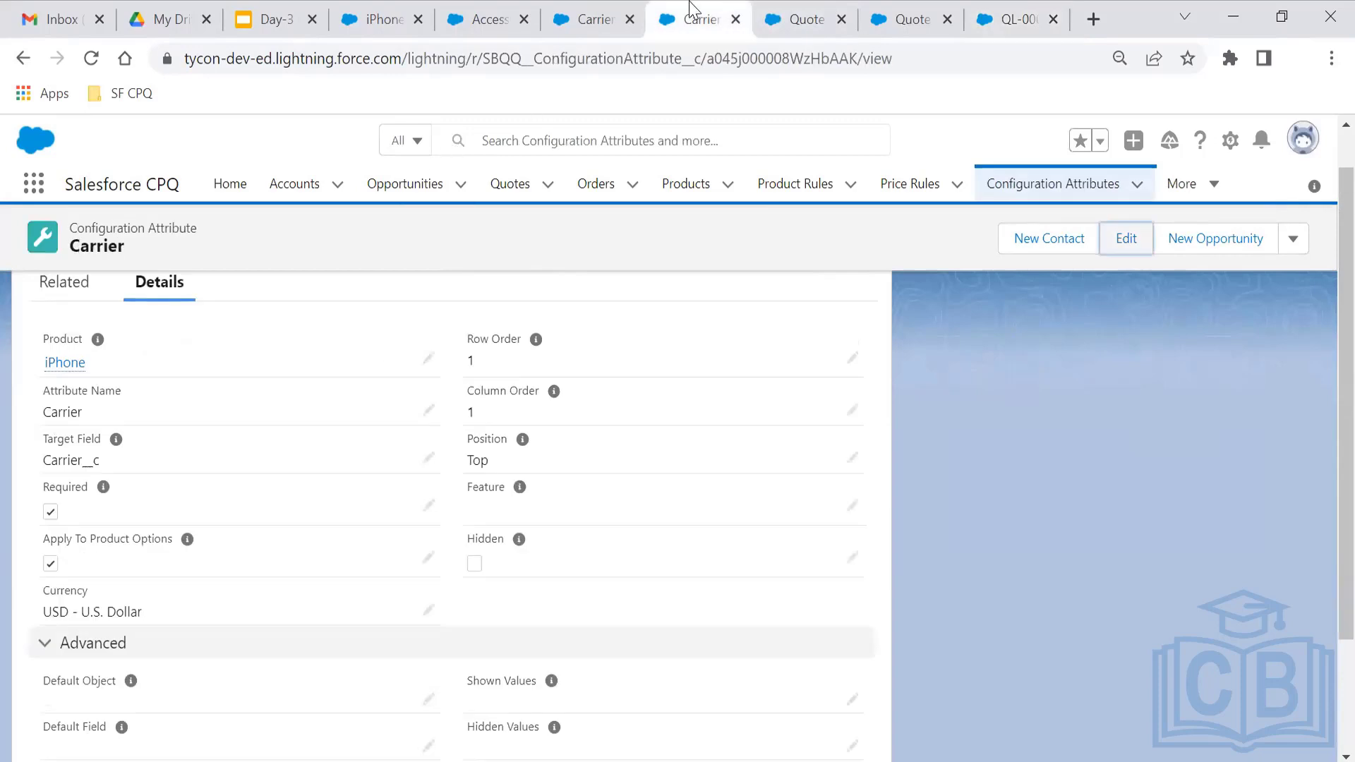
- Add the RAM8GB option to the iPhone configuration and try to save it with no carrier chosen
{"action": "left_click", "coordinate": [878, 3]}
{"action": "left_click", "coordinate": [839, 3]}
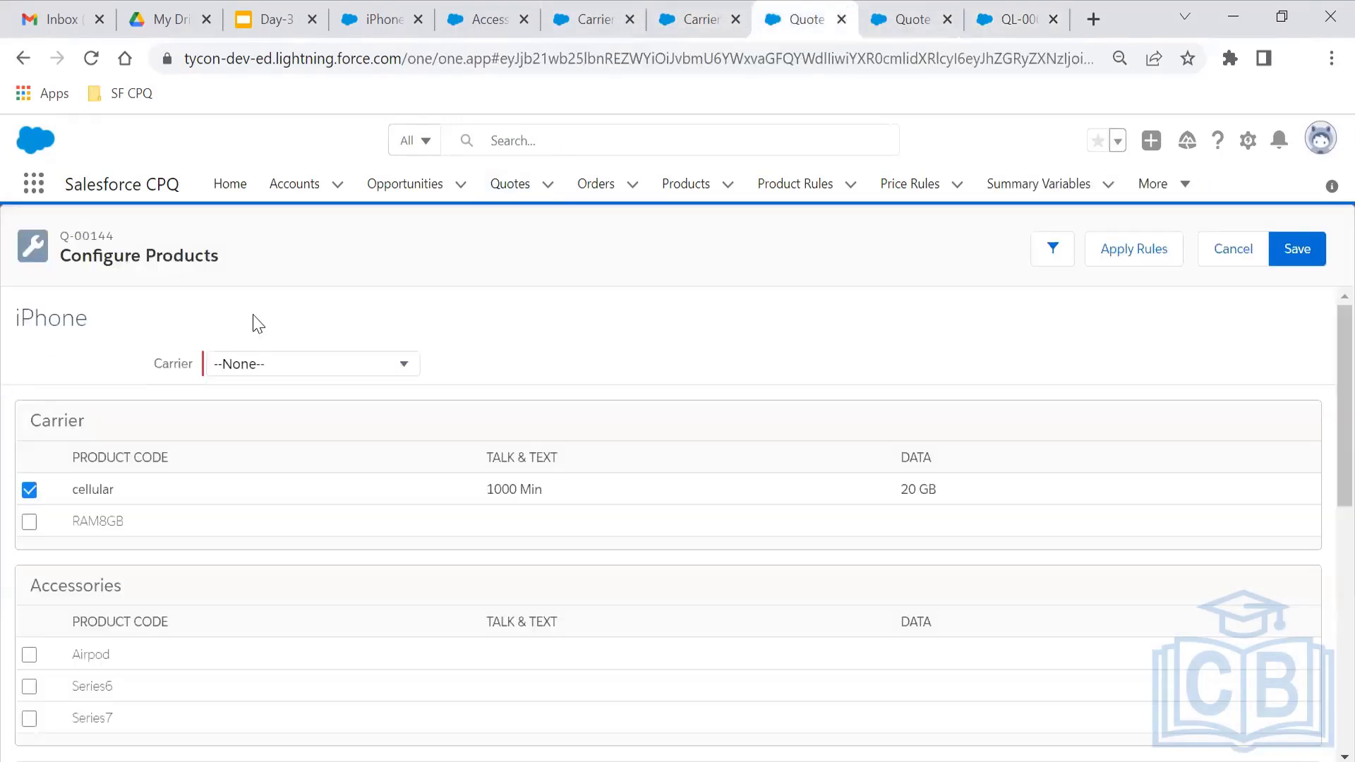
{"action": "left_click", "coordinate": [29, 521]}
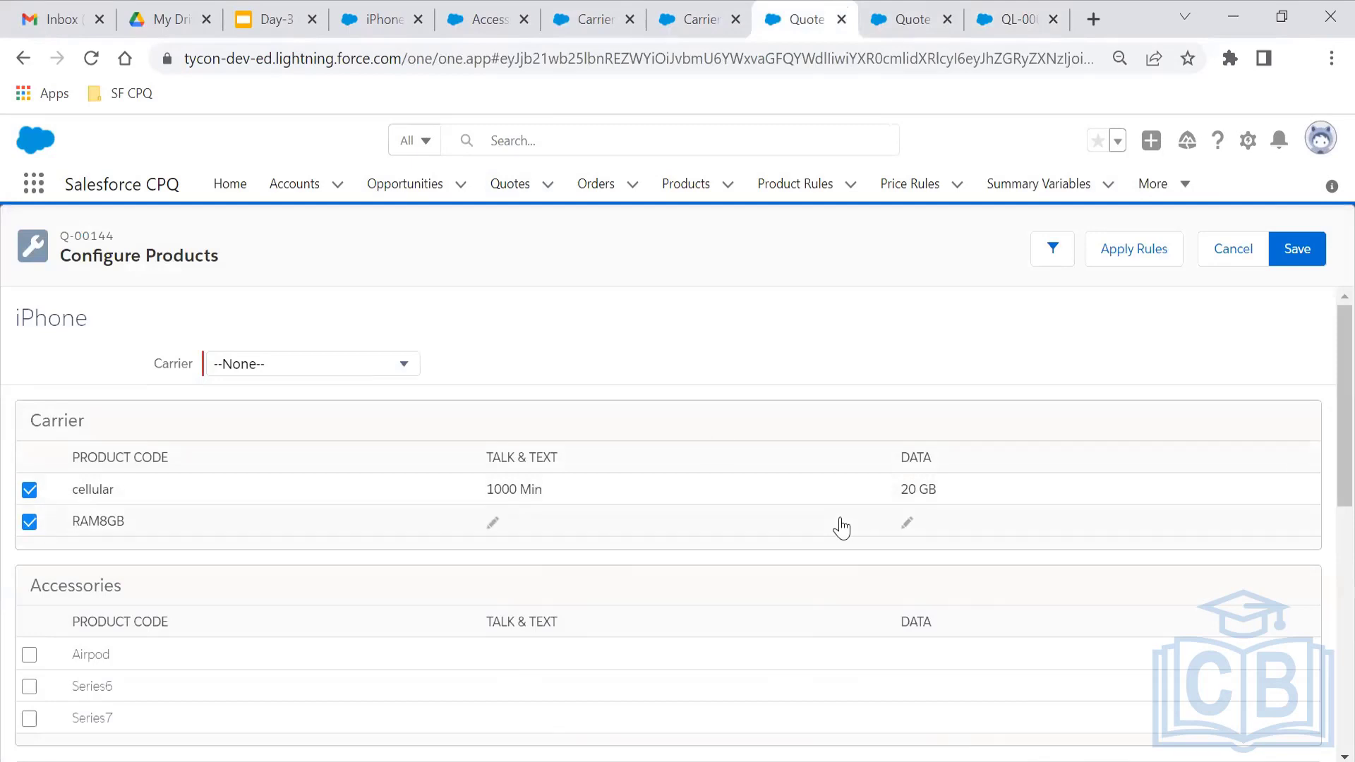
{"action": "left_click", "coordinate": [1291, 263]}
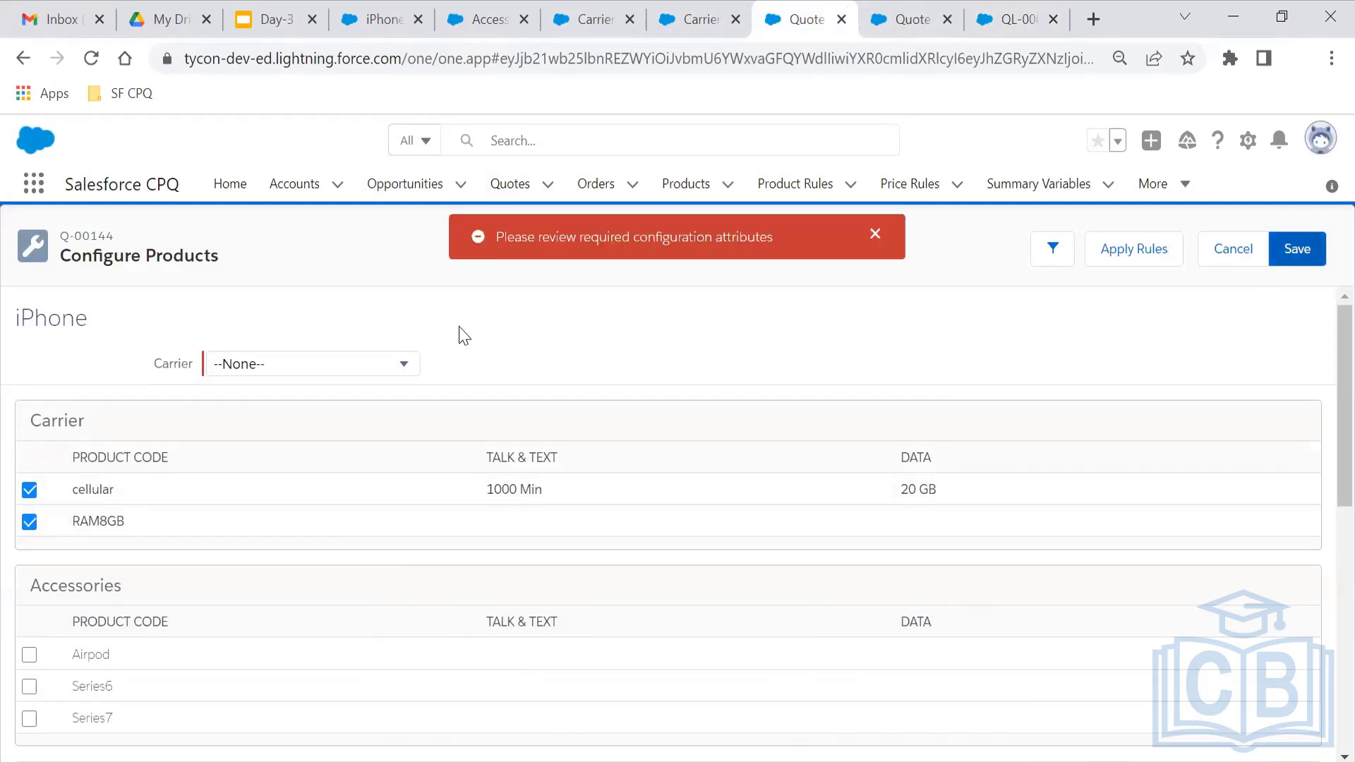
- Set the iPhone's Carrier attribute to AT&T, save the configuration and quick save the quote
{"action": "left_click", "coordinate": [303, 366]}
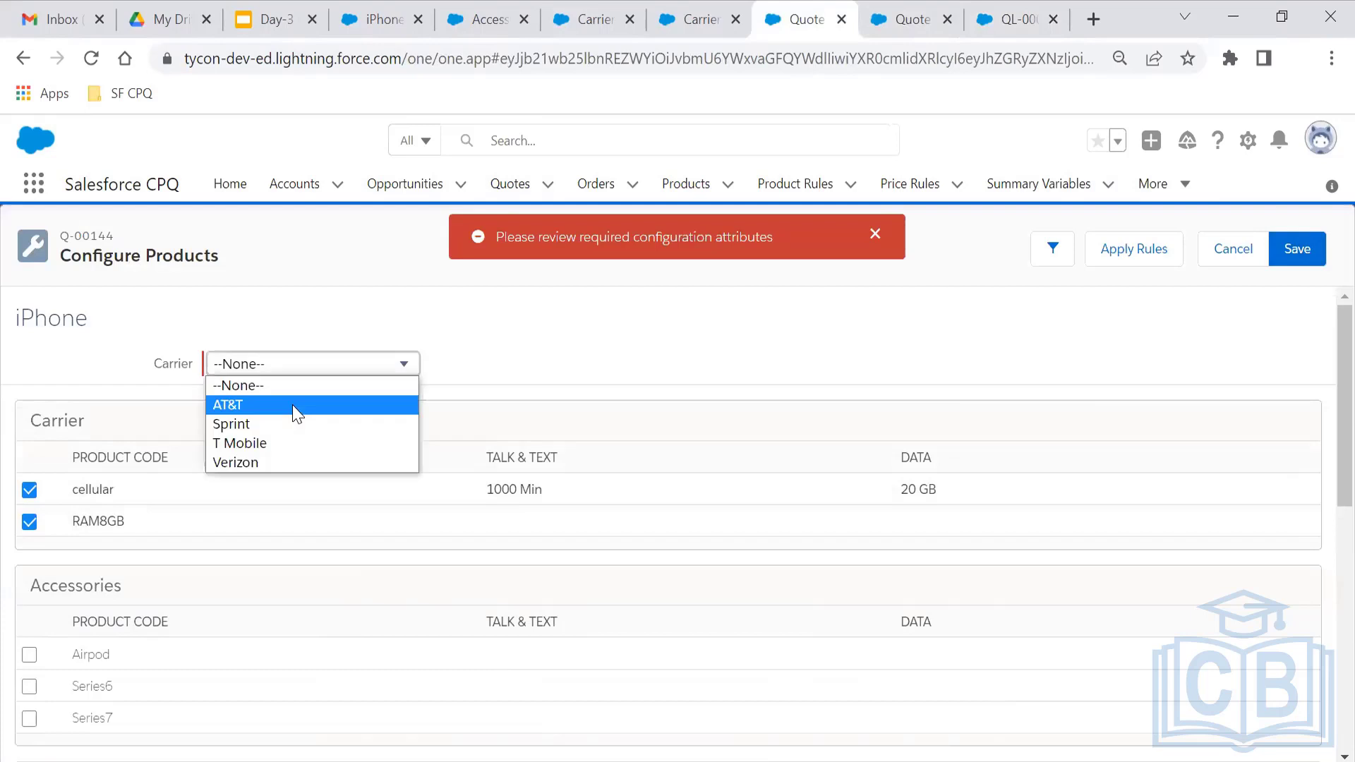
{"action": "left_click", "coordinate": [293, 404]}
{"action": "left_click", "coordinate": [1294, 266]}
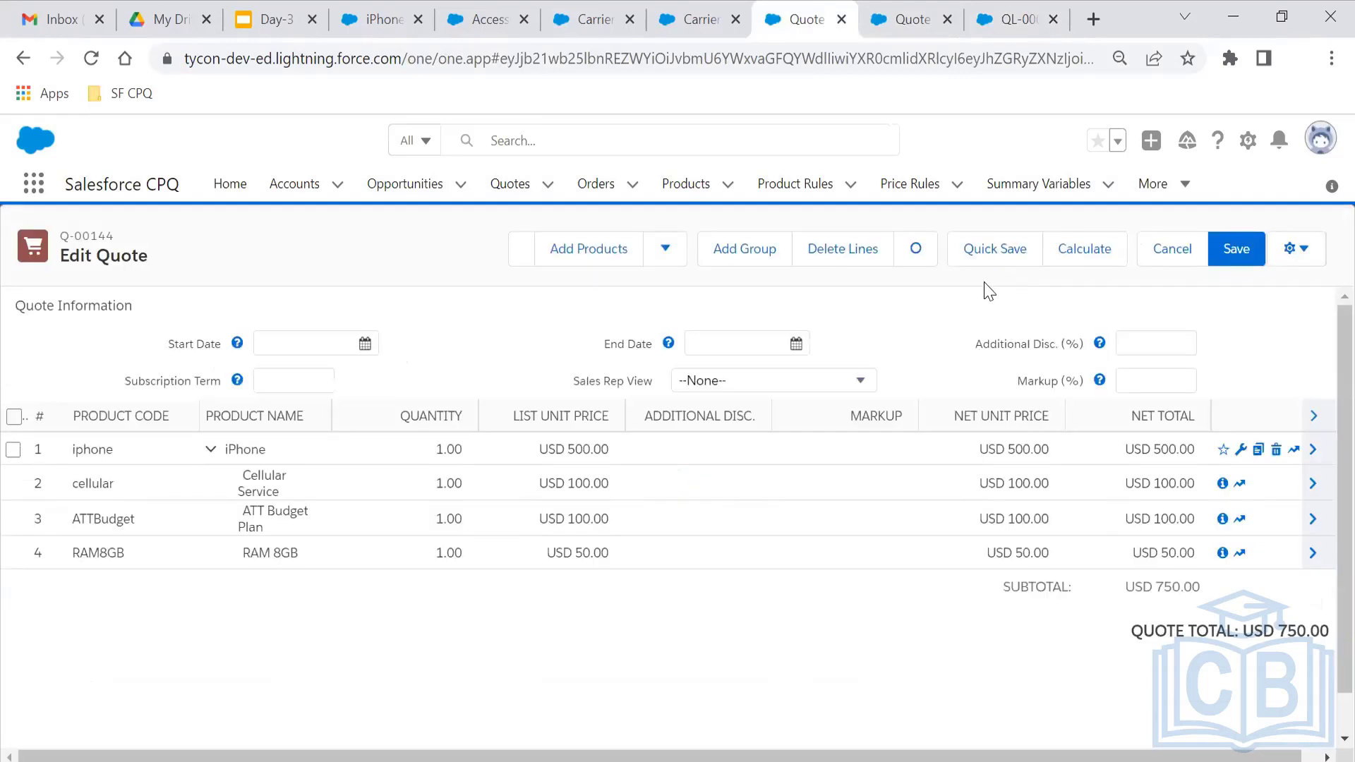
{"action": "left_click", "coordinate": [985, 266]}
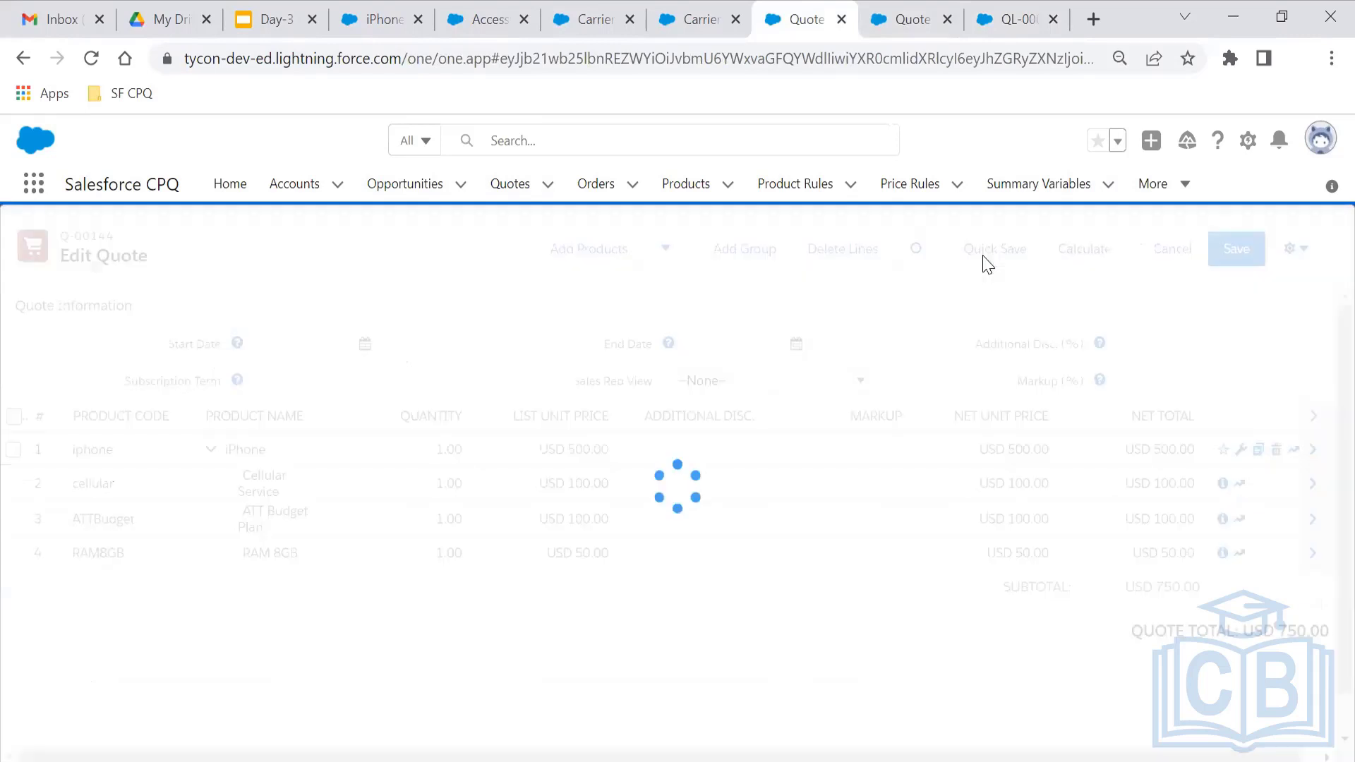
- Refresh the quote lines list and open the RAM 8GB quote line to check its Carrier field
{"action": "left_click", "coordinate": [953, 10]}
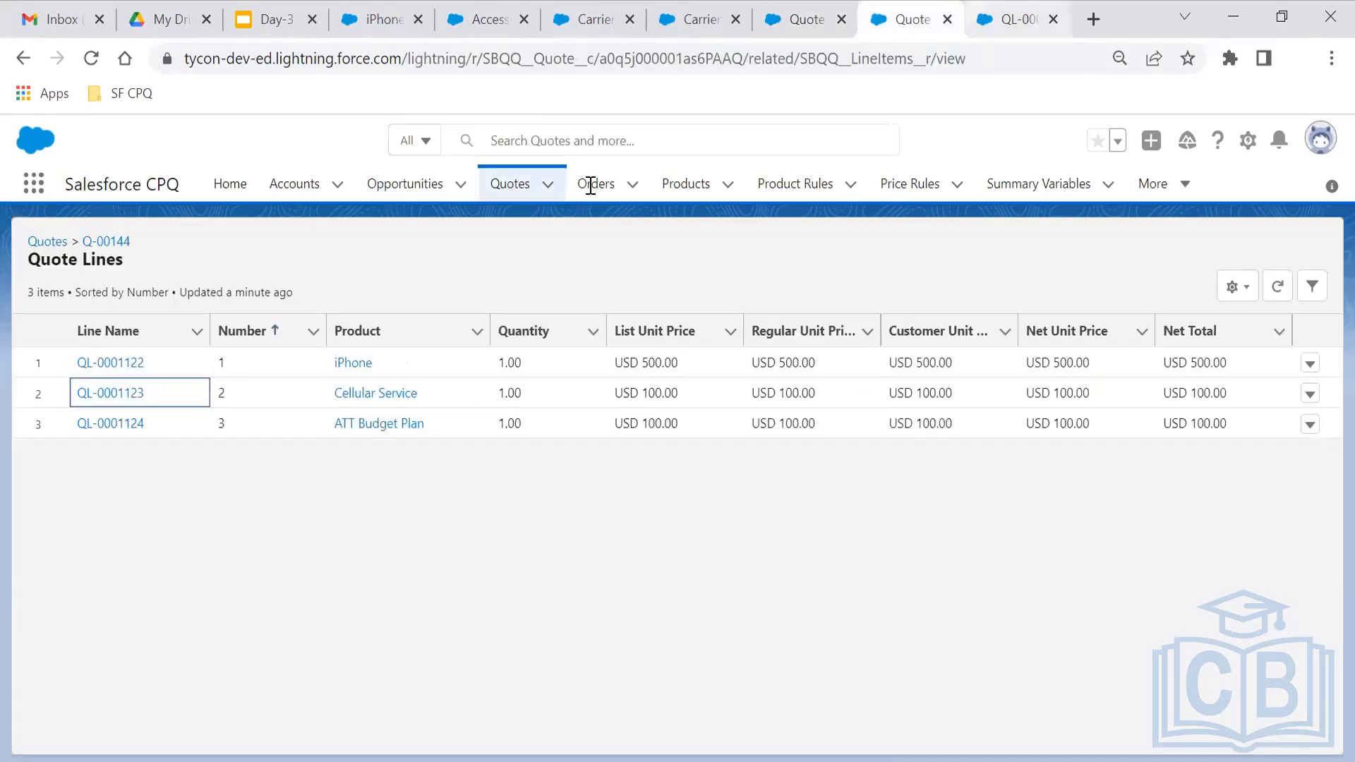
{"action": "left_click", "coordinate": [90, 58]}
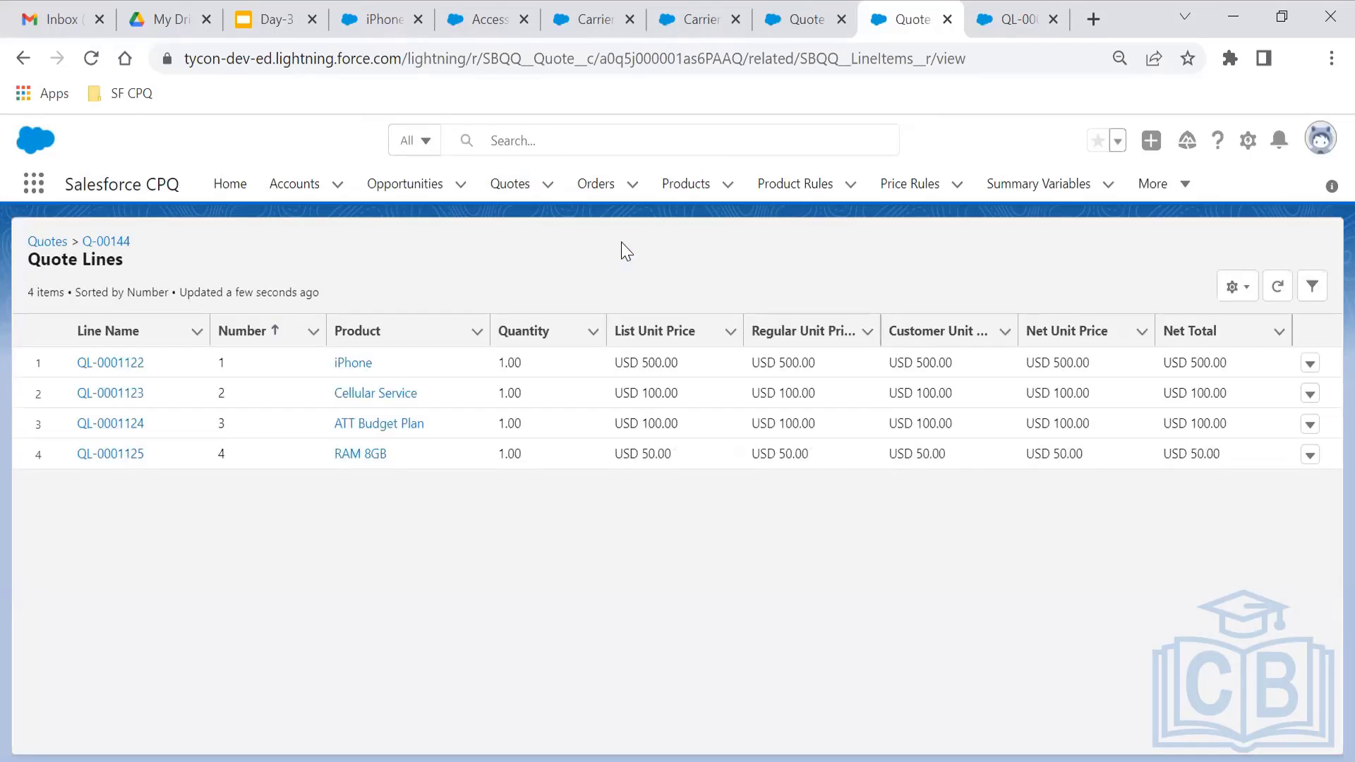
{"action": "left_click", "coordinate": [123, 454]}
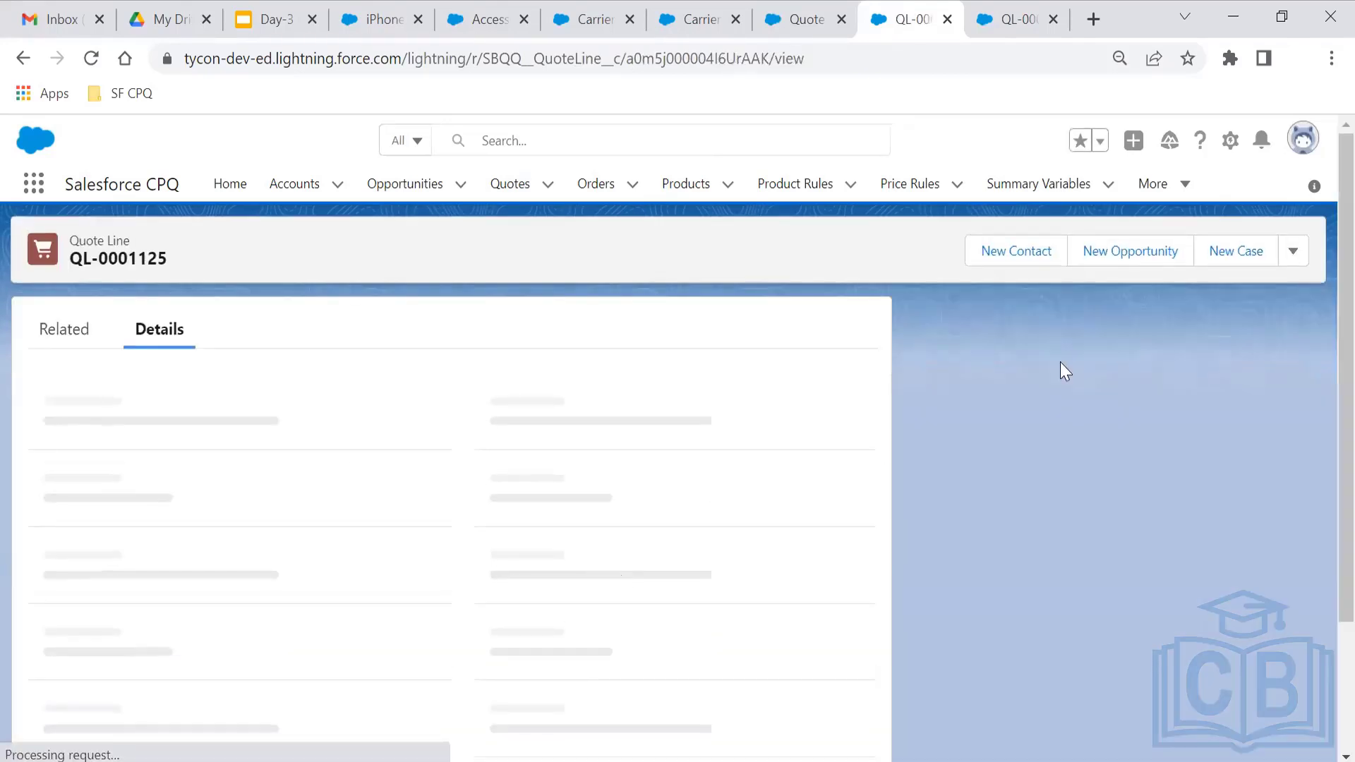
{"action": "scroll", "coordinate": [1321, 225], "scroll_direction": "down", "scroll_amount": 7}
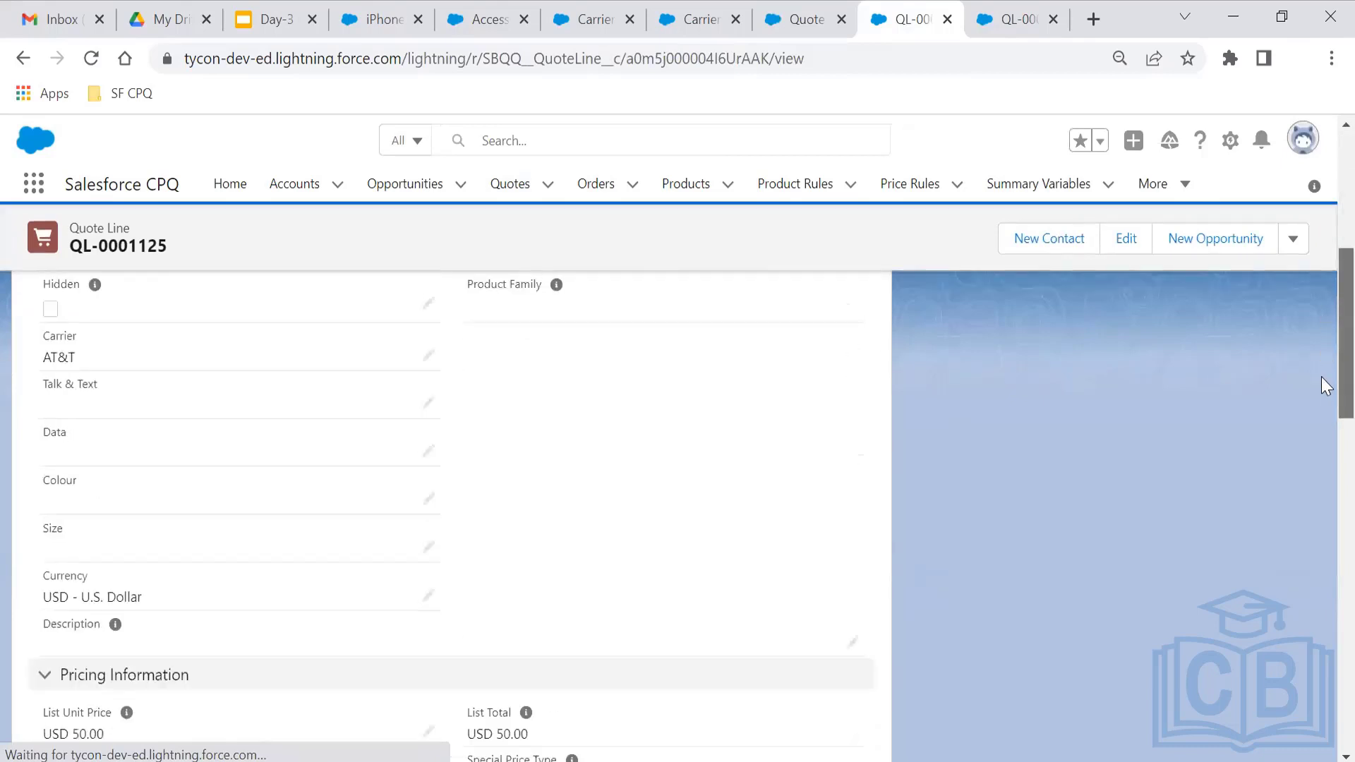
{"action": "scroll", "coordinate": [1321, 377], "scroll_direction": "up", "scroll_amount": 2}
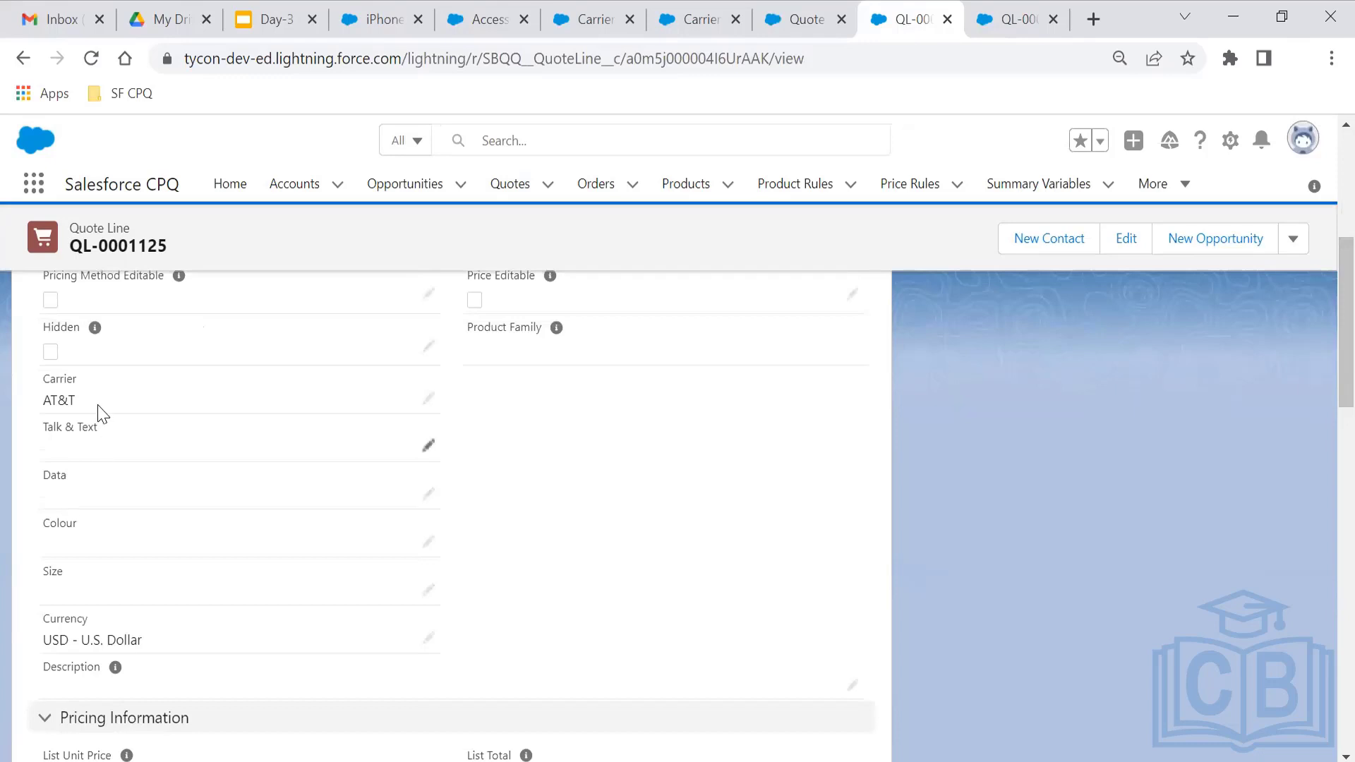
{"action": "left_click_drag", "start_coordinate": [80, 400], "coordinate": [42, 405]}
- Reopen the iPhone line's configuration from the quote line editor and set Carrier to AT&T
{"action": "left_click", "coordinate": [701, 4]}
{"action": "left_click", "coordinate": [803, 19]}
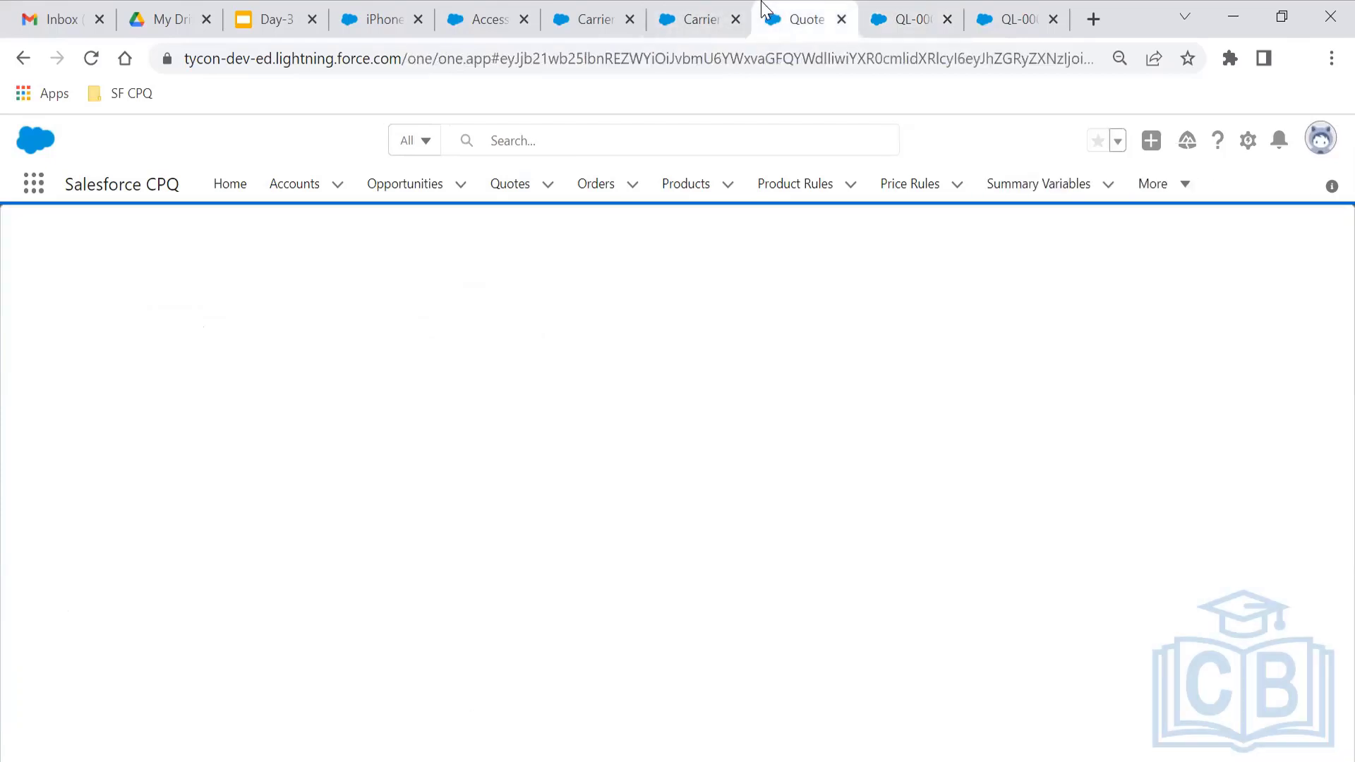
{"action": "left_click", "coordinate": [1241, 449]}
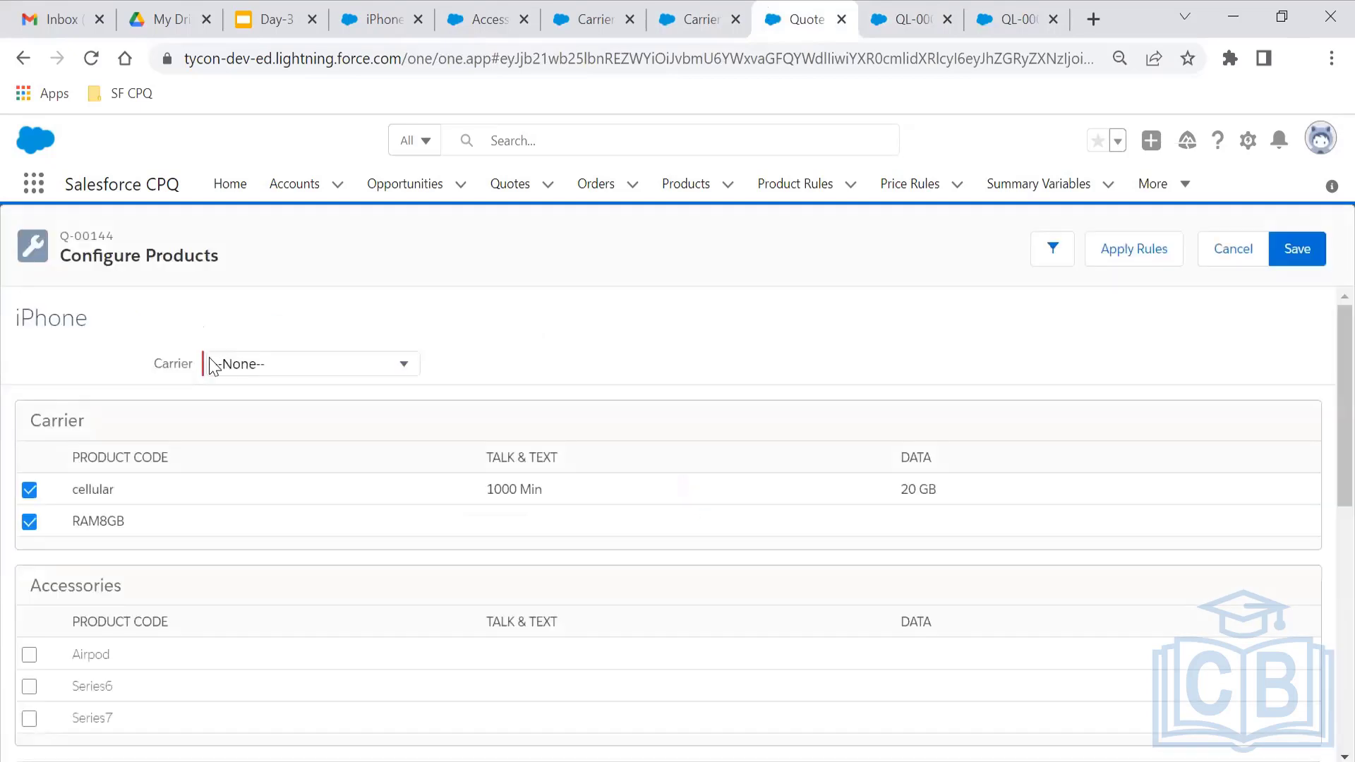
{"action": "left_click", "coordinate": [216, 366]}
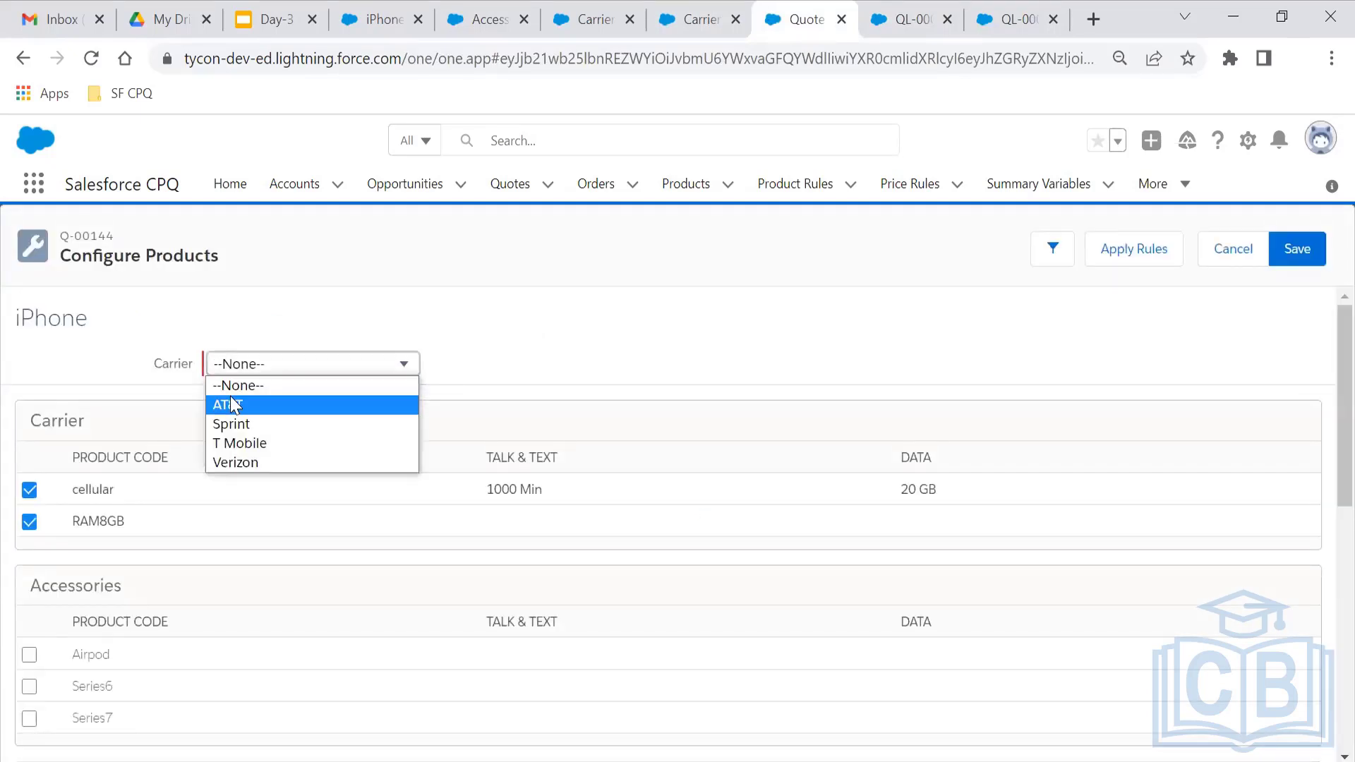
{"action": "left_click", "coordinate": [230, 397]}
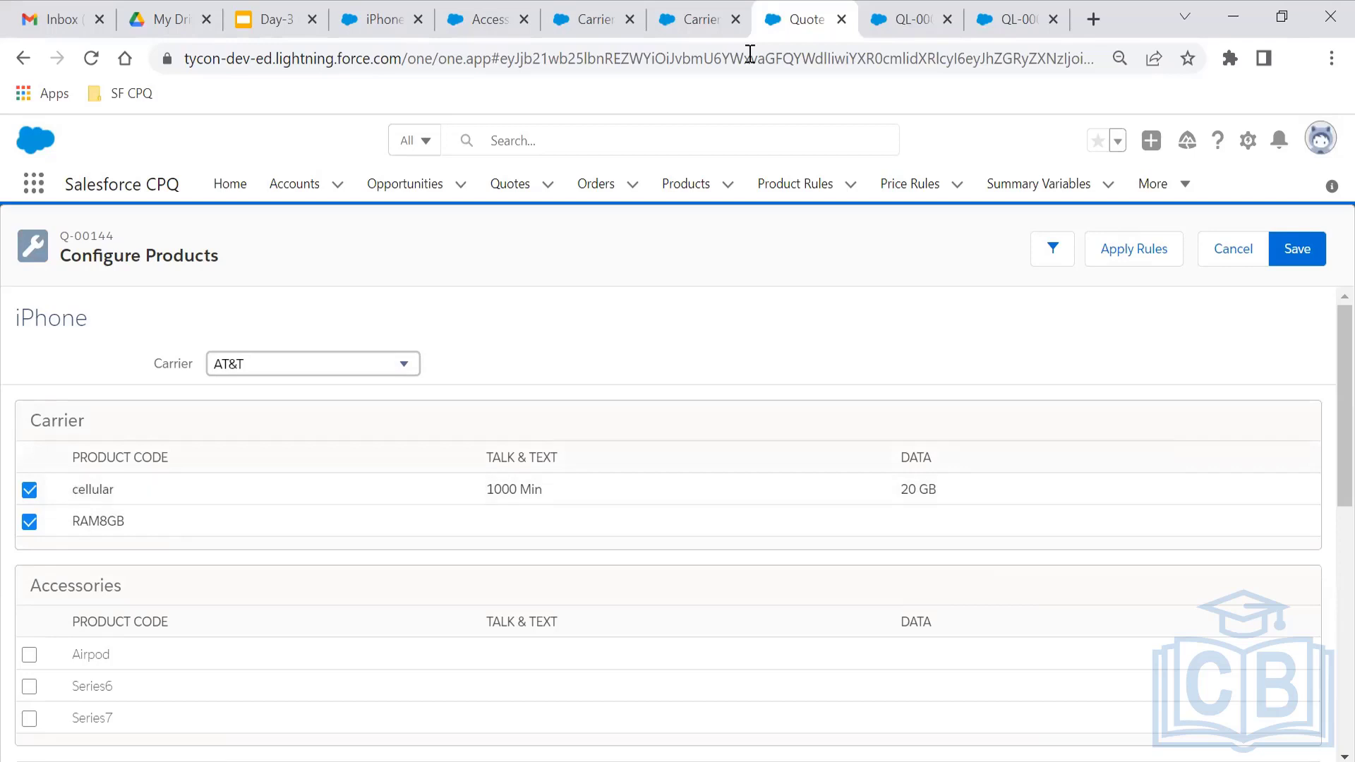
- Compare the Cellular Service and RAM 8GB quote lines with the iPhone configuration
{"action": "left_click", "coordinate": [889, 9]}
{"action": "left_click", "coordinate": [1020, 11]}
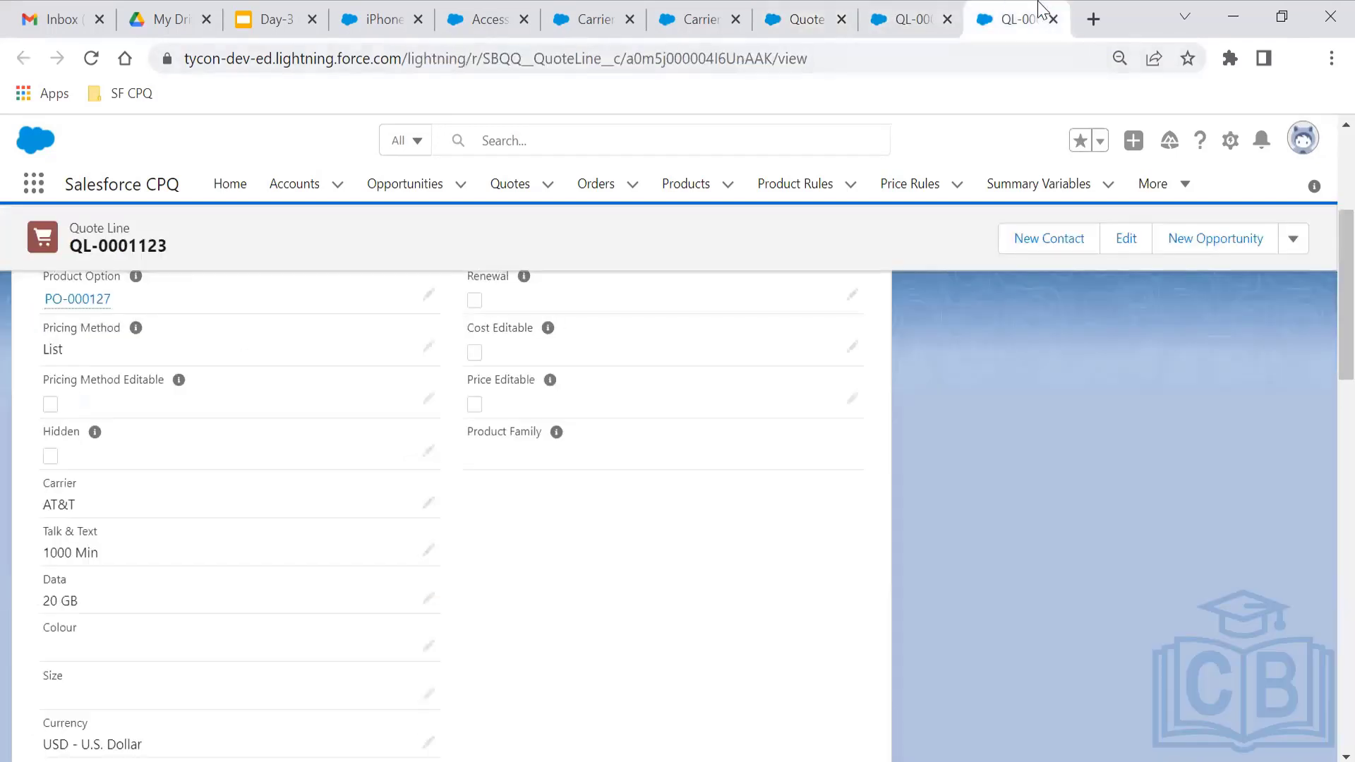
{"action": "left_click", "coordinate": [930, 10]}
{"action": "left_click", "coordinate": [824, 10]}
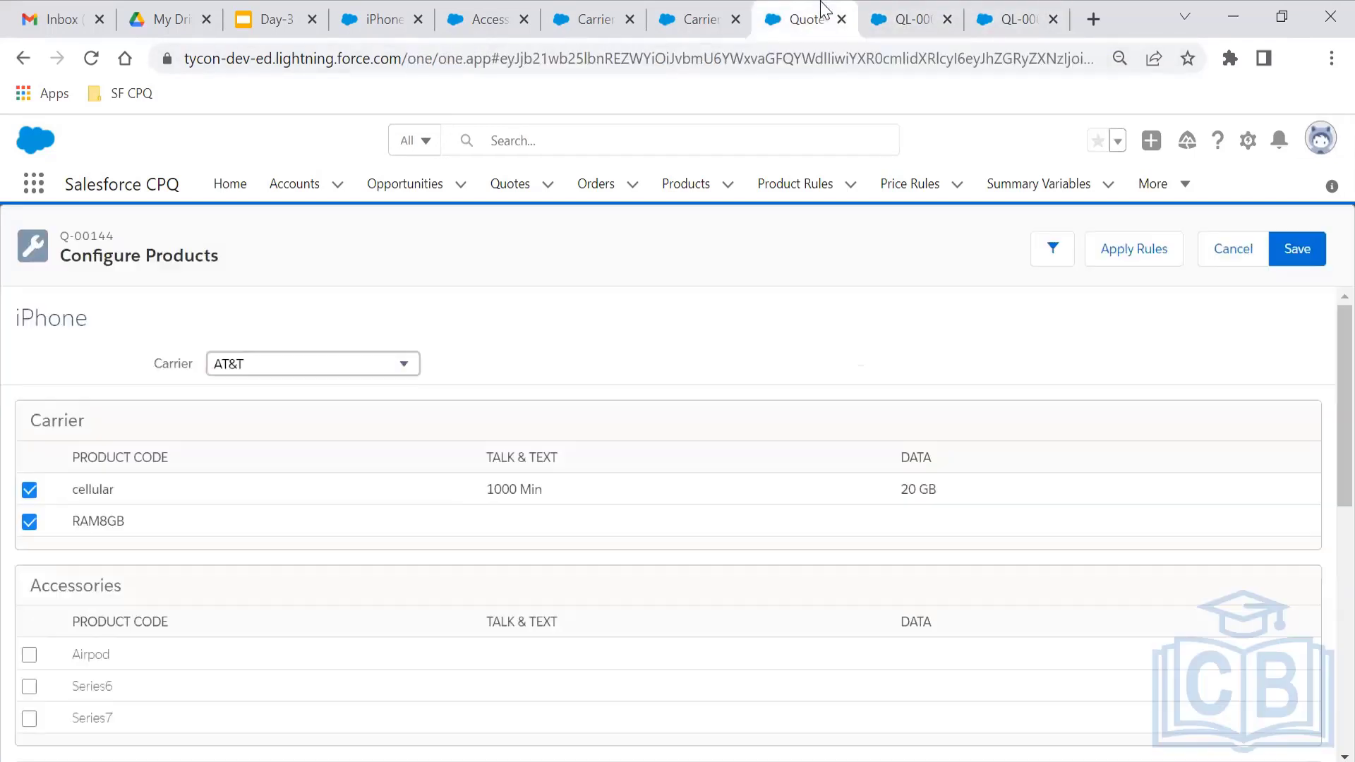
- Open the RAM 8GB quote line in a separate browser tab from the quote lines list and close the list's tab
{"action": "left_click", "coordinate": [889, 10]}
{"action": "left_click", "coordinate": [23, 59]}
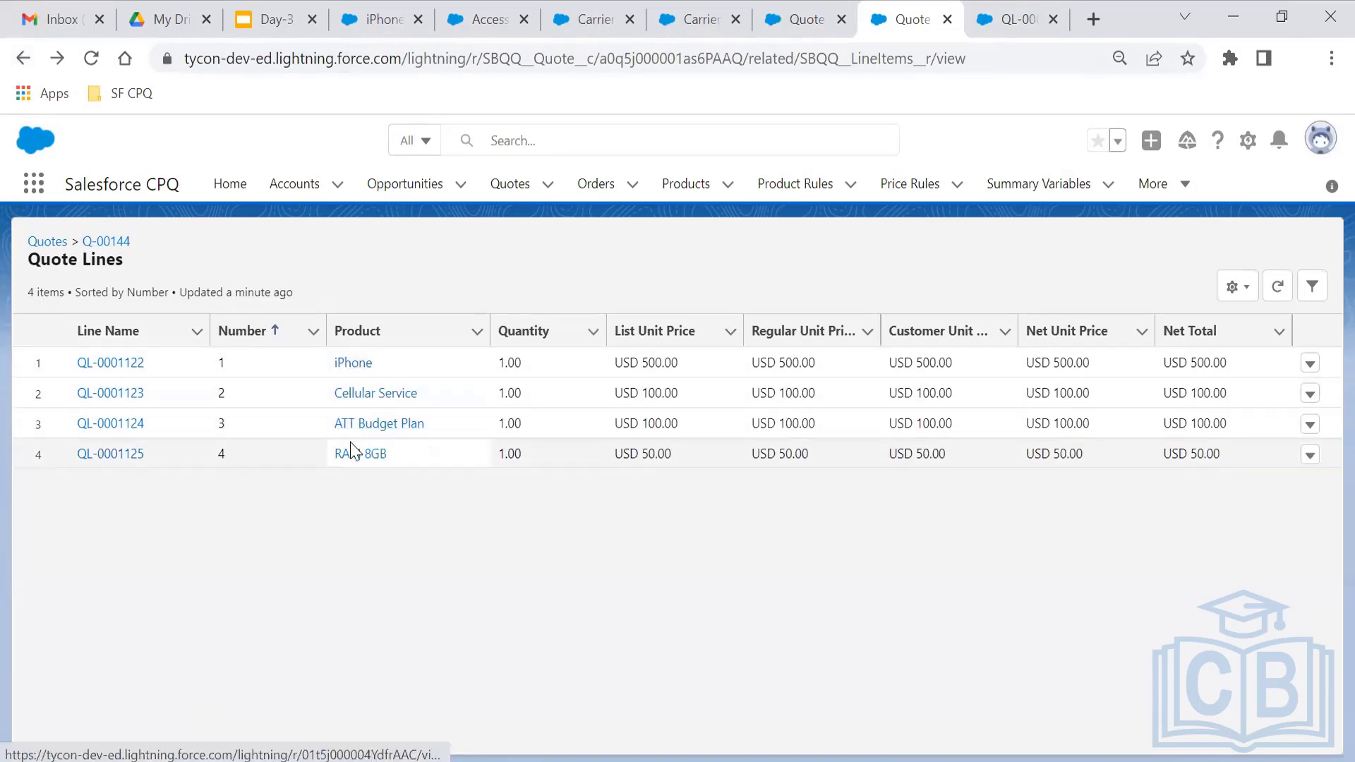
{"action": "left_click", "coordinate": [802, 9]}
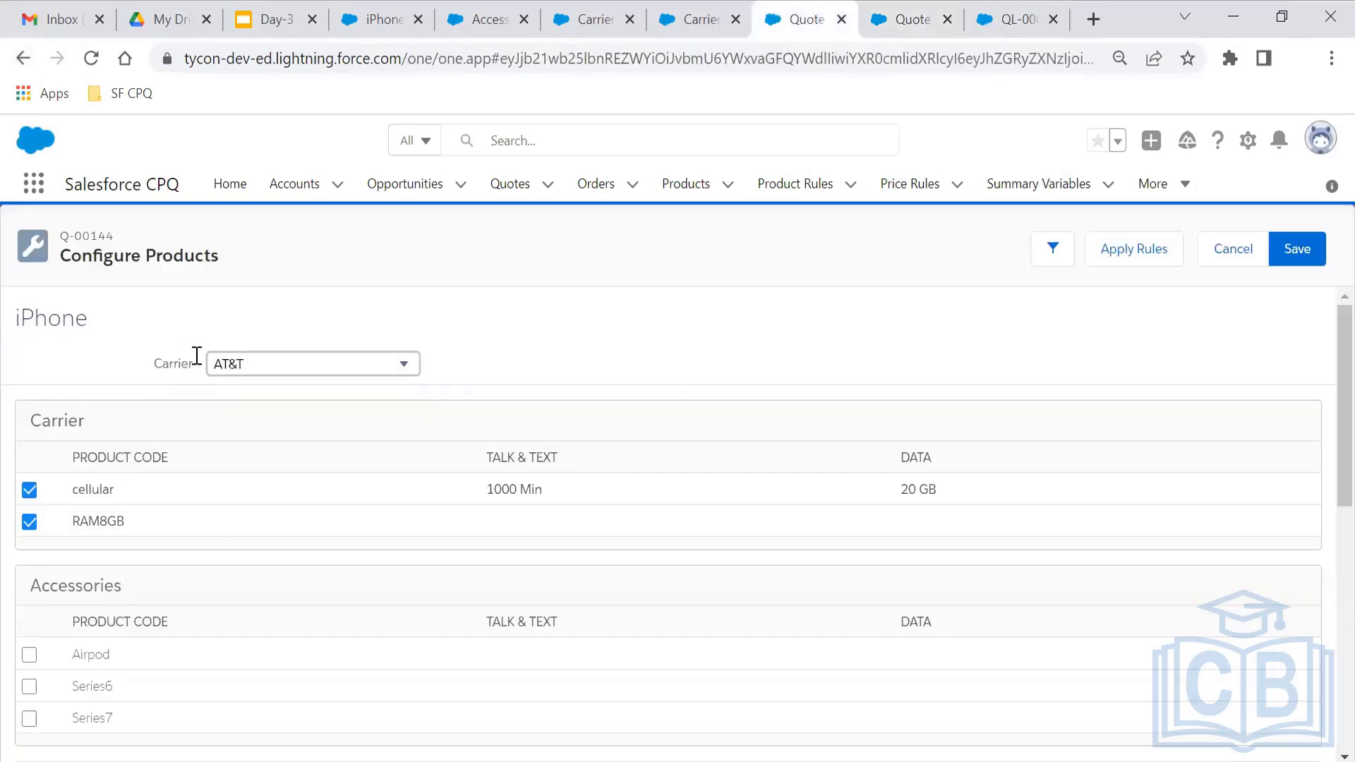
{"action": "left_click", "coordinate": [903, 3]}
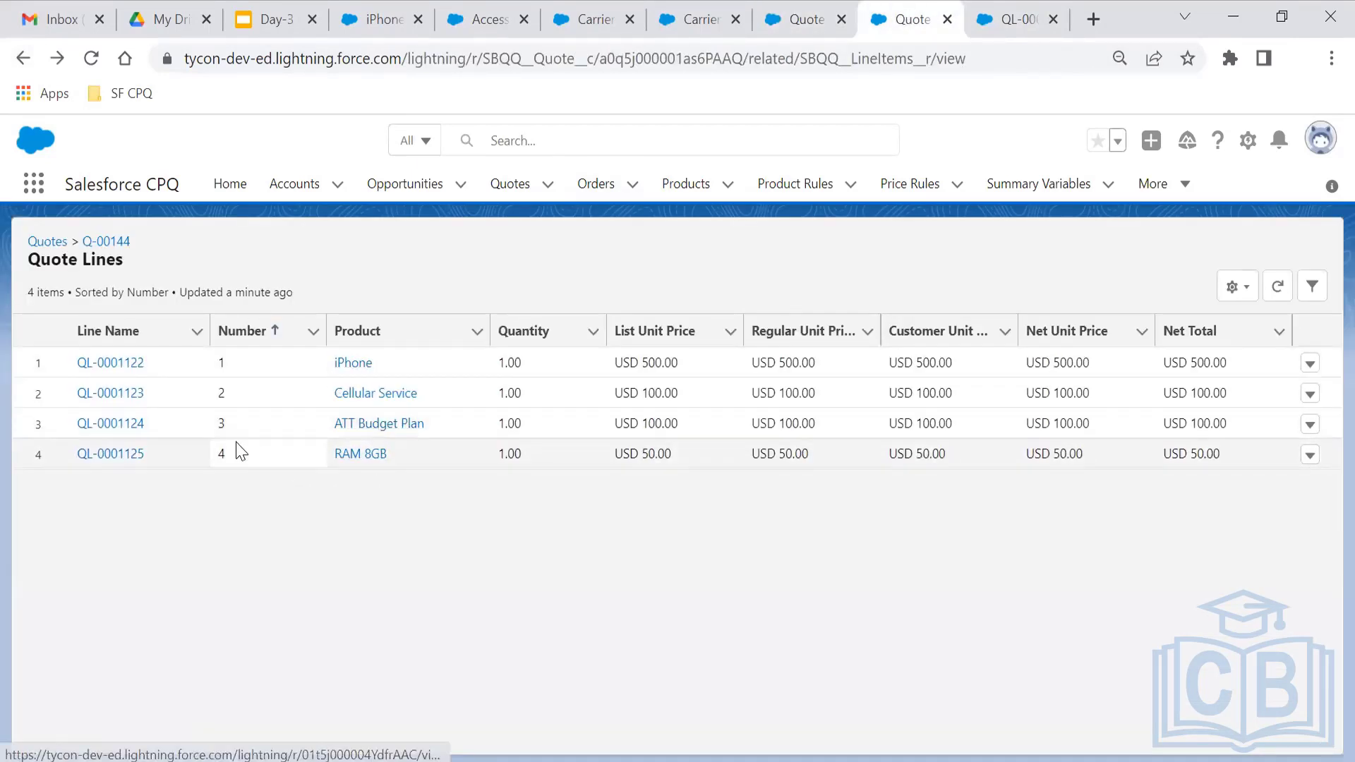
{"action": "middle_click", "coordinate": [120, 455]}
{"action": "left_click", "coordinate": [752, 6]}
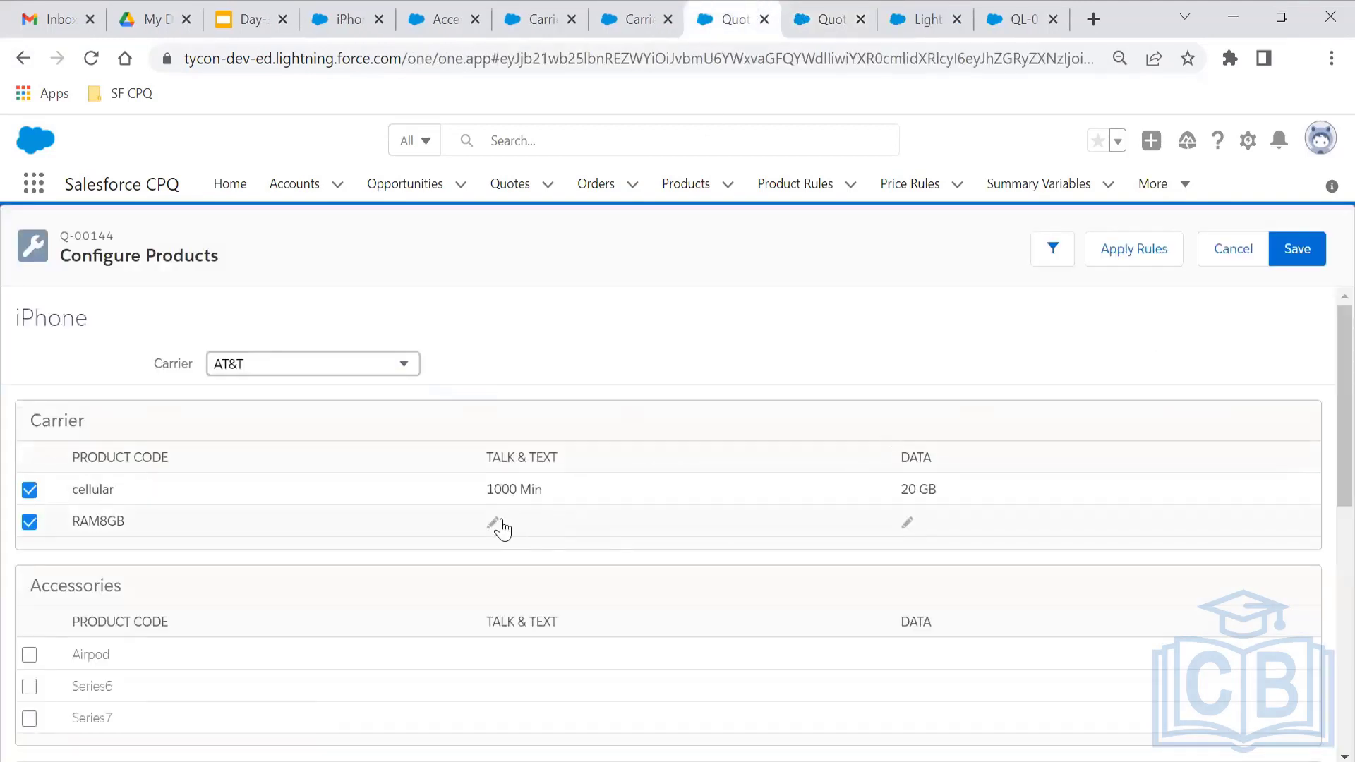
{"action": "left_click", "coordinate": [860, 20]}
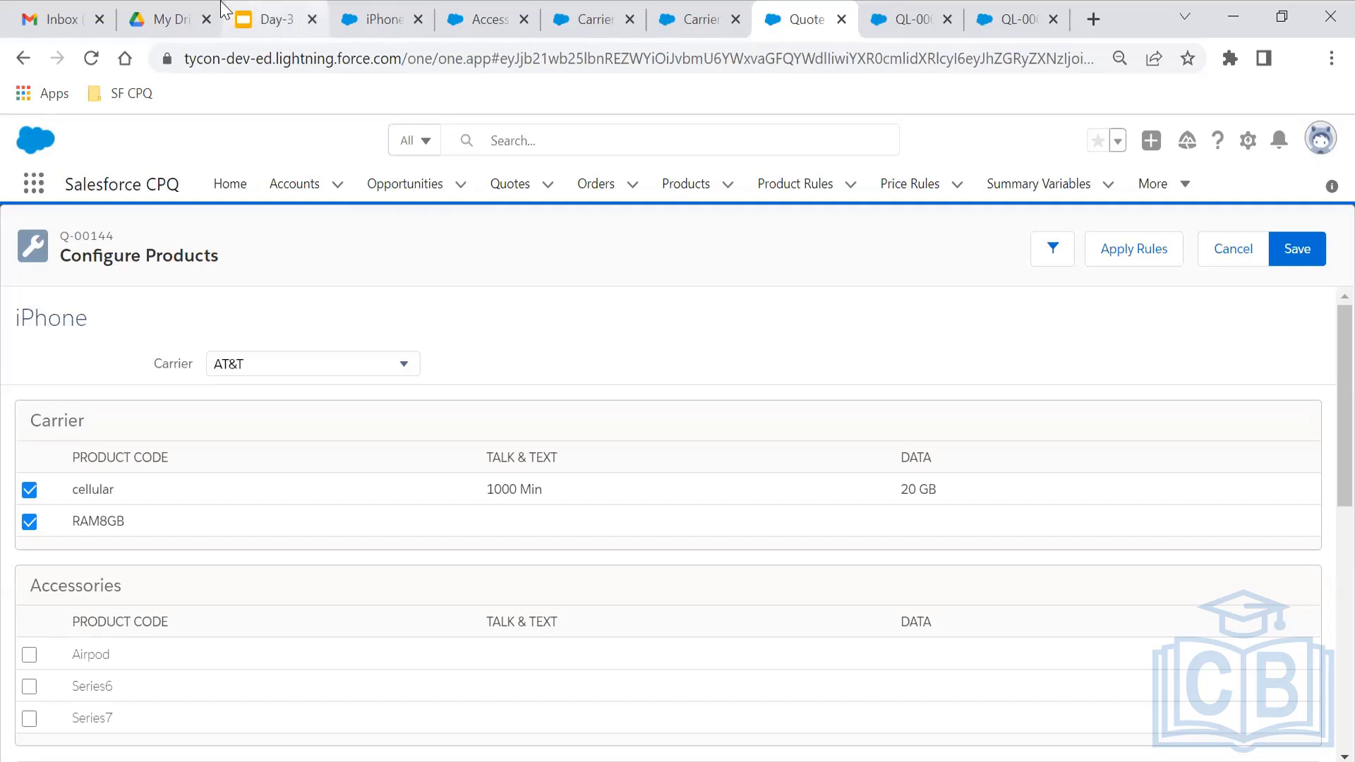
- Switch to the Day-3 Part1 presentation in Google Slides and present it from In-Line Attributes through to the Create Product Rule slide
{"action": "left_click", "coordinate": [278, 2]}
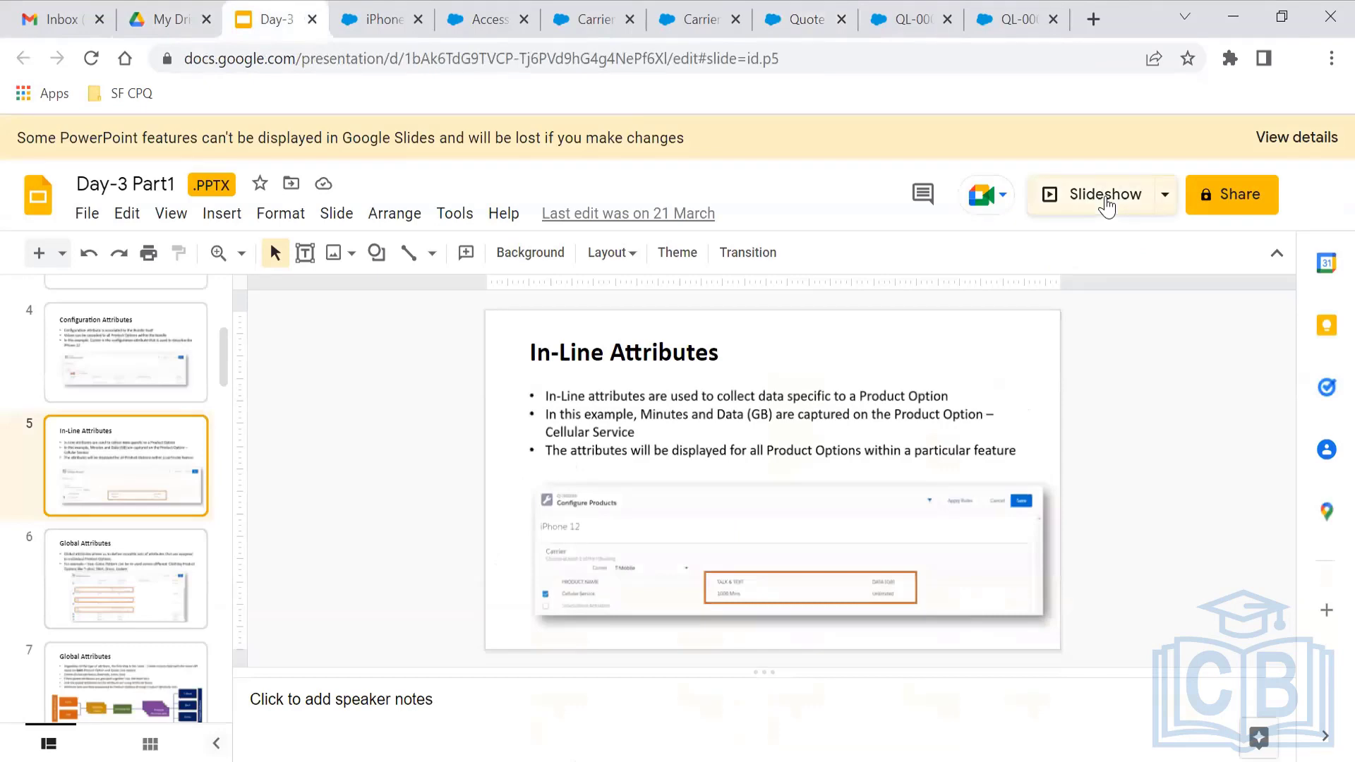
{"action": "left_click", "coordinate": [1106, 195]}
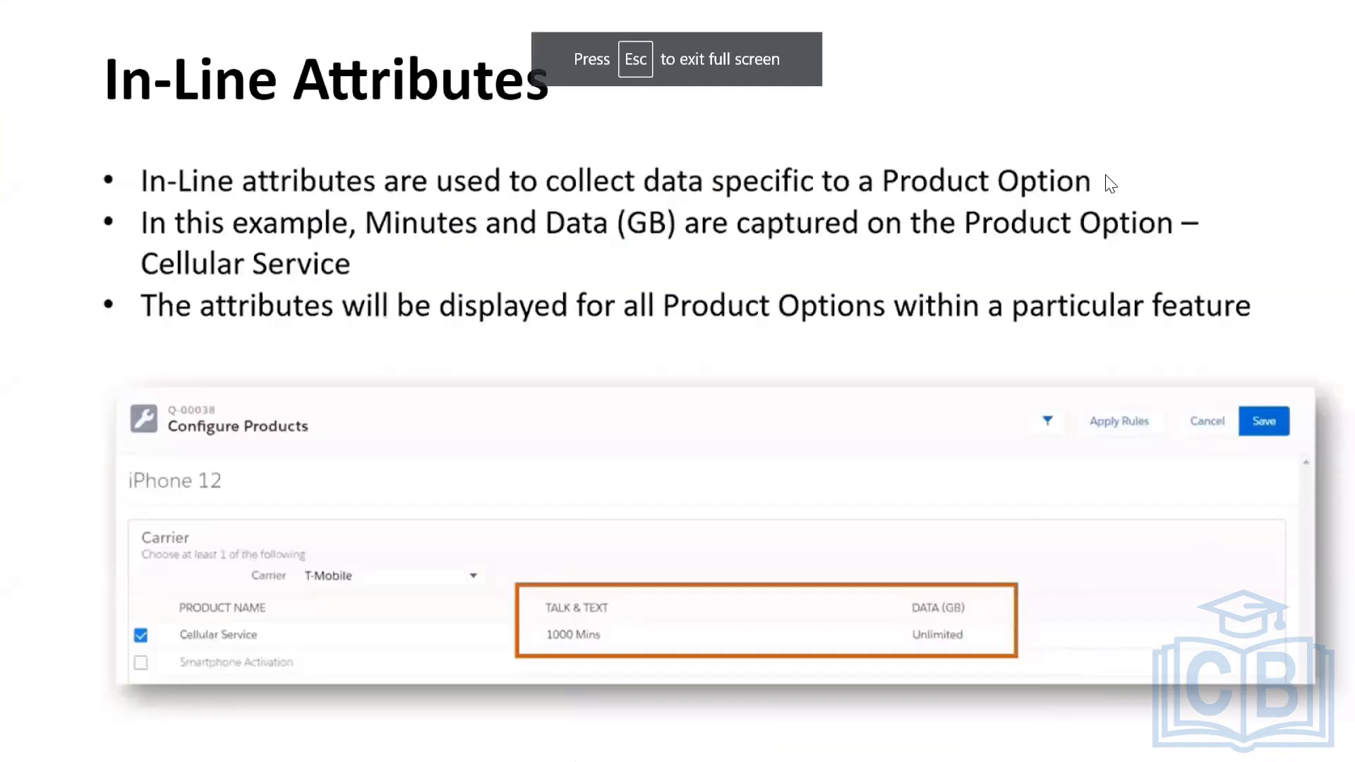
{"action": "key", "text": "Right"}
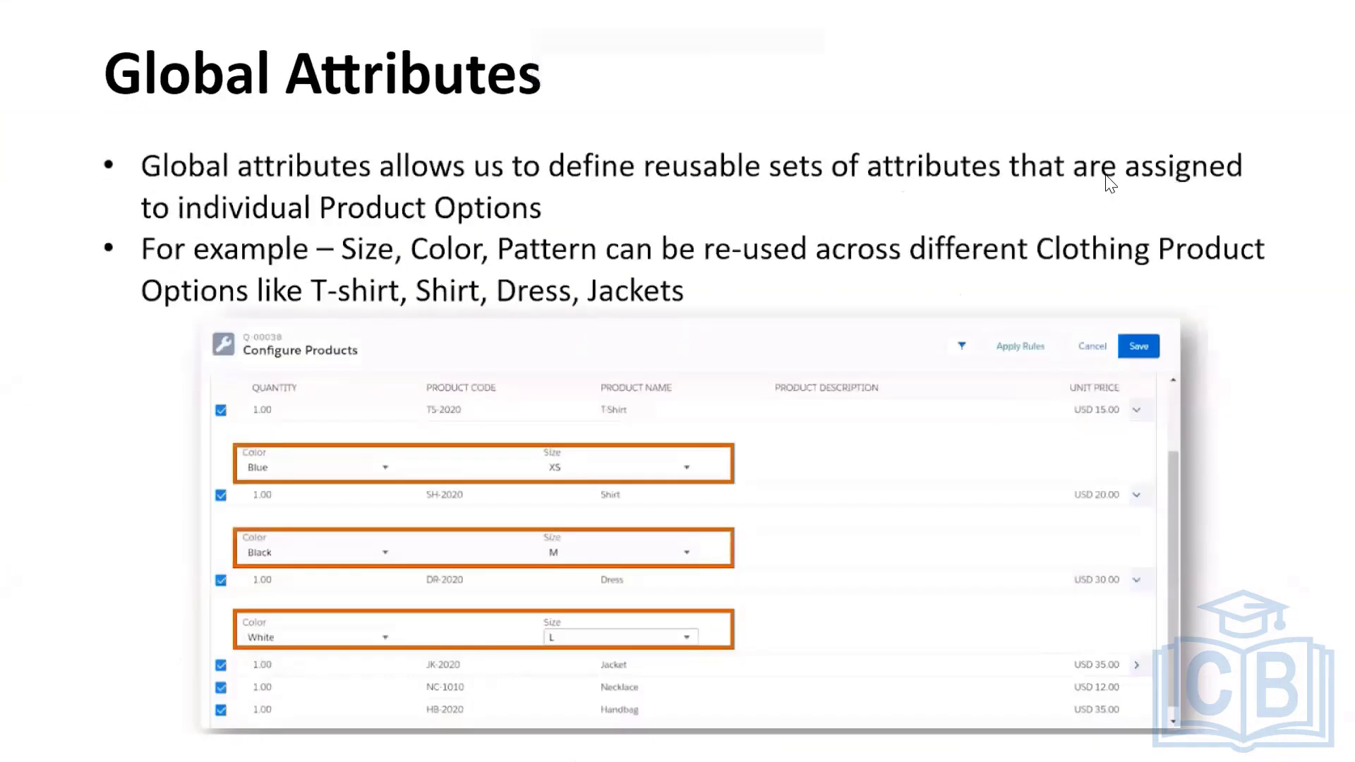
{"action": "key", "text": "Right"}
{"action": "key", "text": "Right"}
{"action": "key", "text": "Right"}
{"action": "key", "text": "Right"}
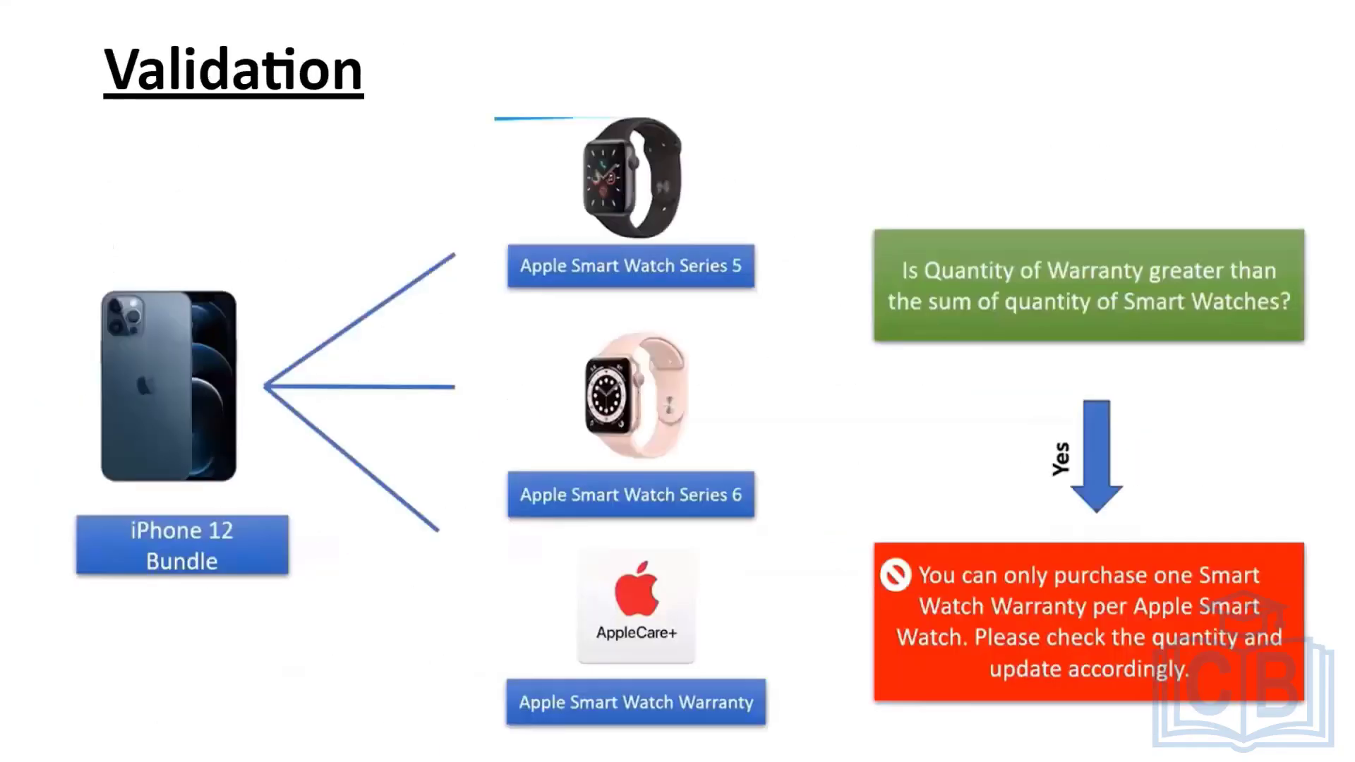
{"action": "key", "text": "Left"}
{"action": "key", "text": "Left"}
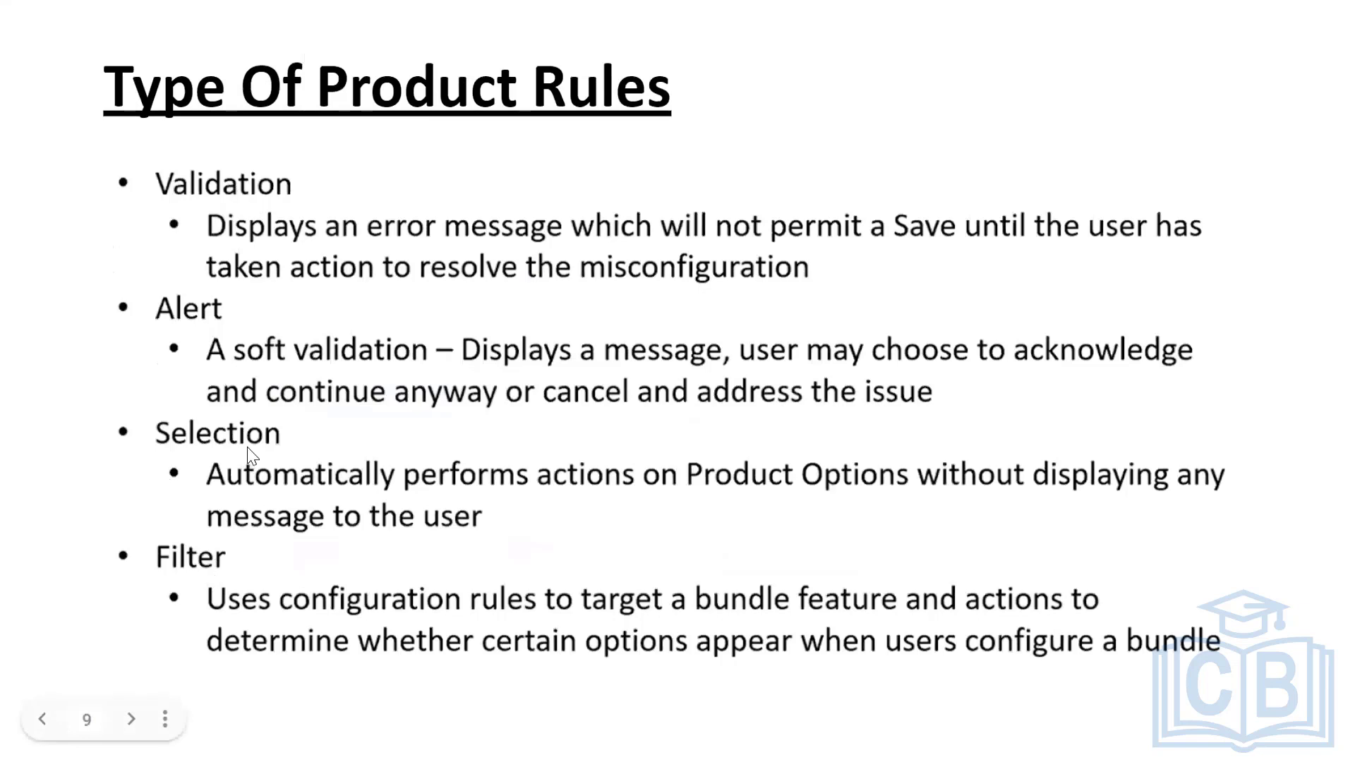
{"action": "key", "text": "Right"}
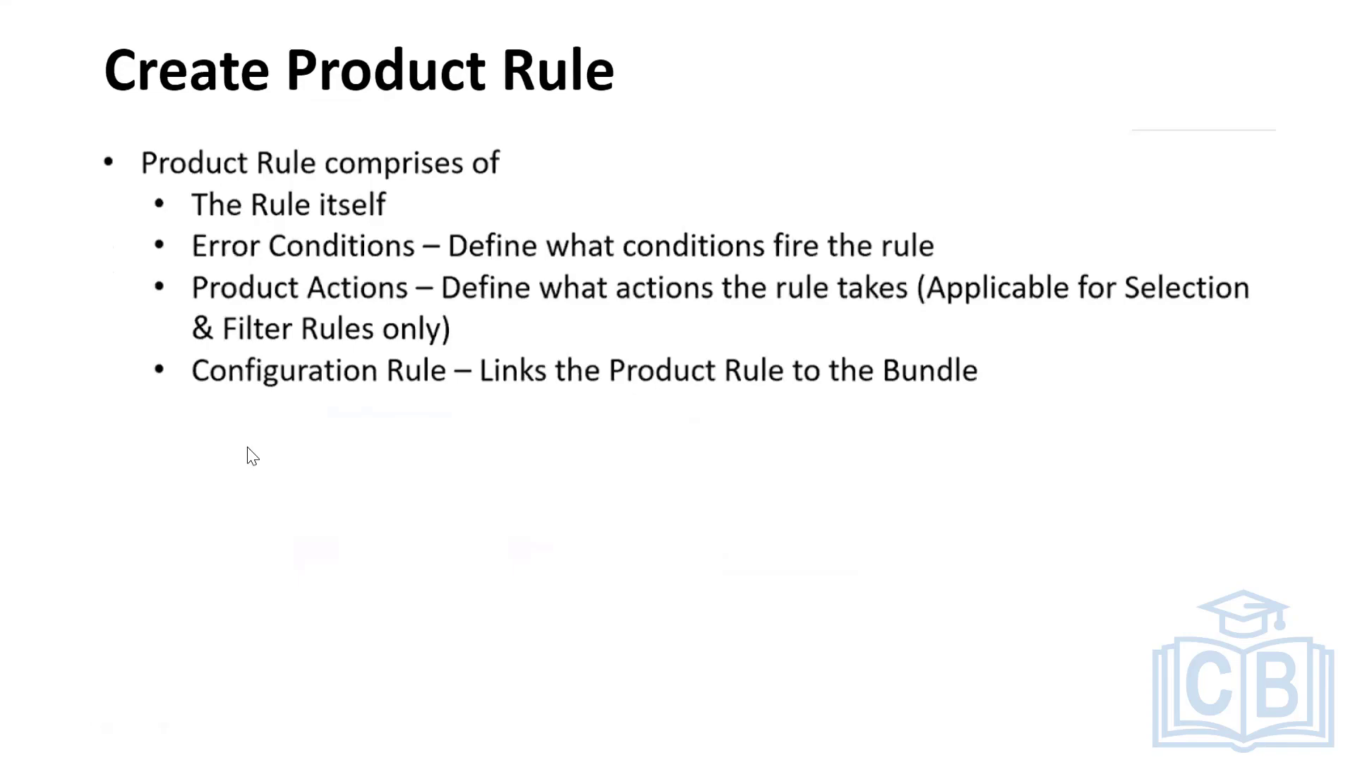